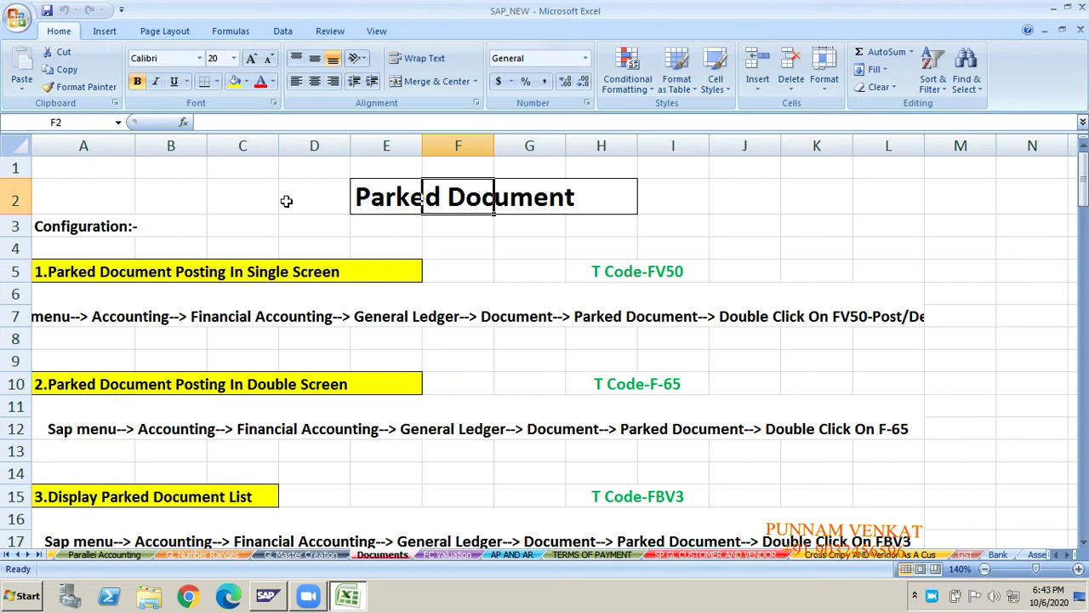
- Move from D2 rightward to the empty columns near V2
left_click(287, 201)
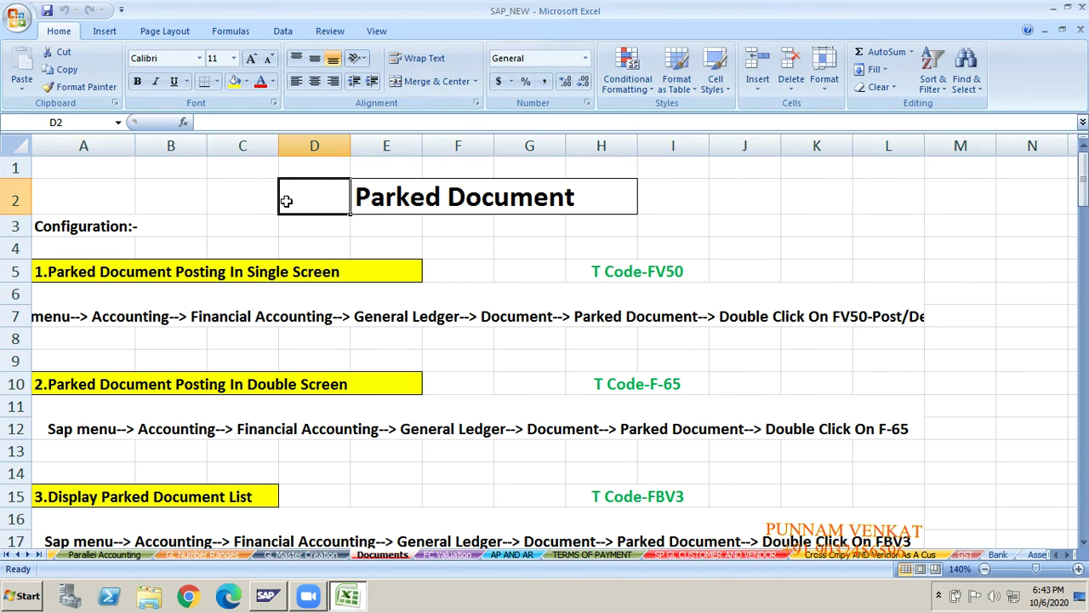
key("Right")
key("Right")
key("Right")
key("Right")
key("Right")
key("Right")
key("Right")
key("Right")
key("Right")
key("Right")
key("Right")
key("Right")
key("Right")
key("Right")
key("Right")
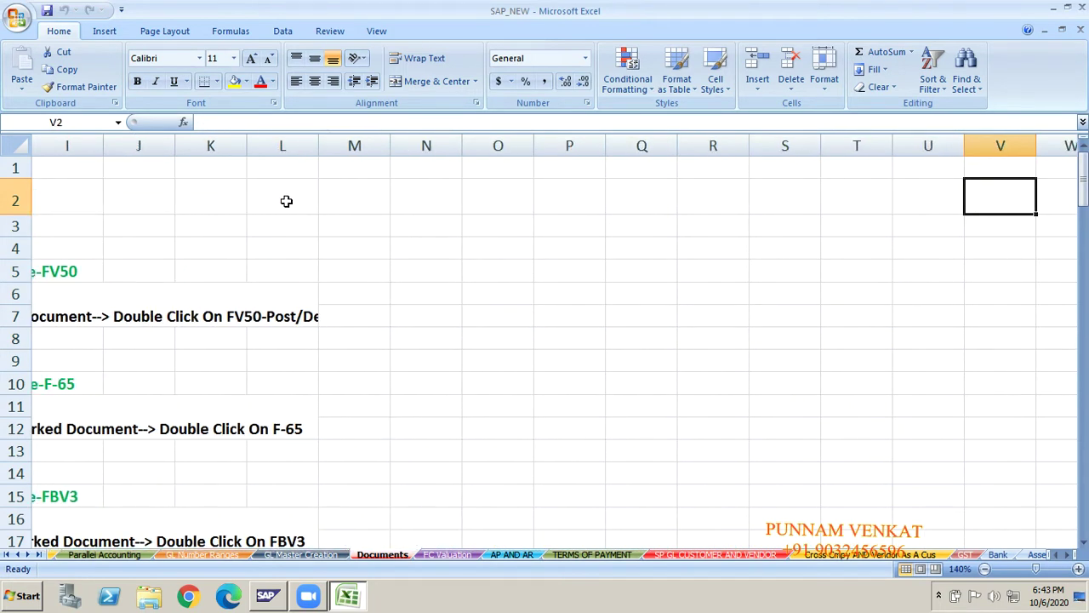
- Enter 'Accountant' in cell P6
left_click(580, 290)
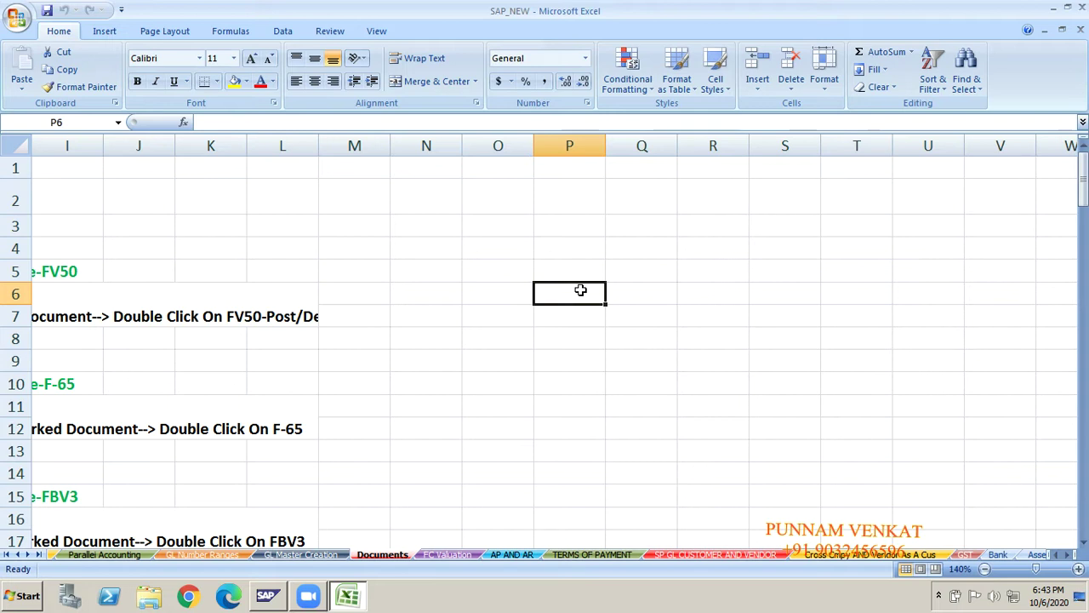
type("Accoun")
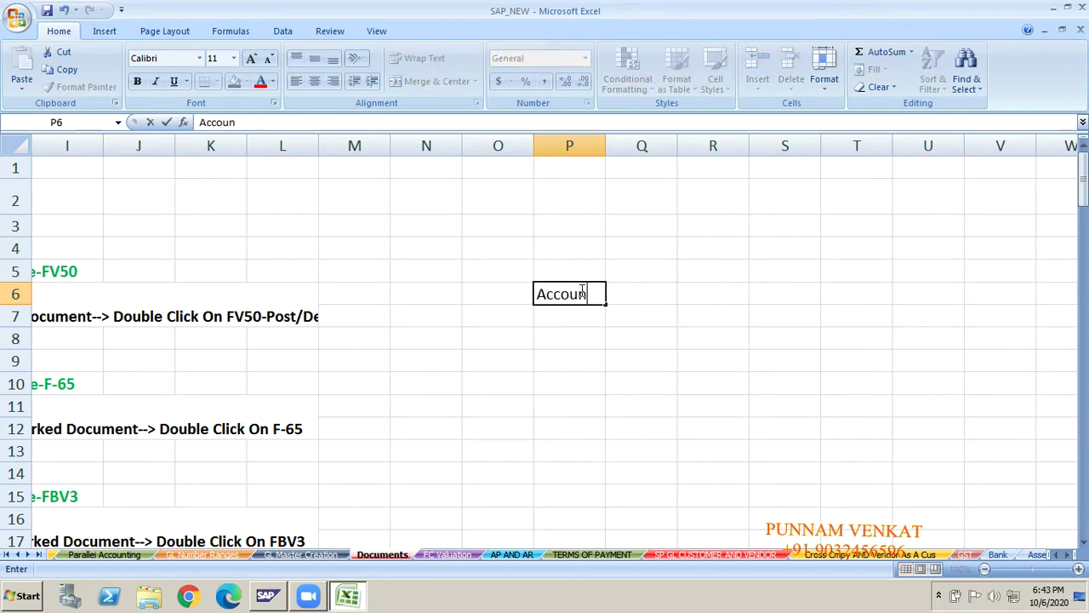
type("tant")
key("Tab")
key("Tab")
key("Tab")
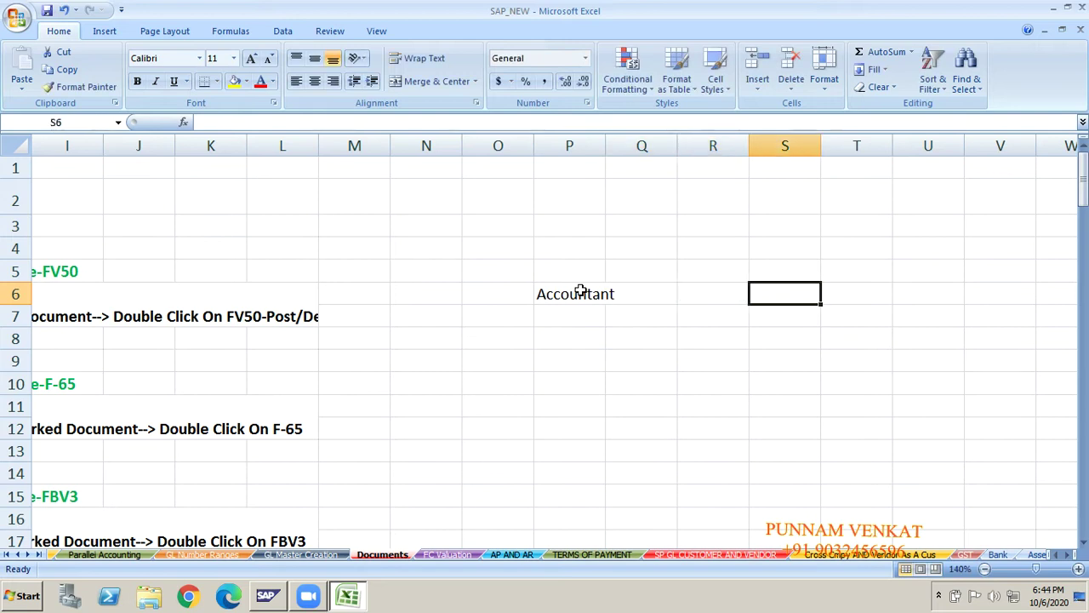
- Enter 'Accounts Manager' in S2 and review both role labels
key("Up")
key("Up")
key("Up")
key("Up")
key("Left")
key("Left")
key("Left")
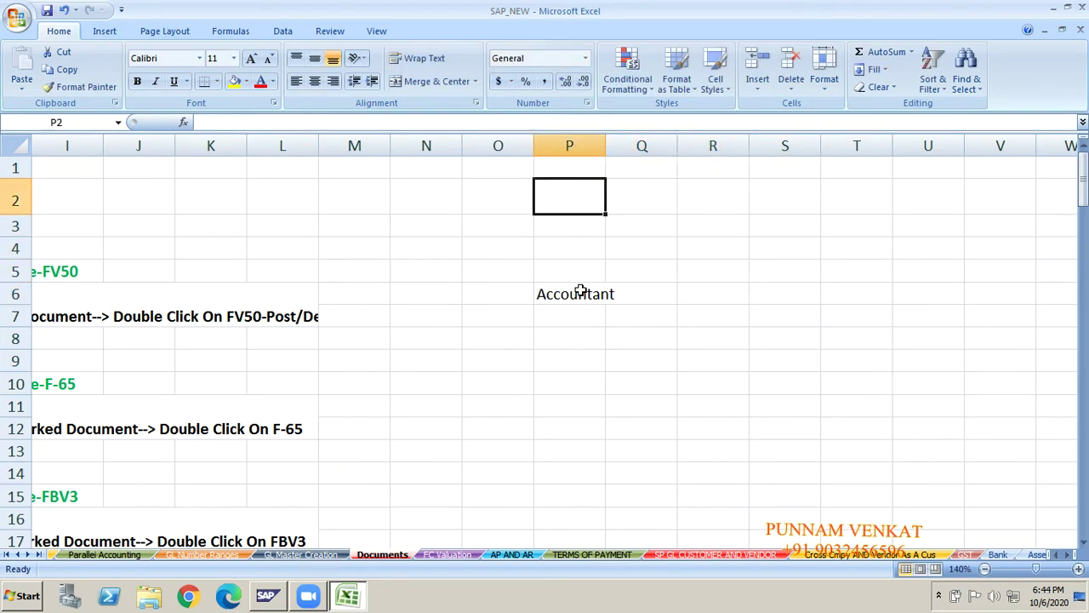
key("Right")
key("Right")
key("Right")
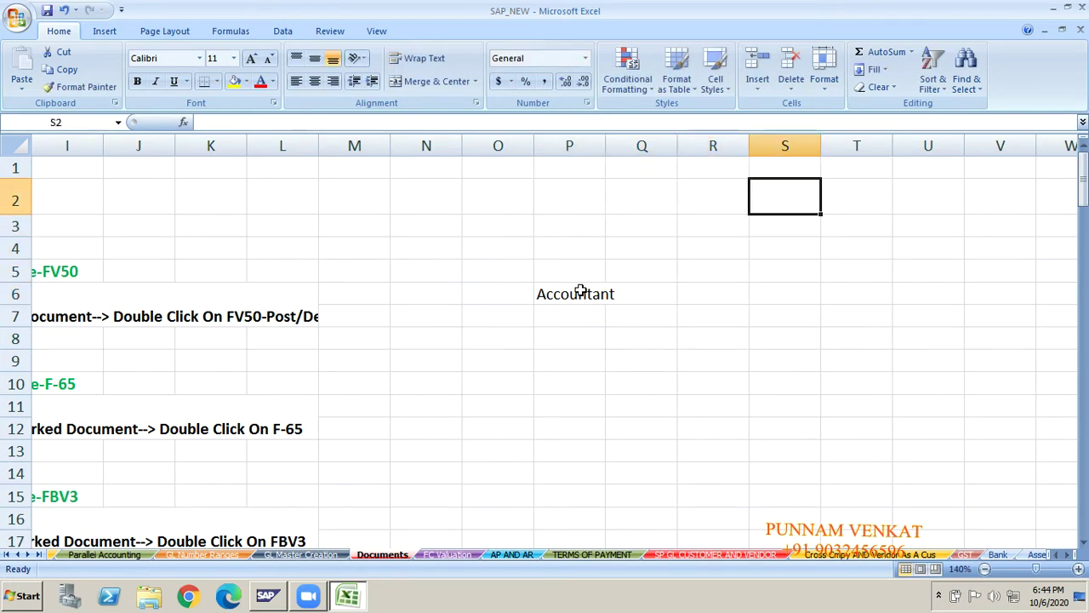
type("Accounts")
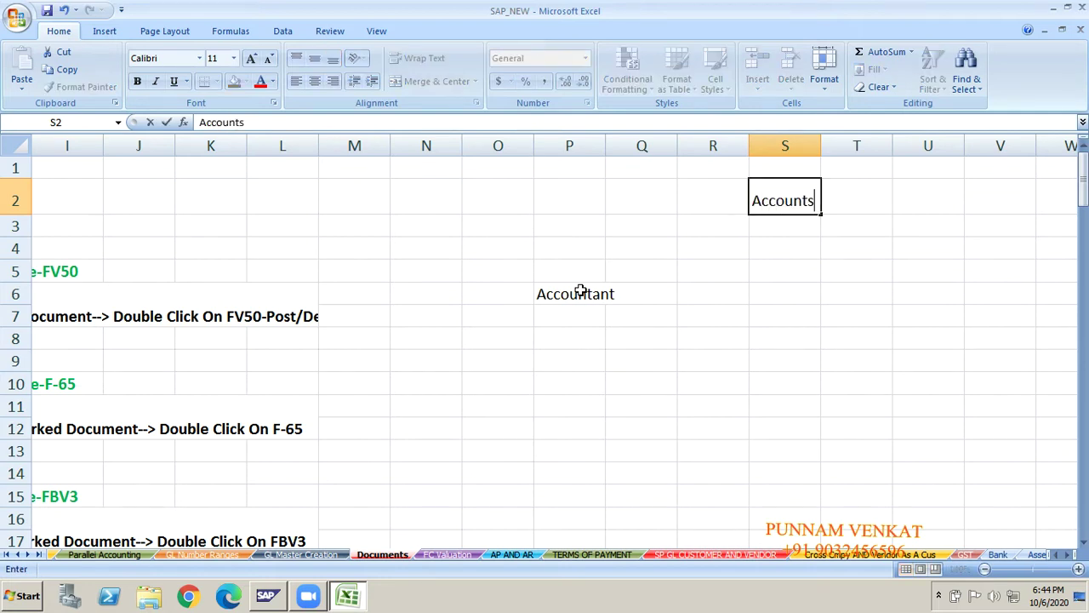
type(" Manageer")
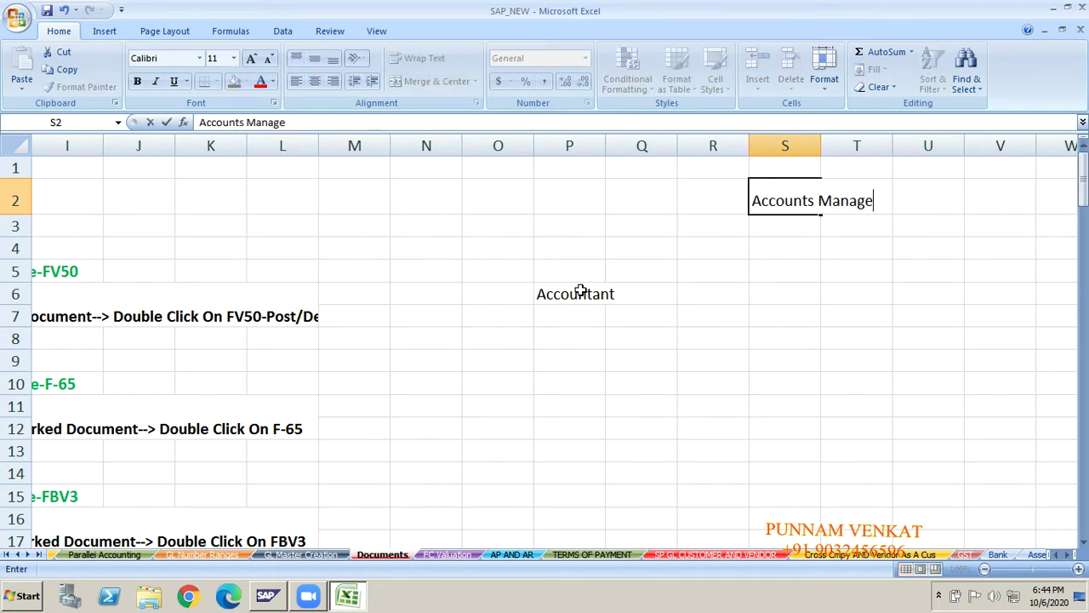
key("BackSpace")
key("BackSpace")
type("r")
key("Return")
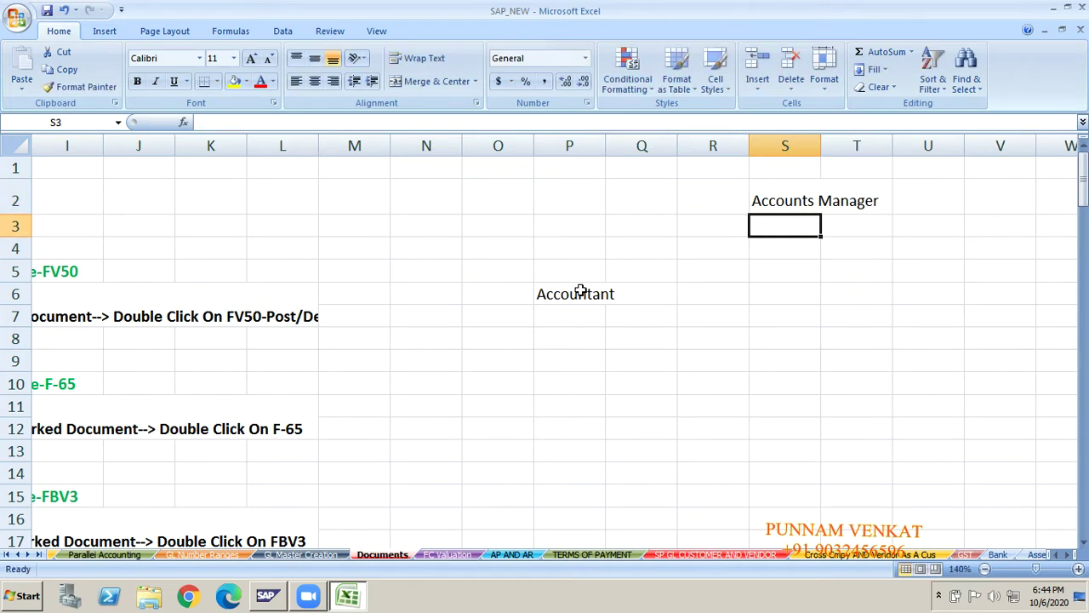
left_click(579, 293)
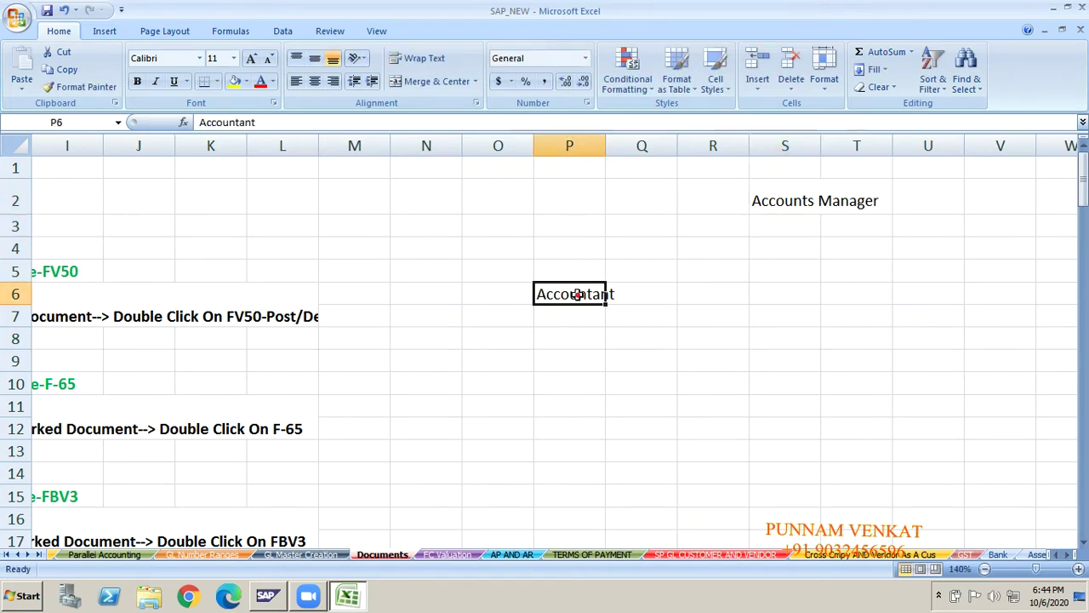
left_click(785, 201)
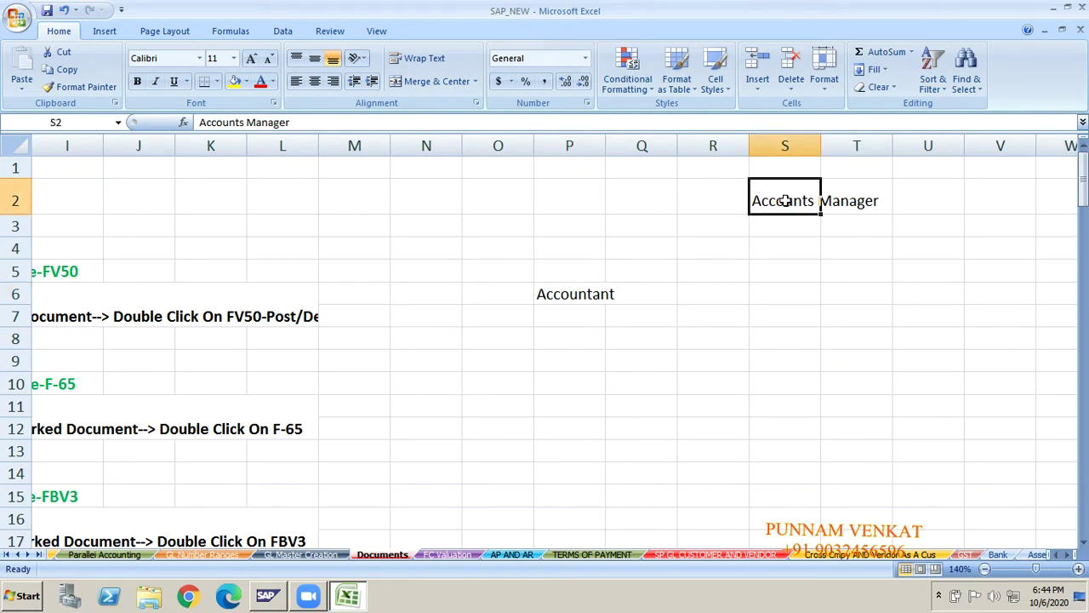
left_click(568, 298)
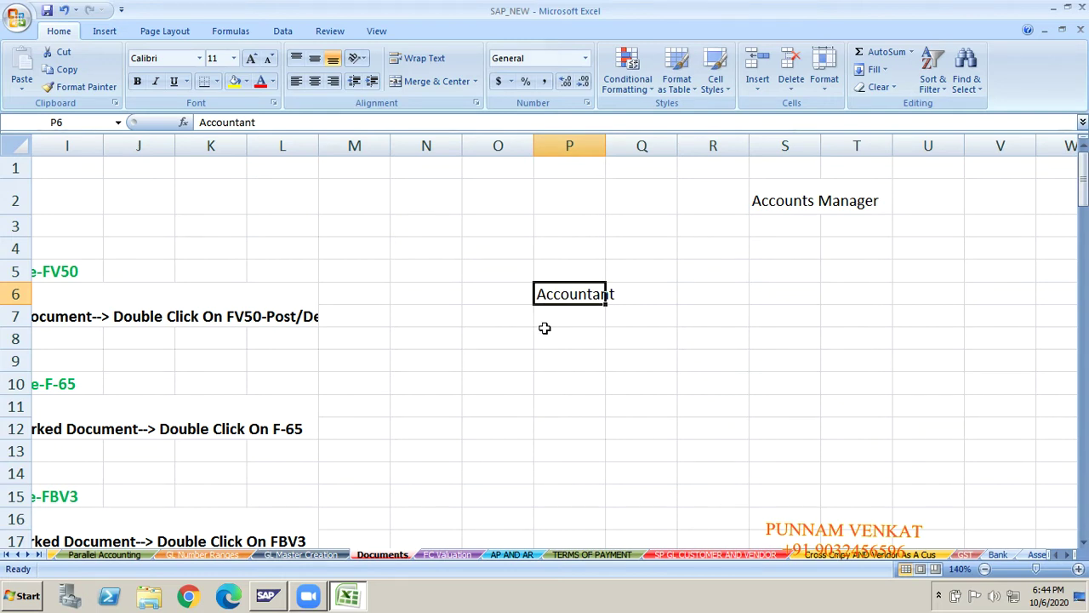
- Enter the limit 'upto -- 50000/-' in R6 beside Accountant
left_click(701, 294)
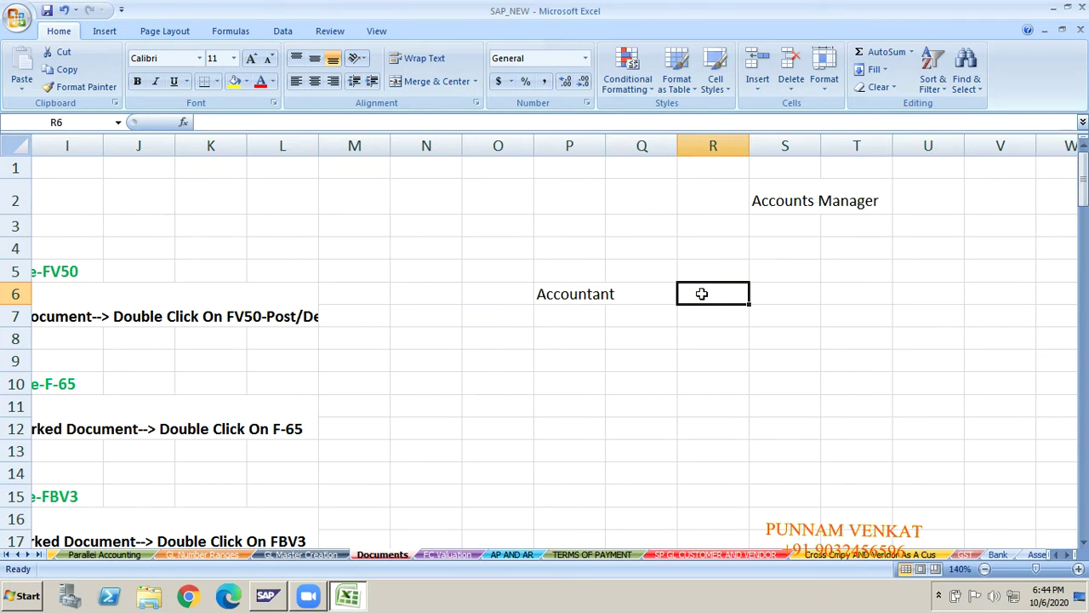
type("upto")
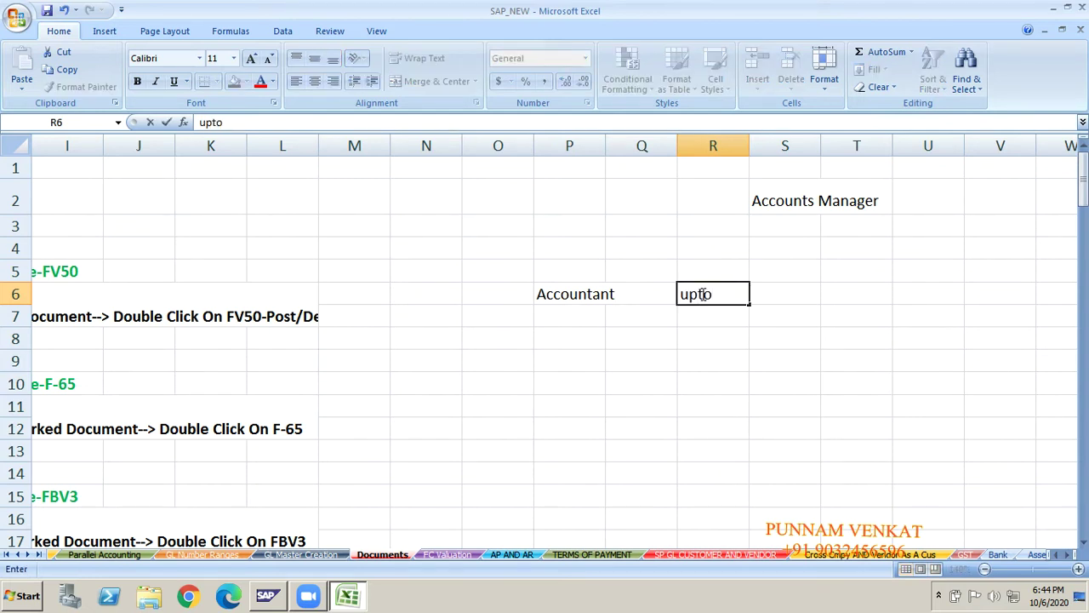
type(" -- 50000")
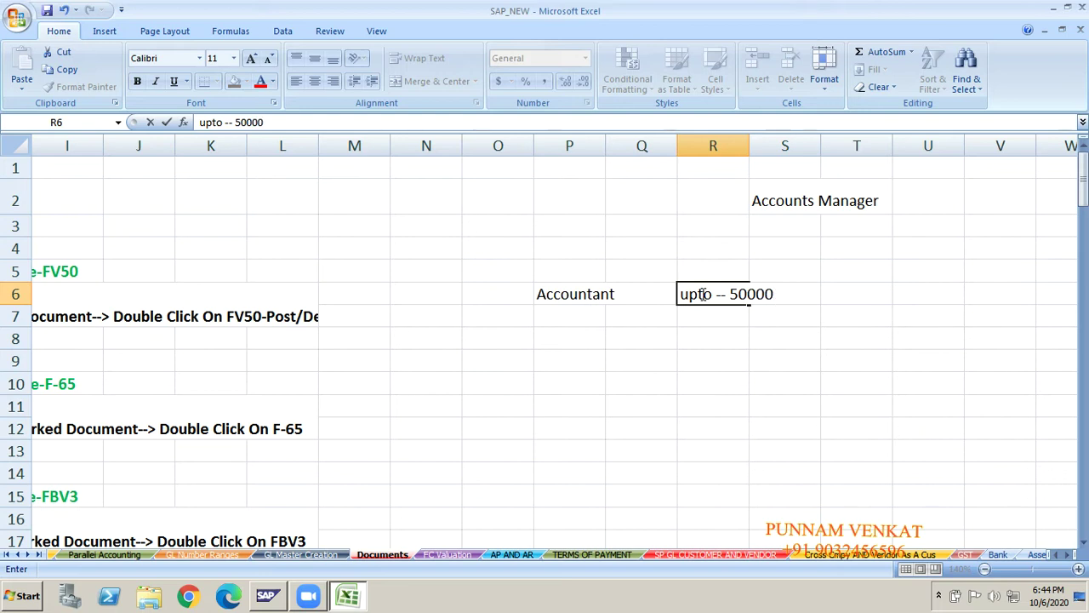
type("/-")
key("Return")
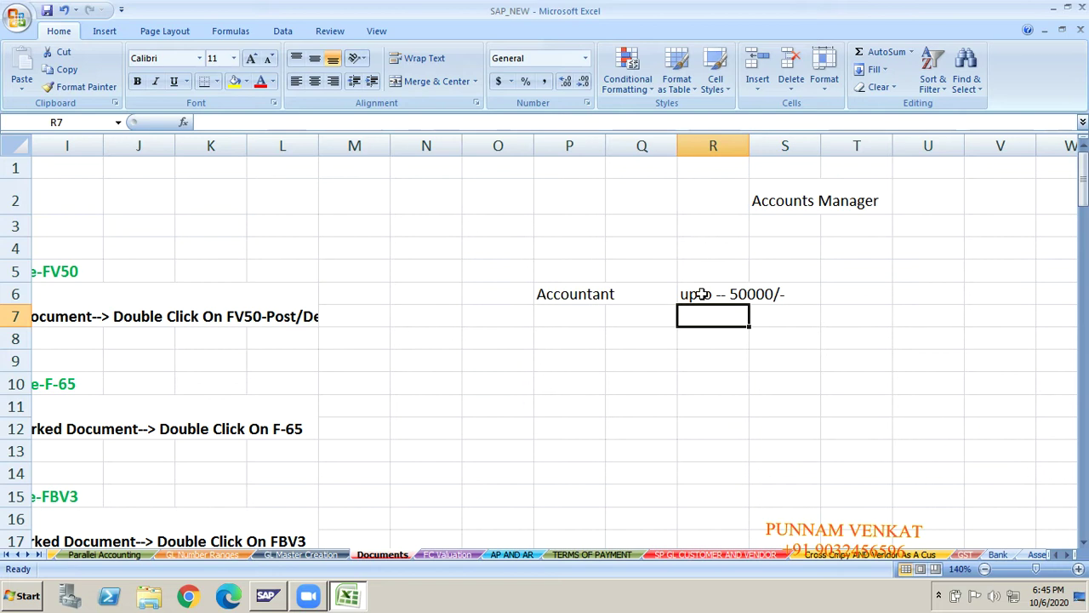
left_click(555, 295)
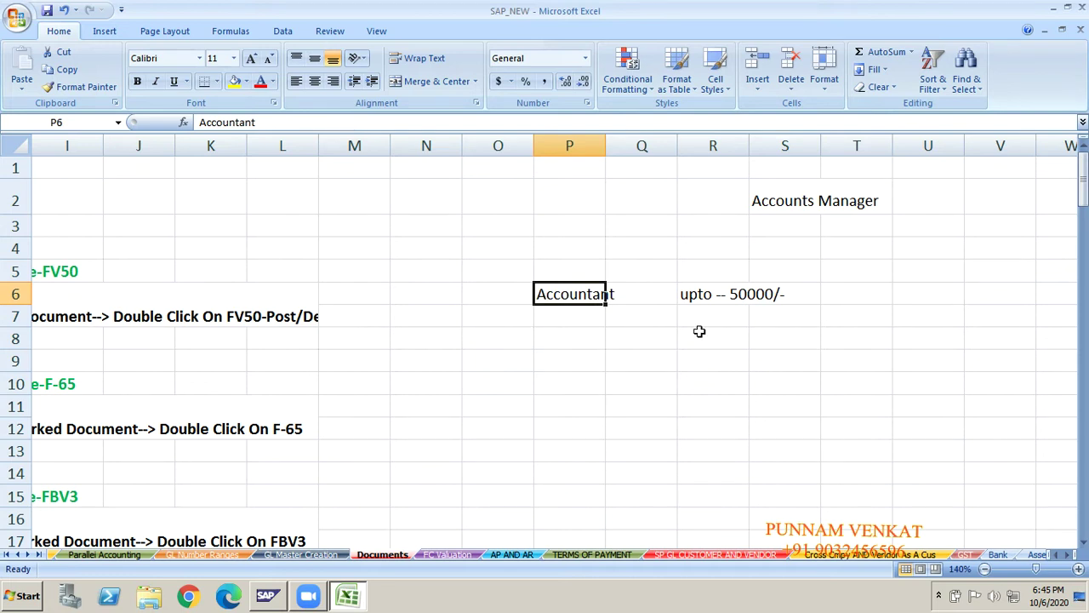
left_click(742, 299)
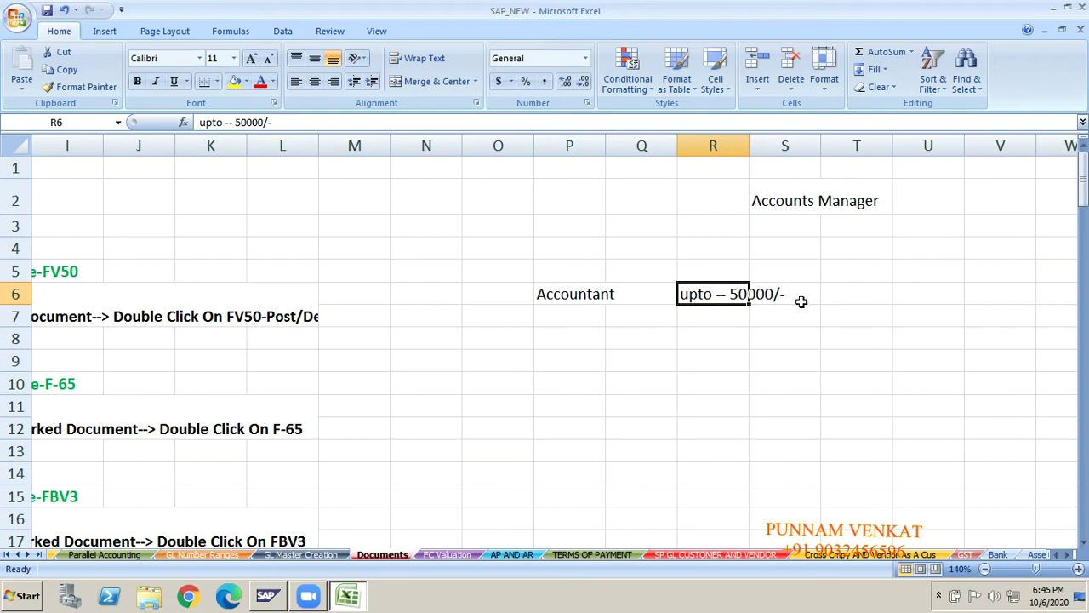
left_click(849, 301)
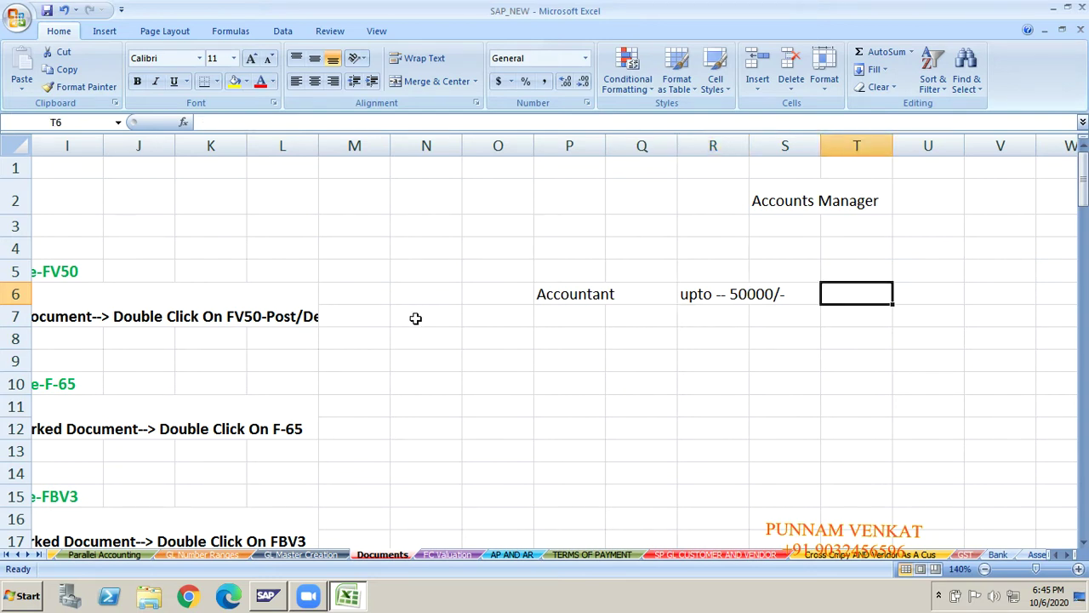
- Enter 70000 in N6, left of the Accountant label
left_click(409, 286)
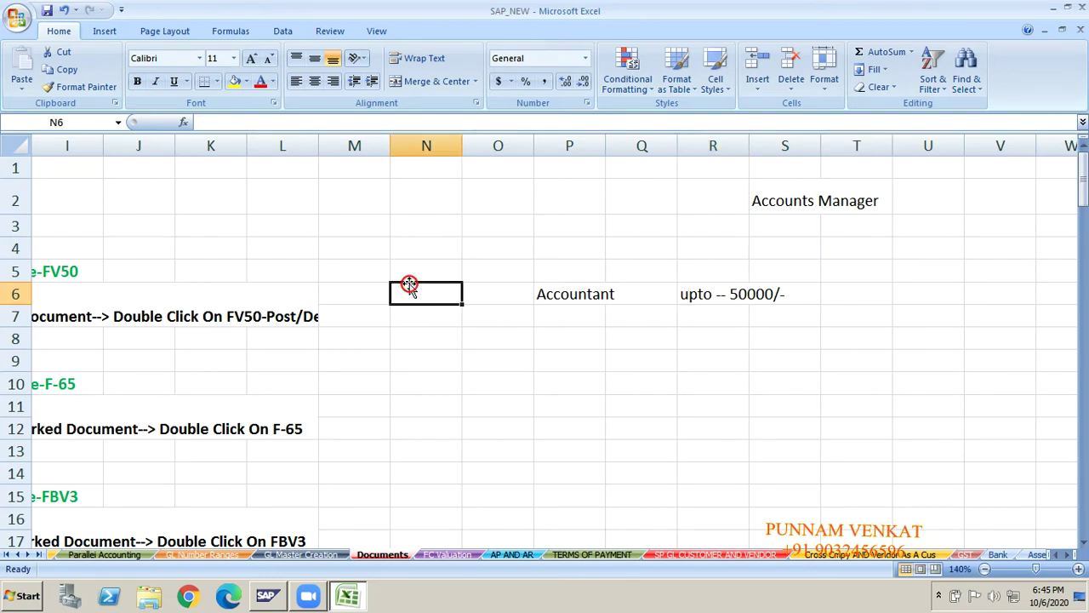
left_click(558, 417)
left_click(424, 298)
type("70000")
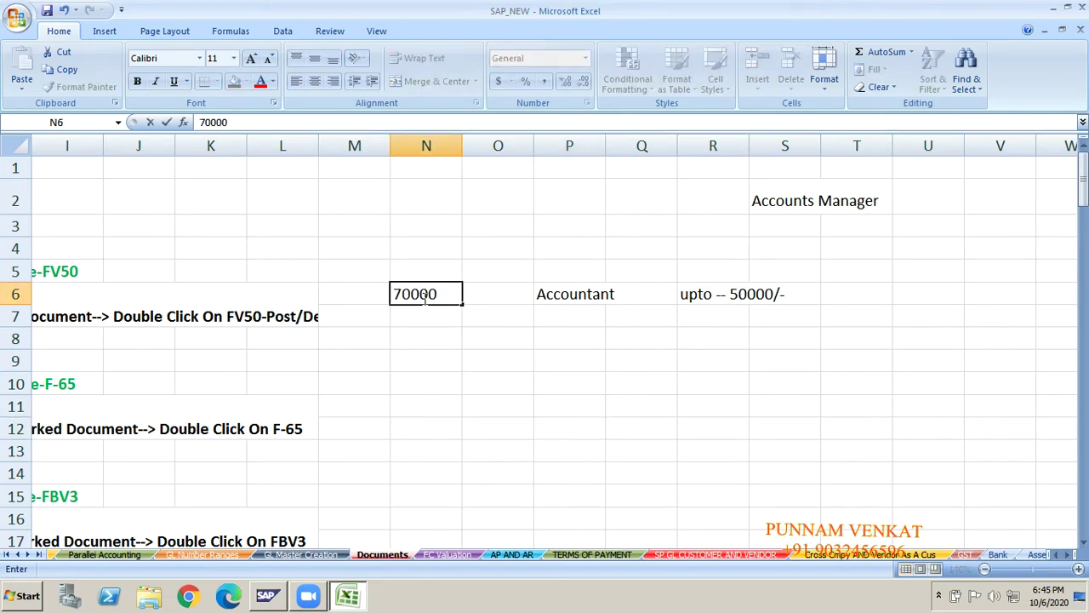
key("Return")
left_click(596, 295)
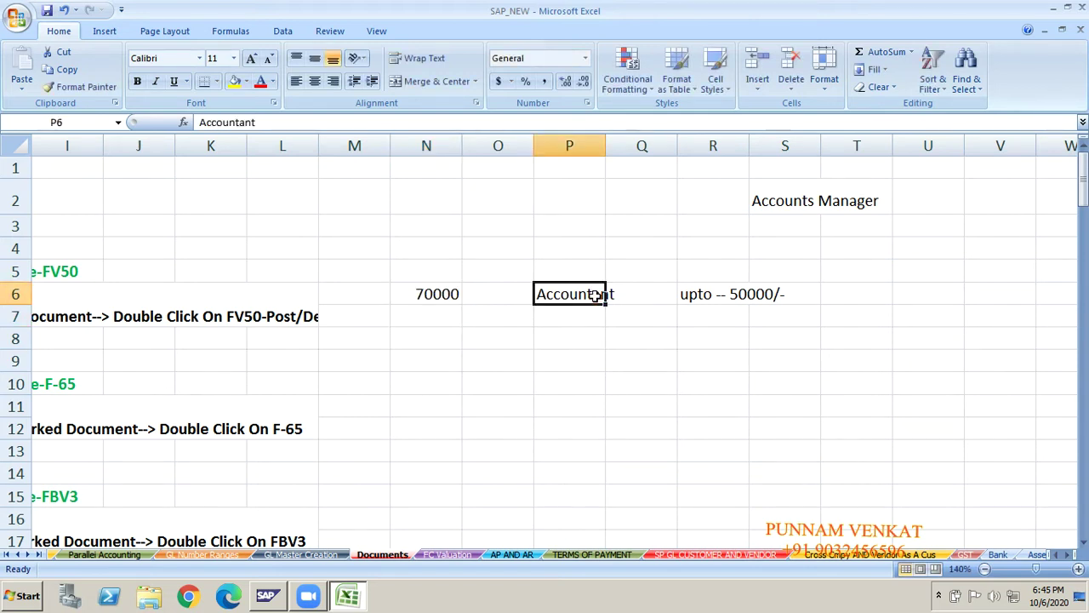
left_click(441, 298)
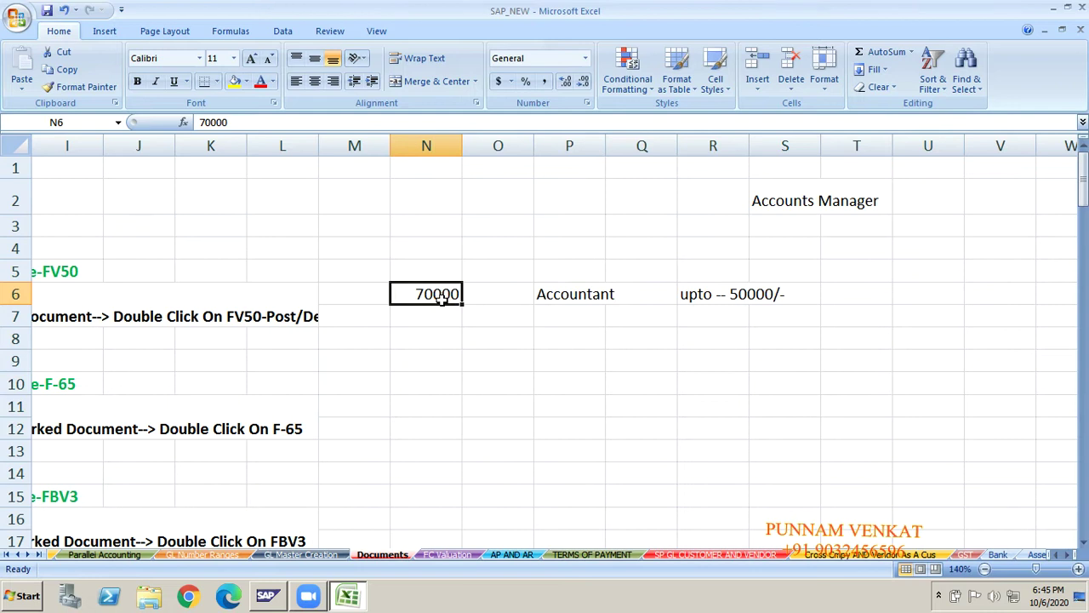
left_click(569, 295)
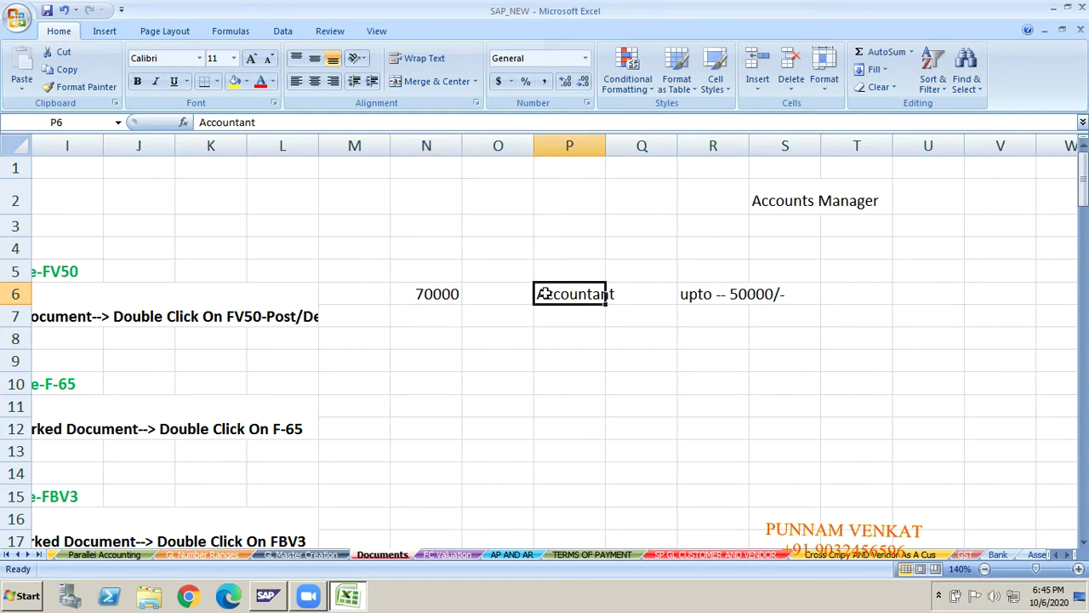
- Draw a straight arrow from the Accounts Manager label down to Accountant
left_click(111, 35)
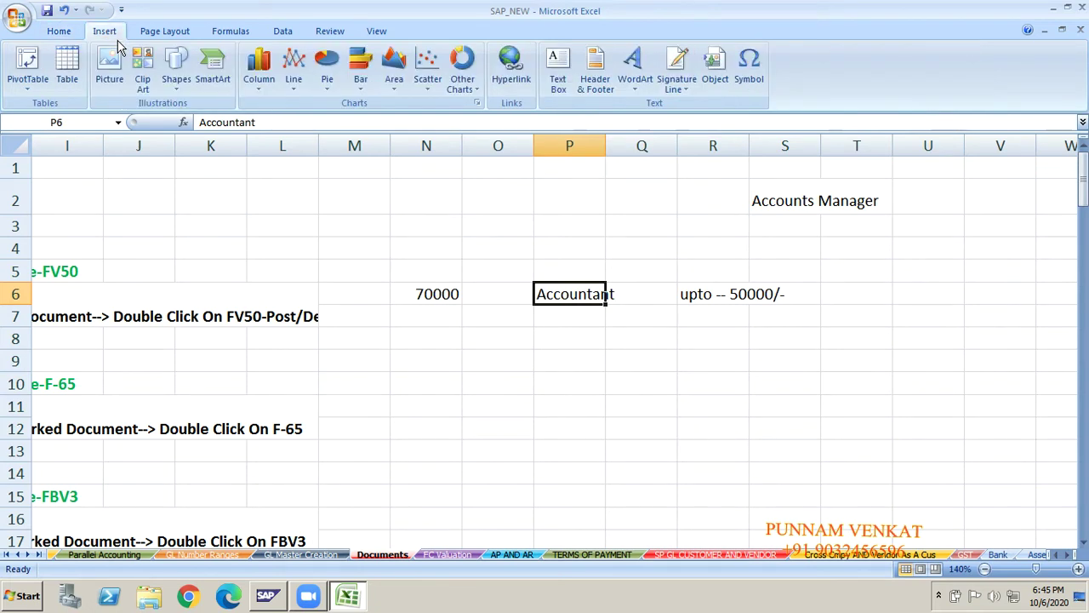
left_click(176, 85)
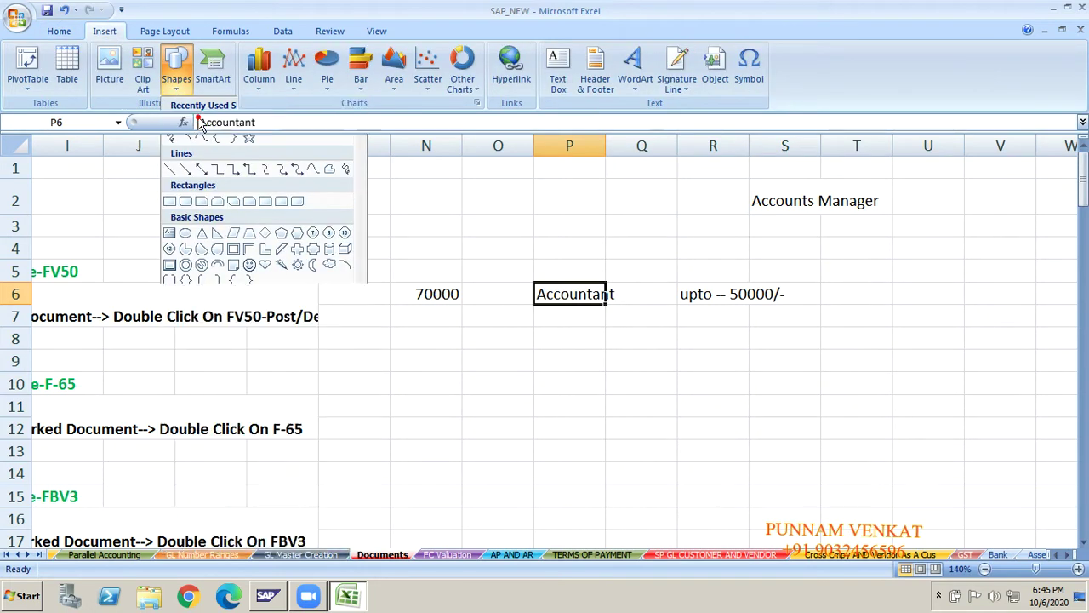
left_click(201, 123)
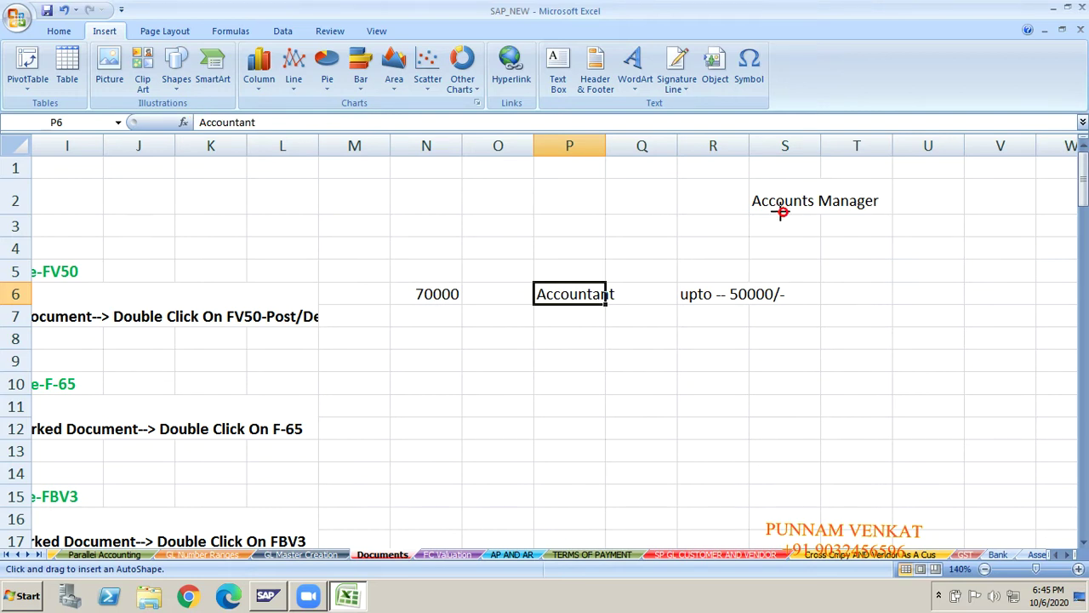
left_click_drag(782, 213, 599, 287)
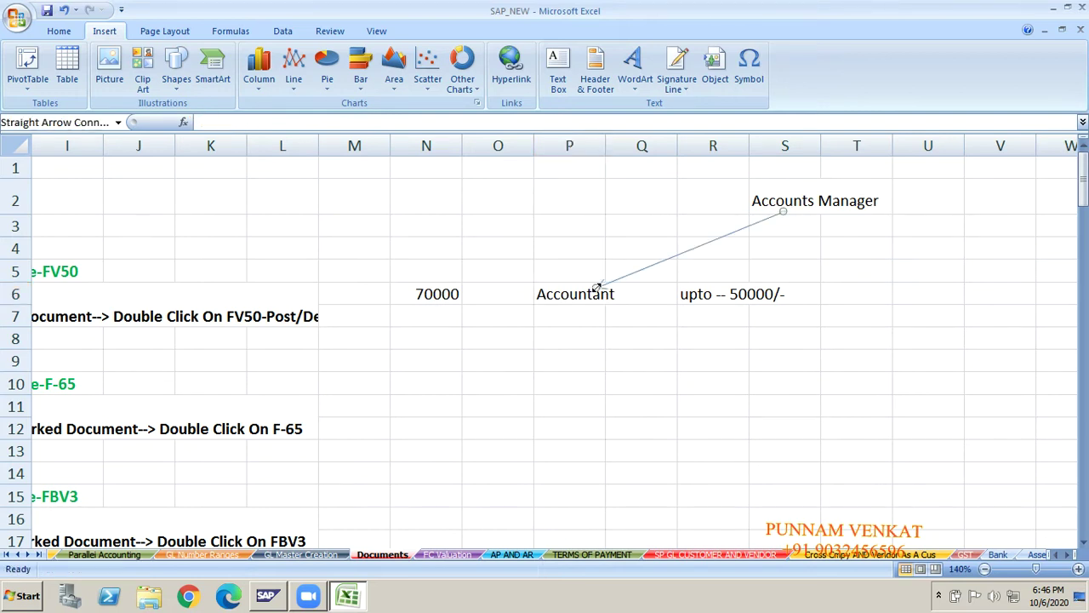
left_click(558, 426)
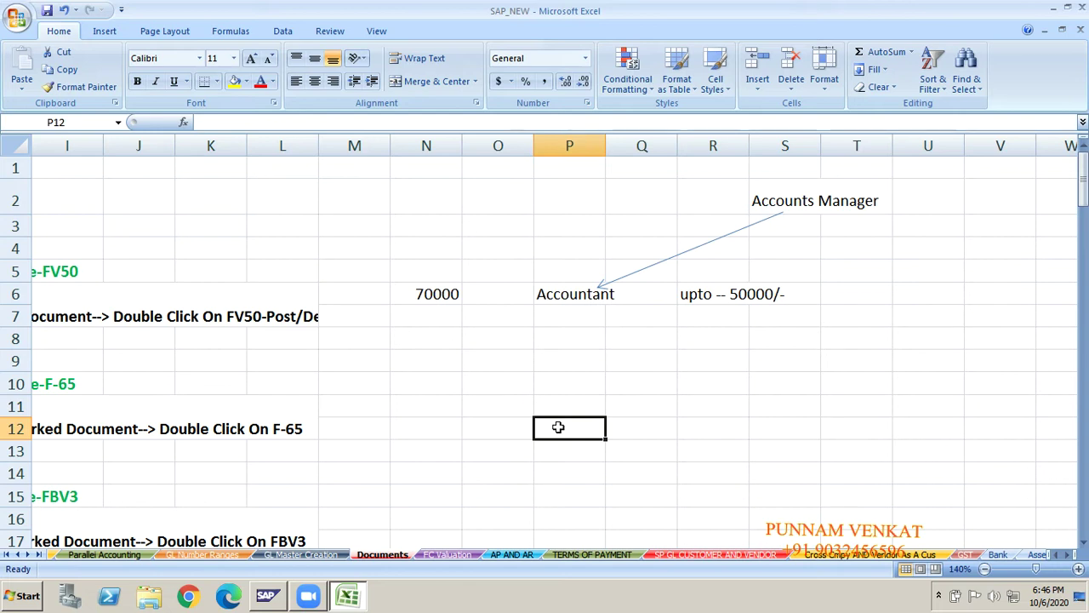
- Enter 'Rent A/c Dr' in P10 with 70000 in R10
left_click(433, 294)
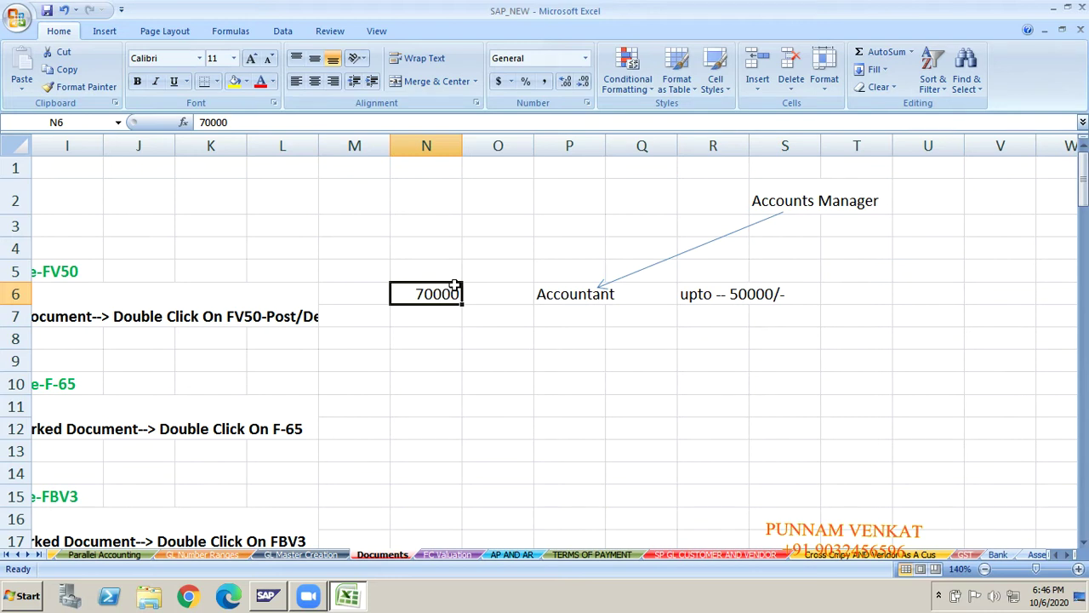
left_click(561, 385)
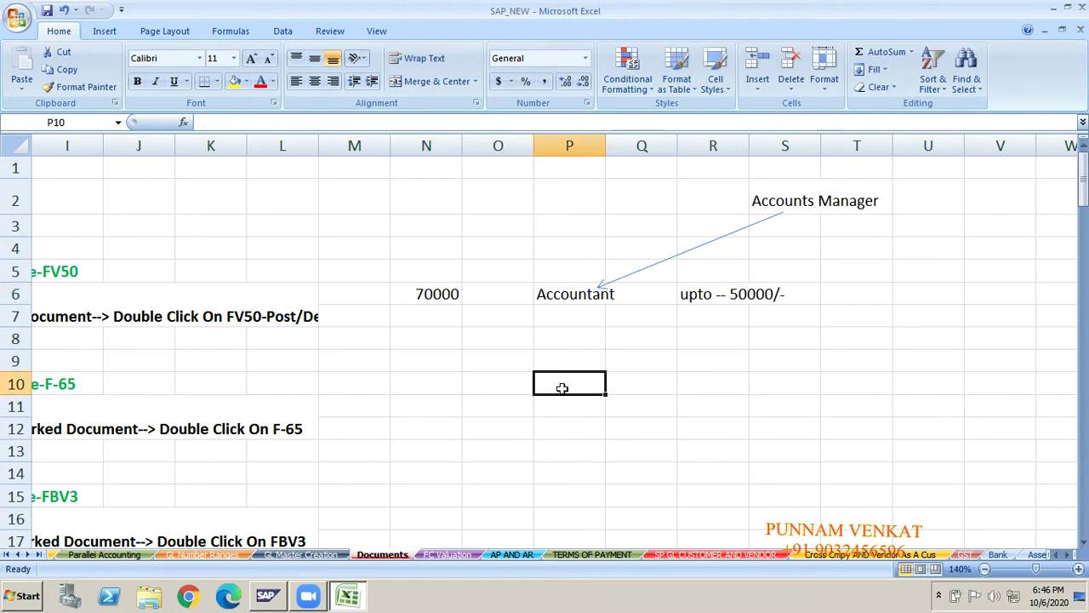
type("Sal")
key("BackSpace")
key("BackSpace")
key("BackSpace")
type("R")
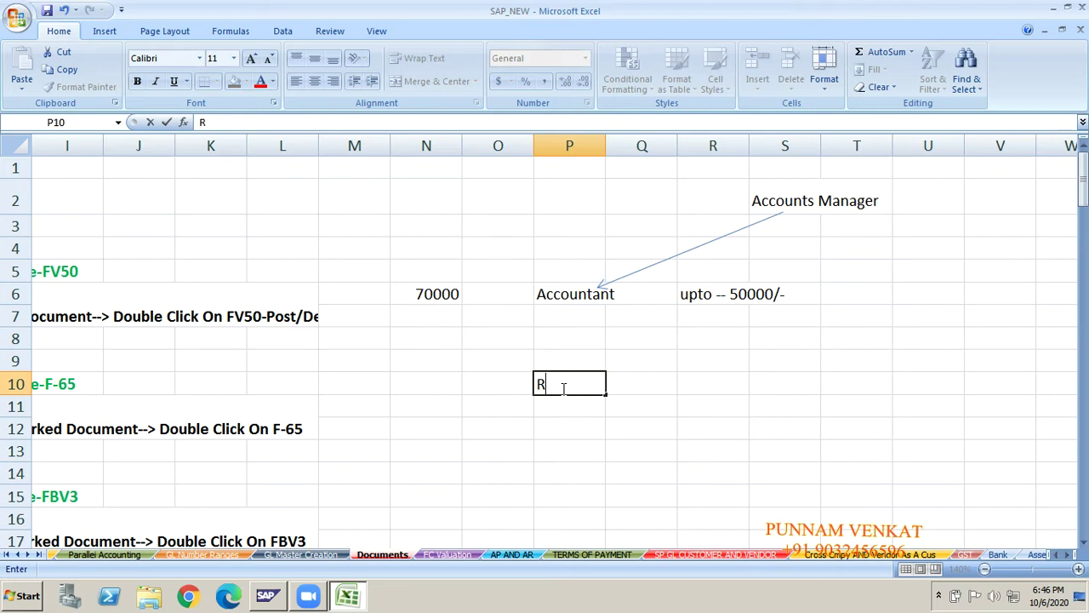
type("ent A/c De")
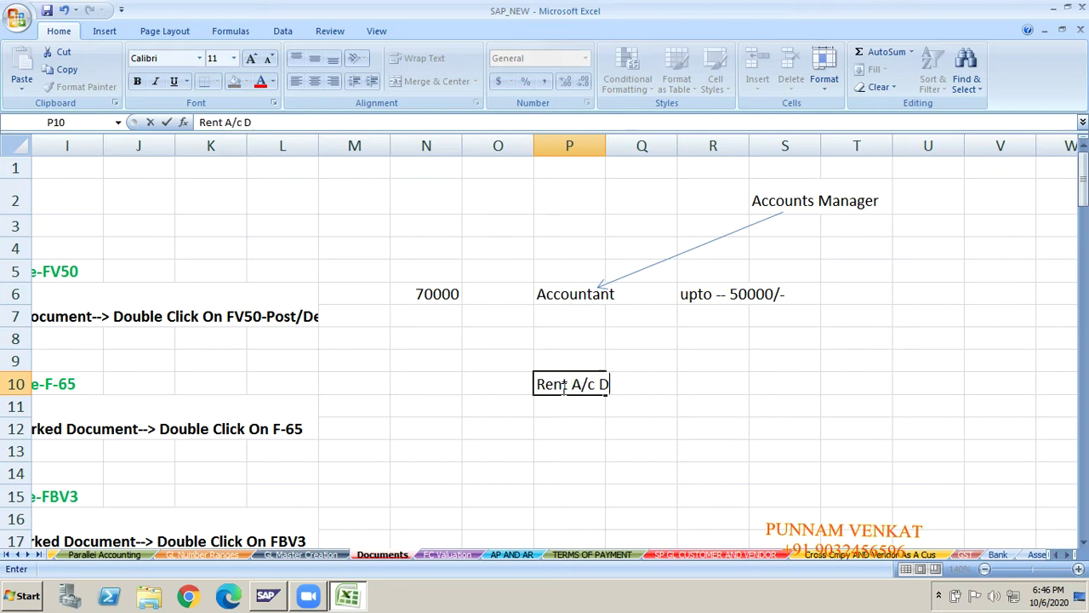
key("BackSpace")
type("r")
key("Tab")
key("Tab")
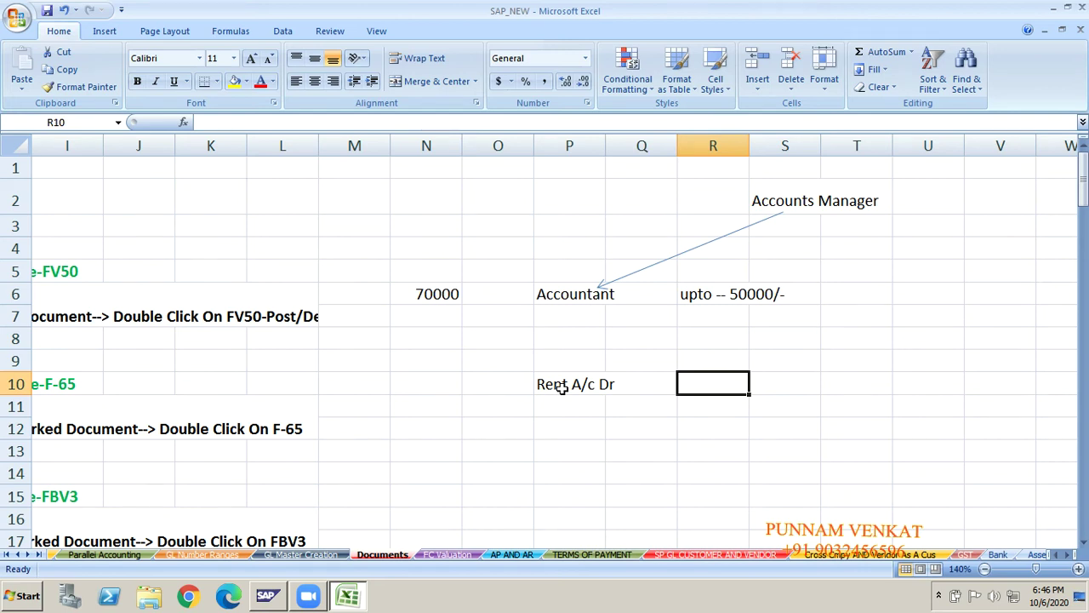
type("70000")
key("Return")
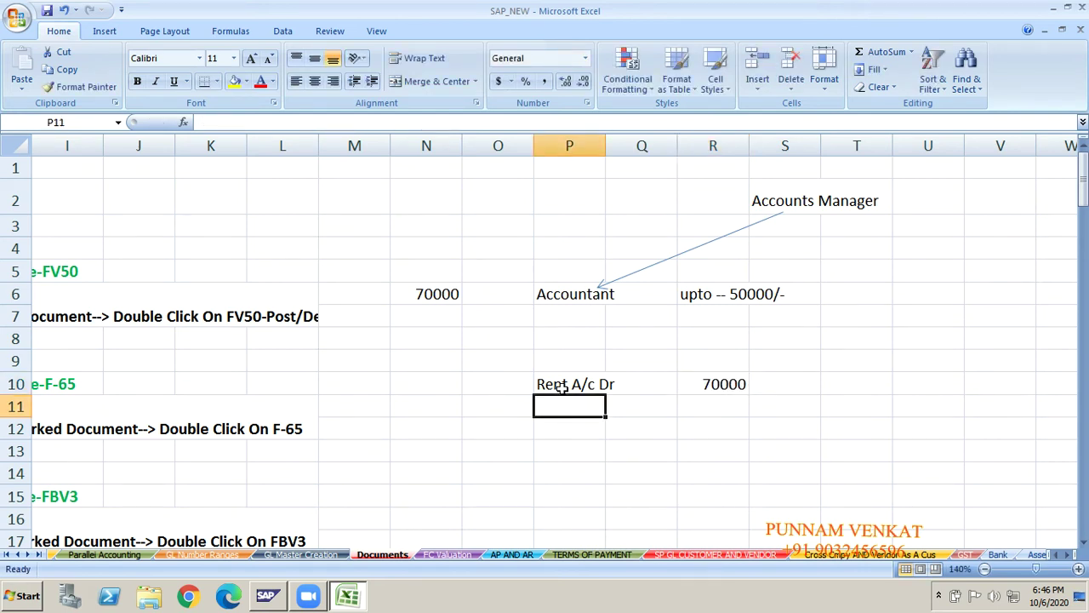
- Enter 'To cash' in P11 with 70000 in R11
type("To cah")
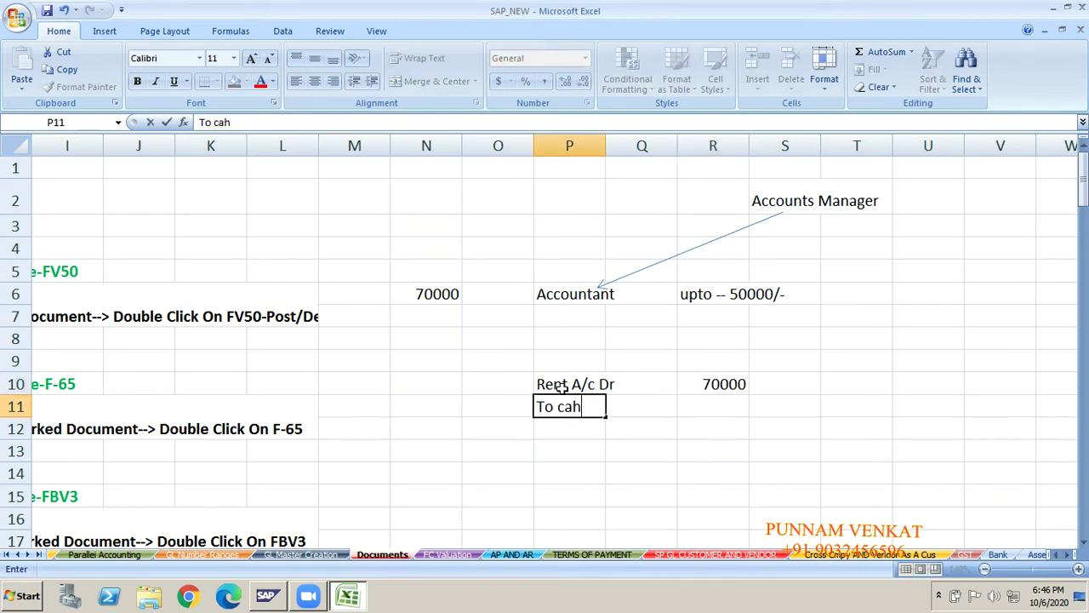
key("BackSpace")
key("BackSpace")
type("sh")
key("BackSpace")
key("BackSpace")
type("A")
key("BackSpace")
type("ash")
key("Tab")
key("Tab")
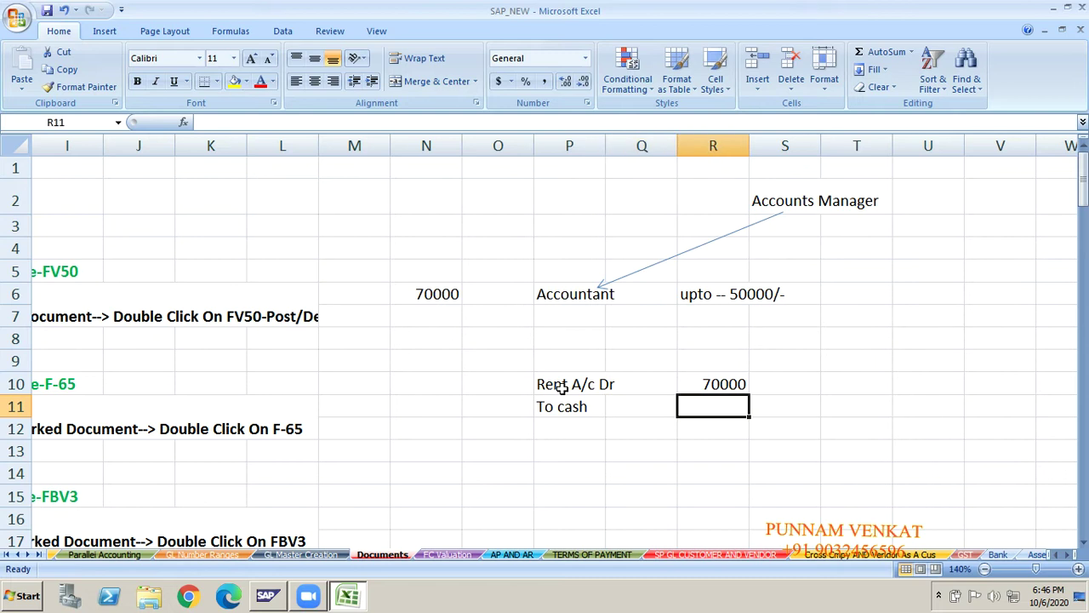
type("70000")
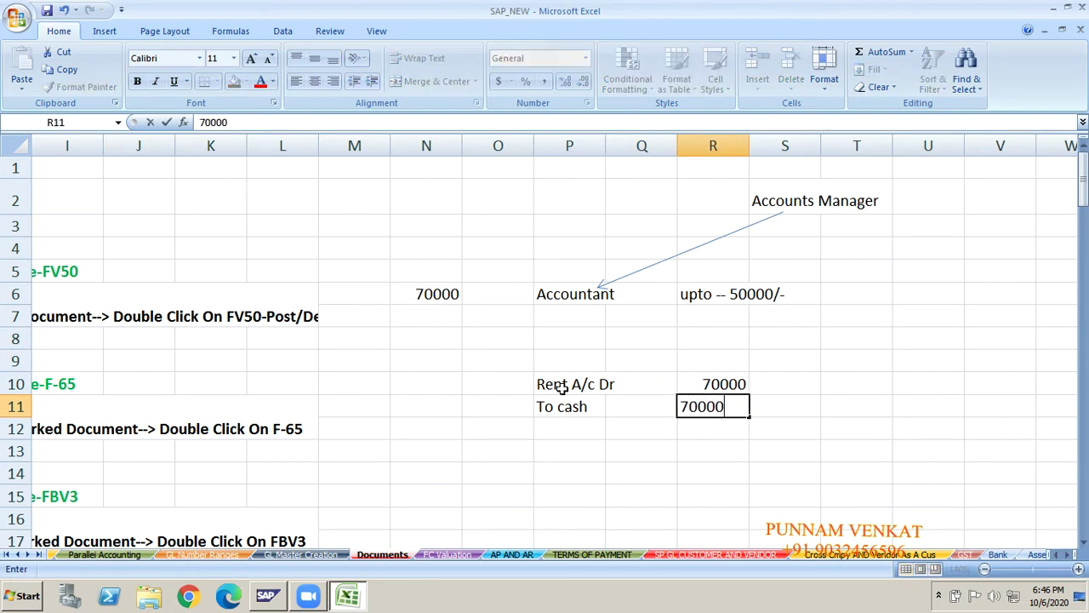
key("Return")
- Note 'Park' in T10 beside the rent entry and review the entries
key("Up")
key("Up")
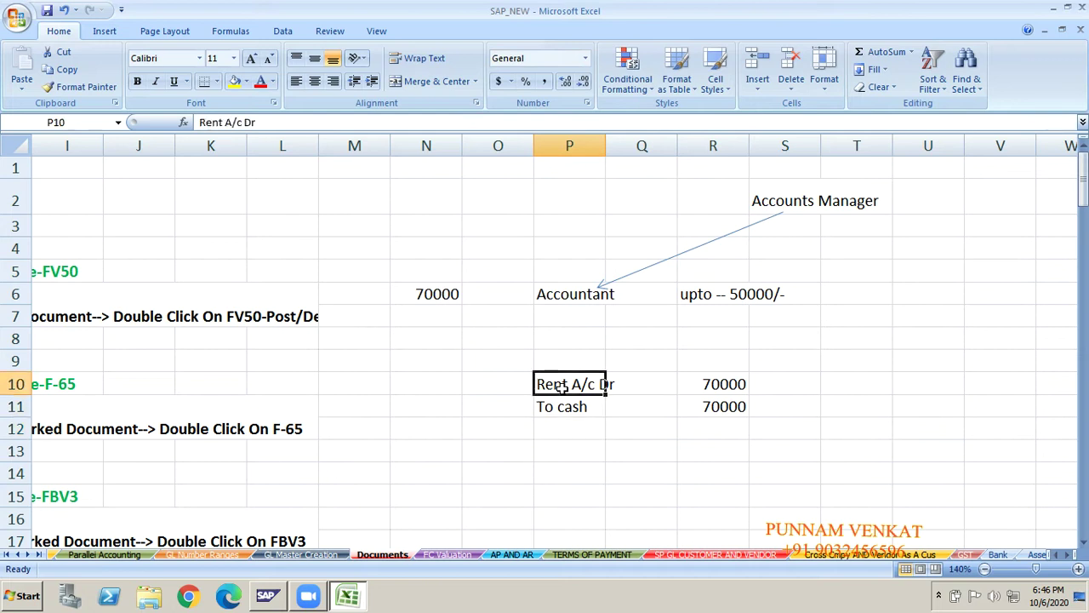
key("Right")
key("Right")
key("Right")
key("Right")
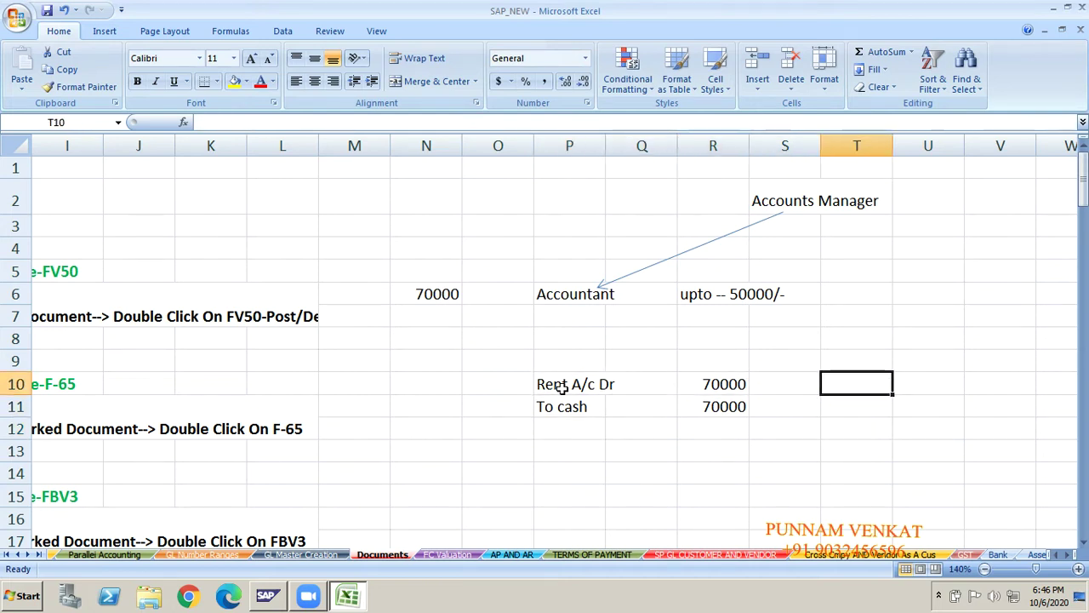
type("Park")
key("Return")
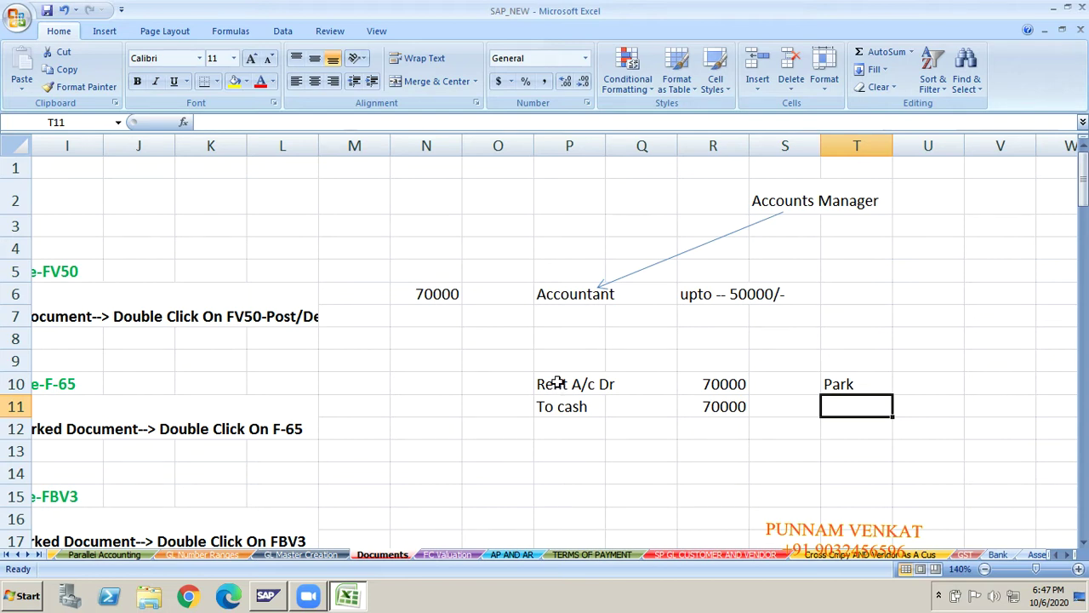
left_click(558, 385)
left_click(558, 403)
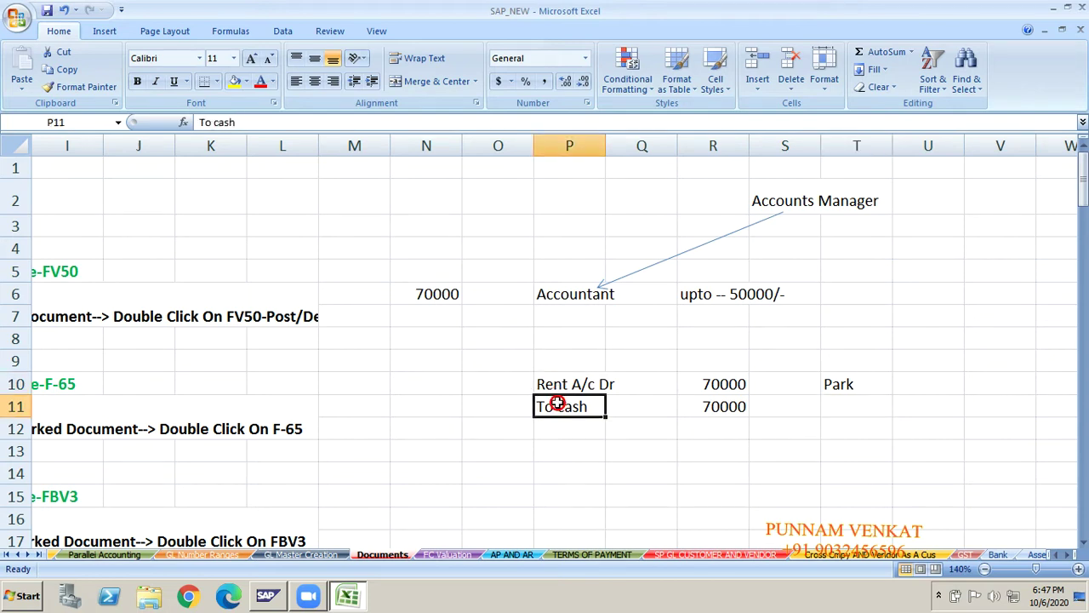
left_click(852, 384)
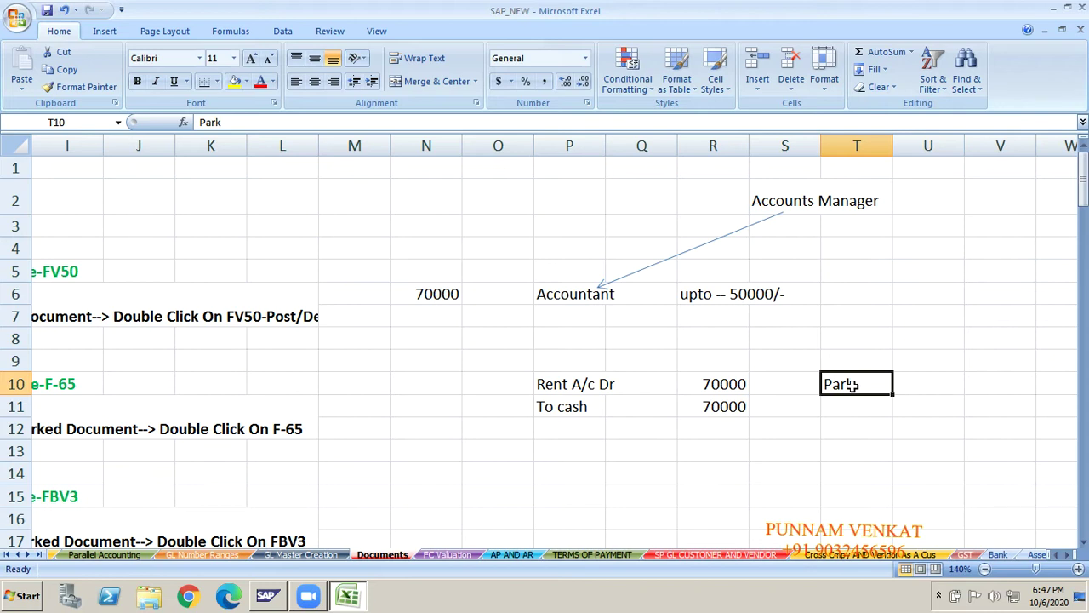
left_click(586, 336)
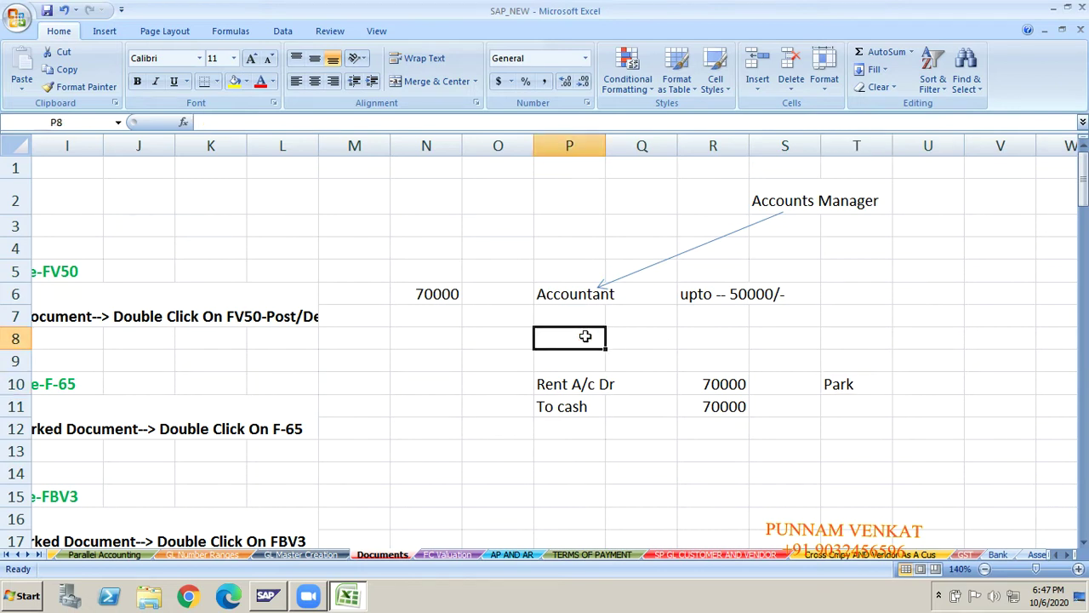
left_click(561, 296)
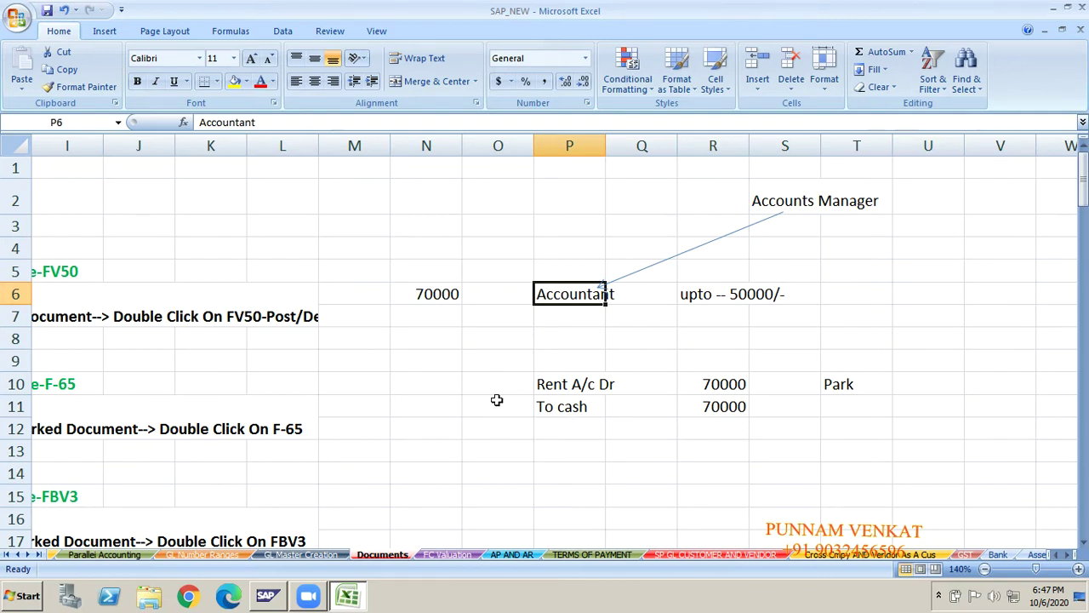
- Add a 'Time' heading in N9 with 10.00 AM in N10
left_click(411, 386)
type("01.")
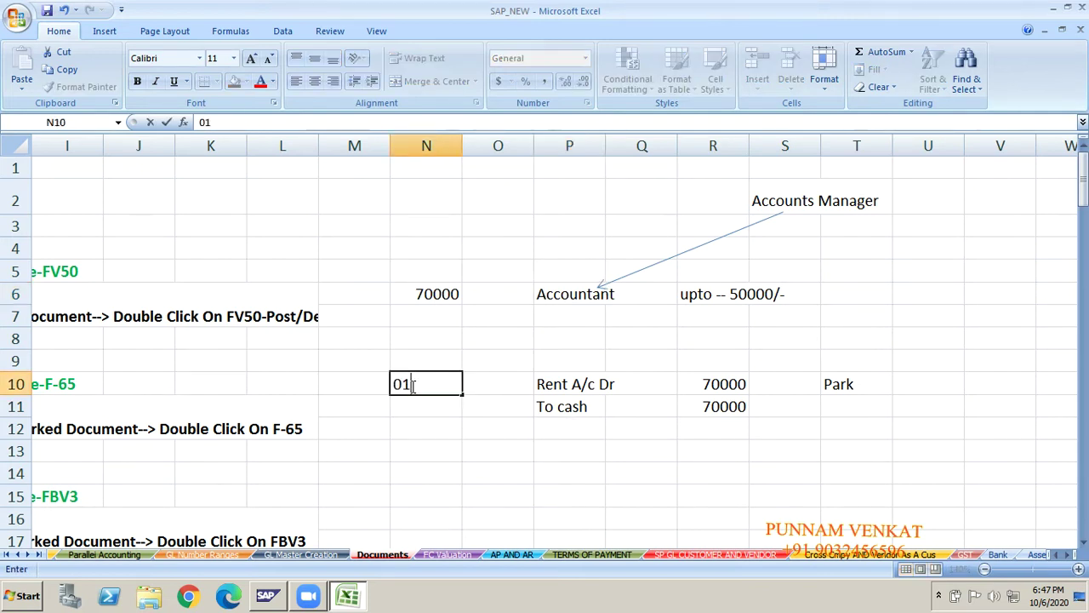
key("BackSpace")
key("BackSpace")
key("BackSpace")
key("Up")
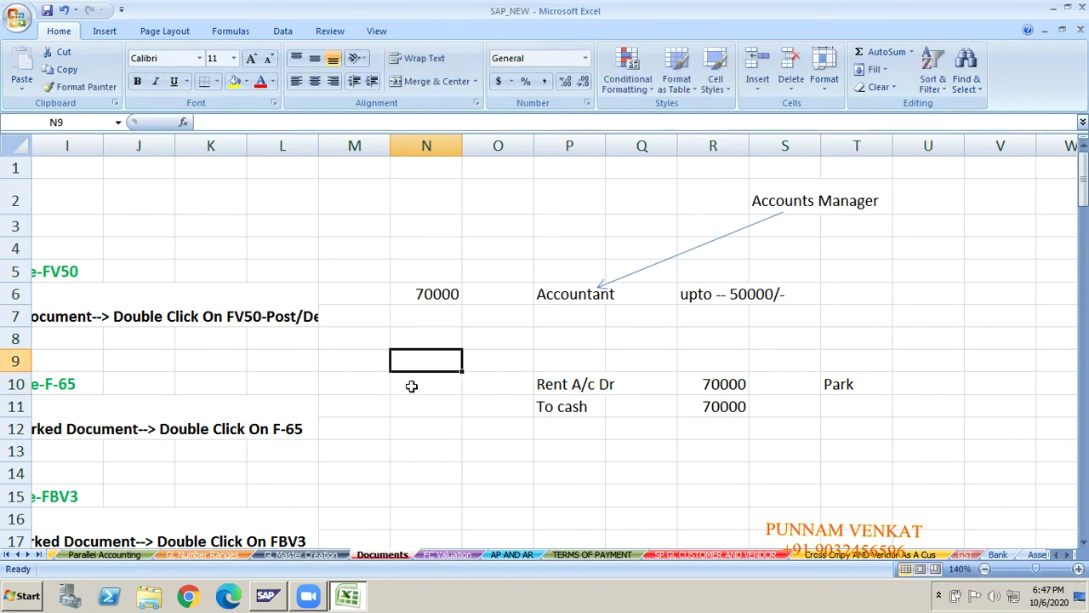
type("Time")
key("Return")
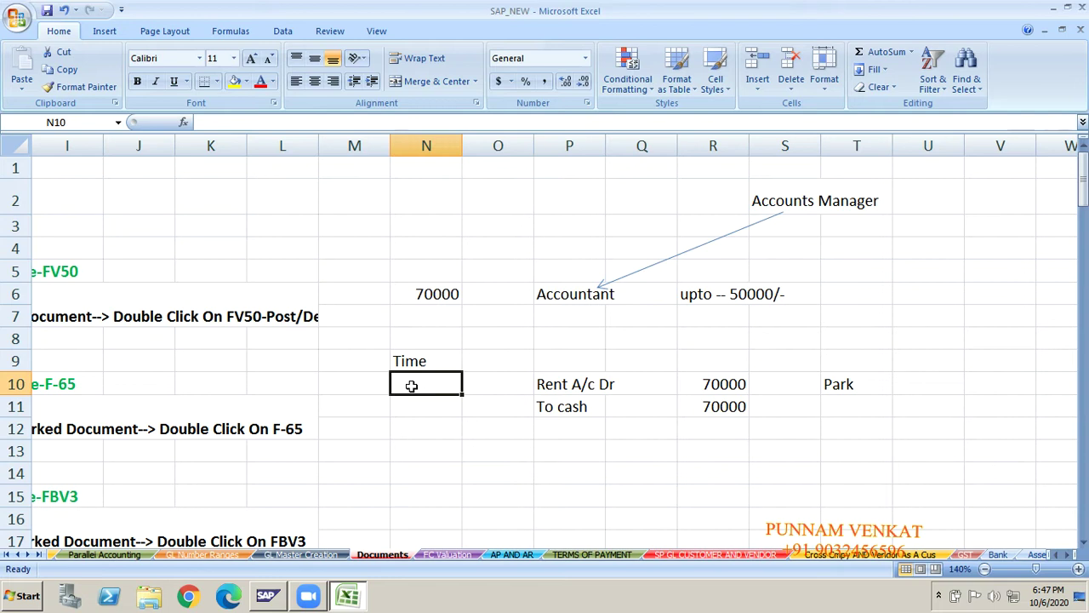
type("10.00")
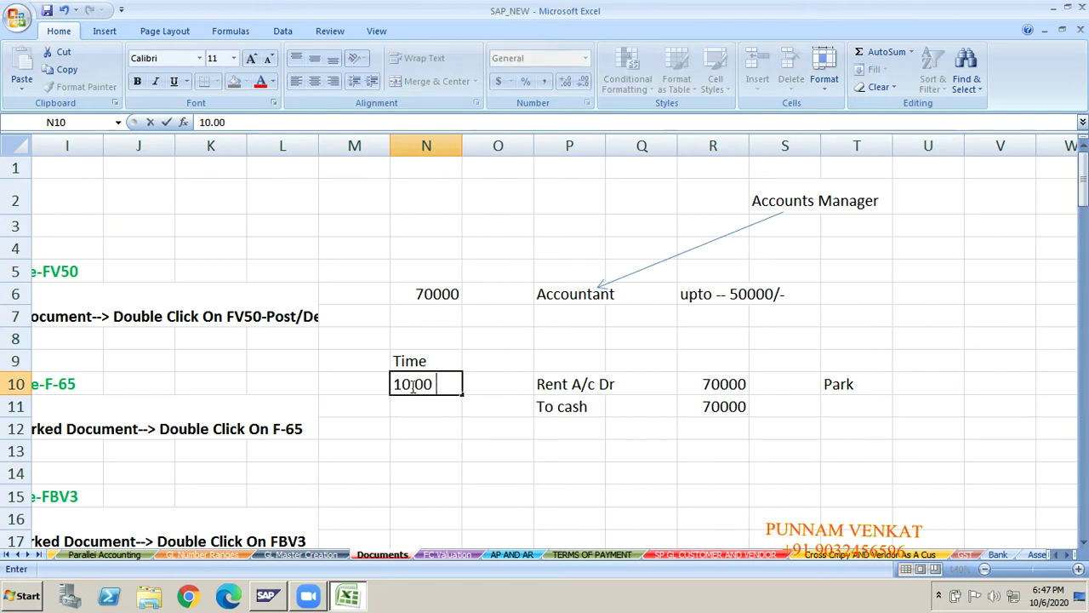
type(" AM")
key("Return")
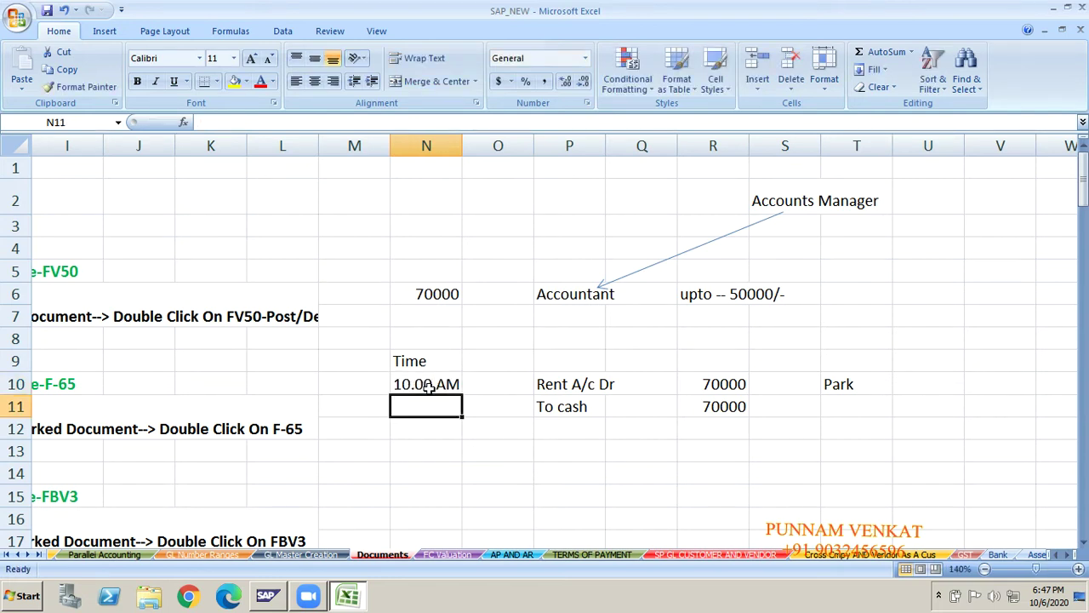
- Enter 2PM in cell N14
left_click(572, 396)
left_click(569, 382)
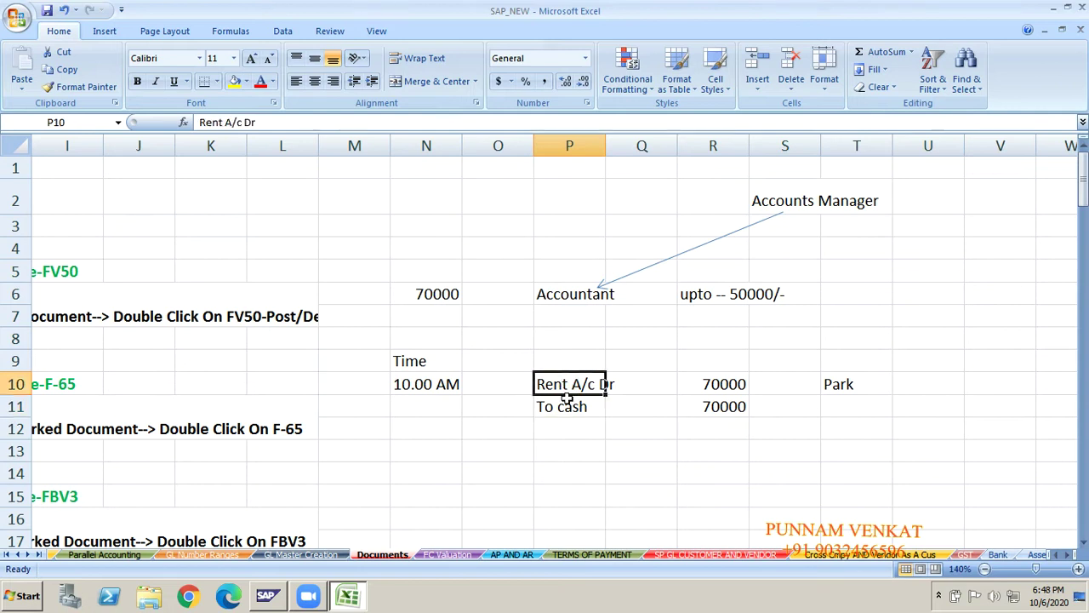
left_click(566, 398)
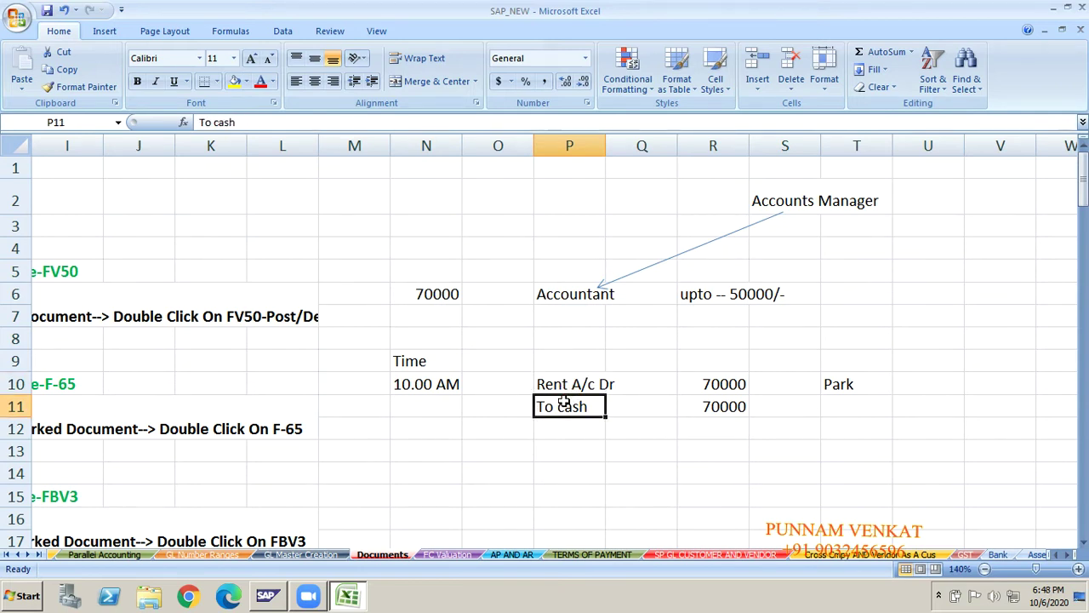
left_click(423, 474)
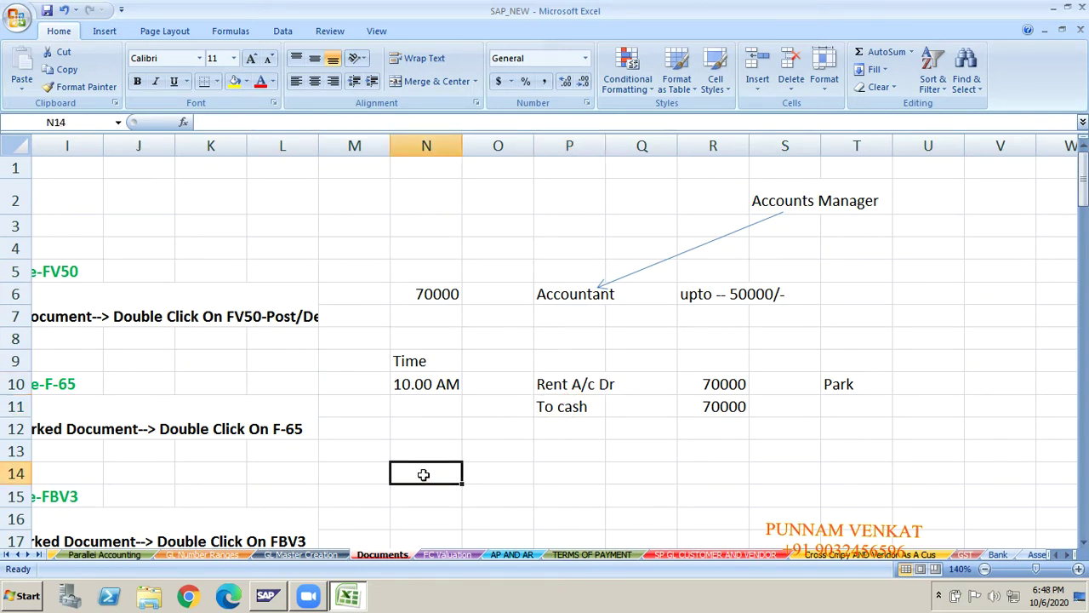
type("2PM")
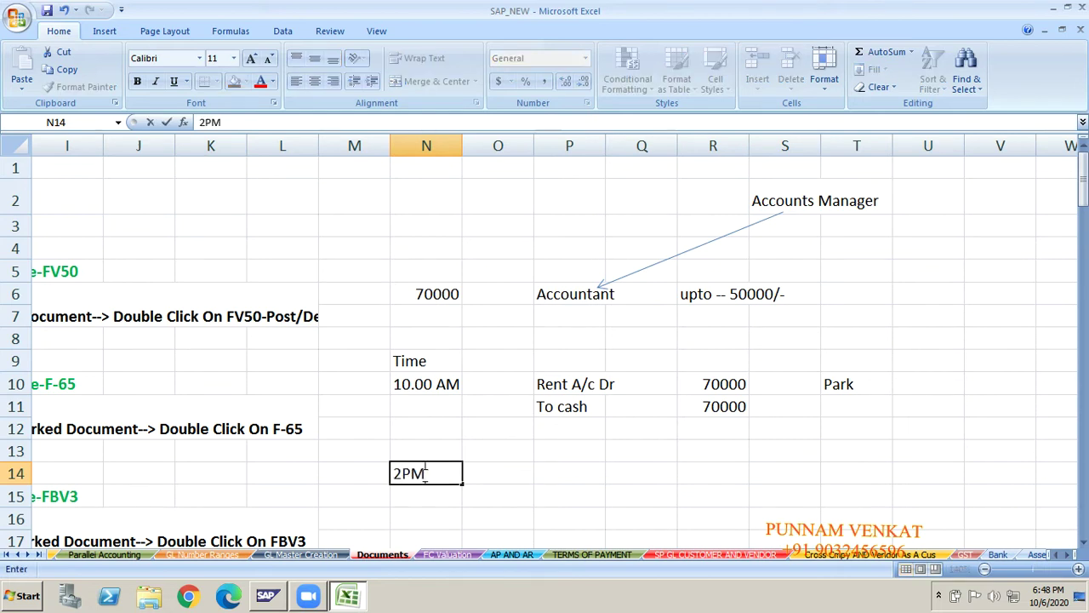
key("Return")
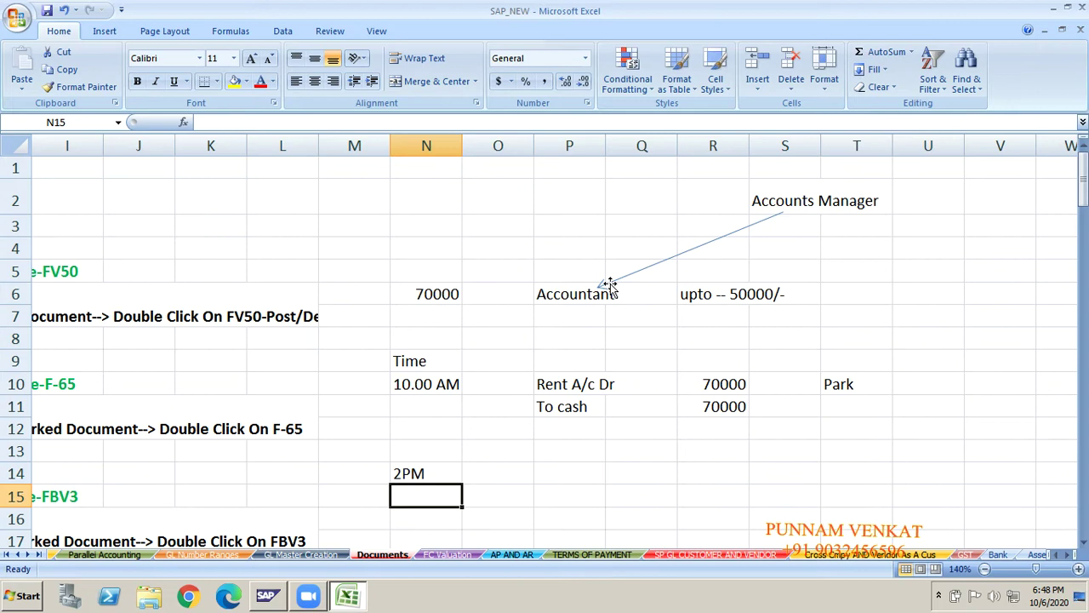
- Draw a downward arrow from below To cash to row 14
left_click(107, 32)
left_click(177, 83)
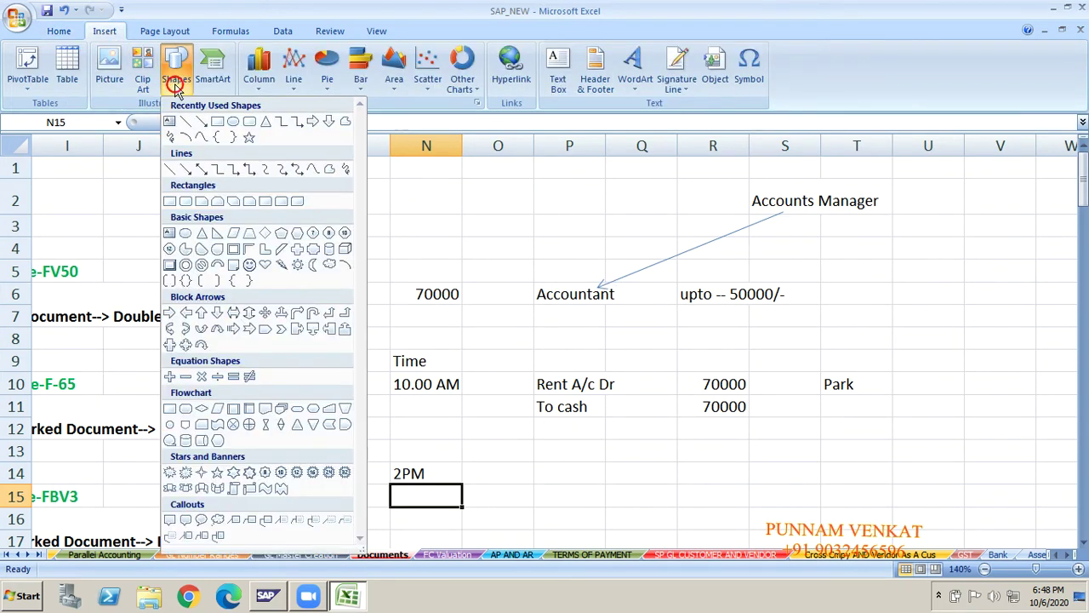
left_click(201, 121)
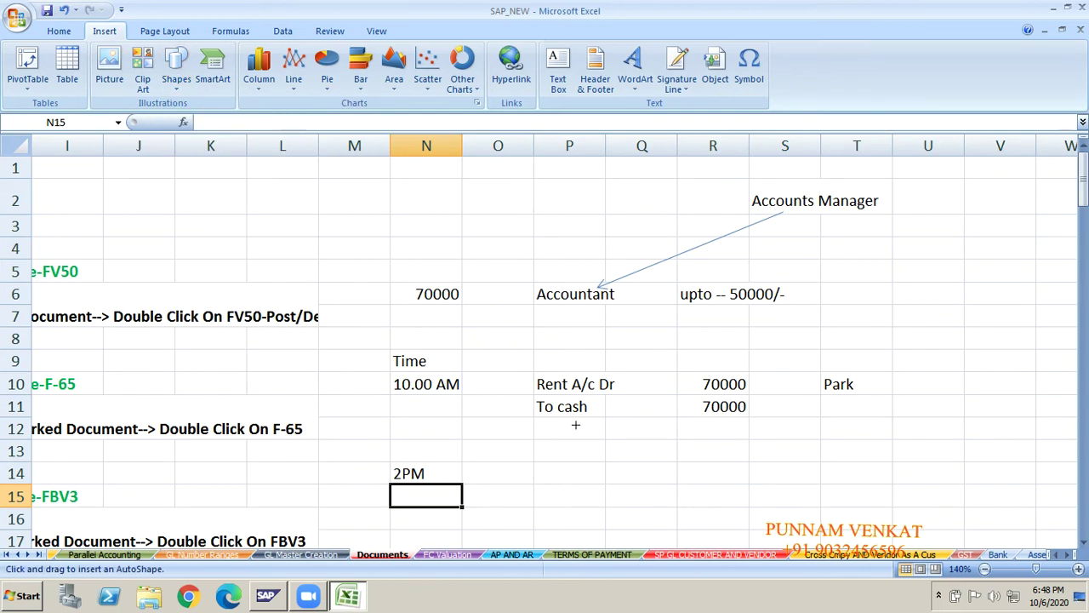
left_click_drag(575, 425, 576, 479)
- Label cell P16 'Normal Account Entry'
left_click(565, 520)
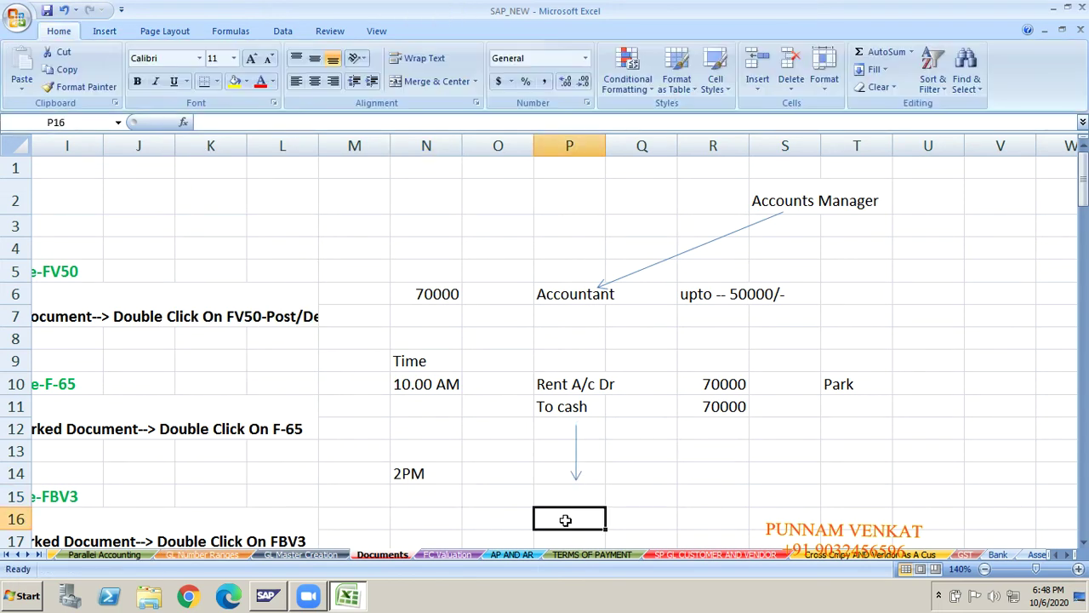
type("nO")
key("BackSpace")
key("BackSpace")
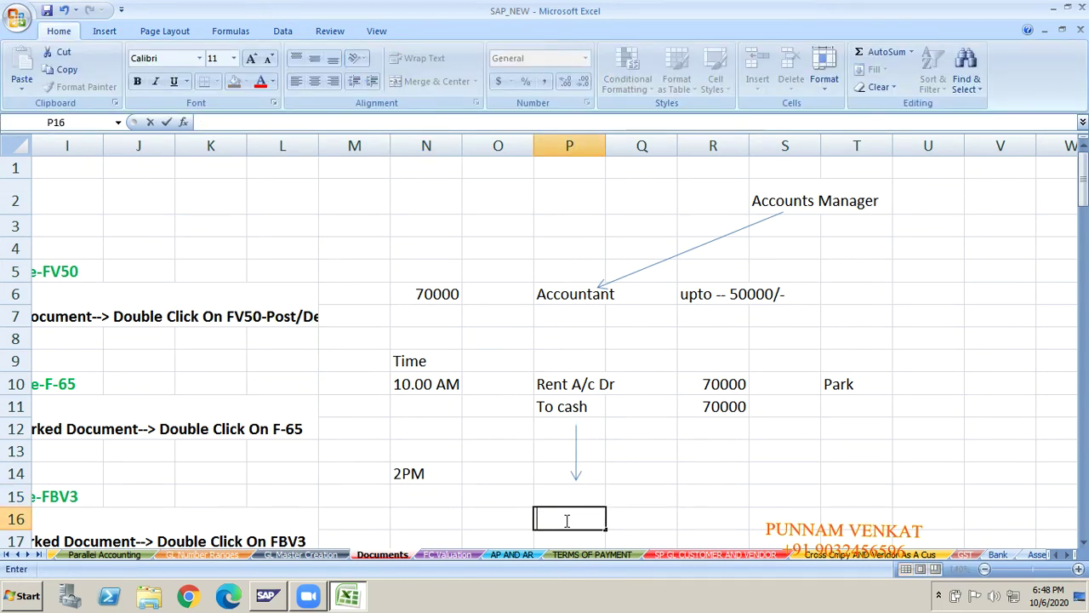
type("Norm")
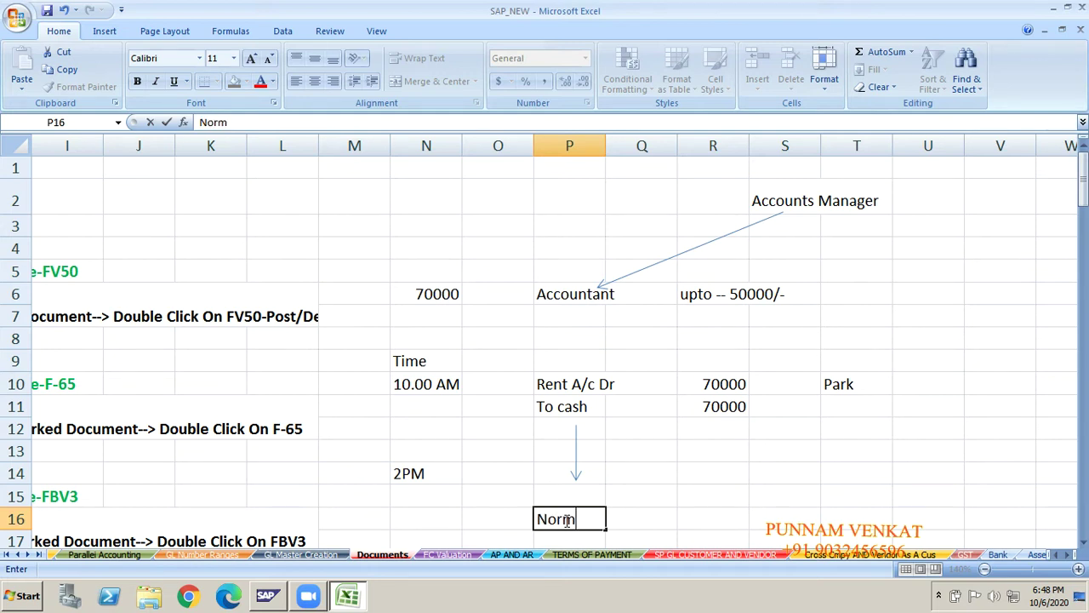
type("al Account")
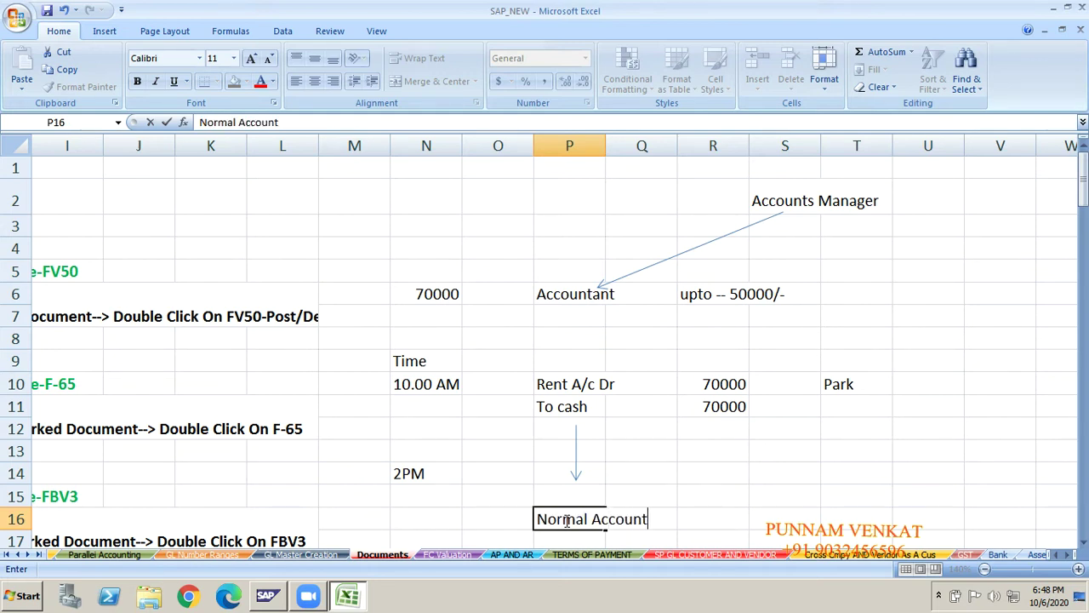
type(" Entry")
key("Return")
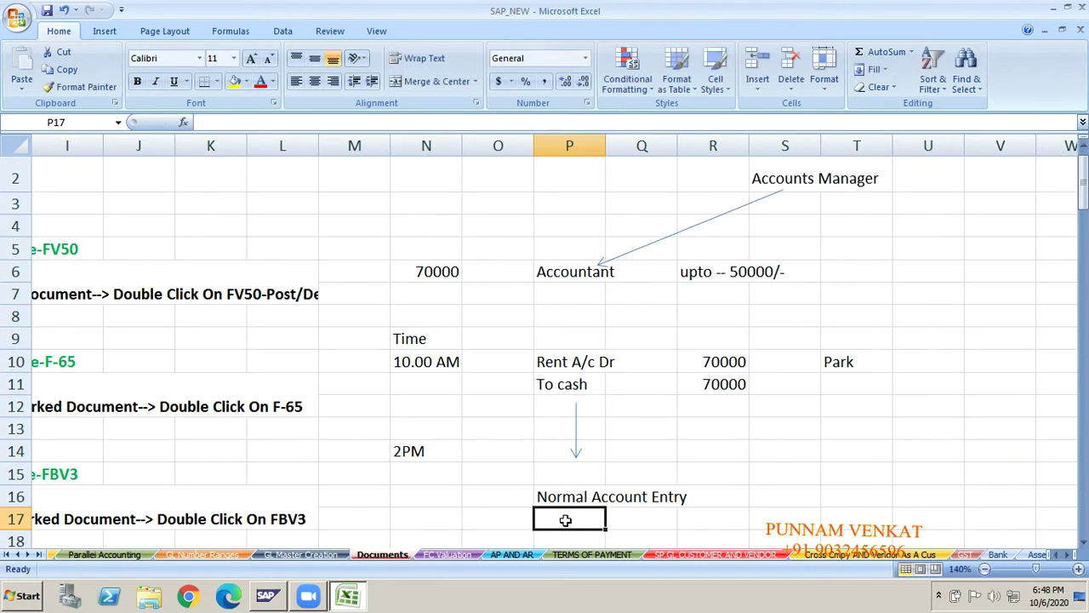
key("Up")
key("Right")
key("Right")
key("Right")
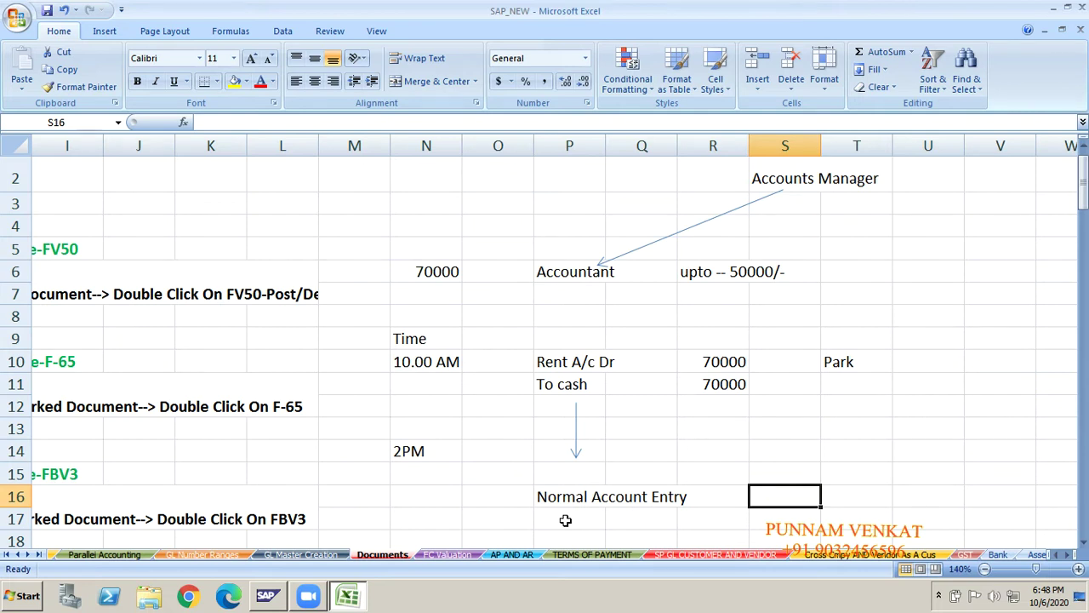
left_click(564, 391)
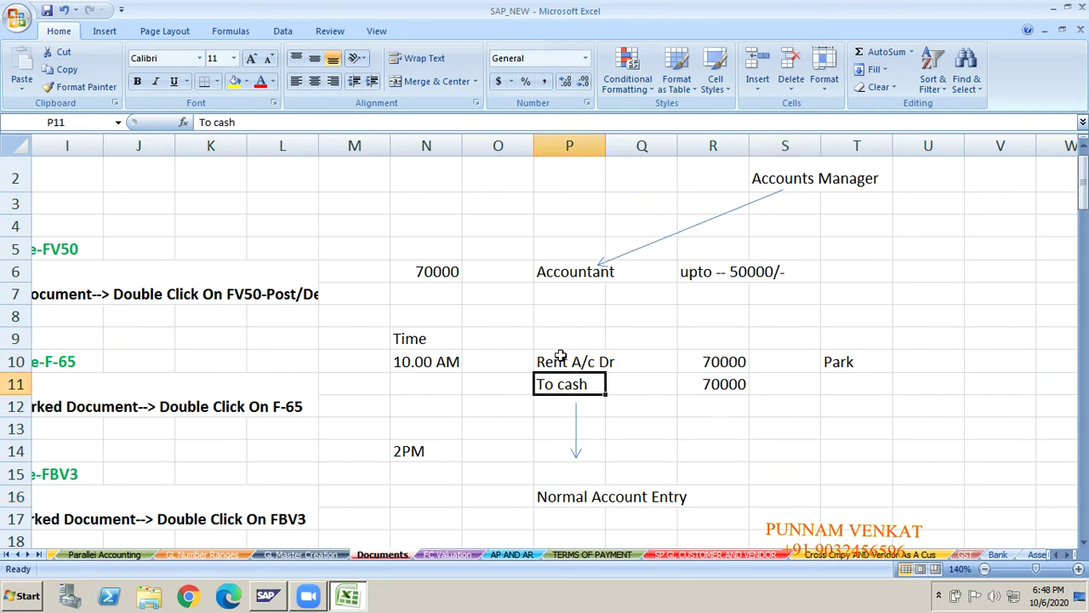
left_click(561, 355)
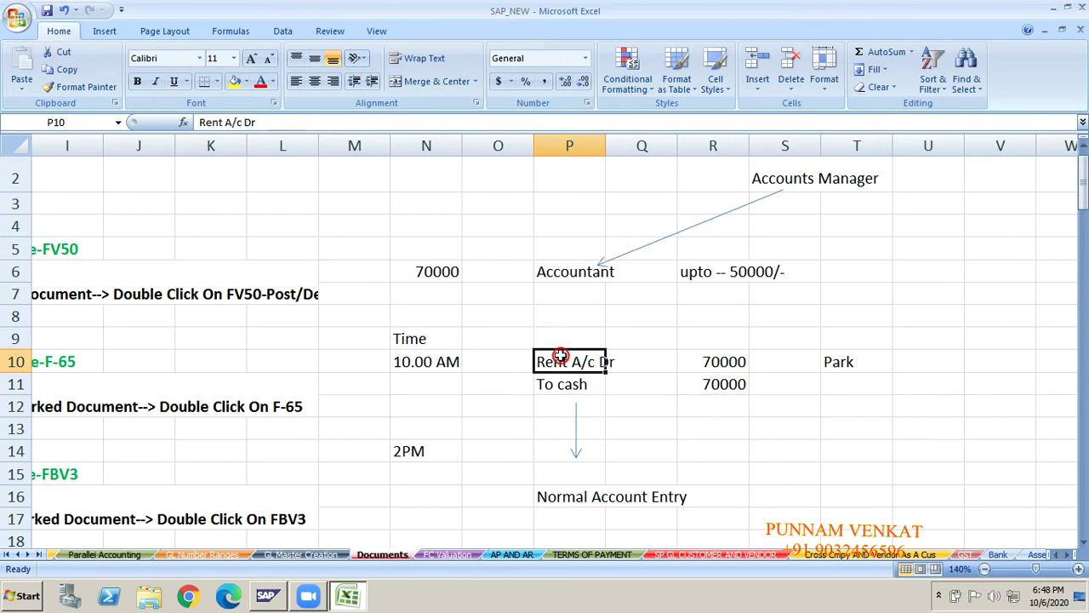
left_click(843, 381)
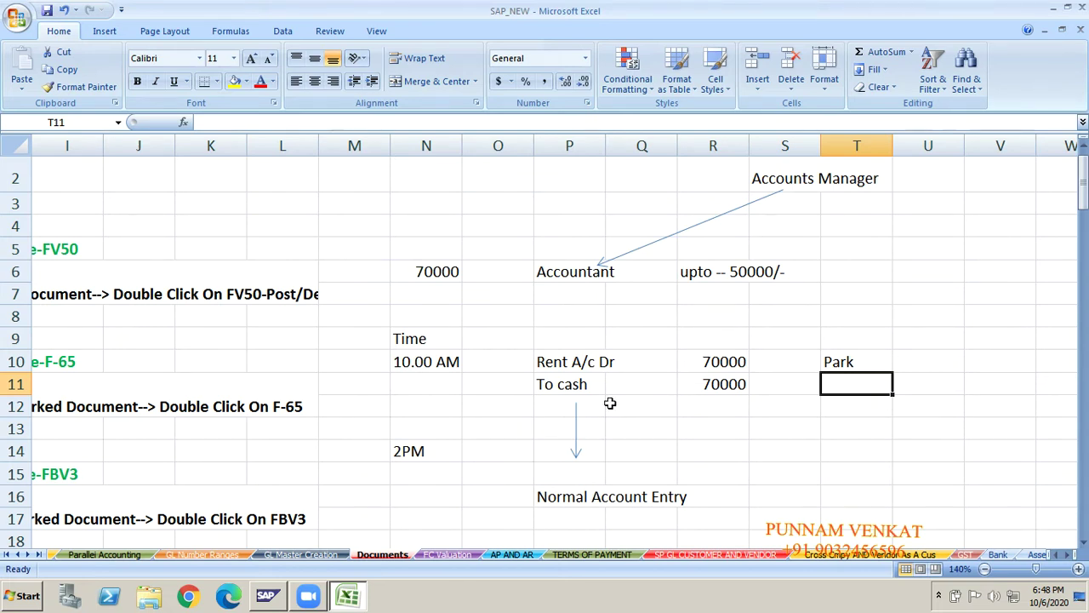
left_click(589, 380)
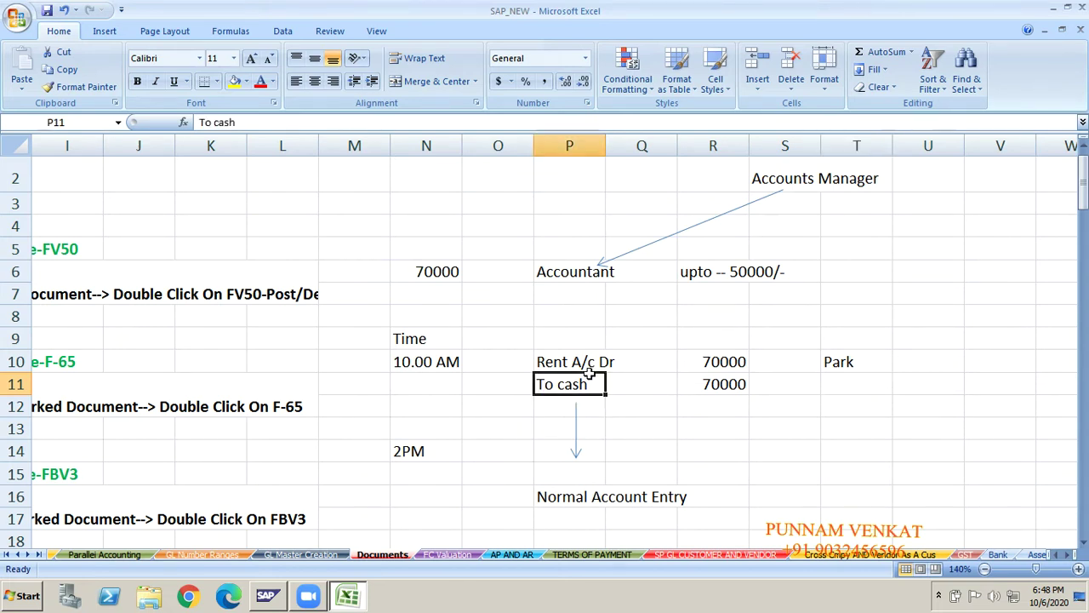
left_click(564, 497)
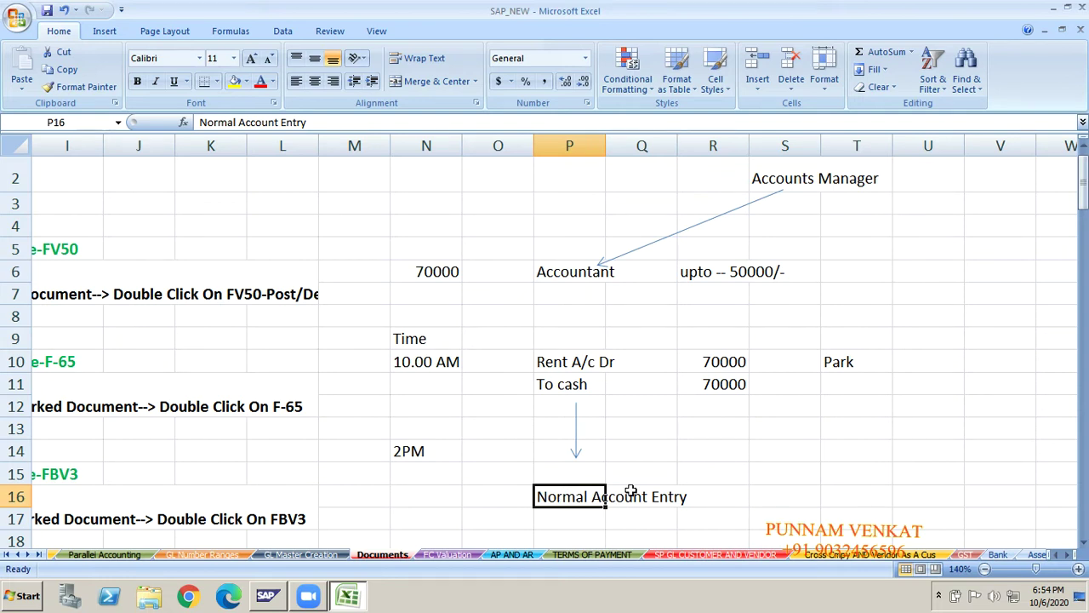
left_click(843, 364)
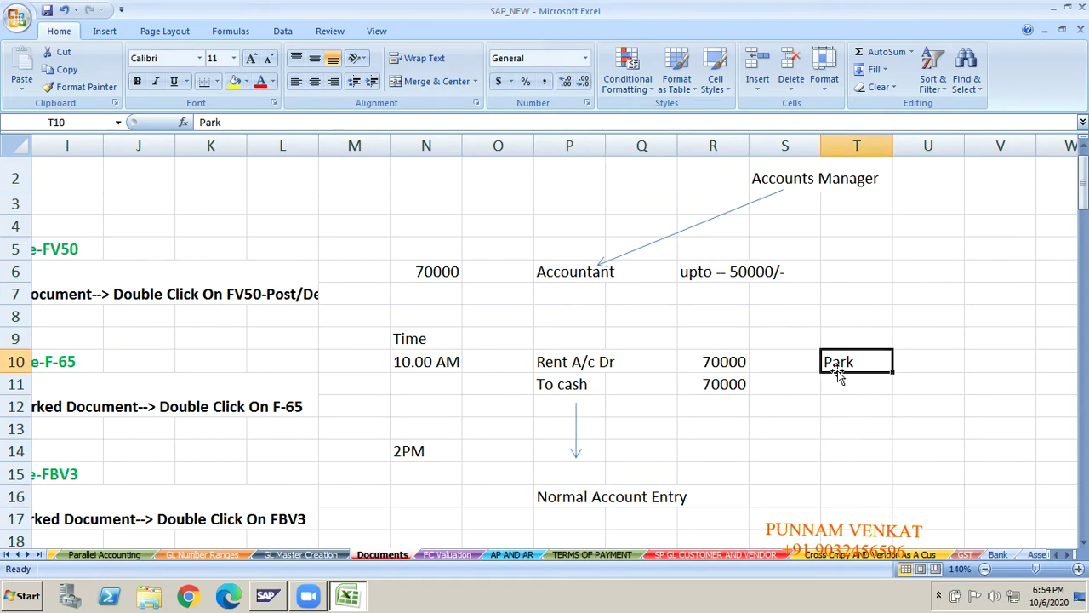
left_click(621, 501)
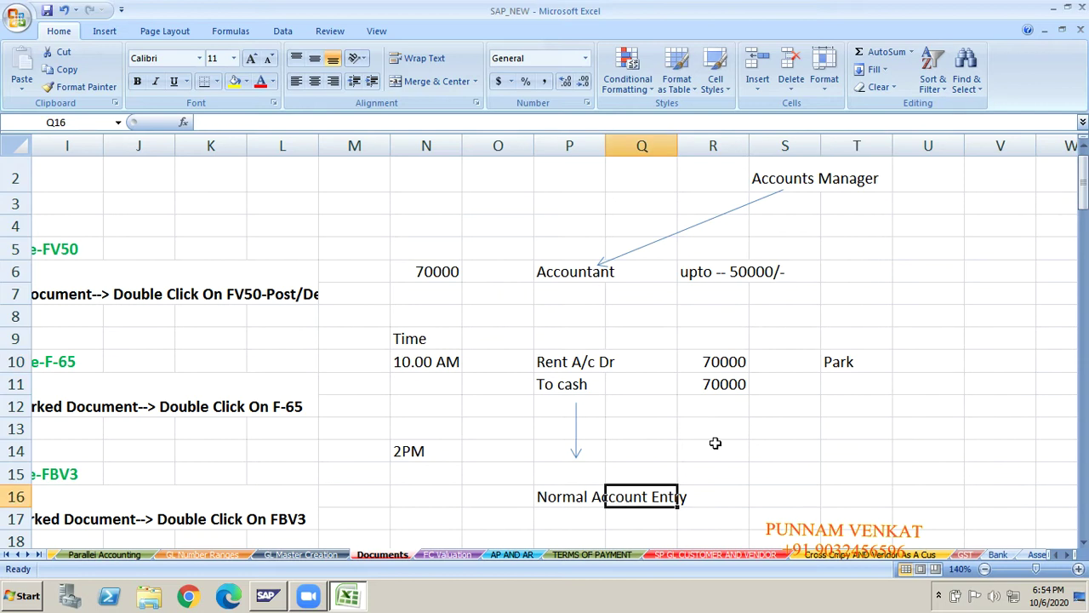
left_click(826, 368)
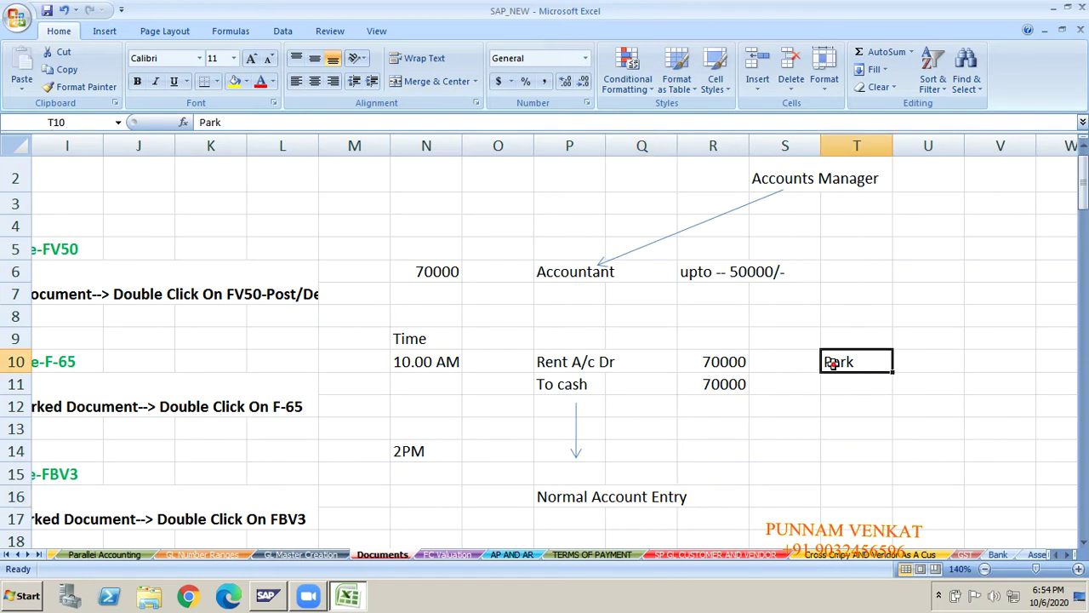
left_click(651, 497)
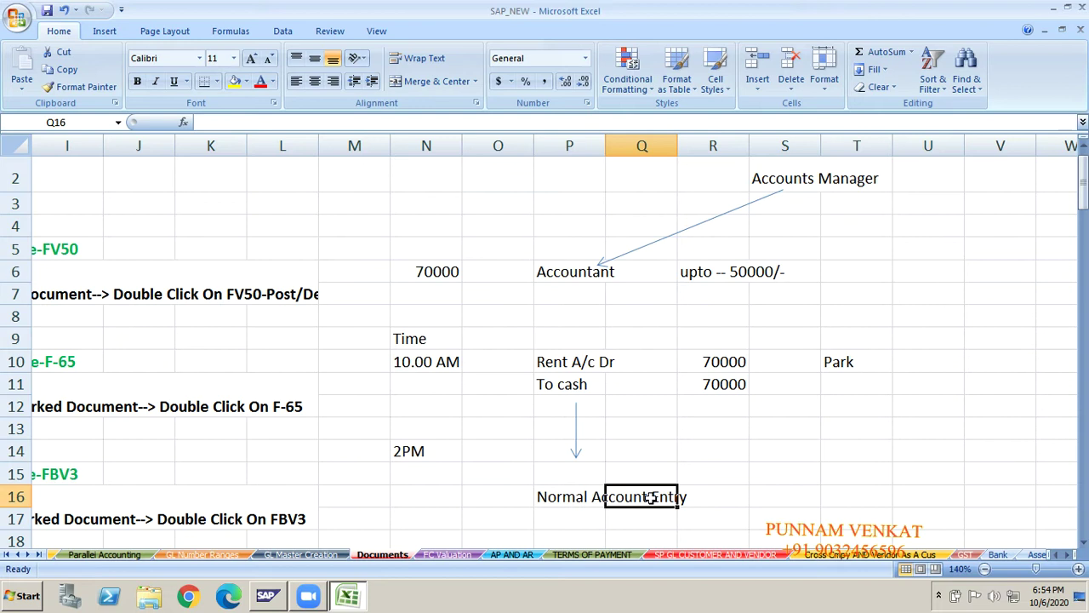
left_click(147, 419)
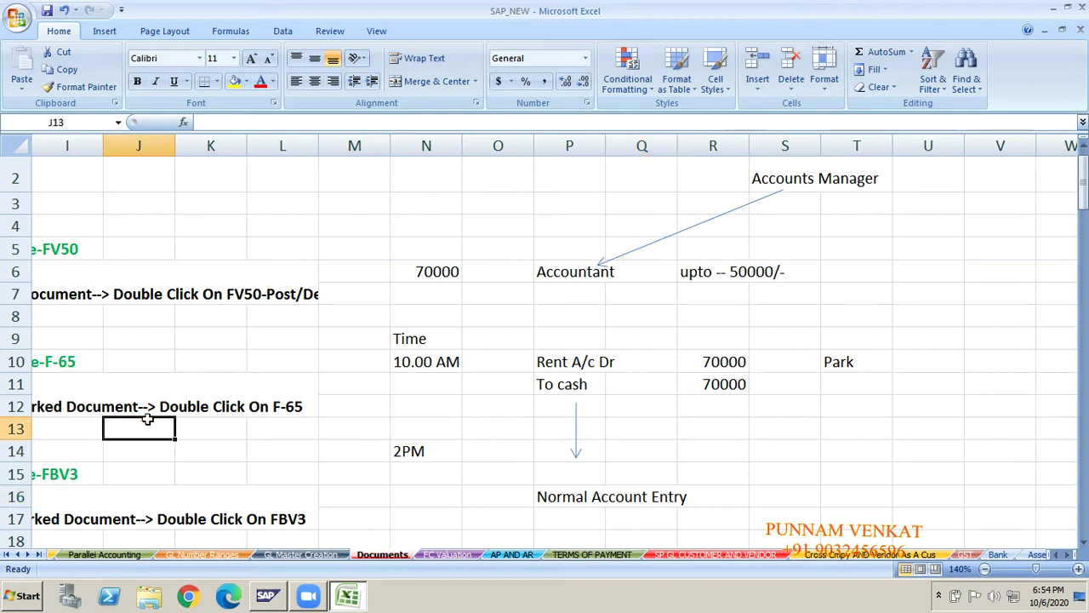
- Move down column A to the 'Convert Parked Document Into Normal Document' note under T Code-FV50
key("Left")
key("Home")
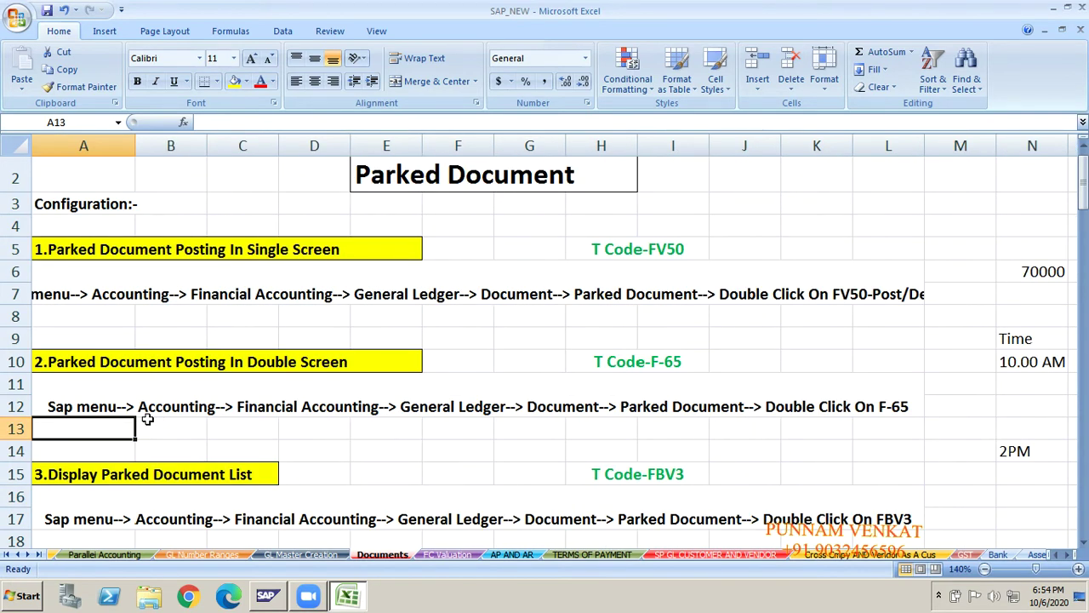
key("Up")
key("Up")
key("Up")
key("Up")
key("Down")
key("Down")
key("Down")
key("Down")
key("Down")
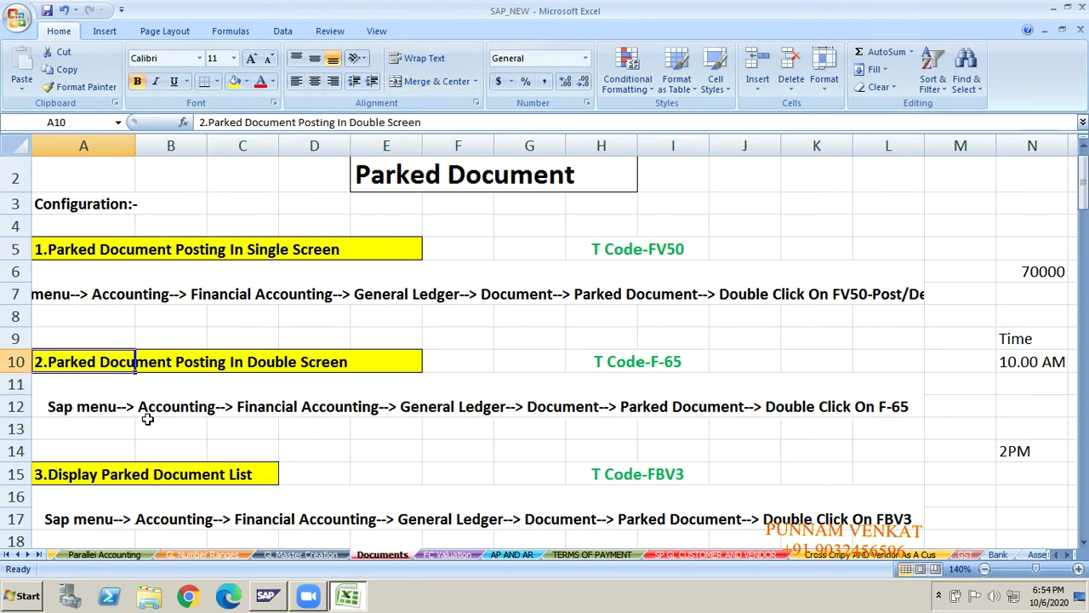
key("Down")
key("Down")
key("Down")
key("Down")
key("Down")
key("Down")
key("Down")
key("Down")
key("Down")
key("Down")
key("Down")
key("Down")
key("Down")
key("Down")
key("Down")
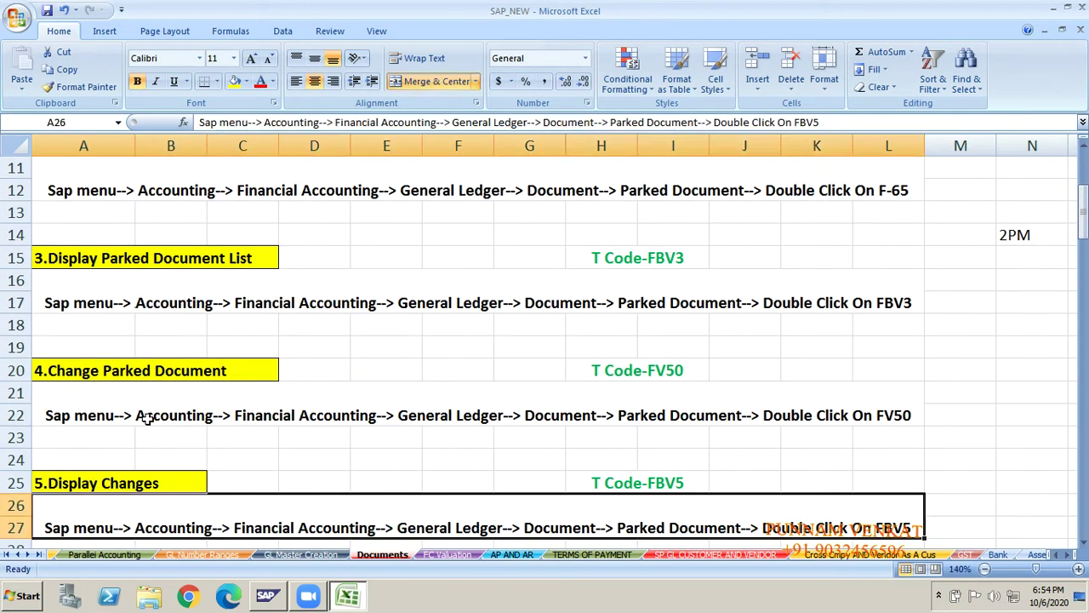
key("Down")
key("Down")
key("Down")
key("Down")
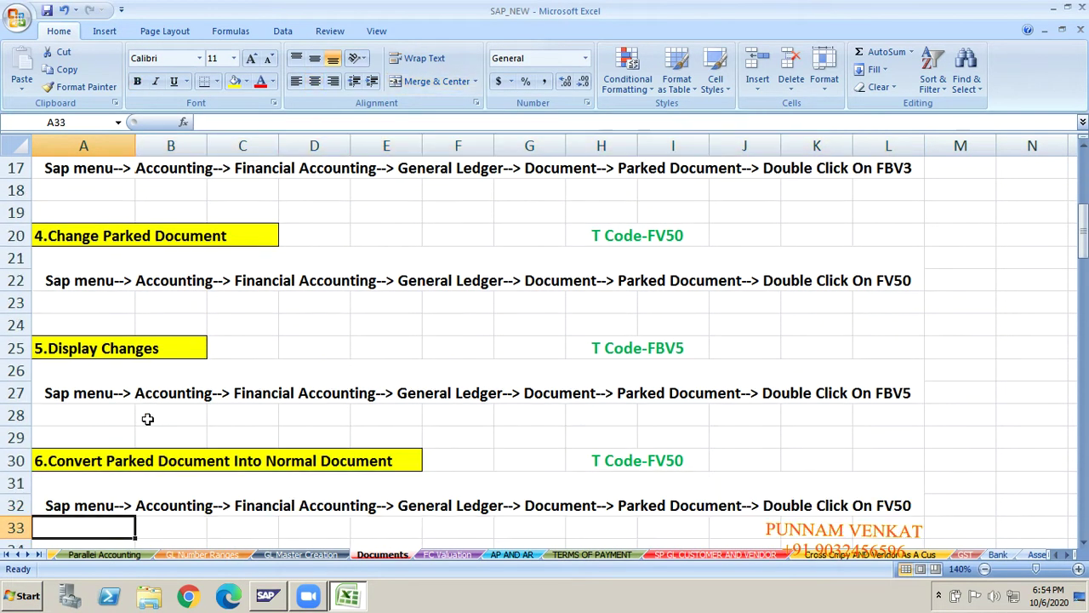
left_click(110, 478)
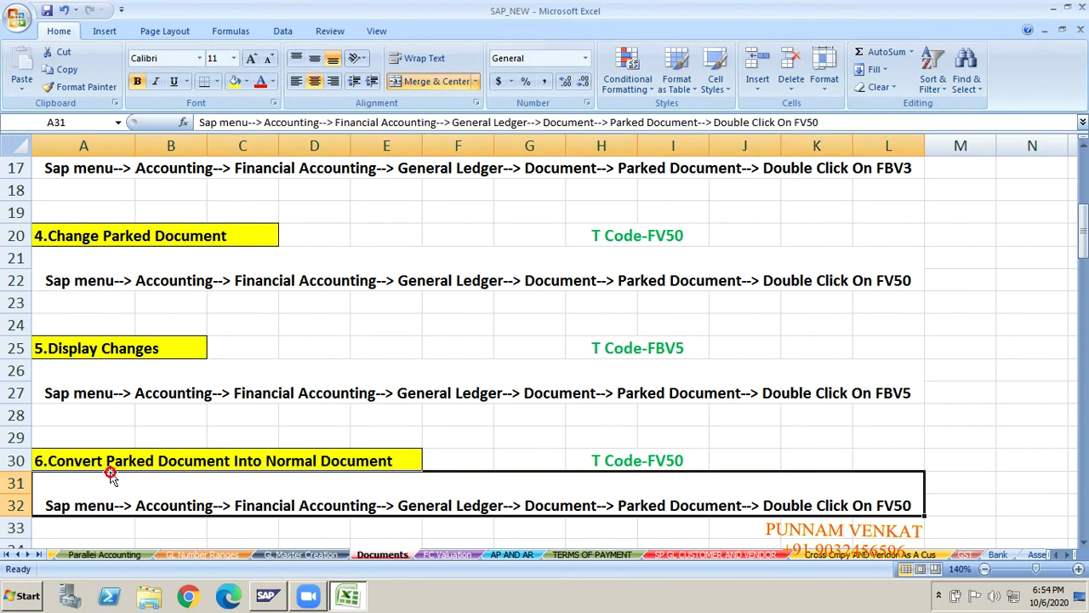
left_click(142, 459)
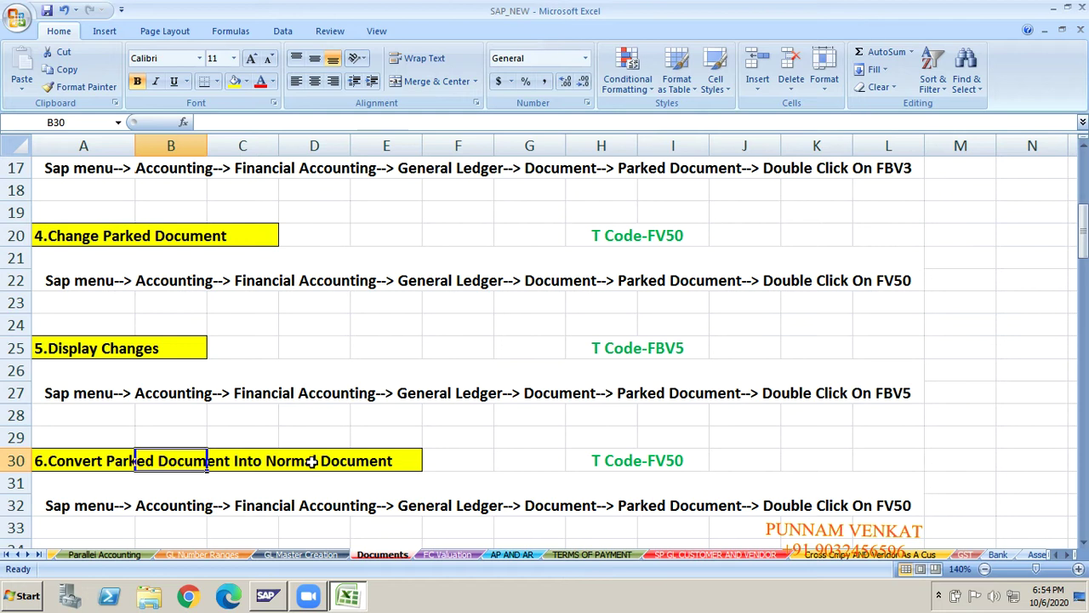
key("Right")
key("Right")
key("Right")
key("Right")
key("Right")
key("Right")
key("Right")
key("Right")
key("Right")
key("Right")
key("Right")
key("Right")
key("Right")
key("Right")
key("Right")
key("Right")
key("Right")
key("Right")
key("Right")
key("Right")
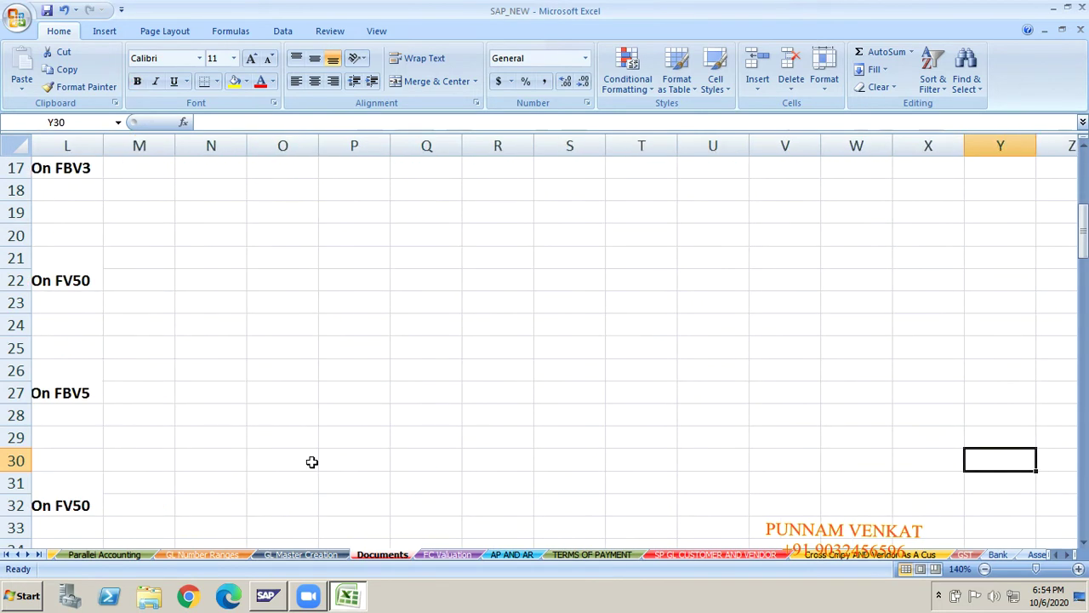
key("Up")
key("Up")
key("Up")
key("Up")
key("Up")
key("Up")
key("Up")
key("Up")
key("Up")
key("Up")
key("Up")
key("Up")
key("Up")
key("Up")
key("Up")
key("Up")
key("Up")
key("Up")
key("Up")
key("Up")
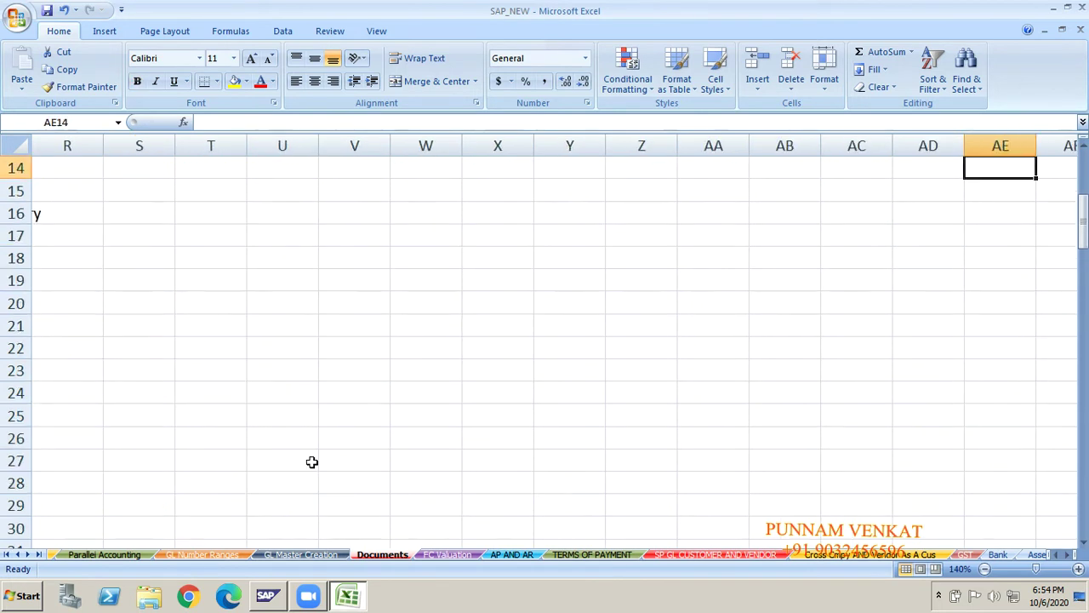
key("Left")
key("Left")
key("Left")
key("Left")
key("Left")
key("Left")
key("Left")
key("Left")
key("Left")
key("Left")
key("Left")
key("Left")
key("Left")
key("Left")
key("Left")
key("Left")
key("Left")
key("Left")
key("Left")
key("Left")
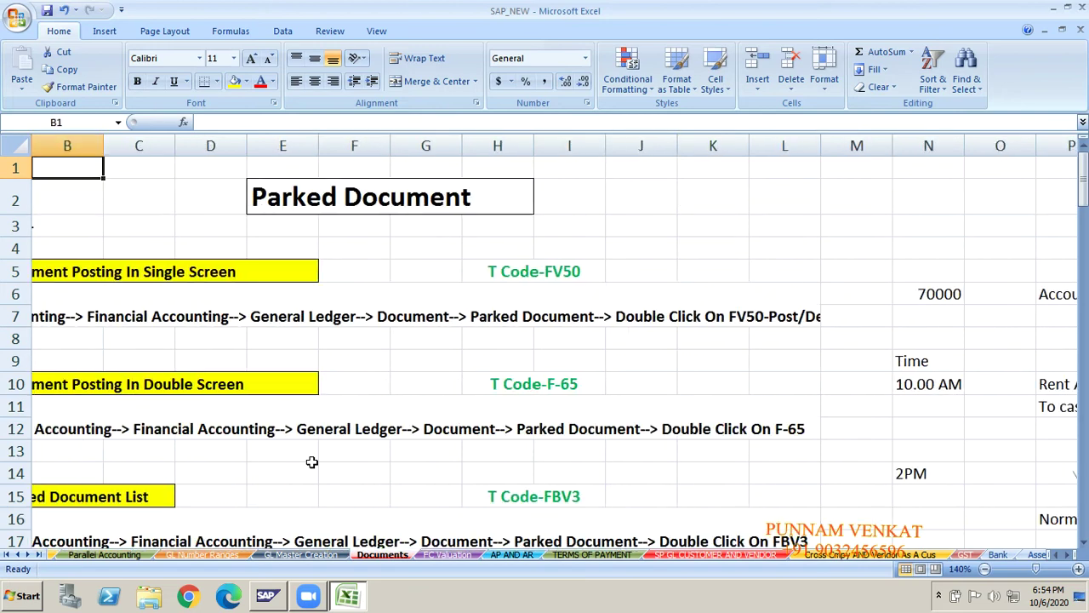
key("Right")
key("Right")
key("Right")
key("Right")
key("Right")
key("Right")
key("Right")
key("Right")
key("Right")
key("Right")
key("Right")
key("Right")
key("Right")
key("Right")
key("Right")
key("Right")
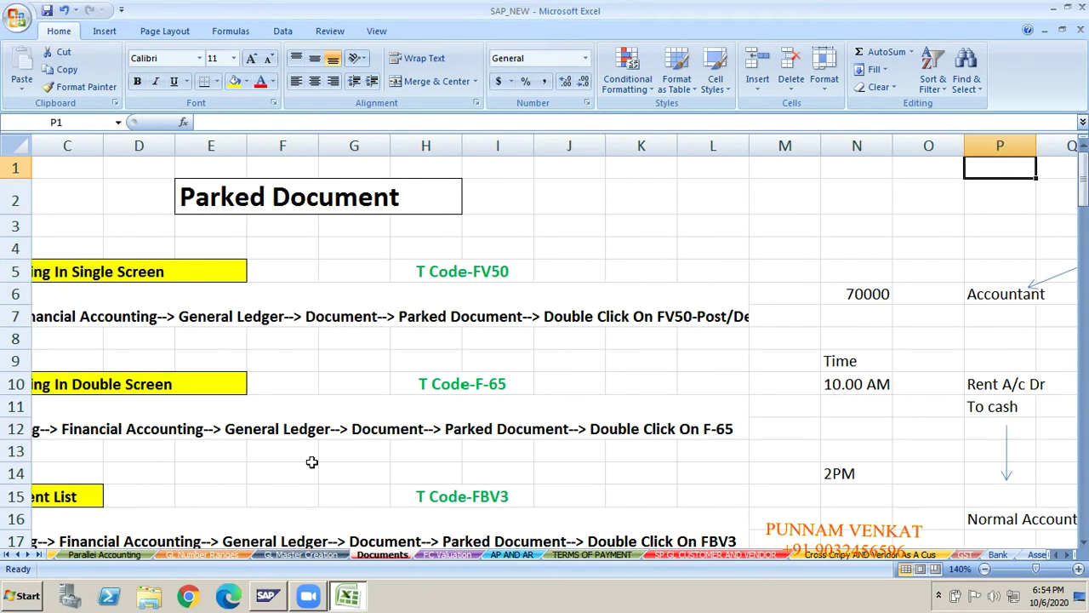
key("Right")
key("Right")
key("Right")
key("Right")
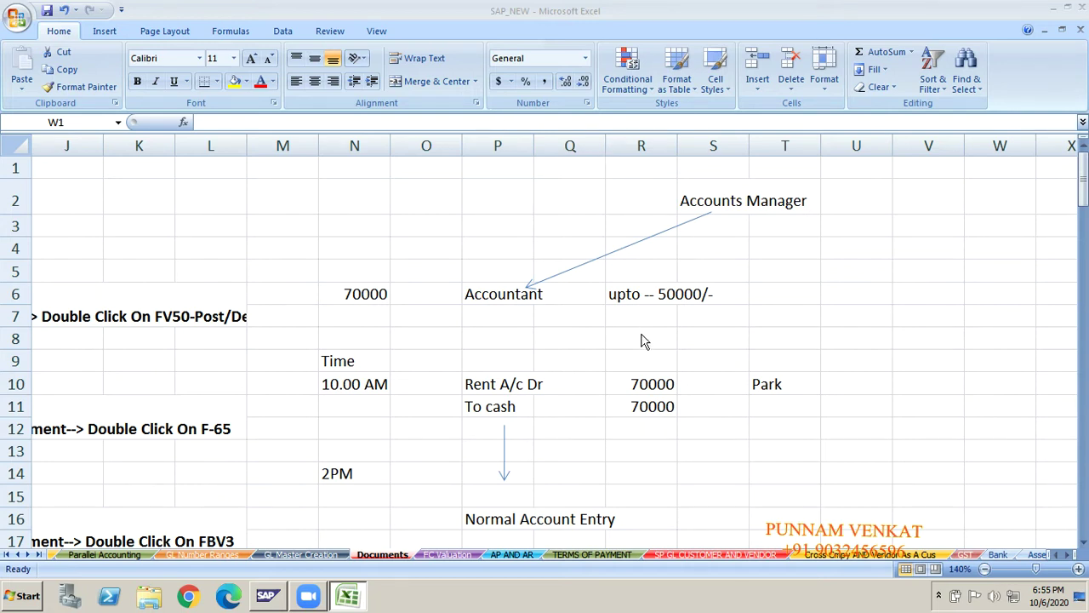
left_click(536, 315)
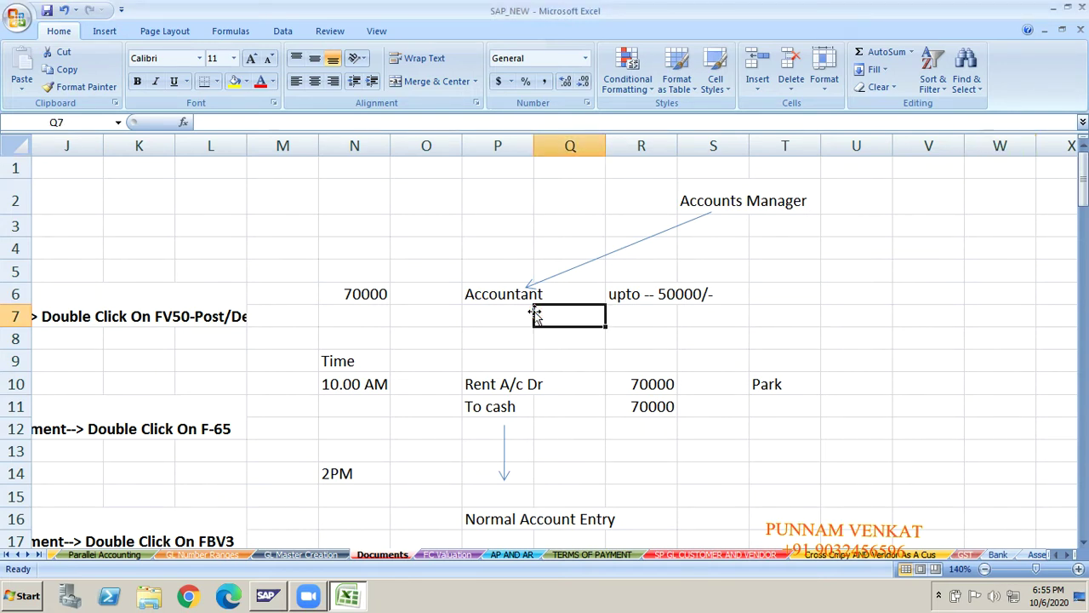
left_click(509, 301)
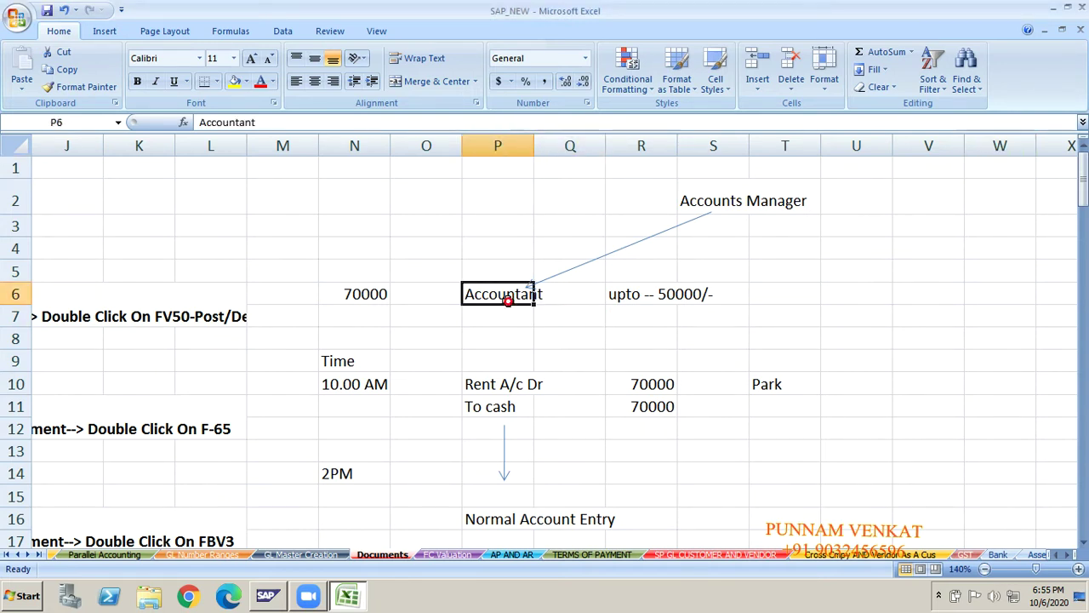
left_click(765, 394)
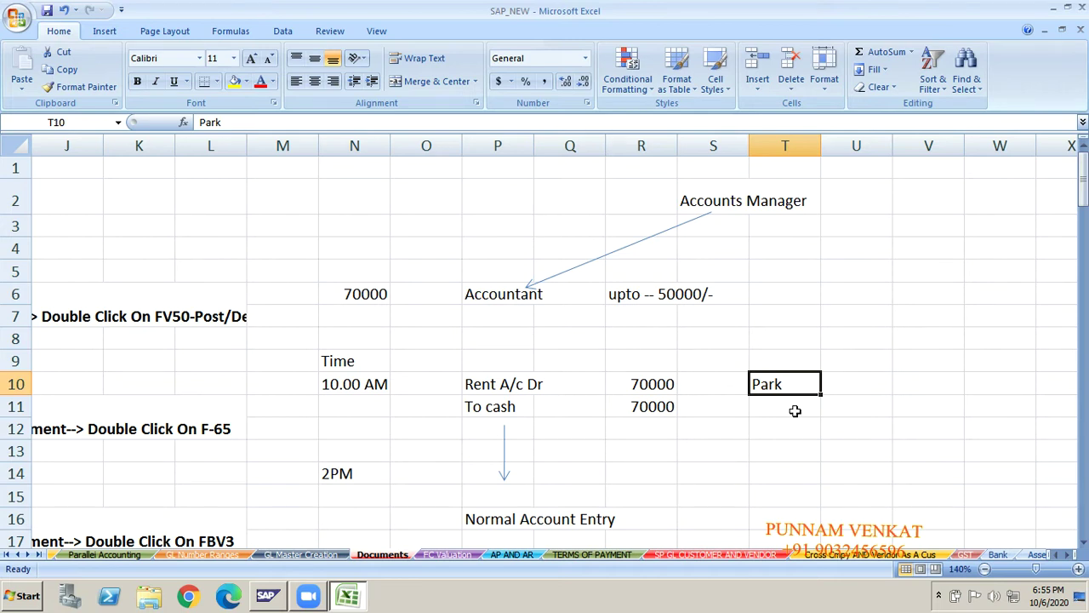
left_click(794, 411)
left_click(778, 384)
left_click(500, 522)
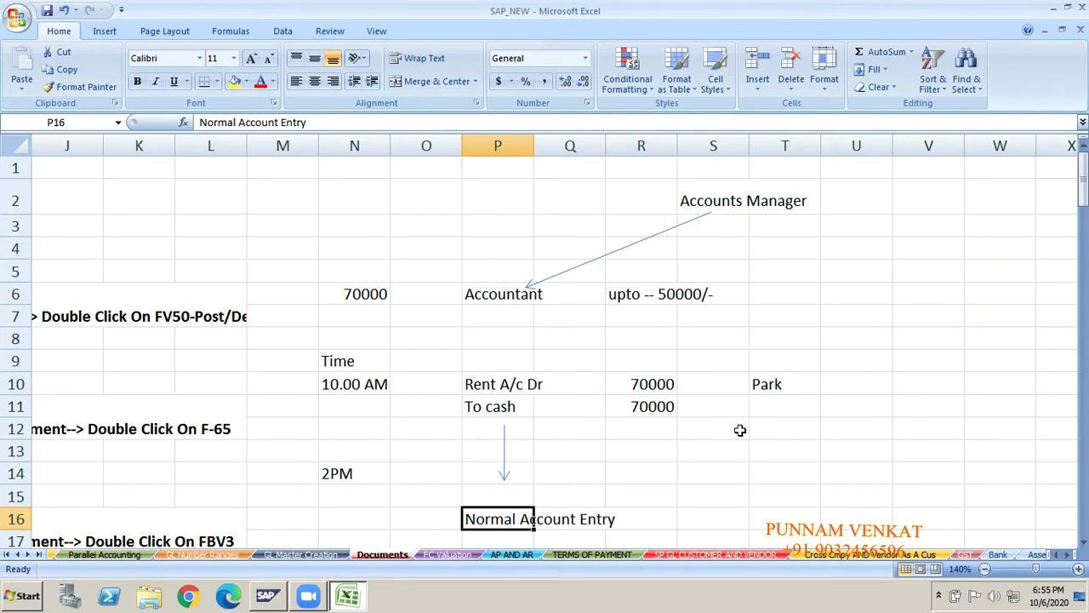
left_click(777, 383)
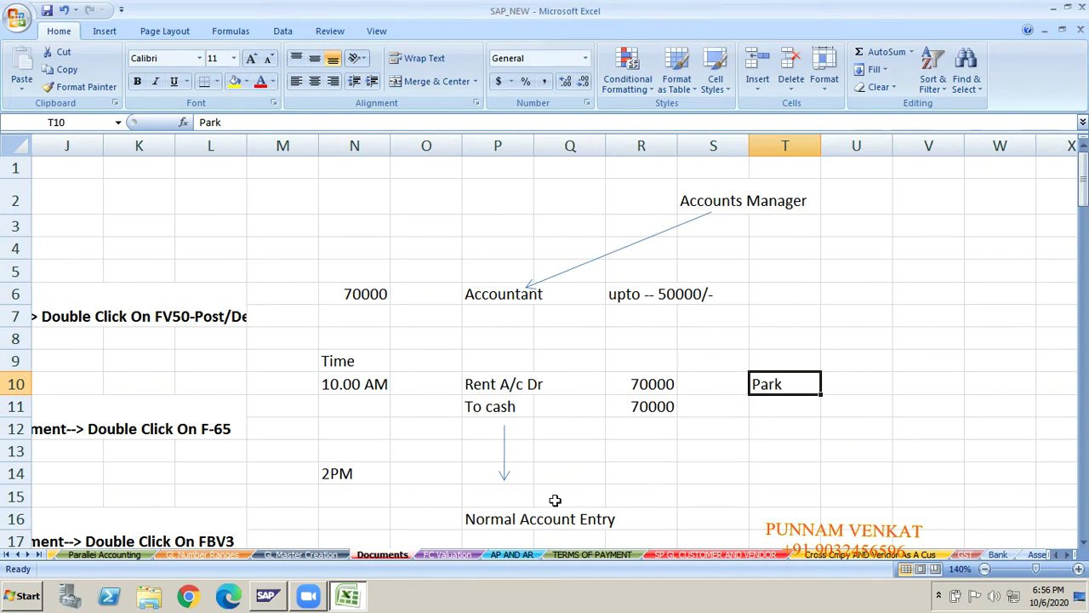
left_click(529, 515)
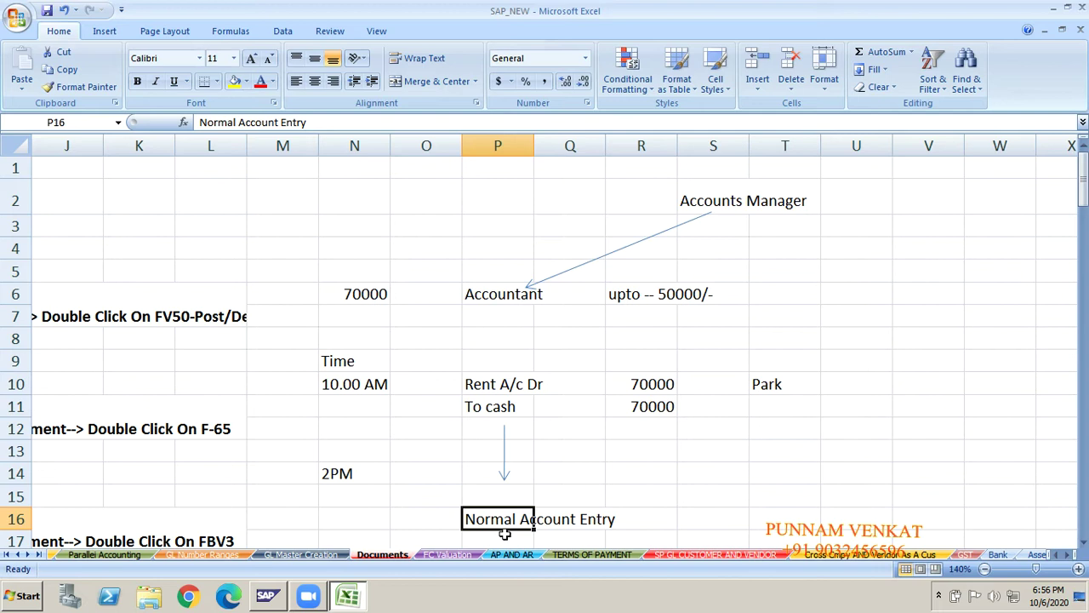
left_click(782, 383)
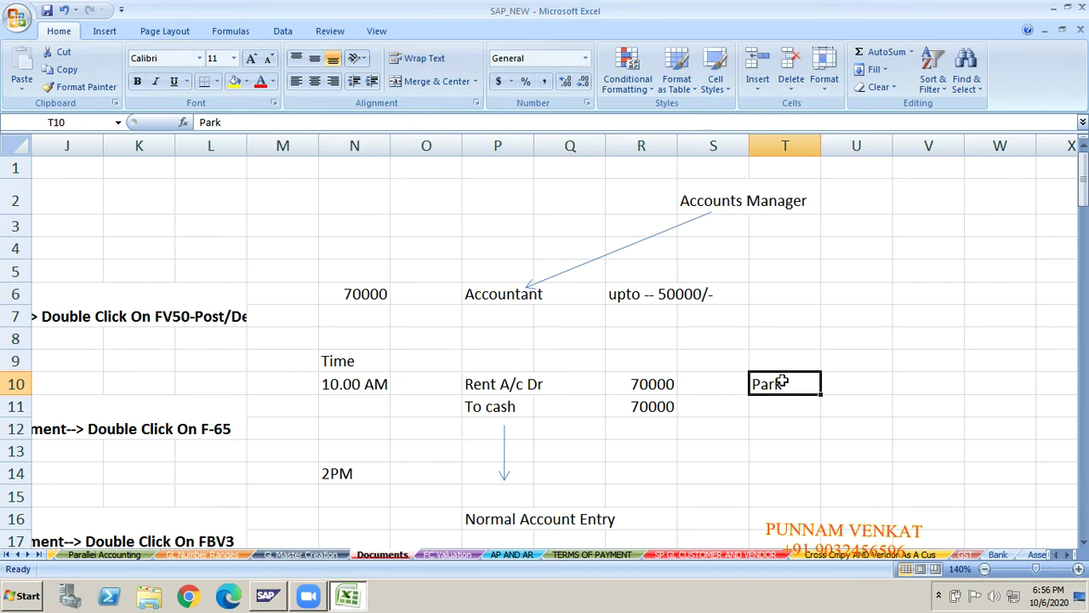
key("Left")
key("Left")
key("Left")
key("Left")
key("Left")
key("Left")
key("Right")
key("Right")
key("Right")
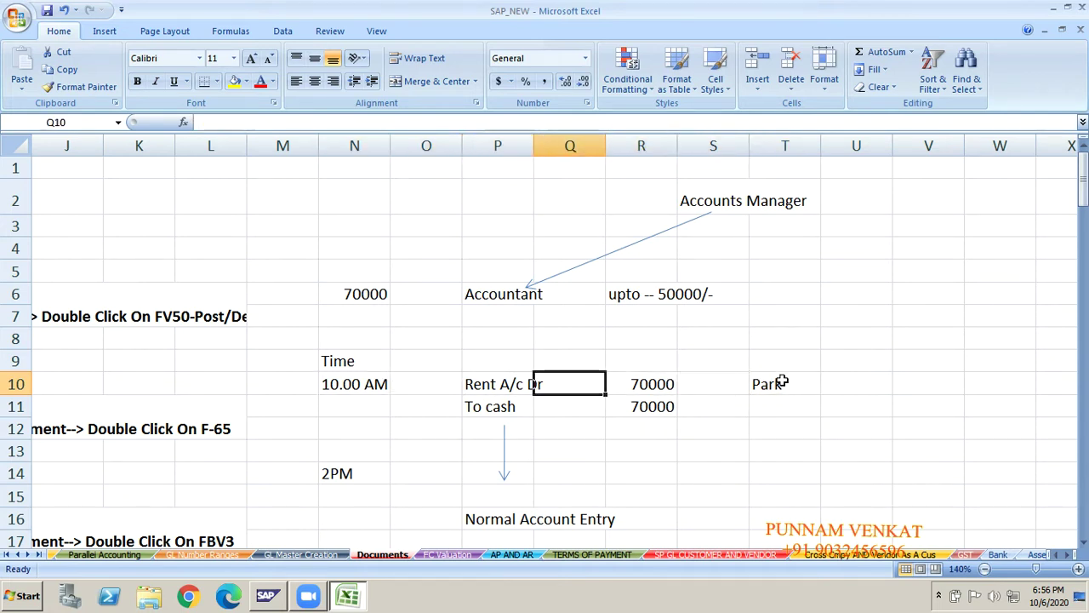
key("Right")
key("Left")
key("Left")
key("Left")
key("Left")
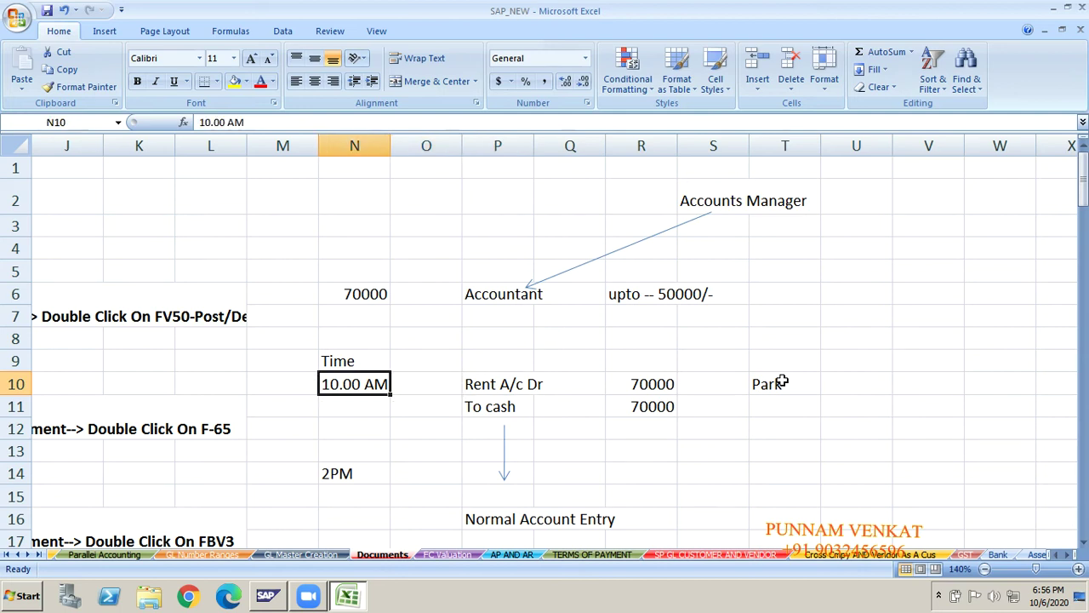
left_click(791, 384)
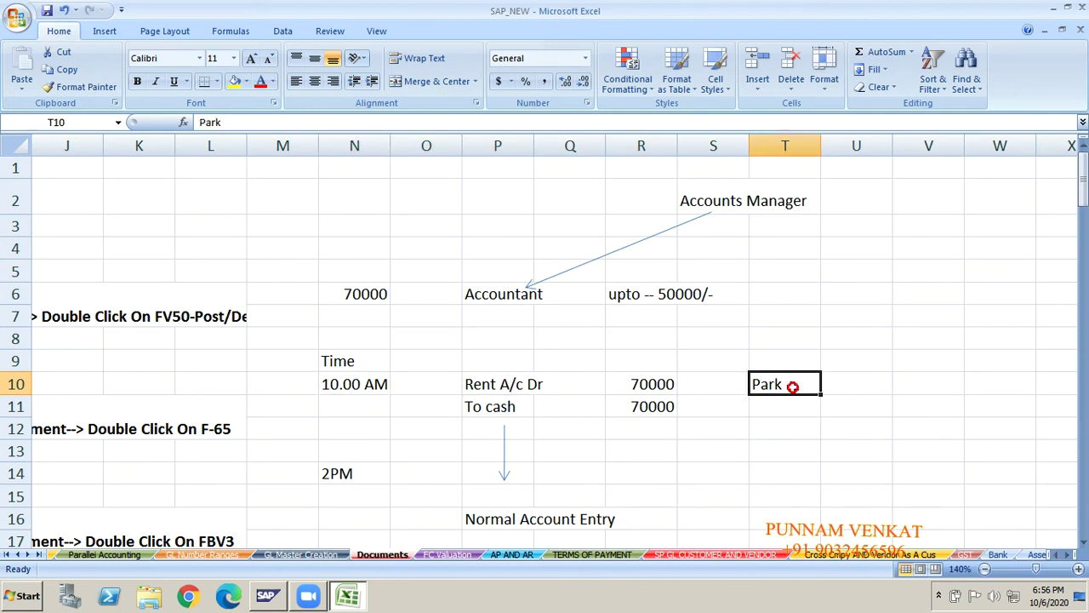
- Draw a diagonal arrow from below Park in T10 to the Normal Account Entry label
left_click(105, 32)
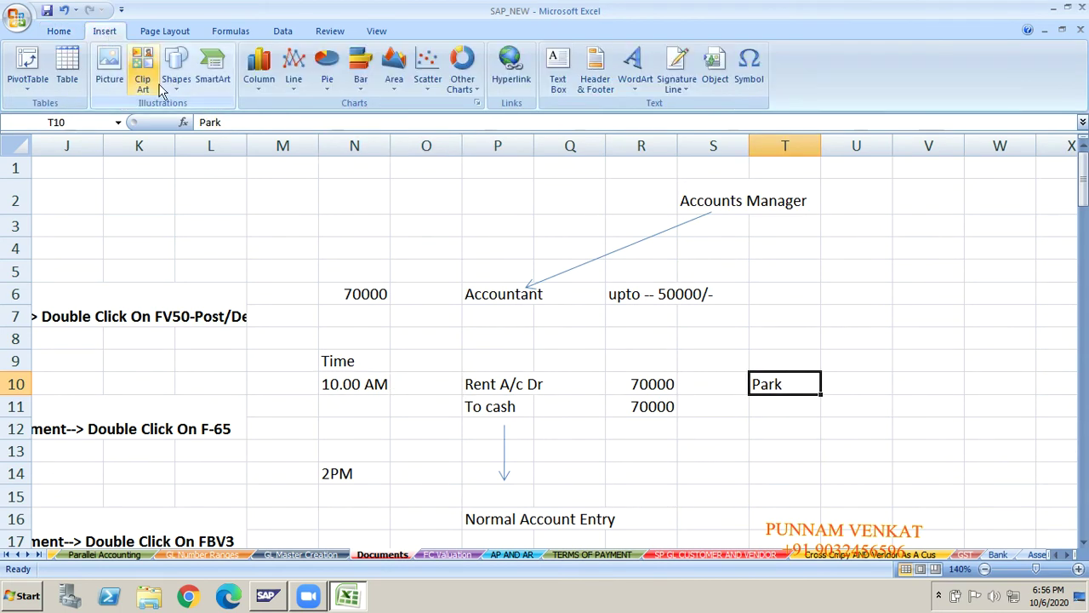
left_click(177, 72)
left_click(201, 122)
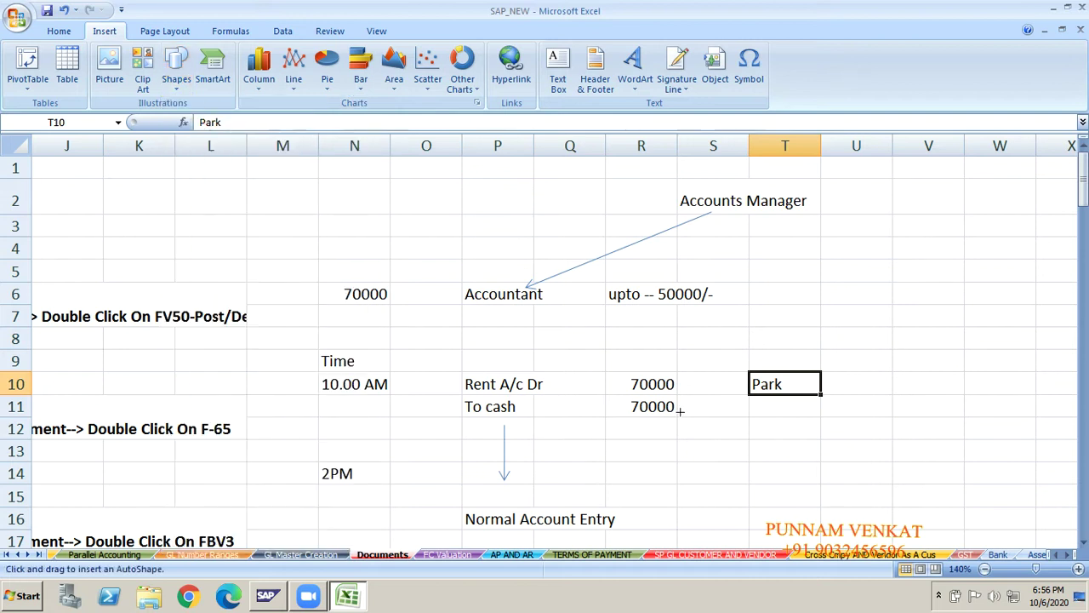
left_click_drag(760, 422, 615, 506)
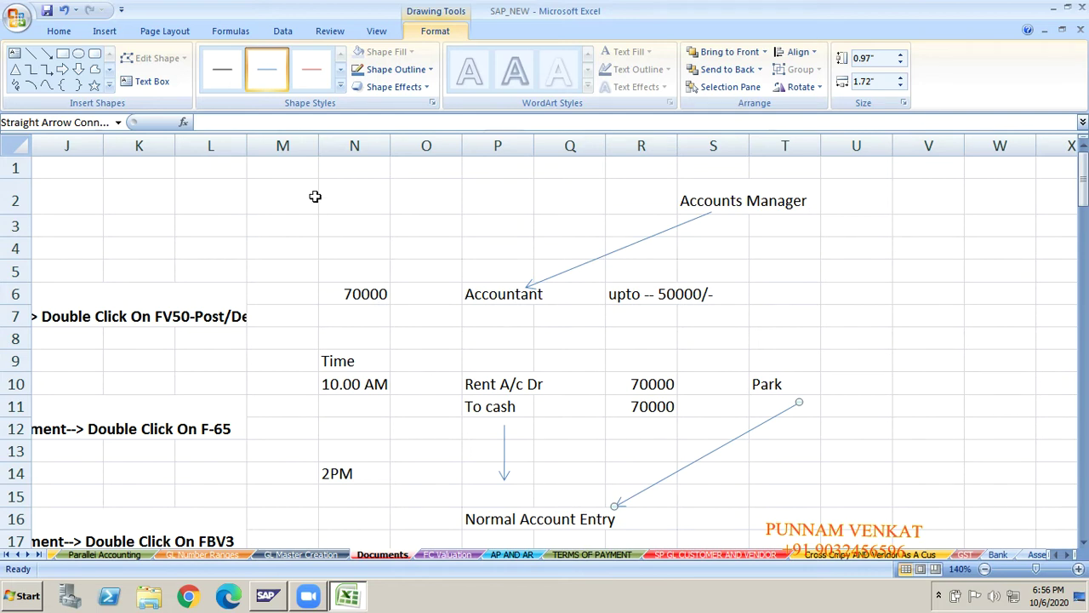
left_click(286, 182)
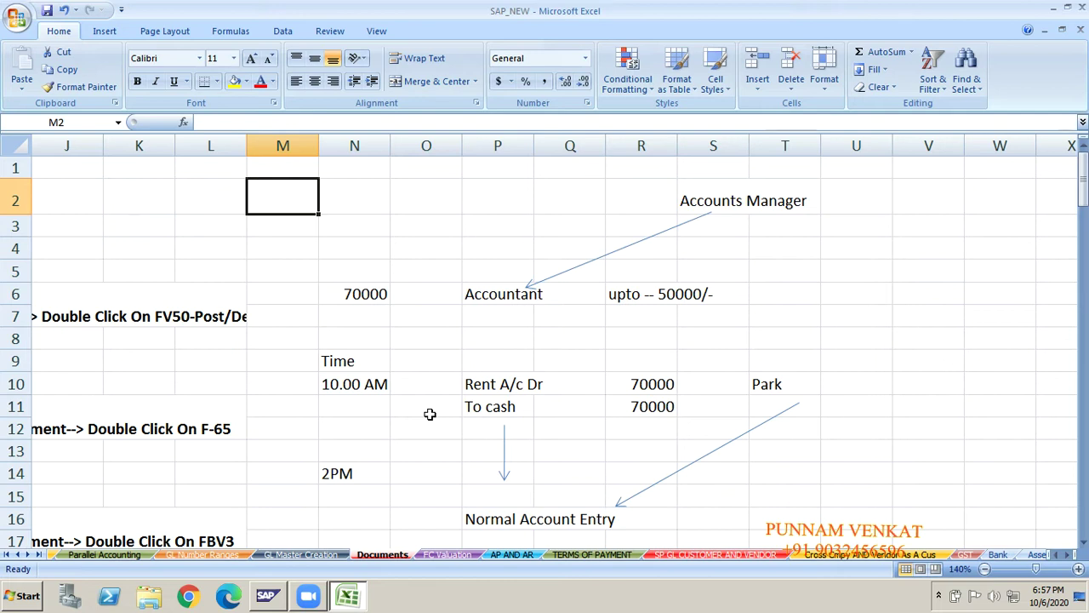
left_click(458, 422)
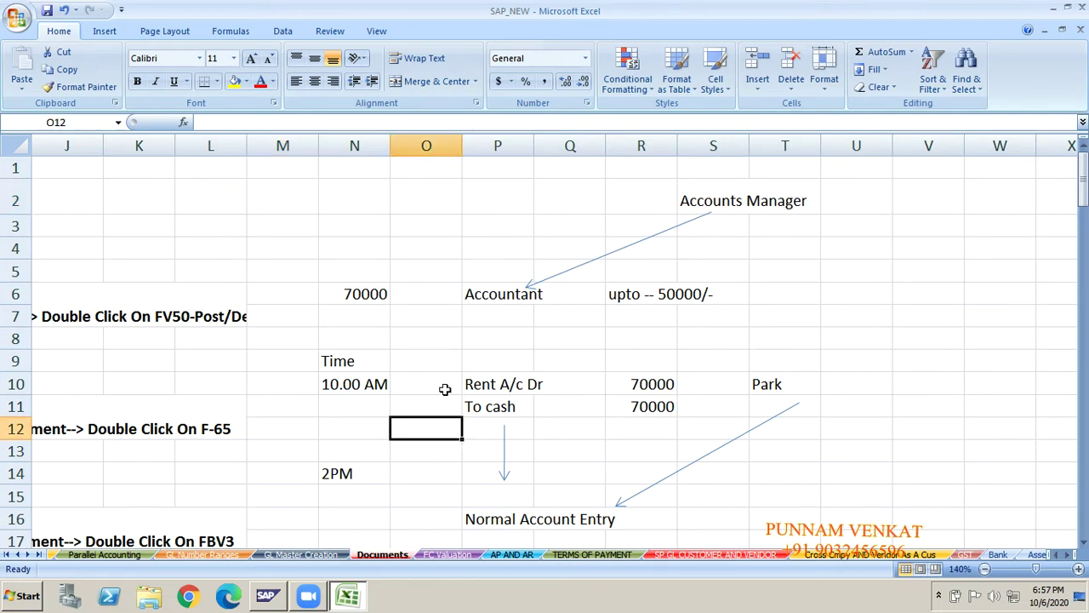
left_click(350, 352)
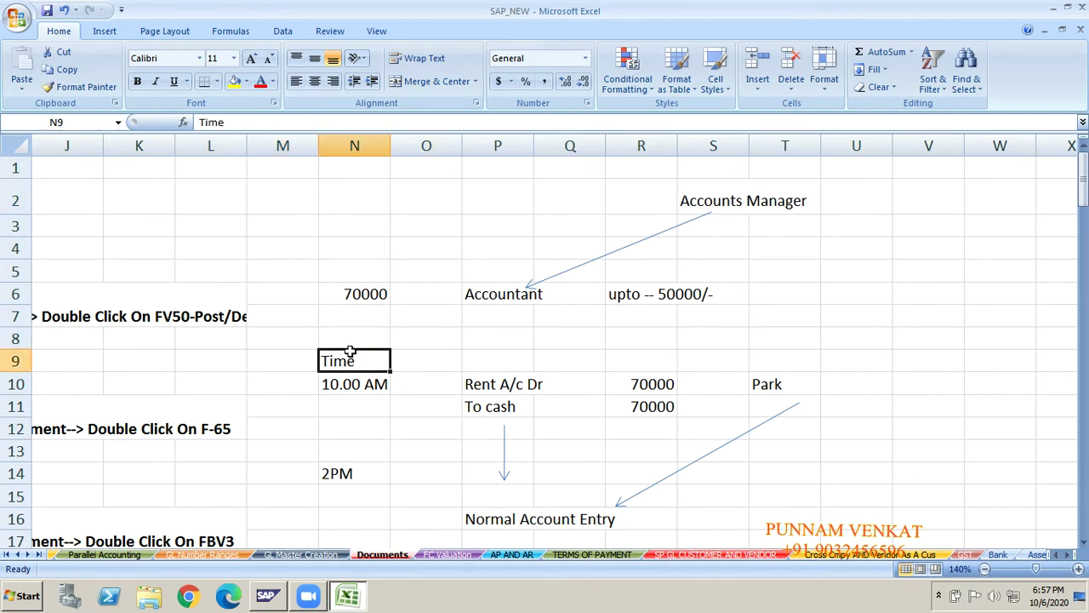
key("Left")
key("Right")
key("Right")
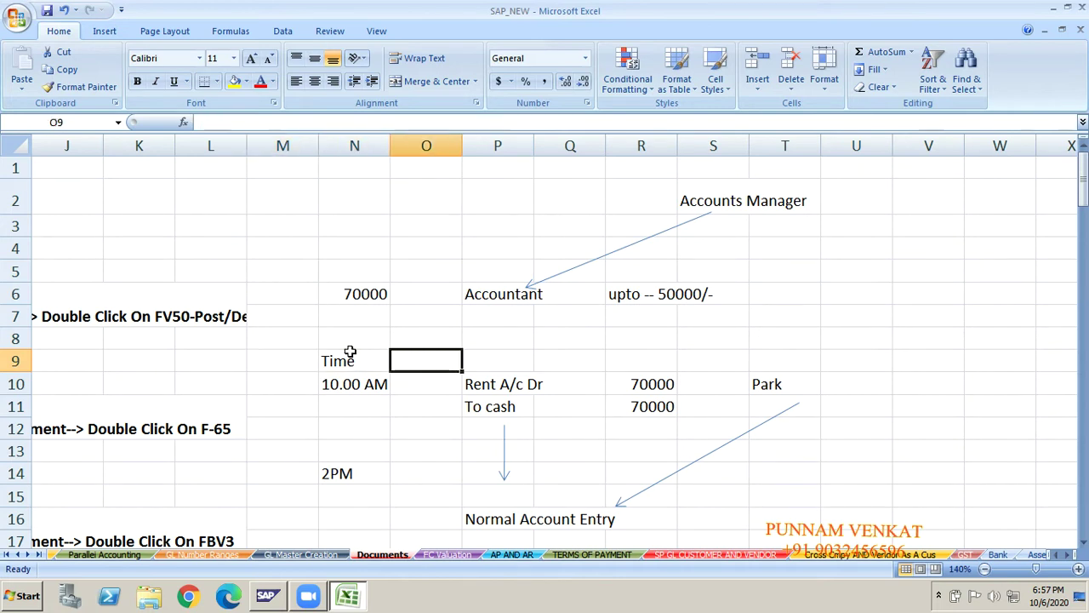
key("Left")
key("Left")
key("Left")
key("Left")
key("Left")
key("Left")
key("Left")
key("Left")
key("Left")
key("Left")
key("Left")
key("Left")
key("Left")
key("Left")
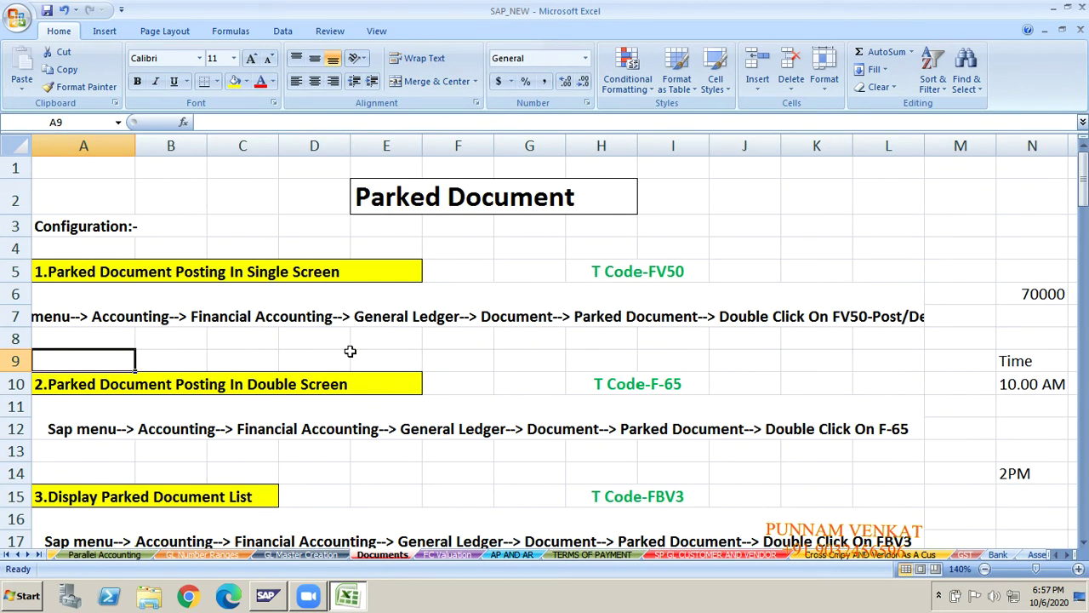
key("Up")
key("Up")
key("Up")
key("Up")
key("Up")
key("Up")
key("Right")
key("Right")
key("Right")
key("Right")
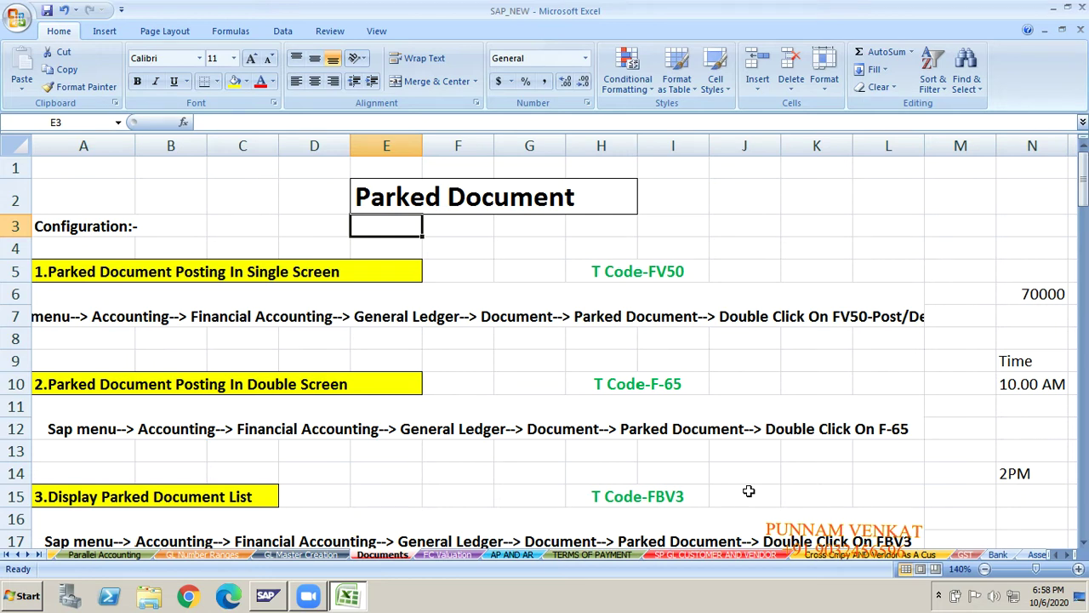
key("Up")
key("Up")
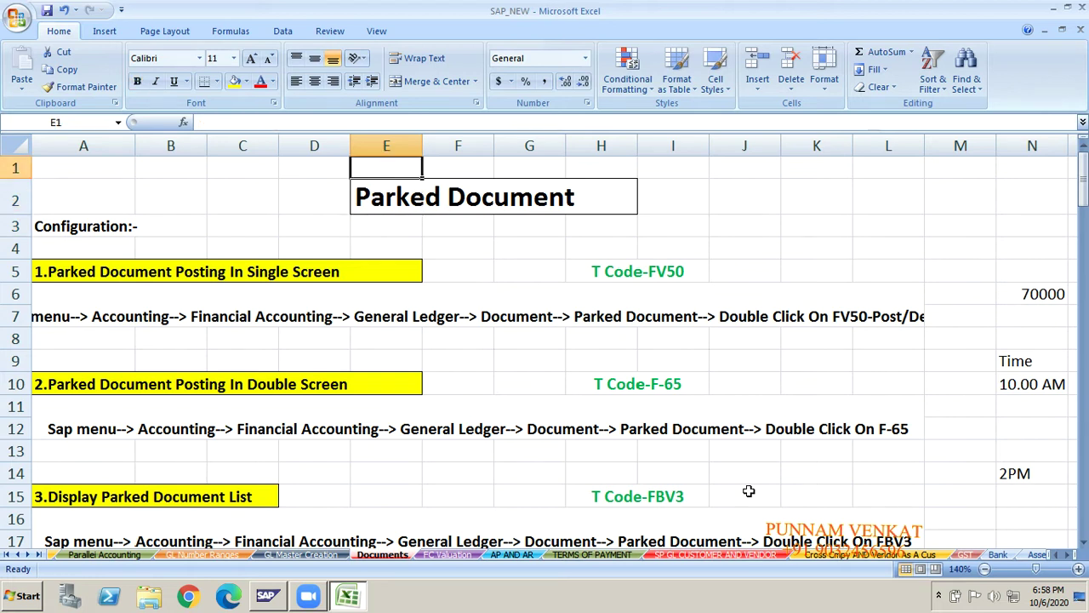
key("Down")
key("Down")
key("Down")
key("Down")
key("Down")
key("Down")
key("Down")
key("Left")
key("Left")
key("Left")
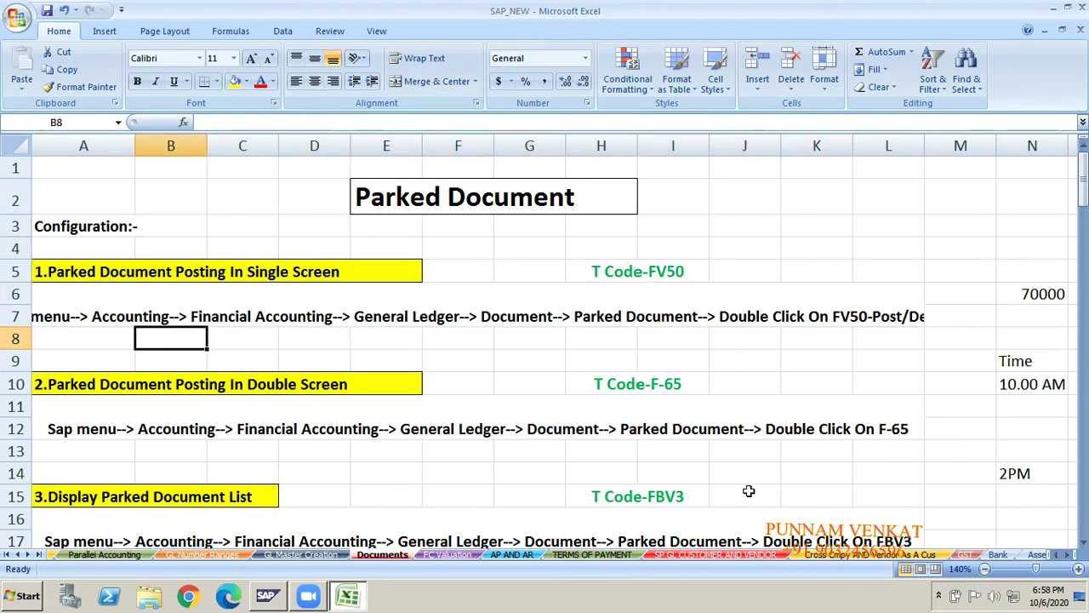
key("Left")
key("Up")
key("Up")
key("Up")
key("Up")
key("Up")
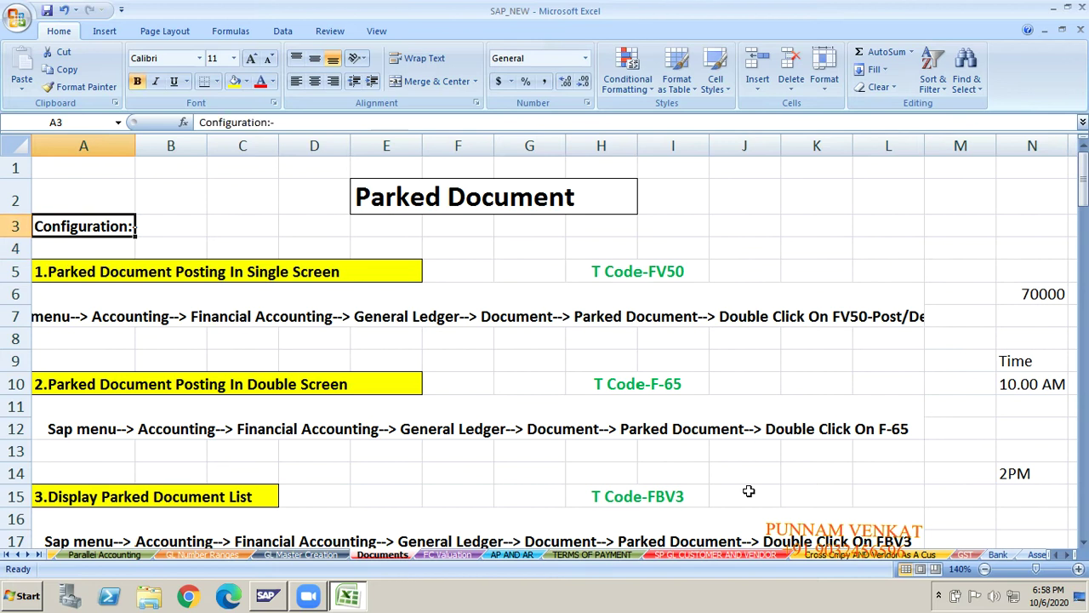
key("Down")
key("Down")
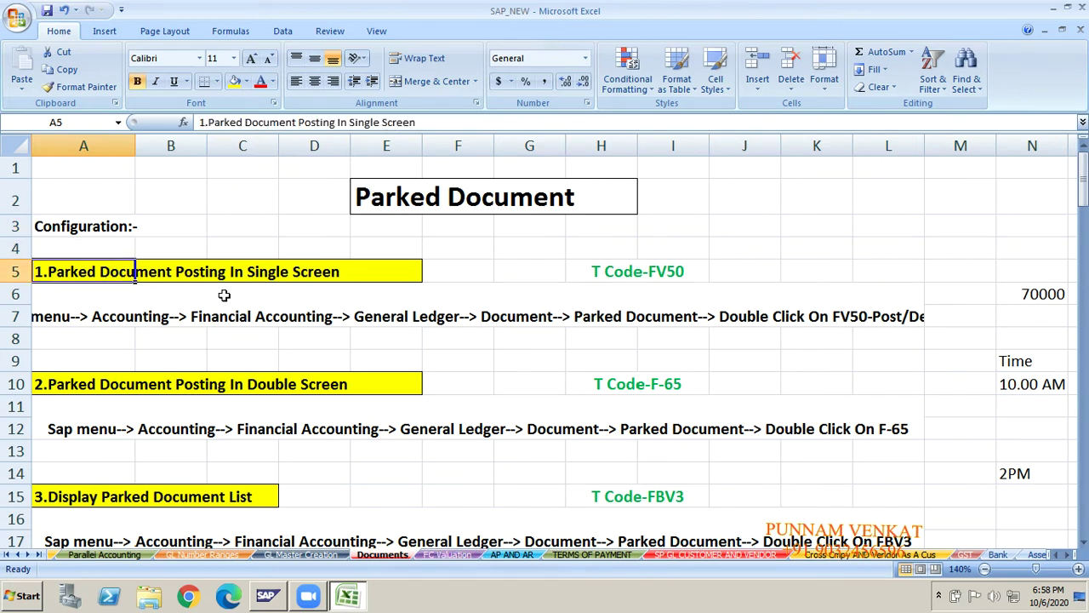
left_click(293, 295)
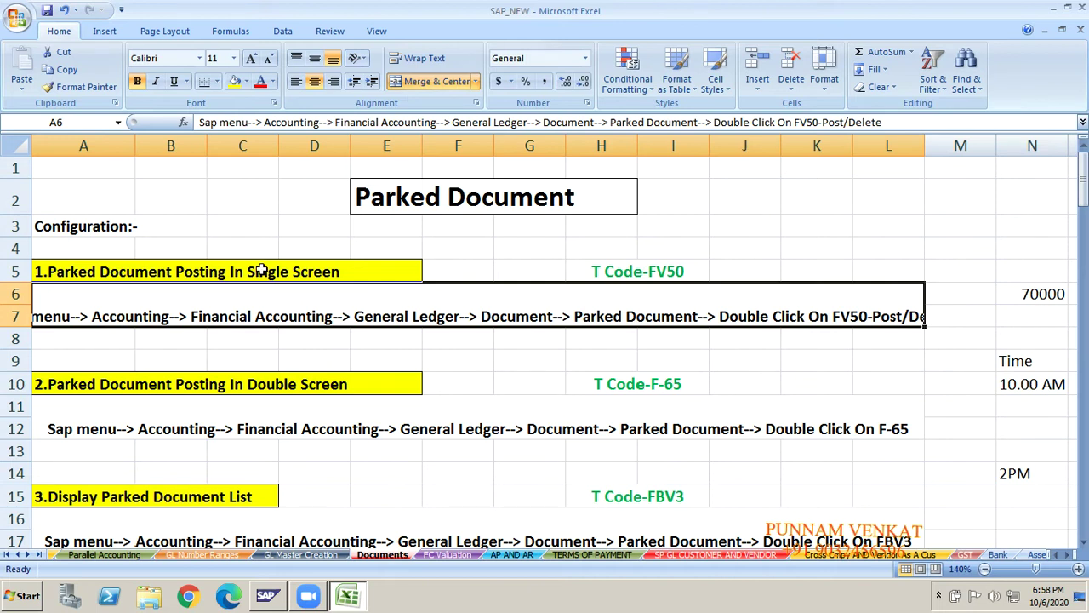
left_click(262, 269)
left_click(181, 385)
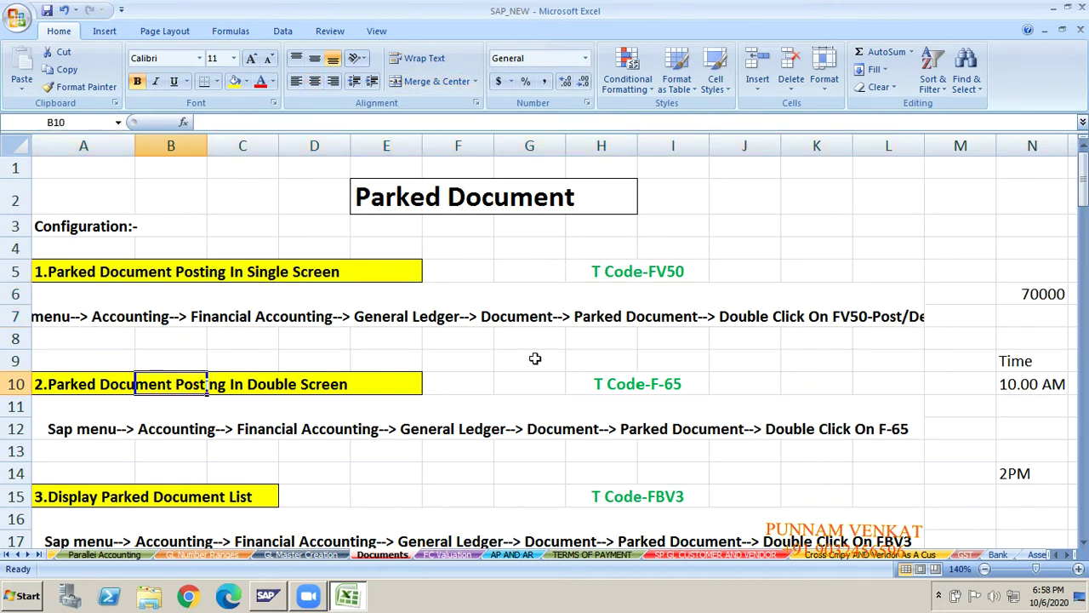
left_click(753, 188)
left_click(672, 224)
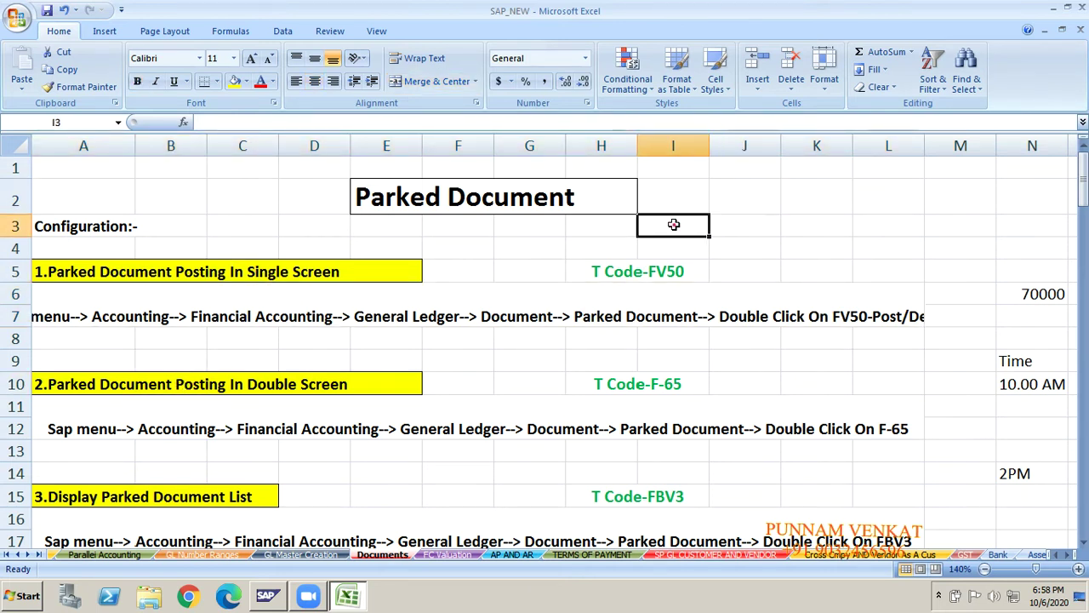
left_click(674, 245)
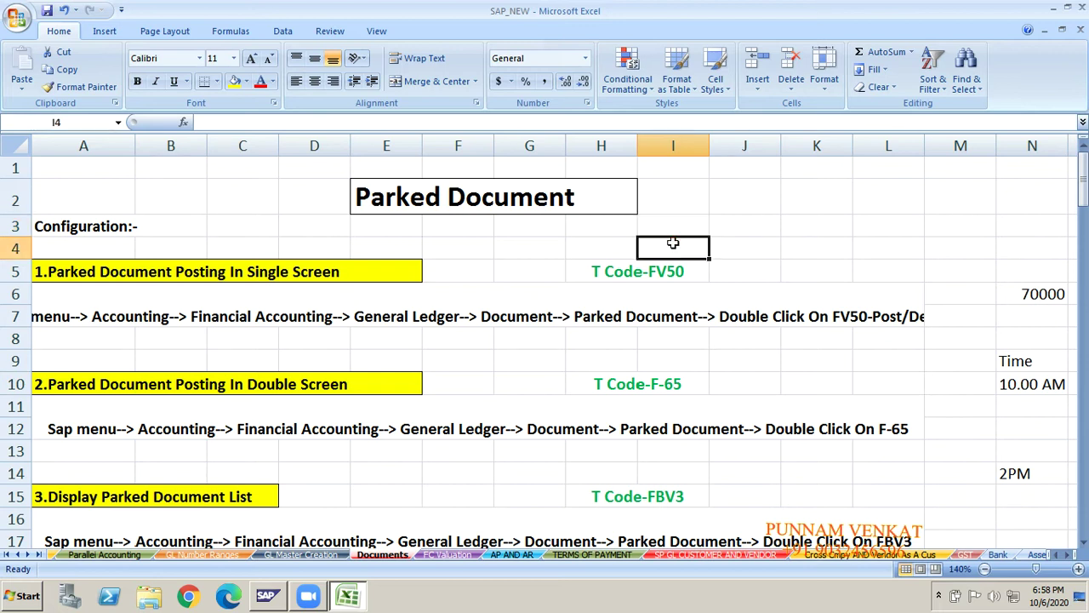
type("FB50")
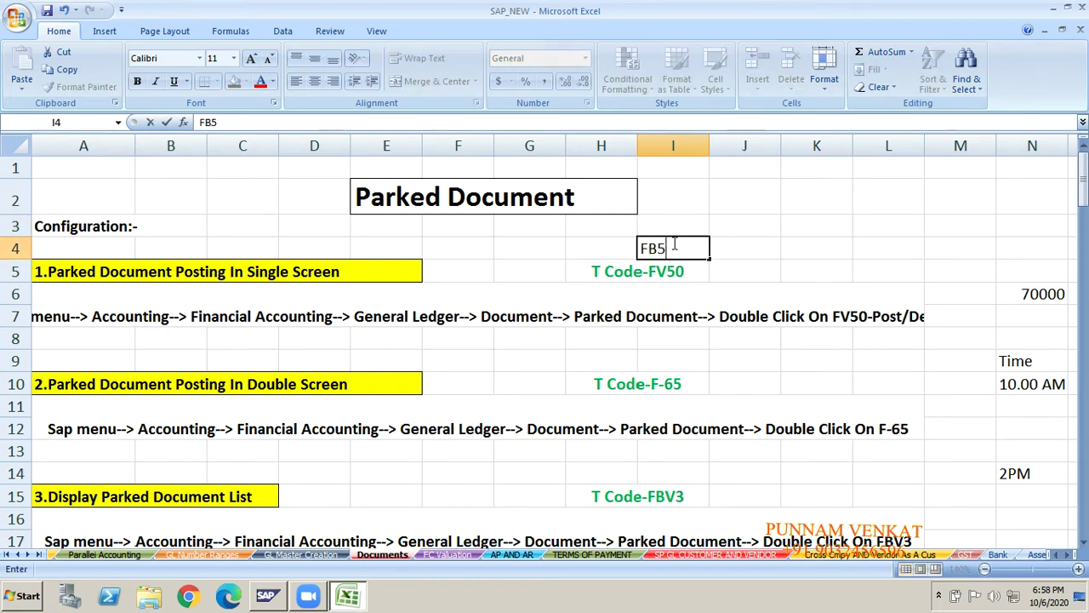
key("Tab")
type("F-02")
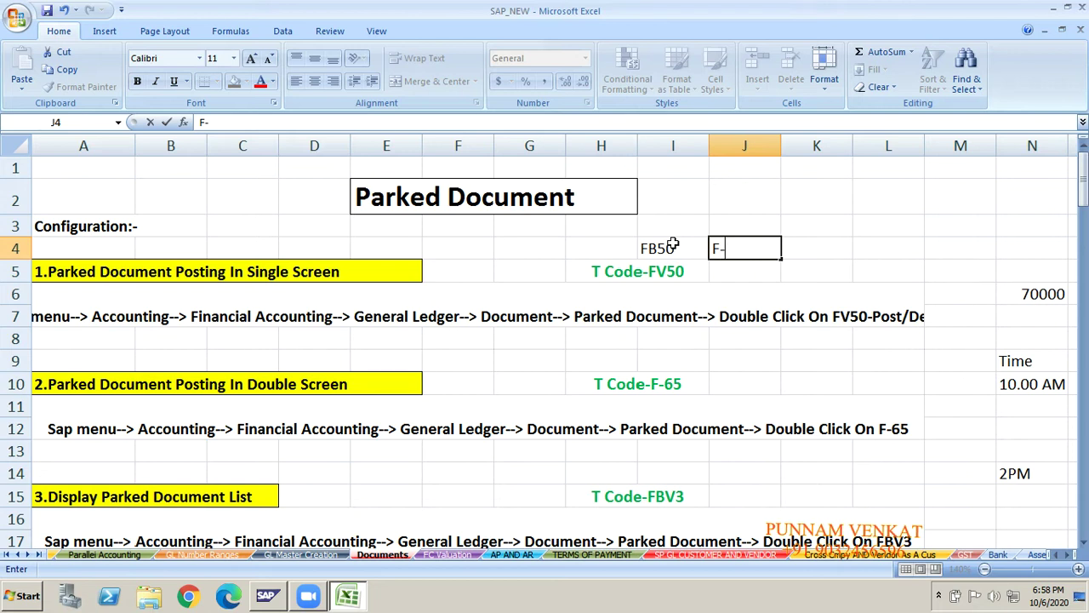
key("Down")
key("Down")
left_click(672, 244)
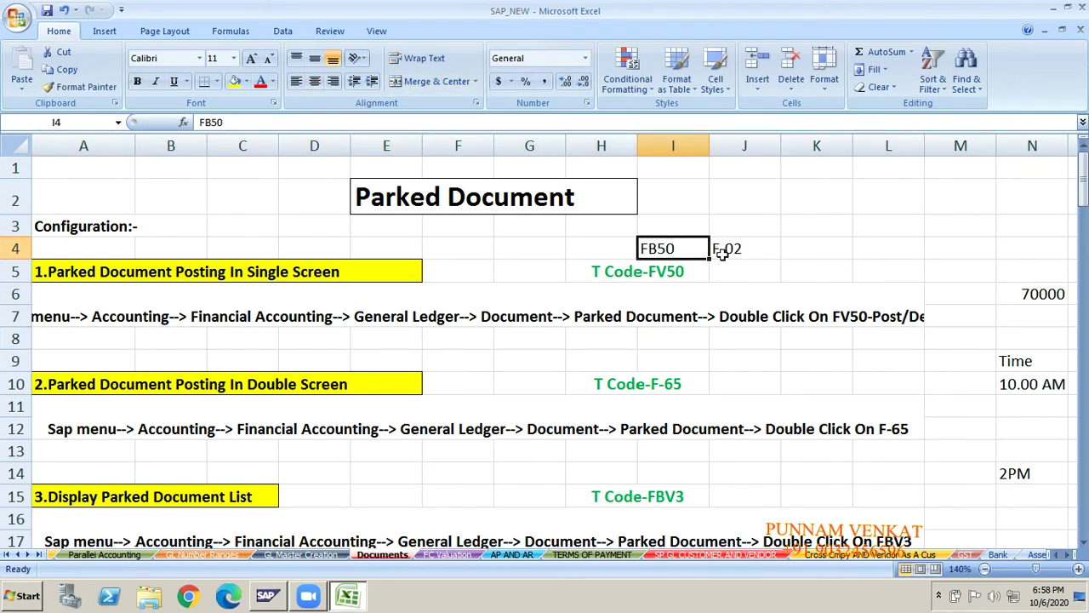
left_click(717, 248)
left_click(698, 248)
left_click(738, 246)
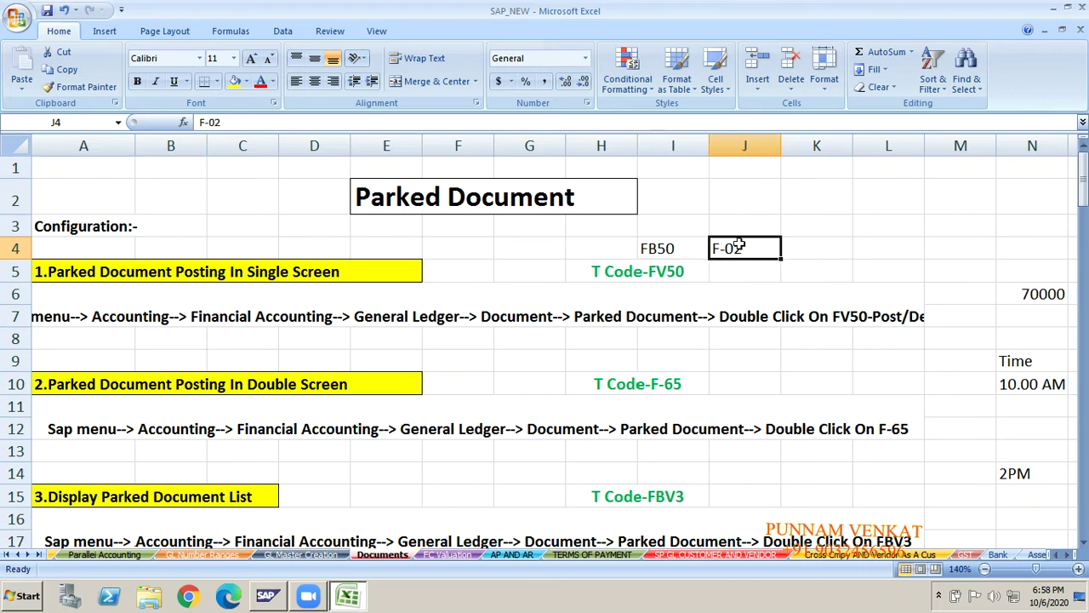
left_click(679, 245)
left_click(719, 248)
left_click(660, 253)
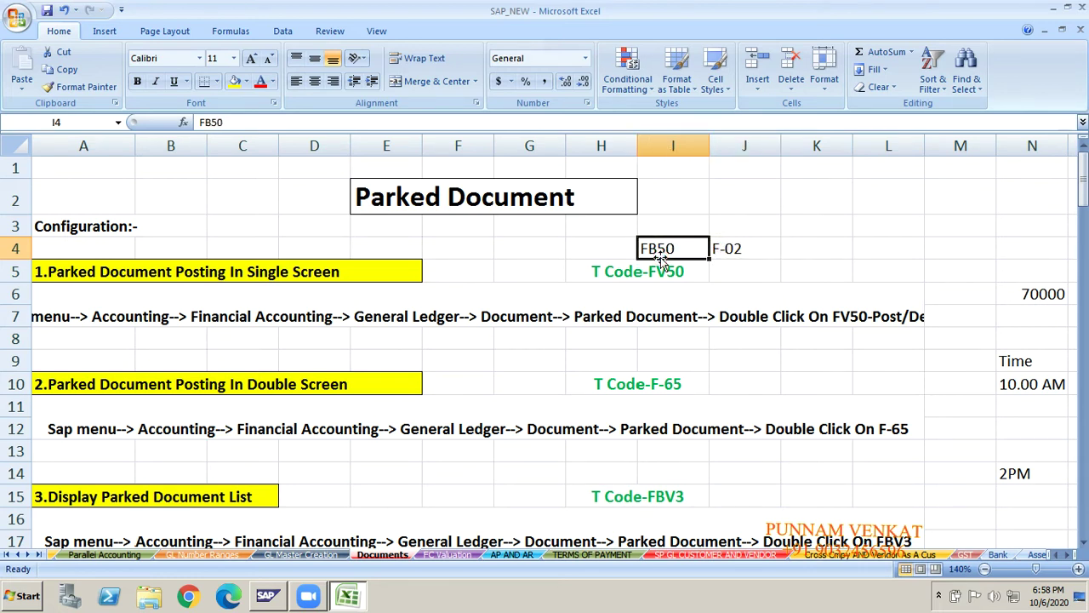
key("shift+Right")
key("Delete")
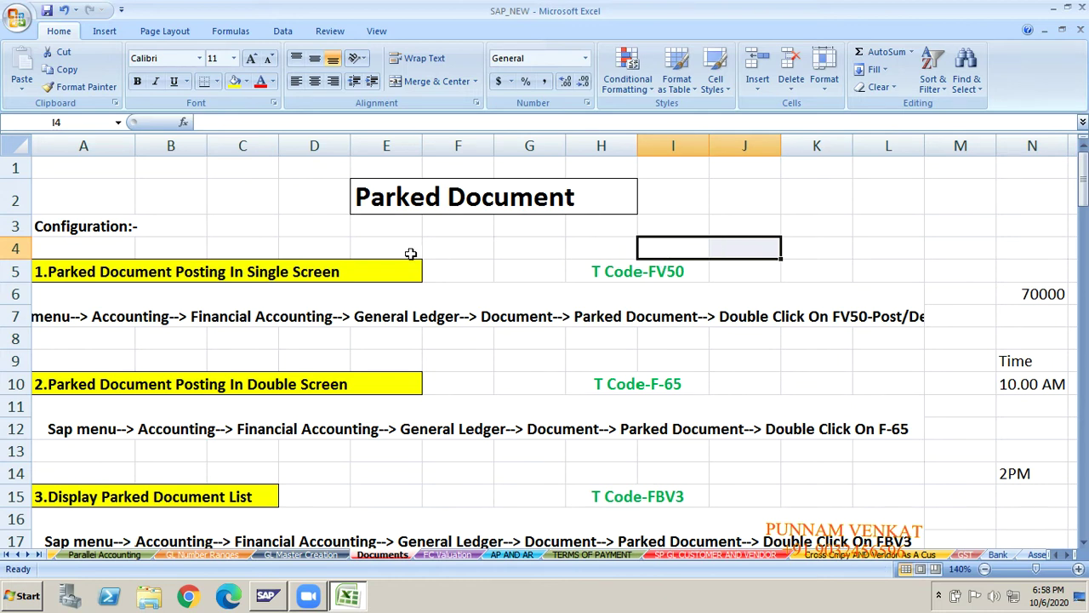
left_click(170, 263)
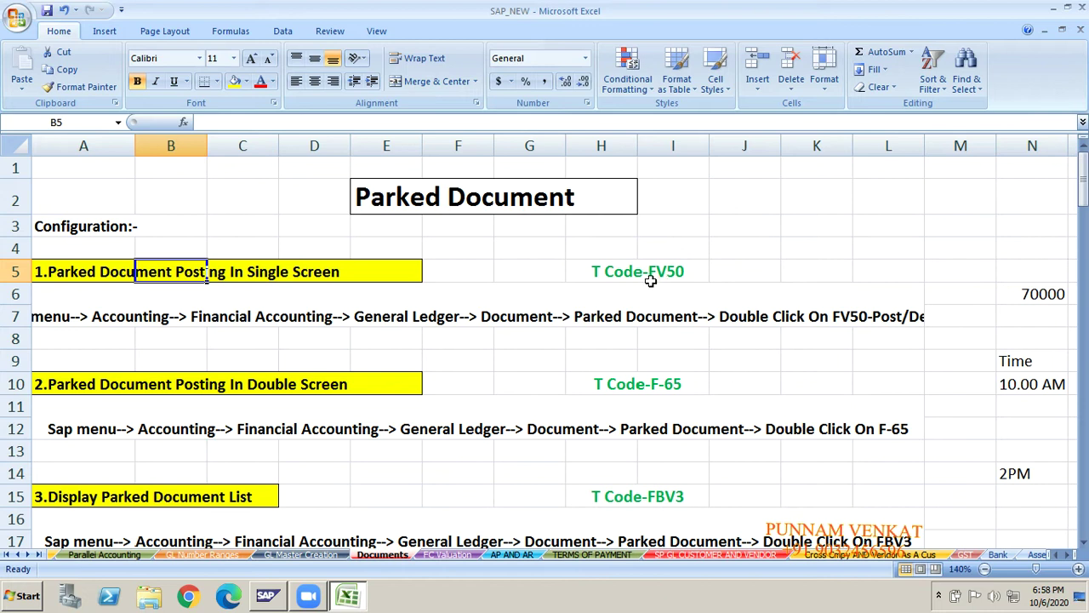
left_click(366, 266)
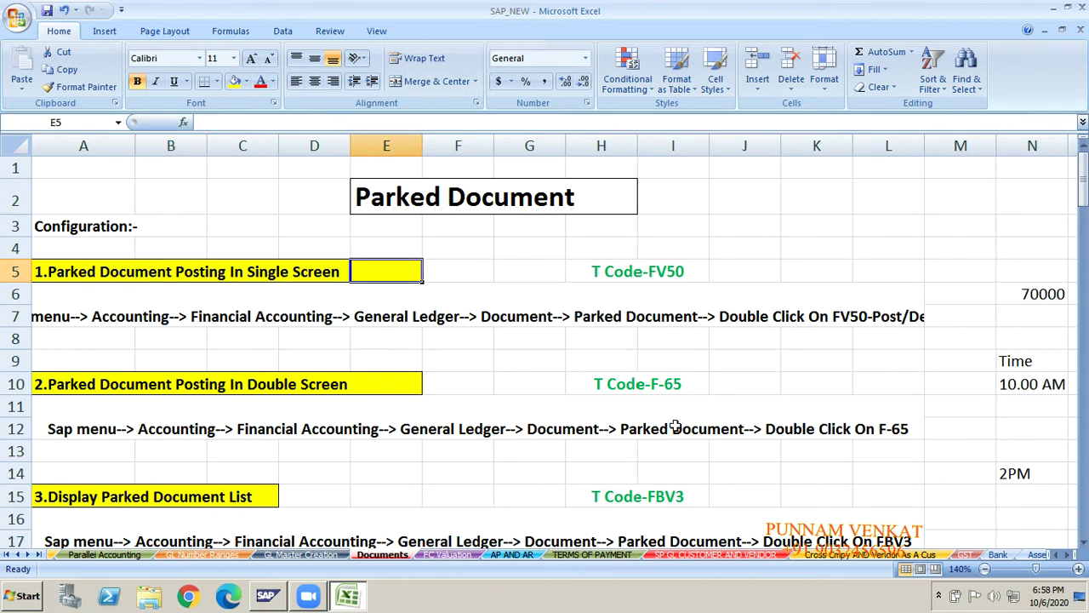
left_click(650, 383)
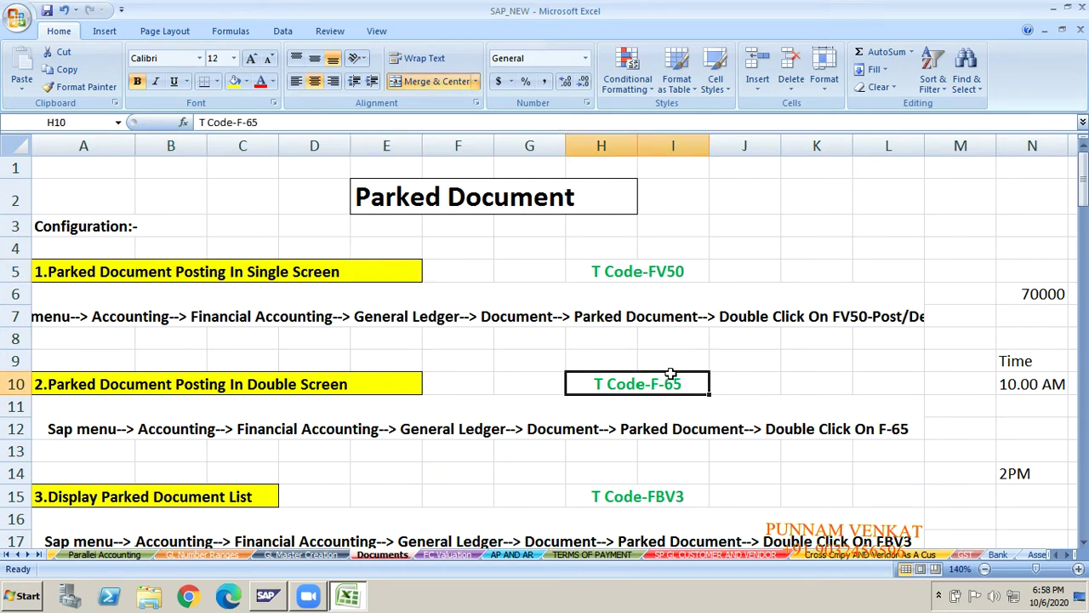
left_click(269, 377)
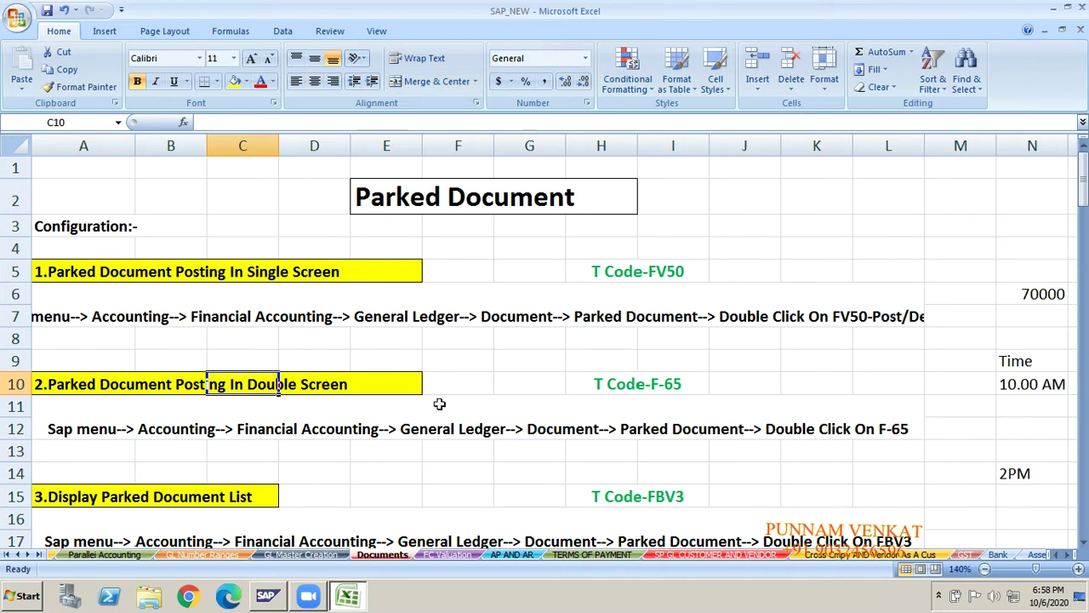
key("Right")
key("Right")
key("Right")
key("Right")
key("Right")
key("Right")
key("Right")
key("Right")
key("Right")
key("Right")
key("Right")
key("Right")
key("Right")
key("Right")
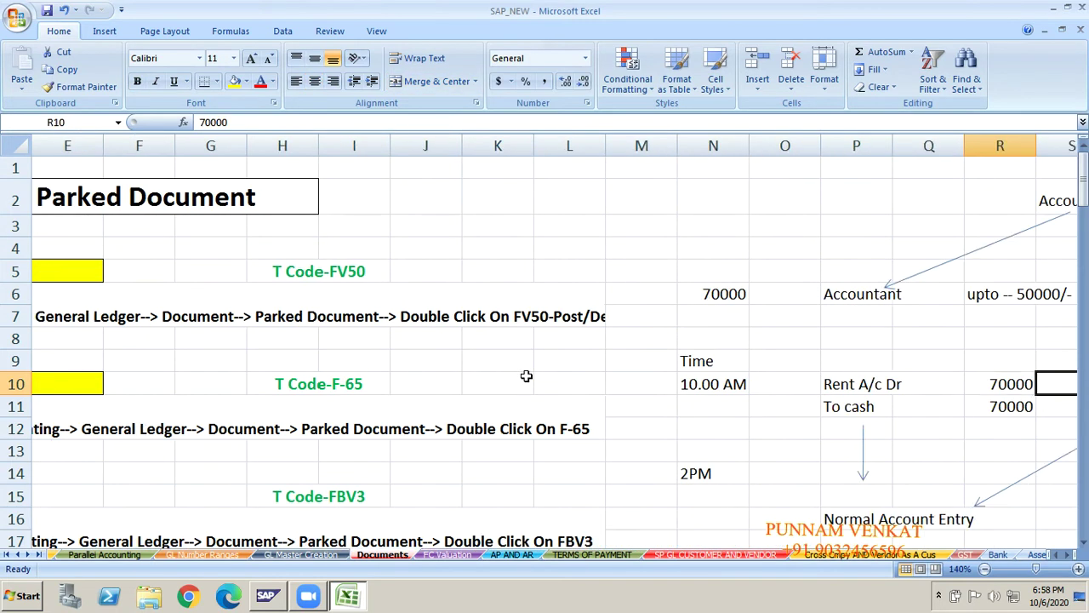
- Fill the first entry's Rent A/c Dr and To cash labels yellow
key("Right")
key("Right")
key("Right")
key("Down")
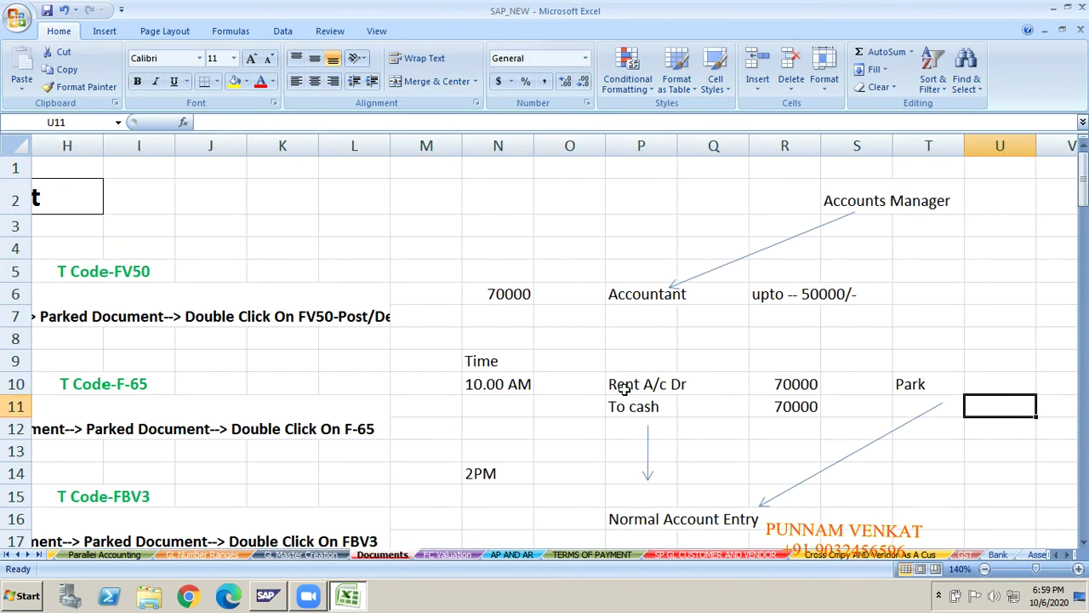
left_click_drag(624, 388, 625, 409)
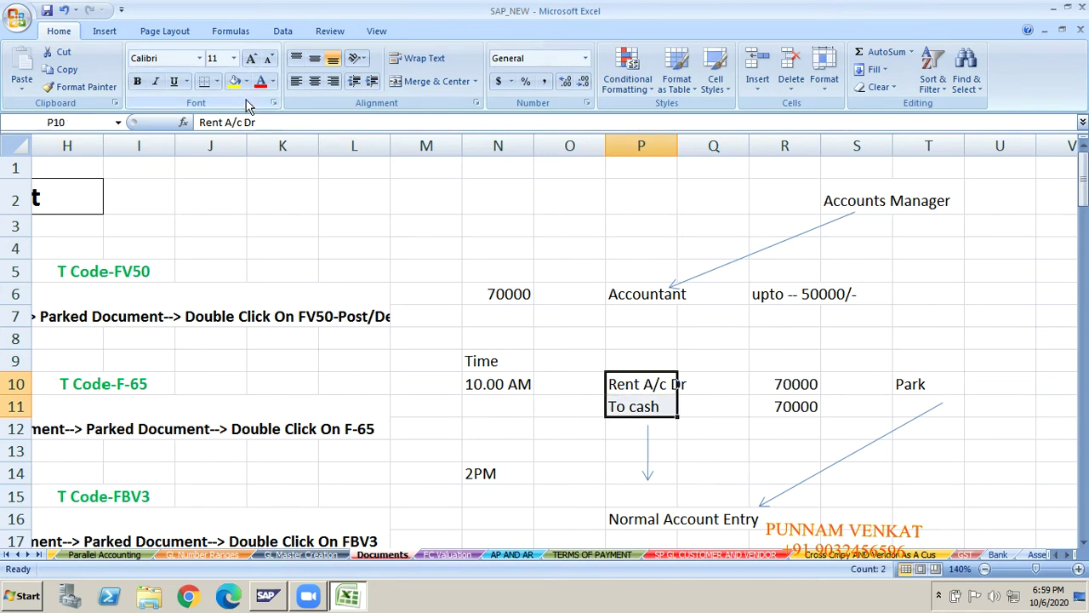
left_click(234, 81)
- Type 'Rent A/c Dr' and 'To cash' below Normal Account Entry, from P18
key("Down")
key("Down")
key("Down")
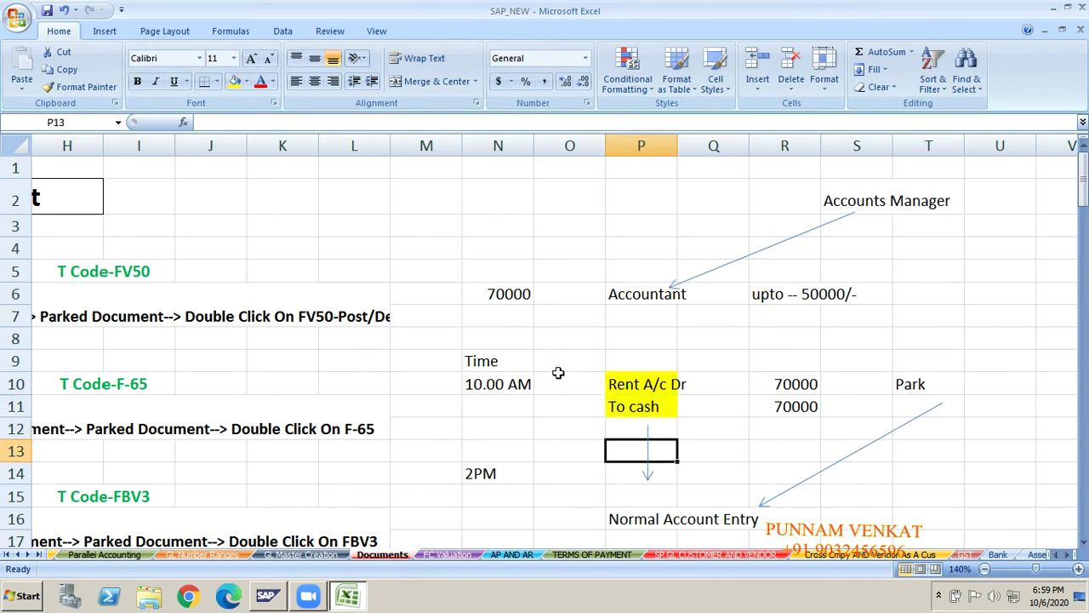
key("Down")
key("Down")
key("Down")
key("Down")
key("Down")
type("ReN")
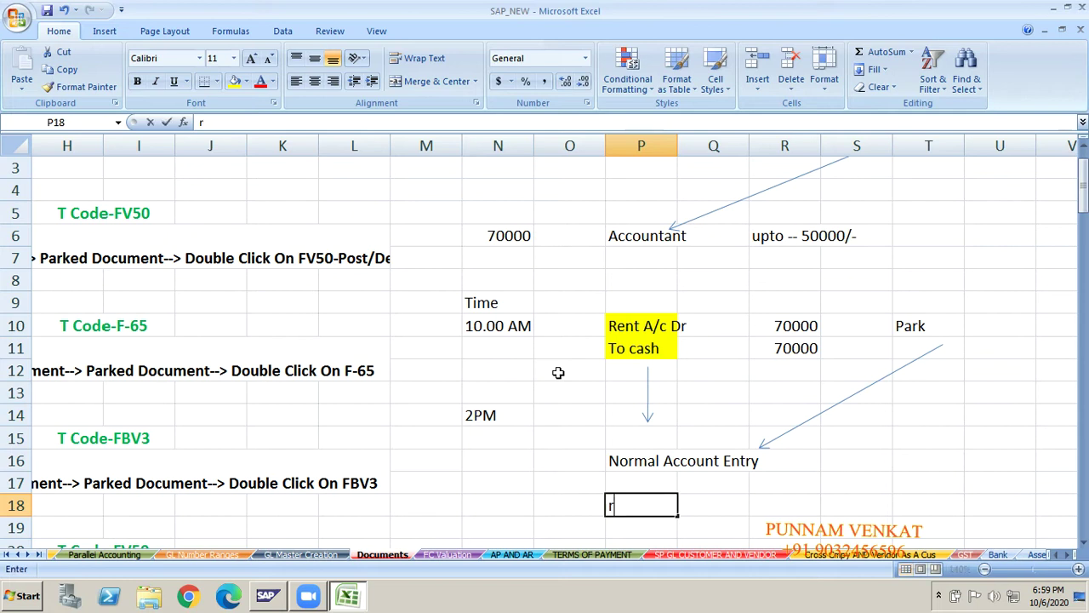
key("BackSpace")
key("BackSpace")
key("BackSpace")
type("Rent ")
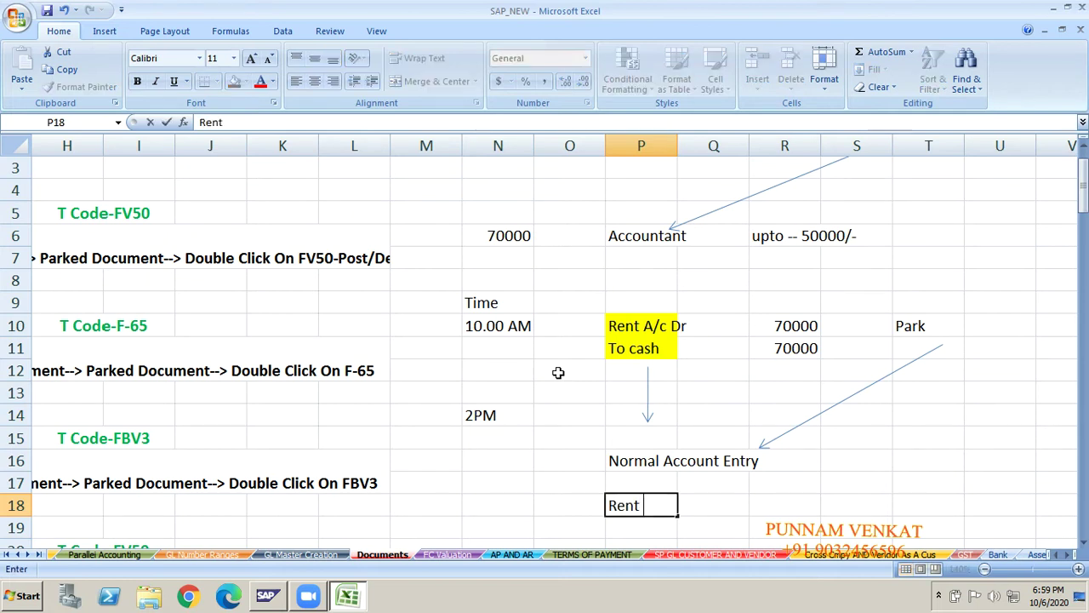
type("A/c Dr T")
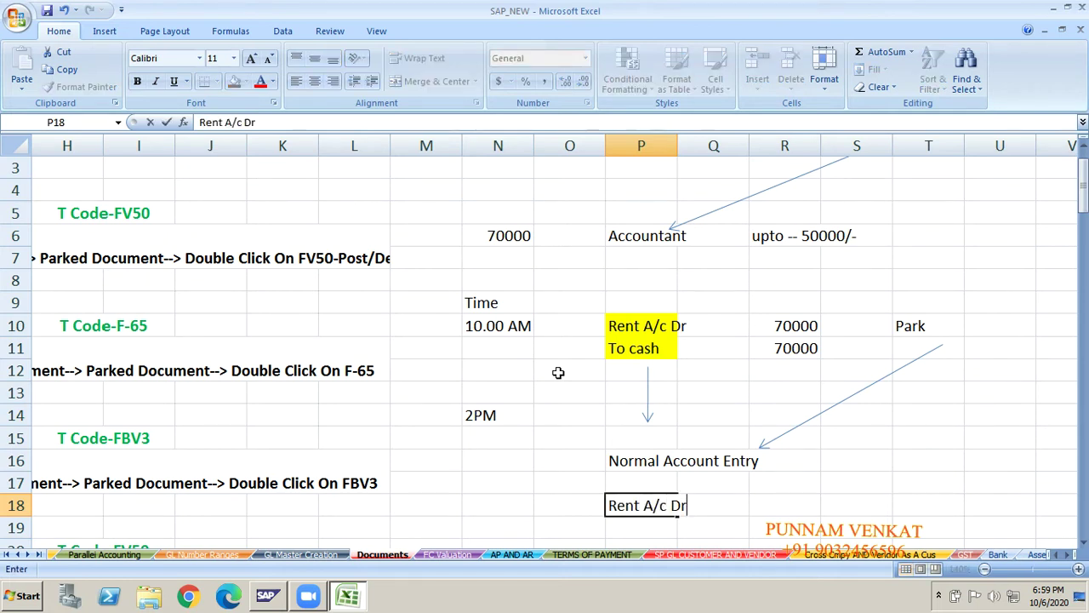
key("BackSpace")
key("BackSpace")
key("BackSpace")
key("Return")
type("To cash")
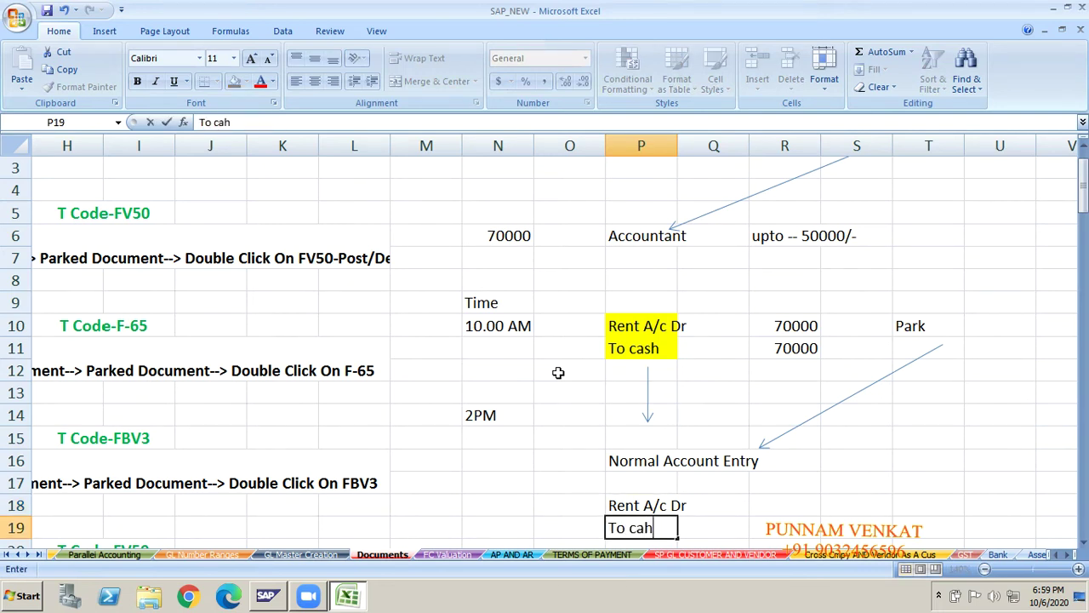
key("Tab")
key("Tab")
- Enter 80000 as both the rent debit and cash credit amounts
key("Up")
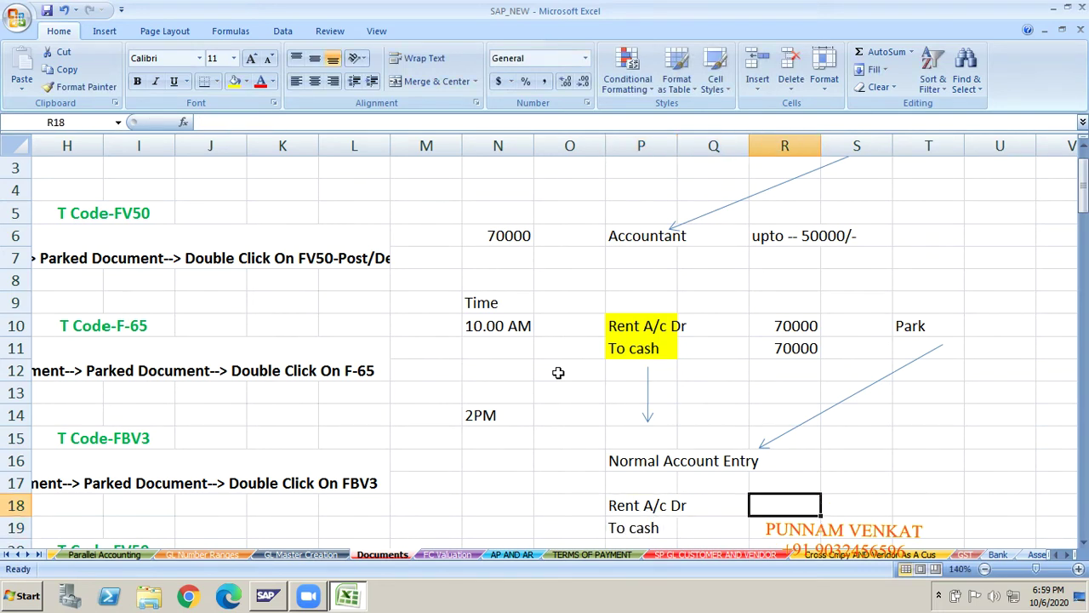
type("80000")
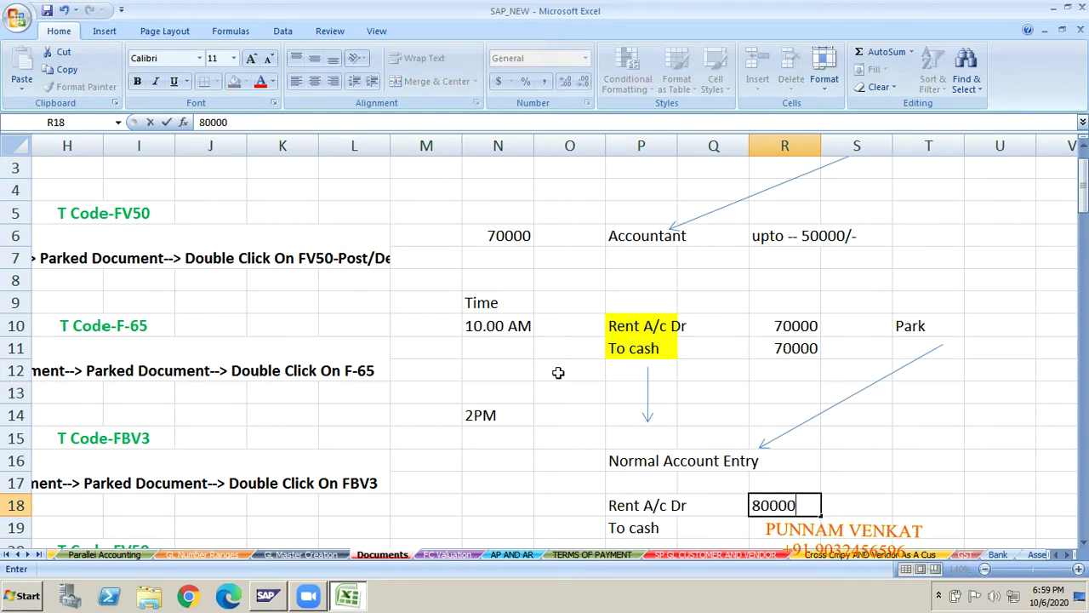
key("Return")
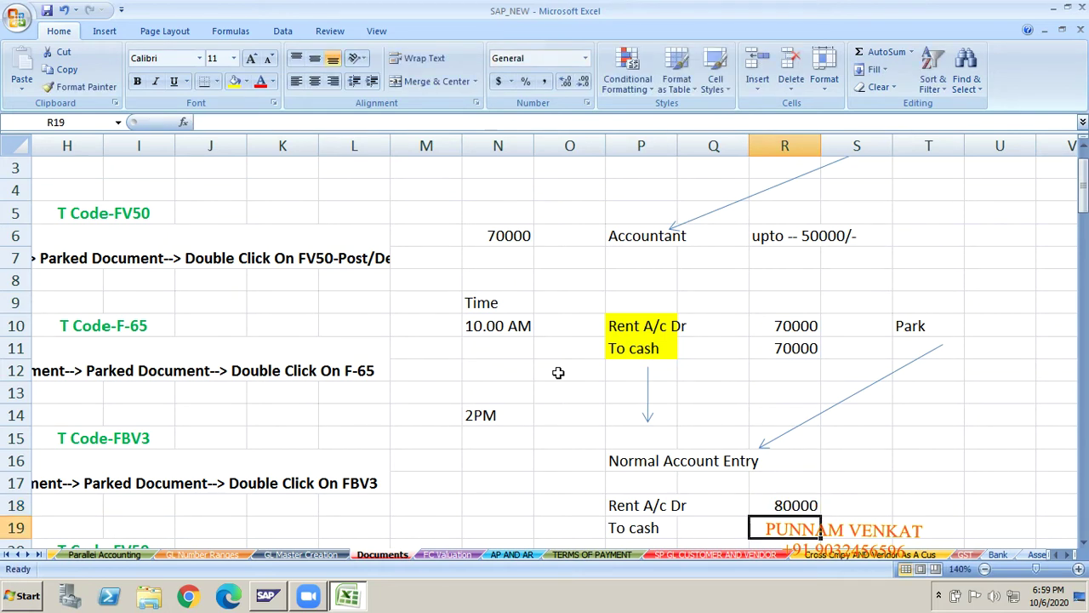
type("80000")
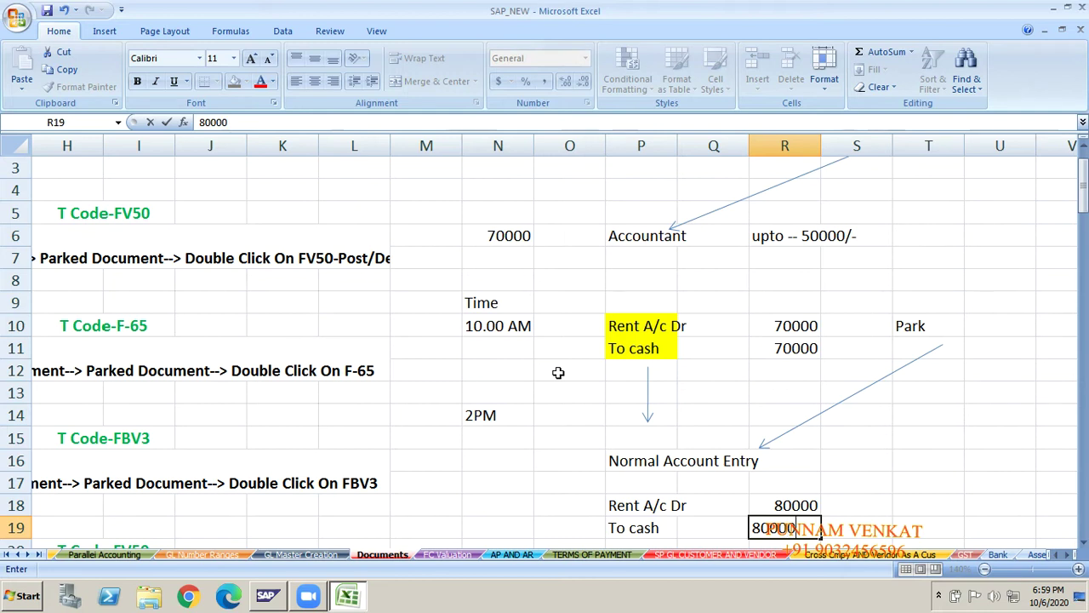
key("Return")
- Fill the new entry's labels P18:P20 yellow
key("Up")
key("Up")
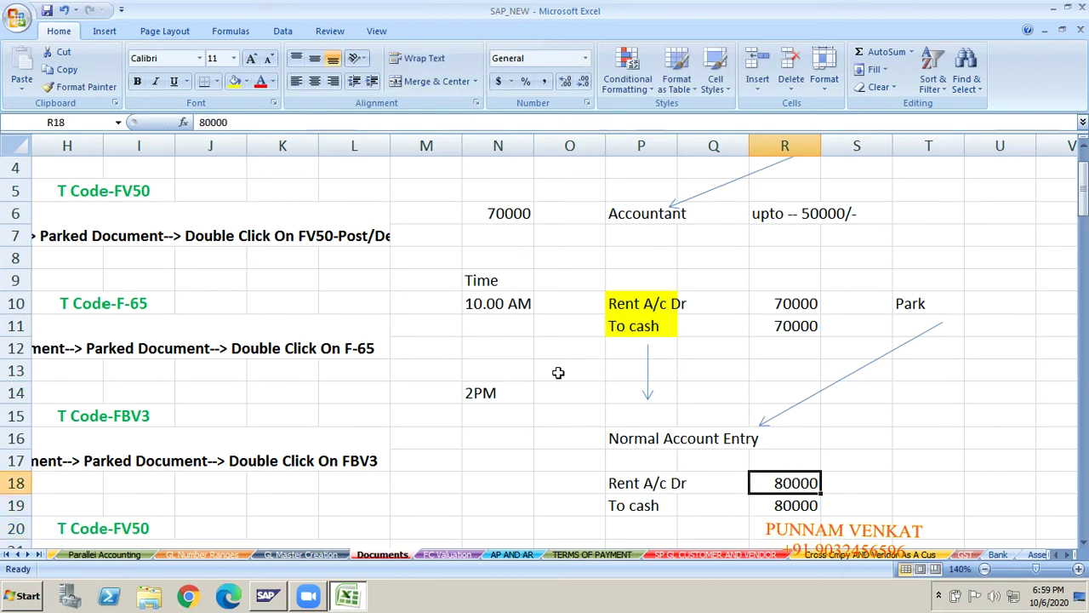
left_click(626, 482)
key("shift+Down")
key("shift+Down")
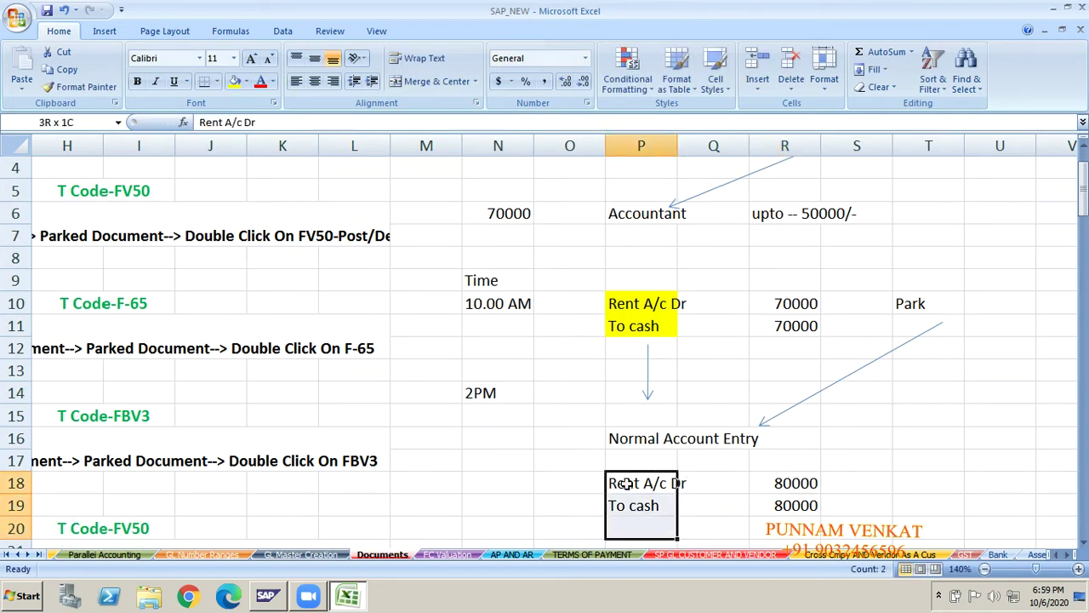
left_click(234, 80)
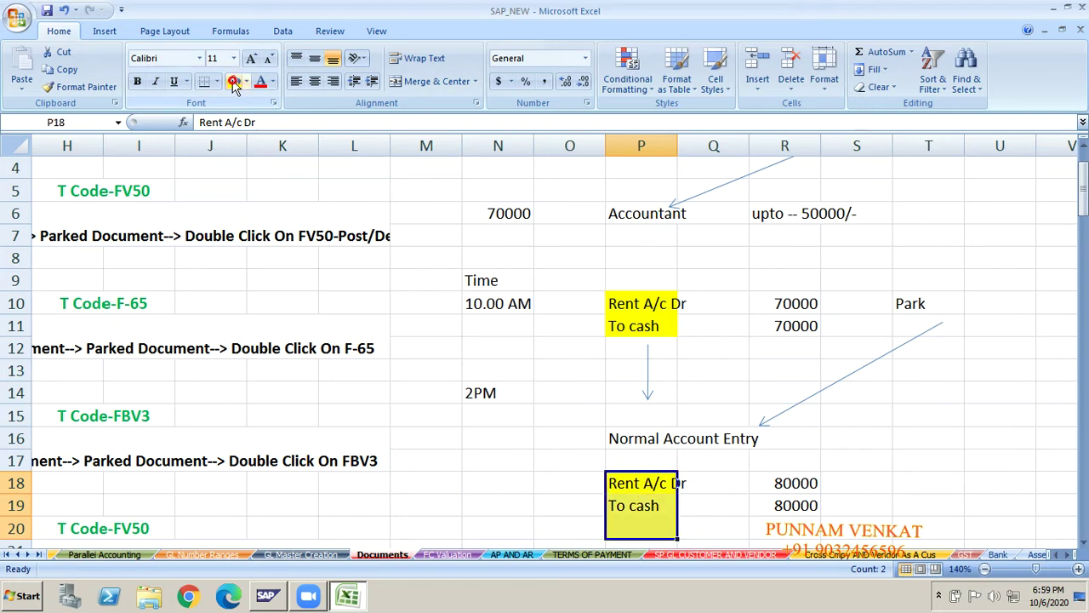
left_click(404, 485)
- Return to the top of the Documents sheet at the Parked Document Posting In Single Screen heading
left_click(444, 457)
key("Left")
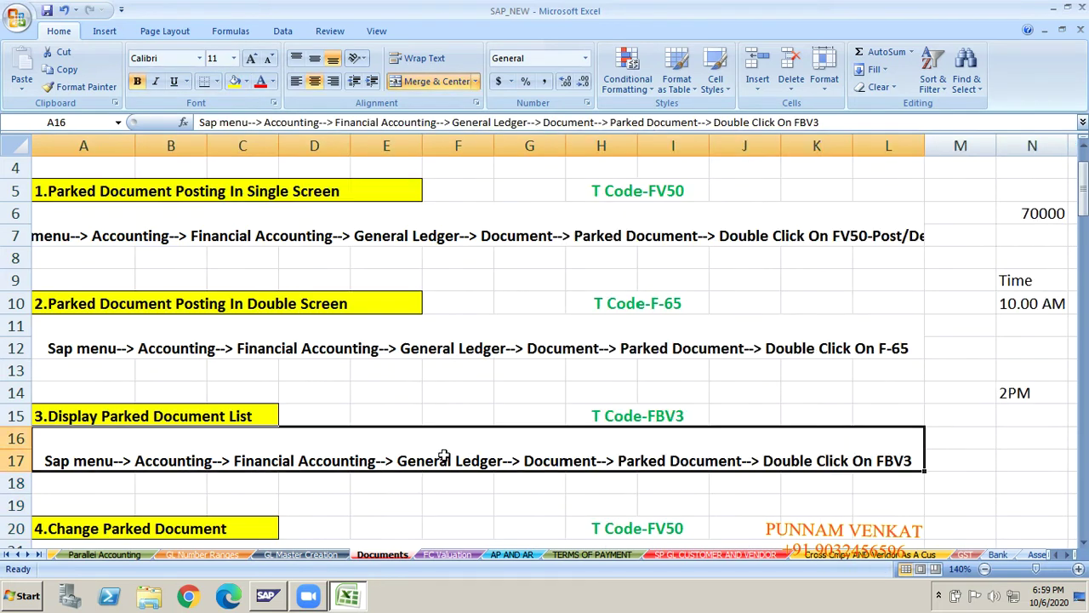
key("Up")
key("Up")
key("Up")
key("Up")
key("Up")
key("Up")
key("Up")
key("Up")
key("Up")
key("Up")
key("Up")
key("Up")
key("Up")
key("Up")
key("Up")
key("Left")
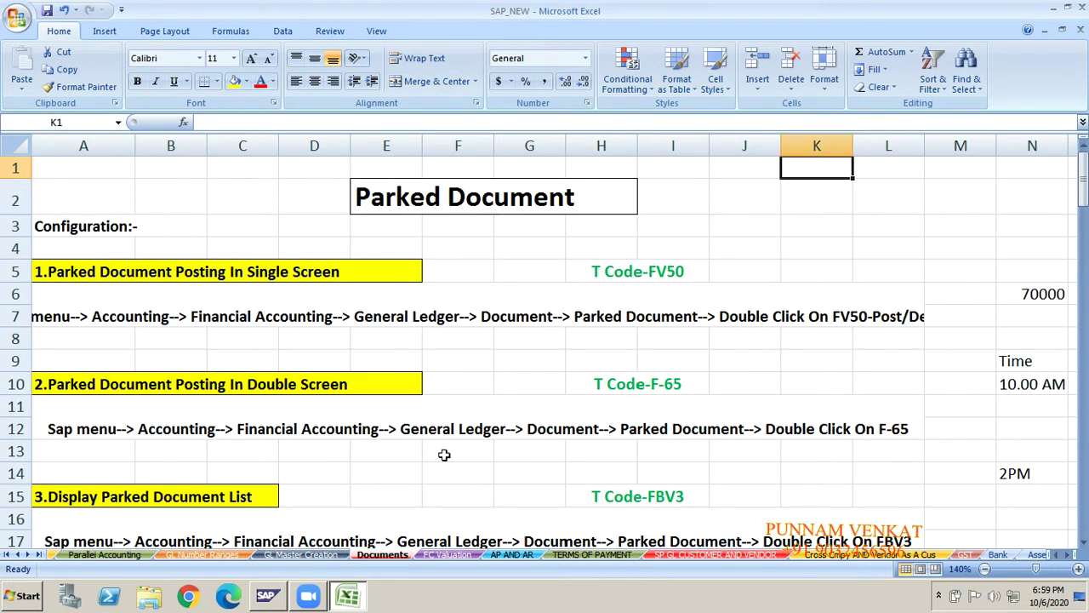
left_click(88, 268)
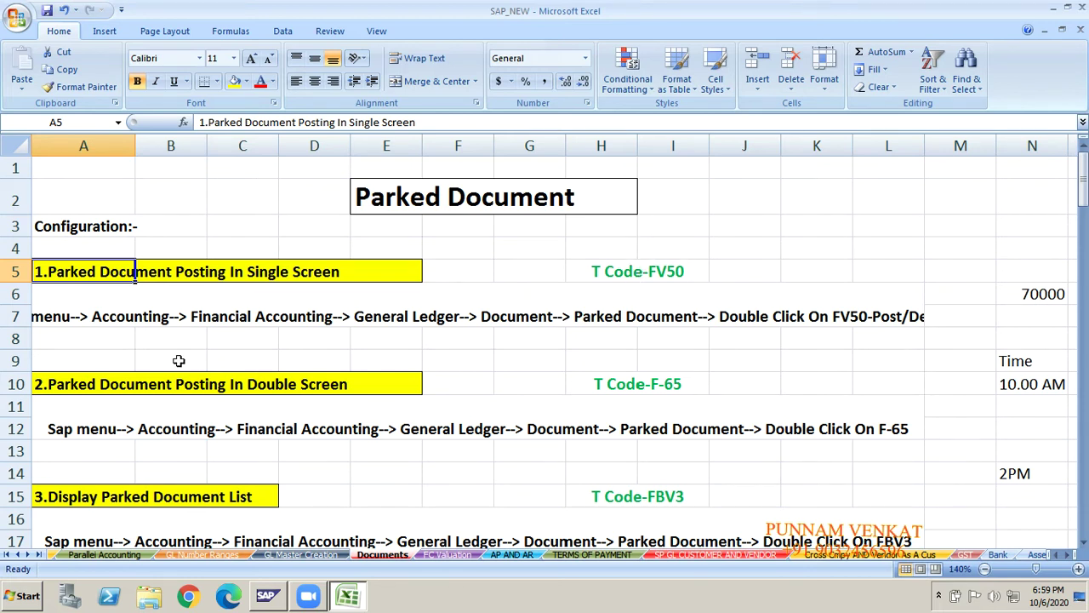
double_click(180, 361)
key("shift+Tab")
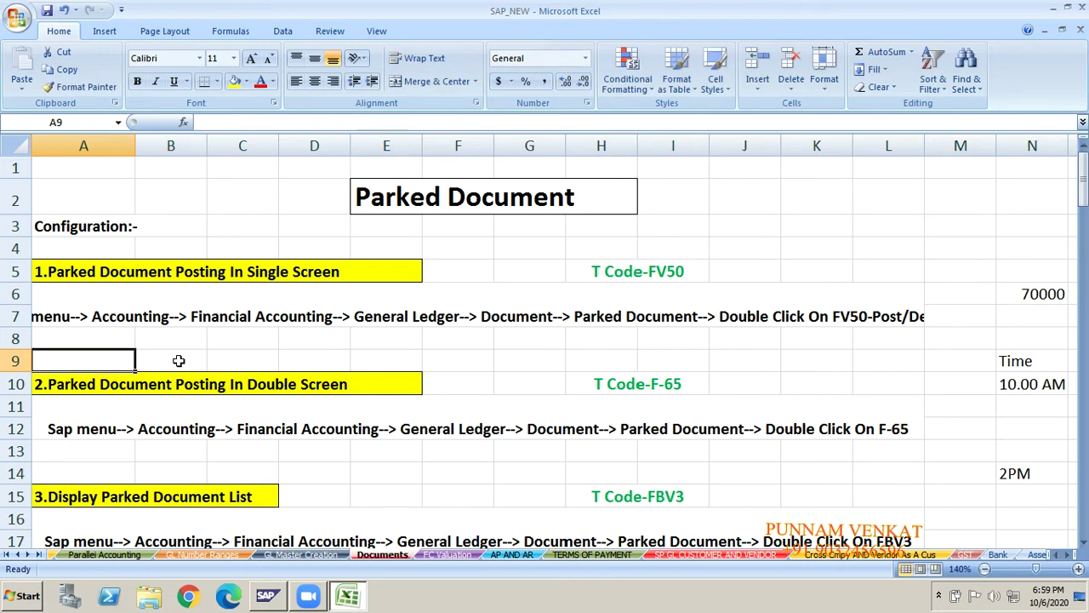
- Left-align the merged FV50 menu path cell A6 on the Home tab
left_click(47, 316)
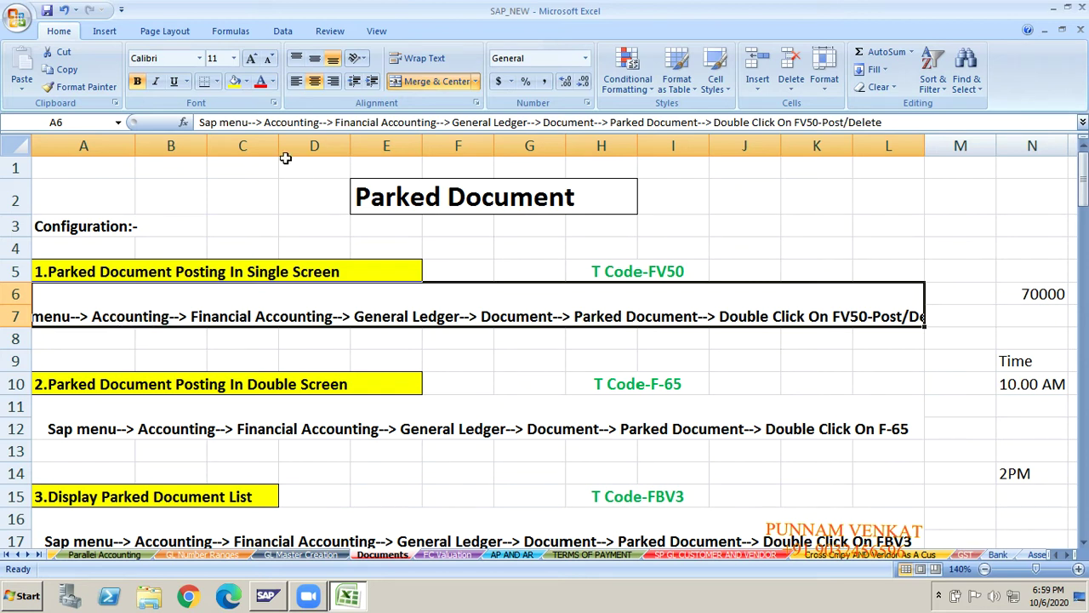
left_click(297, 81)
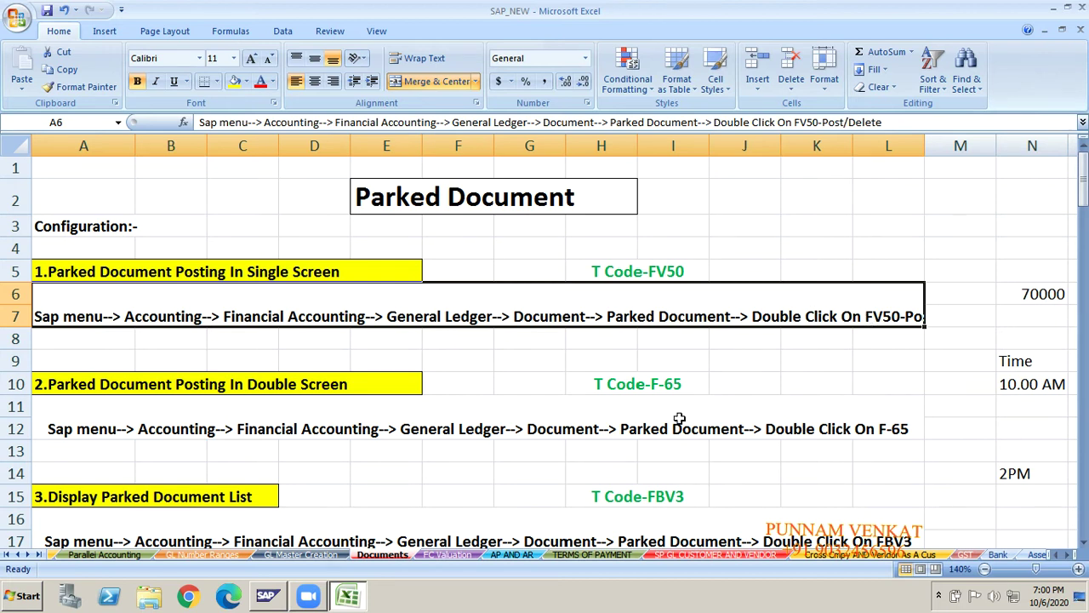
left_click(554, 470)
key("alt+Tab")
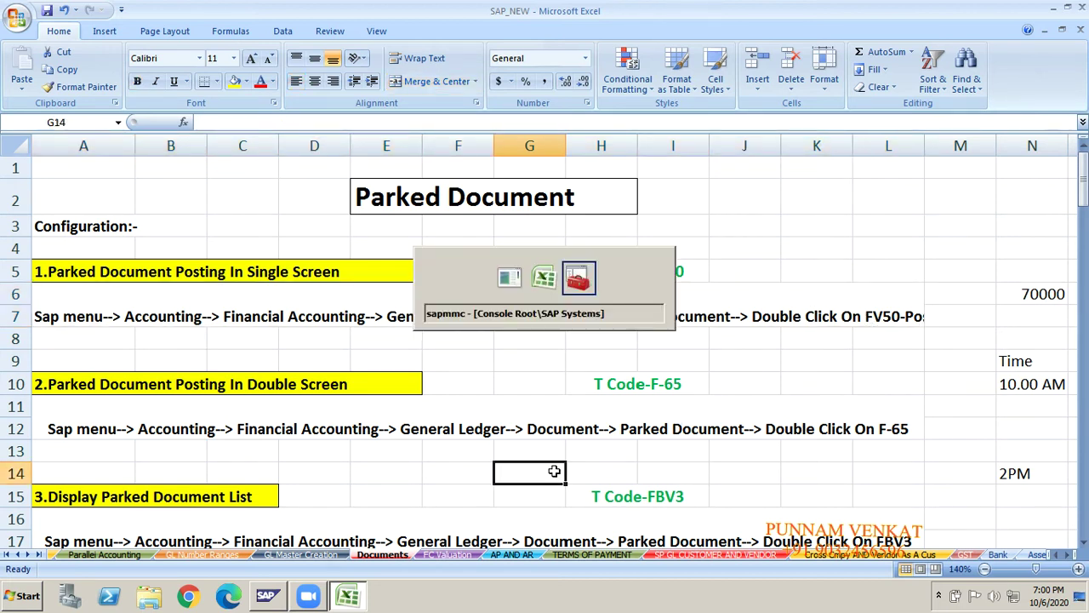
- Show the Windows desktop and launch SAP Logon 750
key("super+d")
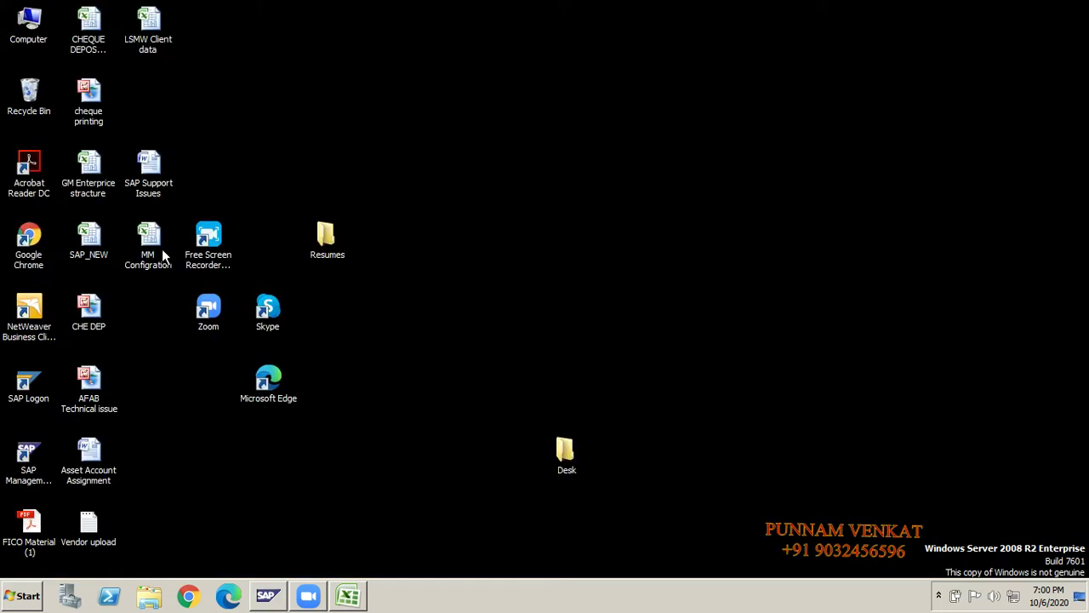
double_click(26, 374)
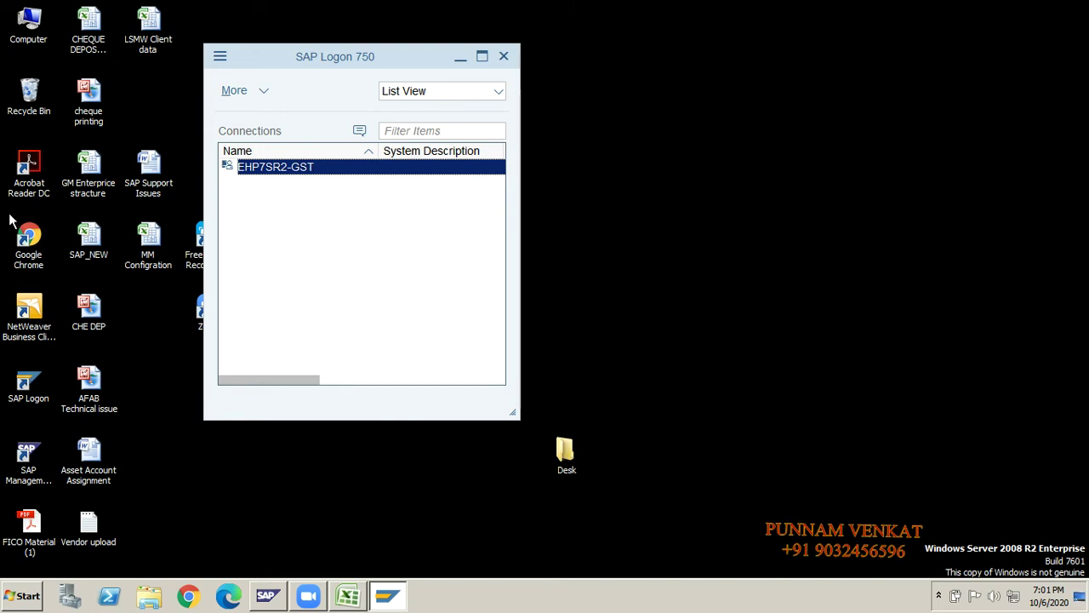
- Open the EHP7SR2-GST connection and log on with the SAP user name and password
left_click(272, 173)
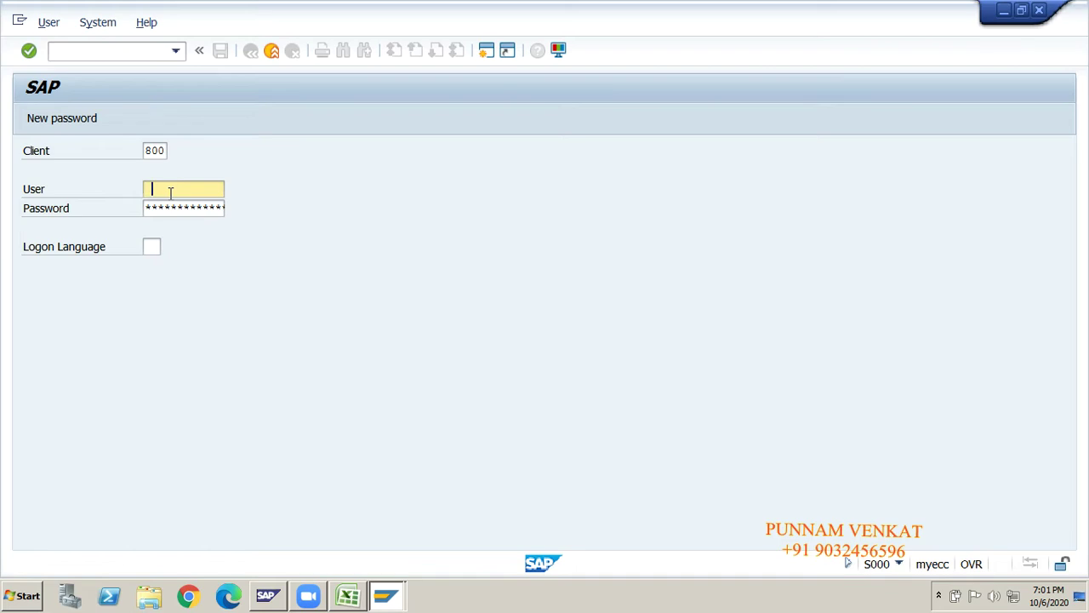
type("sapuser")
key("Tab")
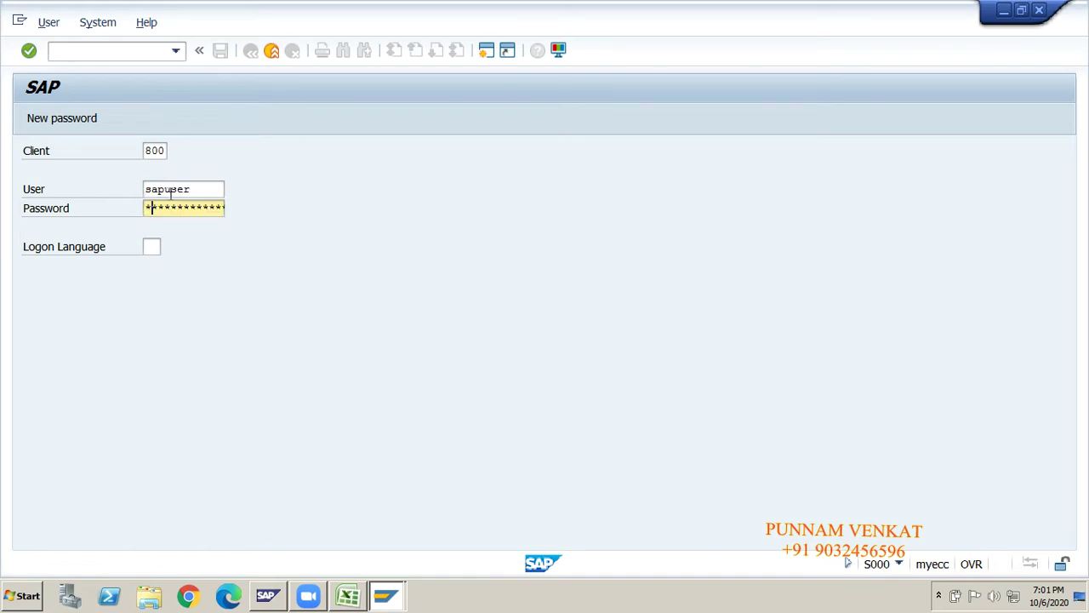
type("**")
key("Return")
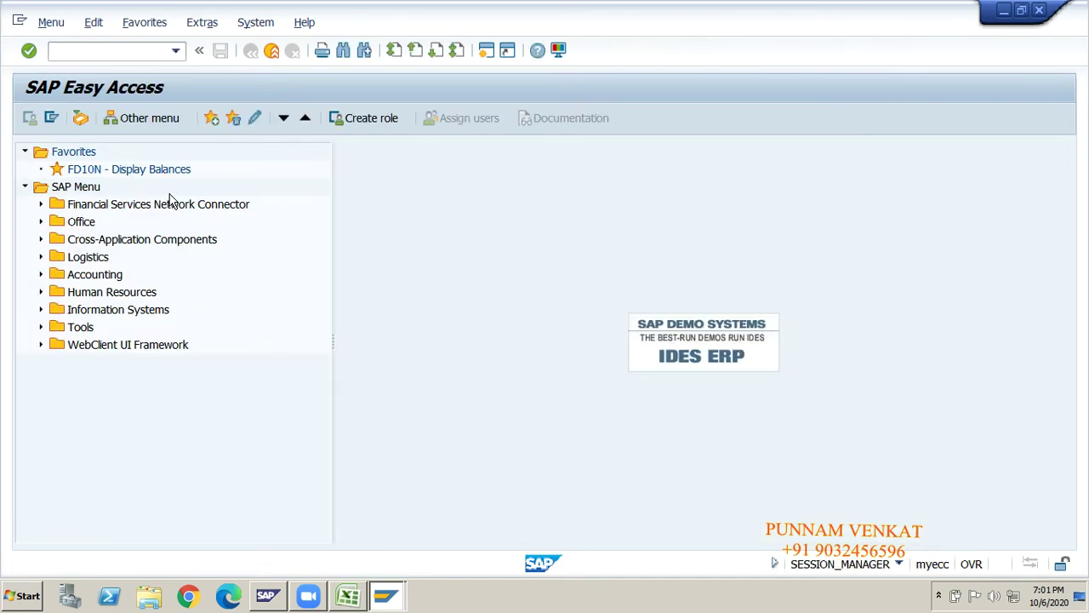
- In SAP Easy Access, expand SAP Menu > Accounting > Financial Accounting > General Ledger
key("alt+Tab")
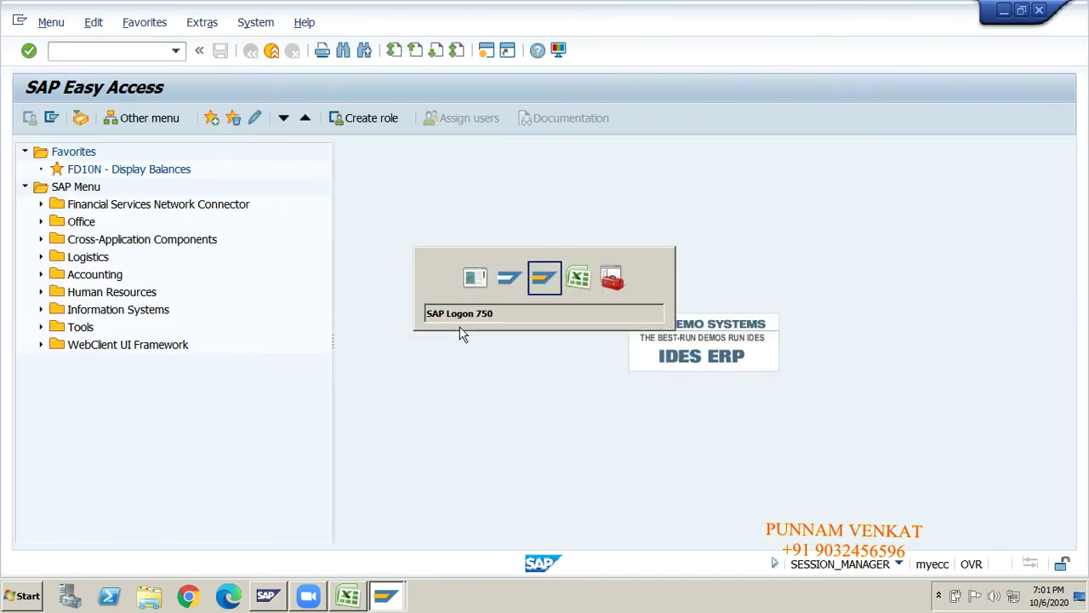
key("alt+Tab")
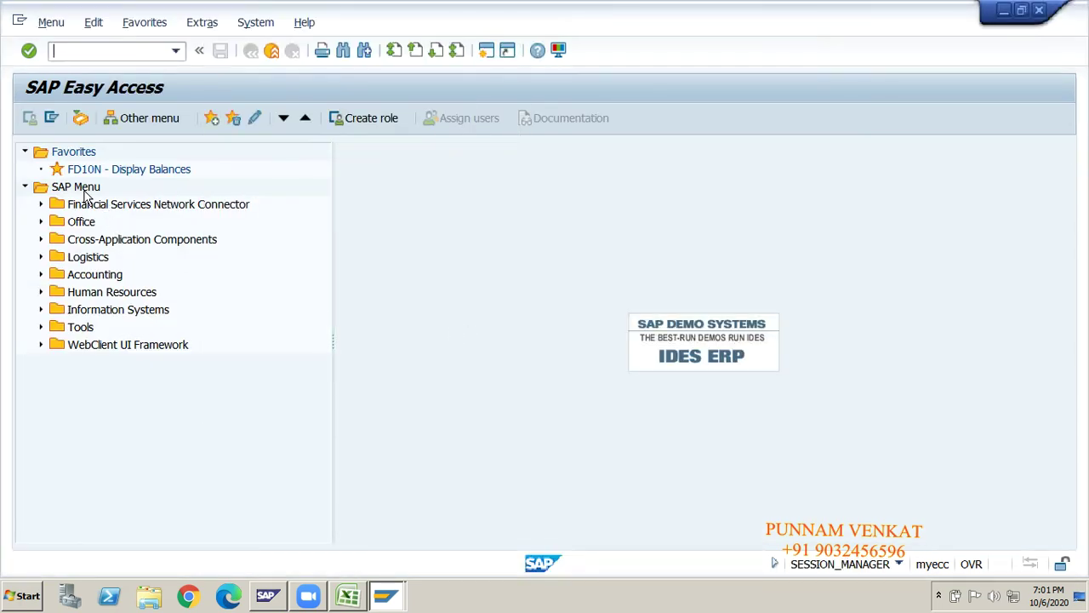
left_click(82, 189)
key("Down")
key("Down")
key("Down")
key("Down")
key("Down")
key("Right")
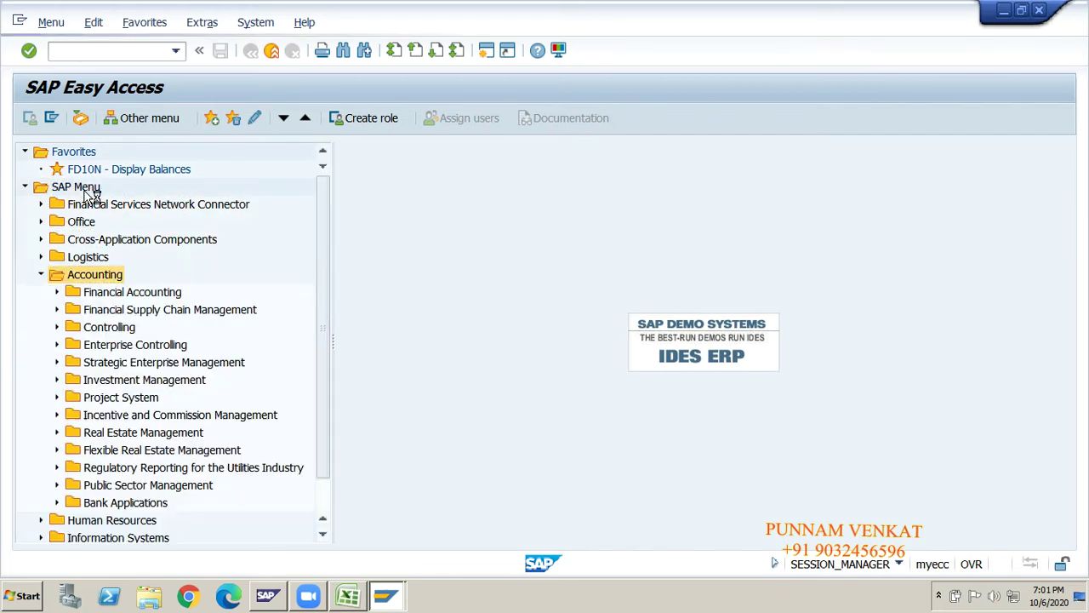
key("Down")
key("Right")
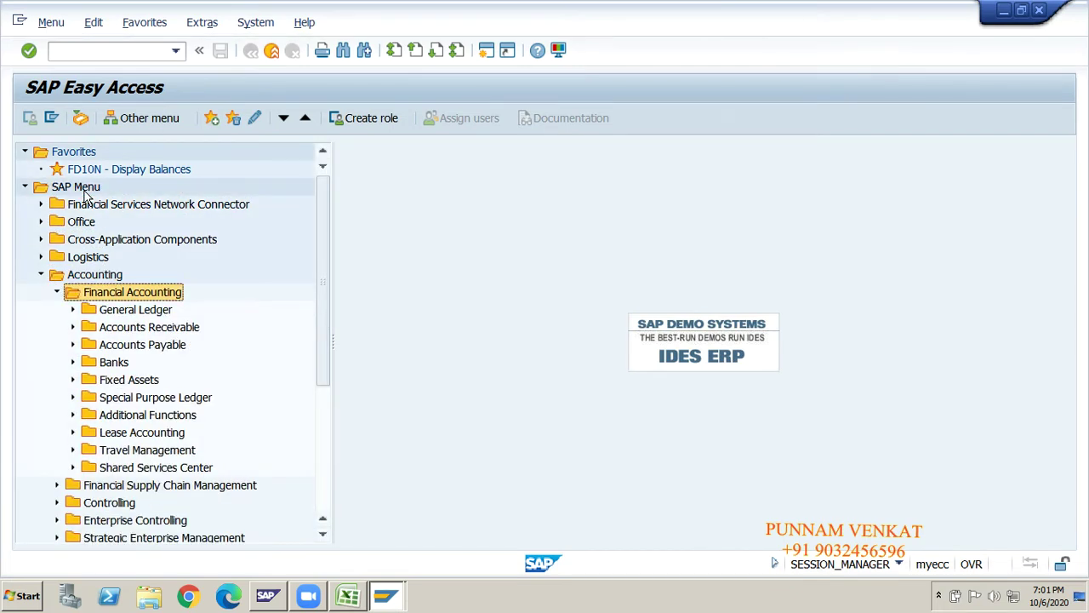
key("Down")
key("Right")
- Expand Document > Parked Documents and launch FV50 to park a G/L account document
key("Down")
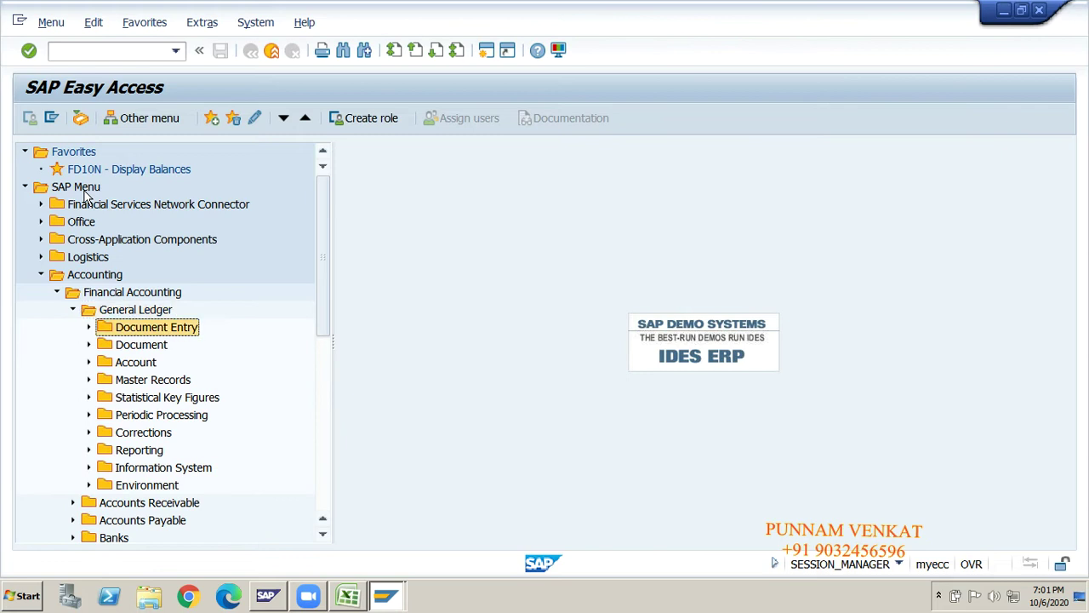
key("Down")
key("Right")
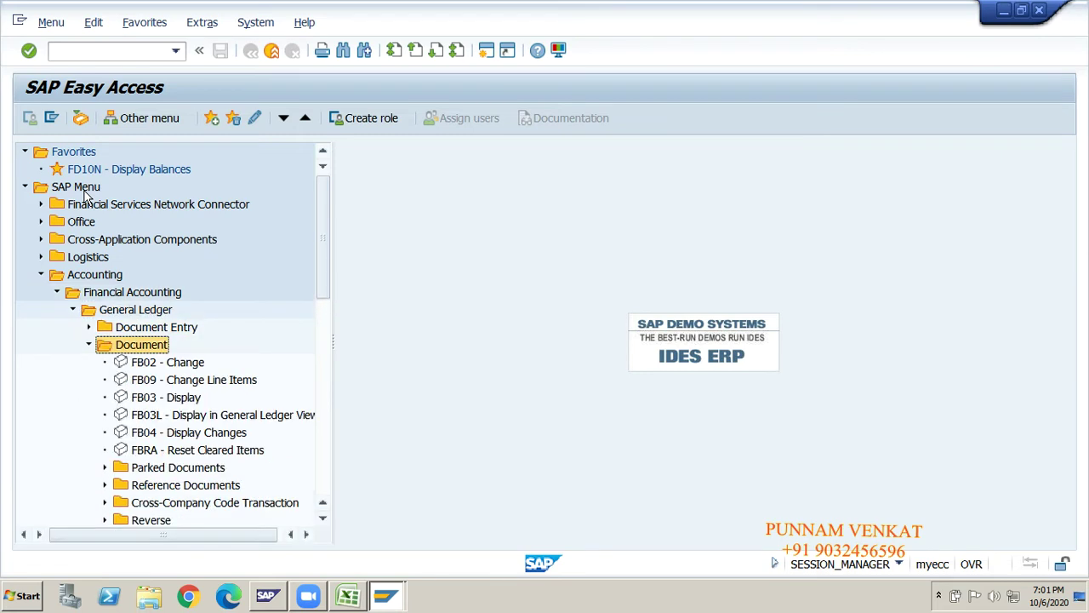
key("Down")
key("Down")
key("Down")
key("Down")
key("Down")
key("Down")
key("Down")
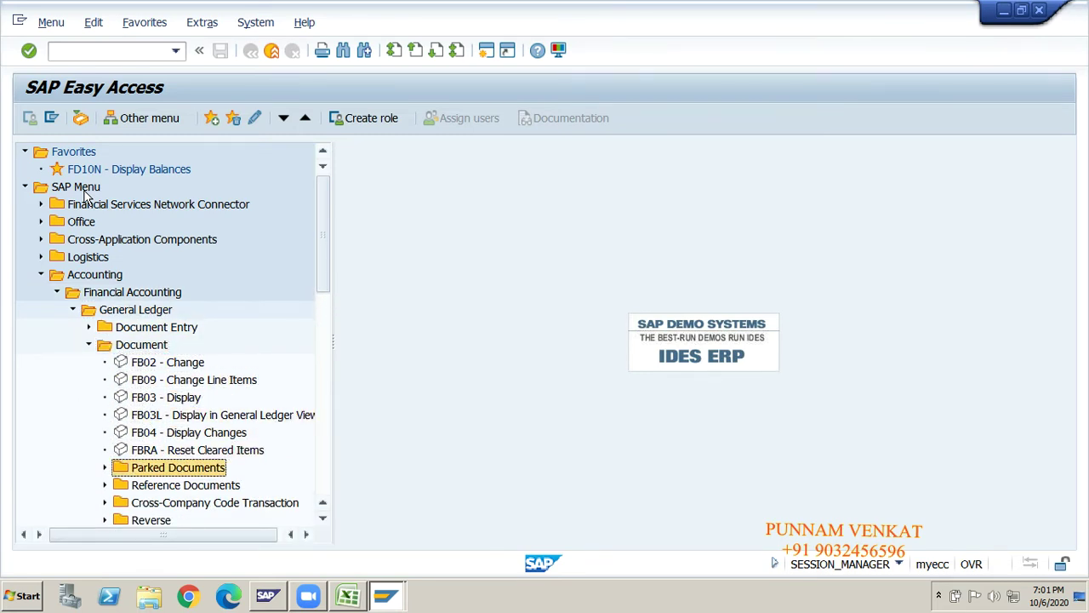
key("Right")
key("Down")
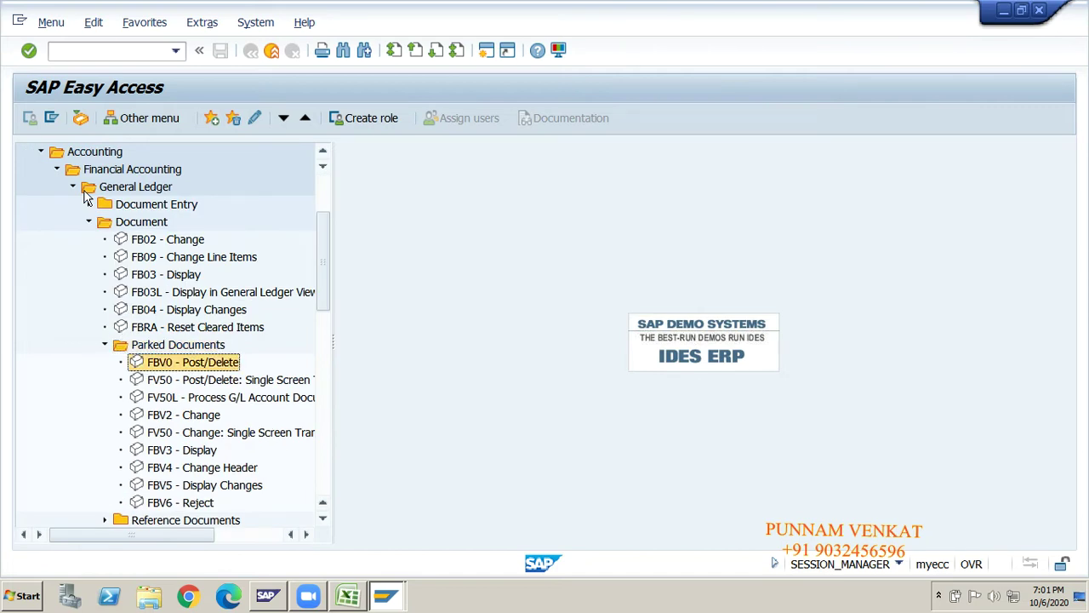
left_click(161, 383)
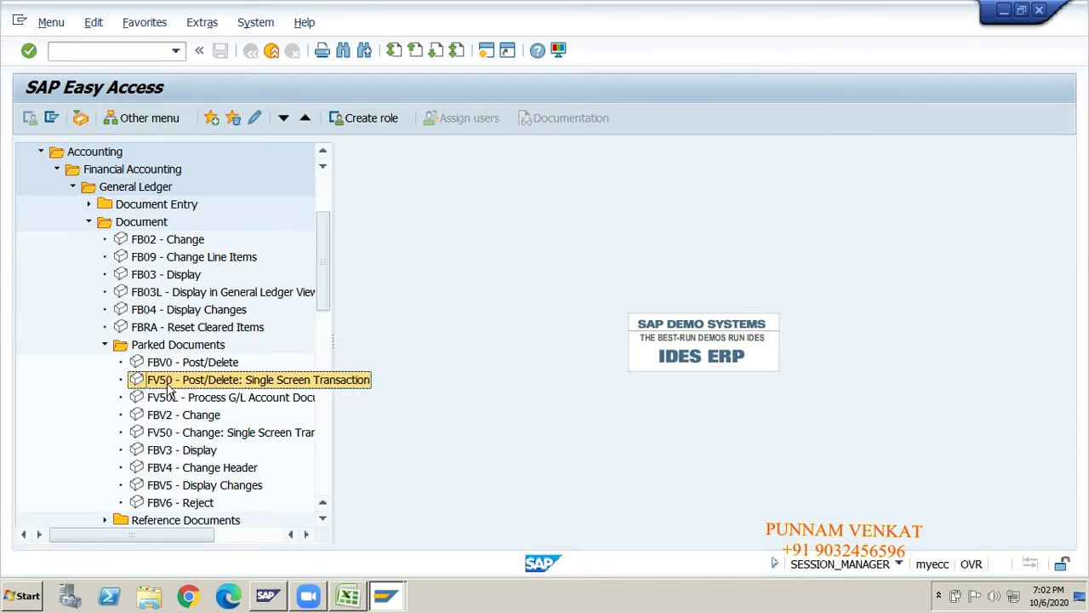
double_click(170, 383)
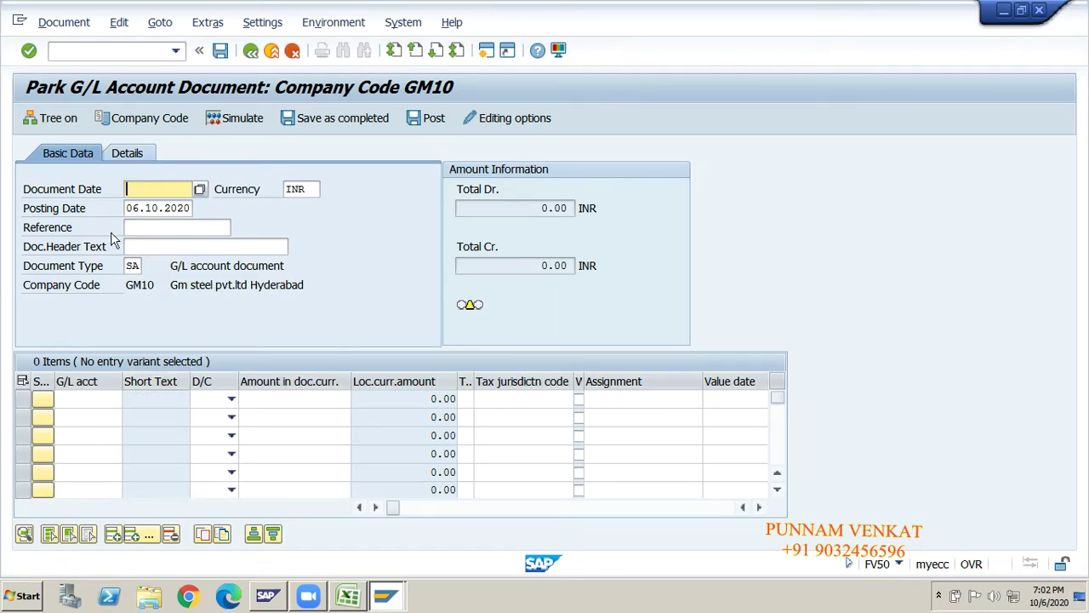
- Paste today's date as the document date and enter Reference 'park document'
key("Tab")
key("Tab")
key("Tab")
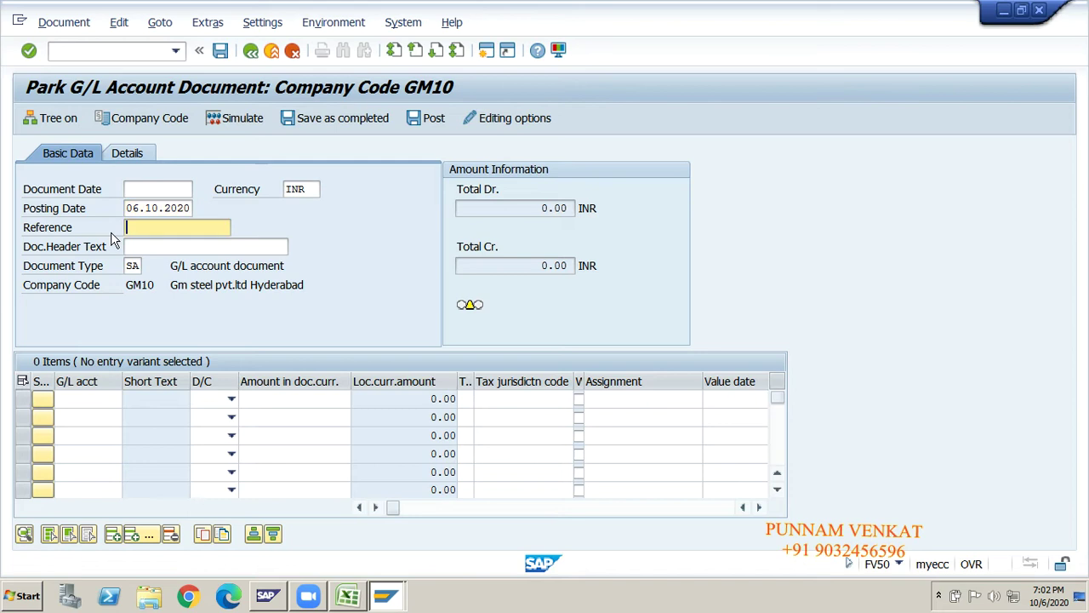
key("shift+Tab")
key("shift+End")
key("ctrl+c")
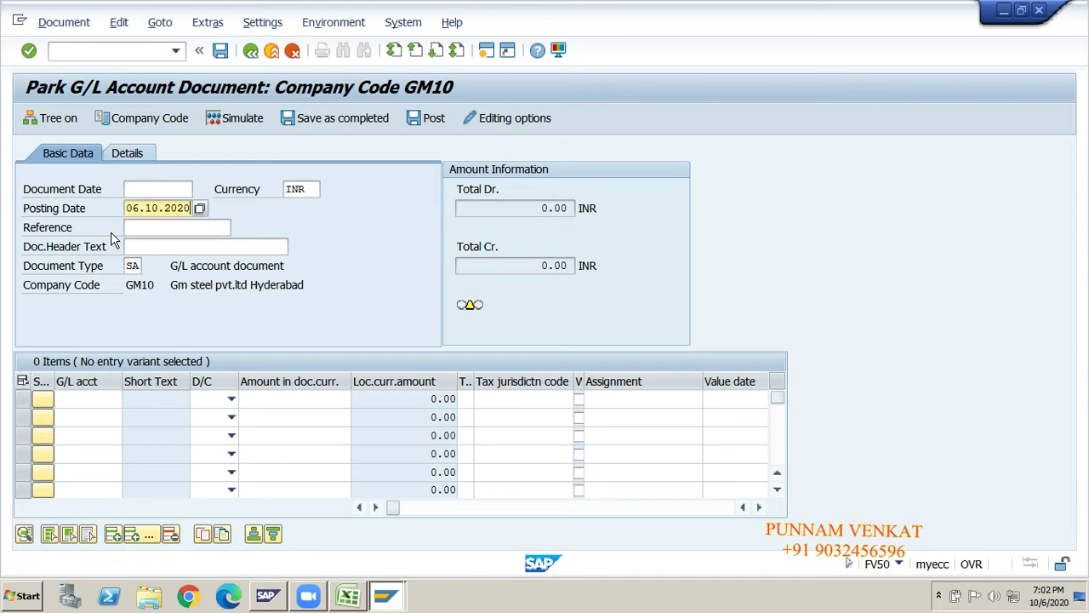
key("shift+Tab")
key("ctrl+v")
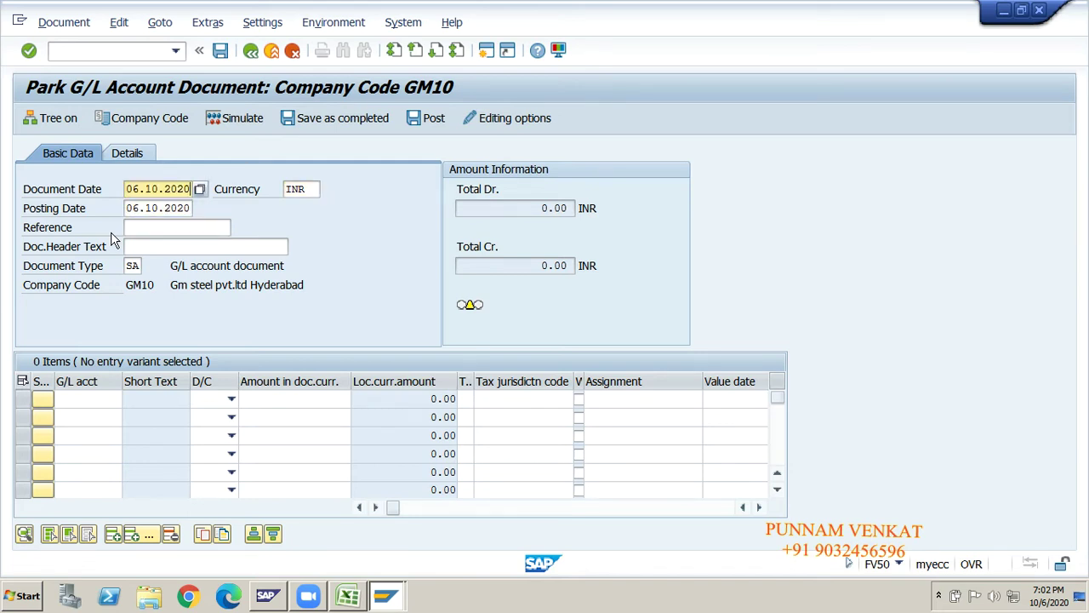
key("Tab")
key("Tab")
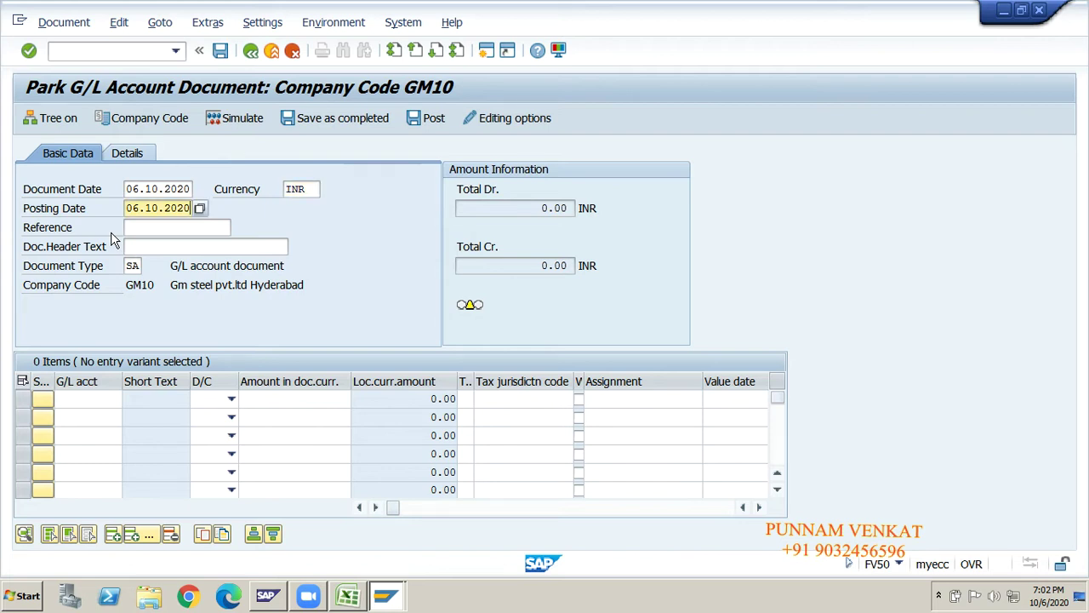
key("Tab")
type("par")
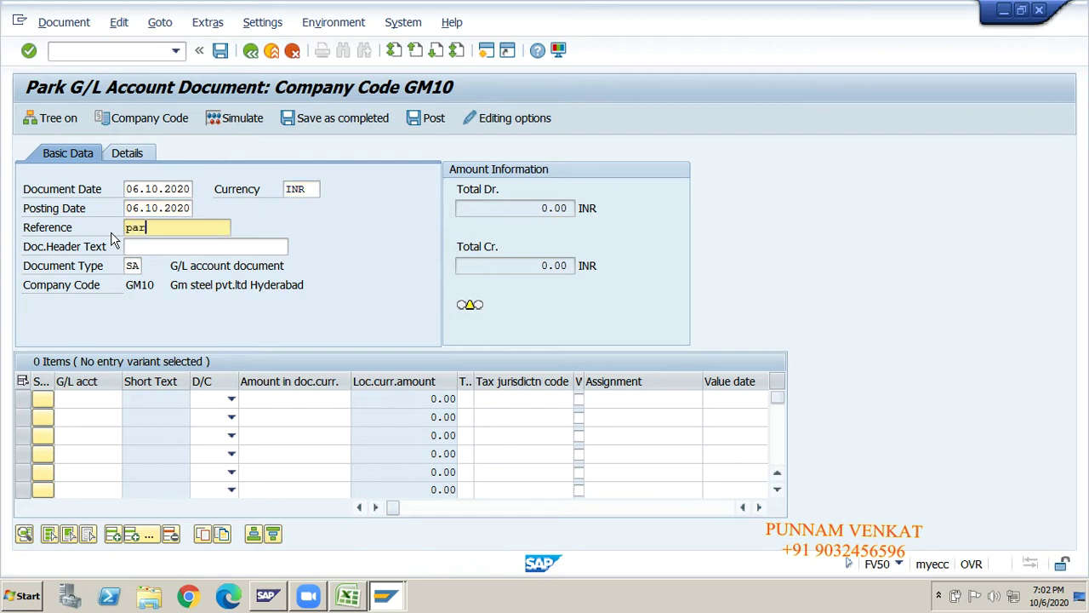
type("k document")
key("BackSpace")
key("BackSpace")
key("BackSpace")
type("ent")
key("Tab")
key("Tab")
key("Tab")
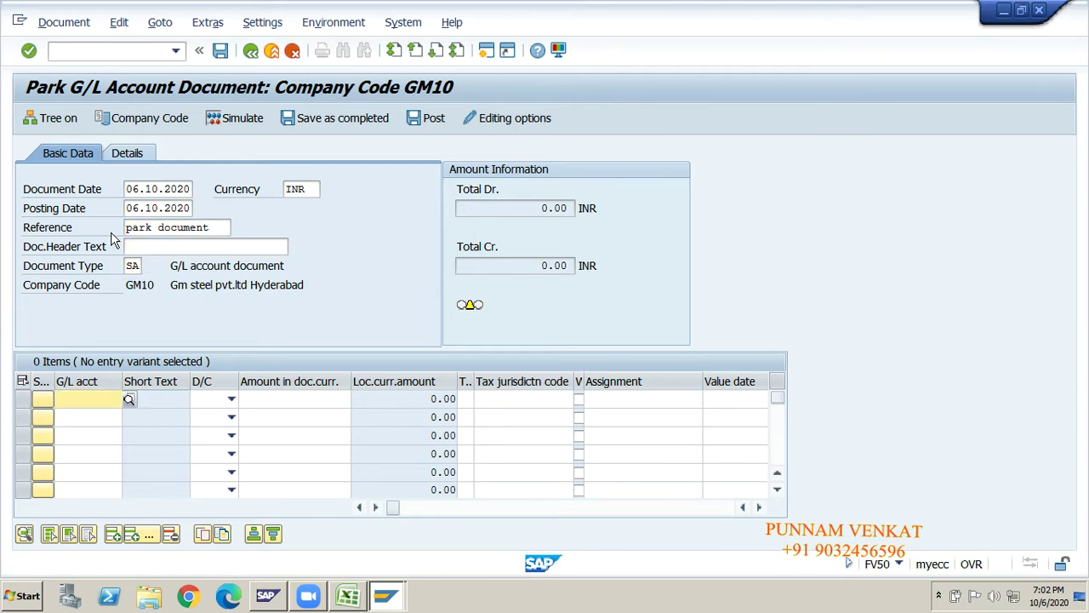
- Check the Rent A/c Dr and To cash posting notes in the Excel worksheet
key("alt+Tab")
key("alt+Tab")
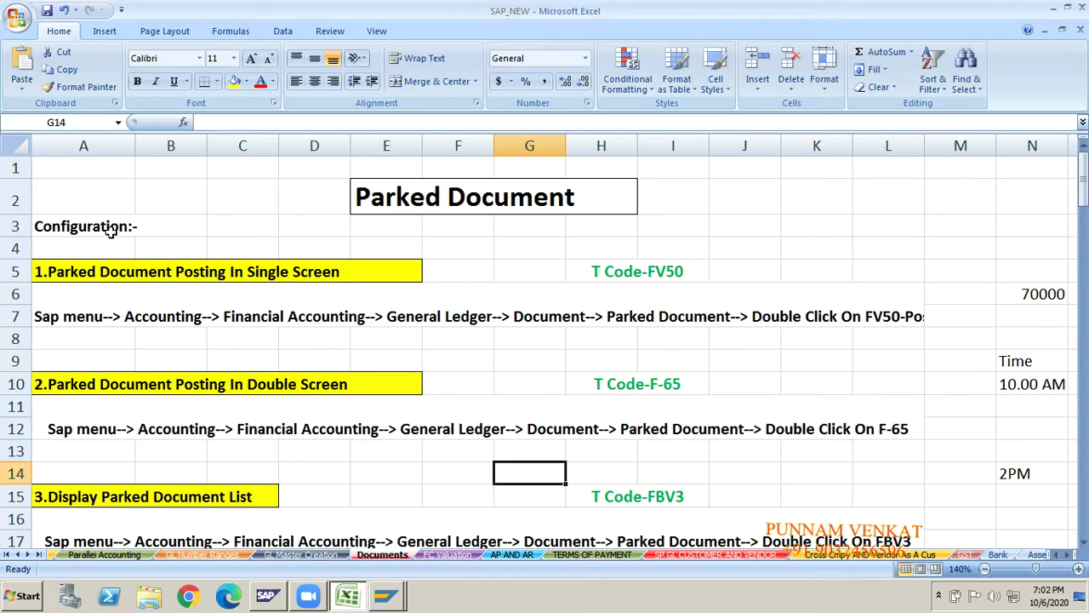
left_click(508, 246)
key("Right")
key("Right")
key("Right")
key("Right")
key("Right")
key("Right")
key("Right")
key("Right")
key("Right")
key("Right")
key("Right")
key("Right")
key("Right")
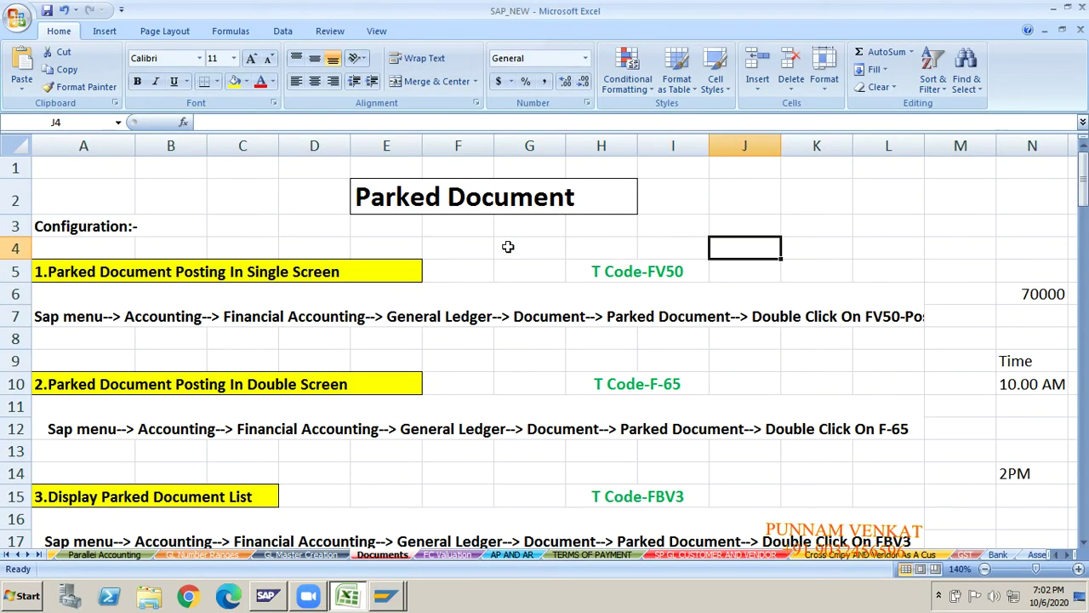
left_click(700, 380)
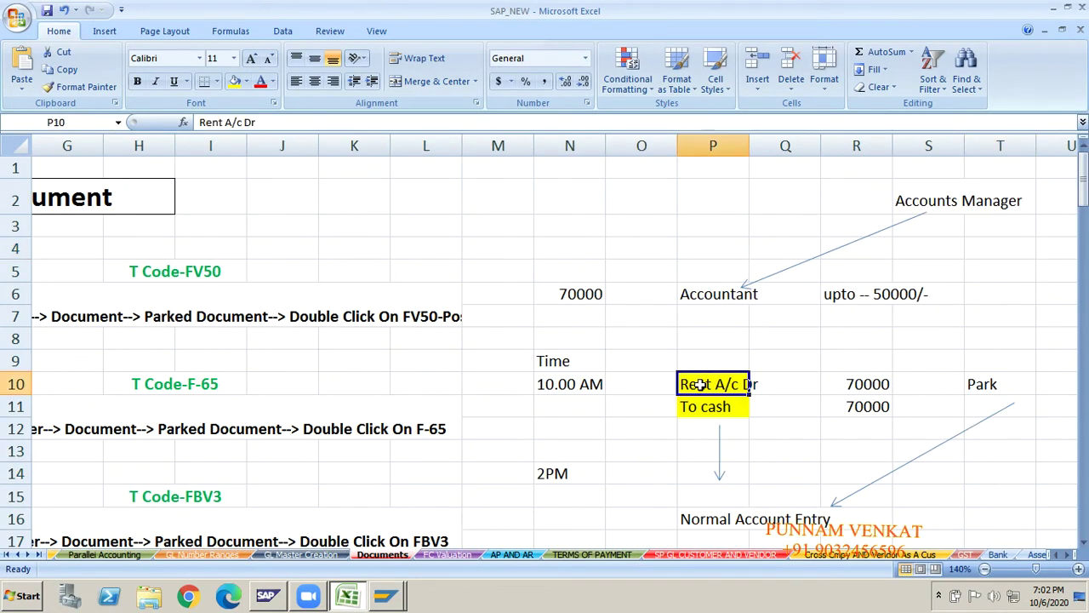
left_click(701, 406)
key("alt+Tab")
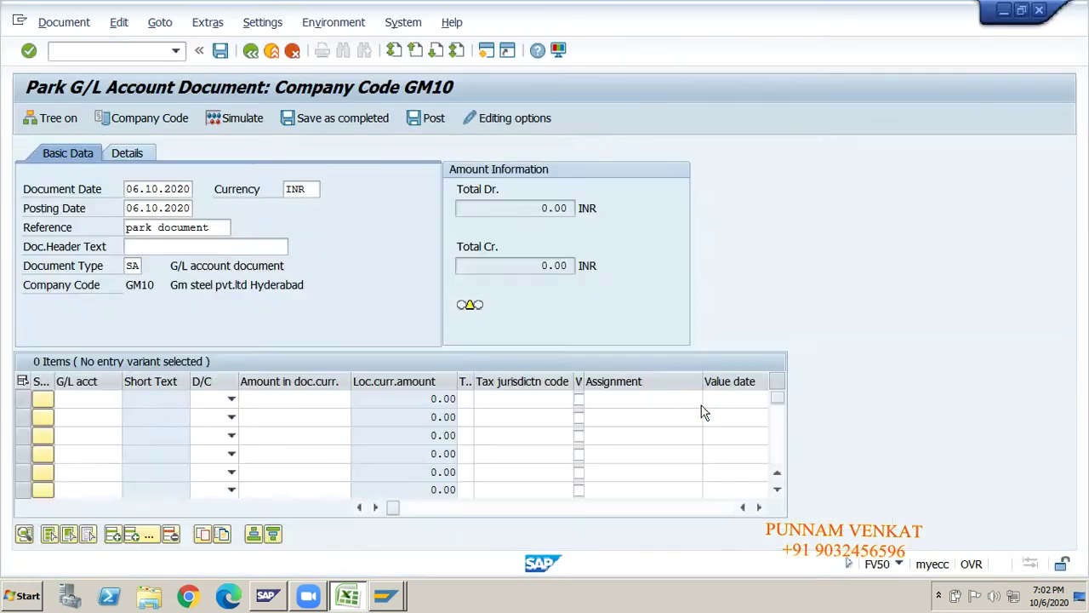
- Enter G/L account 440002 on line one and 220000 Cash Account on line two
type("44")
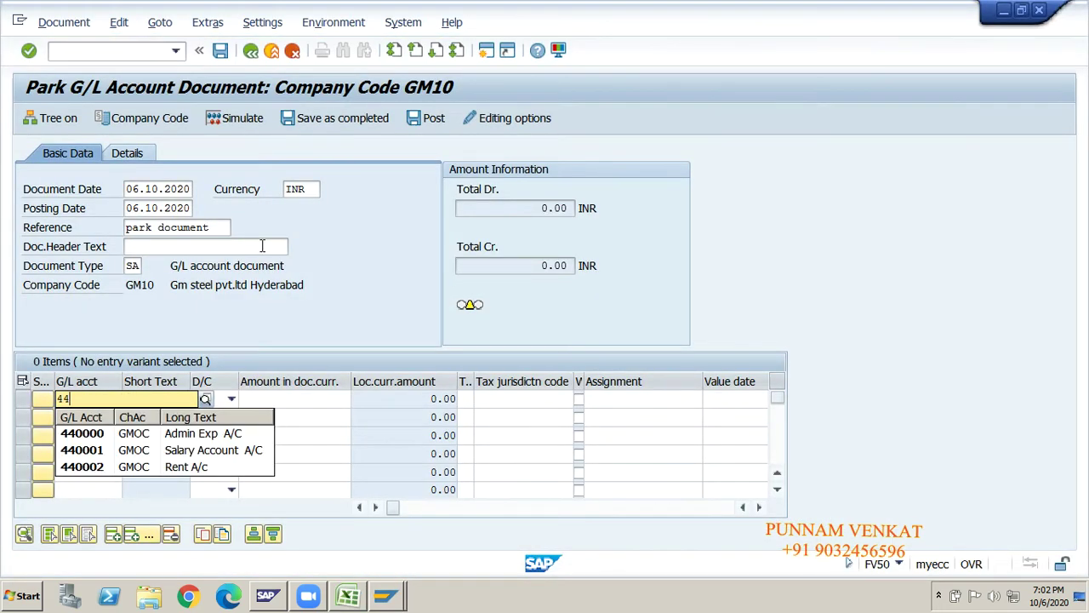
left_click(91, 474)
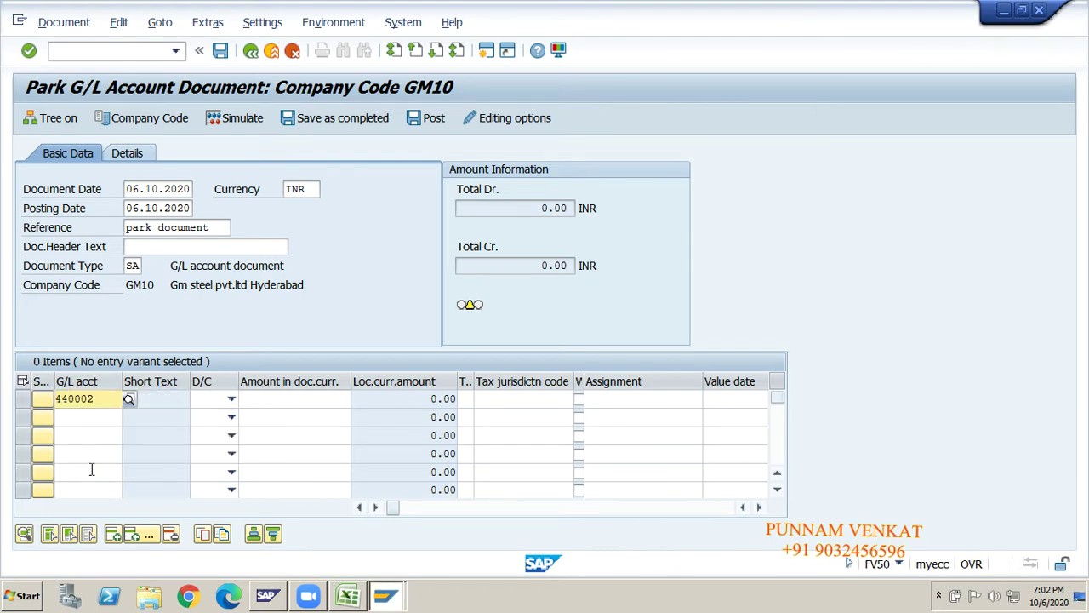
left_click(87, 417)
type("22")
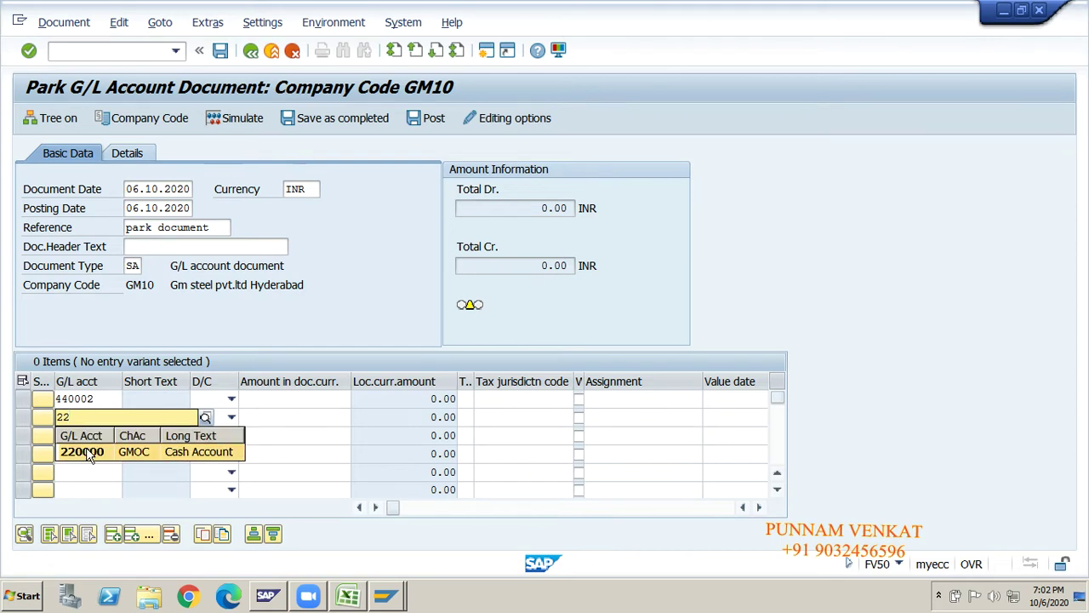
left_click(85, 452)
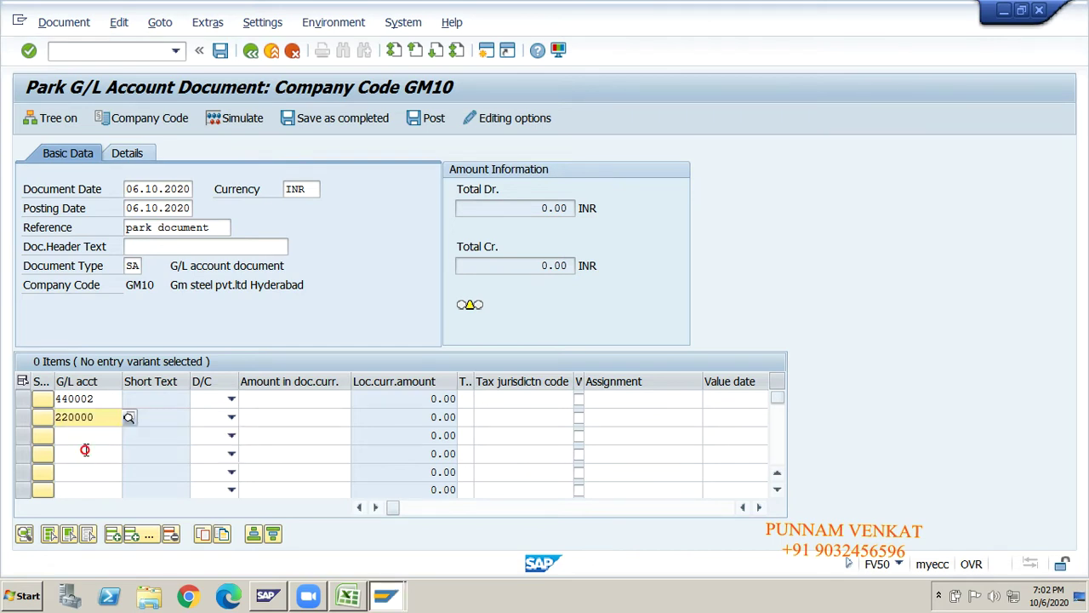
- Mark line one as Debit and line two as Credit, each for 70000
left_click(230, 405)
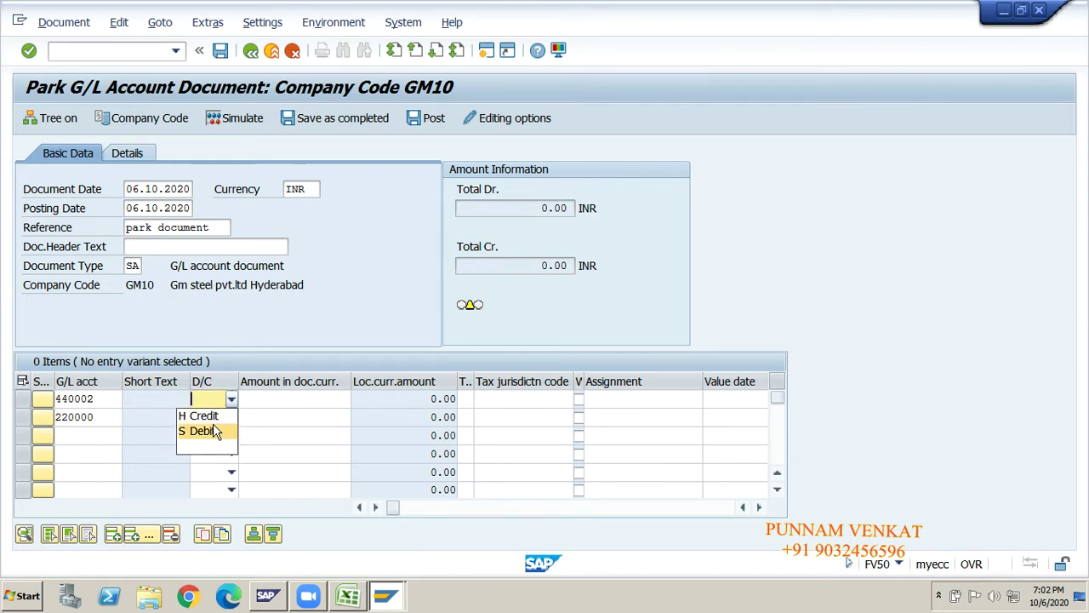
left_click(212, 425)
left_click(231, 420)
left_click(219, 431)
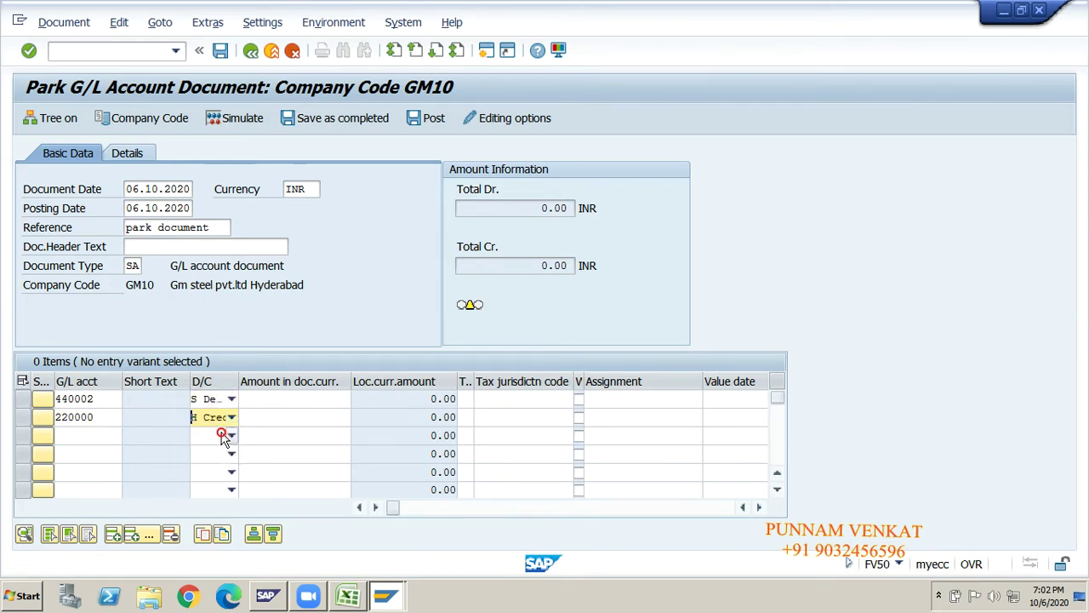
left_click(265, 403)
type("70000")
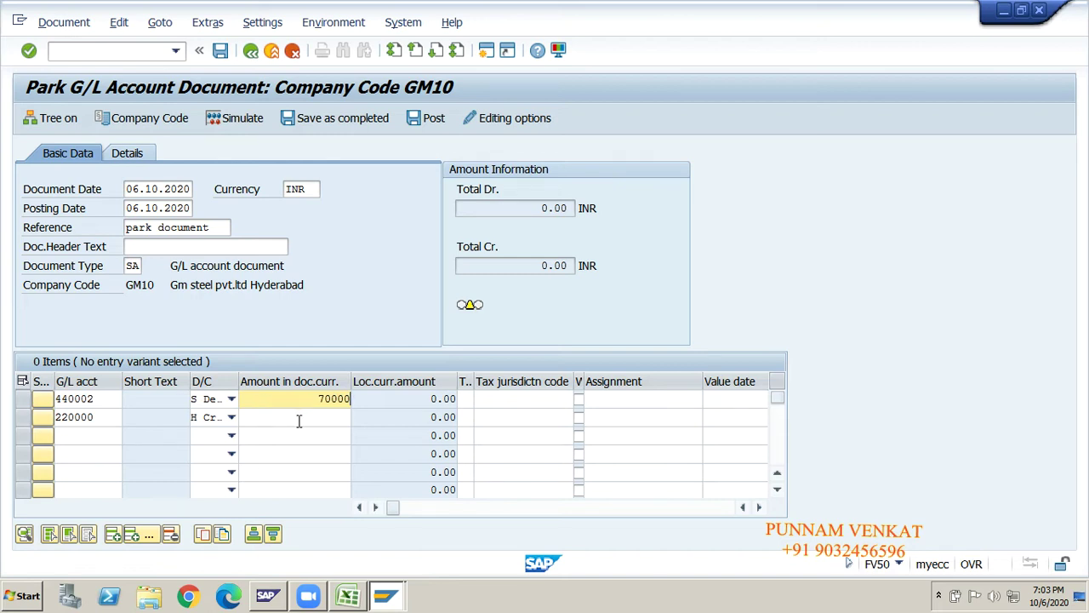
left_click(299, 420)
type("700")
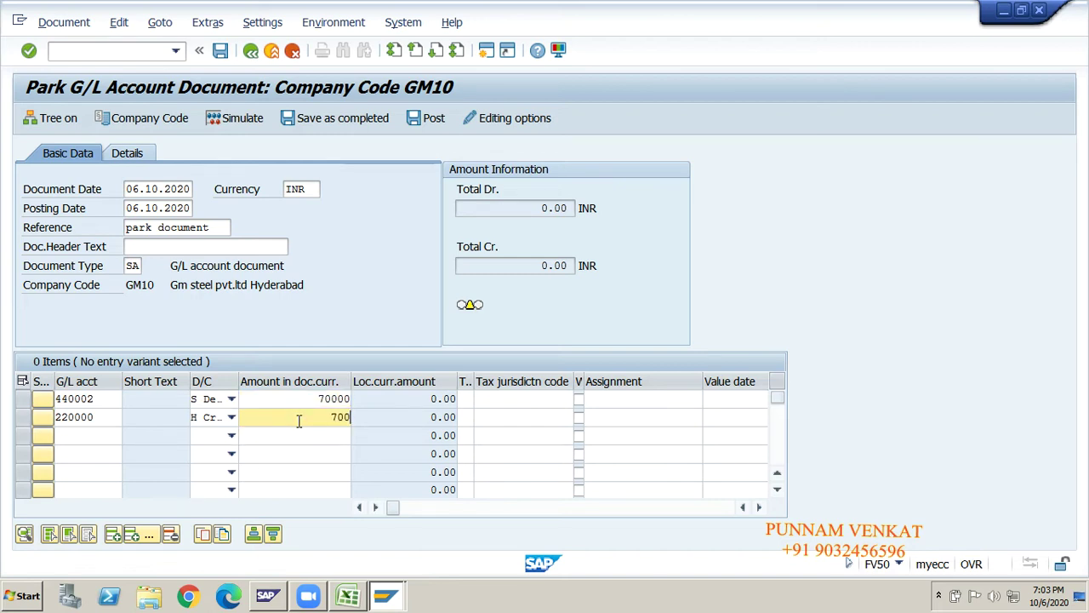
type("00")
- Set business area GMHY and profit center GM100 on the first line item
left_click(303, 398)
key("Tab")
key("Tab")
key("Tab")
key("Tab")
key("Tab")
key("Tab")
key("Tab")
key("Tab")
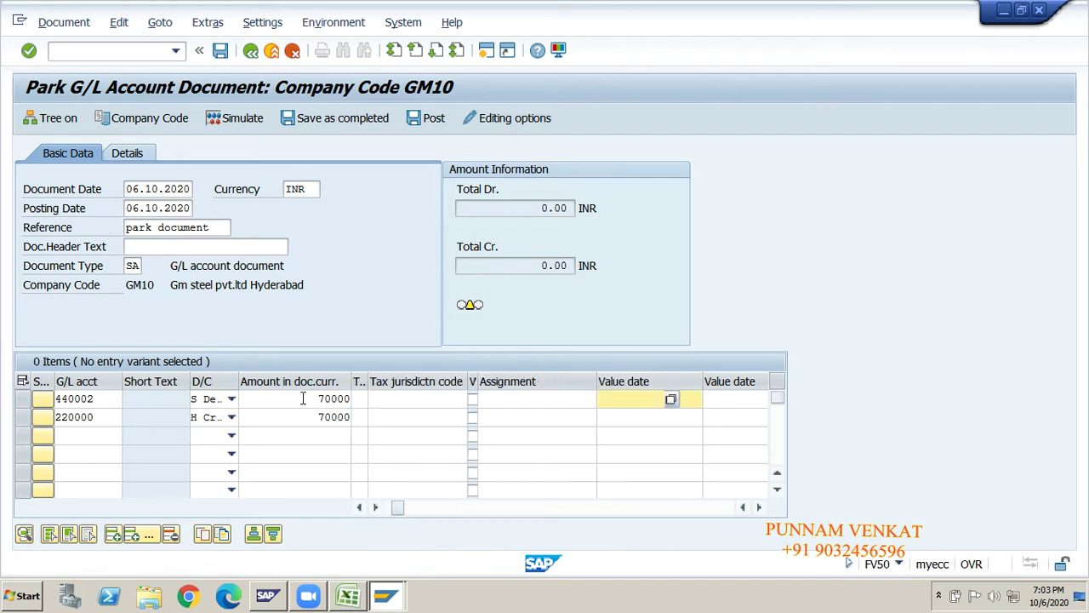
key("Tab")
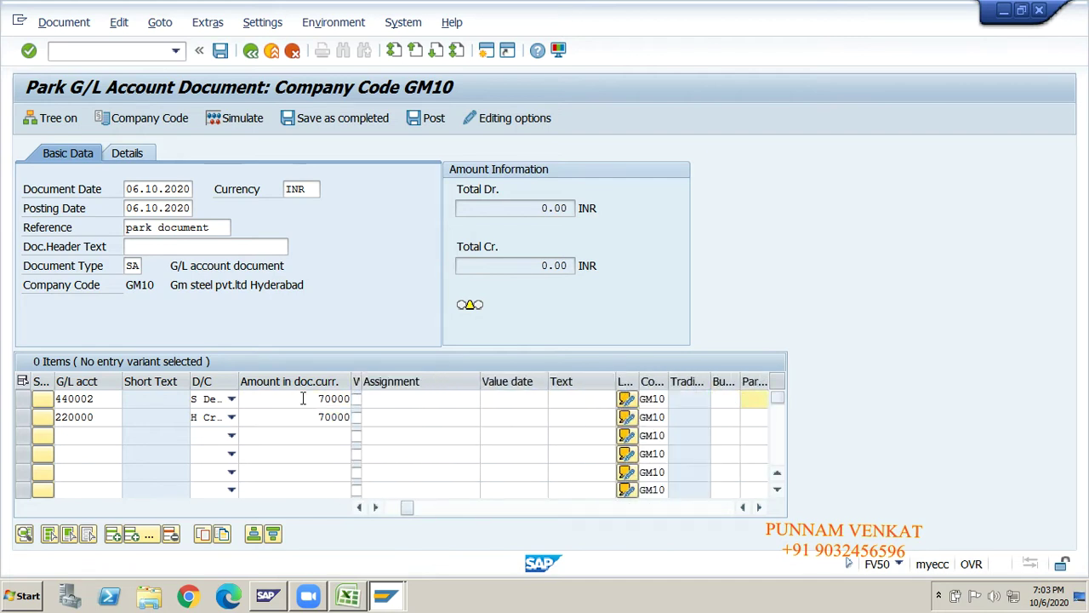
key("Down")
key("Tab")
key("Tab")
key("Tab")
key("Tab")
key("Tab")
key("Tab")
key("Tab")
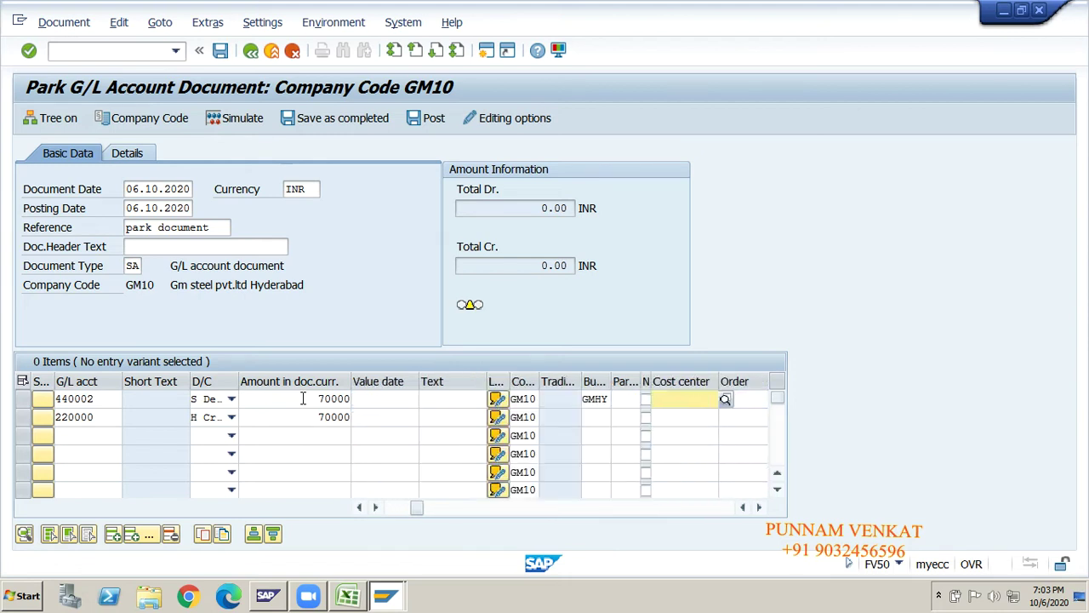
key("Tab")
key("Tab")
key("Tab")
key("Tab")
key("Tab")
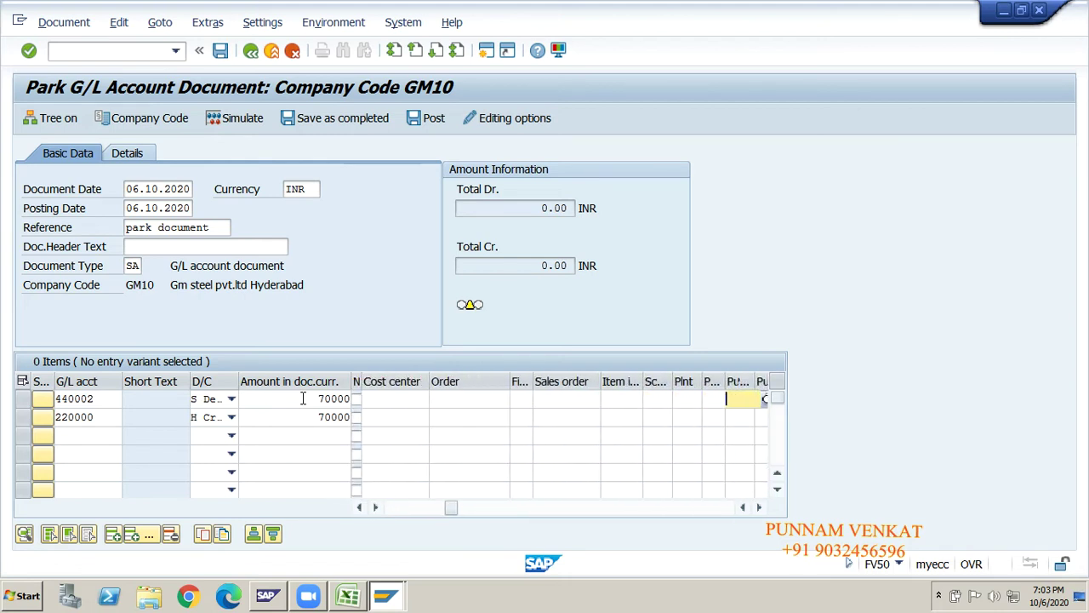
key("Down")
key("Tab")
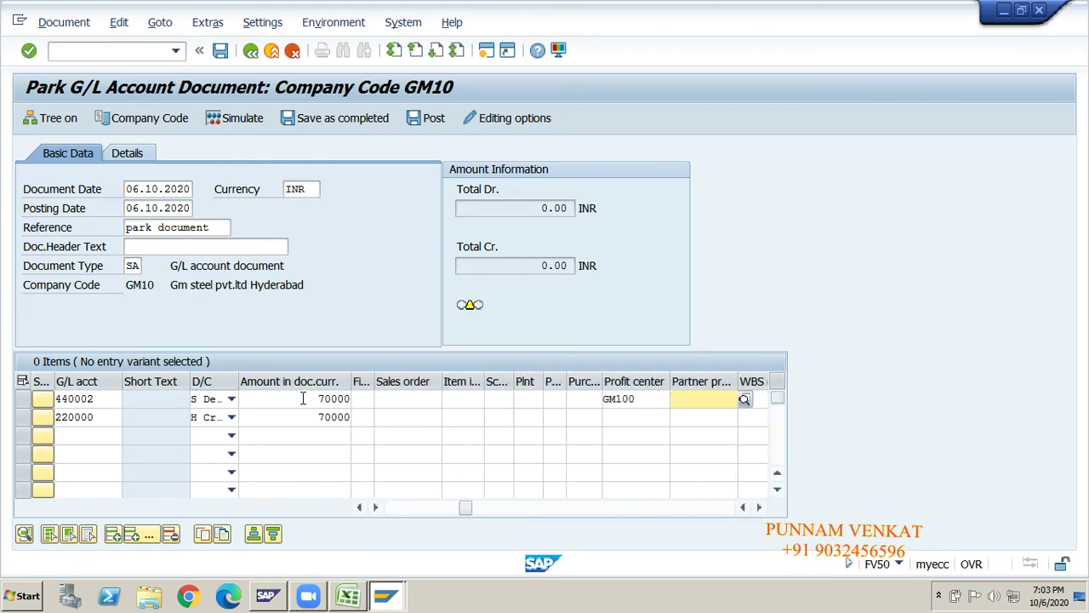
key("shift+Tab")
key("shift+Tab")
key("shift+Tab")
key("shift+Tab")
key("shift+Tab")
key("shift+Tab")
key("shift+Tab")
key("shift+Tab")
key("shift+Tab")
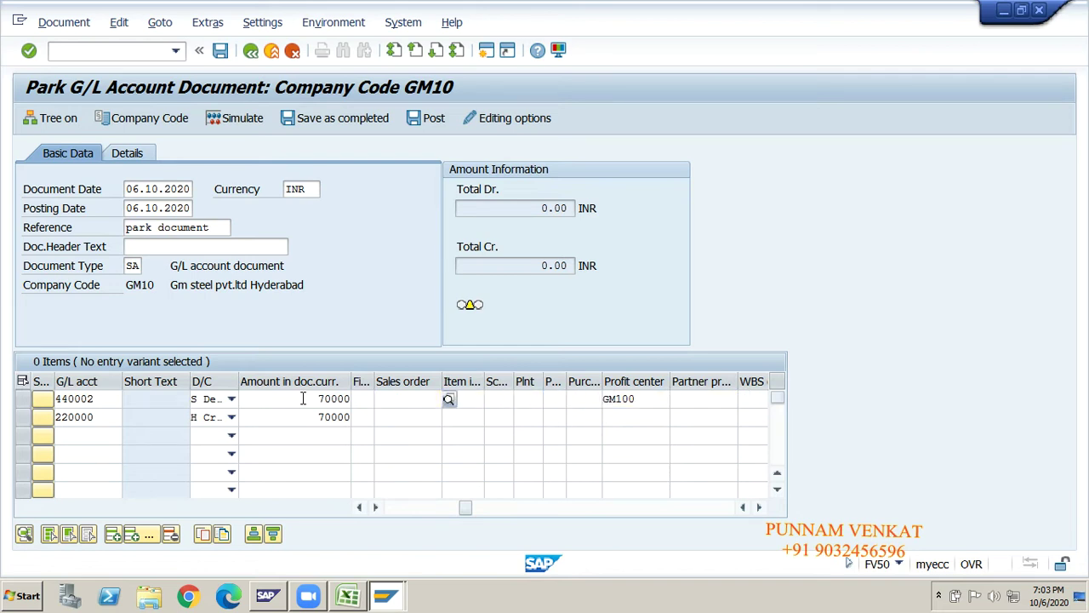
key("shift+Tab")
key("shift+Tab")
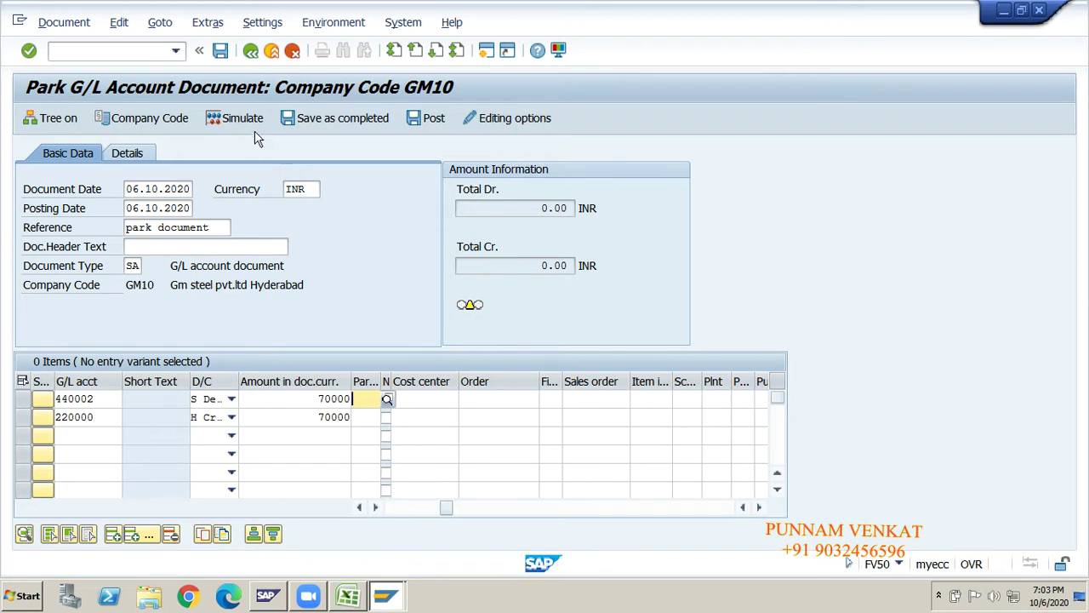
left_click(250, 122)
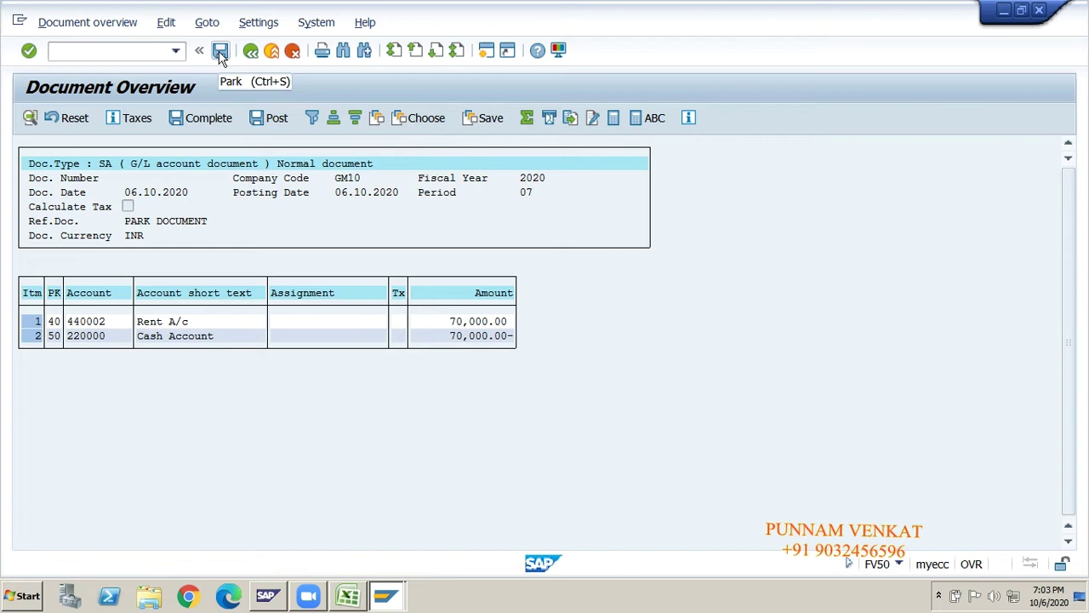
left_click(219, 53)
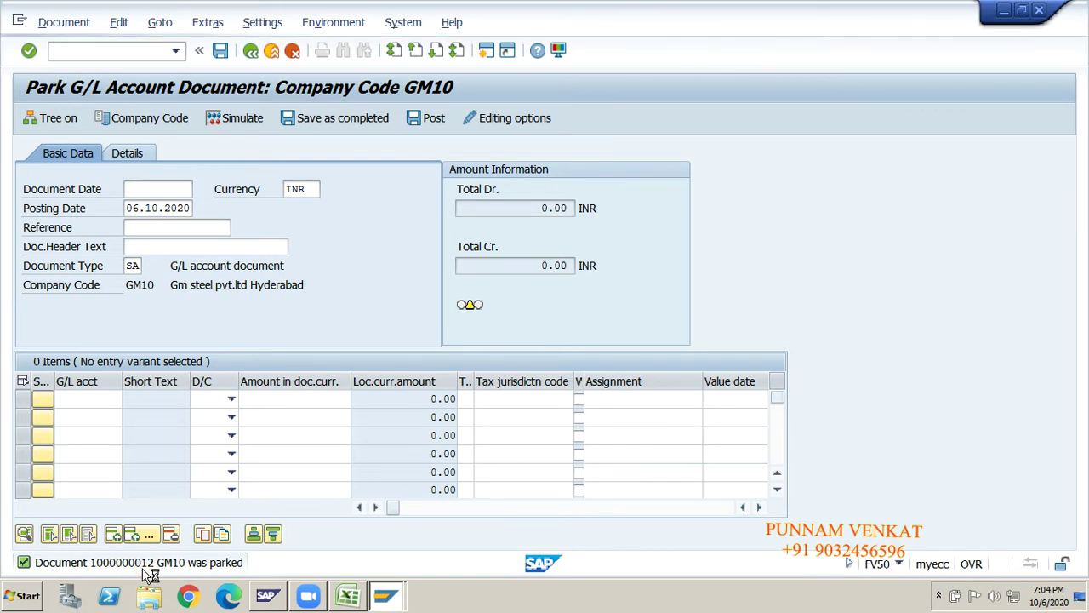
left_click(144, 564)
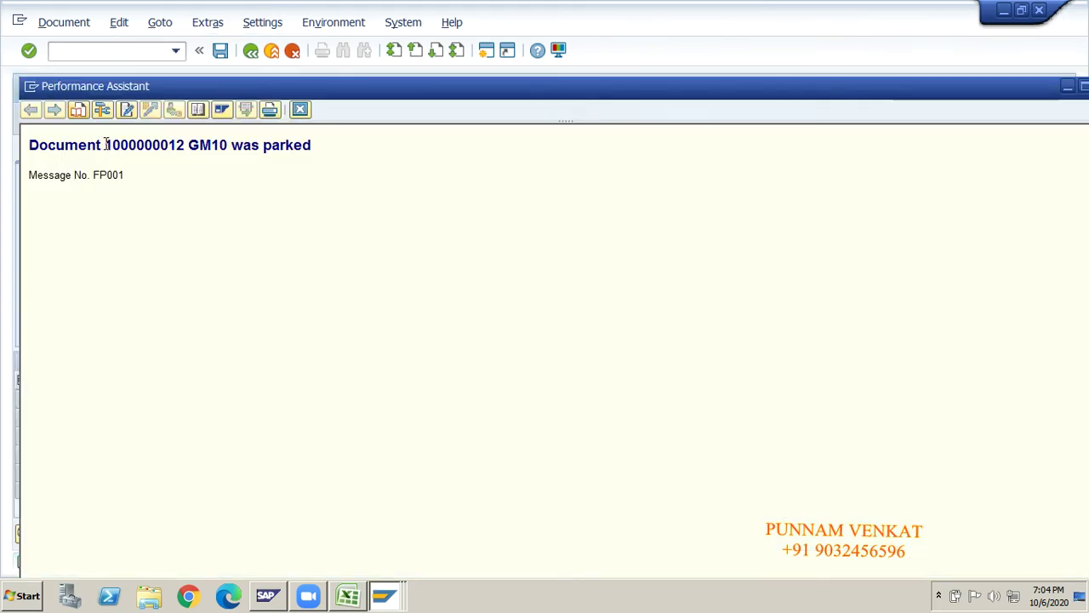
left_click_drag(103, 145, 184, 151)
key("ctrl+c")
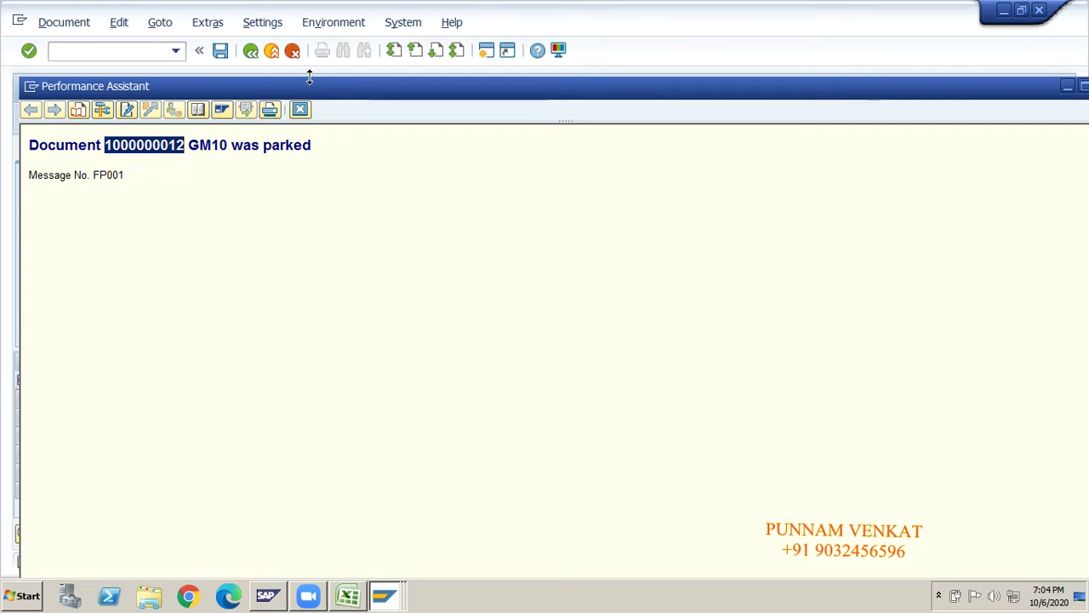
left_click_drag(269, 75, 255, 80)
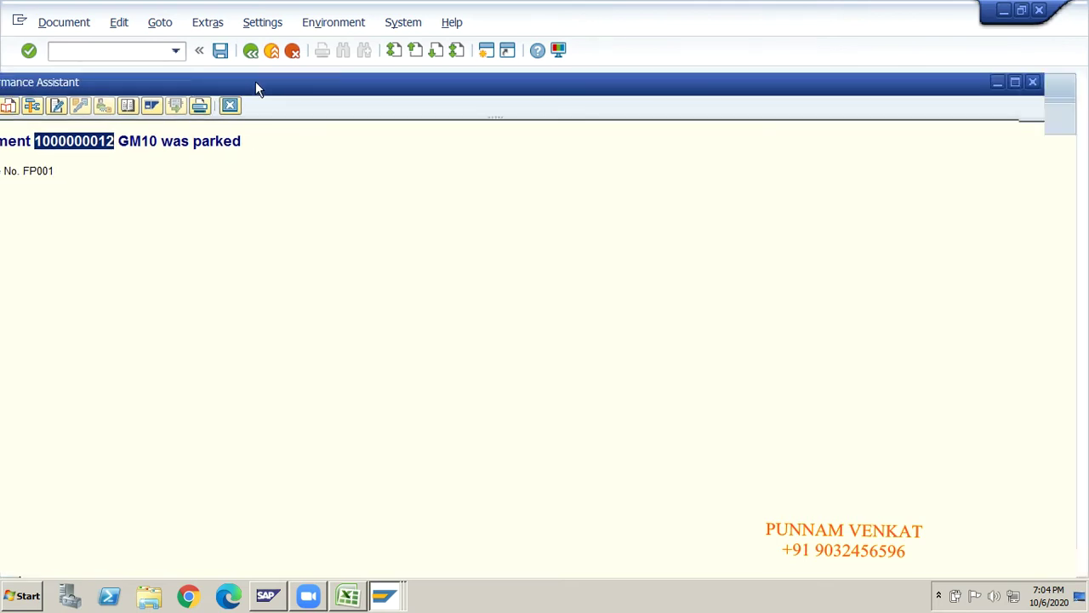
left_click(1035, 84)
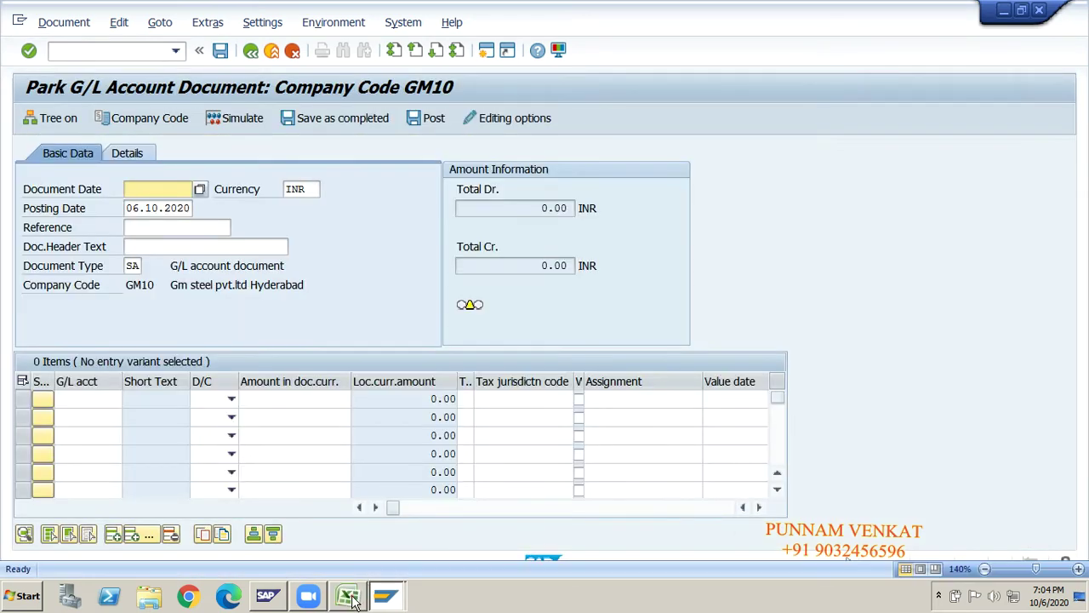
left_click(348, 596)
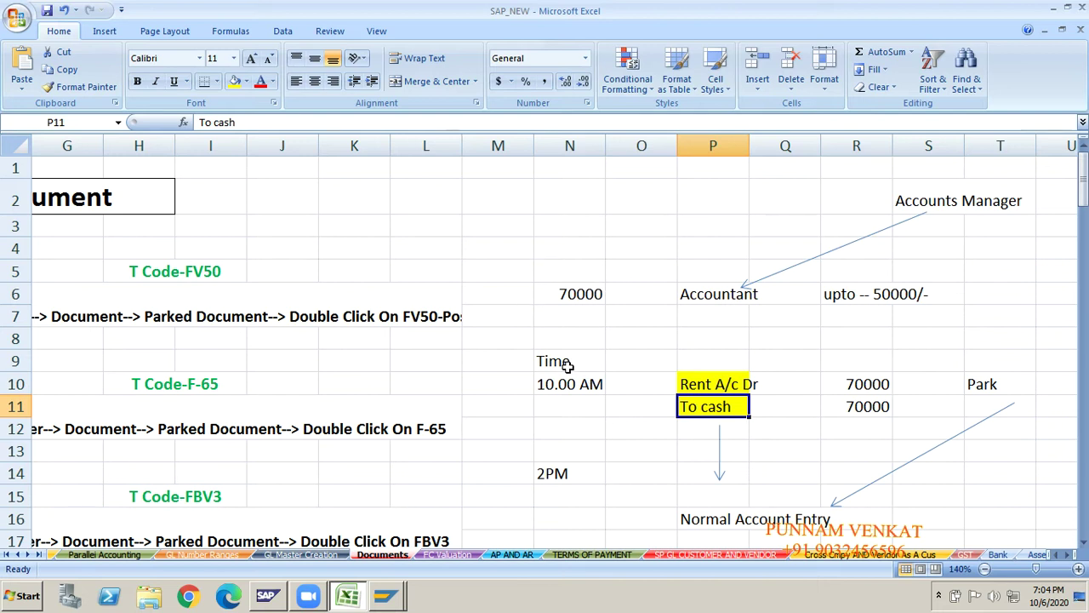
left_click(566, 364)
key("shift+Down")
key("shift+Down")
key("Delete")
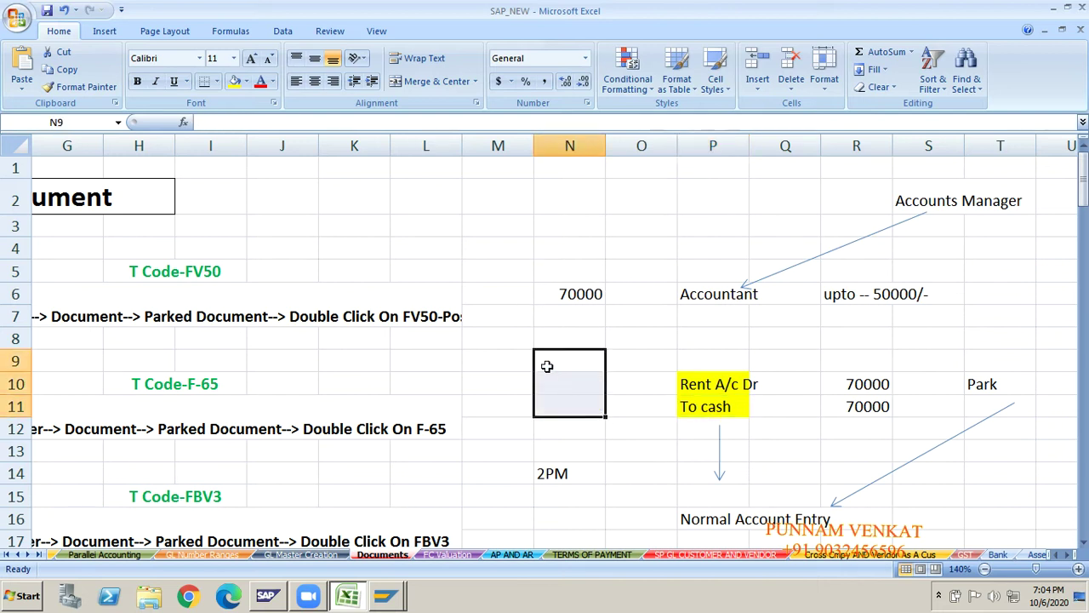
left_click(500, 364)
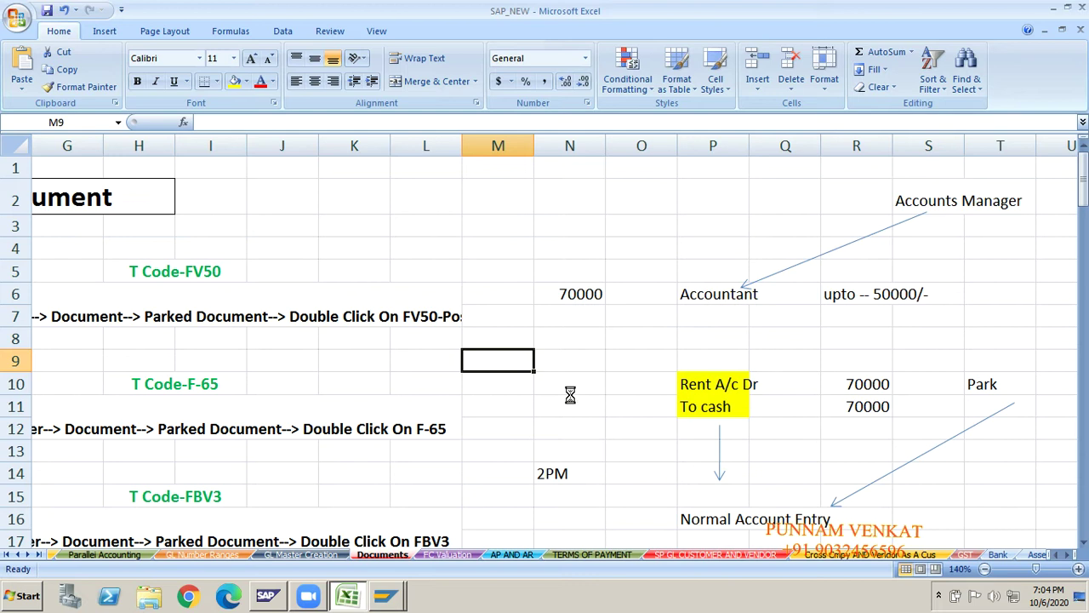
key("ctrl+v")
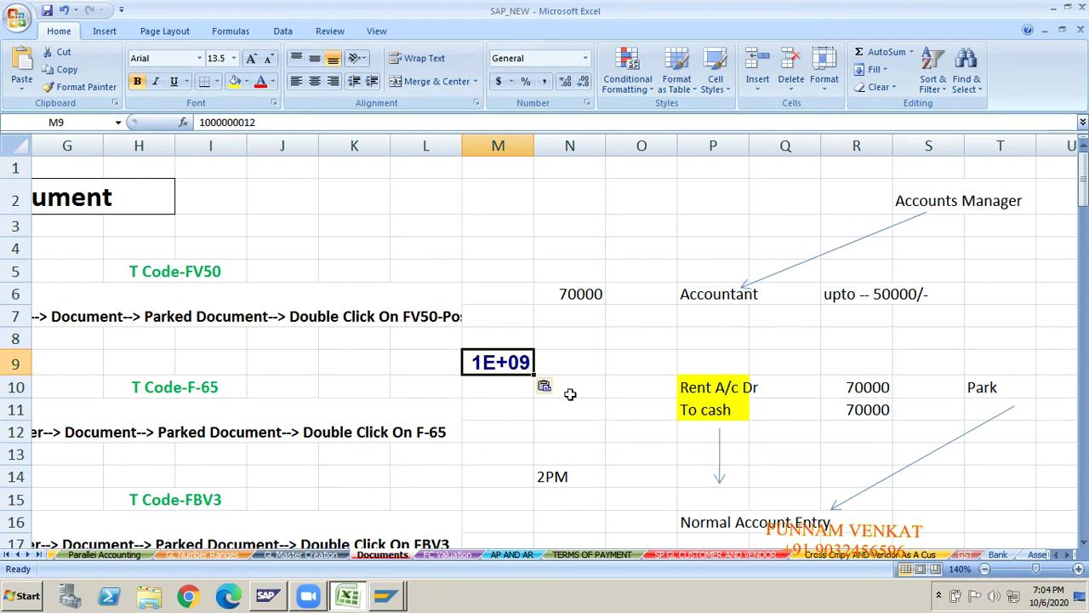
left_click(628, 360)
key("shift+Left")
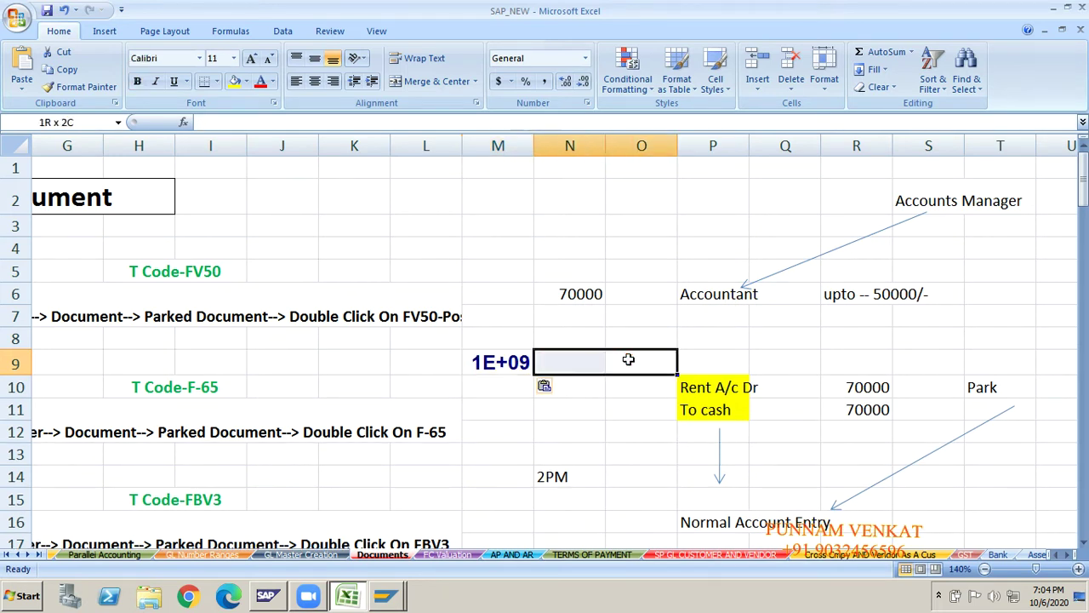
key("shift+Left")
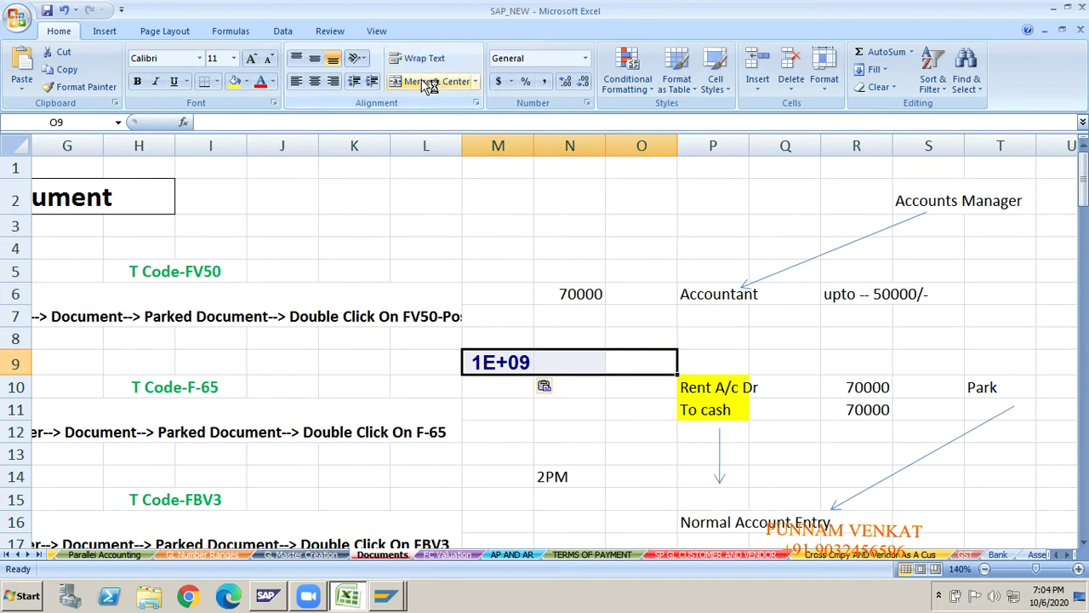
left_click(430, 86)
left_click(516, 404)
key("alt+Tab")
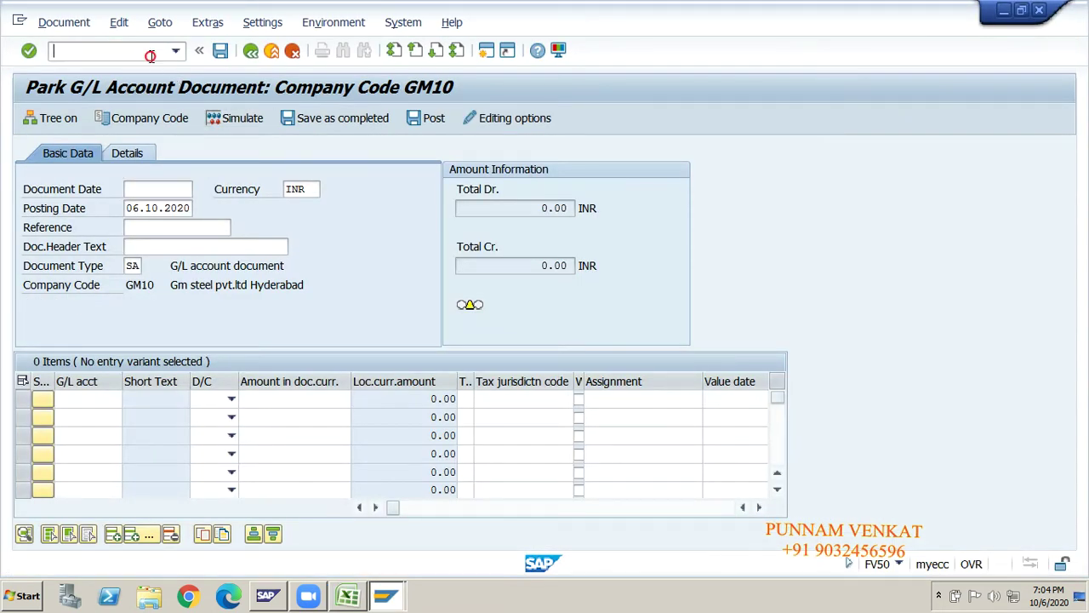
- Open FB03 Display Document with company code GM10 and fiscal year 2020
key("Return")
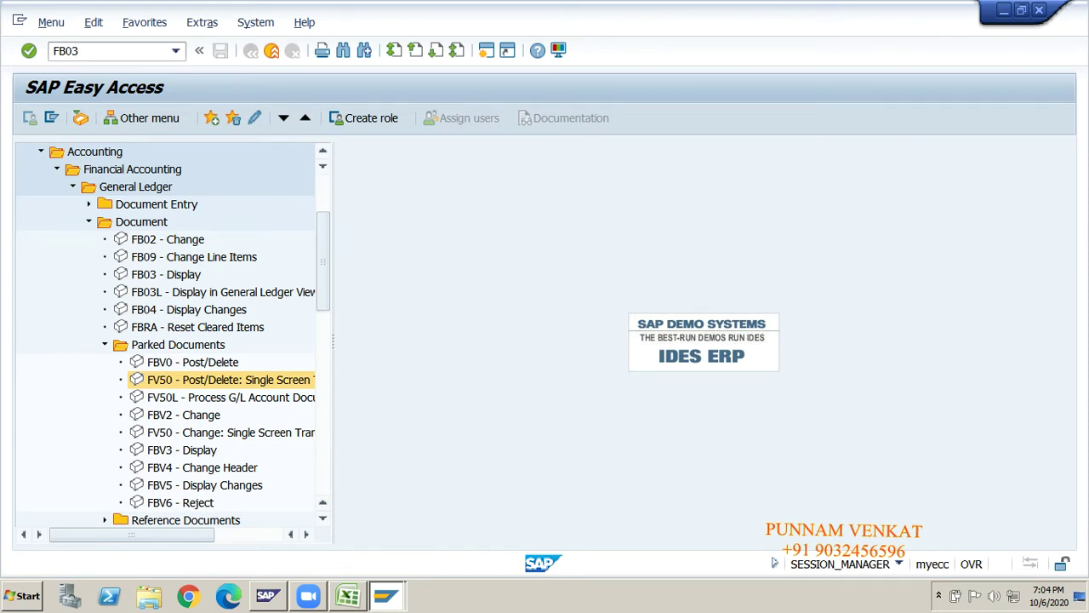
type("FB03")
key("Return")
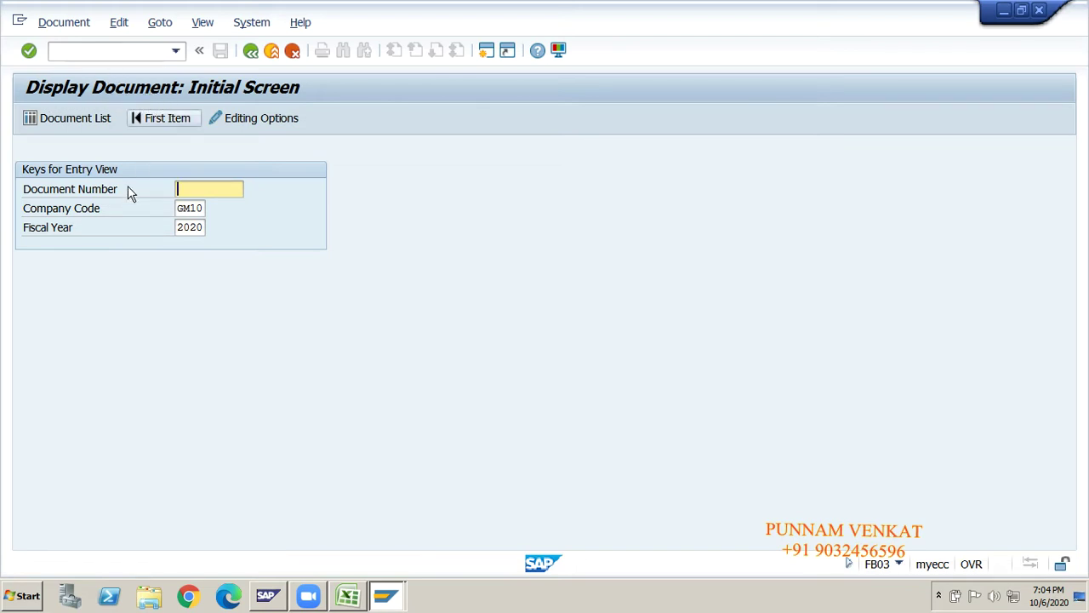
left_click(186, 211)
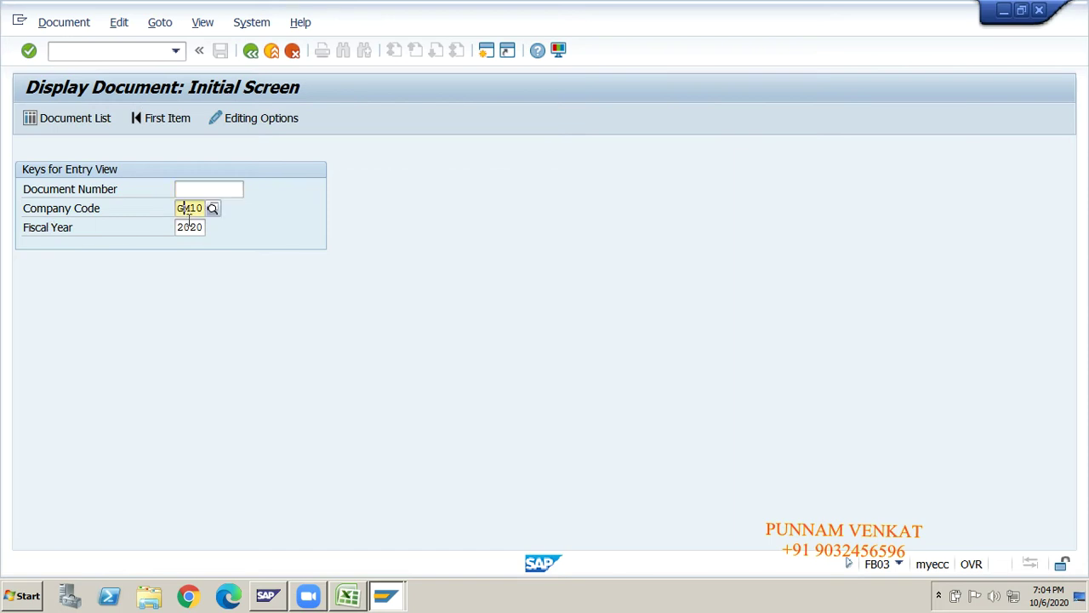
left_click(191, 228)
key("alt+Tab")
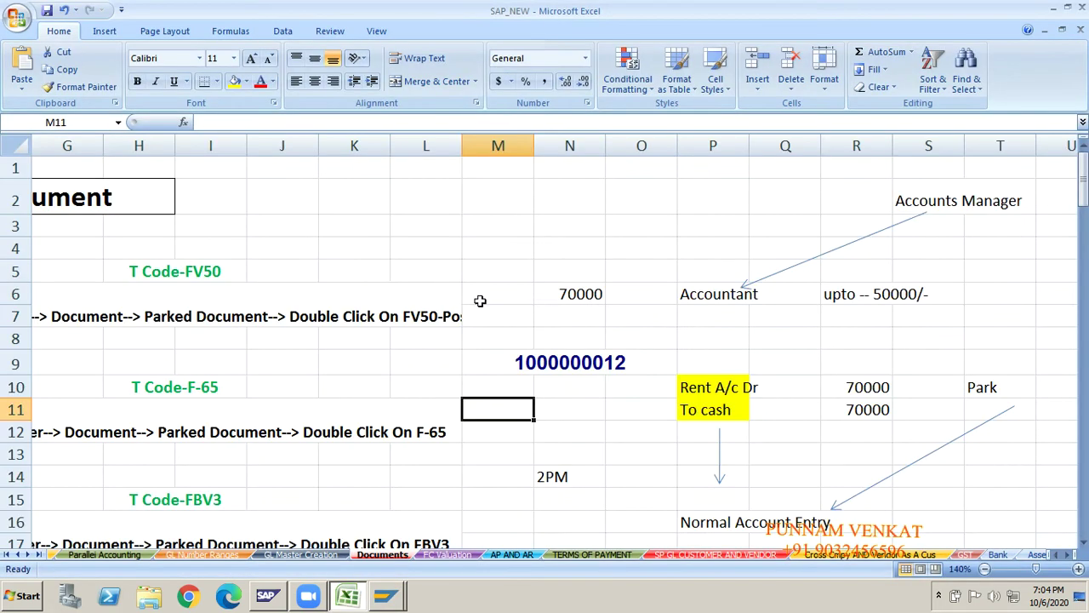
left_click(582, 373)
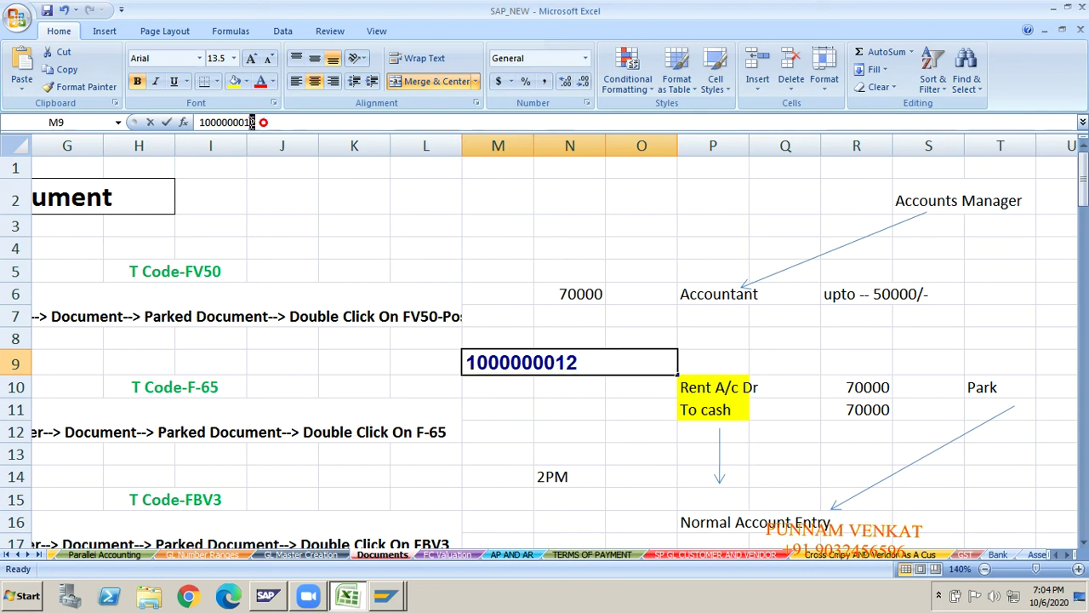
left_click_drag(258, 122, 179, 122)
key("ctrl+c")
key("alt+Tab")
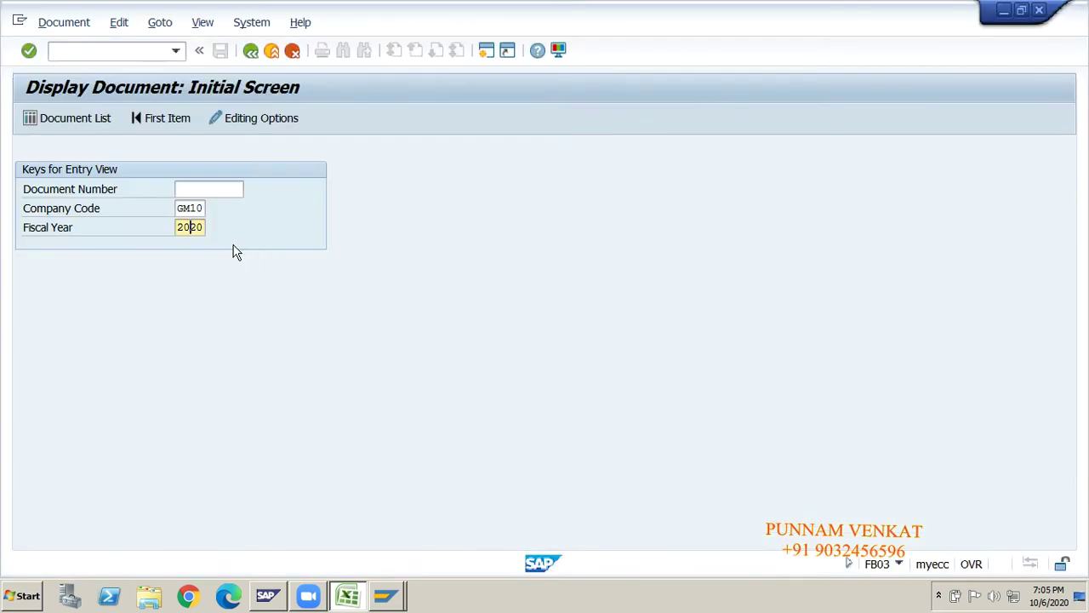
left_click(187, 190)
key("ctrl+v")
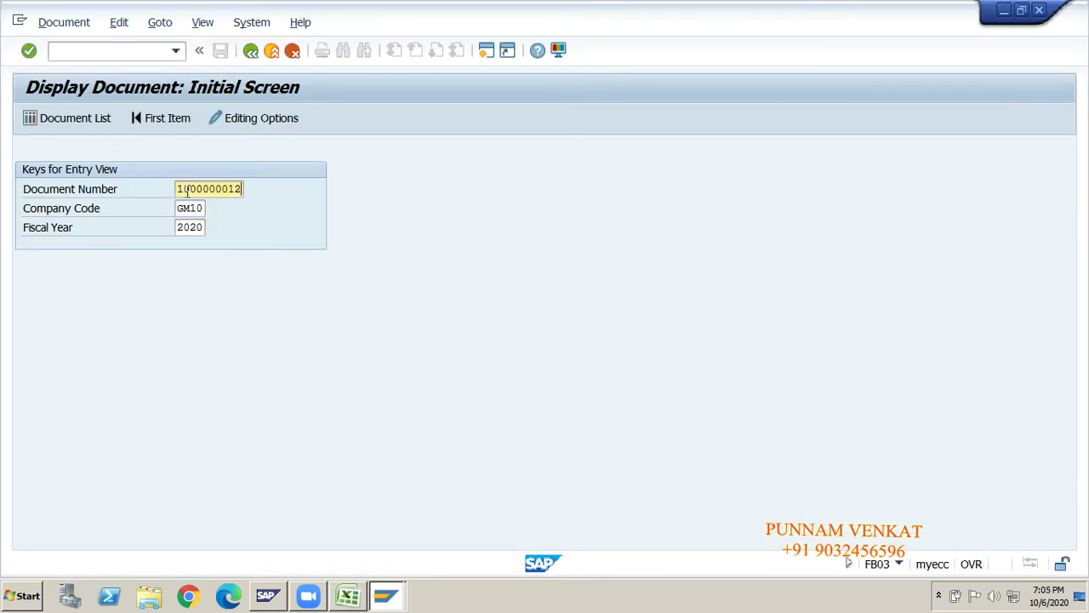
key("Return")
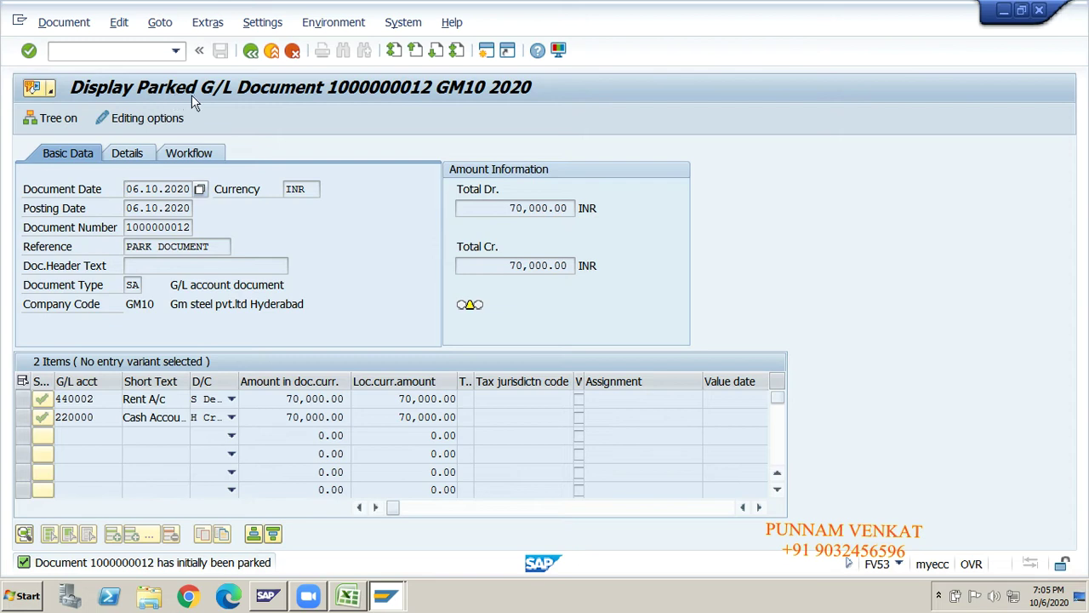
left_click(251, 52)
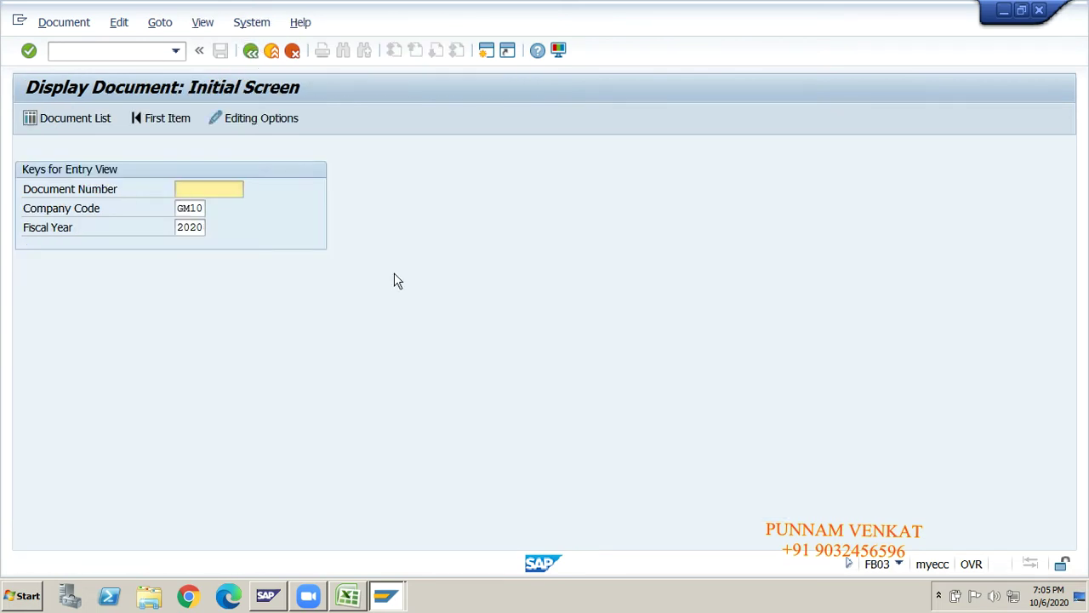
left_click(55, 127)
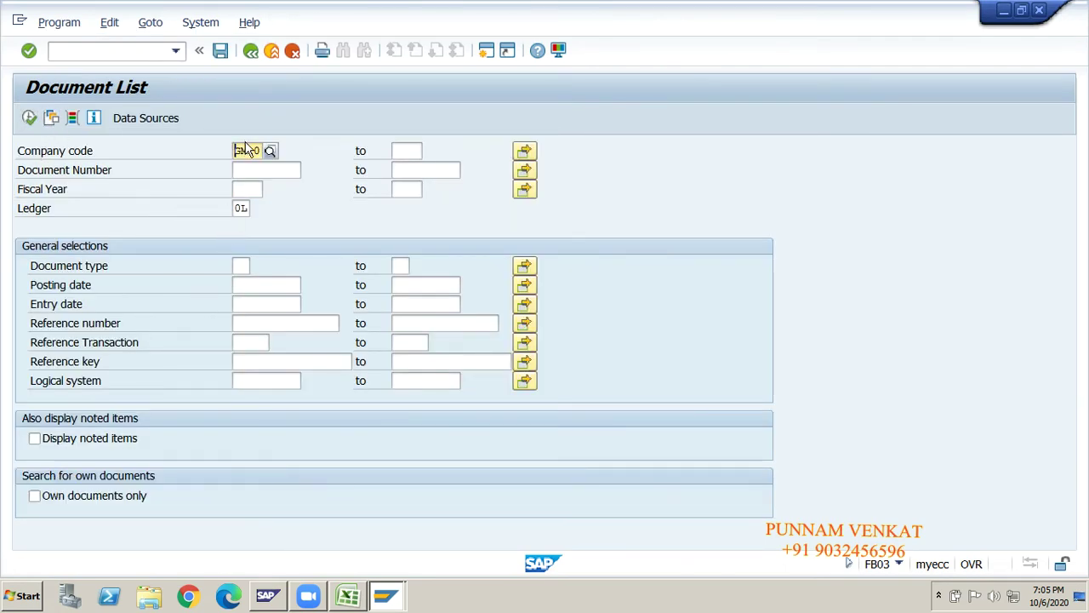
key("Down")
key("Down")
key("Down")
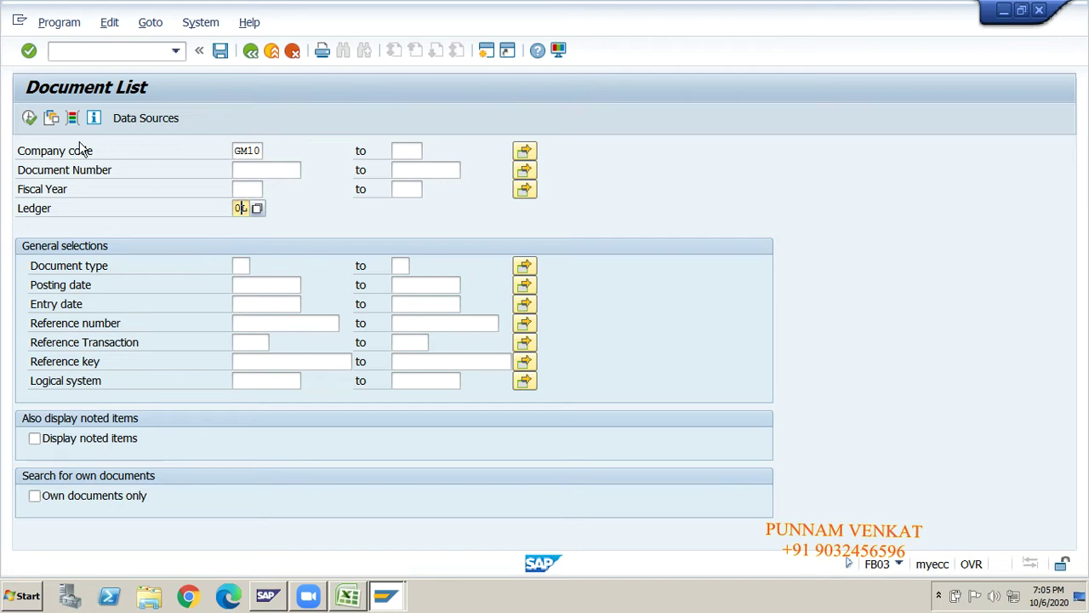
left_click(29, 119)
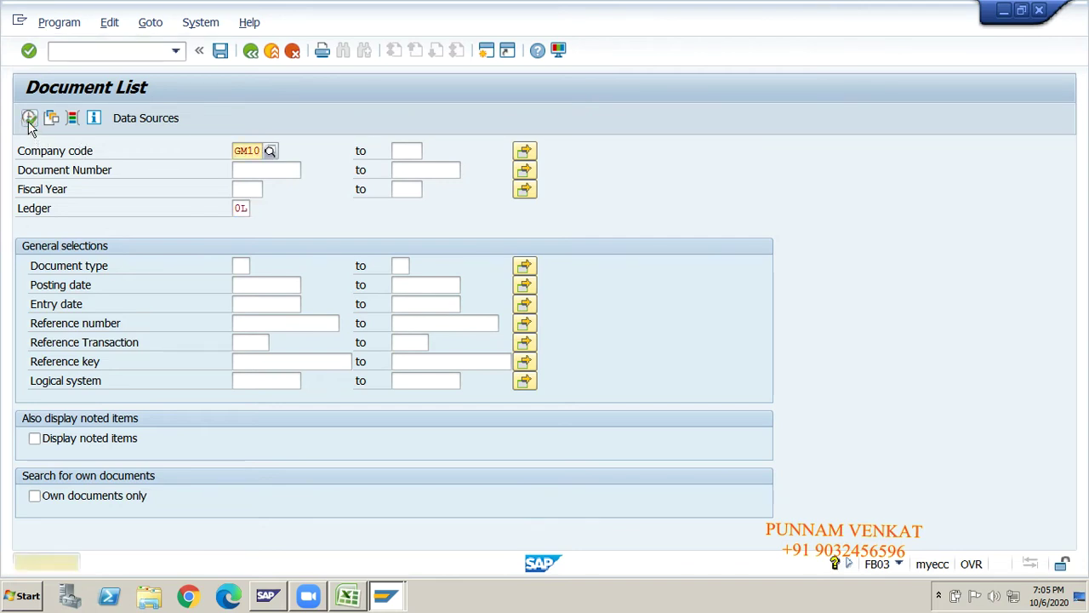
left_click(28, 120)
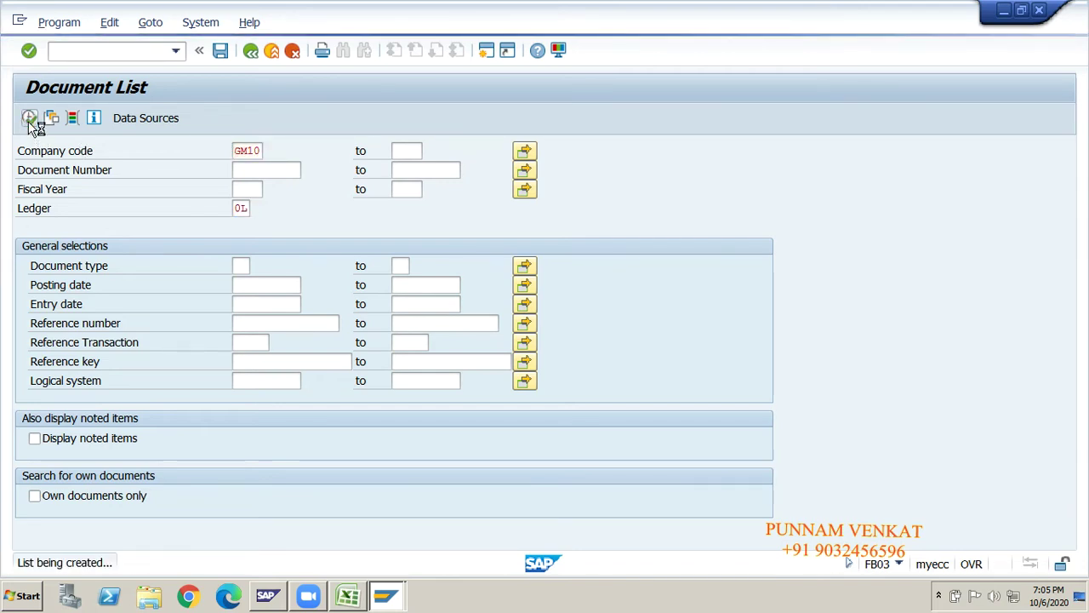
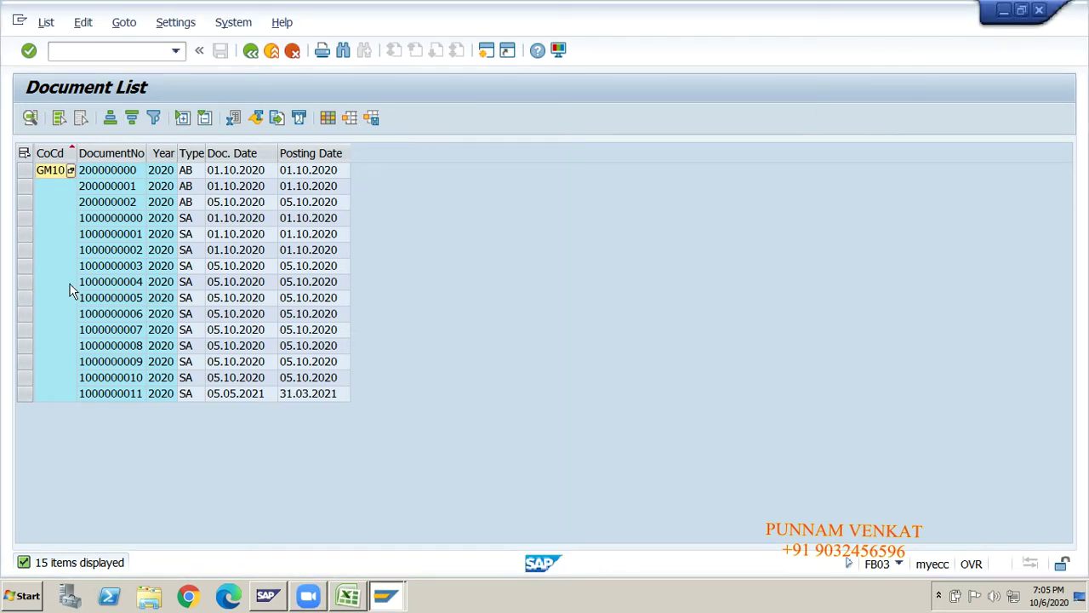
key("alt+Tab")
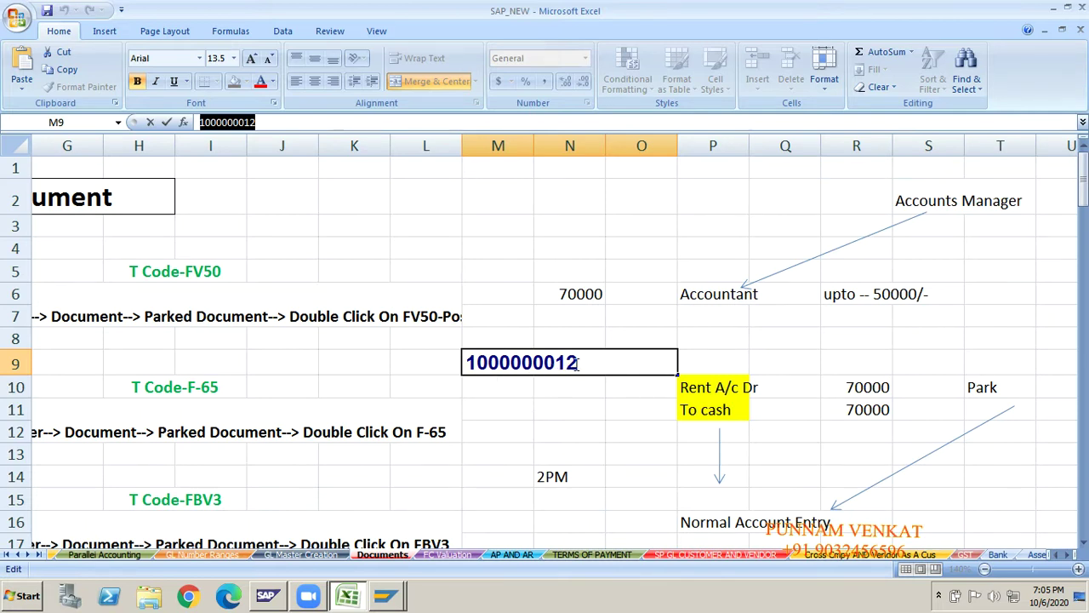
key("alt+Tab")
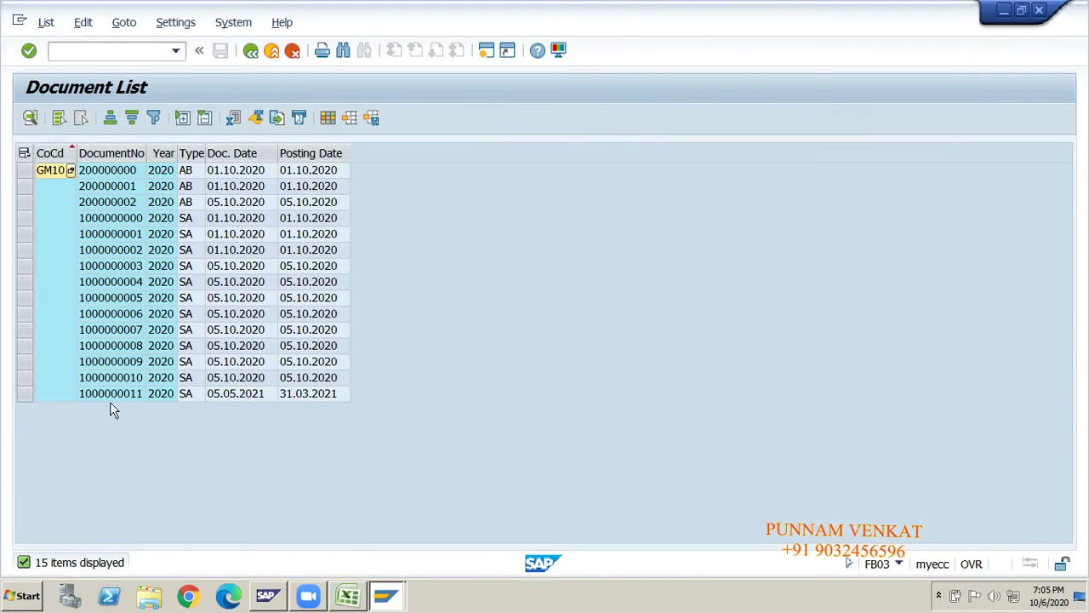
left_click(111, 397)
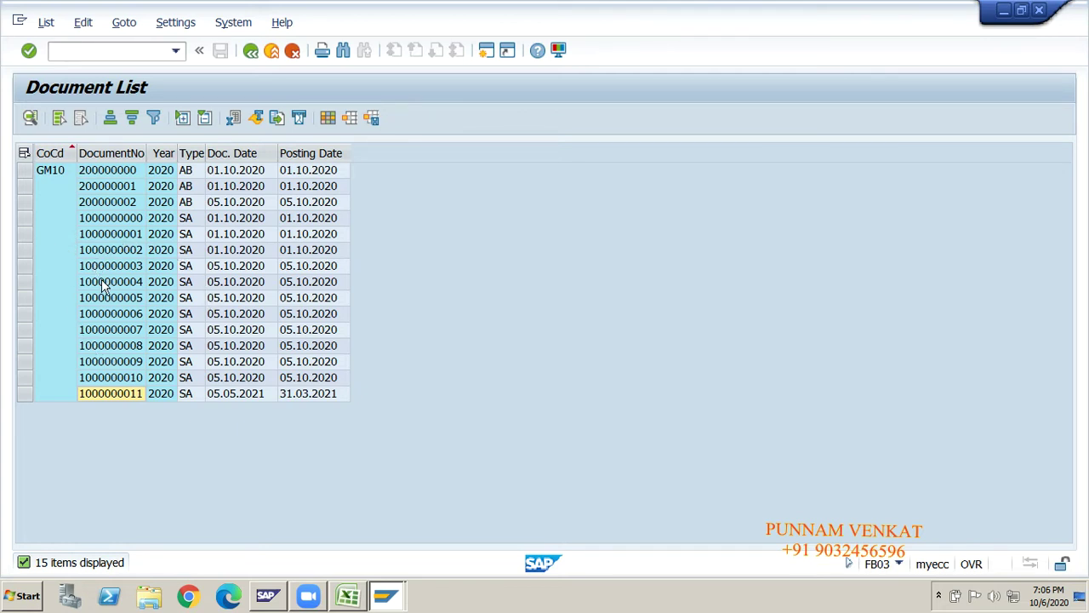
key("alt+Tab")
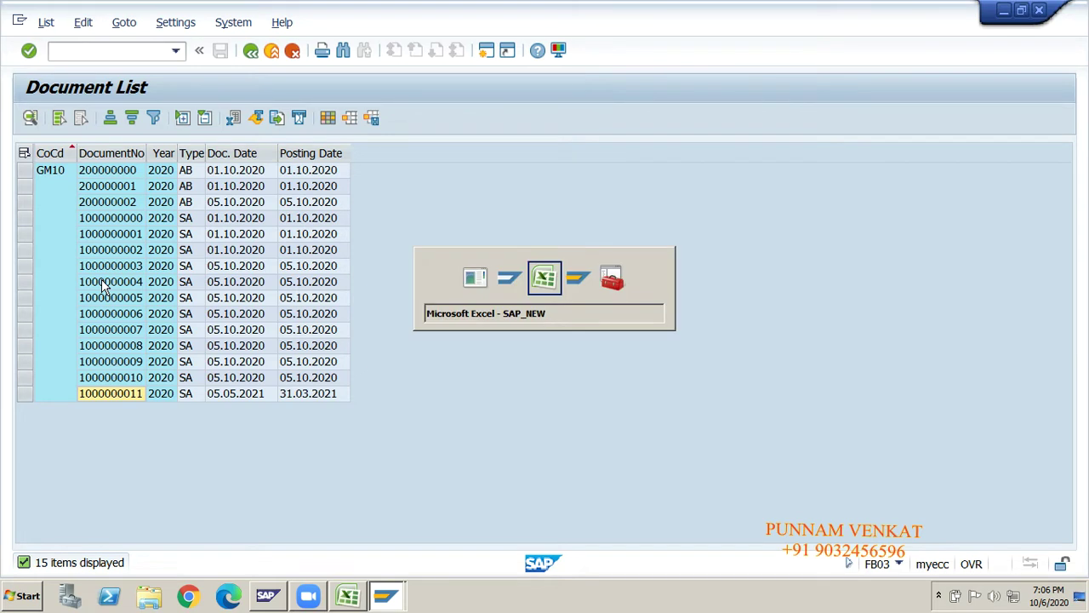
left_click(990, 232)
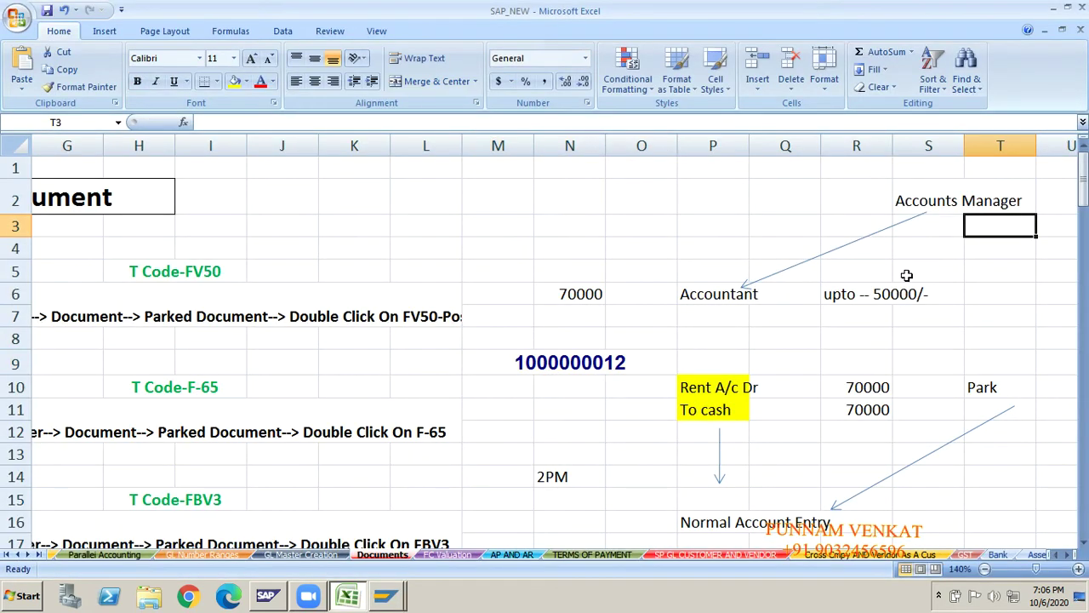
left_click(587, 364)
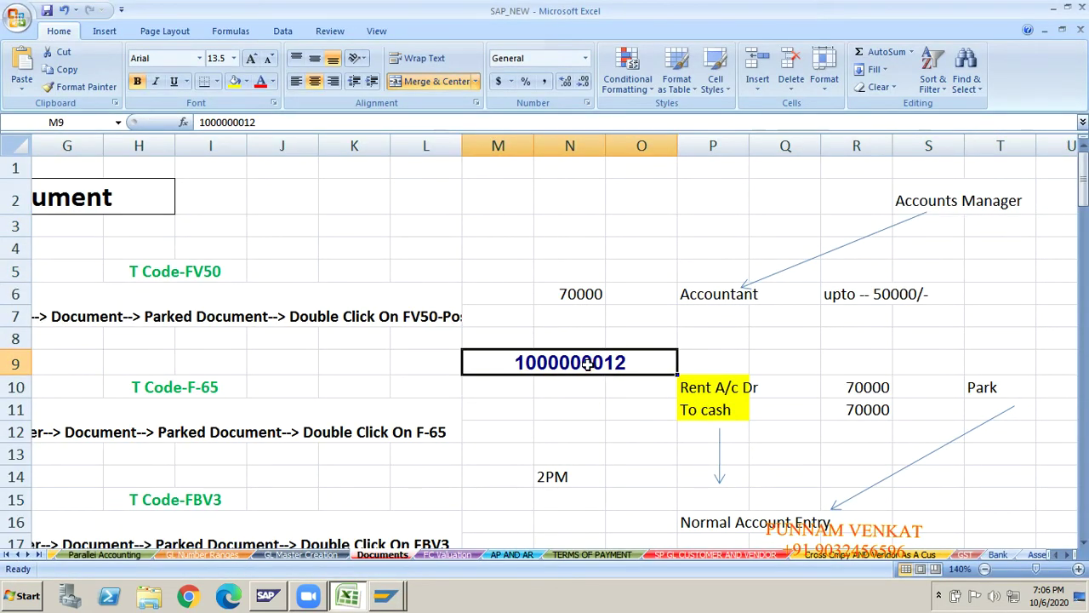
key("alt+Tab")
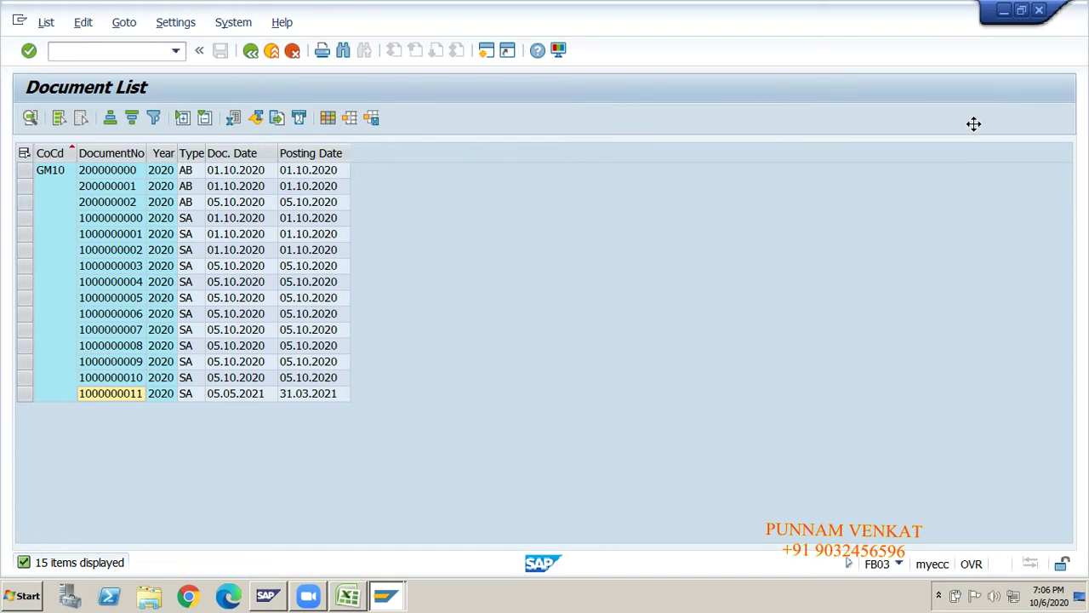
left_click(1005, 608)
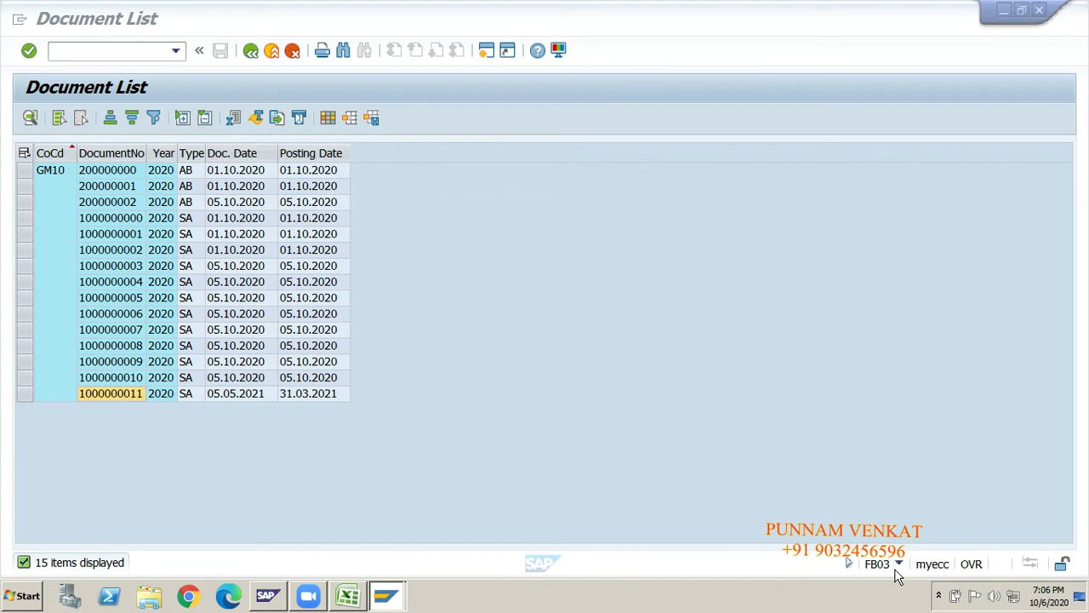
left_click(102, 171)
left_click(99, 393)
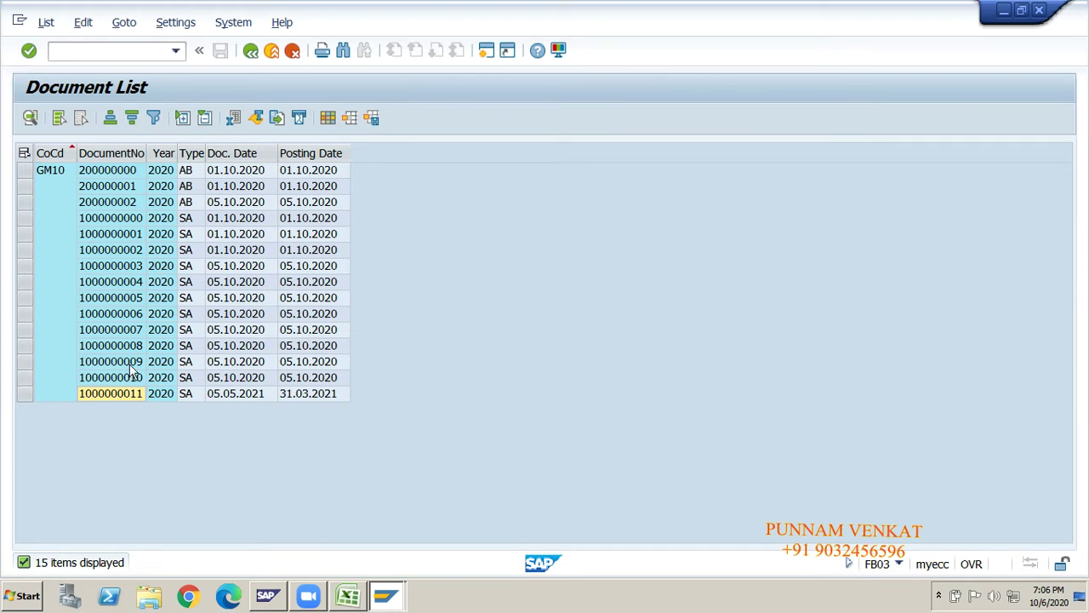
- Return to SAP Easy Access with /N
left_click(104, 53)
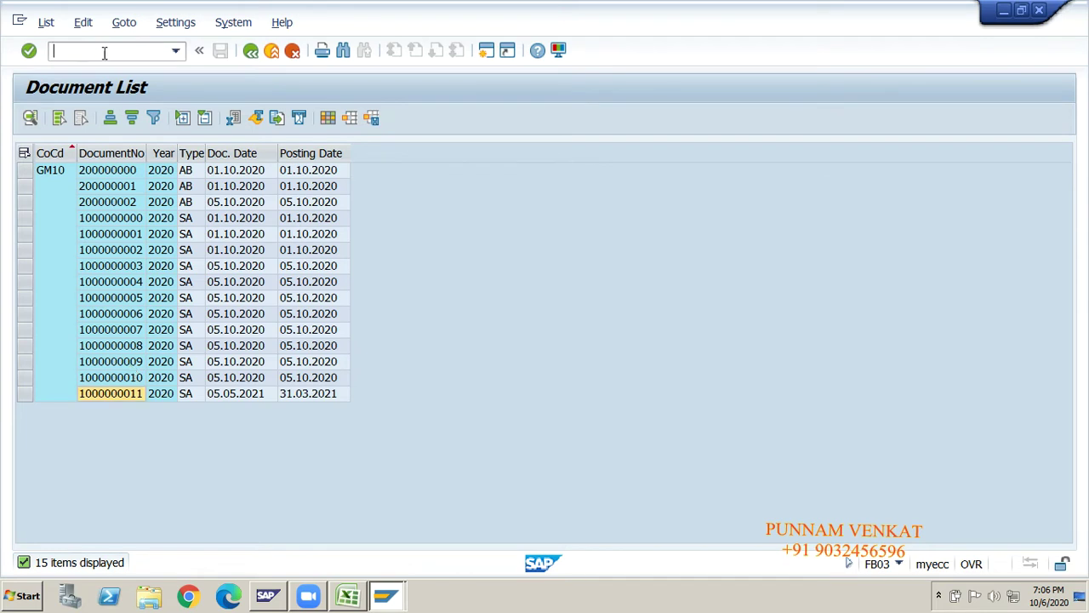
type("/N")
key("Return")
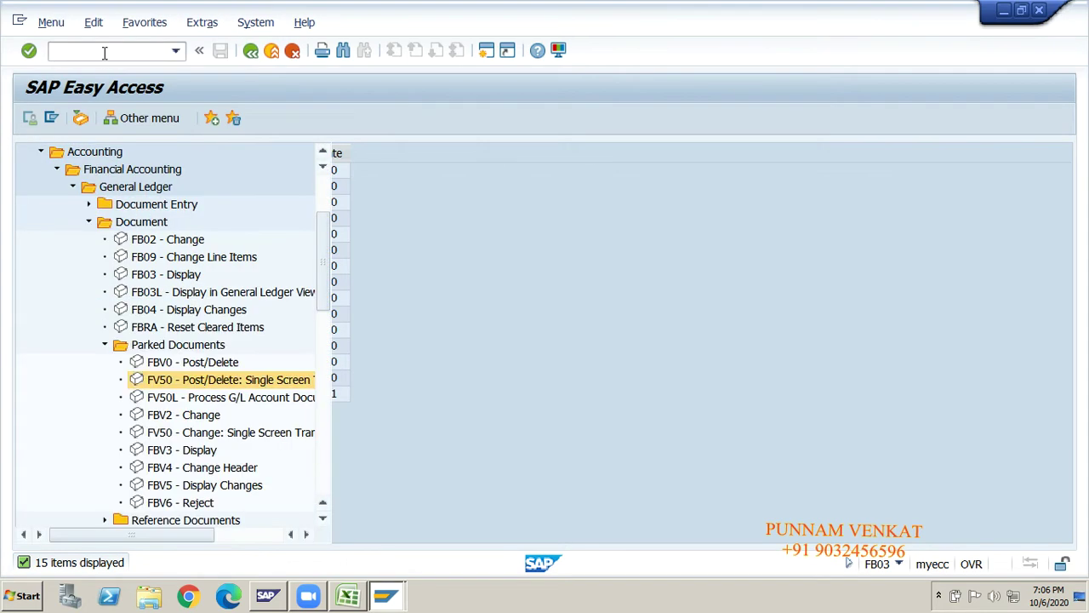
- Review the double-screen posting heading and F-65 menu path in the Parked Document notes
key("alt+Tab")
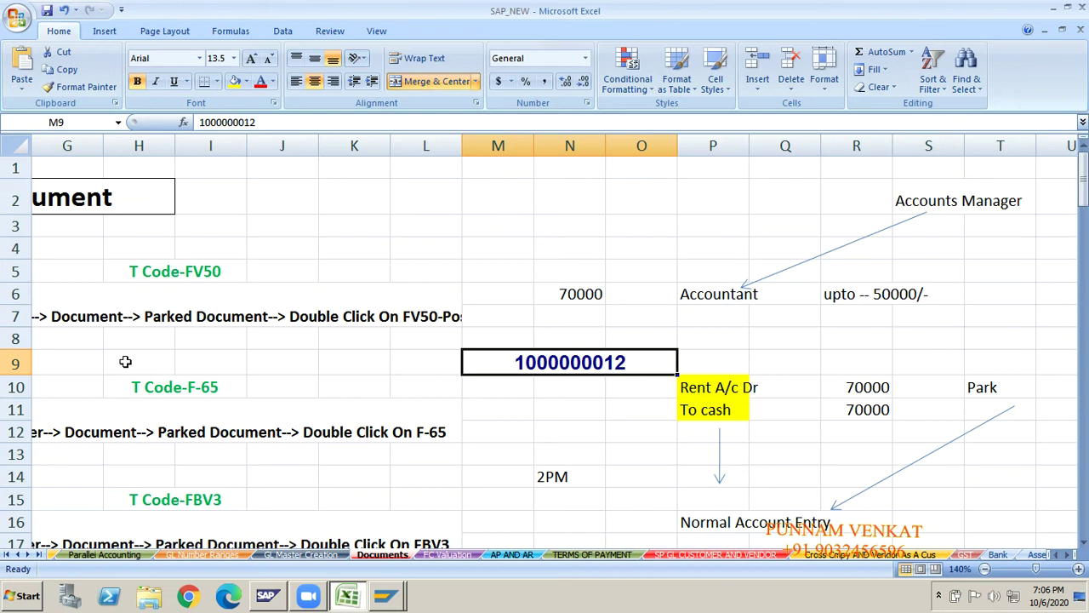
left_click(125, 362)
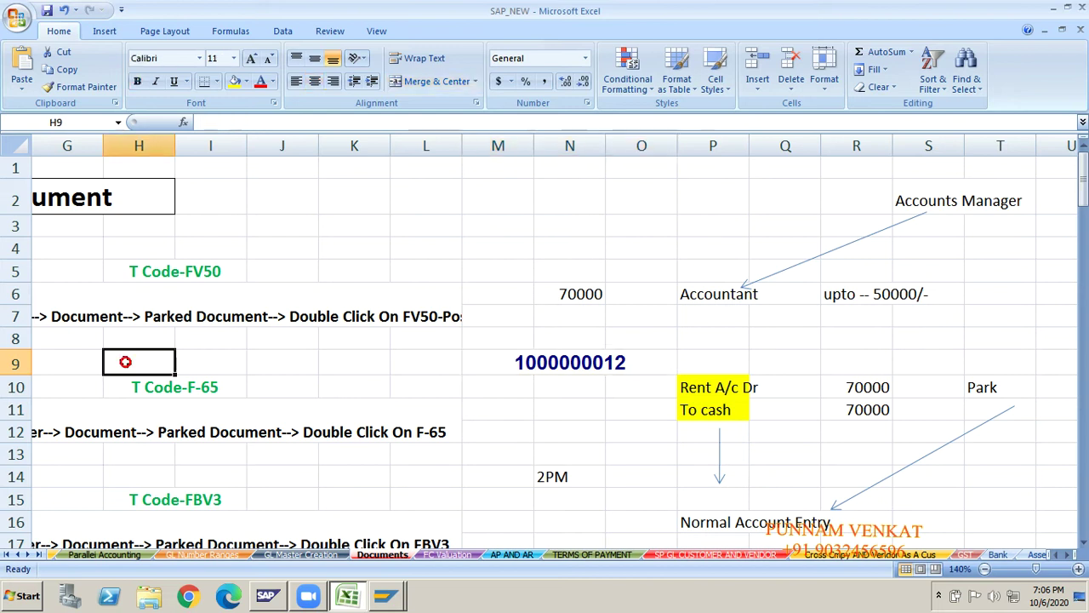
key("Left")
key("Left")
key("Left")
key("Left")
key("Left")
key("Left")
key("Left")
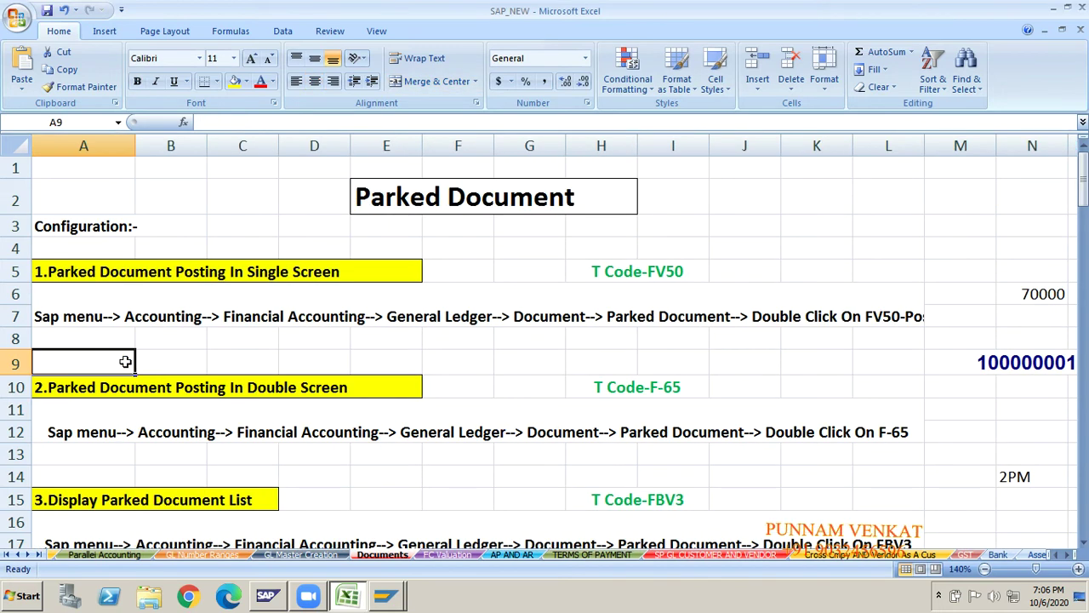
key("Down")
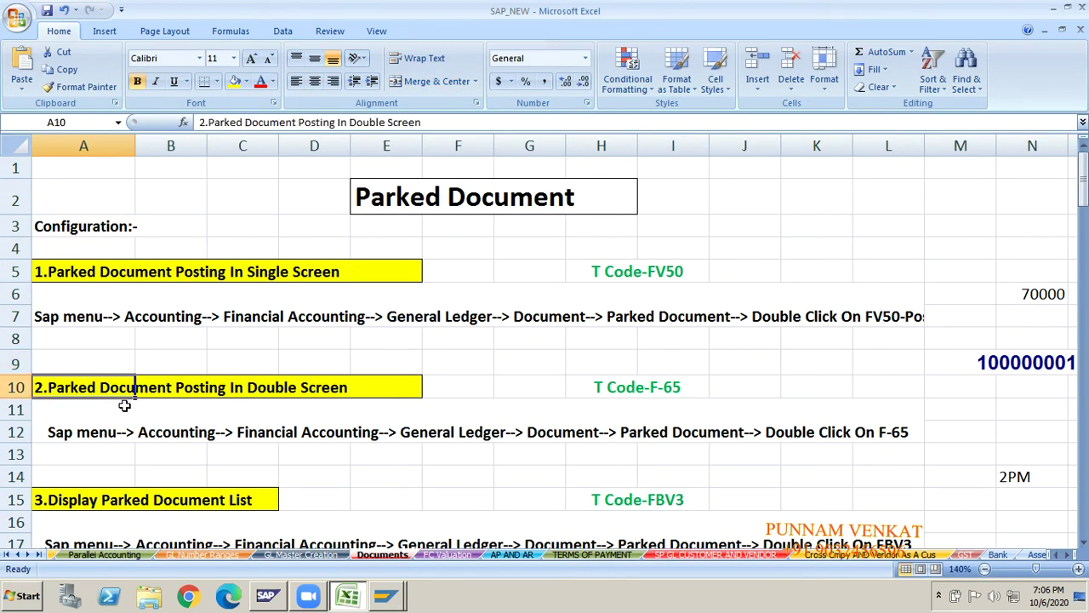
left_click(291, 385)
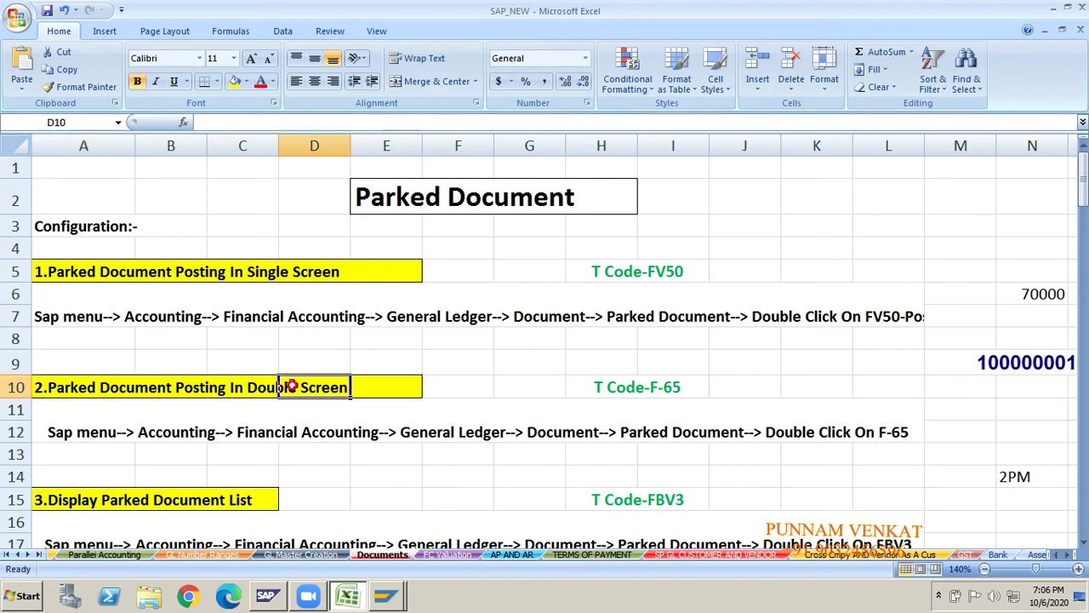
left_click(51, 390)
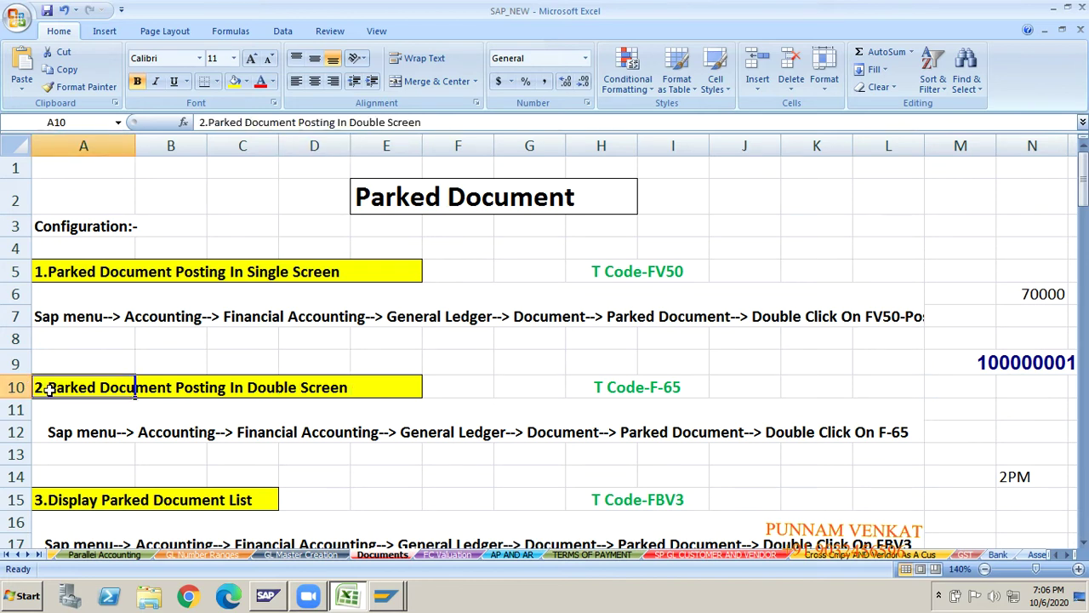
key("shift+Right")
key("shift+Right")
key("shift+Right")
key("shift+Right")
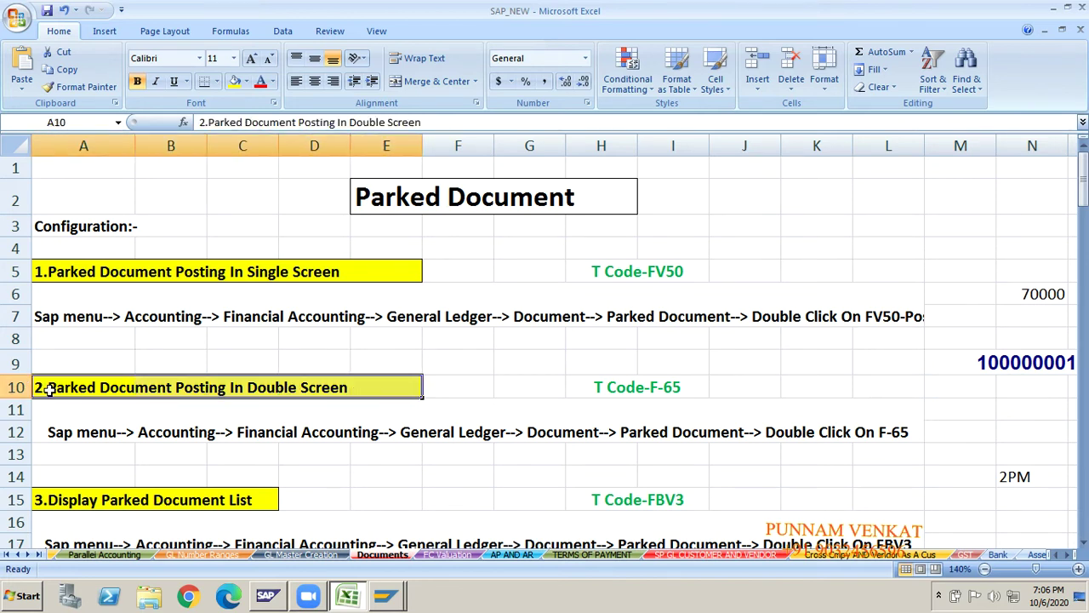
key("Down")
key("Down")
key("Right")
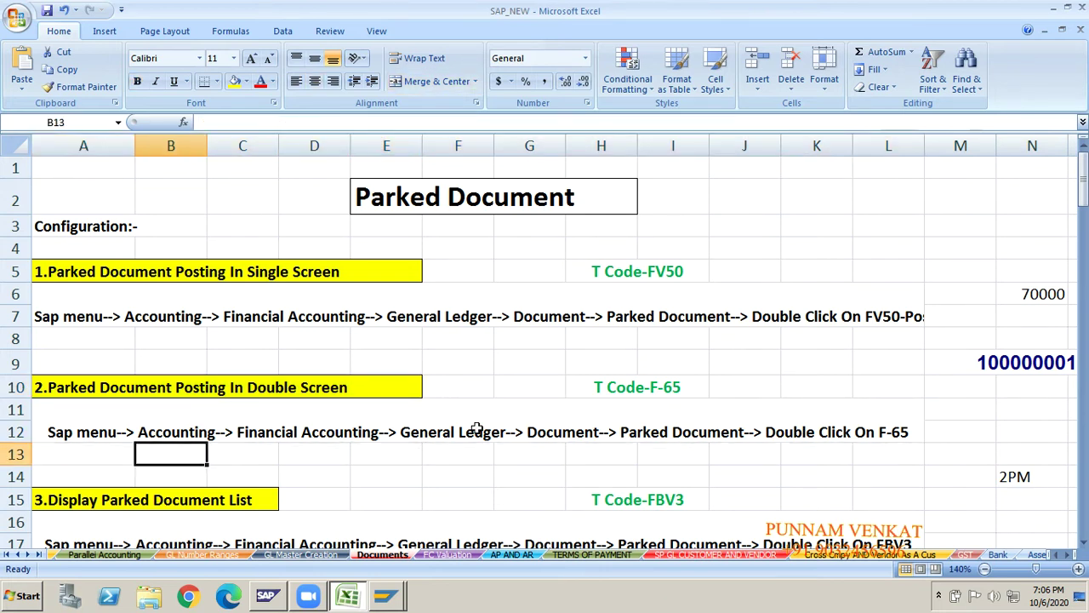
key("Right")
key("Right")
key("Right")
key("Right")
key("Right")
key("Right")
key("Right")
key("Right")
key("Right")
key("Right")
key("Right")
key("Right")
key("Right")
key("Right")
key("Right")
key("Right")
key("Right")
key("Right")
key("Down")
key("Down")
key("Down")
key("Down")
key("Down")
key("Down")
key("Down")
key("Down")
key("Down")
key("Down")
key("Down")
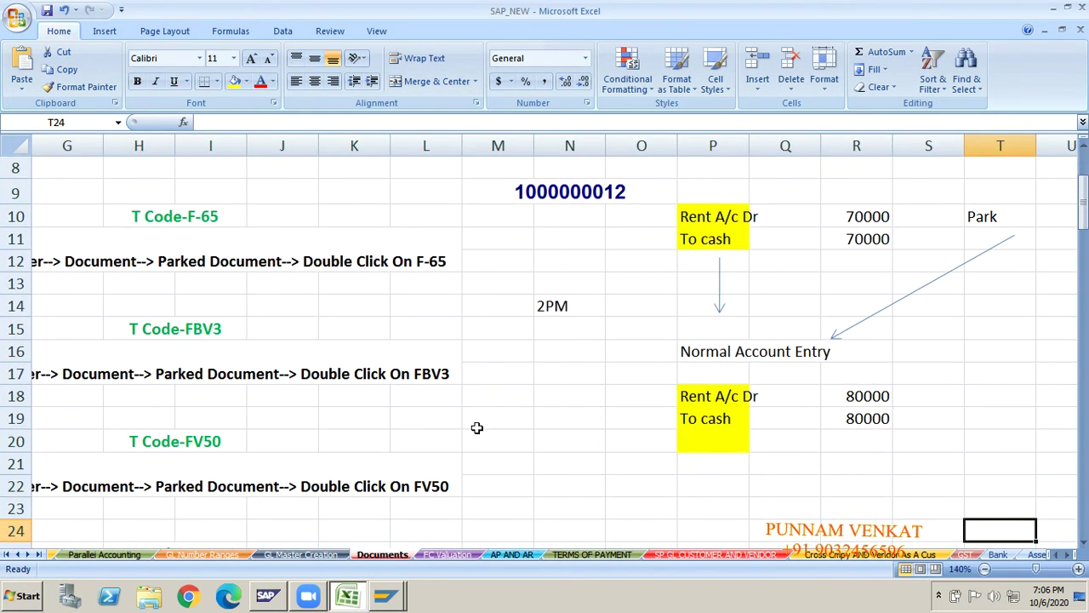
- Check the Normal Account Entry notes: Rent A/c Dr and Cr with 80000 amounts
left_click(708, 398)
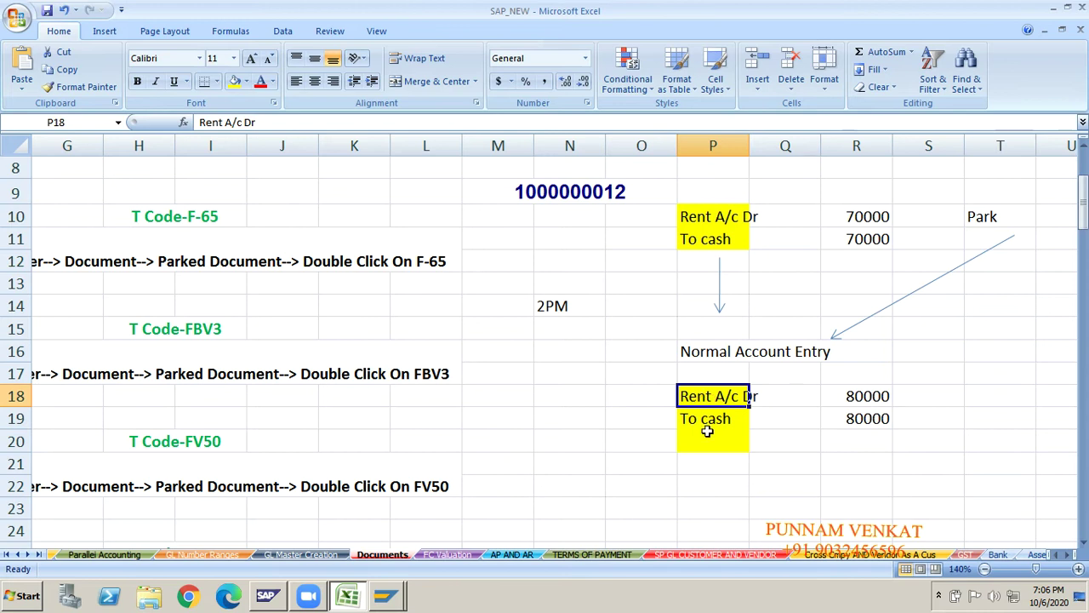
left_click(708, 435)
left_click(853, 398)
left_click(852, 417)
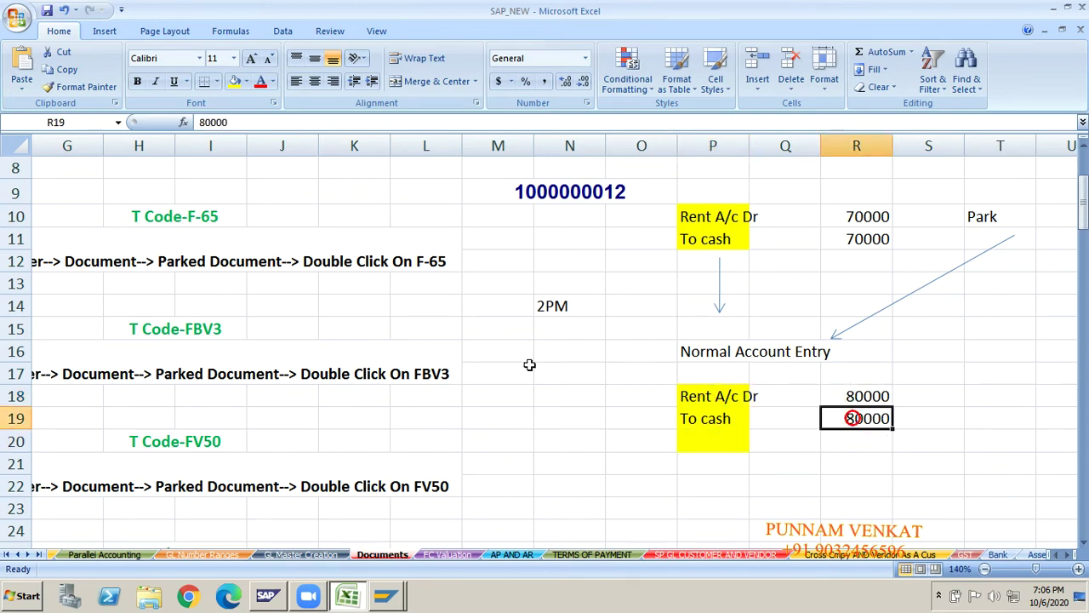
left_click(403, 336)
- Review the Configuration and Display Parked Document List notes with FV50 and F-65 menu paths
key("Up")
key("ctrl+Up")
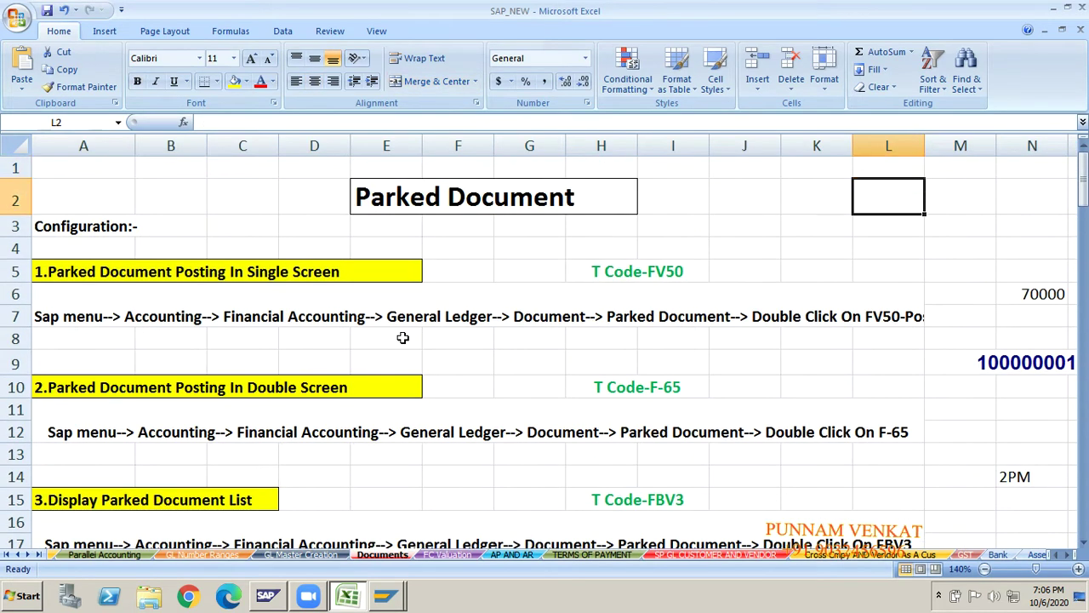
key("Left")
key("ctrl+Left")
key("ctrl+Left")
key("Down")
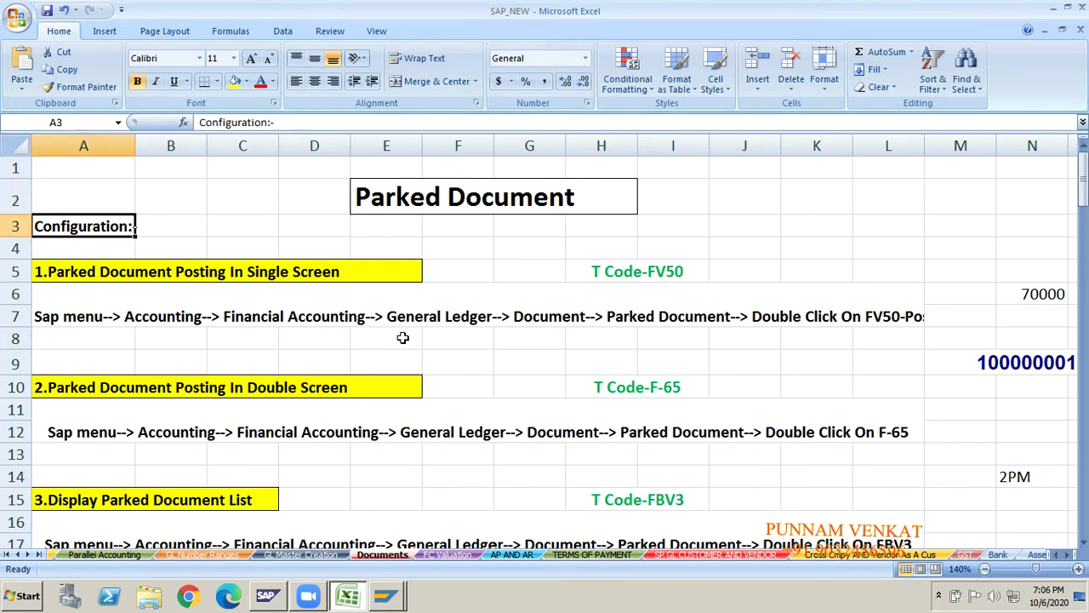
key("Down")
key("Down")
key("Down")
key("Down")
key("Down")
key("Down")
key("Down")
key("Down")
key("Down")
key("Down")
key("Down")
key("Down")
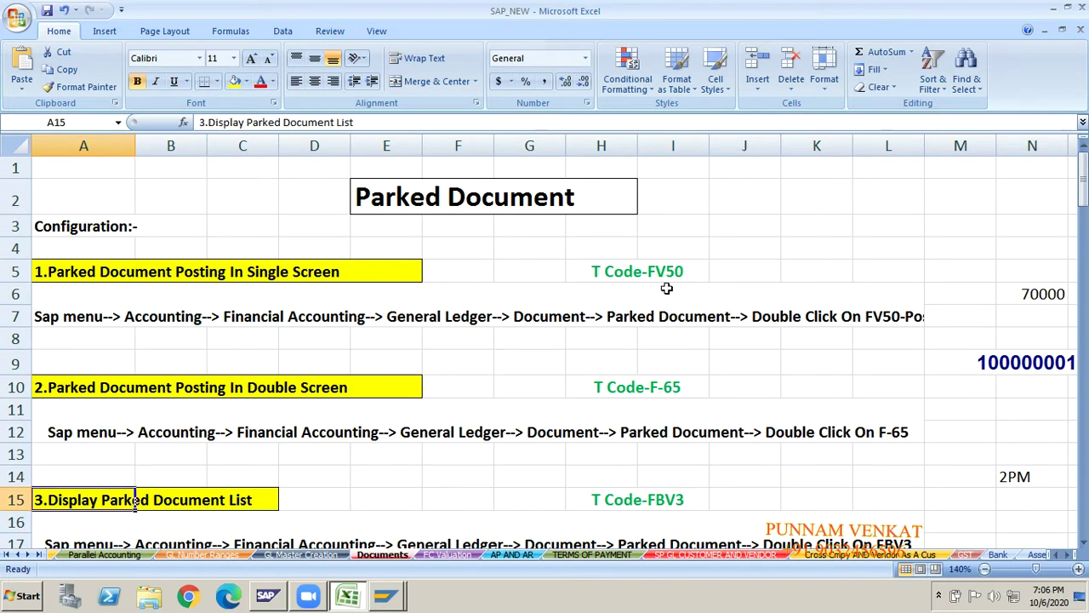
left_click(664, 288)
left_click(665, 402)
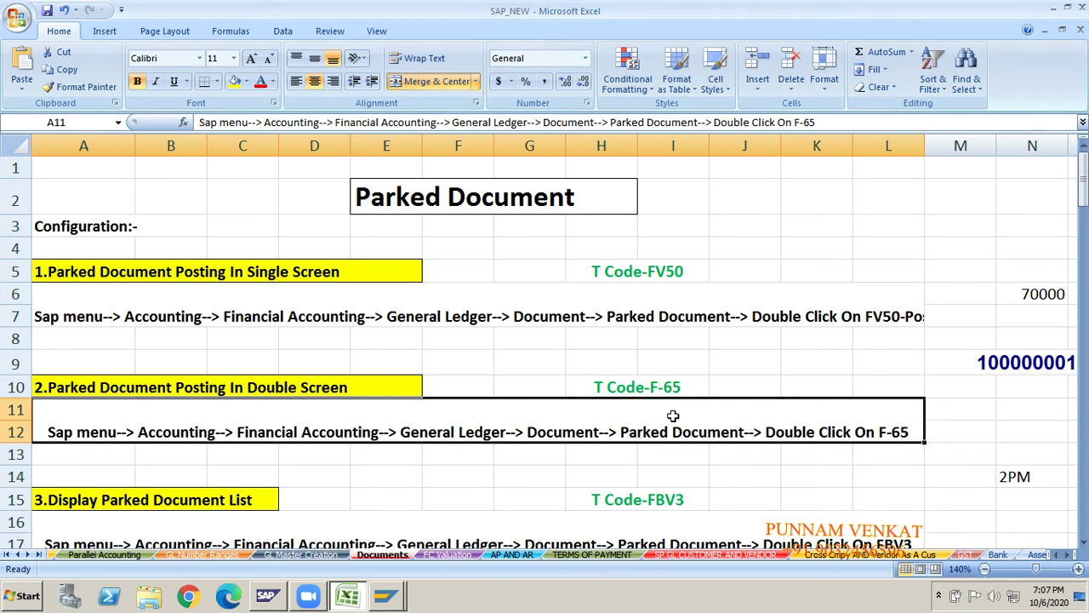
- Look over the remaining note cells, ending on empty cell L13, and return to SAP
left_click(448, 269)
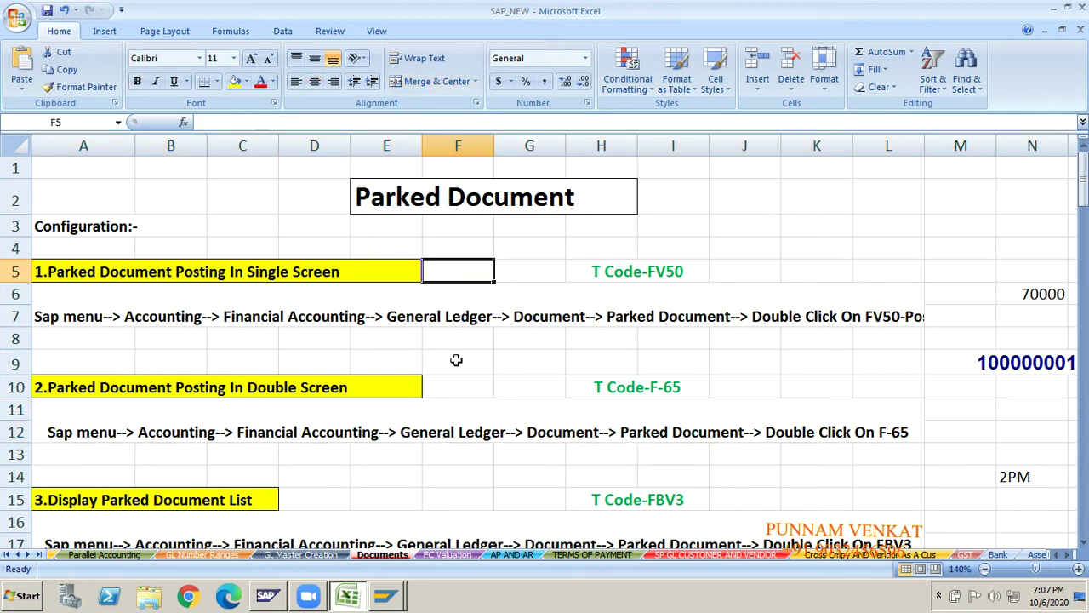
left_click(461, 387)
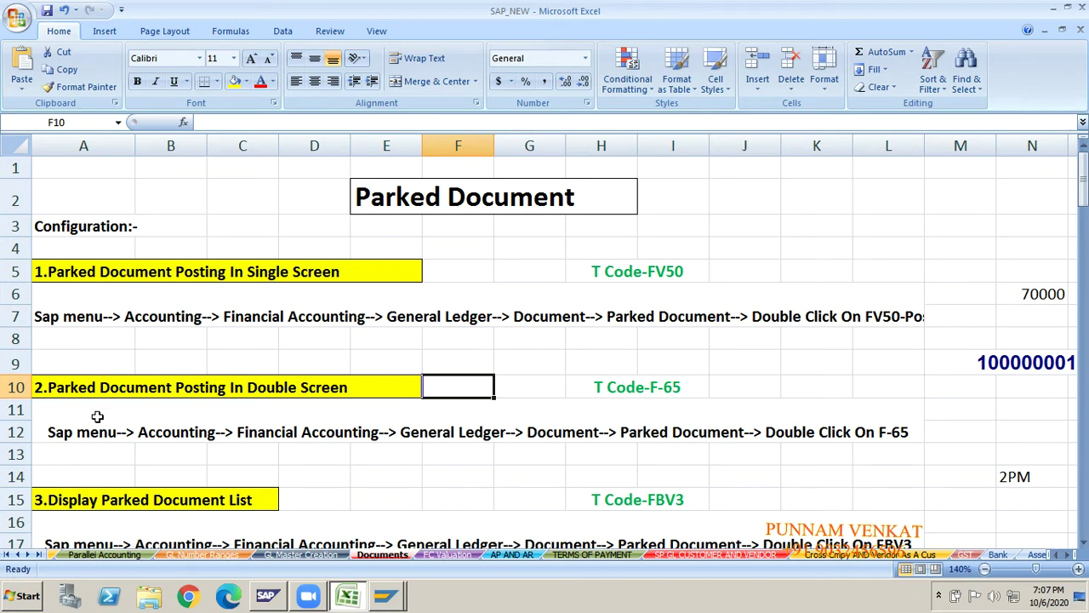
left_click(312, 483)
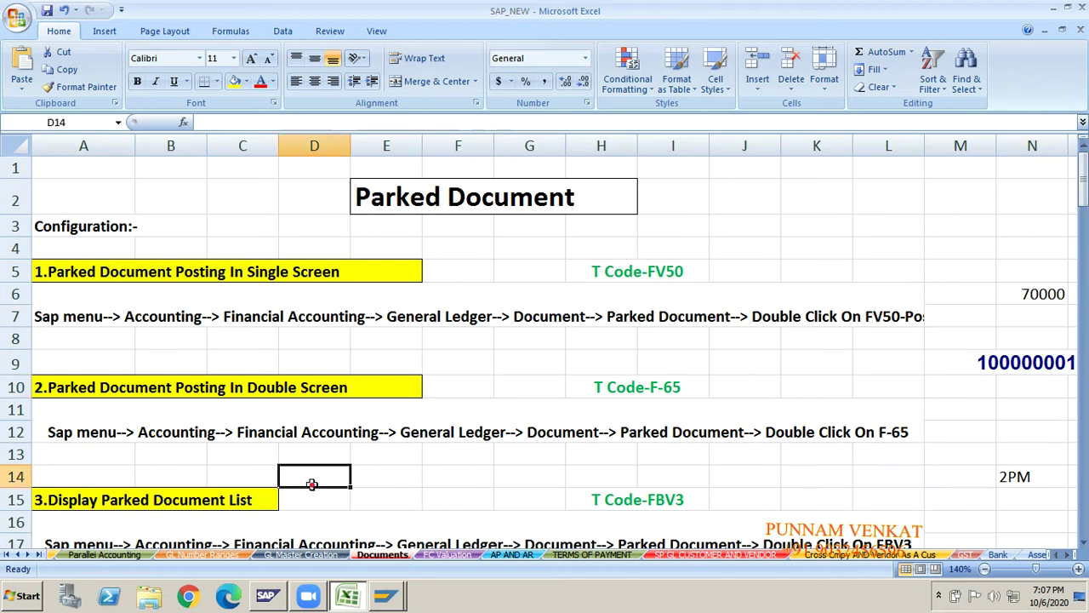
left_click(461, 478)
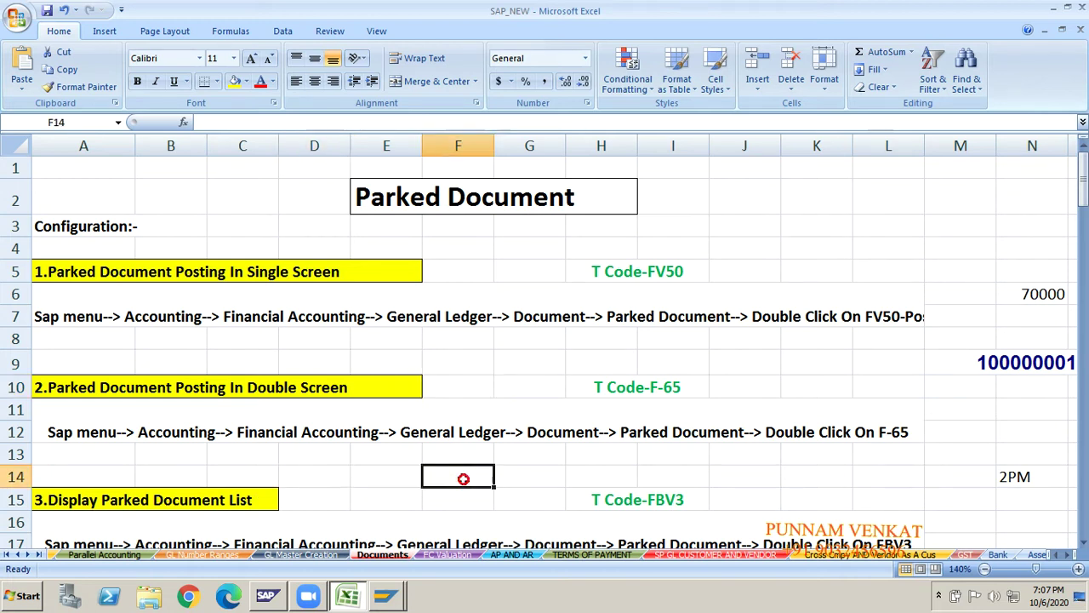
left_click(568, 469)
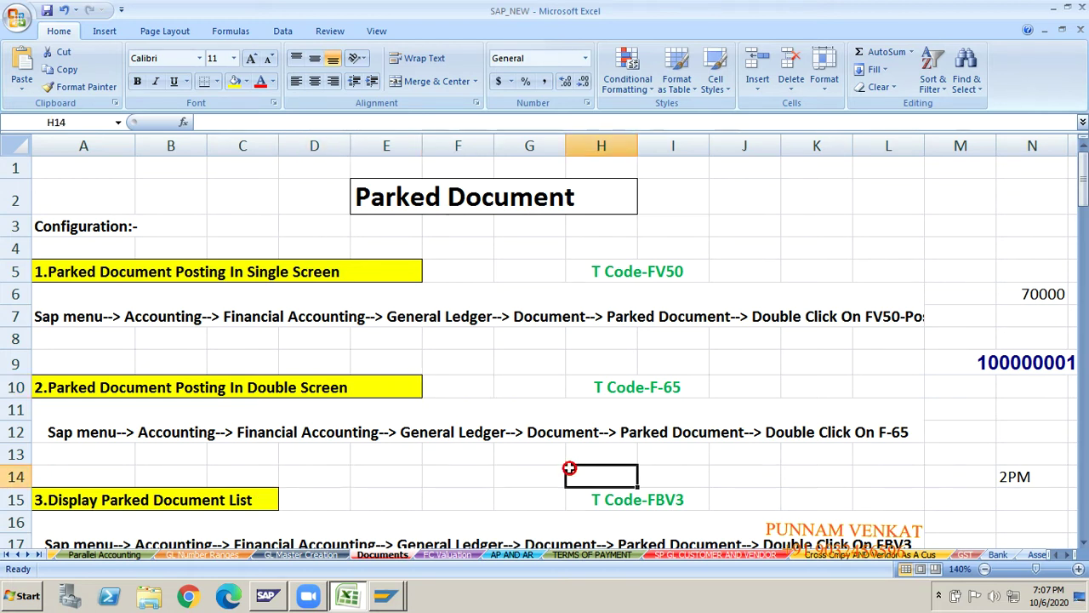
left_click(681, 455)
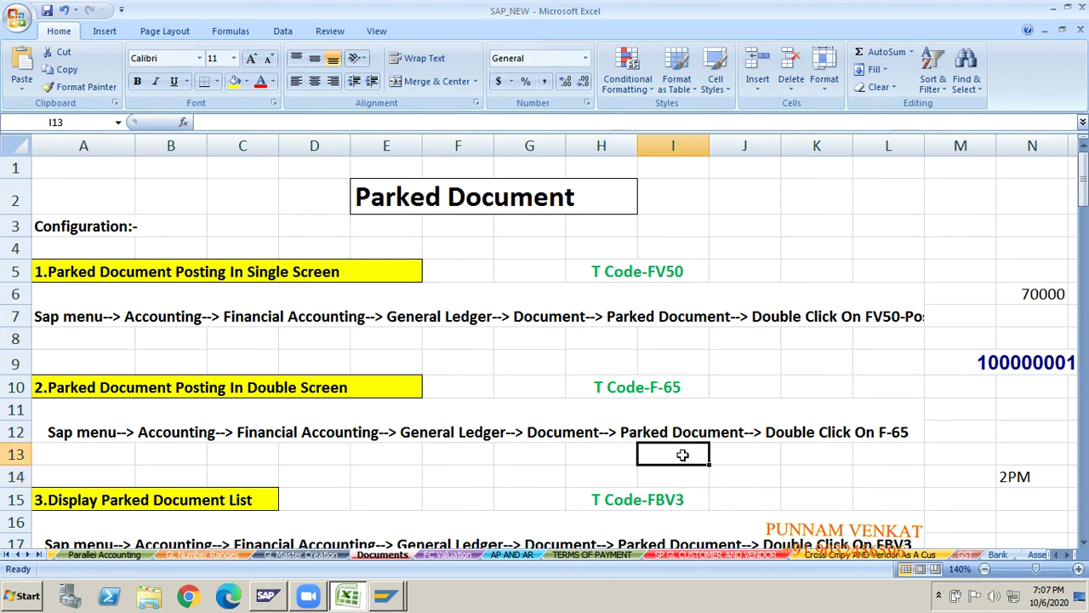
left_click(892, 450)
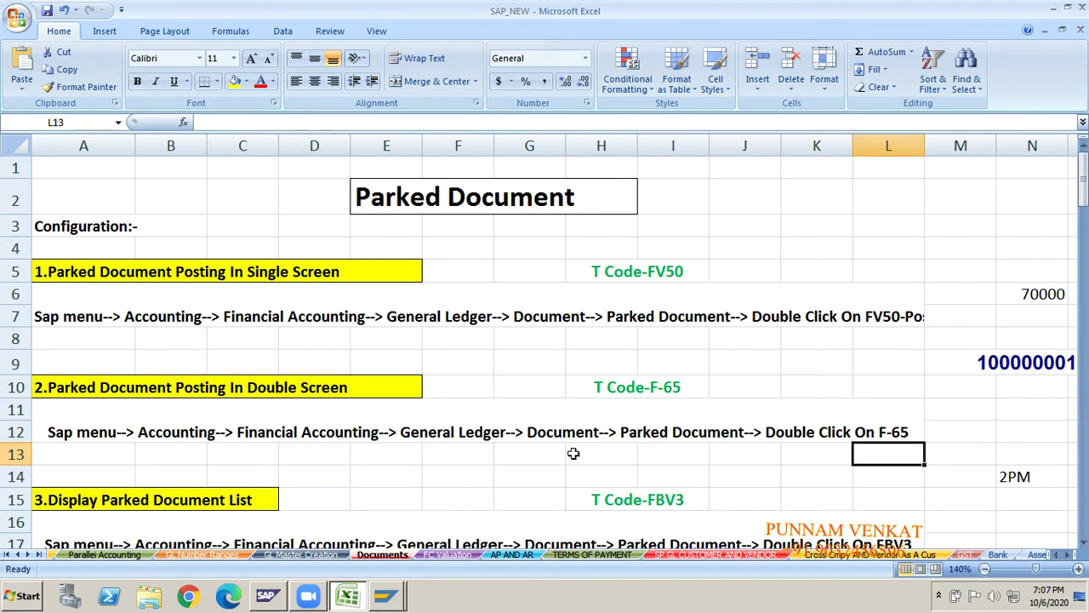
key("alt+Tab")
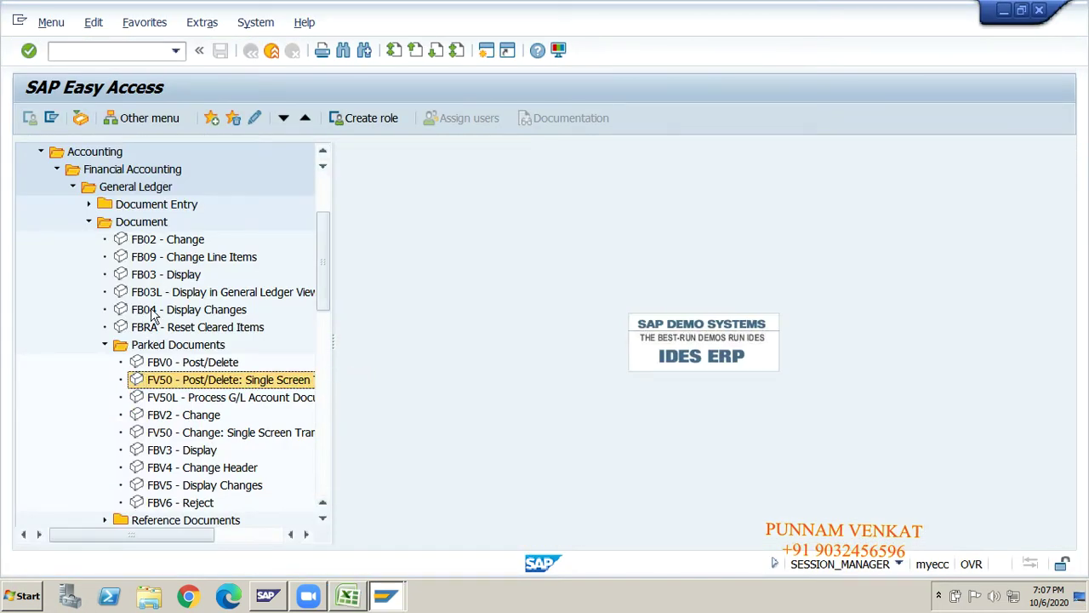
- Collapse the Parked Documents, Document and General Ledger folders in the SAP menu
key("Down")
key("Down")
key("Down")
key("Down")
key("Down")
key("Down")
key("Down")
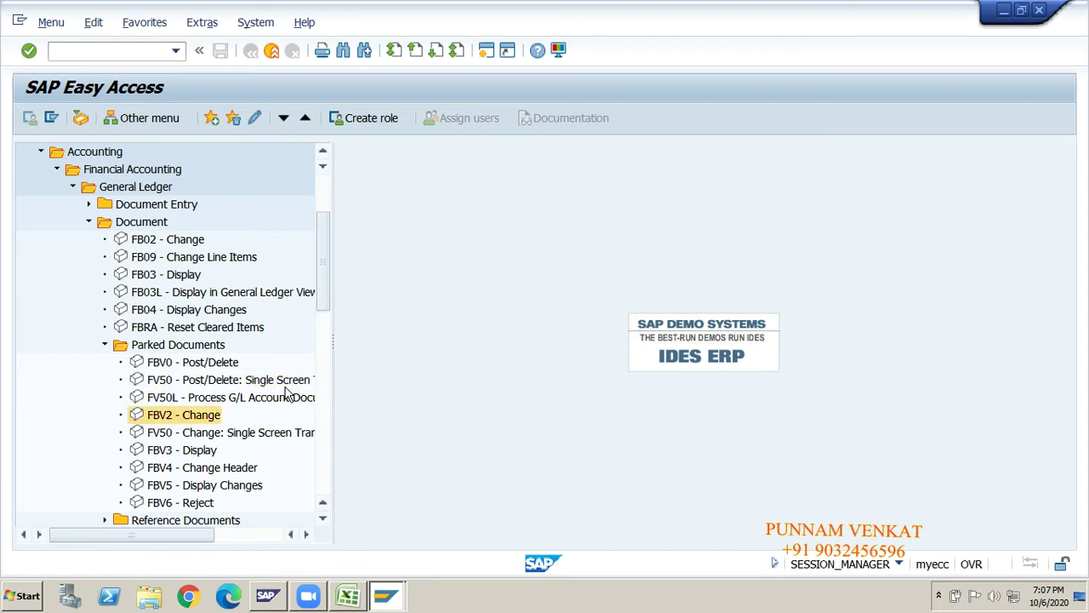
left_click(288, 394)
key("Up")
key("Up")
key("Up")
key("Up")
key("Up")
key("Up")
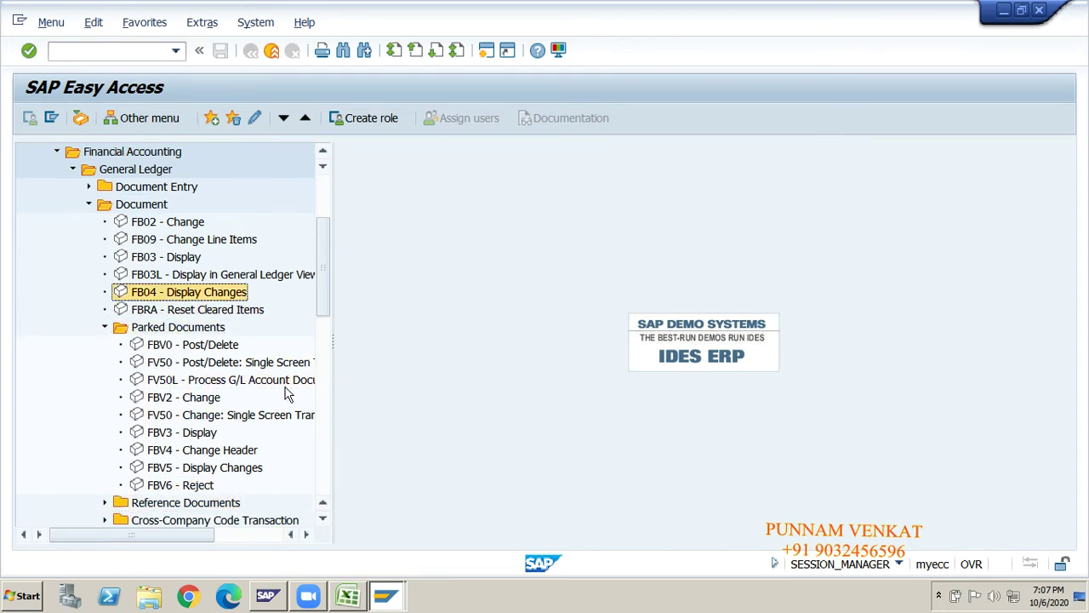
key("Down")
key("Down")
key("Left")
key("Up")
key("Up")
key("Up")
key("Up")
key("Up")
key("Up")
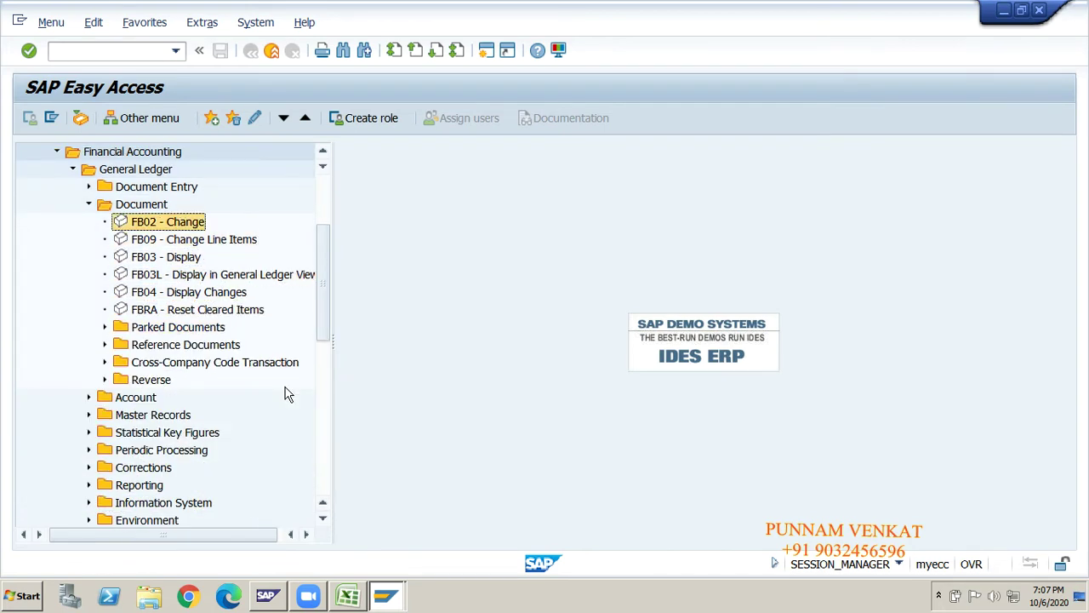
key("Up")
key("Left")
key("Left")
key("Left")
key("Left")
key("Left")
key("Left")
key("Left")
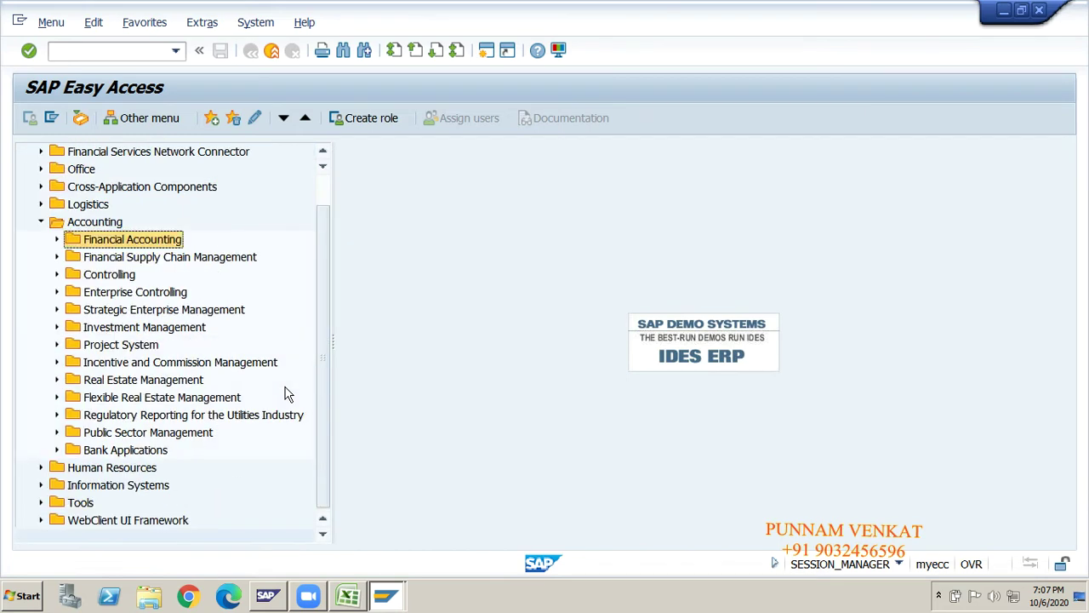
- Run transaction F-65 to park a document
left_click(119, 60)
type("F-65")
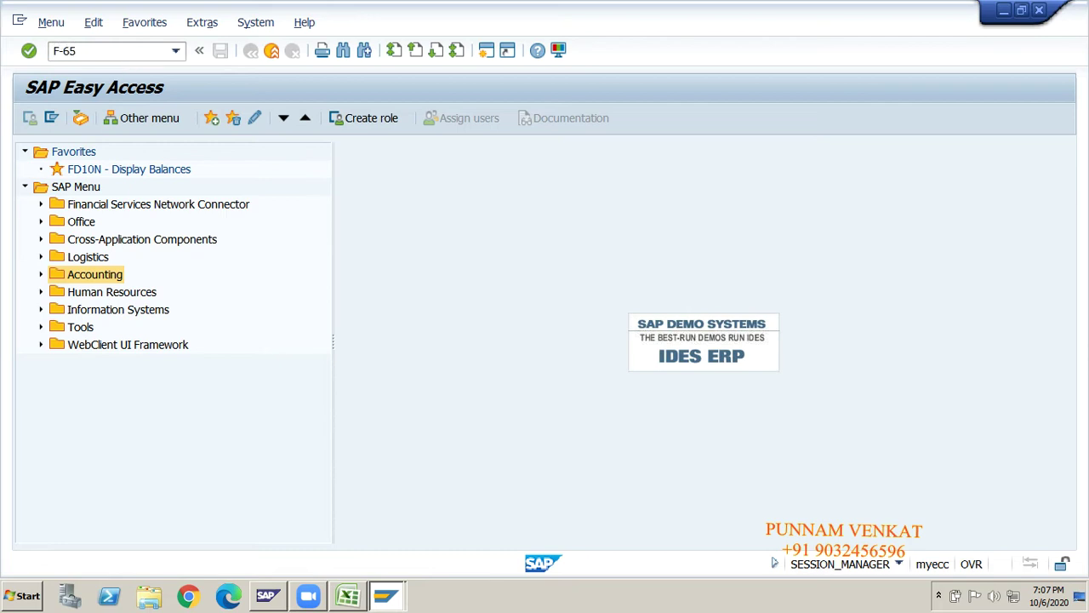
key("alt+Tab")
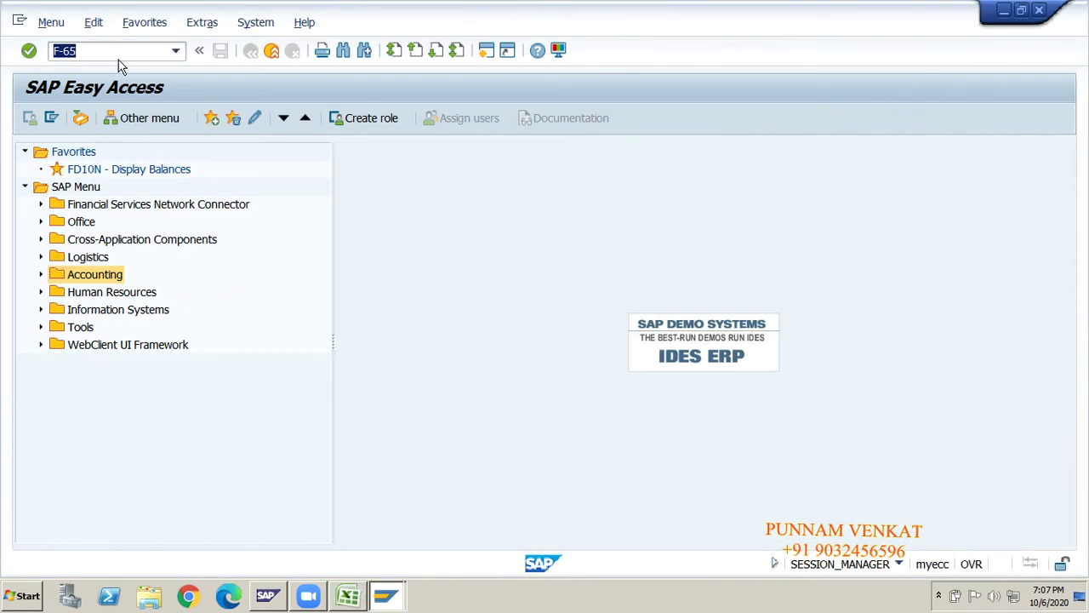
left_click(102, 51)
key("Return")
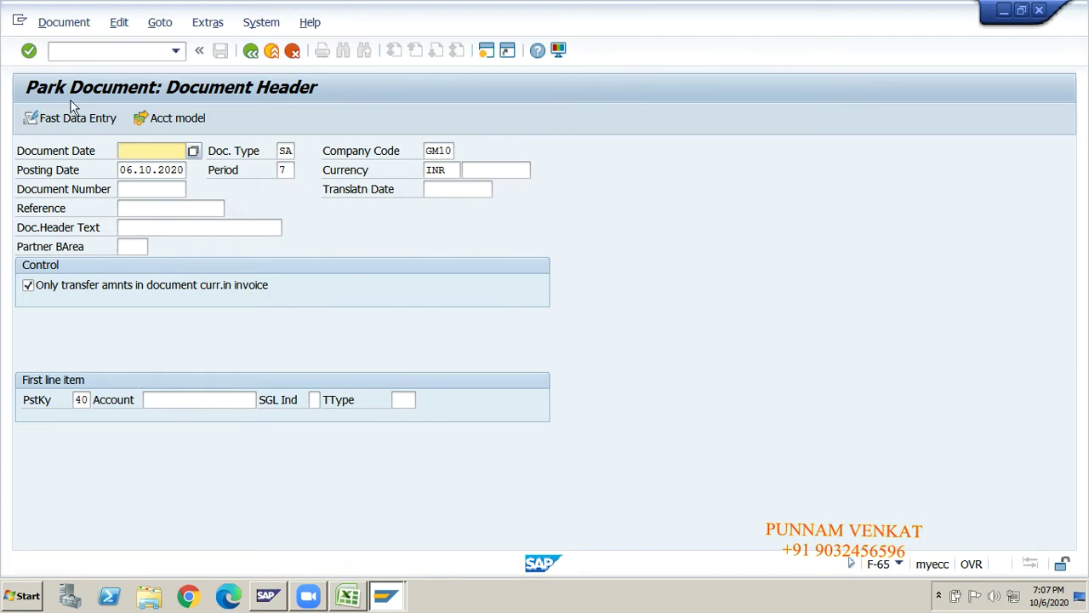
- Set the Park Document header's document date to 06.10.2020
left_click(158, 148)
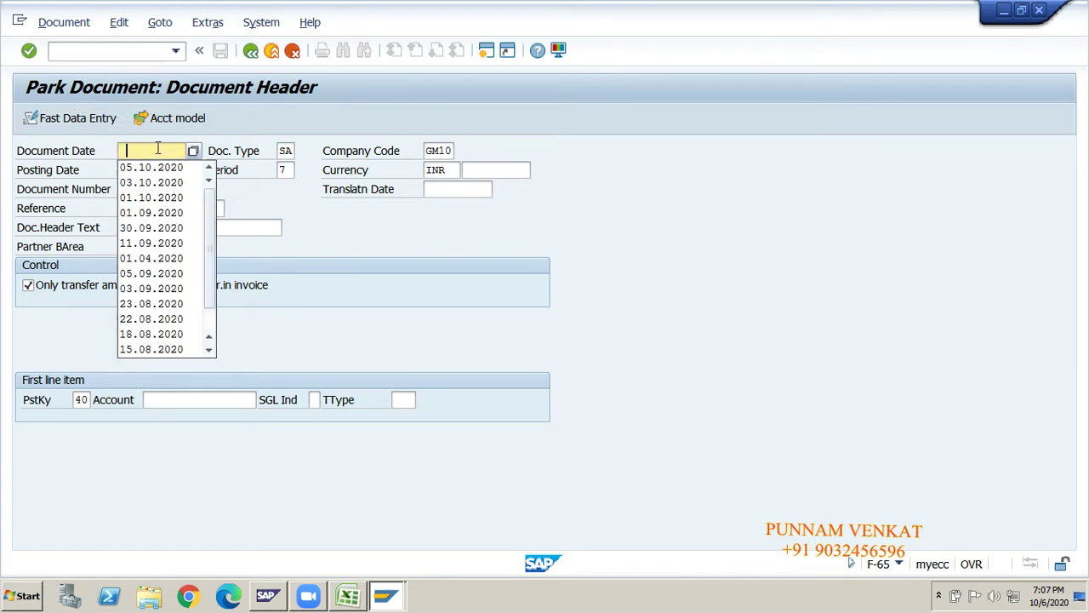
key("Down")
key("Tab")
key("Tab")
key("Tab")
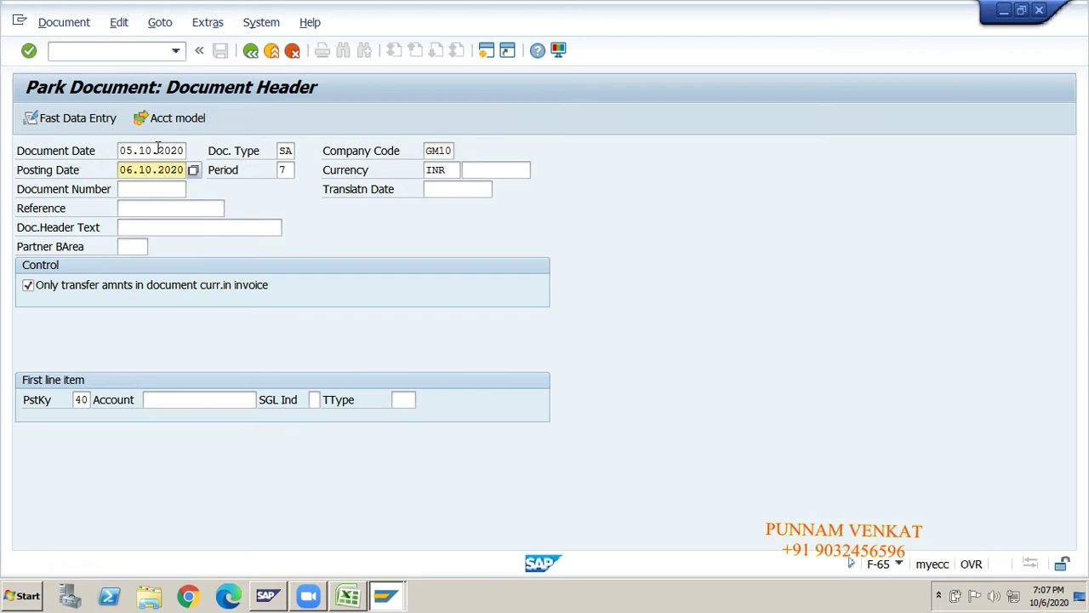
key("shift+Tab")
key("shift+Tab")
key("shift+Tab")
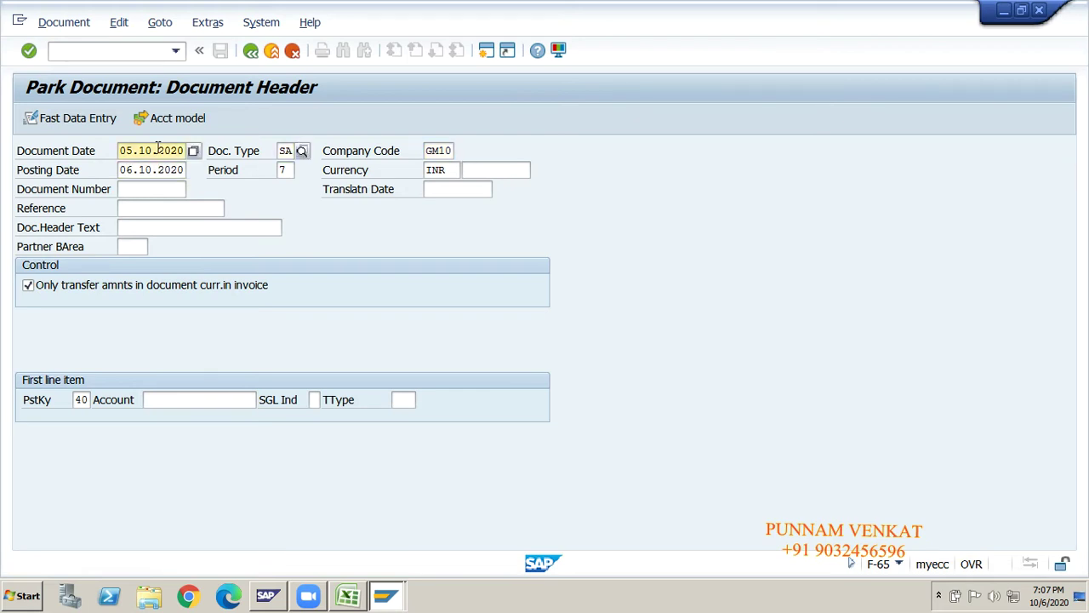
double_click(157, 148)
type("06.10.2020")
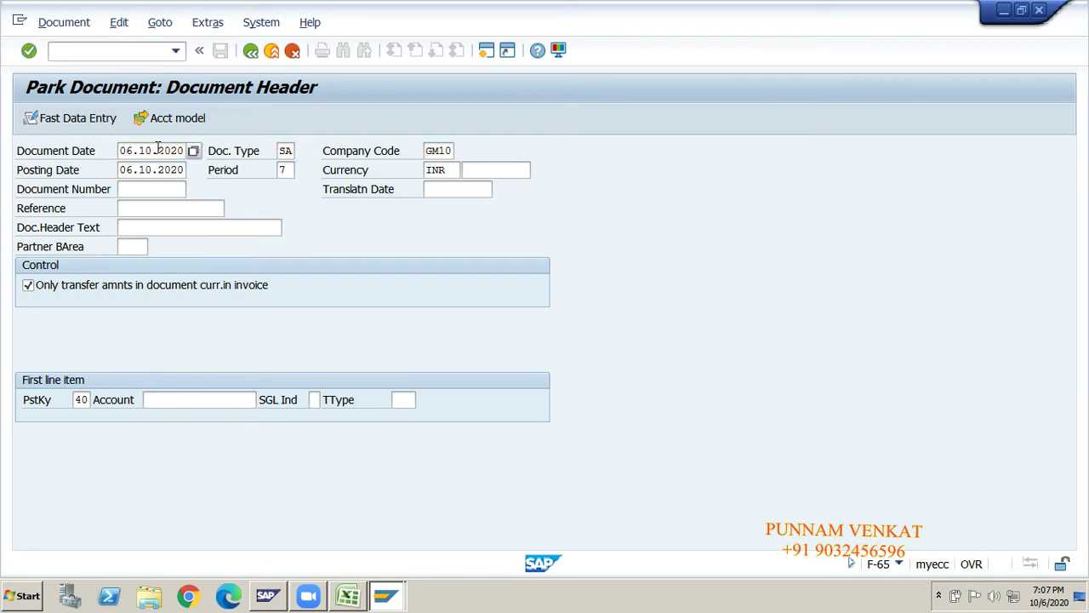
key("Tab")
key("Tab")
key("Tab")
key("Tab")
key("Tab")
key("Tab")
key("Tab")
key("Tab")
key("Tab")
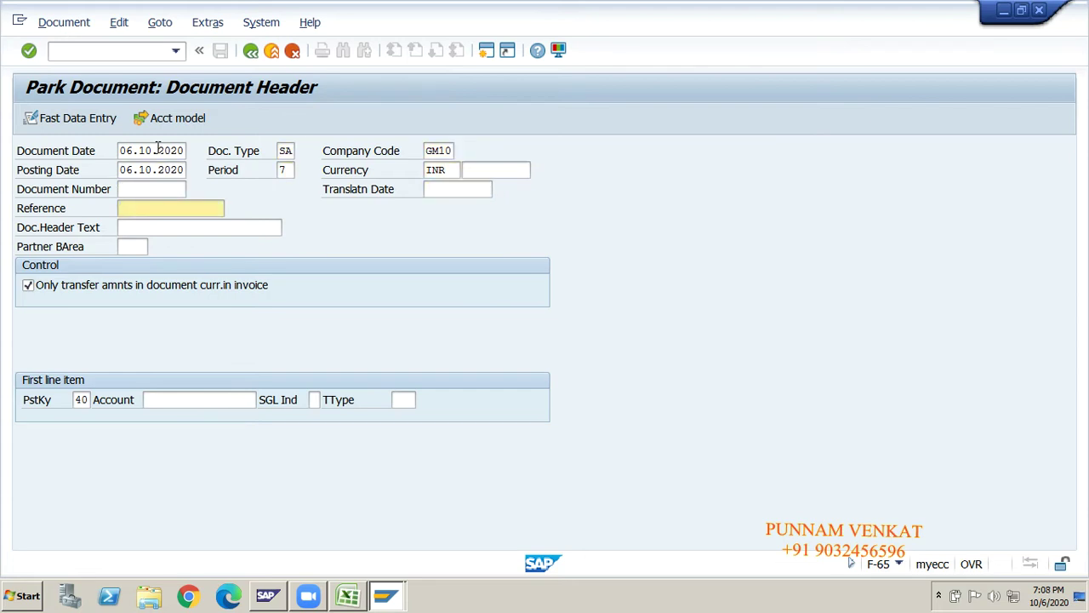
- Enter reference PARK DOCUMENT, posting key 40 and account 440002
key("BackSpace")
key("Down")
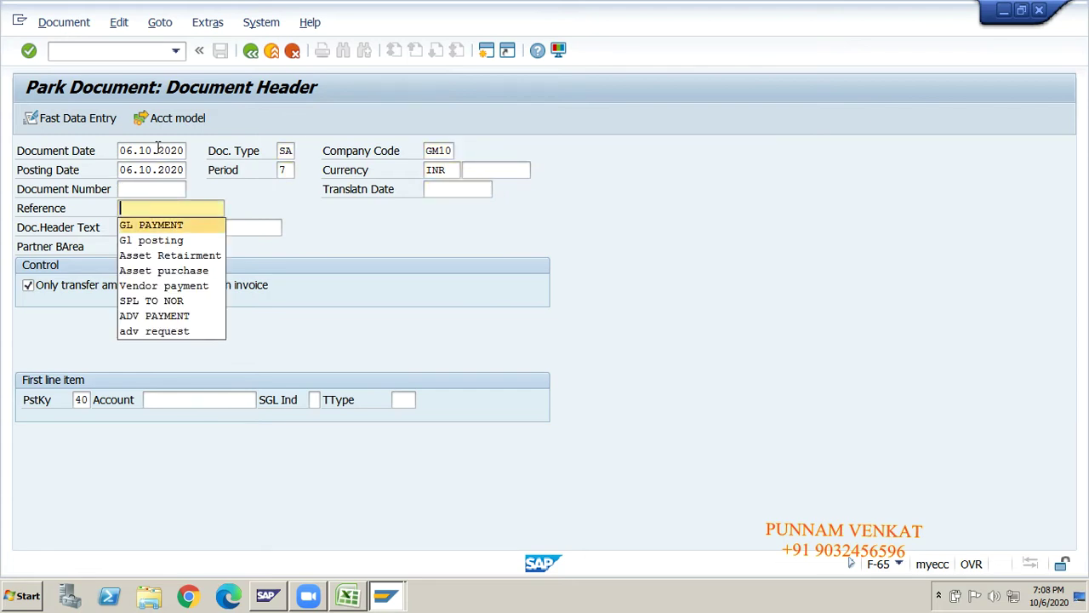
type("PARK DOCU")
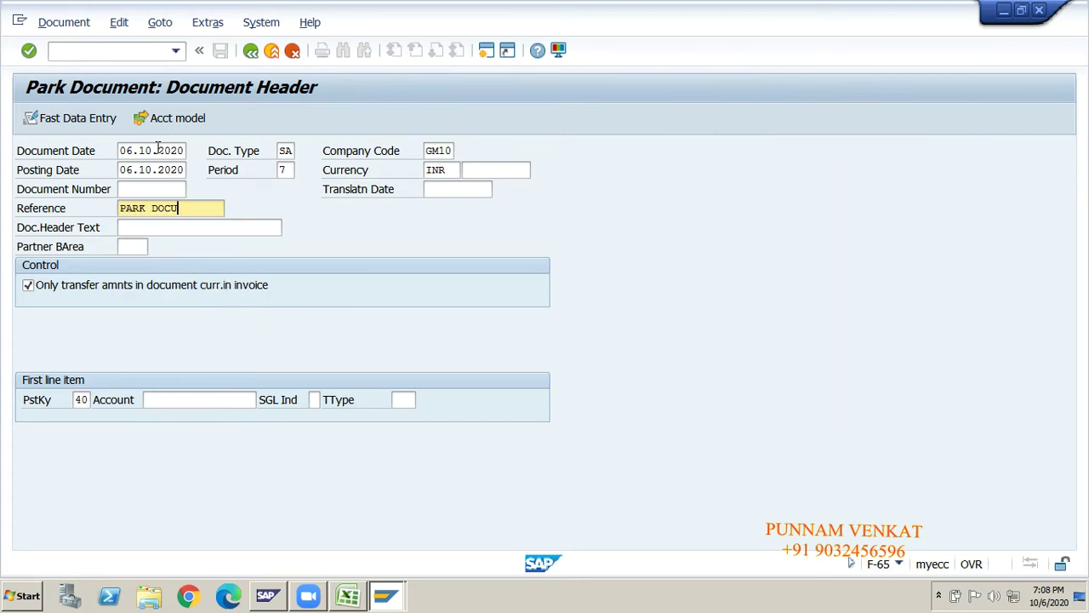
type("MENT")
key("Tab")
key("Tab")
key("Tab")
key("Tab")
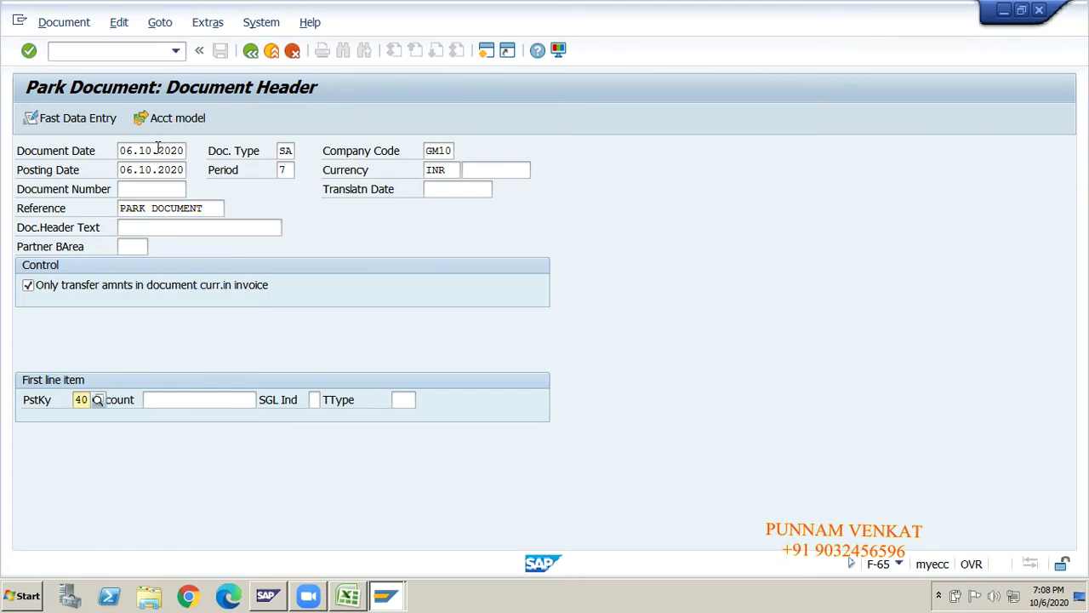
type("40")
key("Tab")
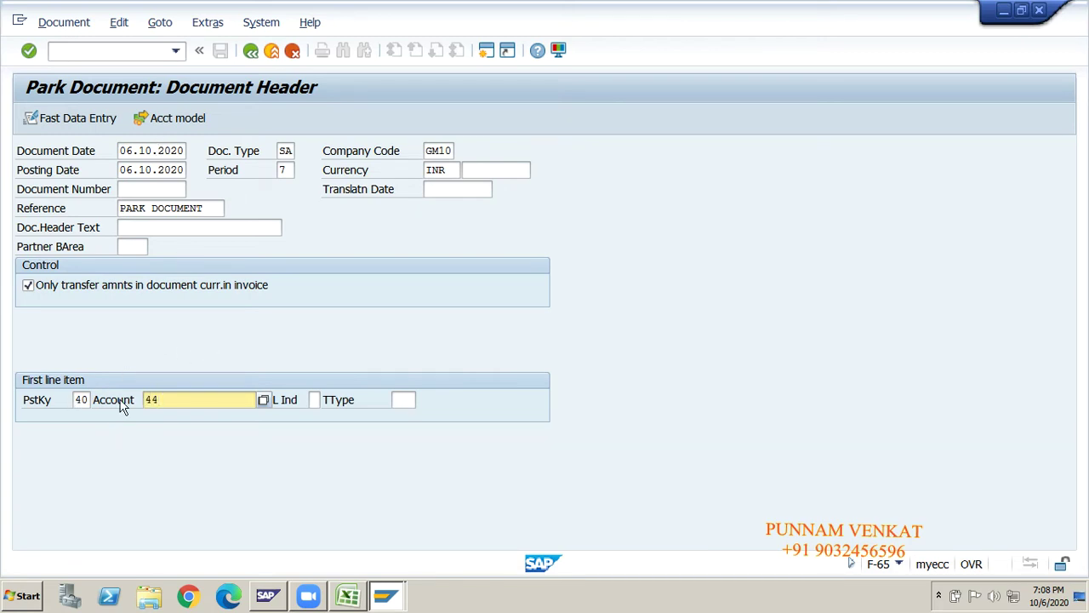
type("440002")
- Give the Rent A/c debit line amount 80000, business area GMHY and profit center GM100
key("Return")
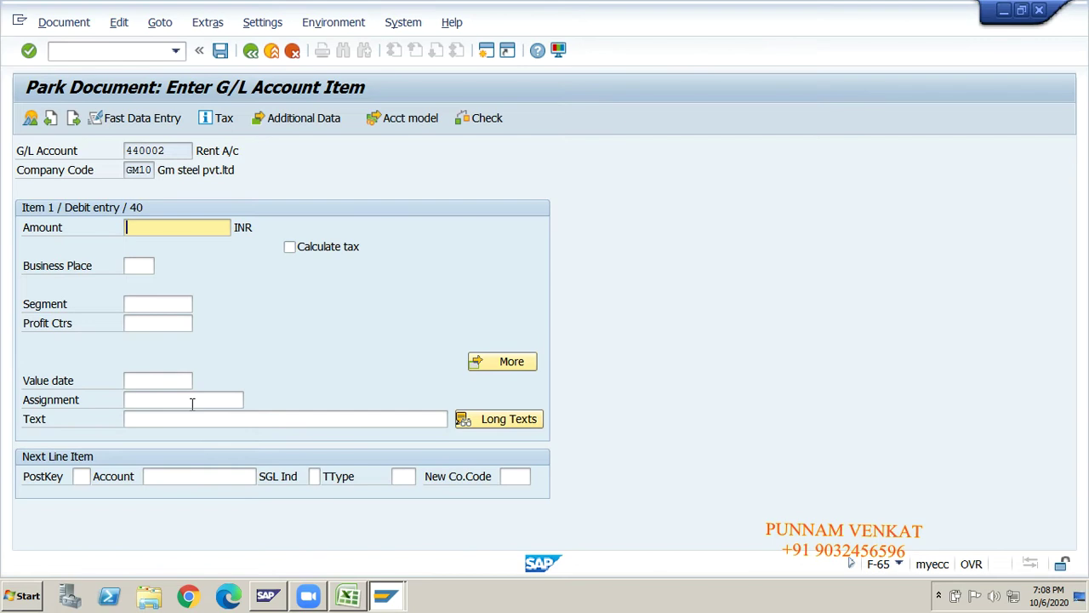
type("8000")
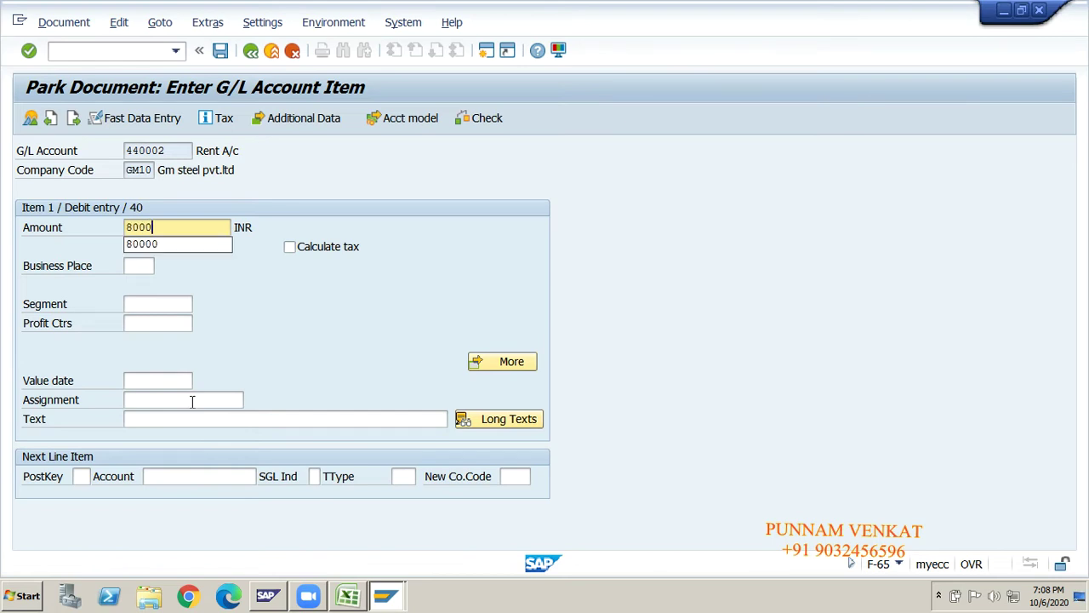
type("0")
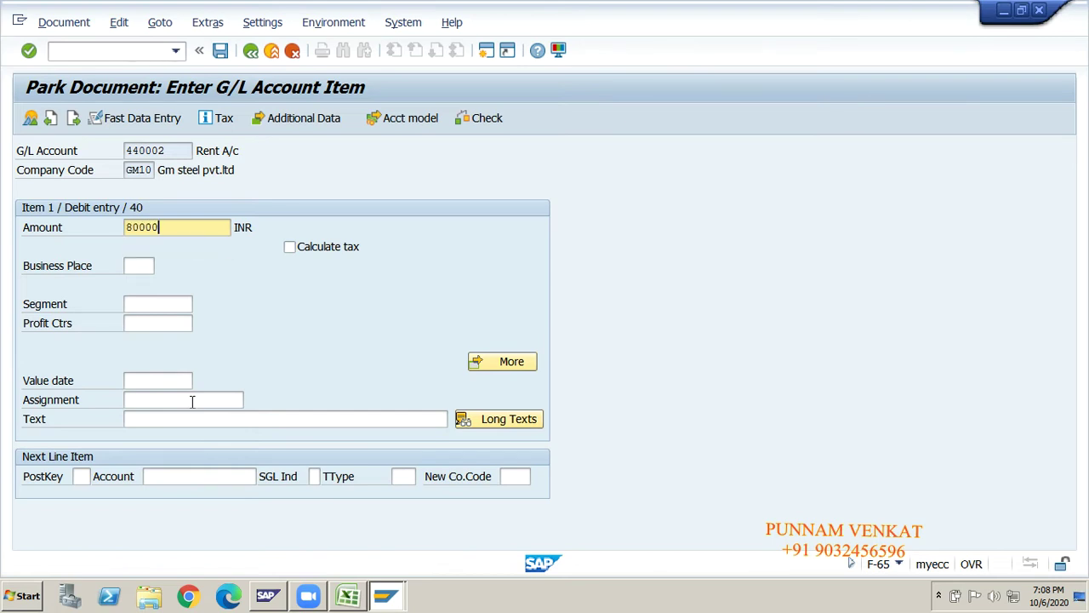
key("Tab")
key("Tab")
key("Tab")
key("Tab")
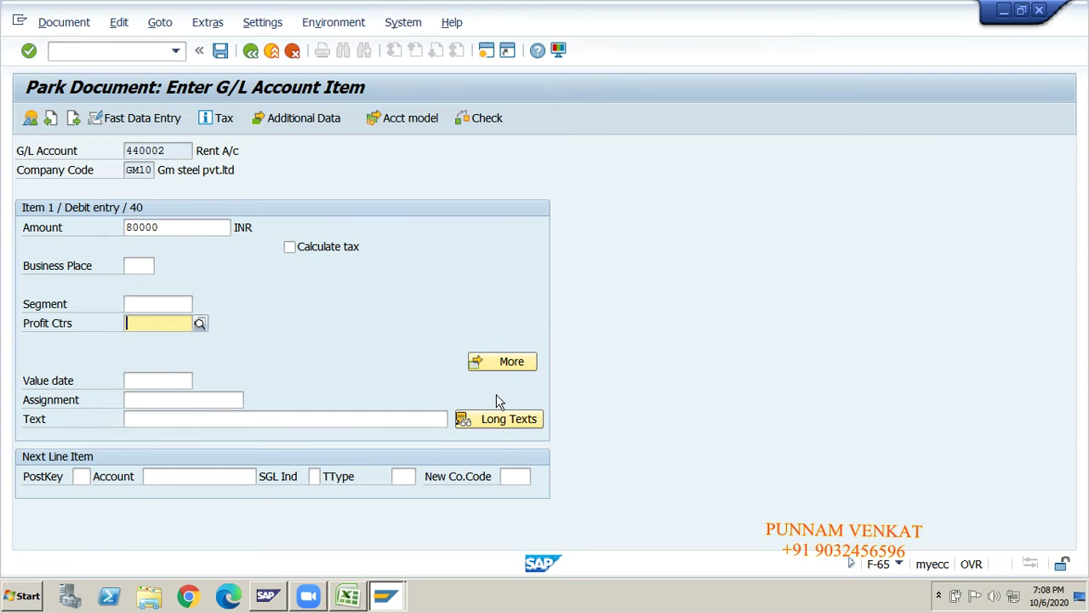
left_click(502, 366)
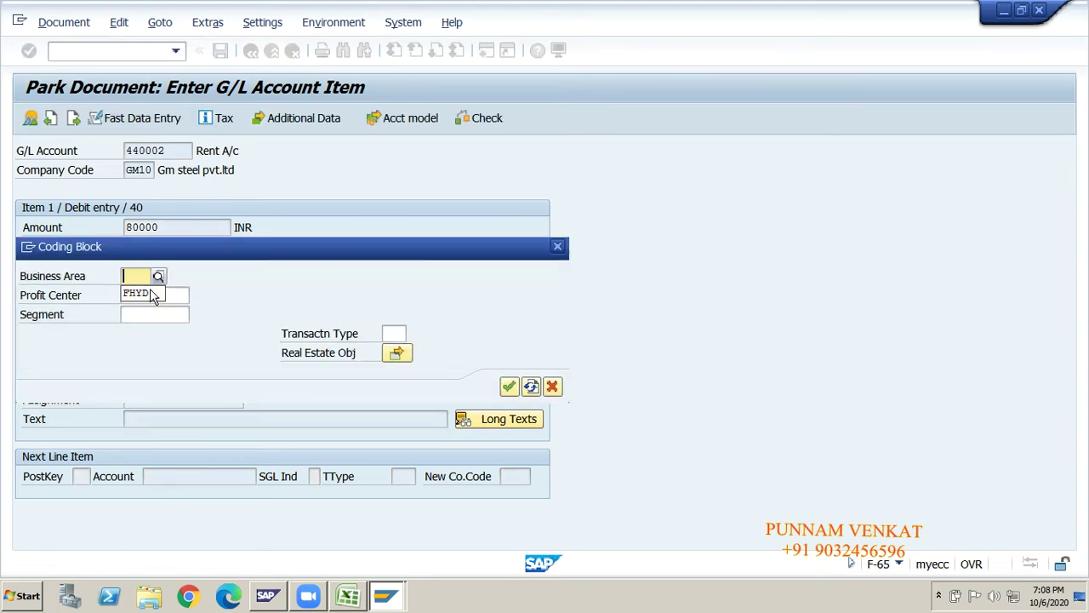
type("GMH")
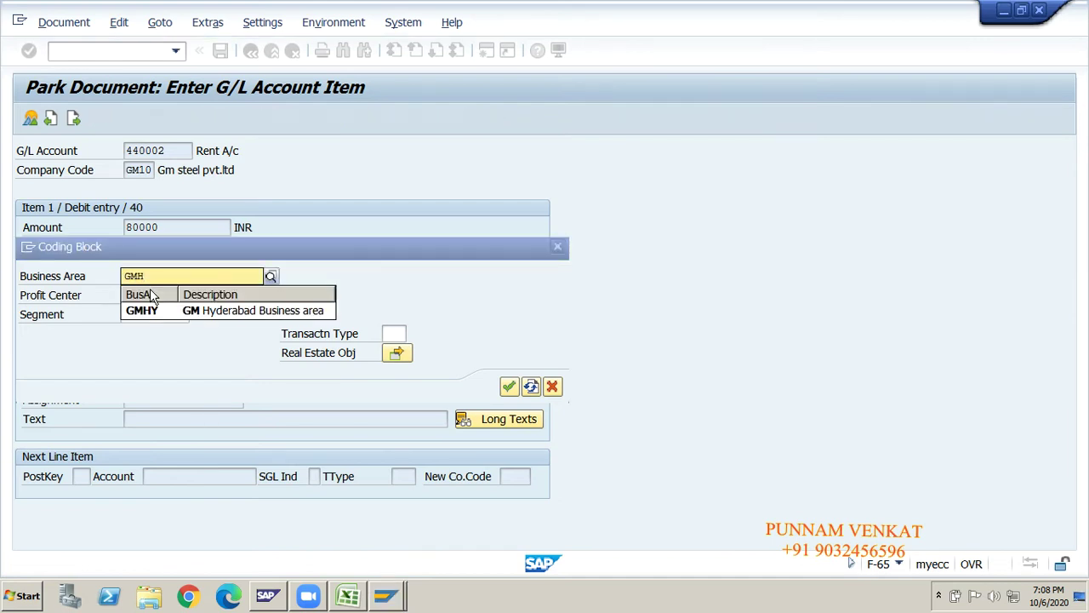
left_click(152, 309)
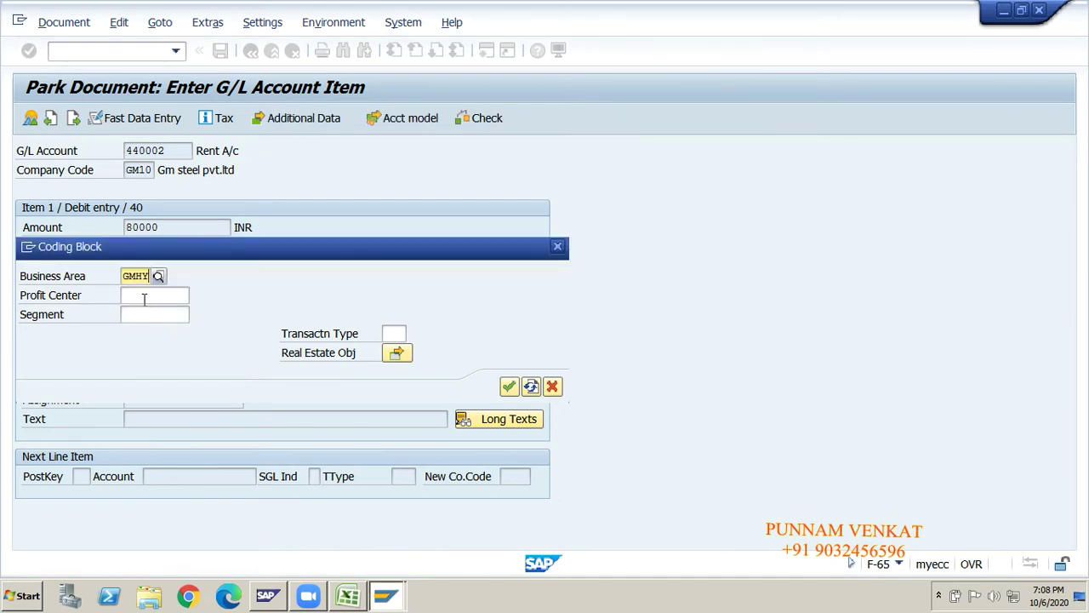
left_click(144, 298)
type("GM")
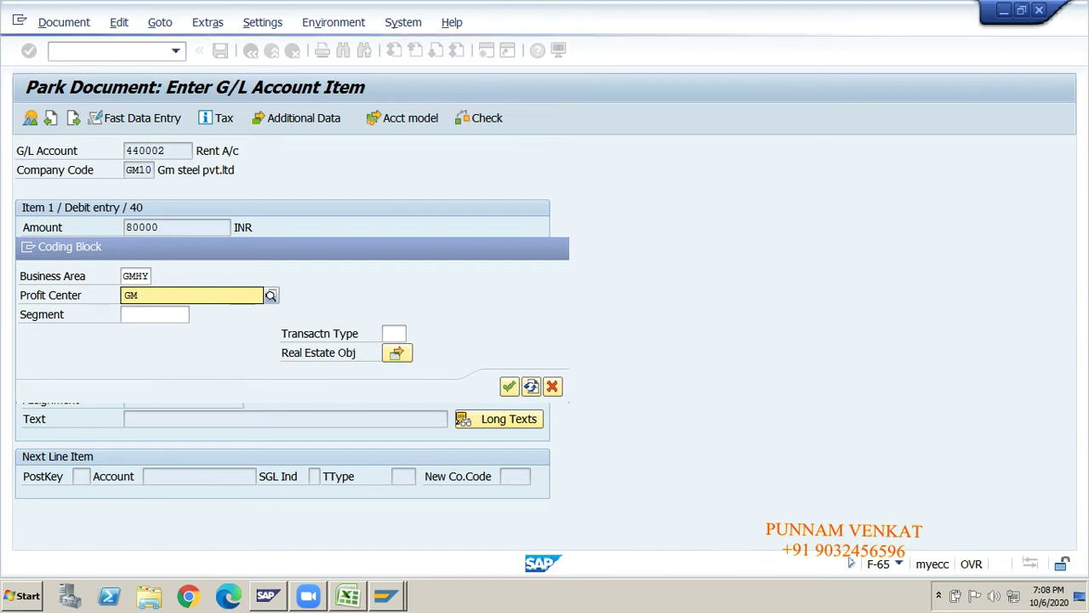
type("100")
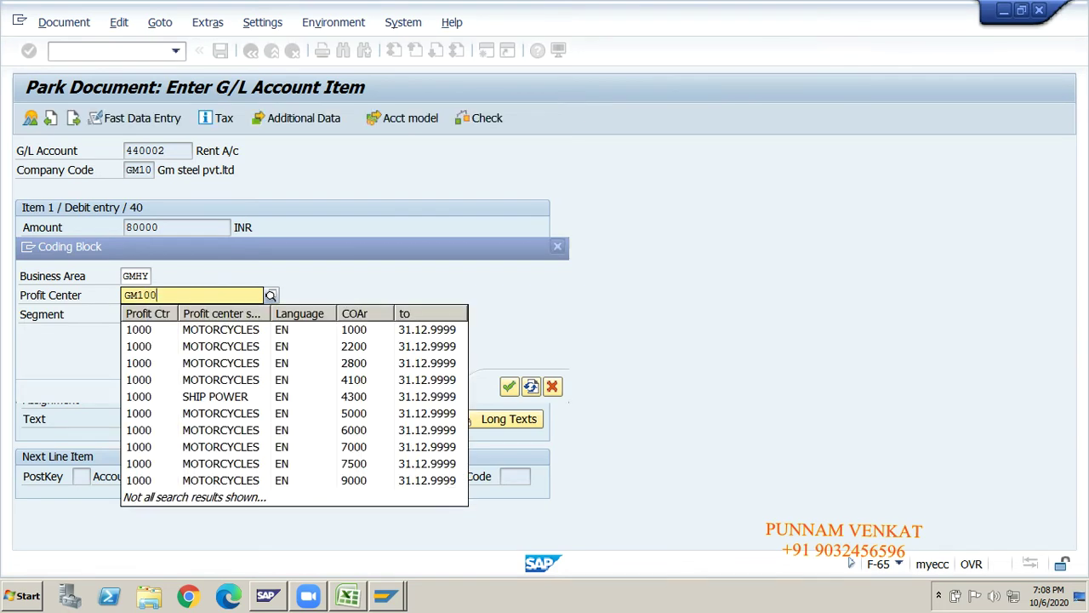
key("Return")
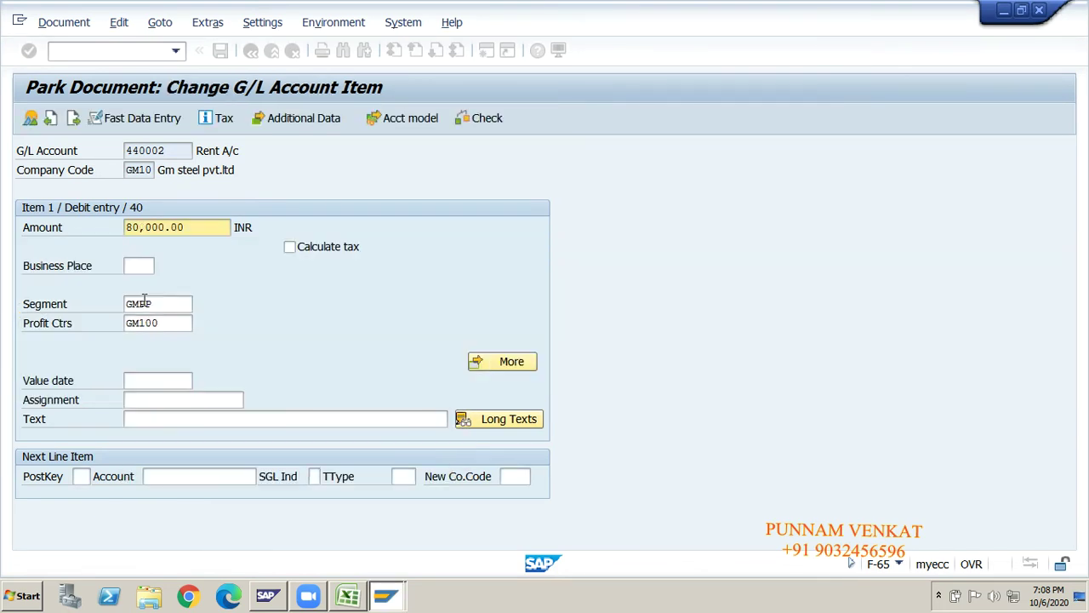
- Set the line text to 'Being park Document' and start the next line with posting key 50
left_click(175, 418)
type("BEI")
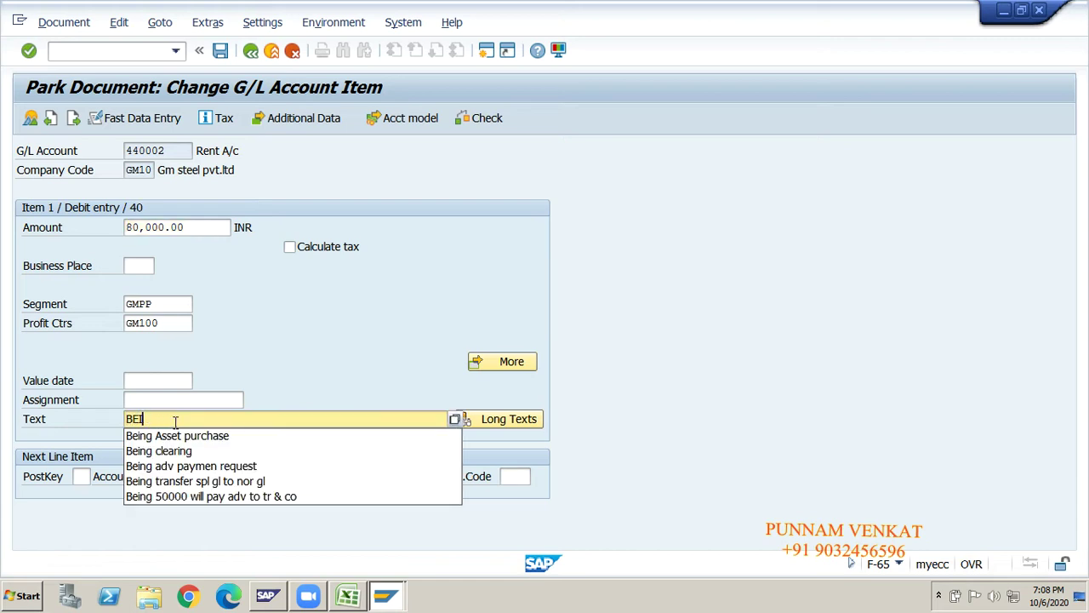
key("BackSpace")
key("BackSpace")
type("en")
key("BackSpace")
type("ing park ")
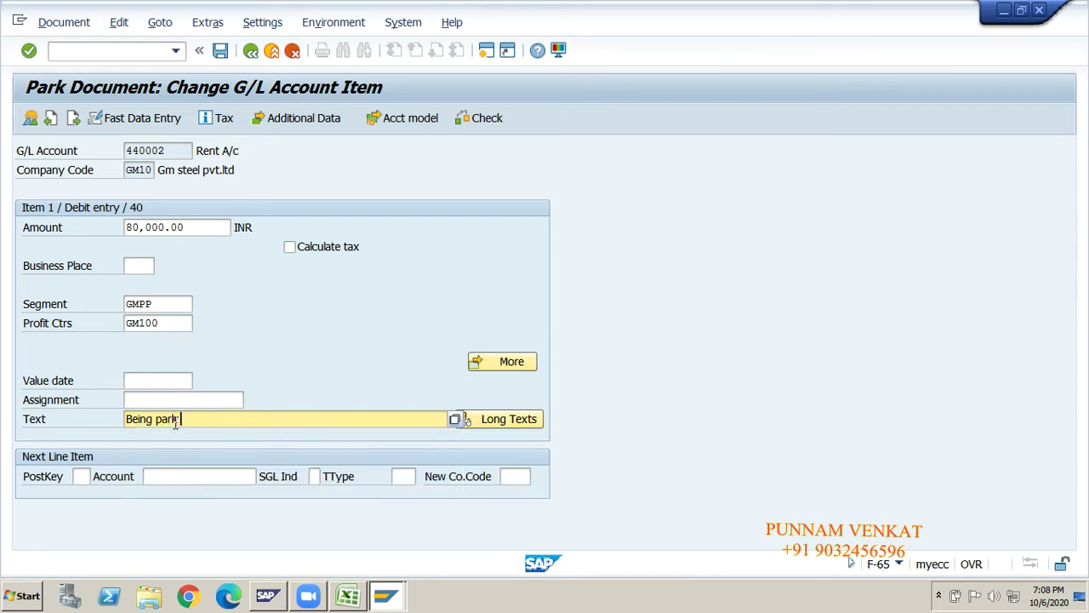
type("Document")
key("Tab")
key("Tab")
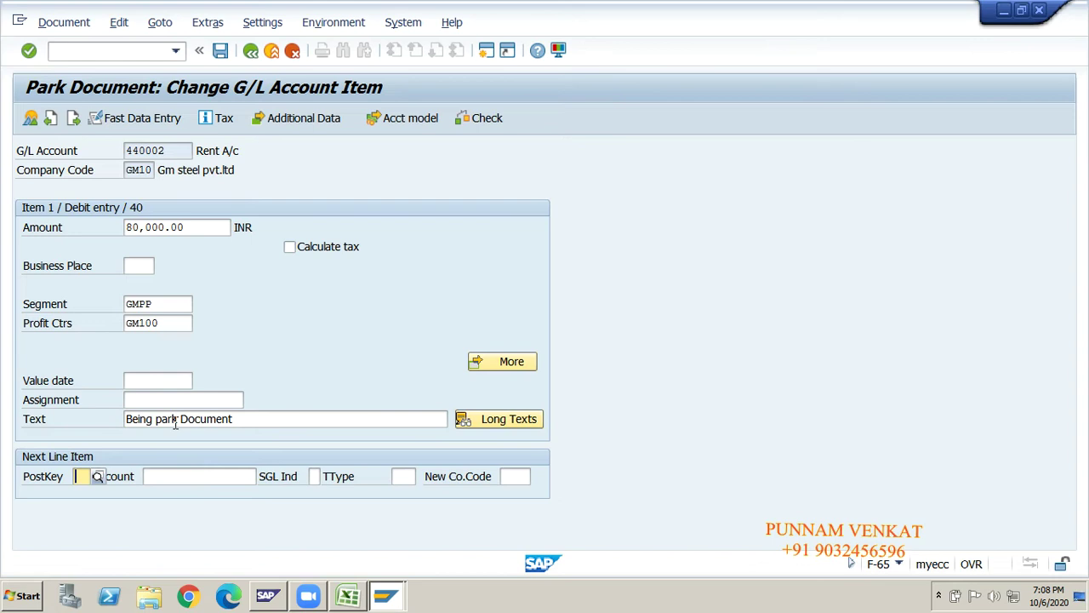
type("50")
key("Return")
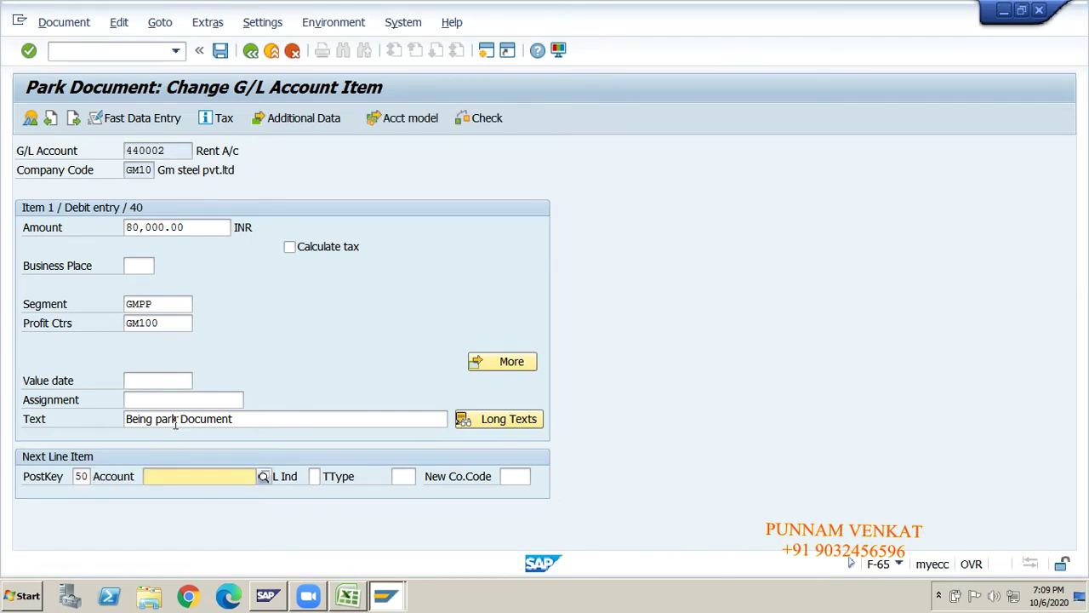
- Add the 220000 Cash Account credit line, copying amount 80,000.00 and text 'Being park Document'
type("2200")
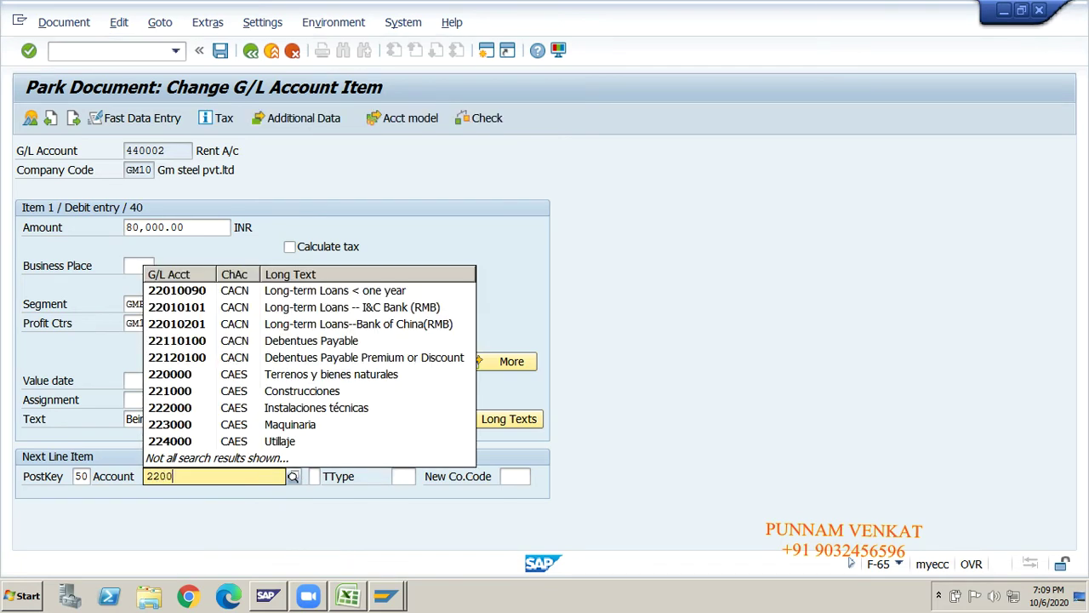
type("00")
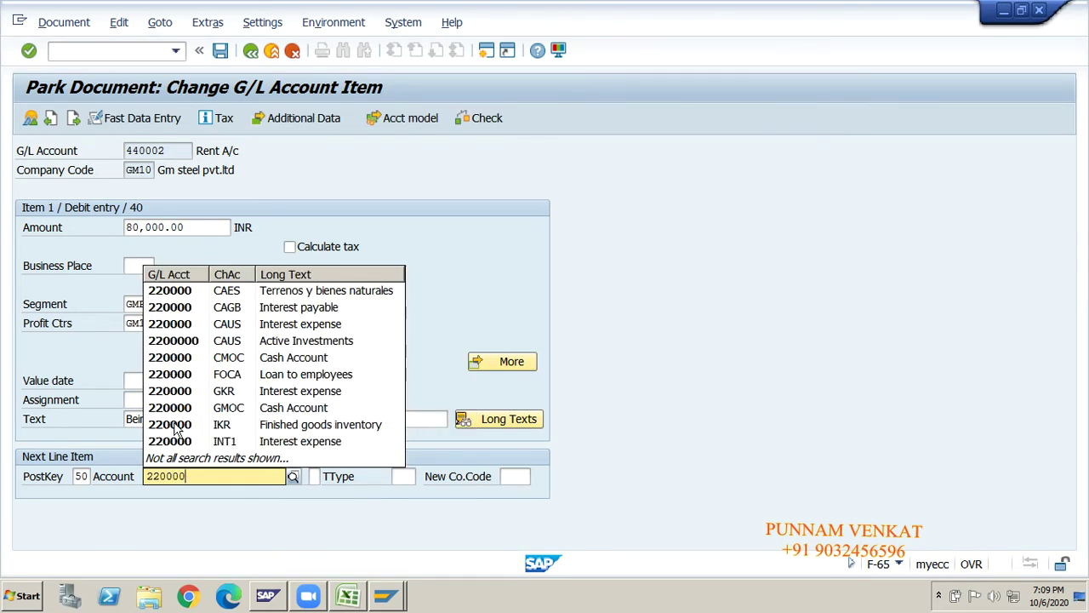
left_click(174, 430)
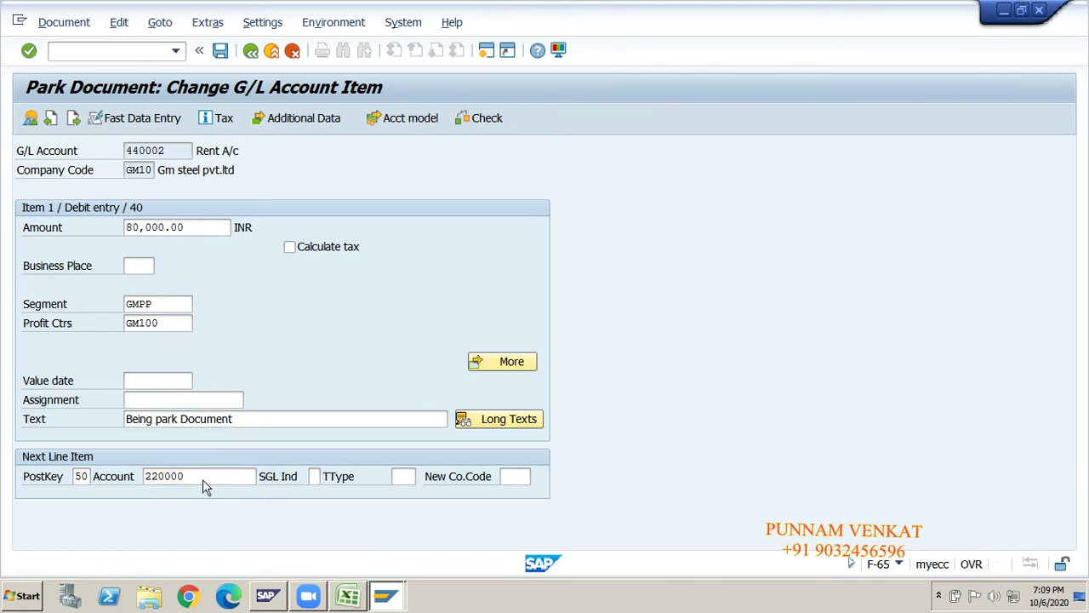
key("Return")
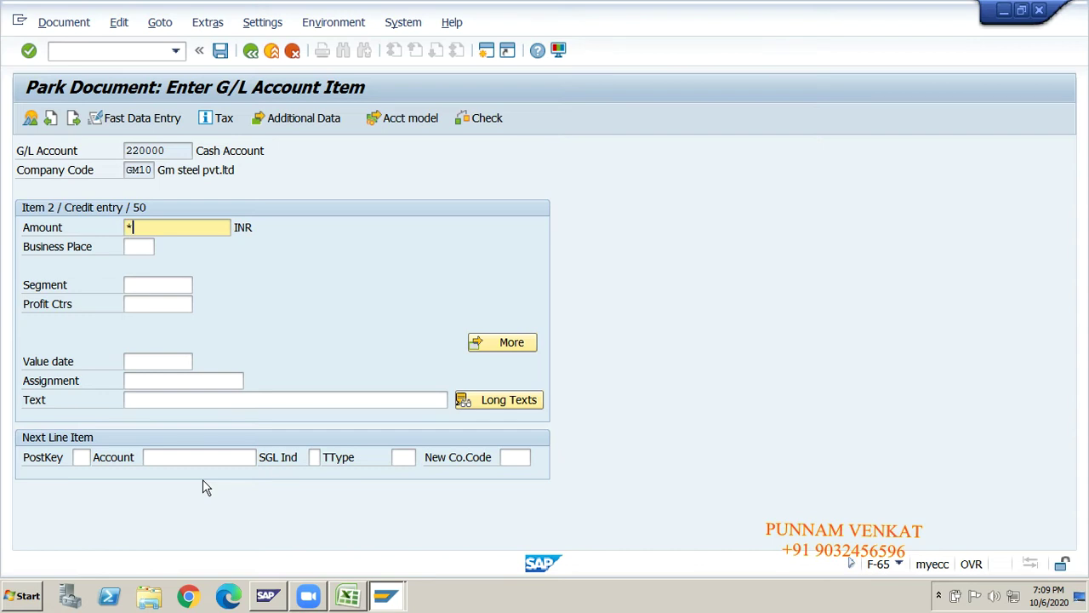
left_click(203, 400)
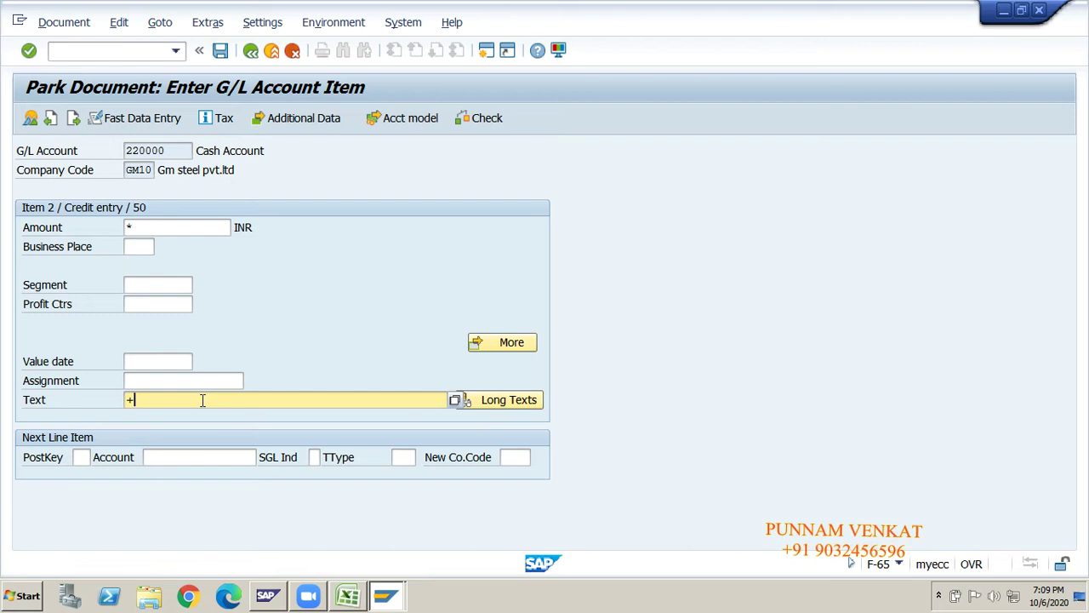
key("Return")
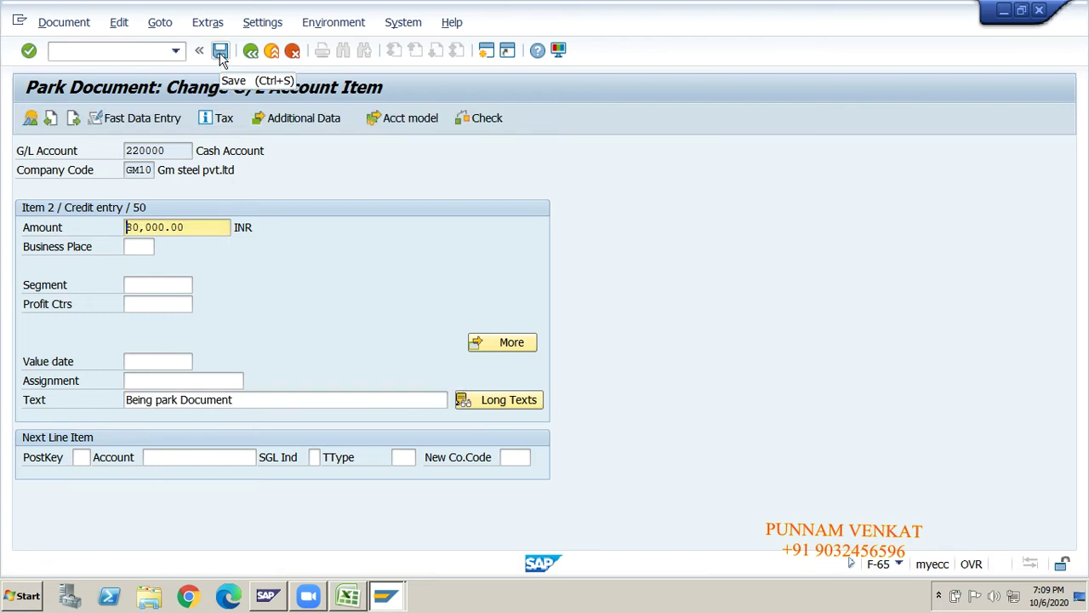
left_click(75, 26)
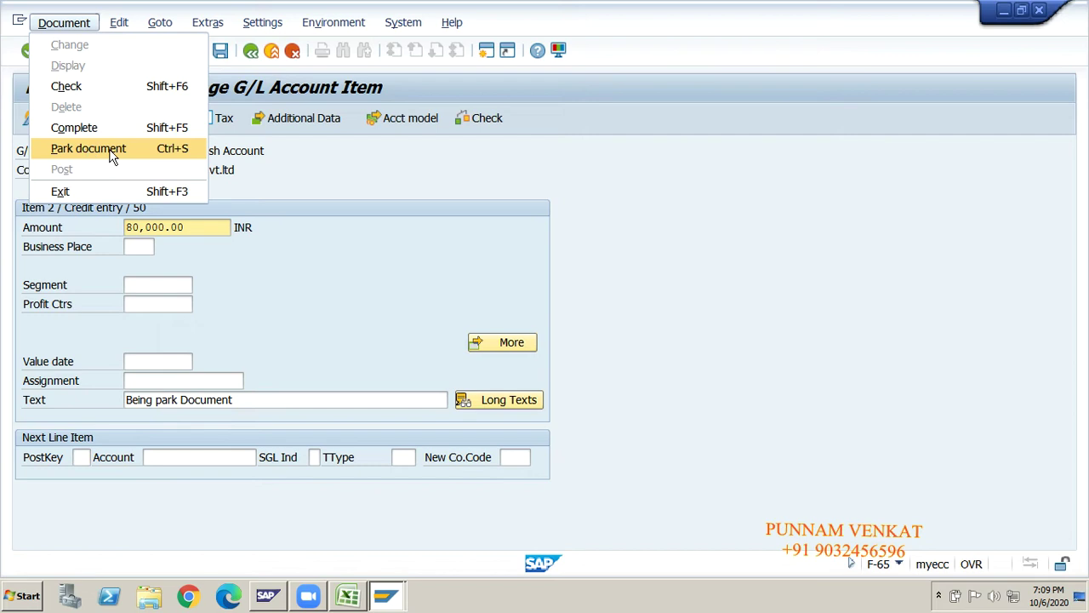
left_click(266, 164)
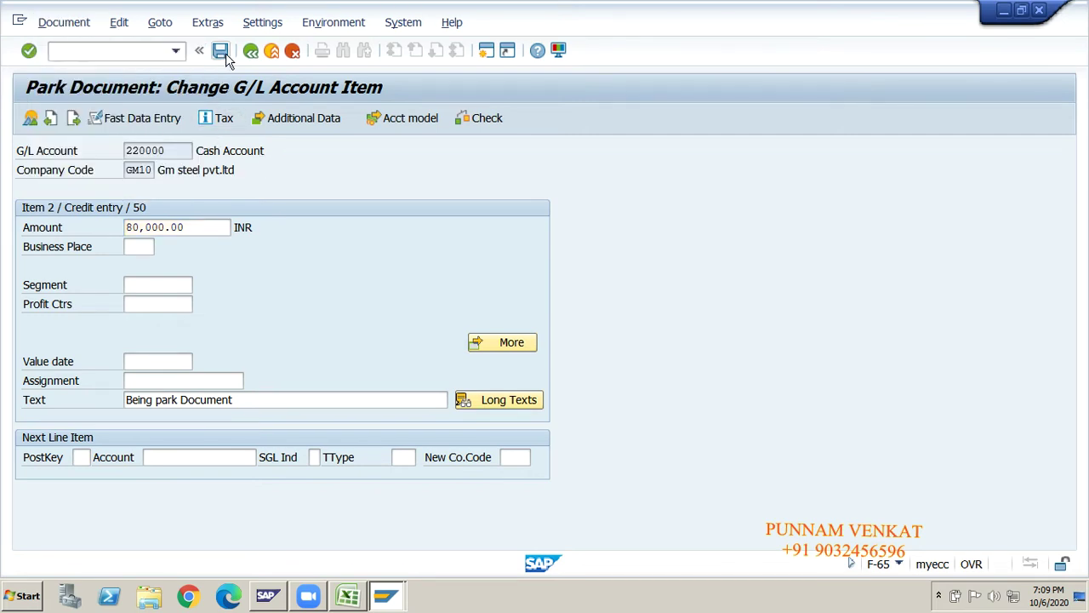
left_click(65, 22)
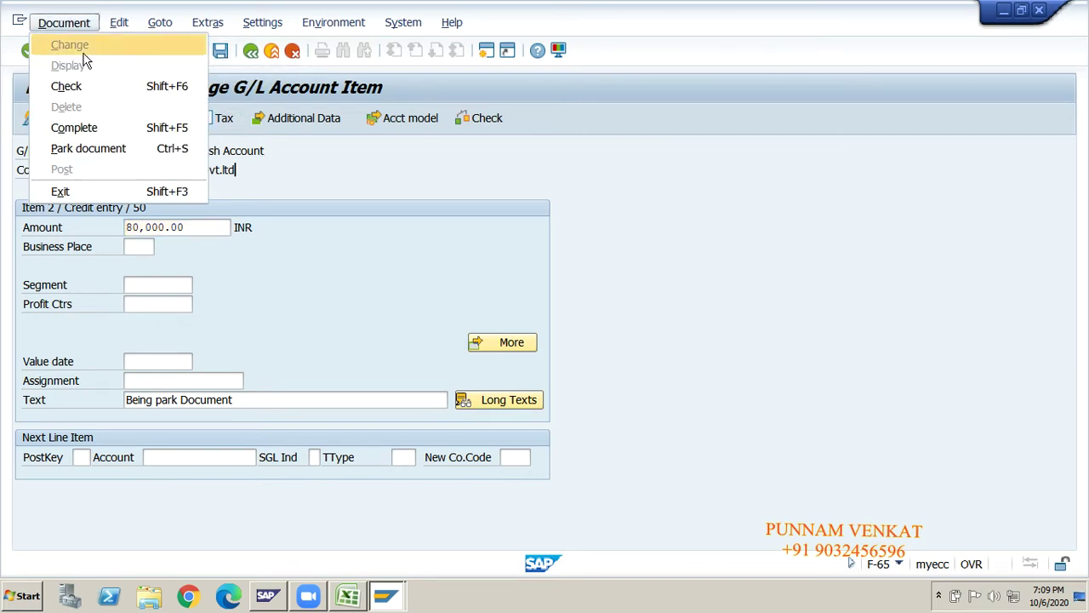
left_click(118, 153)
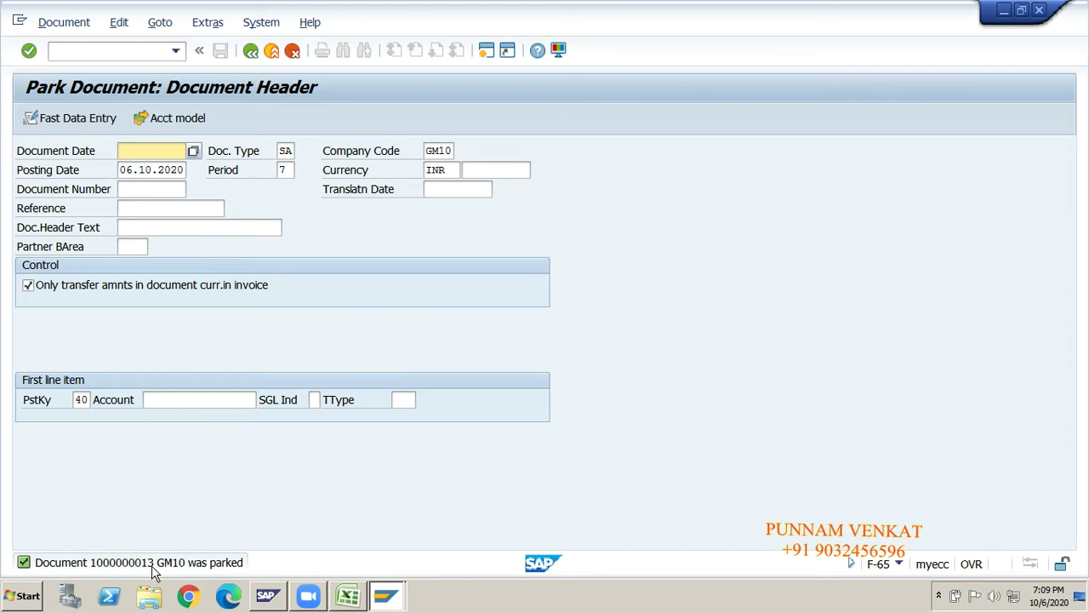
left_click(100, 51)
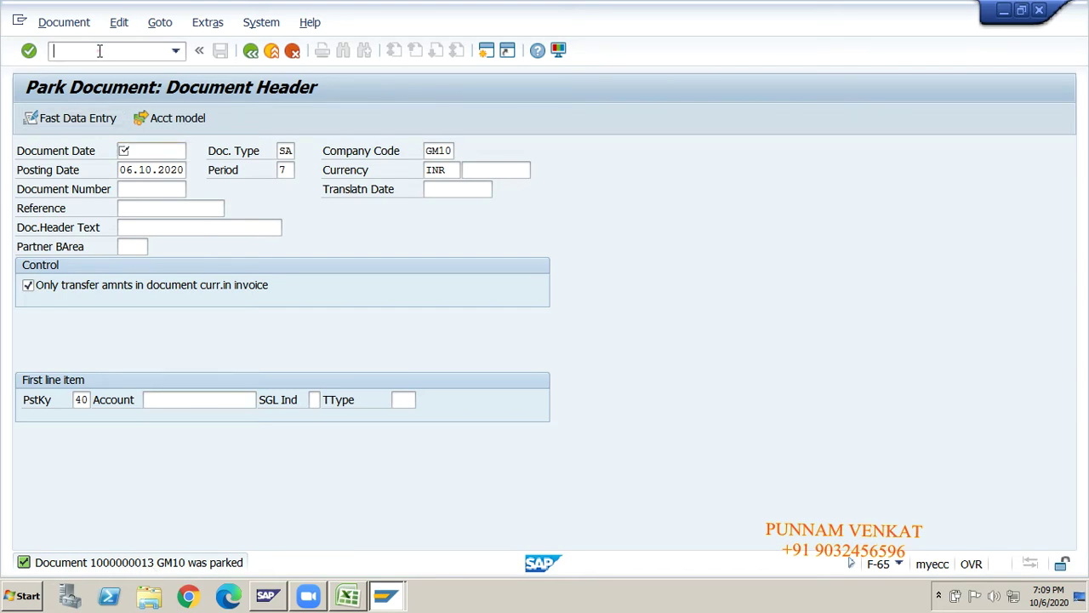
- Open display document FB03 and check its prefilled GM10 company code and fiscal year
type("/n")
key("Return")
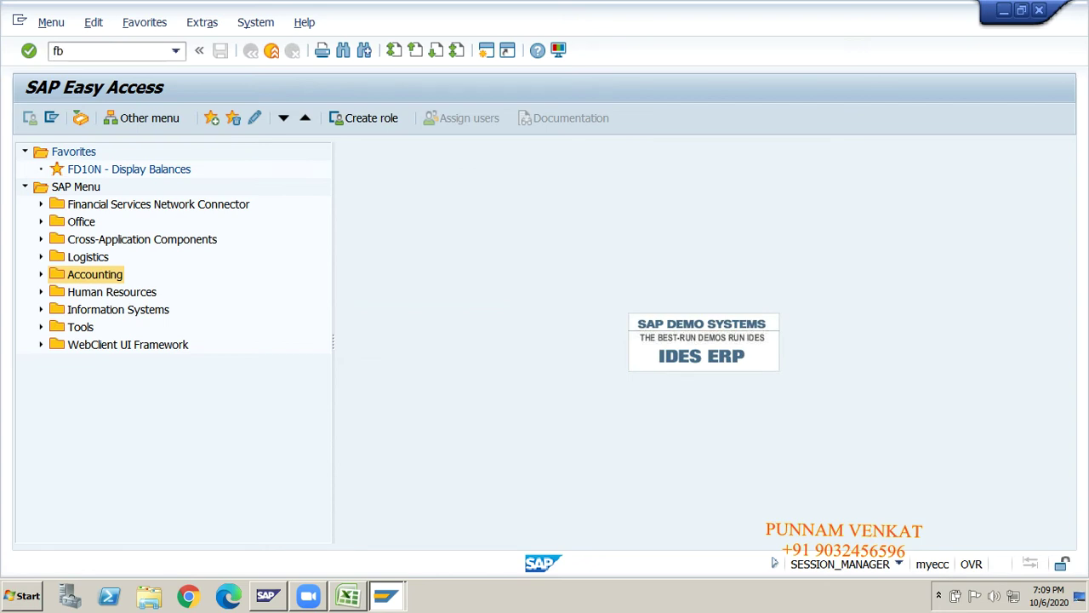
key("Return")
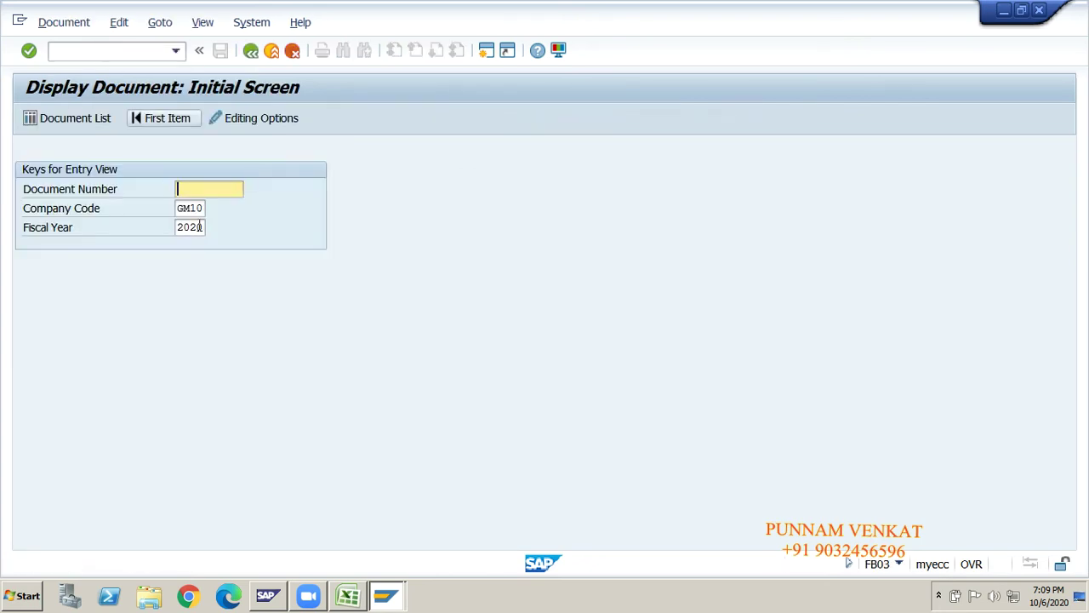
left_click(184, 225)
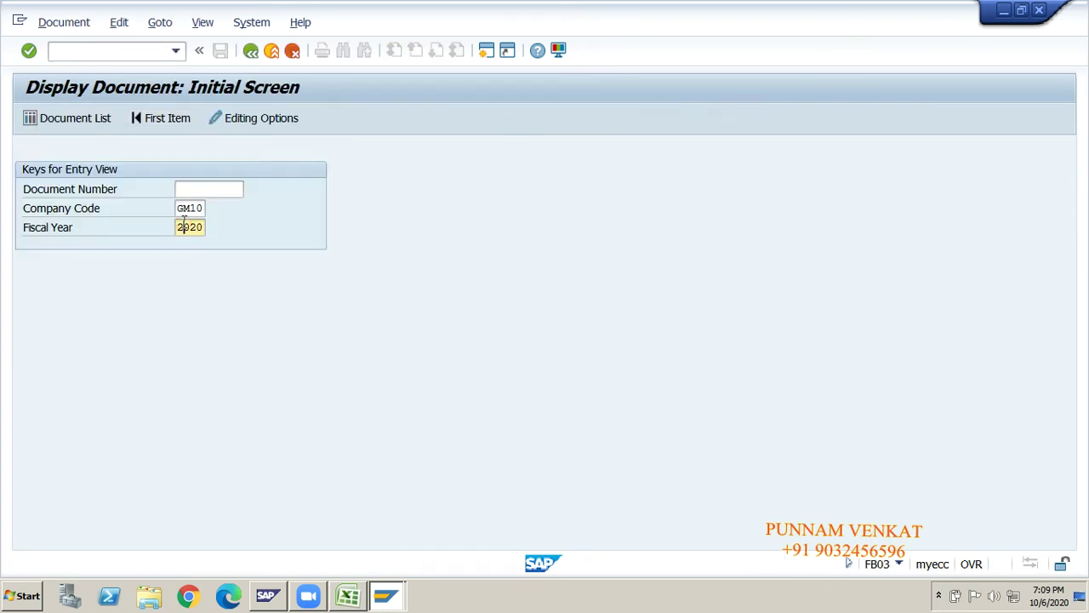
left_click(184, 208)
left_click(184, 225)
left_click(184, 207)
left_click(147, 222)
key("Return")
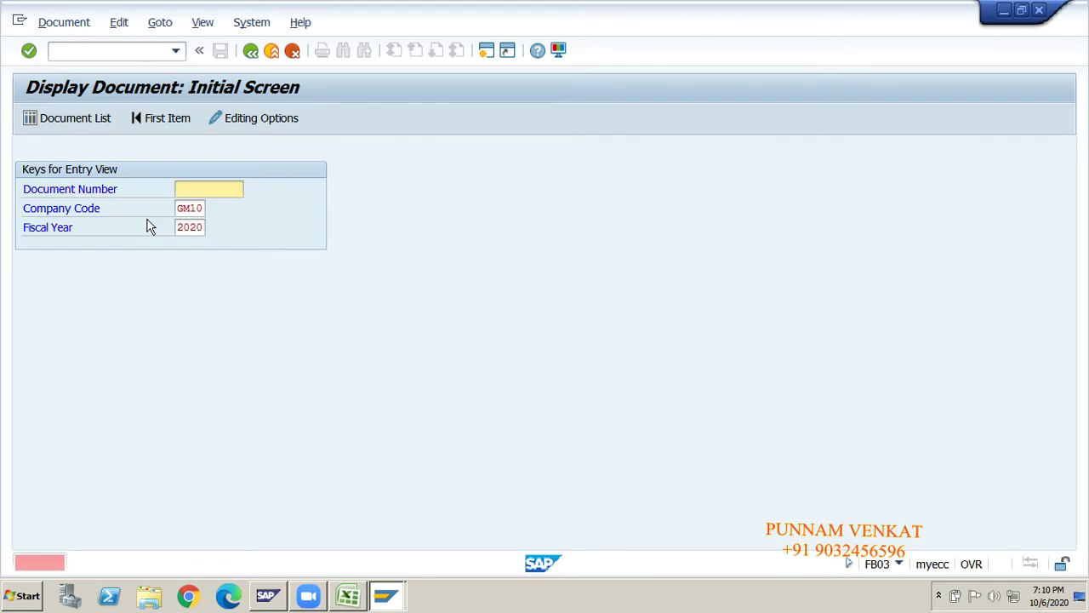
left_click(58, 120)
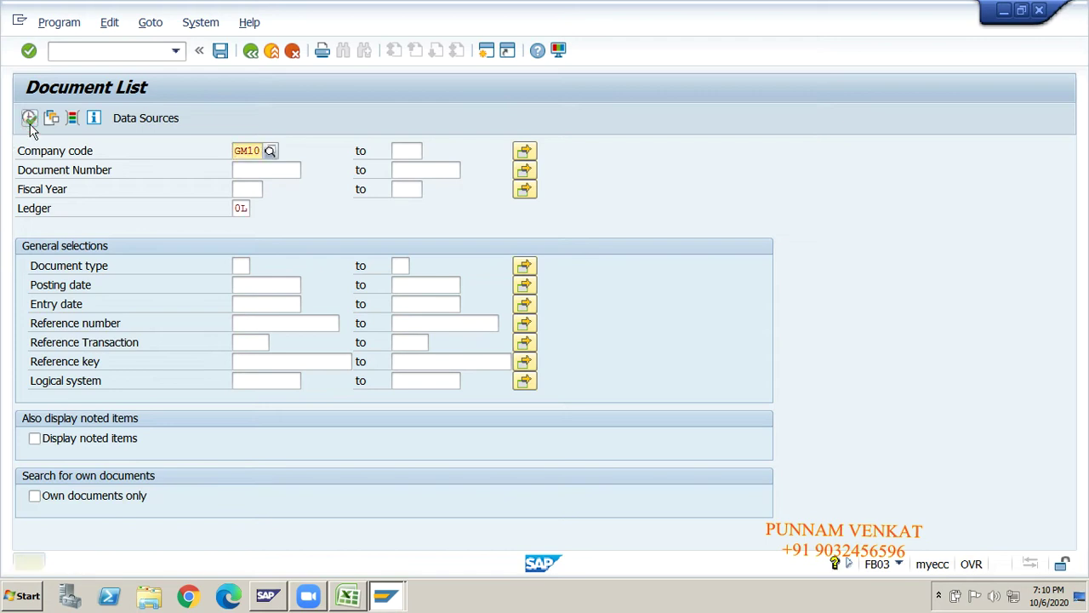
left_click(29, 118)
left_click(29, 118)
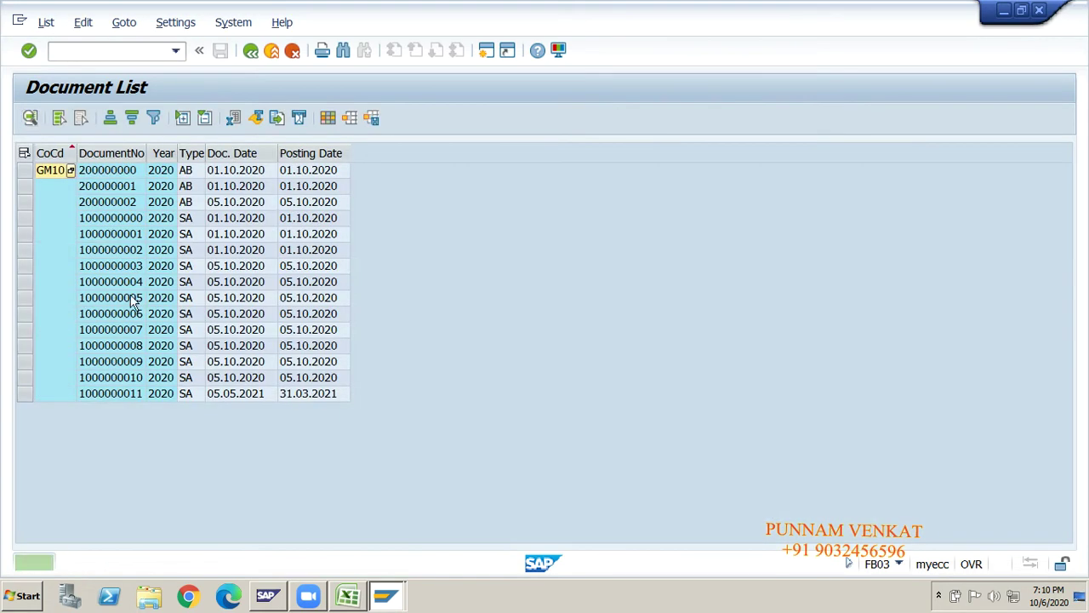
left_click(97, 392)
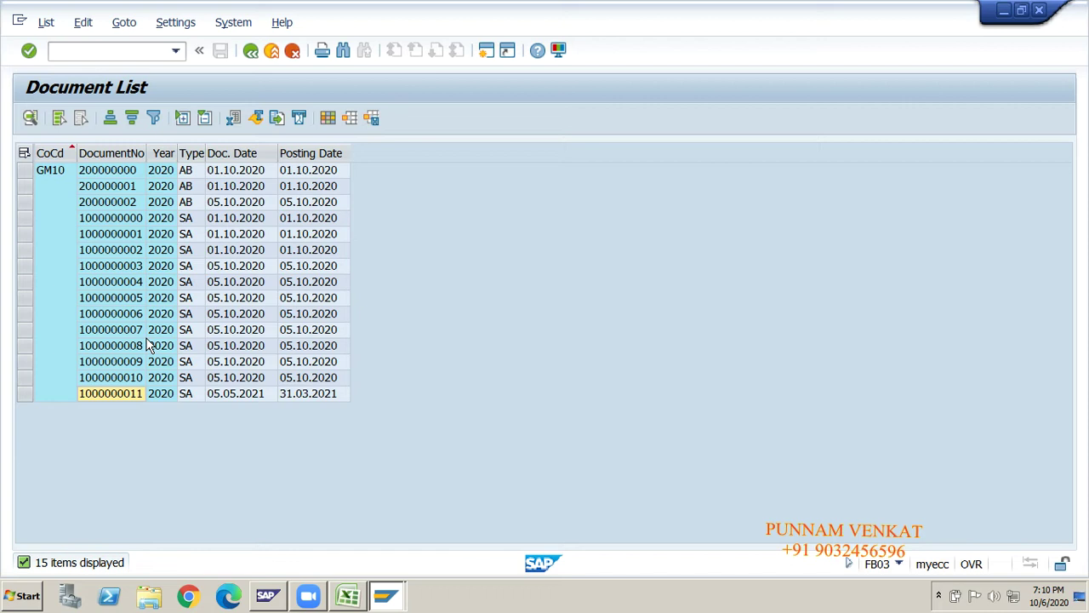
left_click(250, 53)
left_click(250, 53)
left_click(250, 53)
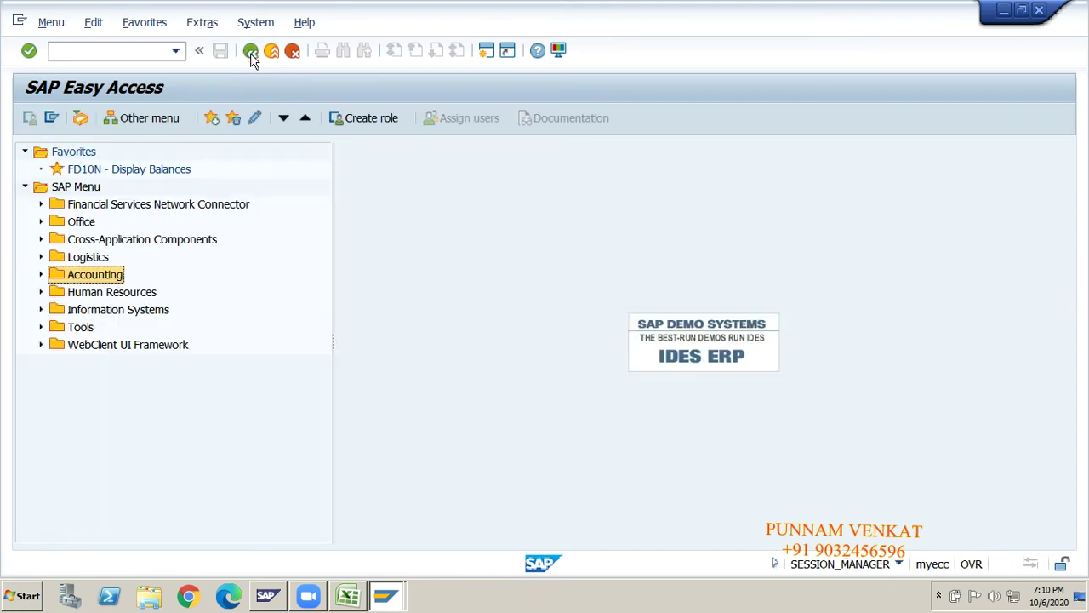
key("alt+Tab")
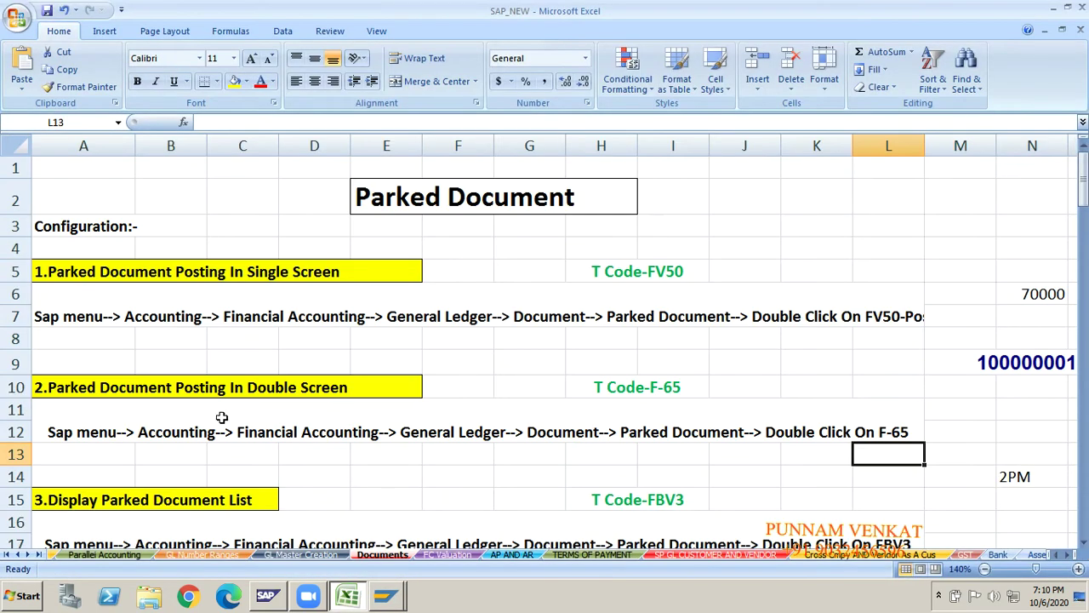
key("Up")
key("Down")
key("Down")
key("Down")
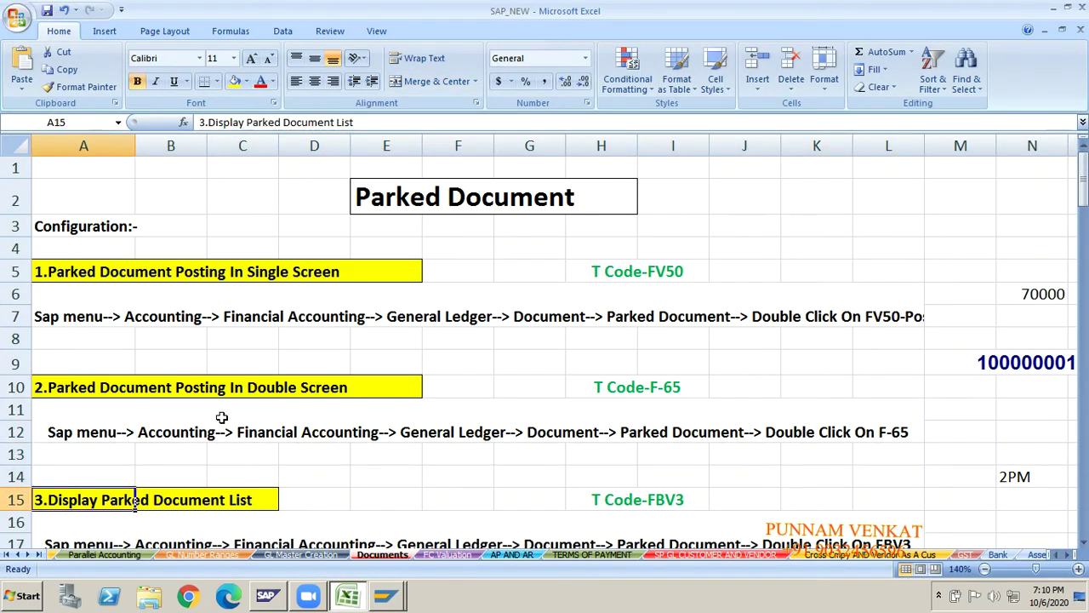
key("Down")
key("Down")
key("Down")
key("Down")
key("Down")
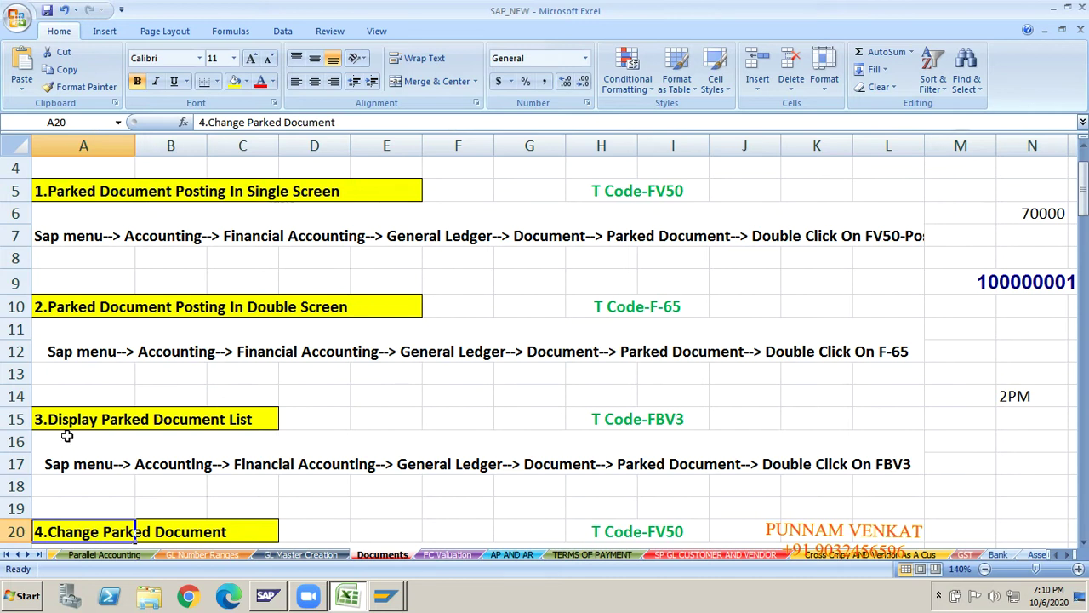
left_click(231, 422)
left_click(87, 423)
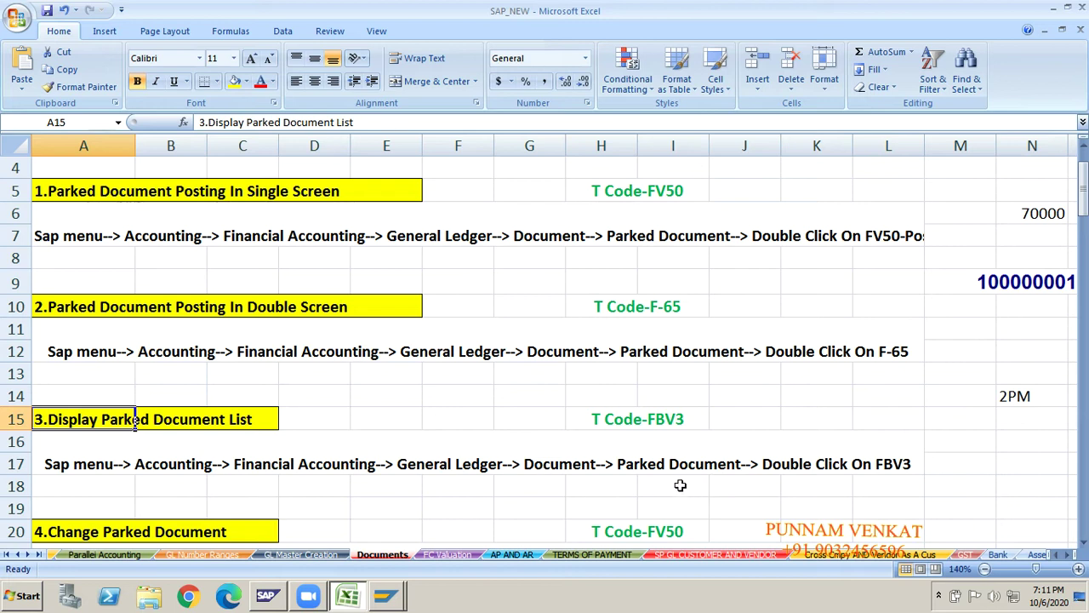
left_click(796, 493)
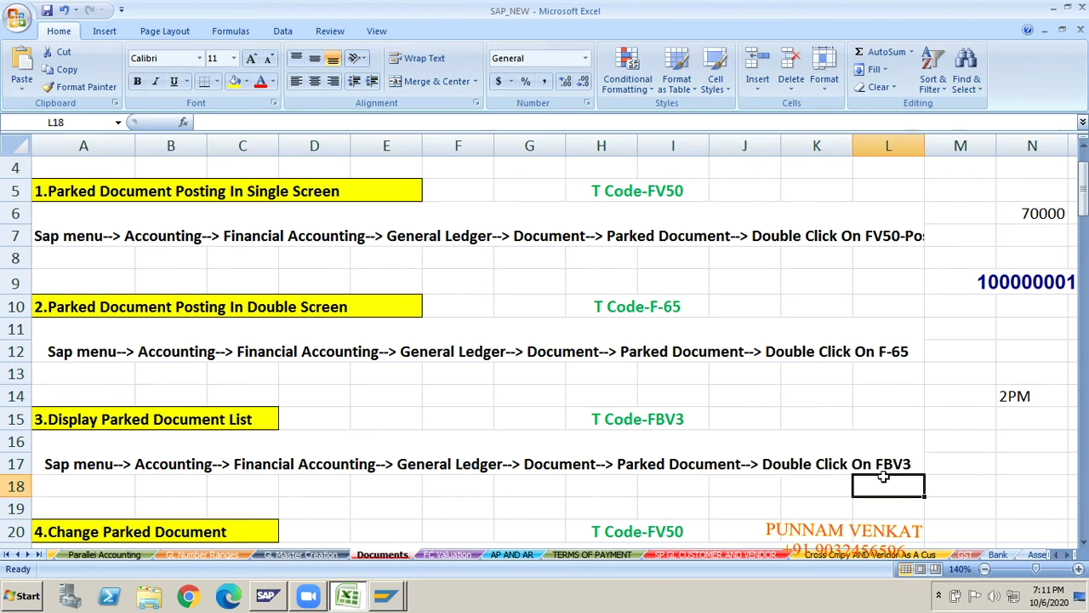
key("alt+Tab")
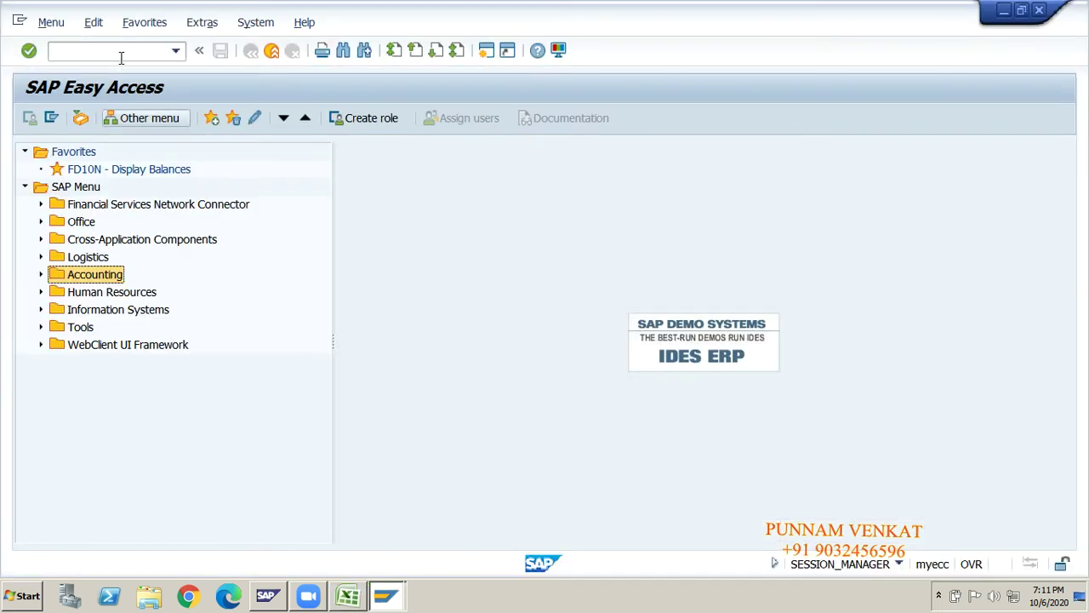
- Expand the Accounting and Financial Accounting folders in the SAP menu
left_click(83, 188)
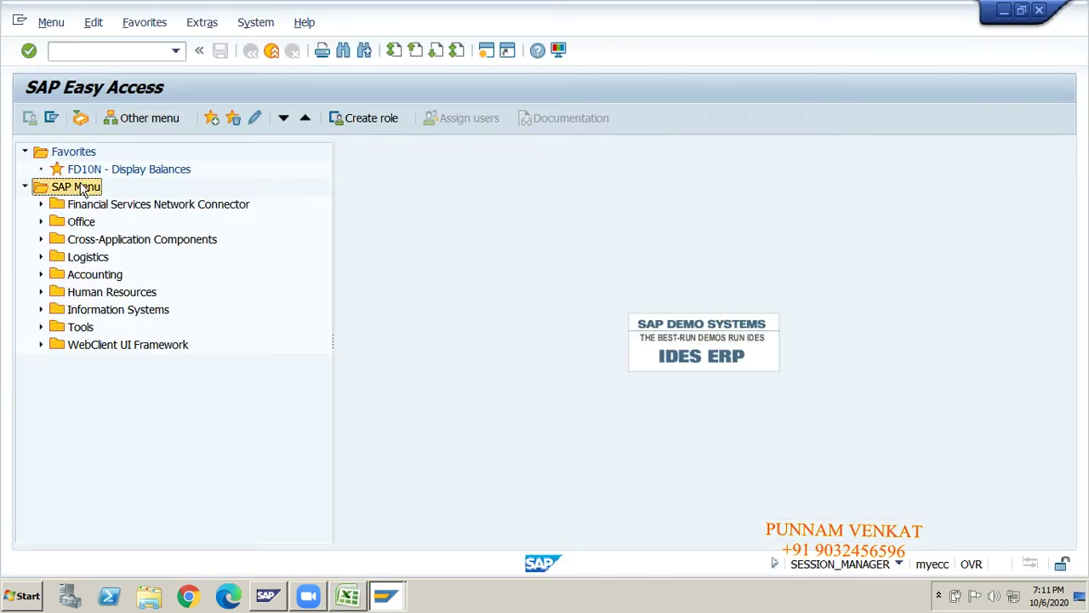
key("Down")
key("Down")
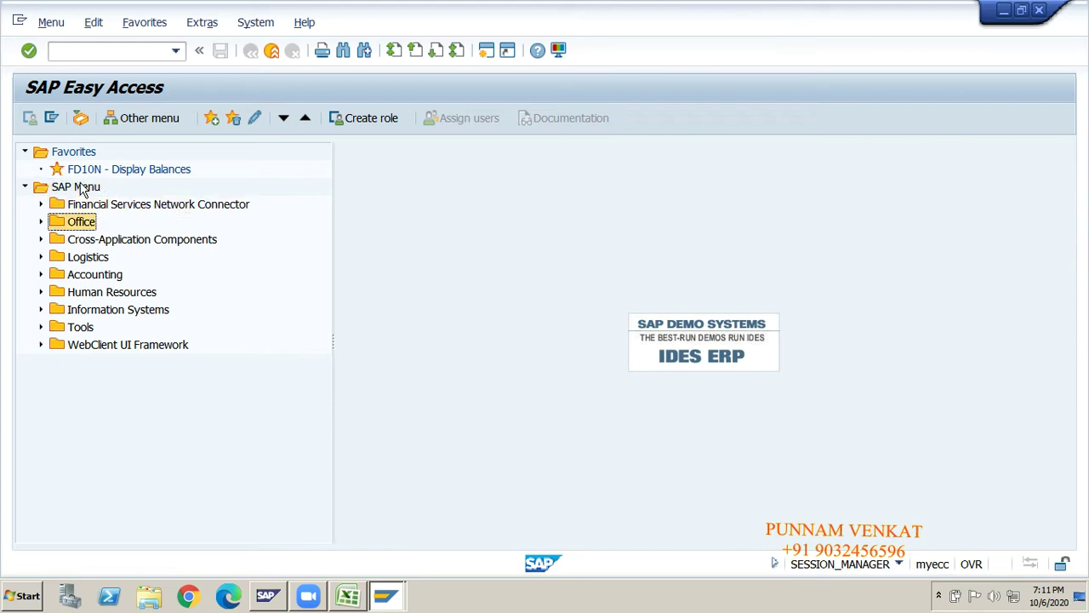
key("Down")
key("Down")
key("Up")
key("Down")
key("Down")
key("Right")
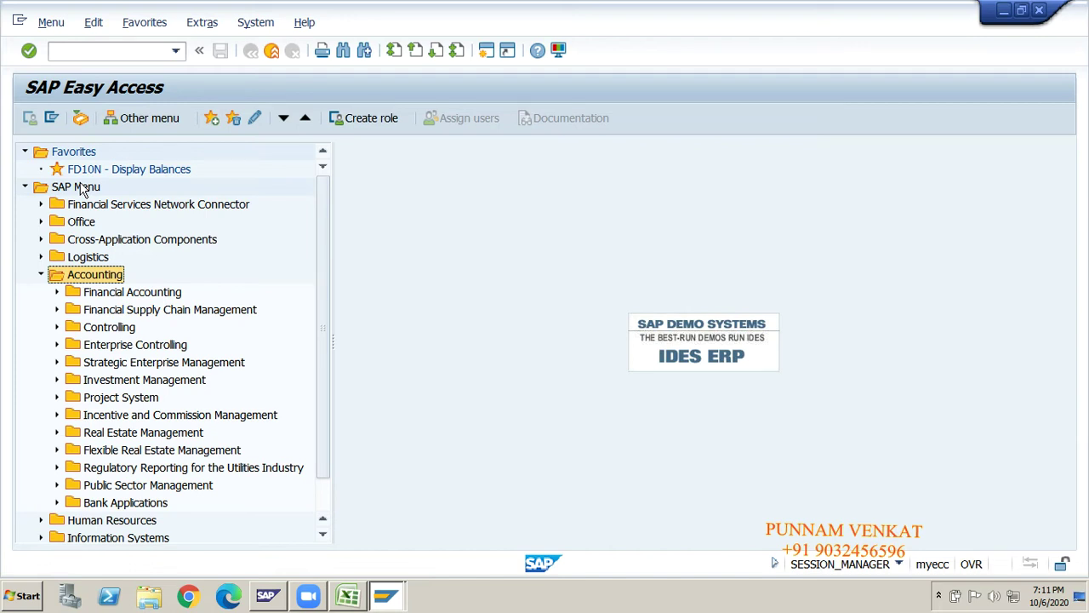
key("Down")
key("Right")
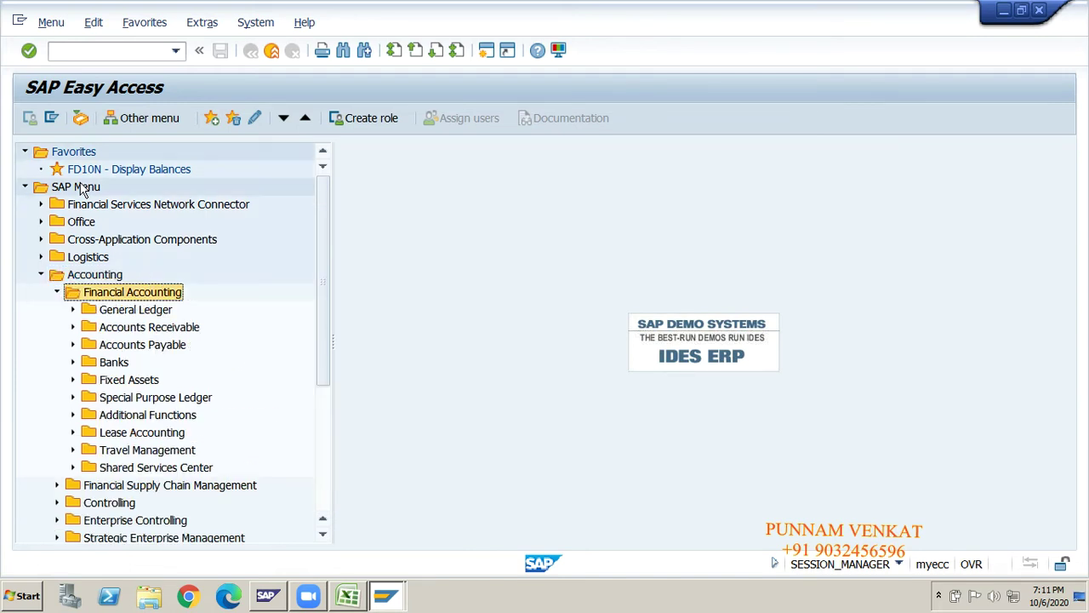
- Expand General Ledger > Document > Parked Documents and land on FBV3 Display
key("Down")
key("Down")
key("Up")
key("Right")
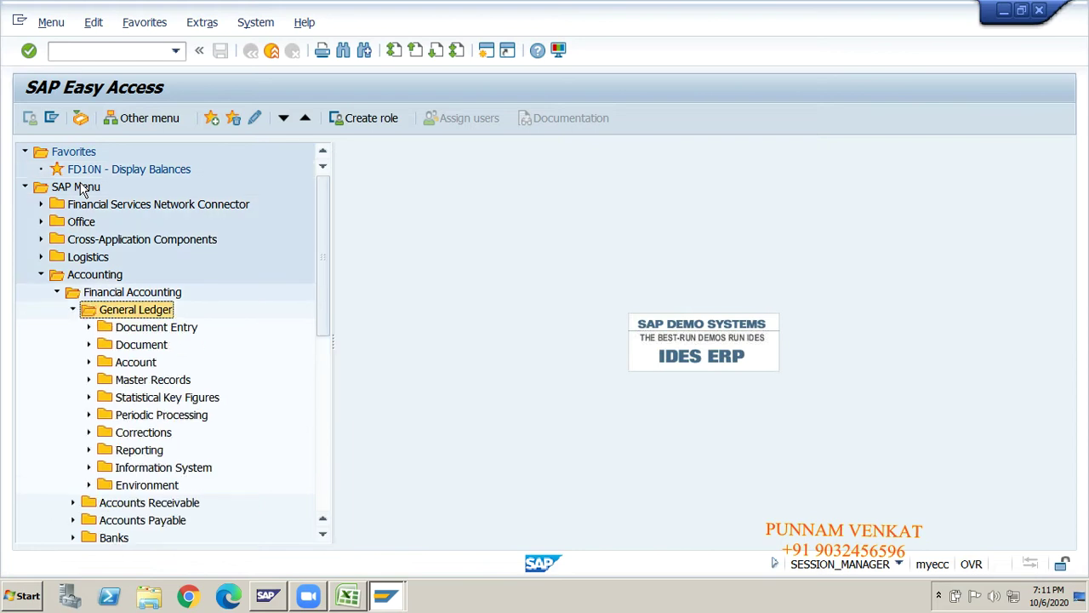
key("Down")
key("Down")
key("Right")
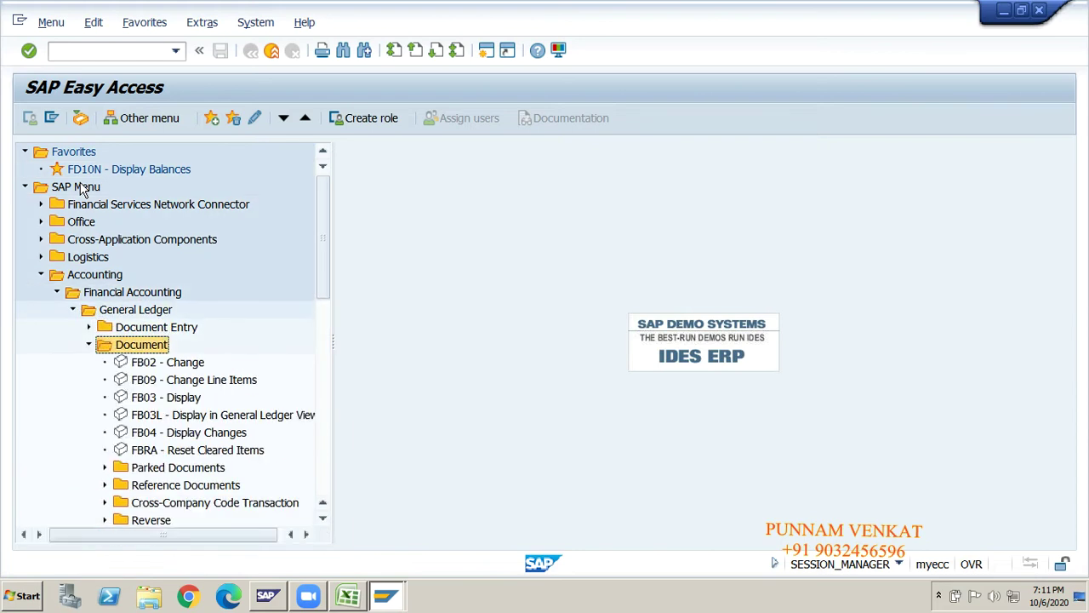
key("Down")
key("Down")
key("Down")
key("Down")
key("Down")
key("Down")
key("Down")
key("Down")
key("Down")
key("Down")
key("Down")
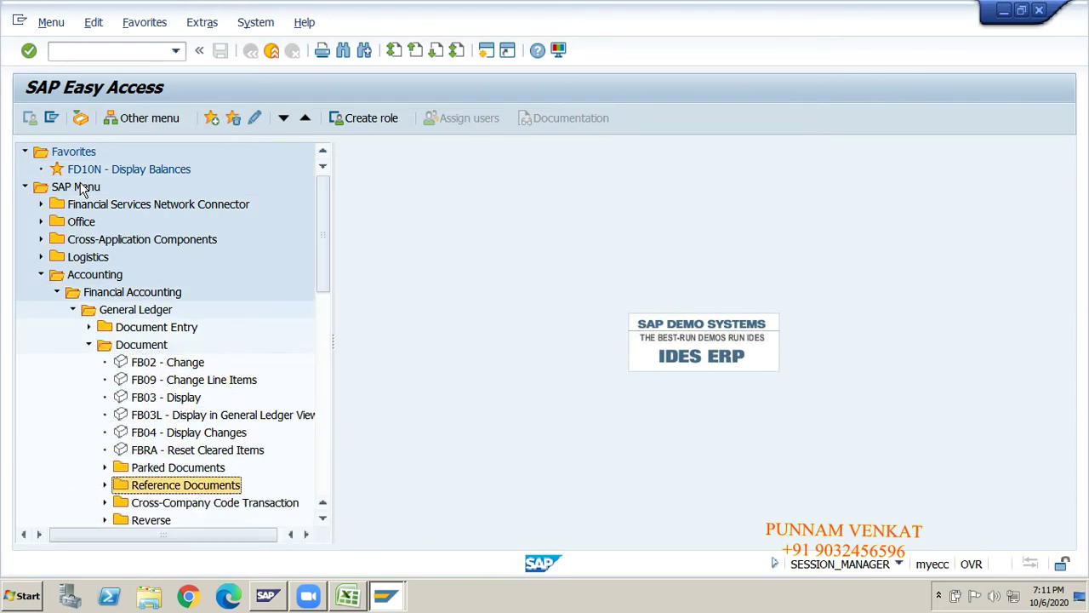
key("Up")
key("Up")
key("Up")
key("Up")
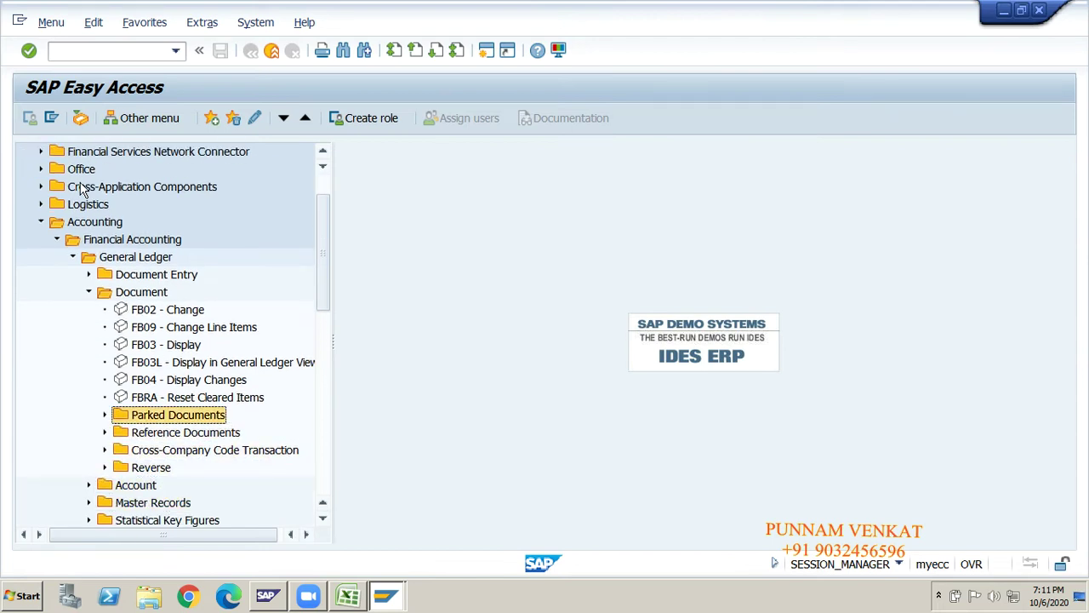
key("Right")
key("Down")
key("Down")
key("Down")
key("Down")
key("Down")
key("Down")
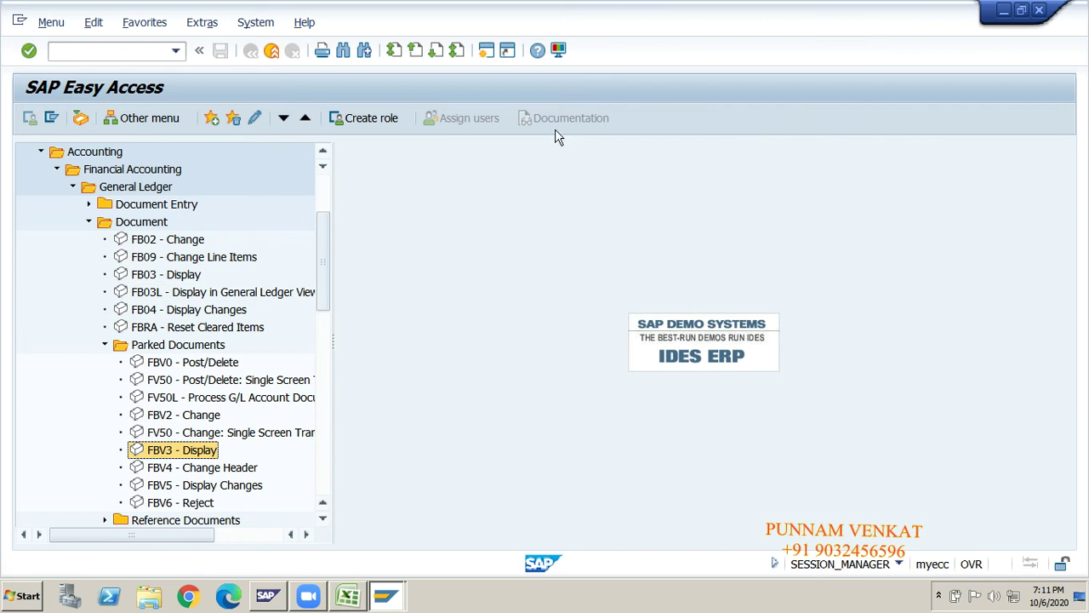
- List GM10's 2020 parked documents in FBV3 with the document number left blank
double_click(174, 452)
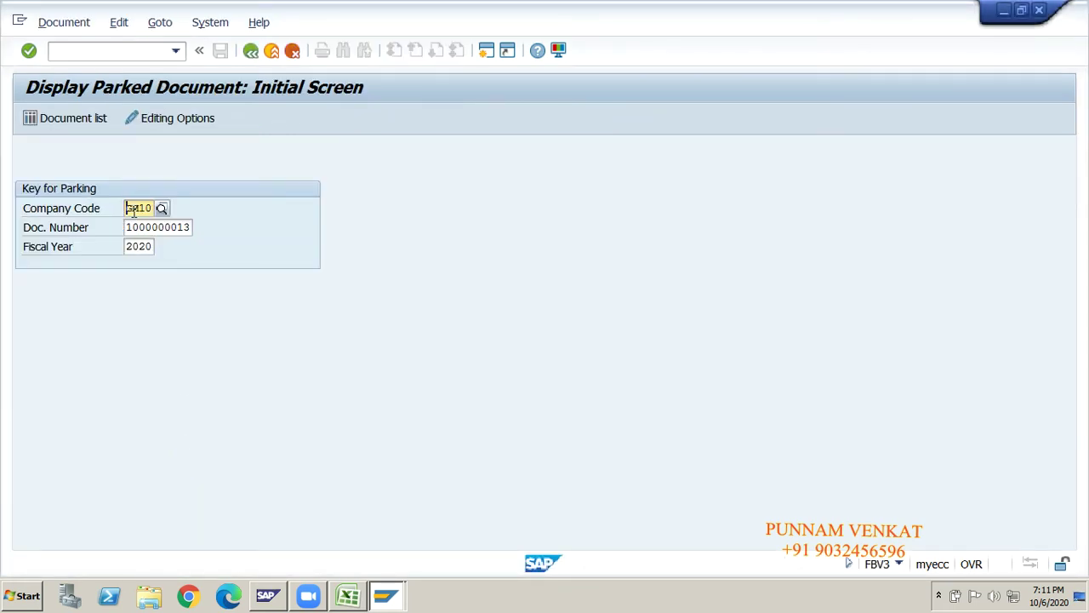
left_click(187, 228)
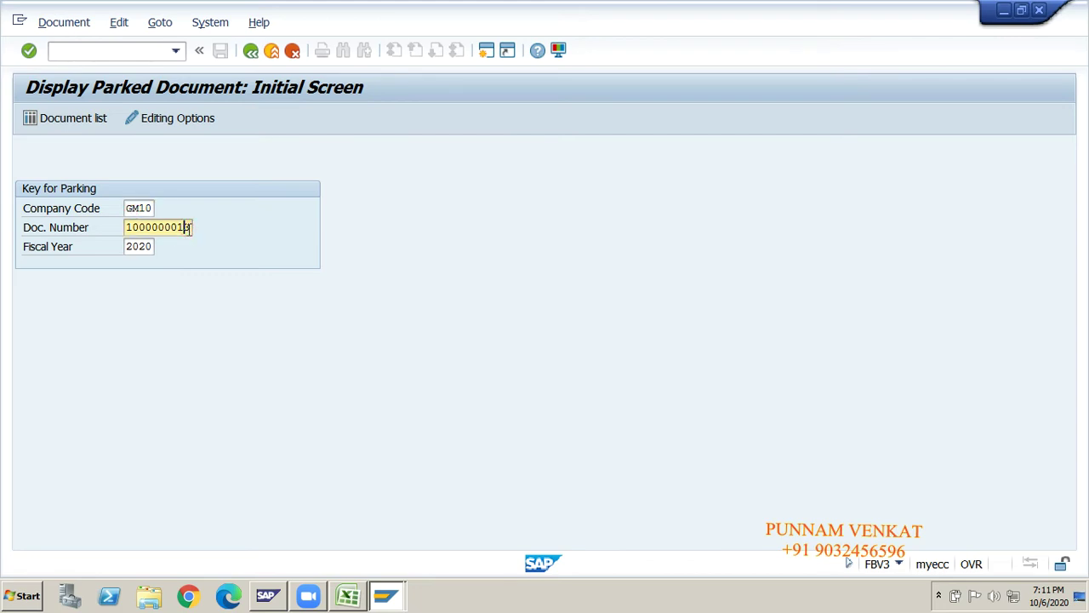
key("BackSpace")
key("BackSpace")
key("BackSpace")
key("BackSpace")
key("BackSpace")
key("BackSpace")
key("BackSpace")
left_click(138, 208)
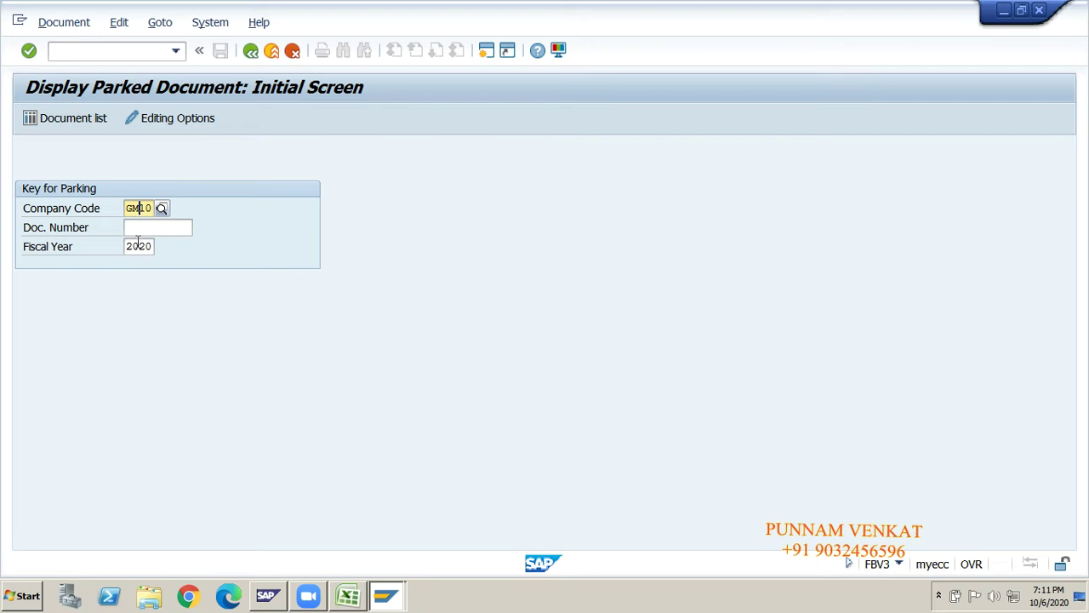
left_click(139, 246)
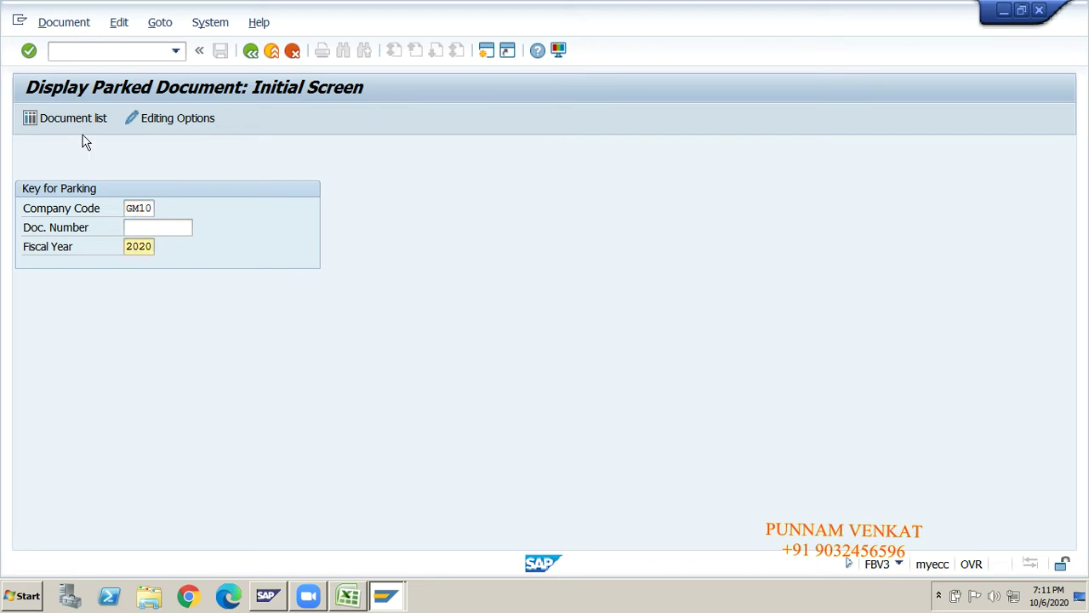
left_click(83, 127)
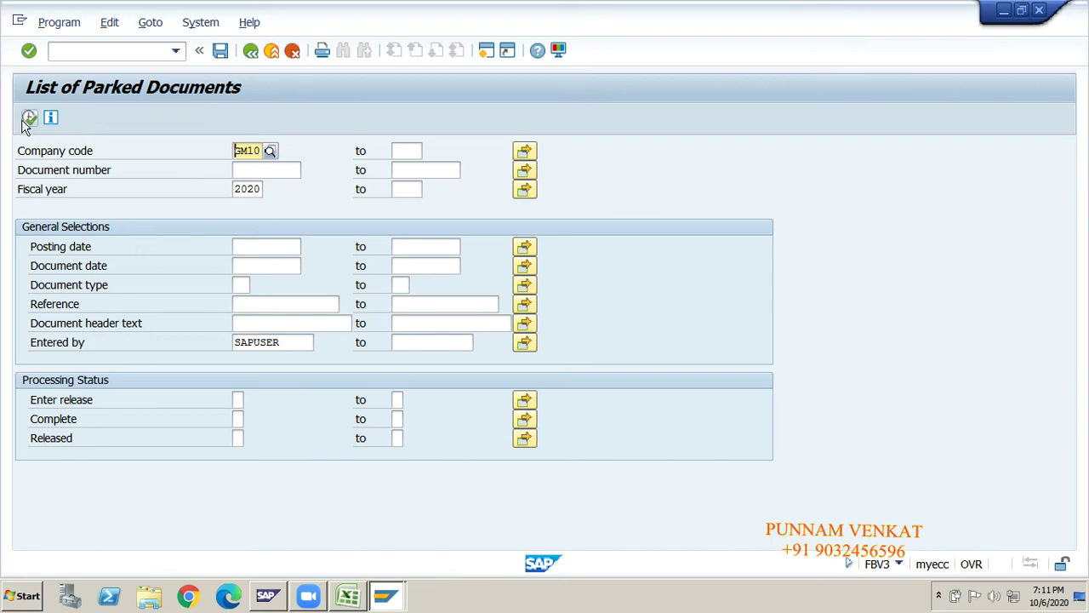
left_click(27, 121)
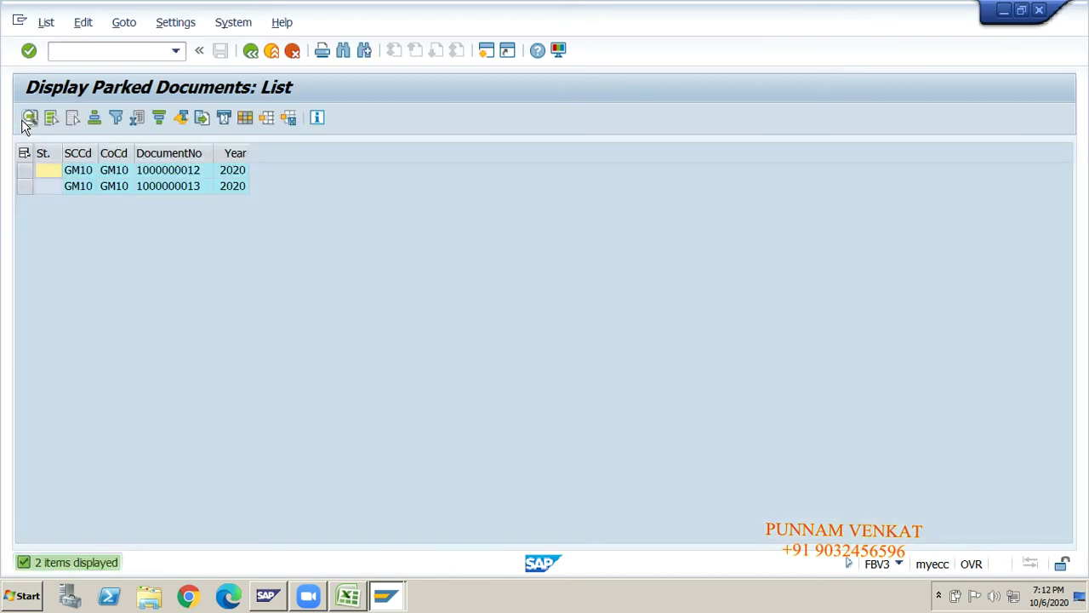
left_click(88, 172)
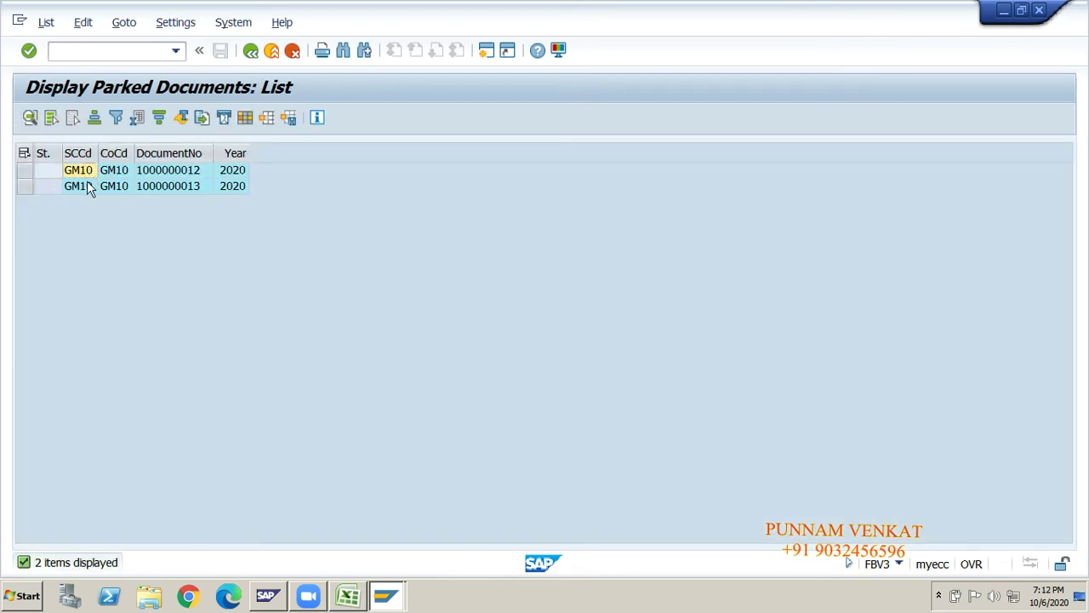
left_click(87, 182)
left_click(540, 218)
left_click(473, 134)
left_click(460, 127)
left_click(488, 53)
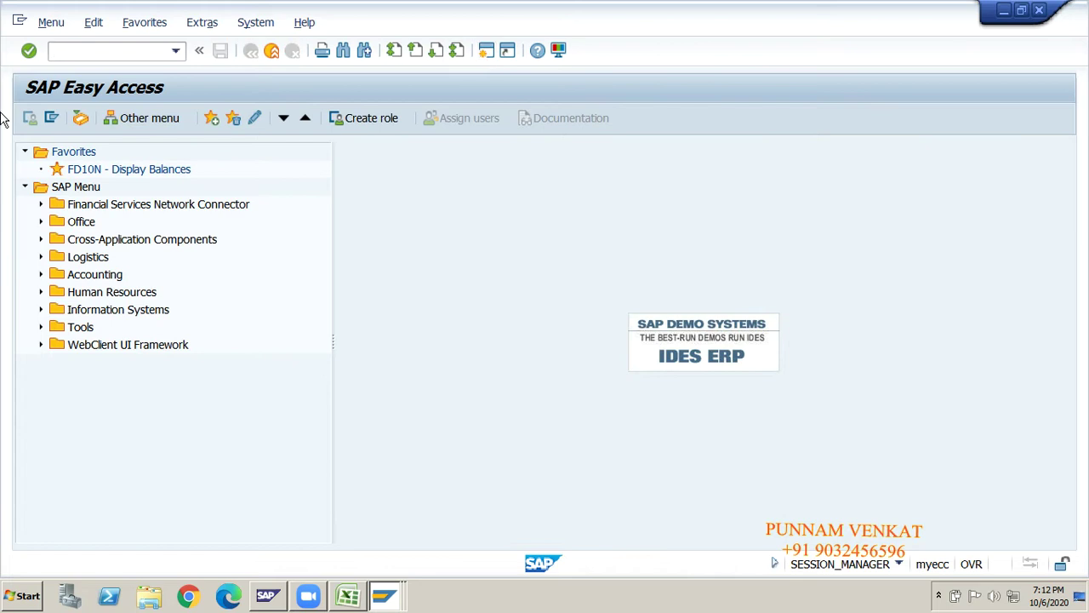
- List GM10's 15 posted documents with FB03, then return to the parked-documents list window
type("fb03")
key("Return")
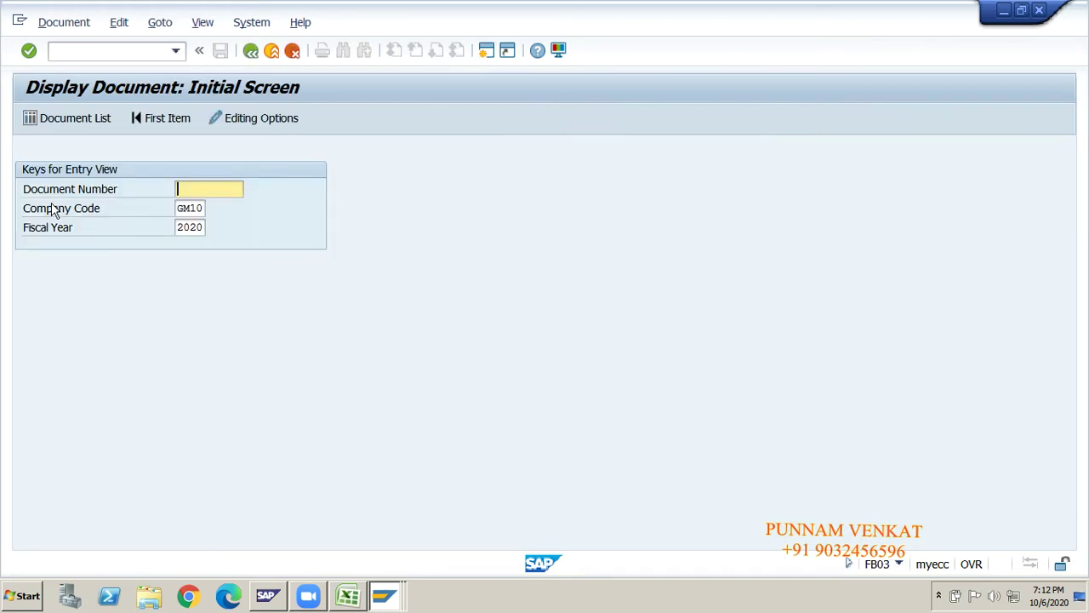
left_click(189, 211)
left_click(188, 230)
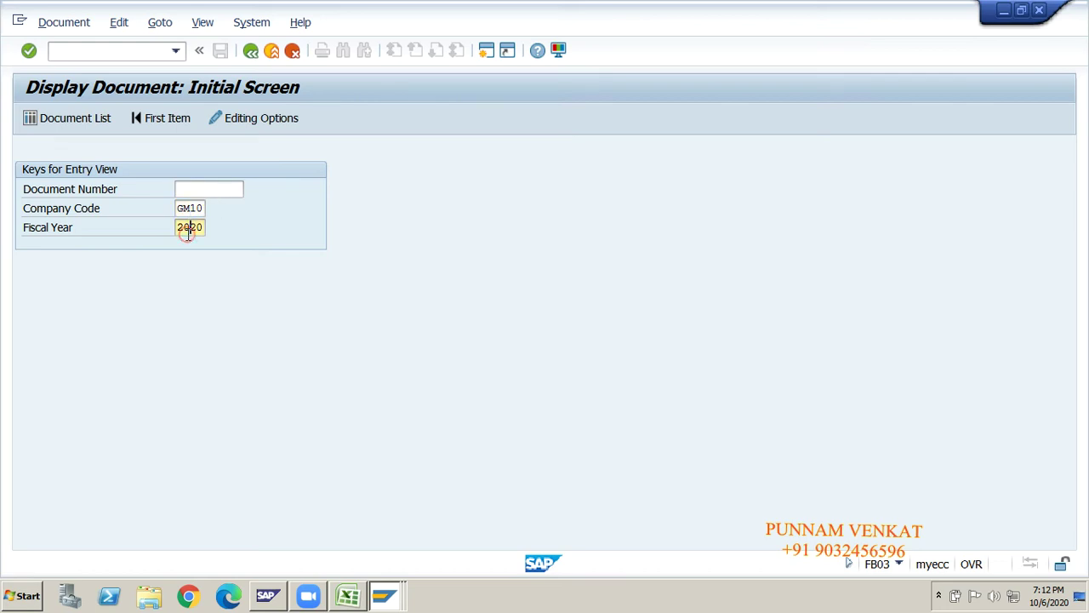
left_click(85, 127)
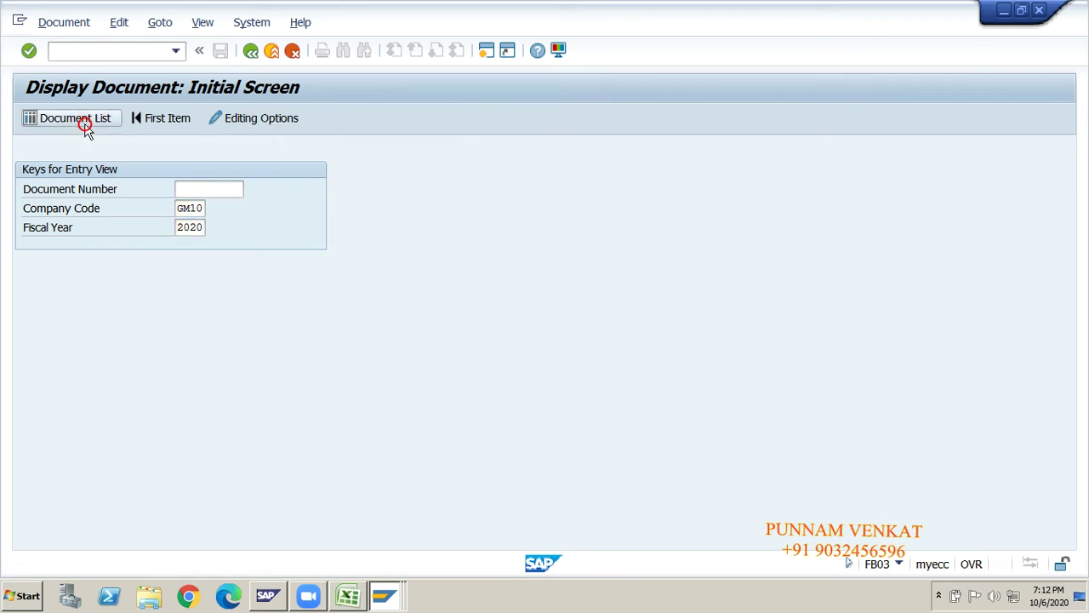
left_click(31, 125)
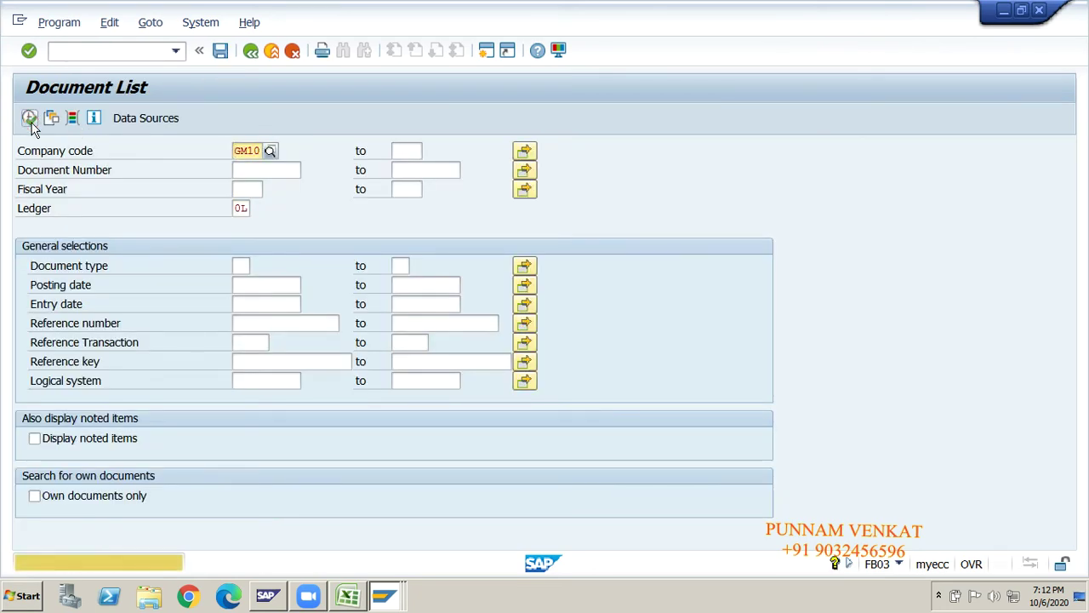
left_click(30, 124)
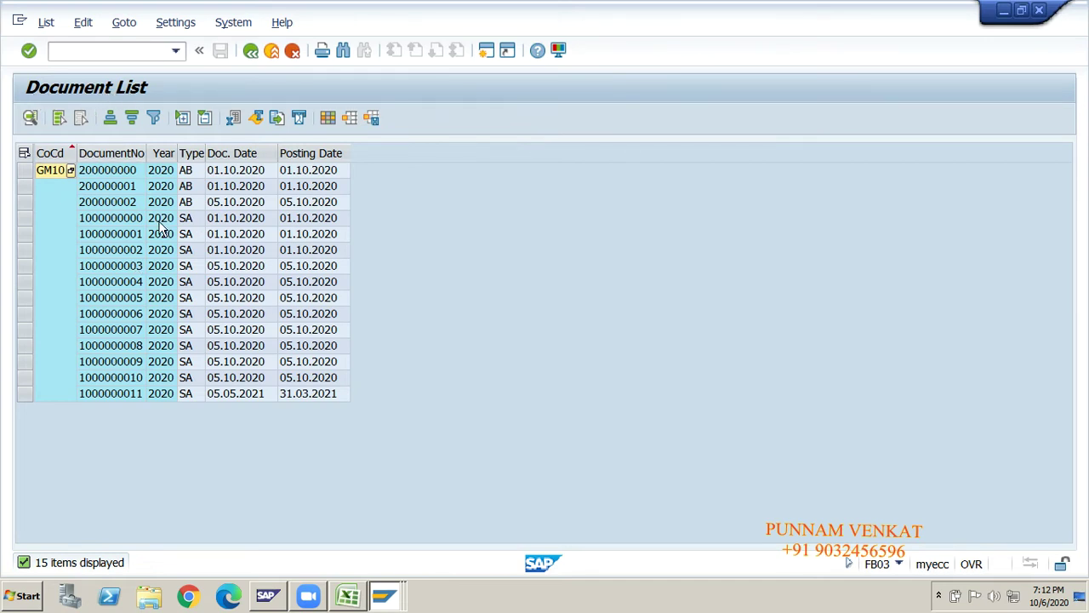
key("alt+Tab")
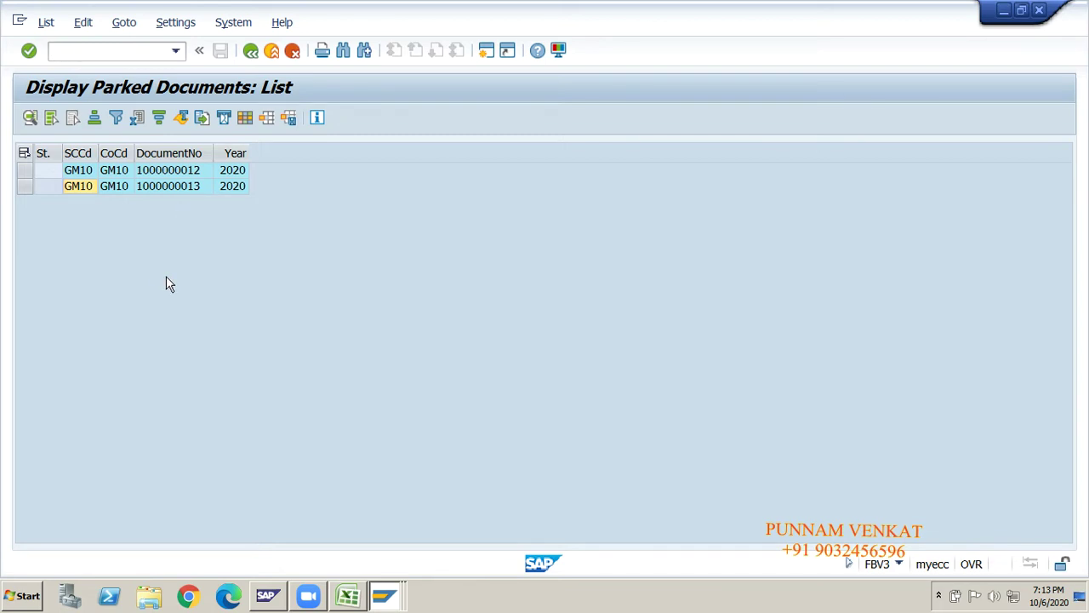
left_click(163, 188)
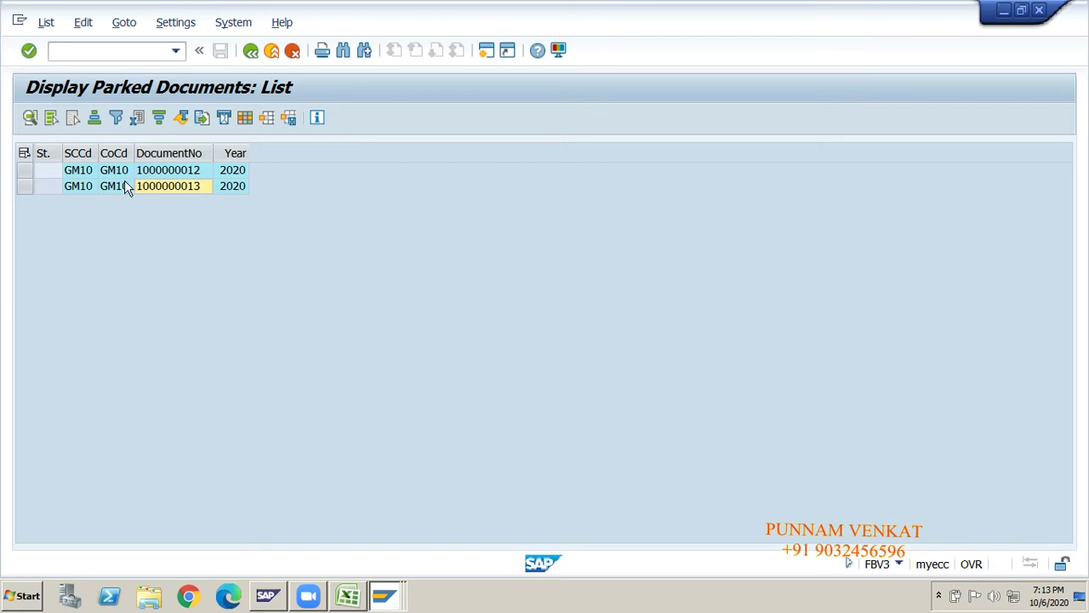
left_click(122, 185)
left_click(79, 186)
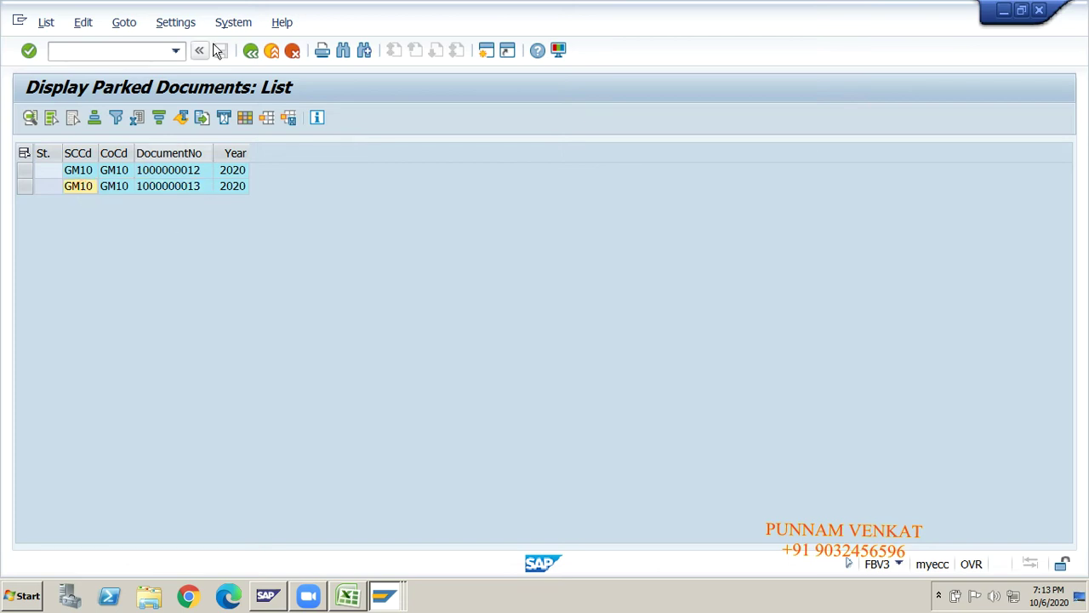
left_click(253, 55)
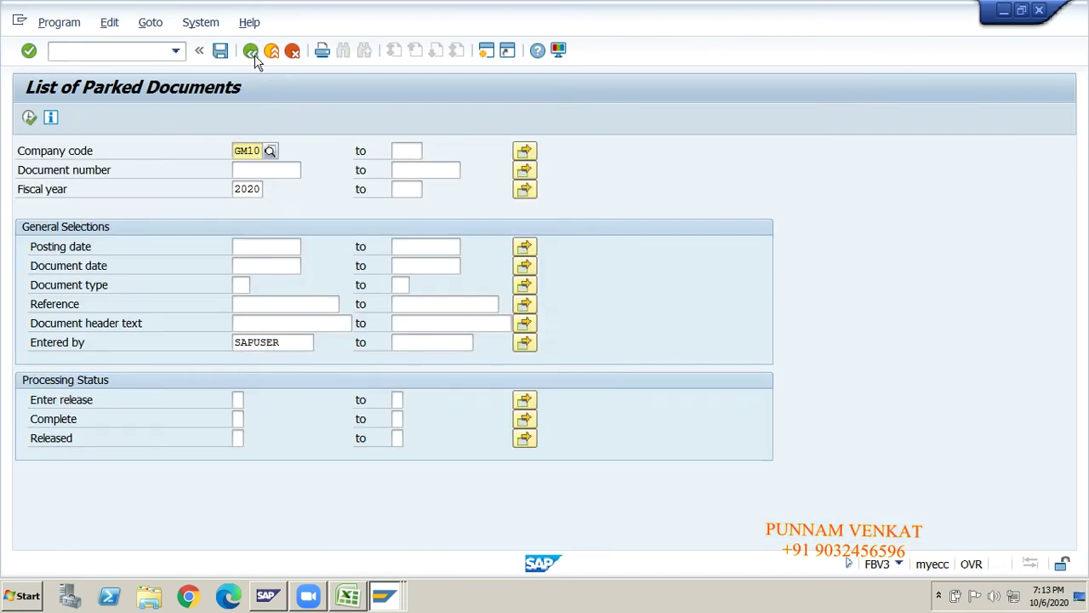
left_click(253, 56)
left_click(253, 56)
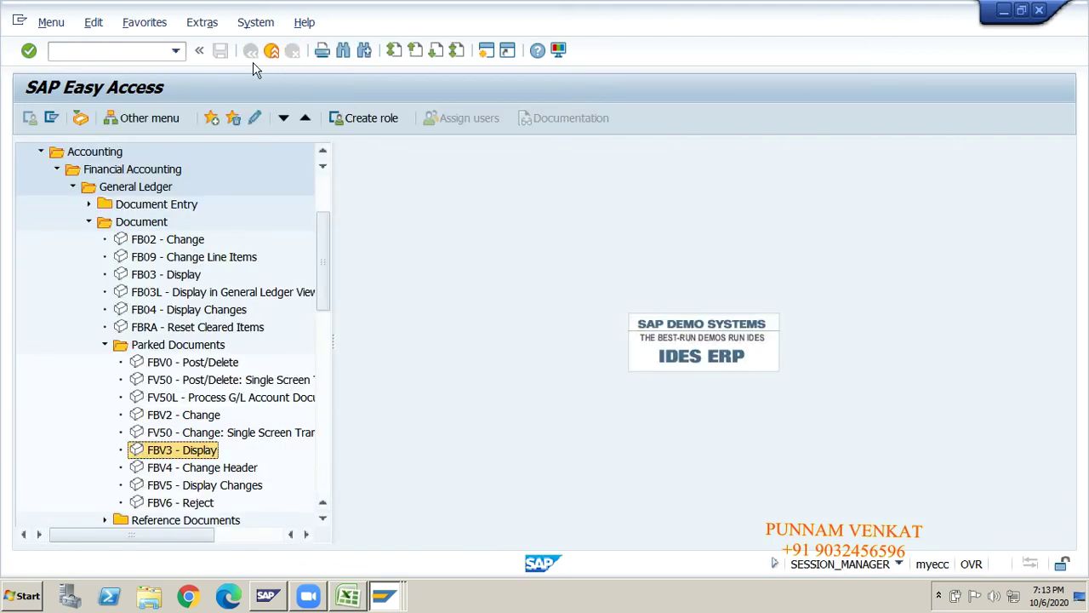
- Collapse the menu tree up to Accounting and switch to the Excel notes workbook
key("Up")
key("Up")
key("Up")
key("Up")
key("Up")
key("Up")
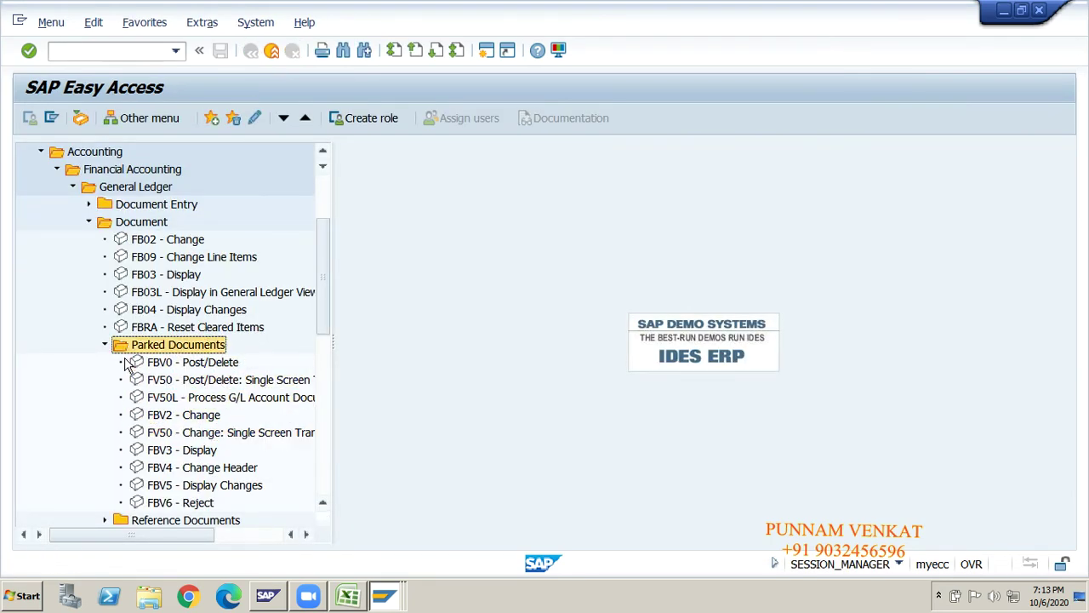
key("Left")
key("Up")
key("Up")
key("Up")
key("Up")
key("Up")
key("Up")
key("Up")
key("Left")
key("Left")
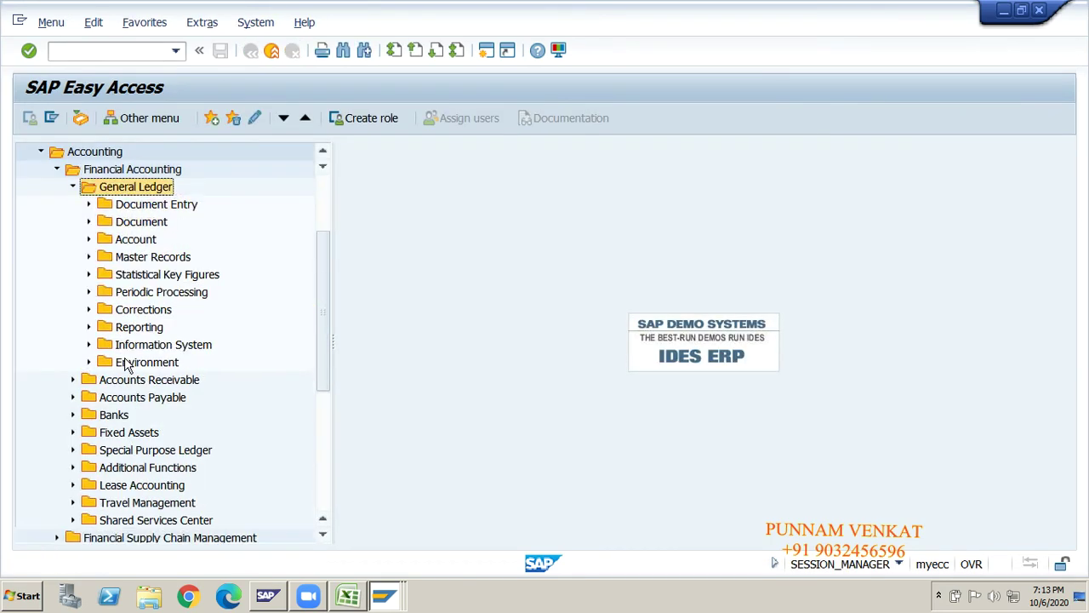
key("Left")
key("Left")
key("Left")
key("Left")
key("Left")
key("alt+Tab")
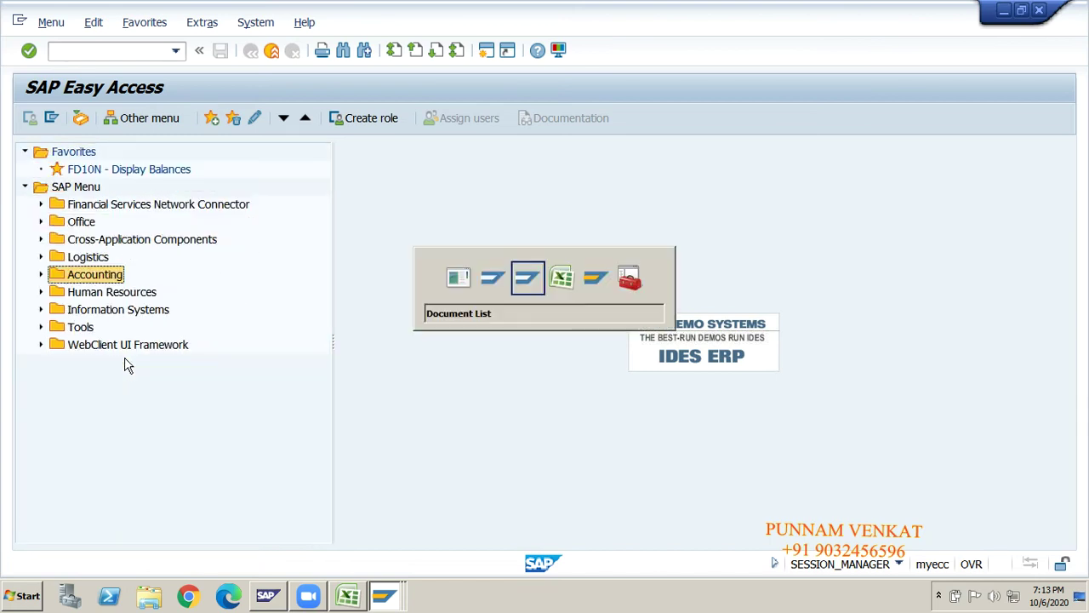
key("alt+Tab")
- Review the FBV3 path, Change Parked Document heading and T Code-FV50 notes
left_click(125, 439)
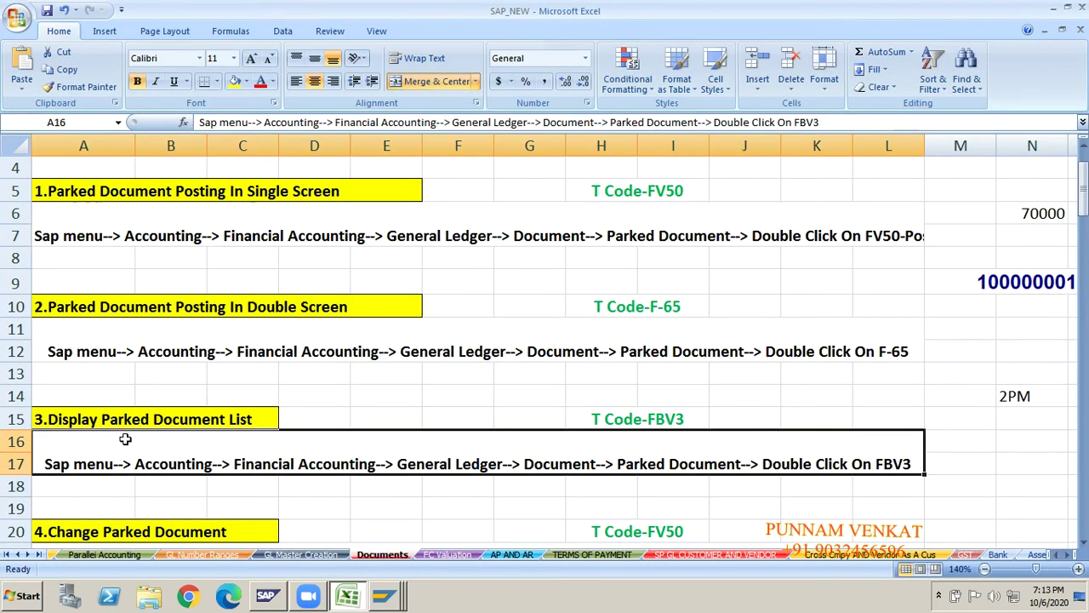
key("Down")
key("Down")
key("Down")
key("Down")
key("Down")
key("Down")
key("Down")
key("Down")
key("Down")
key("Down")
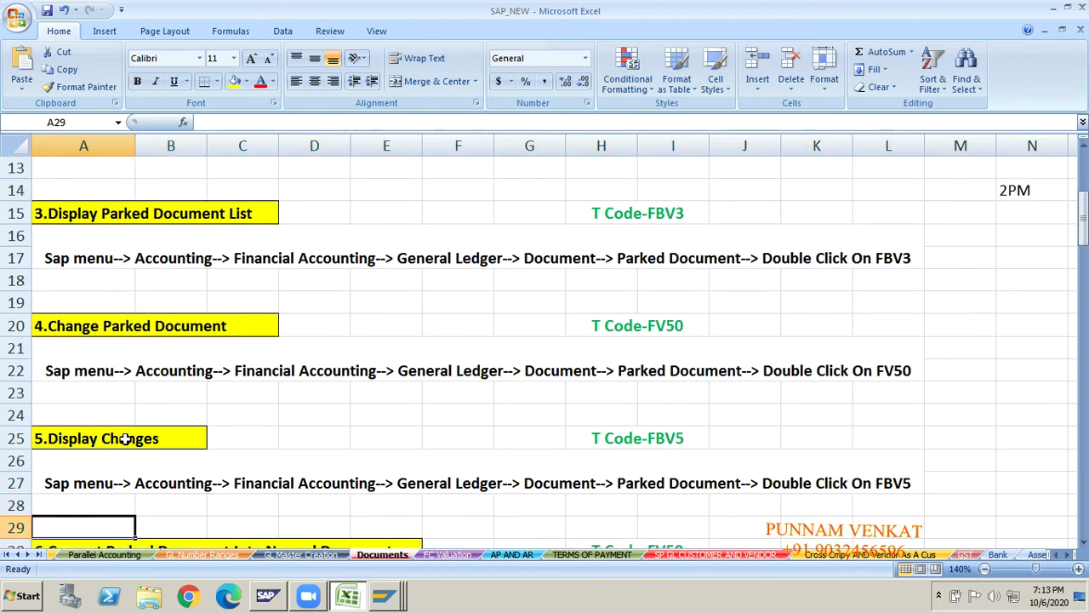
key("Down")
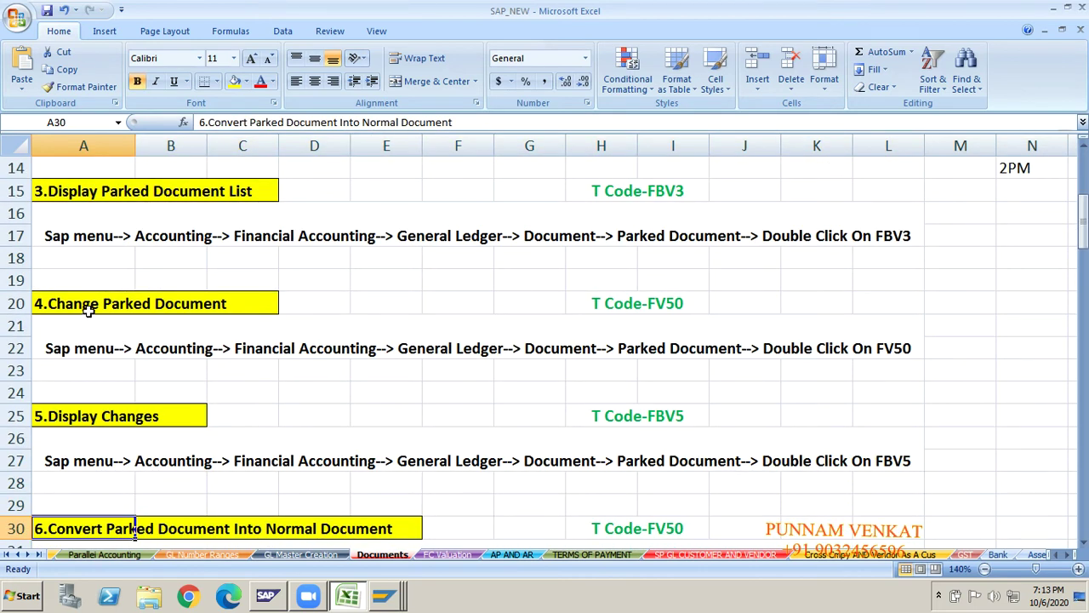
left_click(88, 311)
left_click(150, 312)
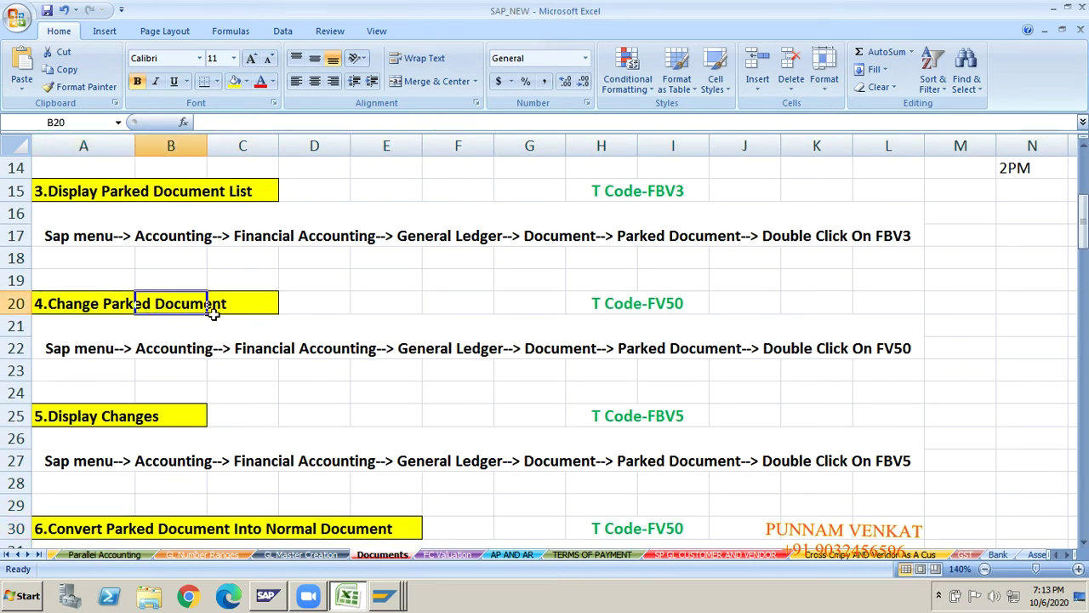
left_click(214, 315)
left_click(239, 302)
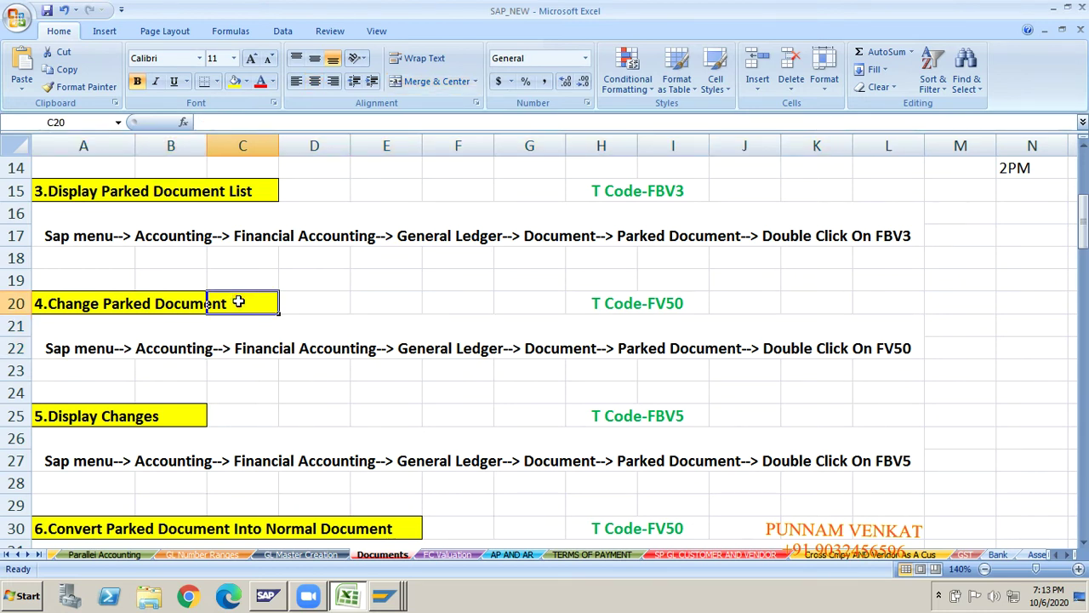
left_click(658, 319)
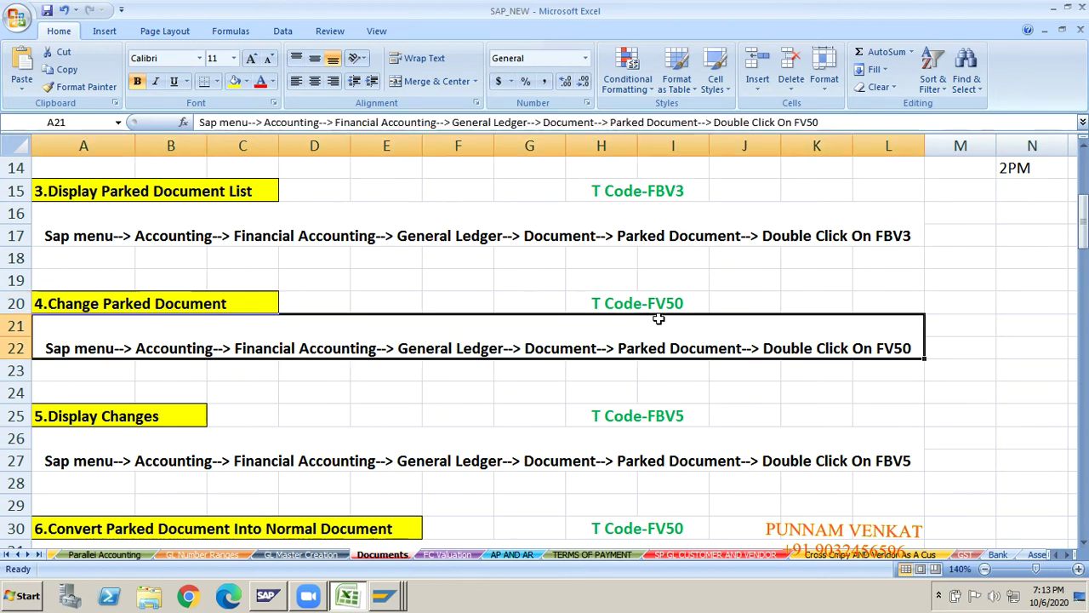
left_click(682, 301)
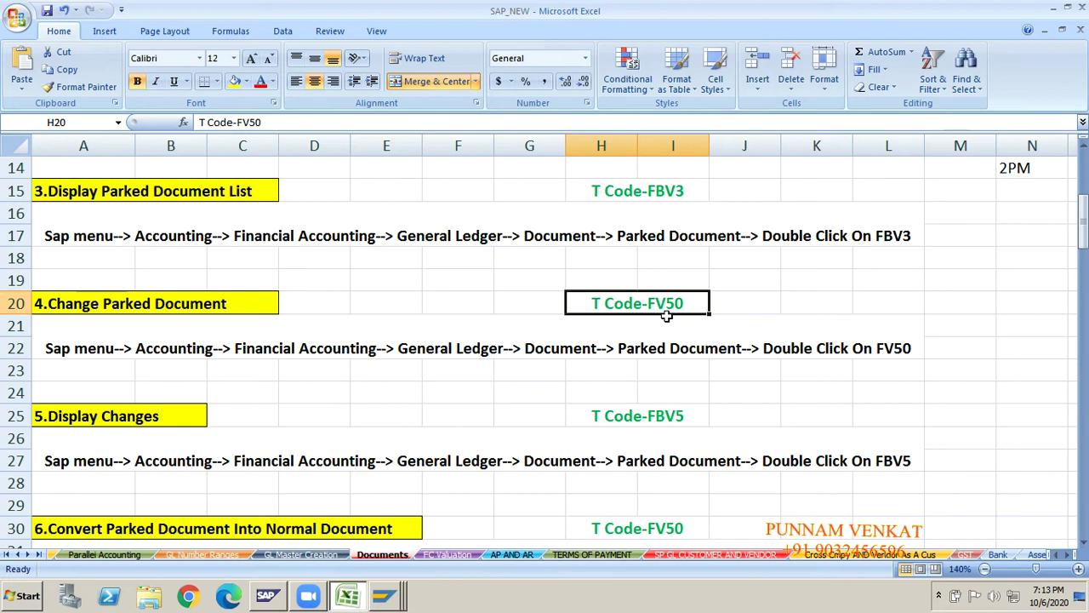
key("Up")
key("Up")
key("Up")
key("Up")
key("Up")
key("Up")
key("Up")
key("Up")
key("Up")
key("Up")
key("Up")
key("Up")
key("Up")
key("Up")
key("Up")
key("Up")
key("Up")
key("Up")
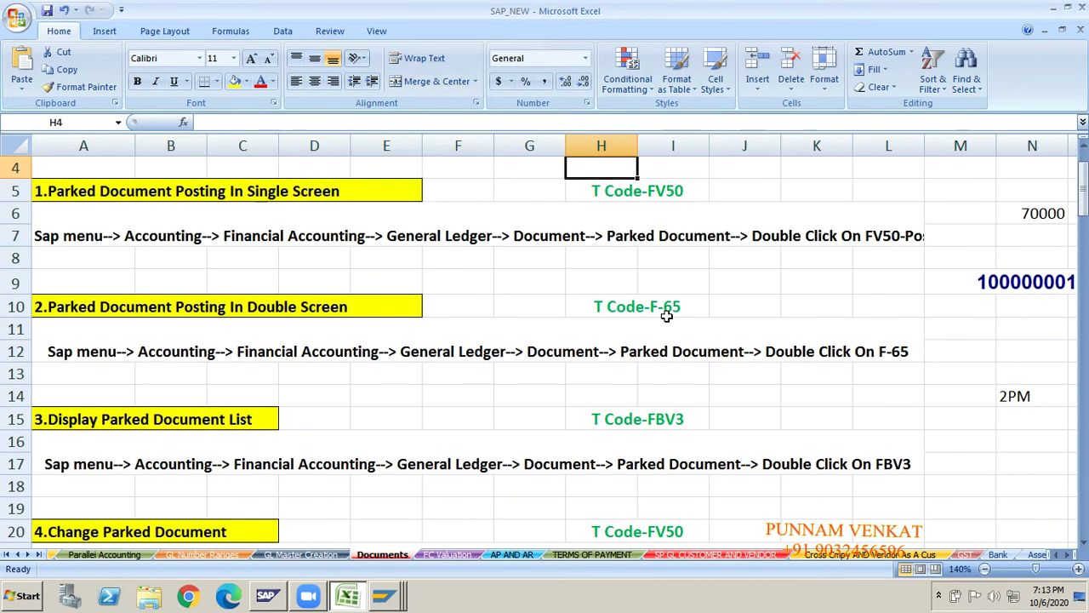
left_click(64, 252)
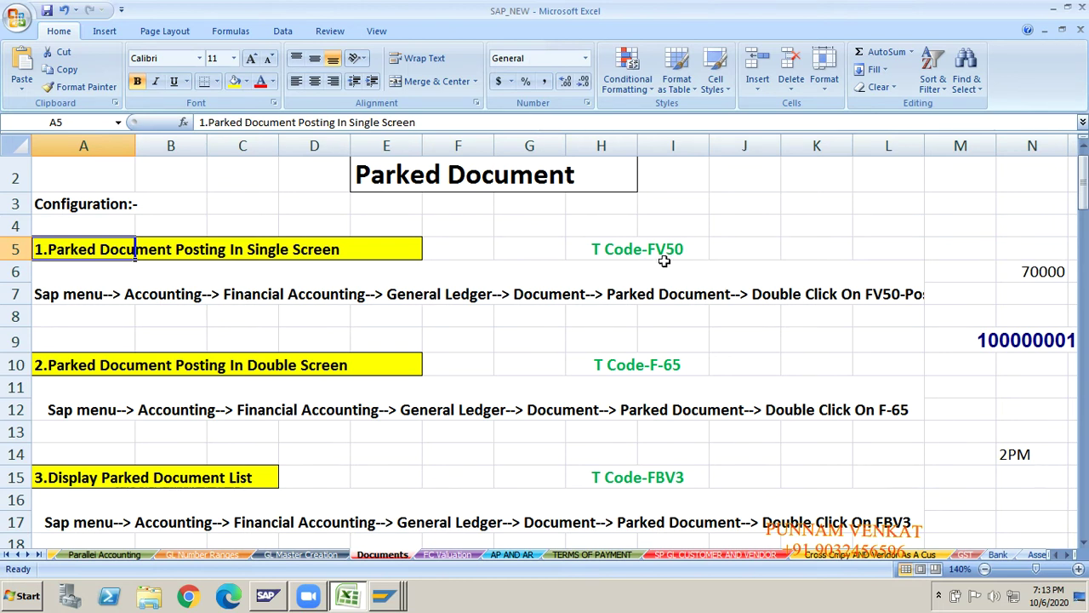
key("Down")
key("Down")
key("Down")
key("Down")
key("Down")
key("Down")
key("Down")
key("Down")
key("Down")
key("Down")
key("Down")
key("Down")
key("Down")
key("Down")
key("Down")
key("Down")
key("Down")
key("Down")
key("Down")
key("Down")
key("Down")
key("Down")
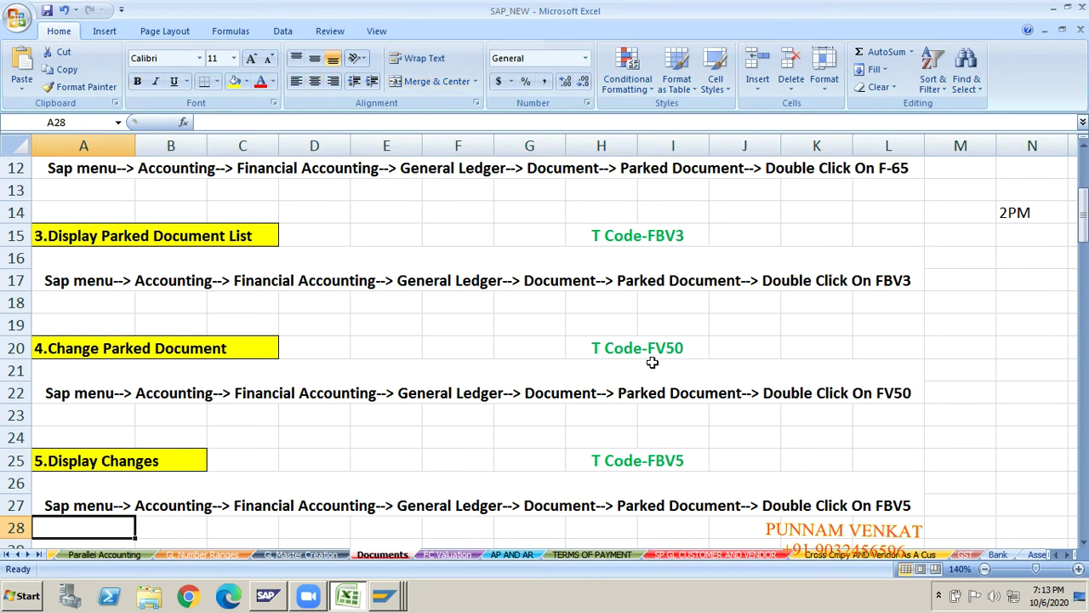
- Add F-65 as a side note in K20 beside T Code-FV50, then delete it
left_click(670, 357)
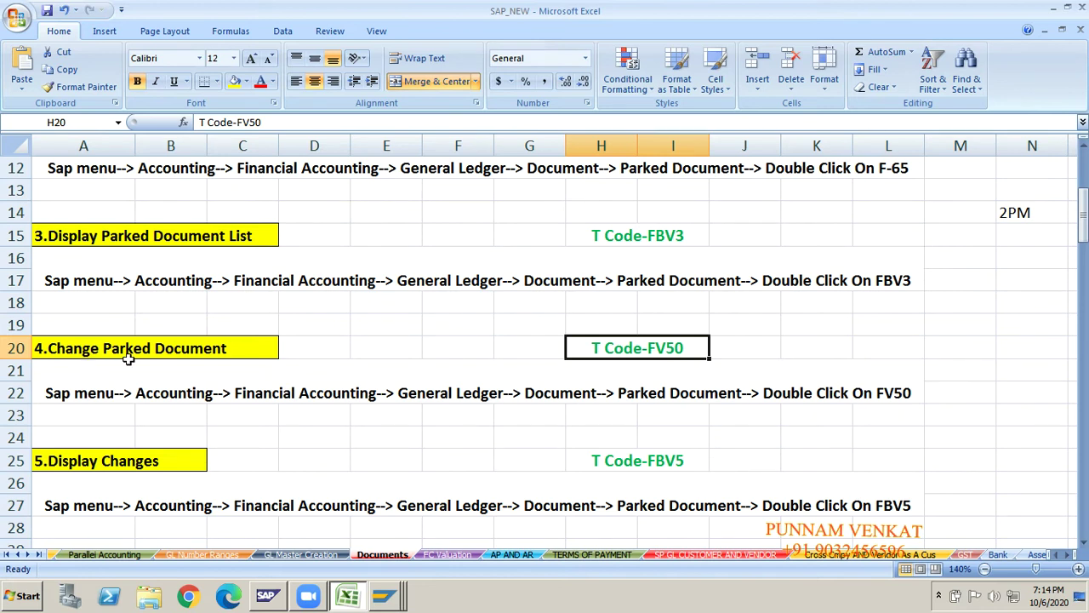
left_click(184, 354)
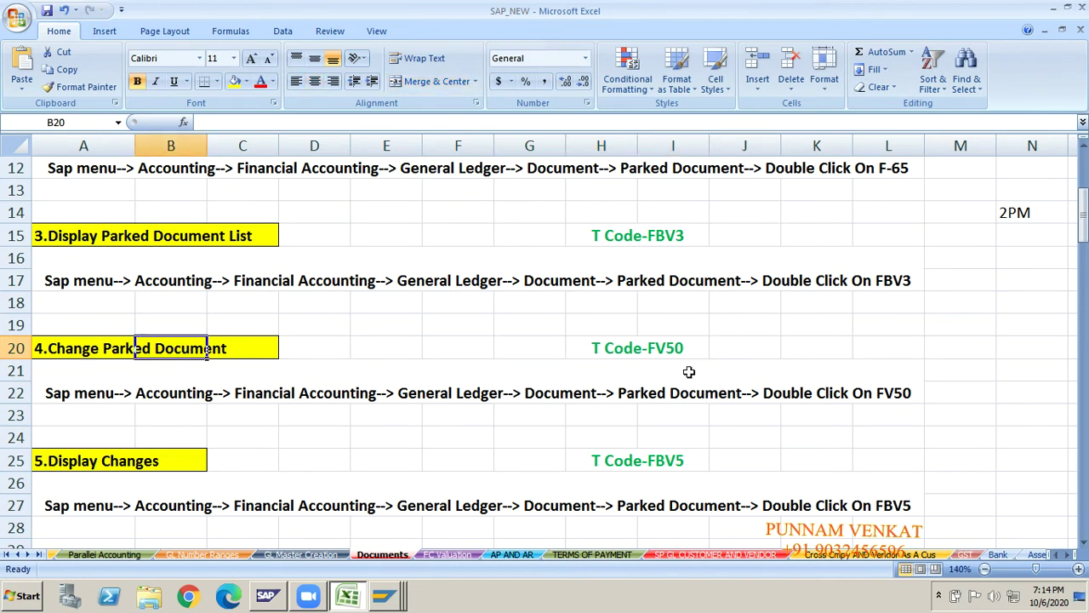
left_click(660, 354)
left_click(746, 356)
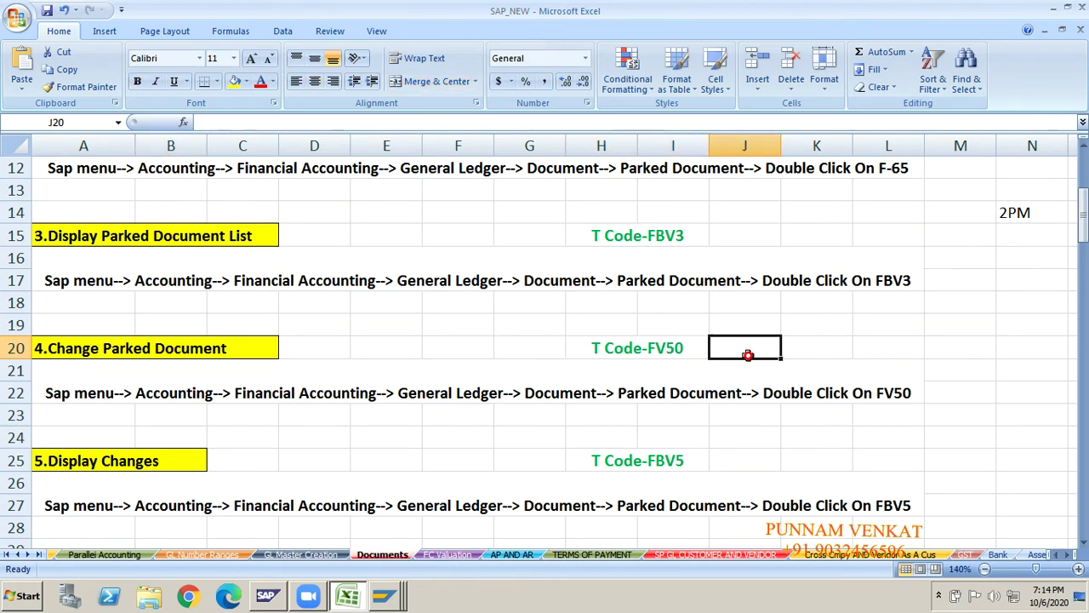
left_click(785, 349)
type("F-65")
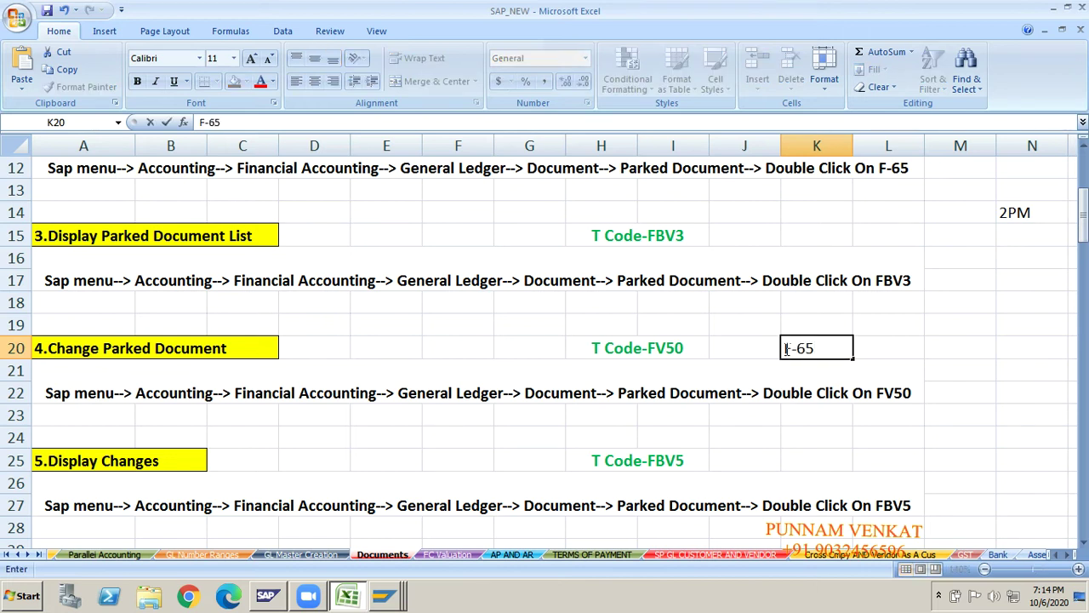
key("Return")
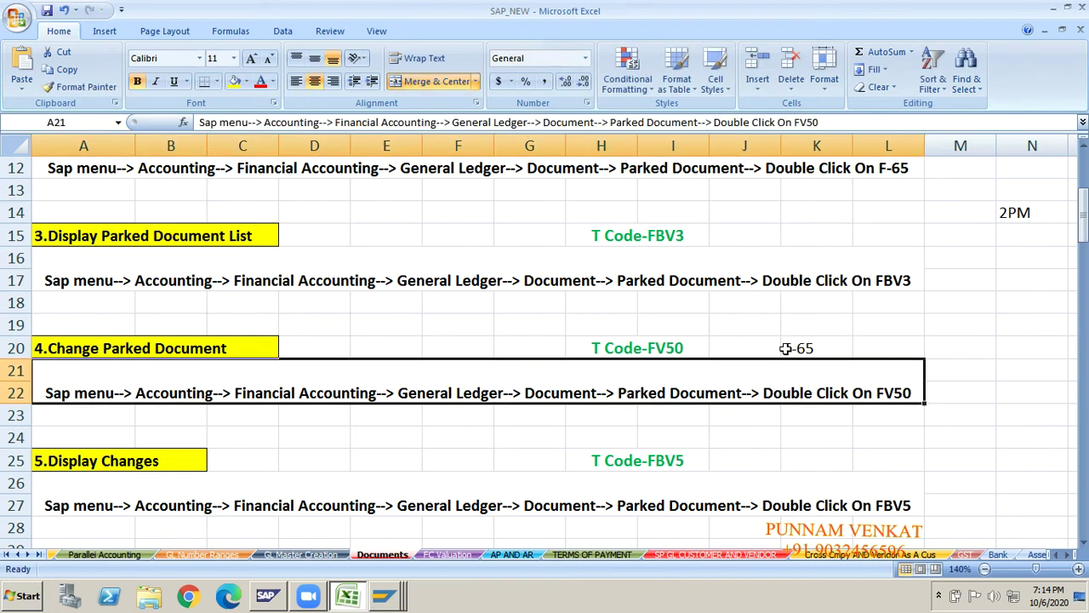
left_click(666, 350)
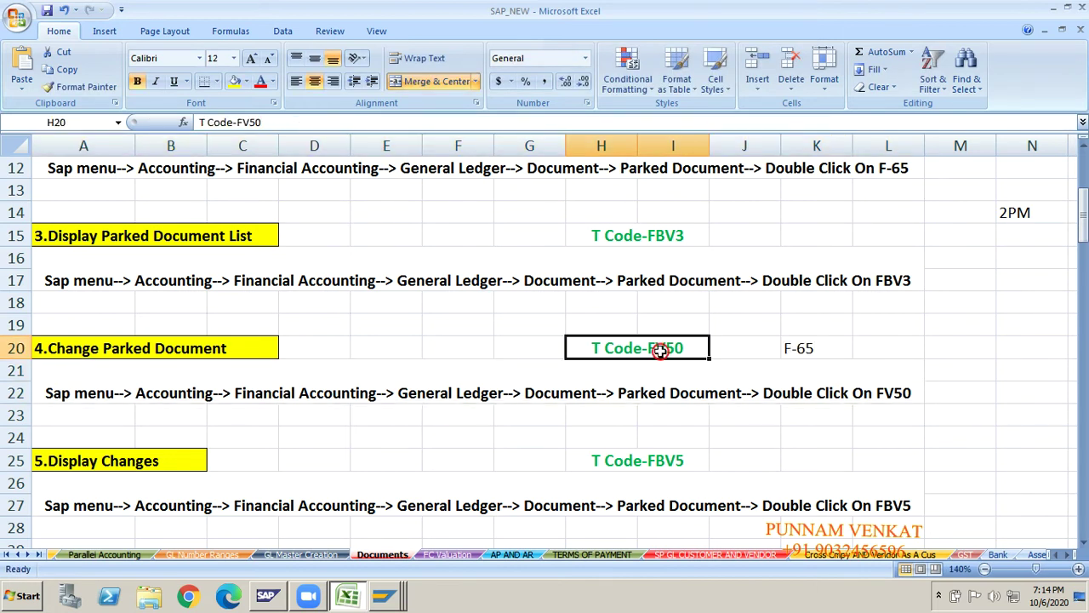
left_click(815, 353)
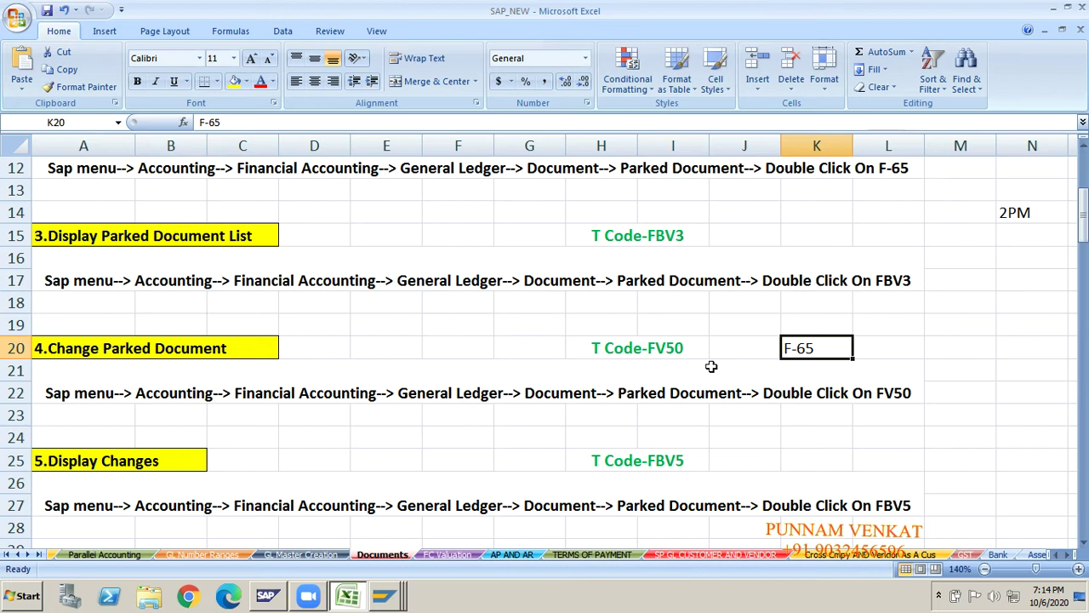
left_click(654, 345)
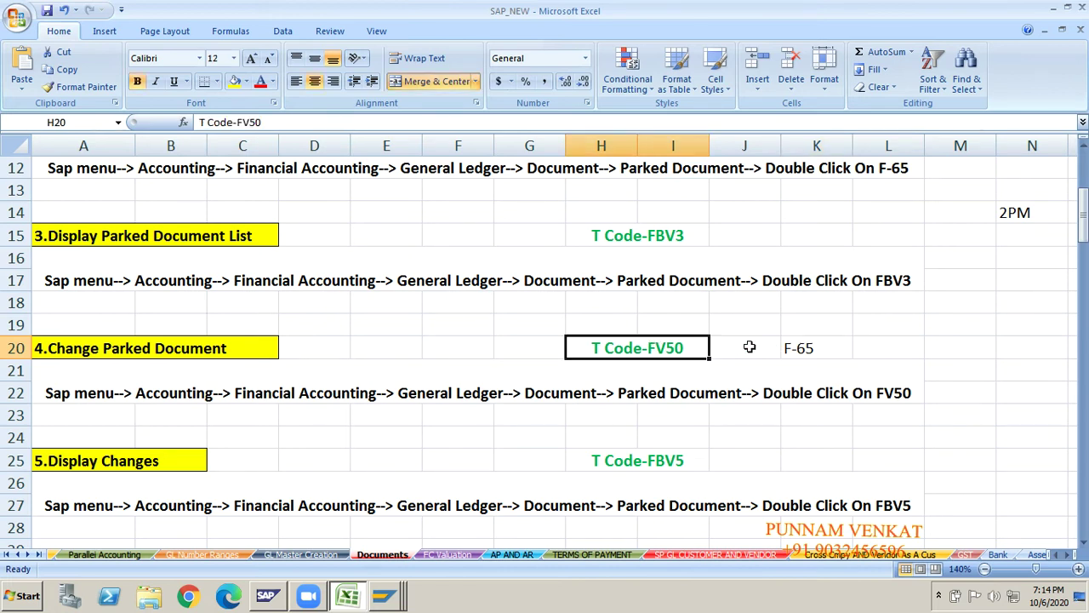
left_click(794, 348)
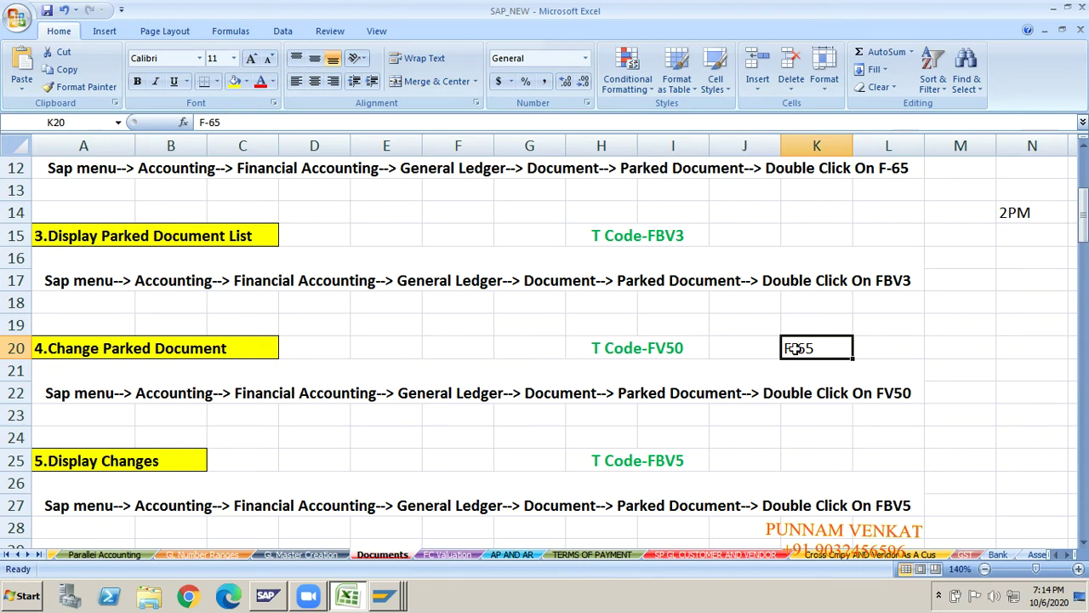
key("Delete")
left_click(134, 350)
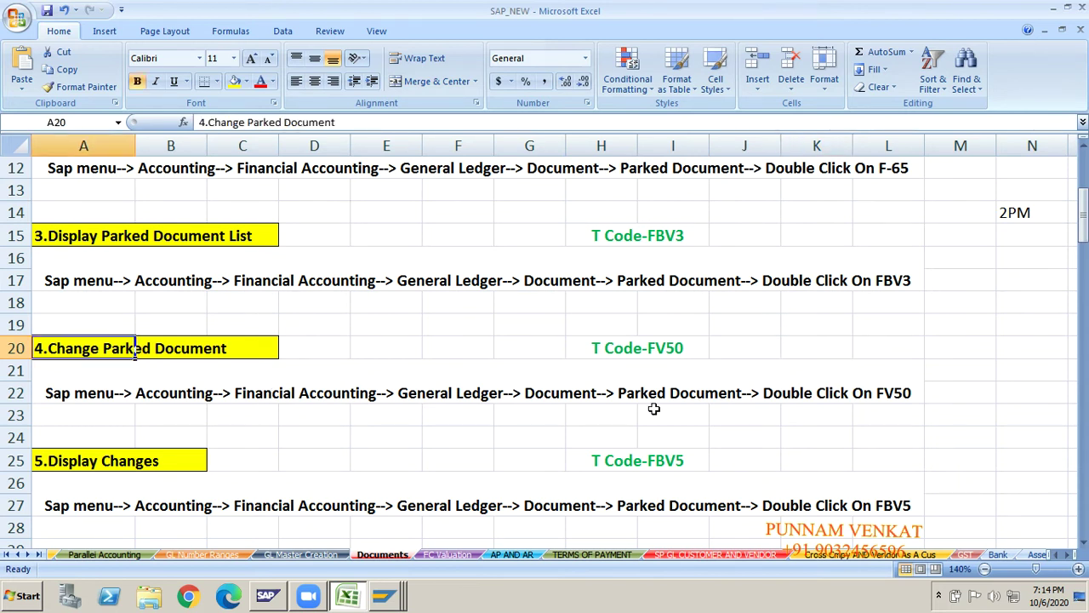
left_click(719, 350)
key("Right")
key("Right")
key("Right")
key("Right")
key("Right")
key("Up")
key("Up")
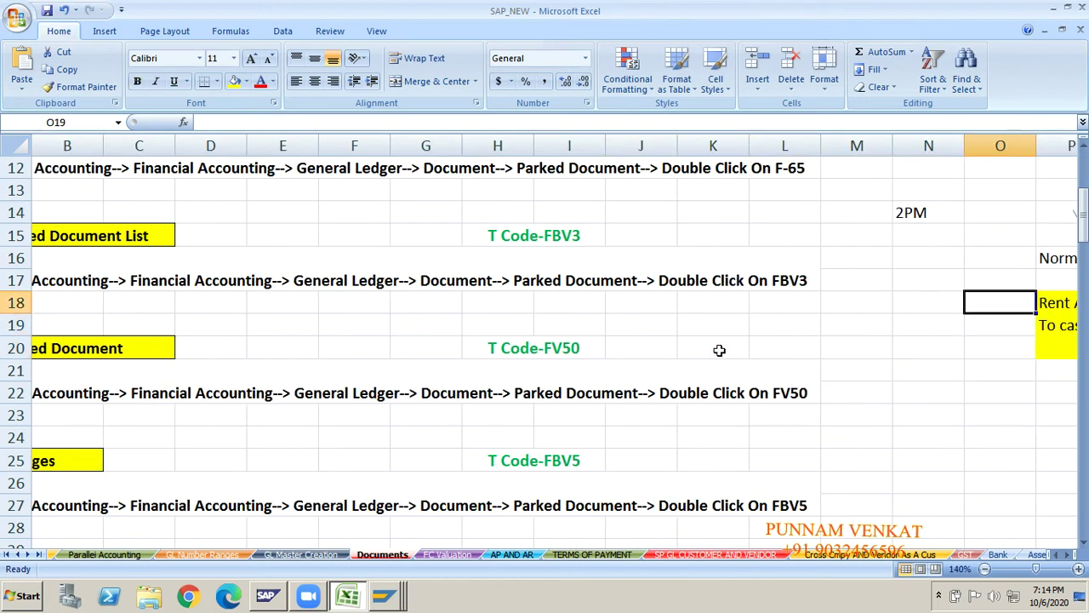
key("Up")
key("Up")
key("Up")
key("Up")
key("Up")
key("Up")
key("Up")
key("Up")
key("Up")
key("Up")
key("Up")
key("Up")
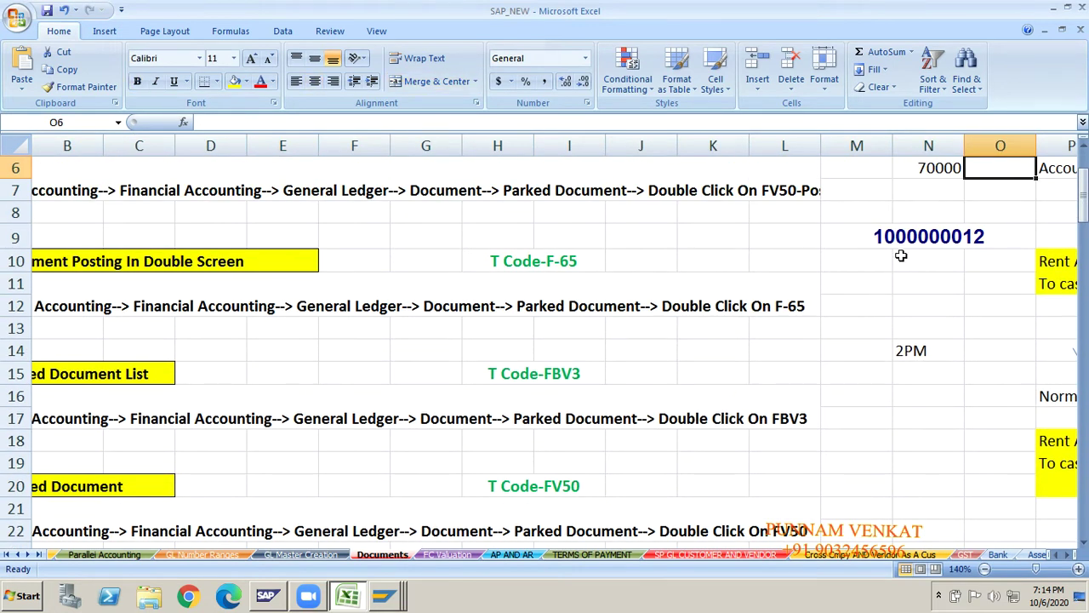
left_click(970, 240)
left_click(892, 326)
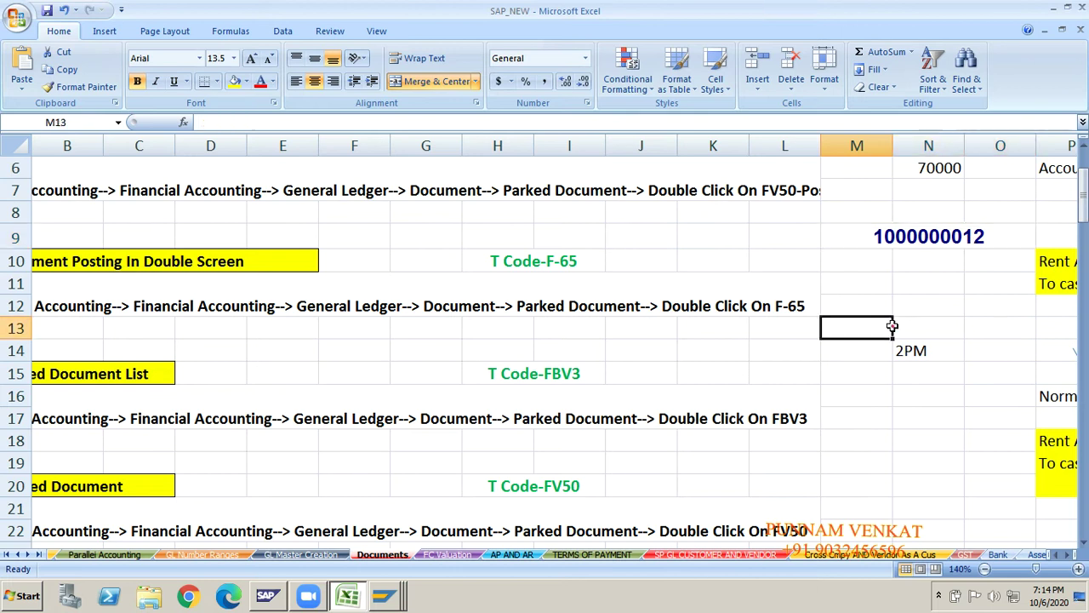
key("Down")
key("Down")
key("Down")
key("Down")
key("Down")
key("Down")
key("Down")
key("Down")
key("Home")
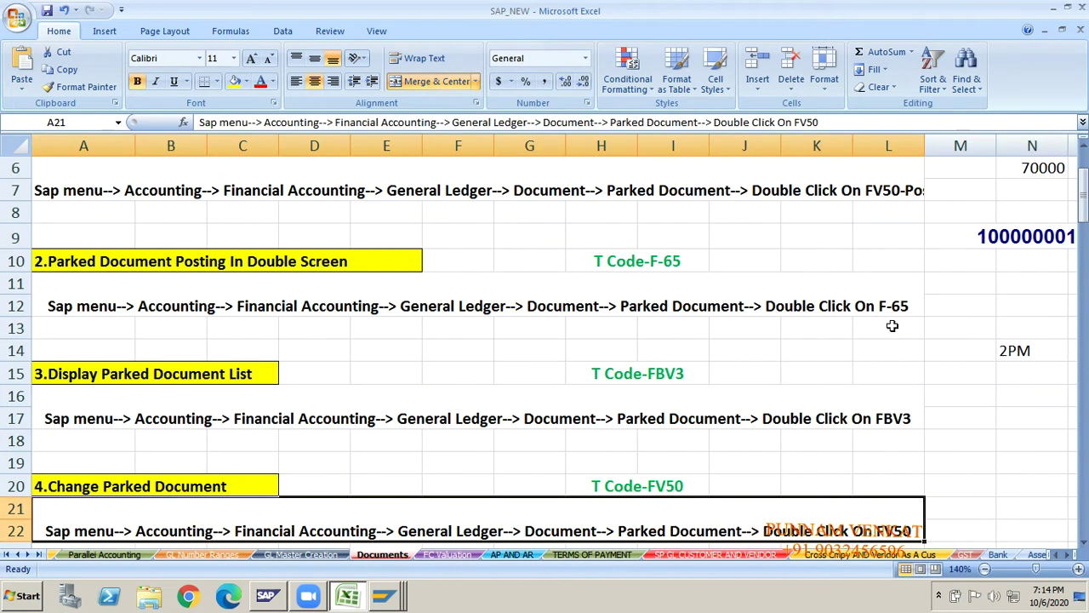
key("Up")
key("Down")
key("Down")
key("Down")
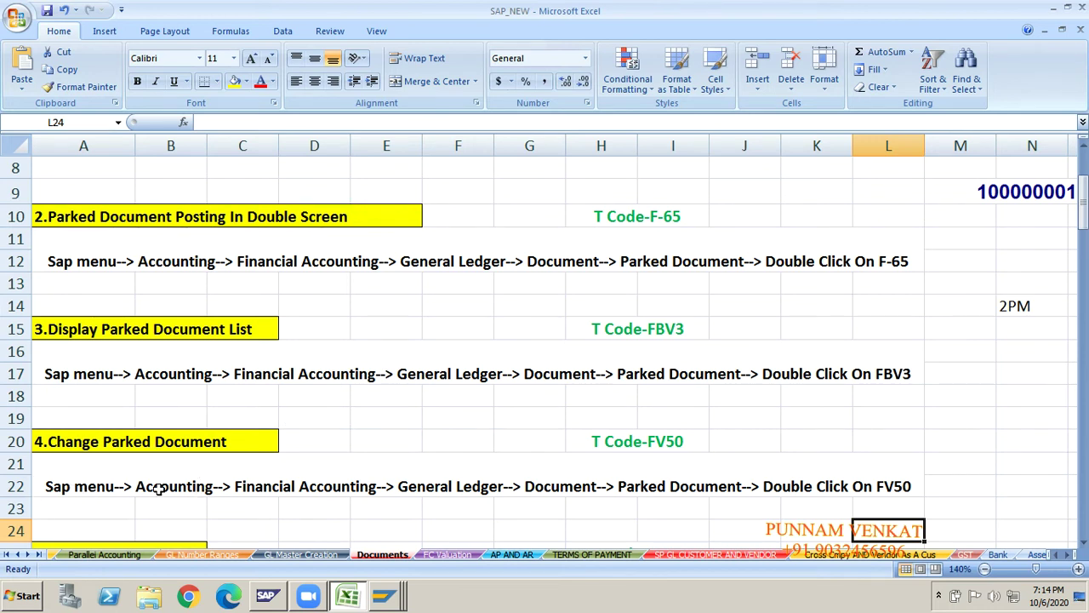
- Undo a stray X typed over T Code-FV50 and switch back to SAP Easy Access
left_click(645, 441)
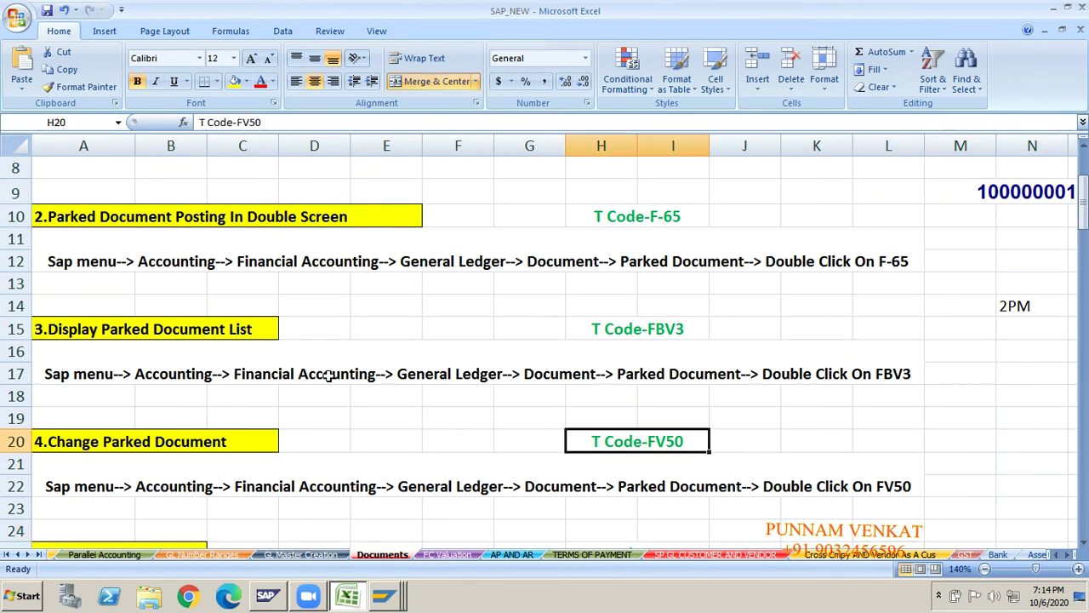
type("X")
key("alt+Tab")
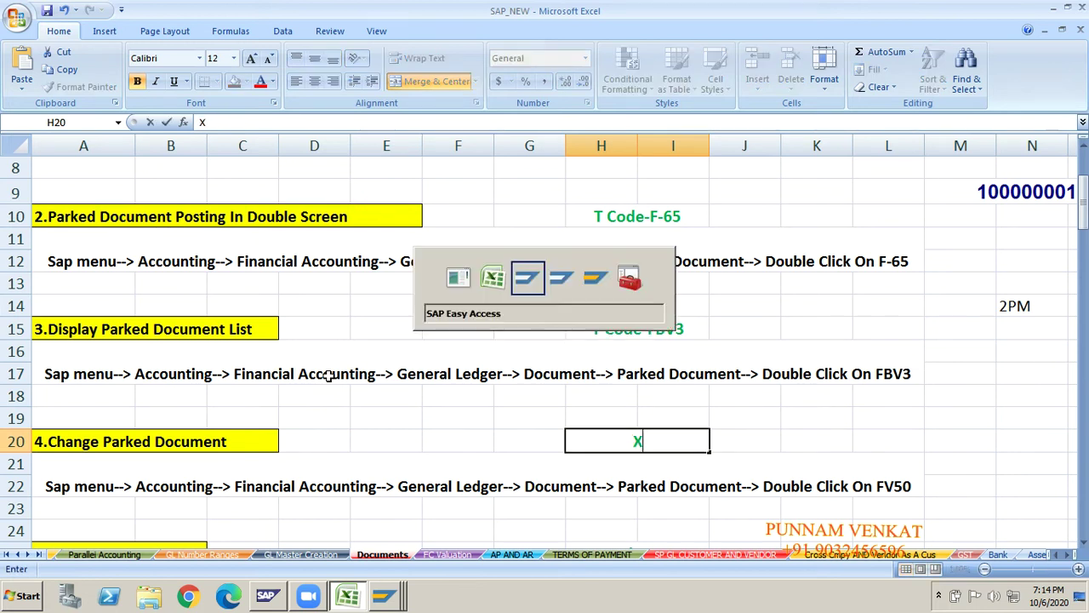
key("alt+Tab")
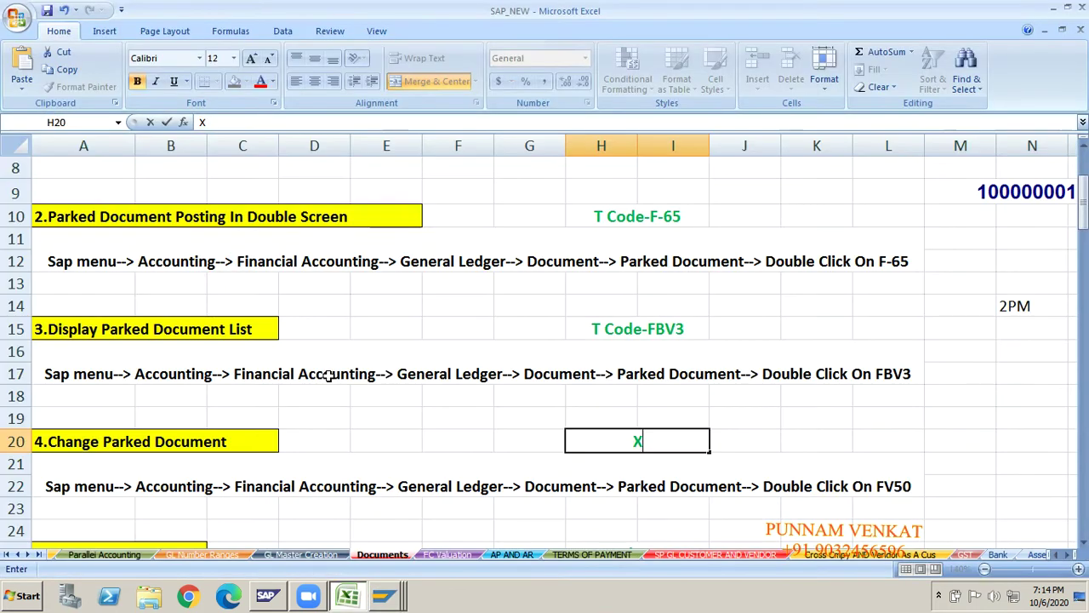
key("ctrl+z")
key("alt+Tab")
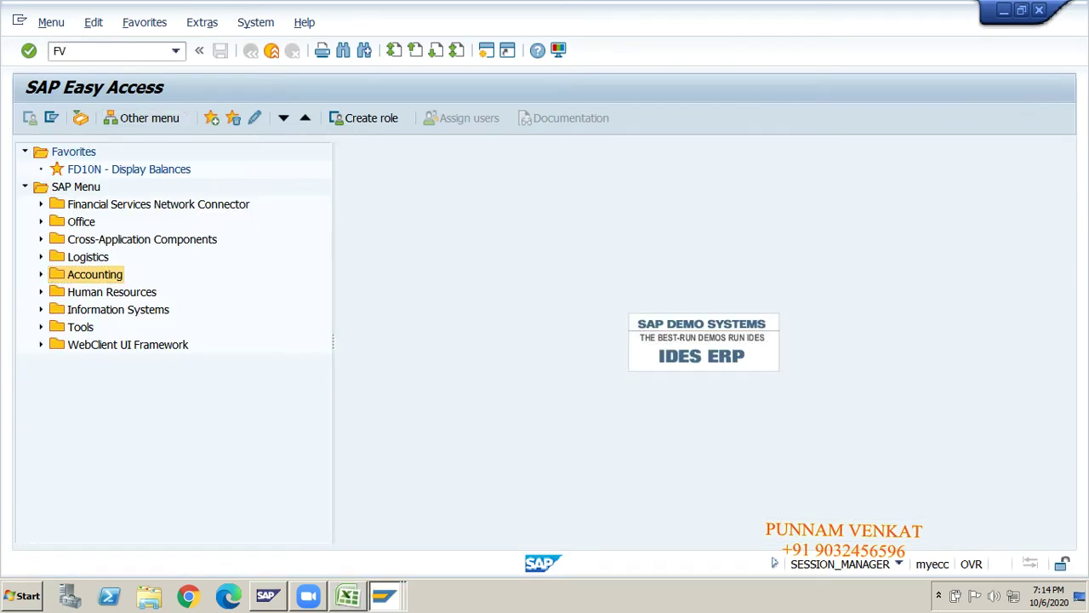
- Run FV50 to open Park G/L Account Document for GM10, posting date 06.10.2020, type SA
key("Return")
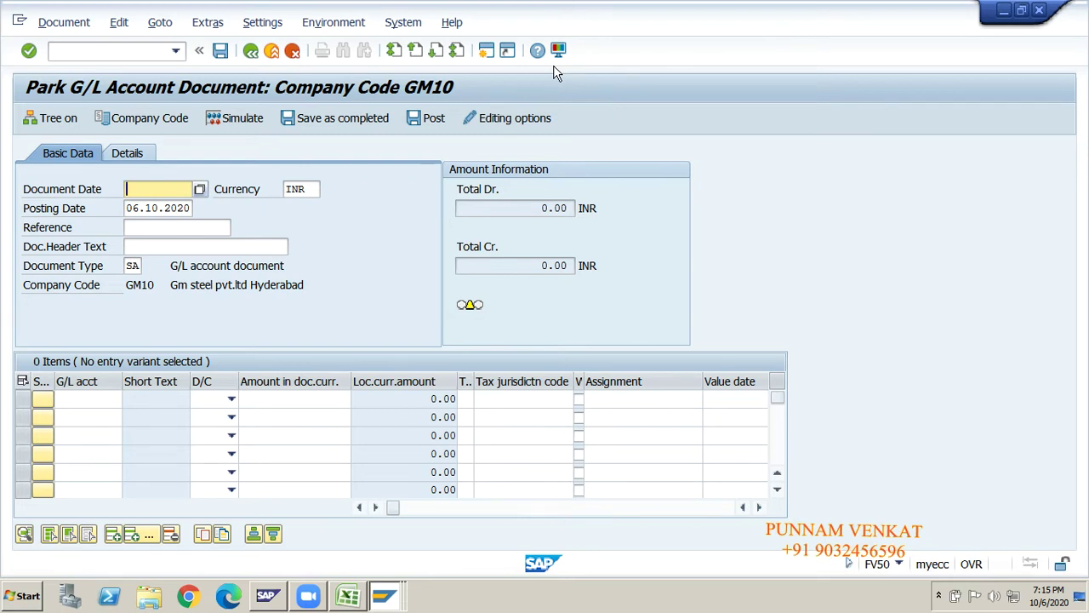
left_click(938, 596)
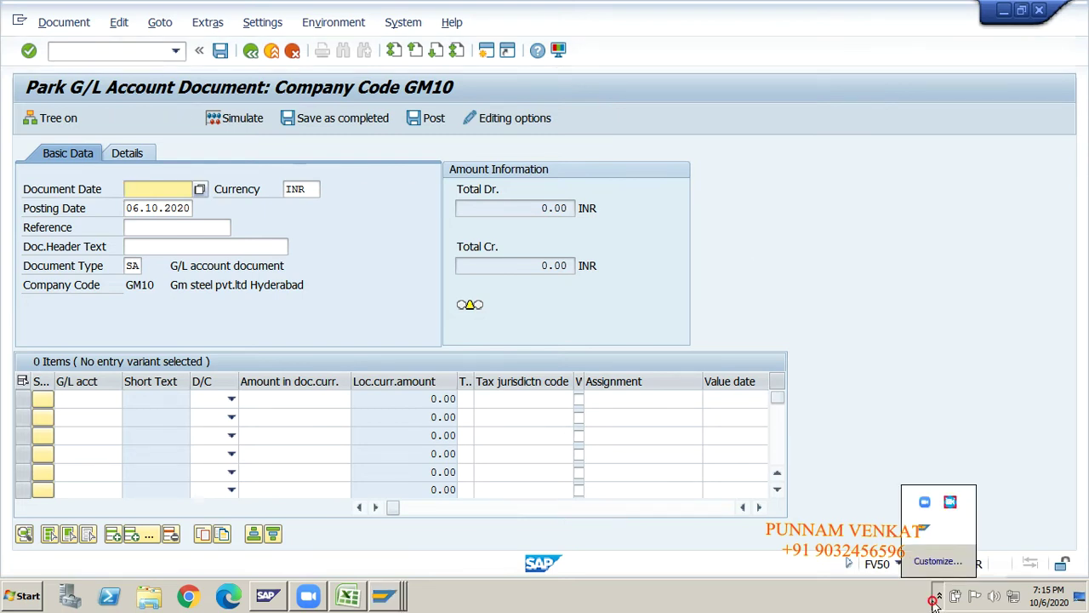
left_click(951, 509)
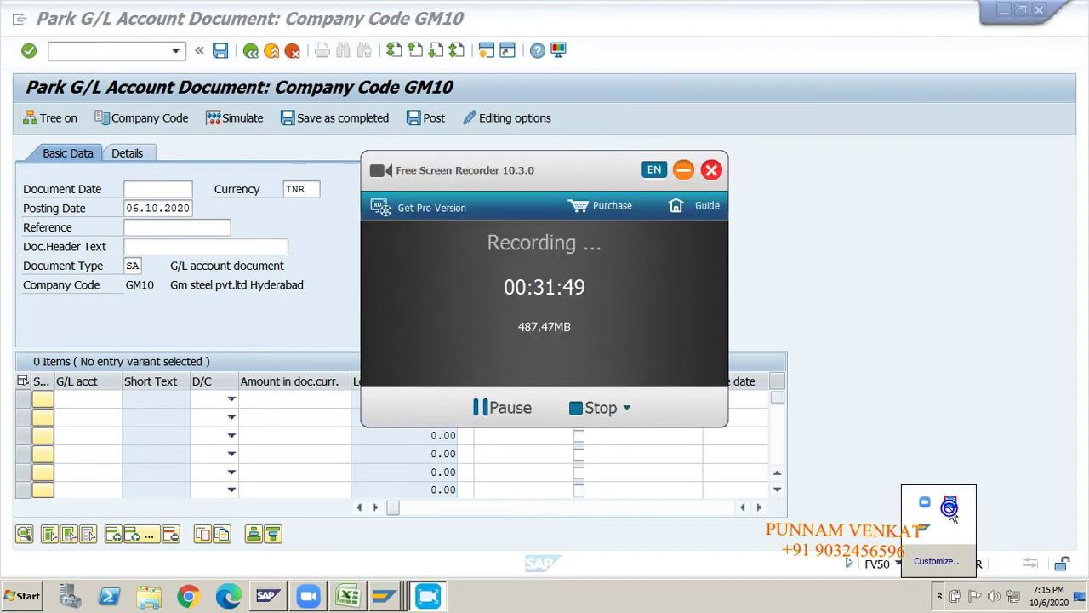
- Read the Change Parked Document FV50 menu-path note in SAP_NEW, then return to the SAP screen
left_click(506, 408)
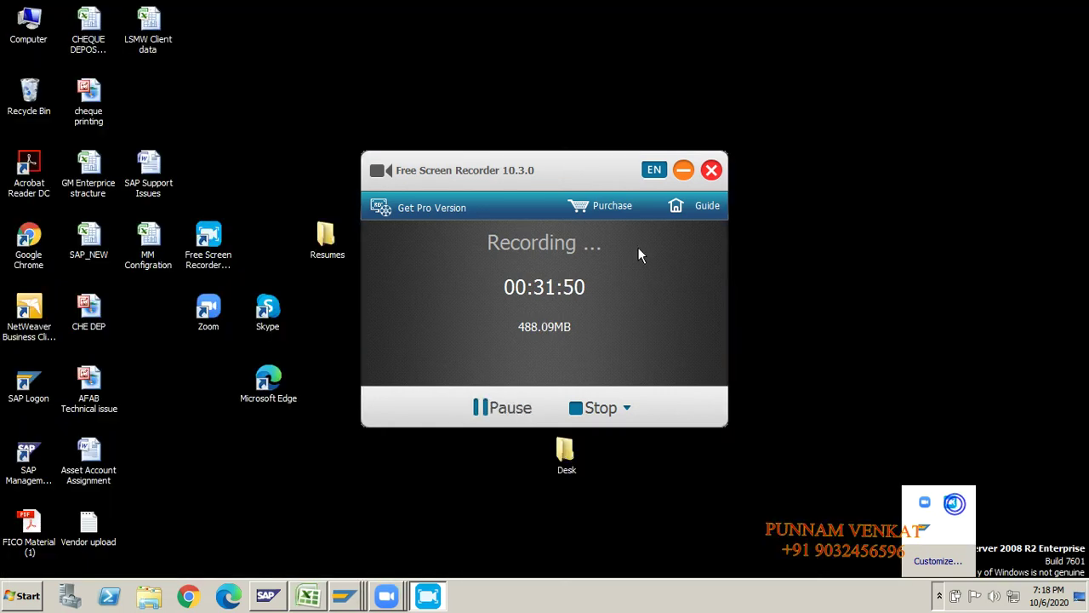
left_click(682, 170)
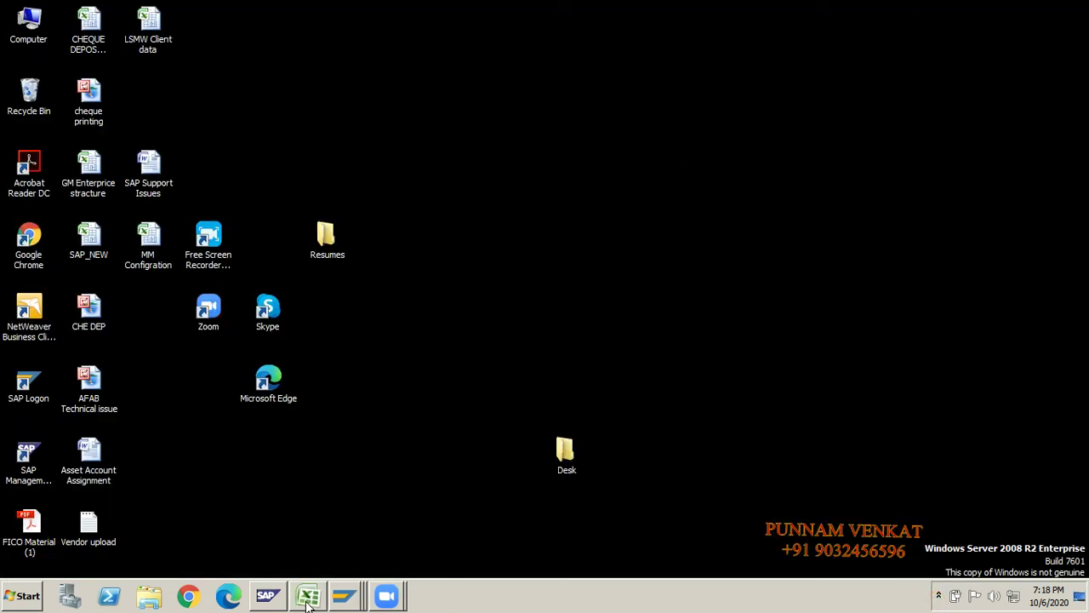
left_click(308, 596)
left_click(474, 466)
left_click(392, 409)
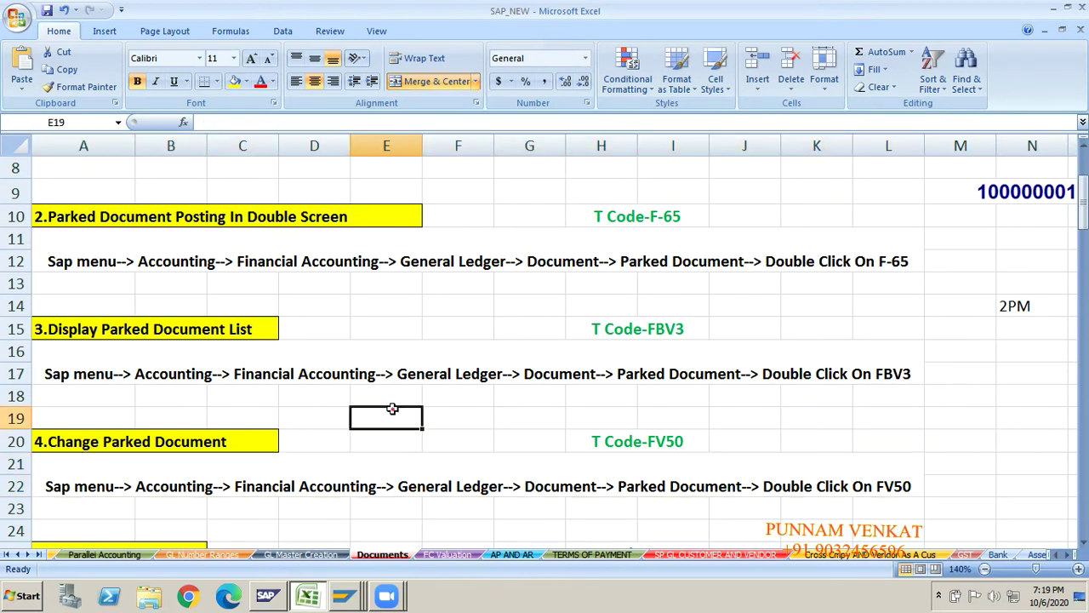
left_click(90, 446)
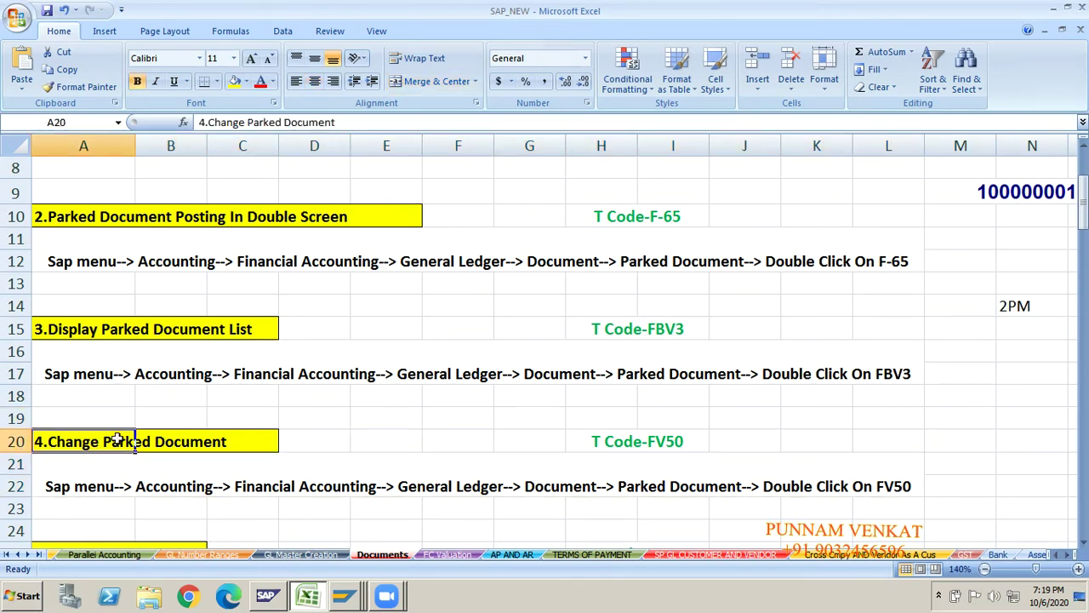
left_click(659, 460)
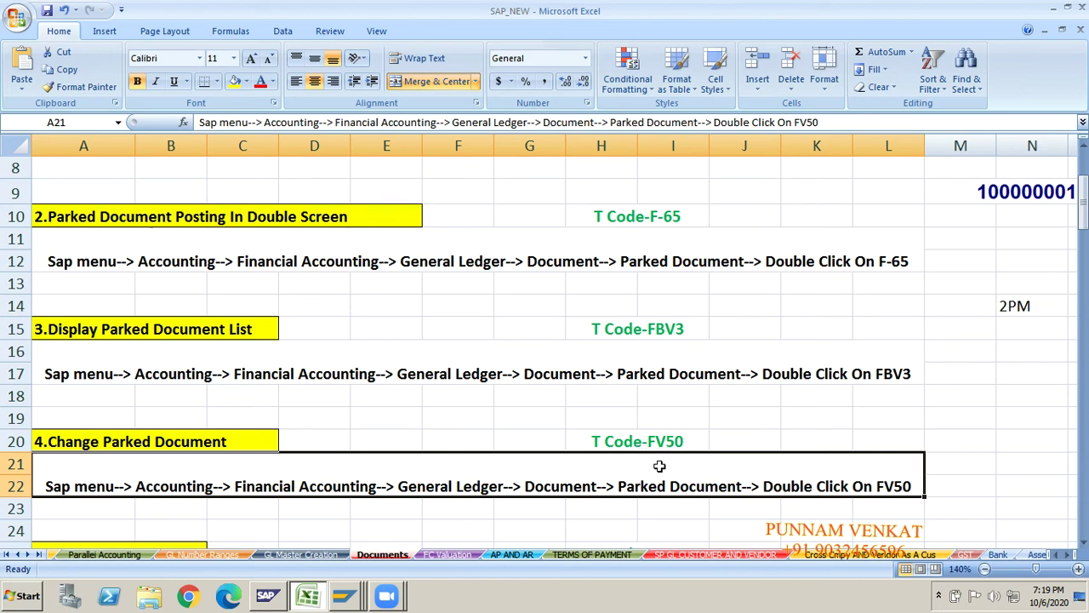
key("alt+Tab")
key("alt+Tab")
key("Tab")
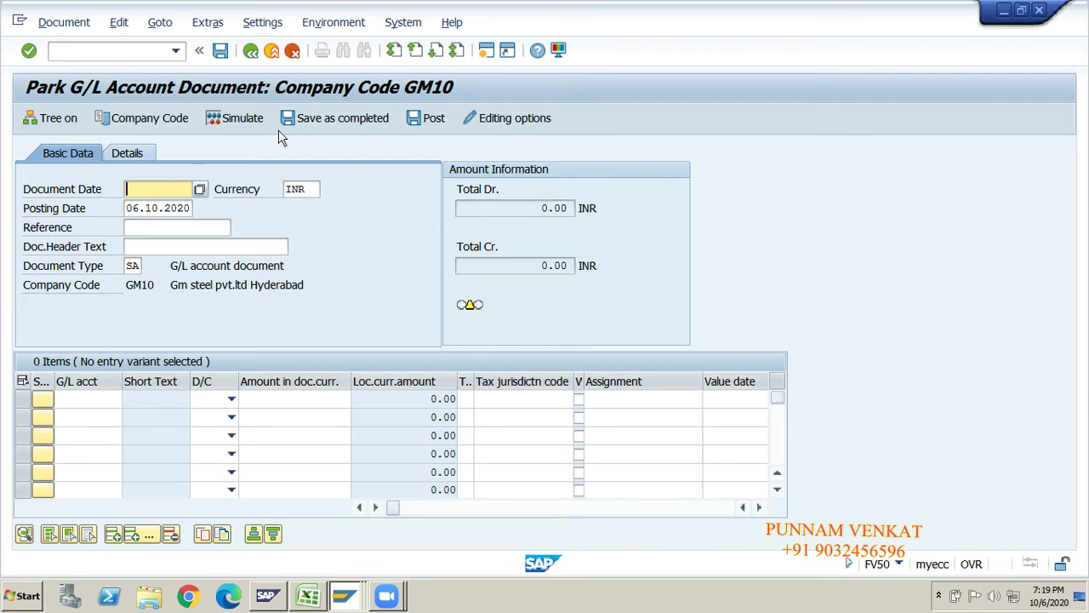
- Restart FV50 via /N, step through Reference and G/L line fields, and open the Document menu
left_click(96, 49)
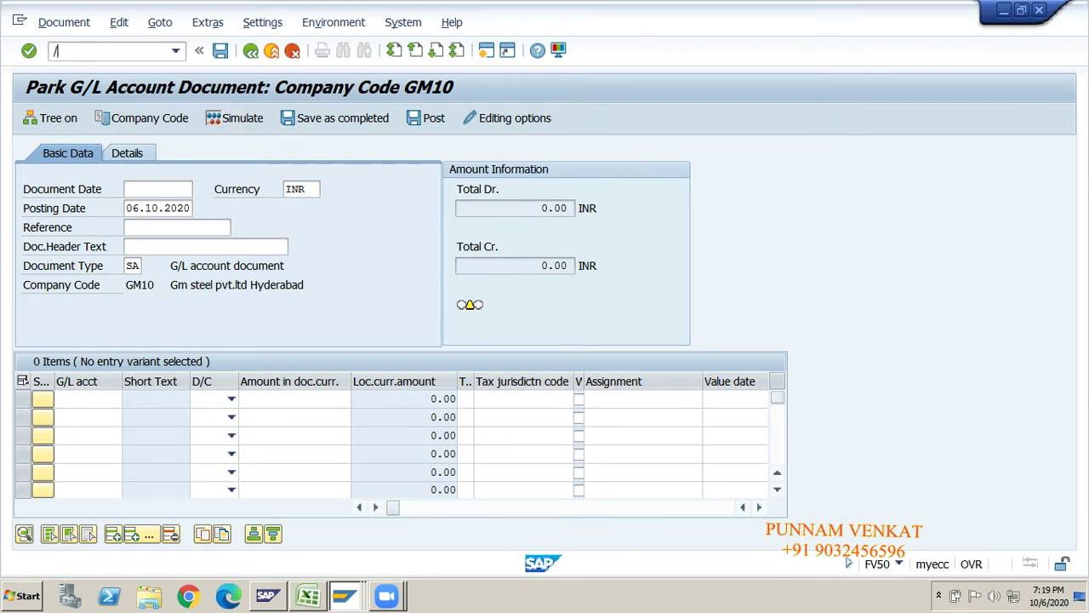
key("Return")
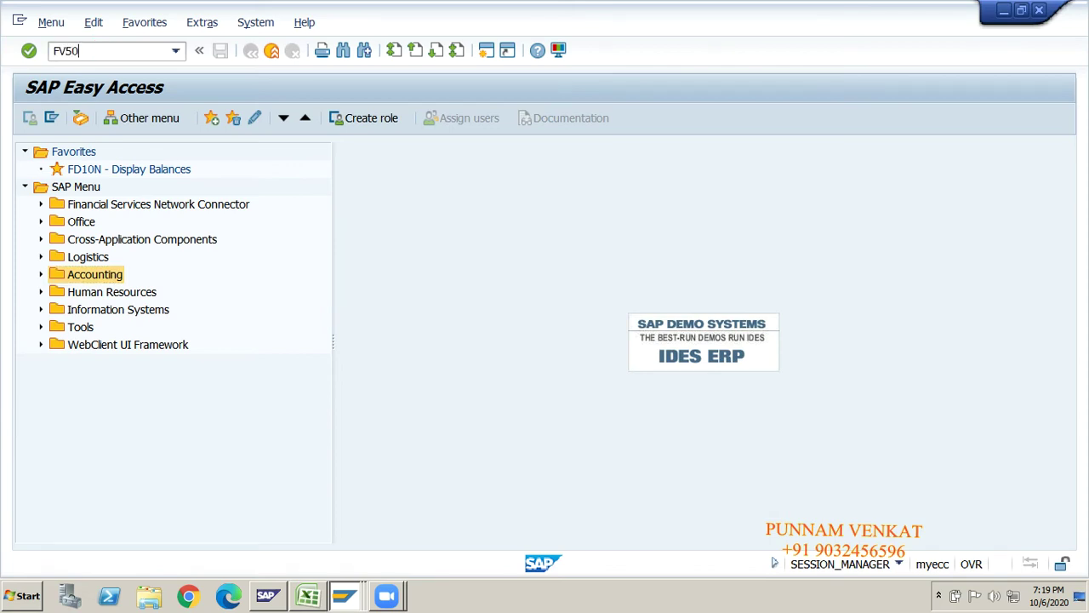
key("Return")
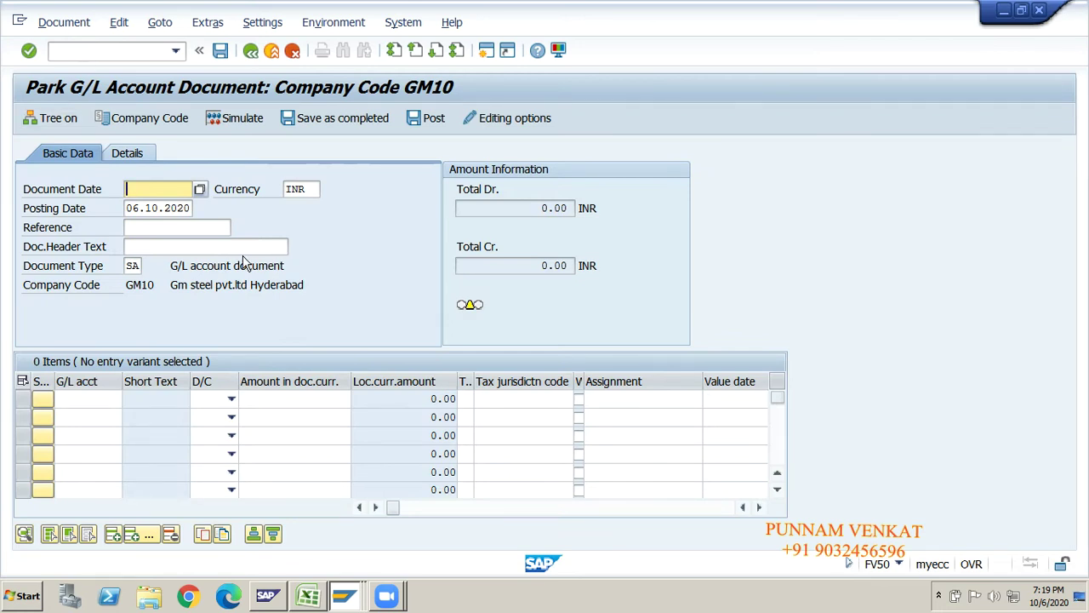
left_click(152, 208)
left_click(149, 226)
left_click(76, 398)
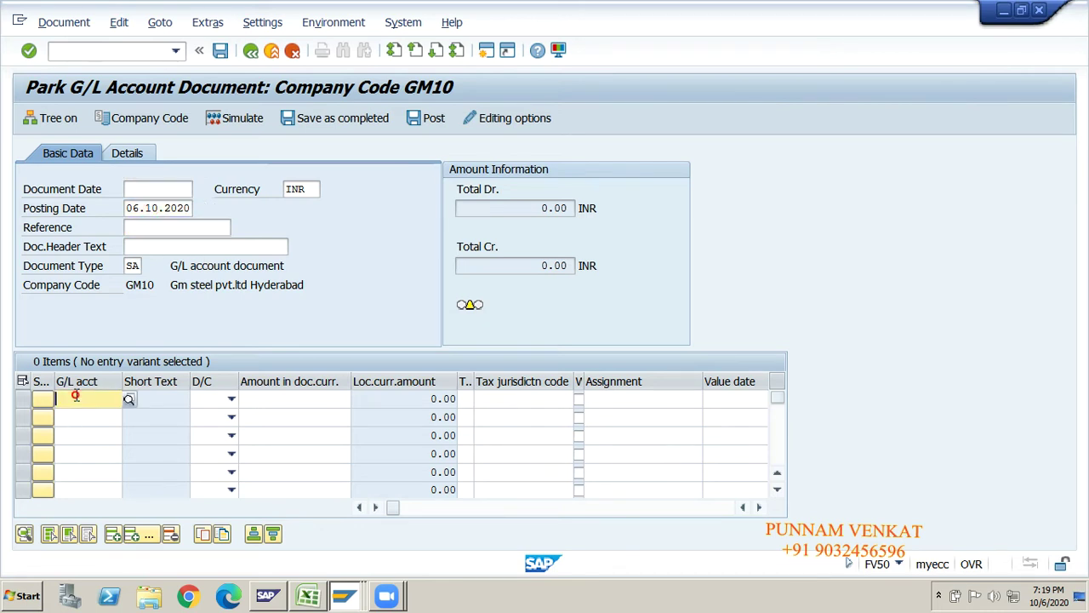
left_click(76, 417)
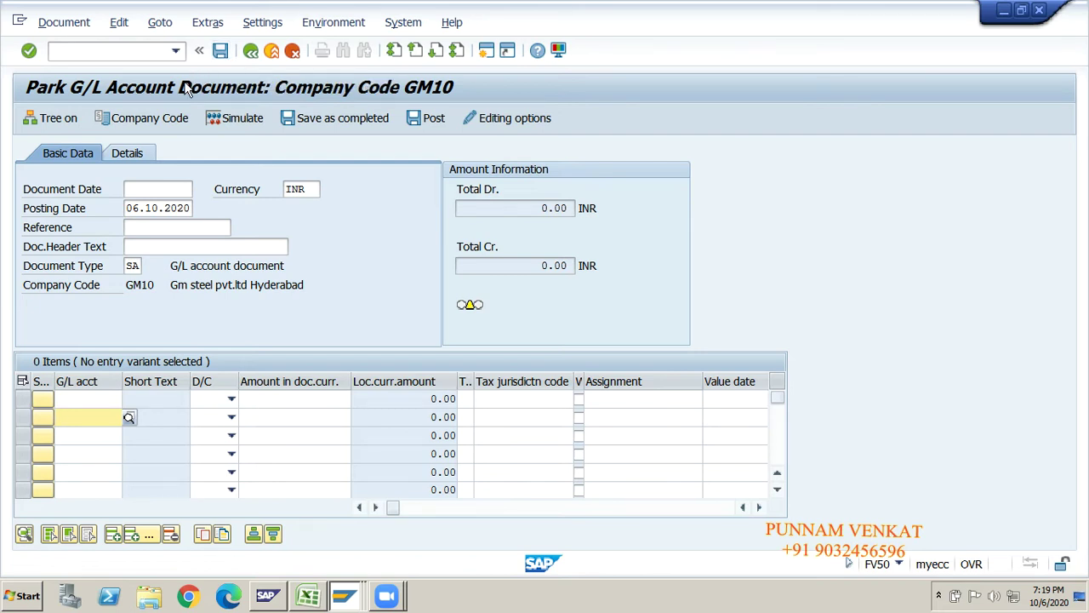
left_click(68, 25)
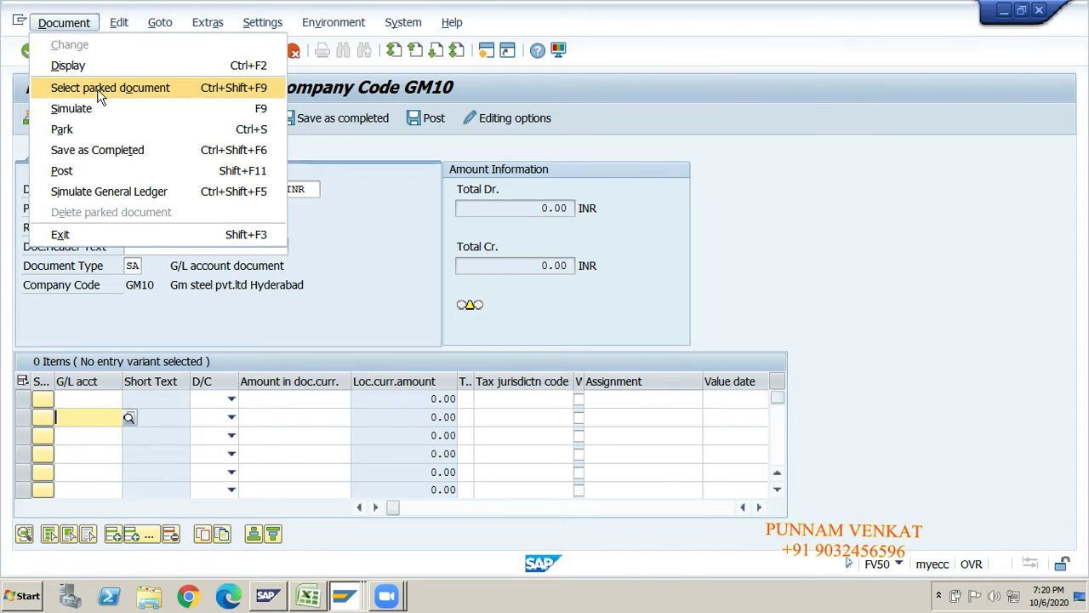
left_click(100, 93)
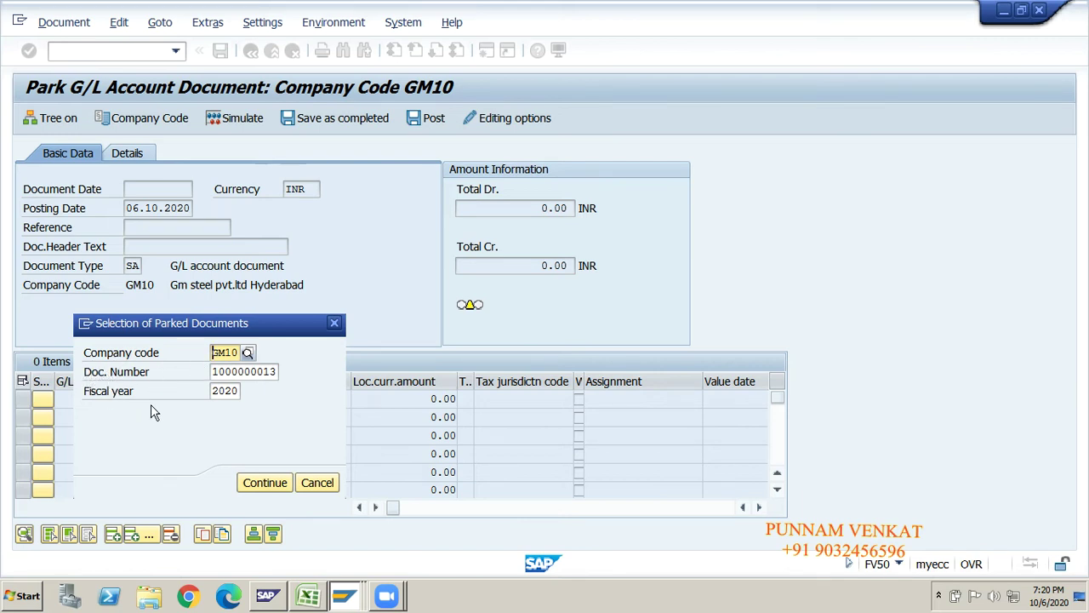
key("alt+Tab")
key("alt+Tab")
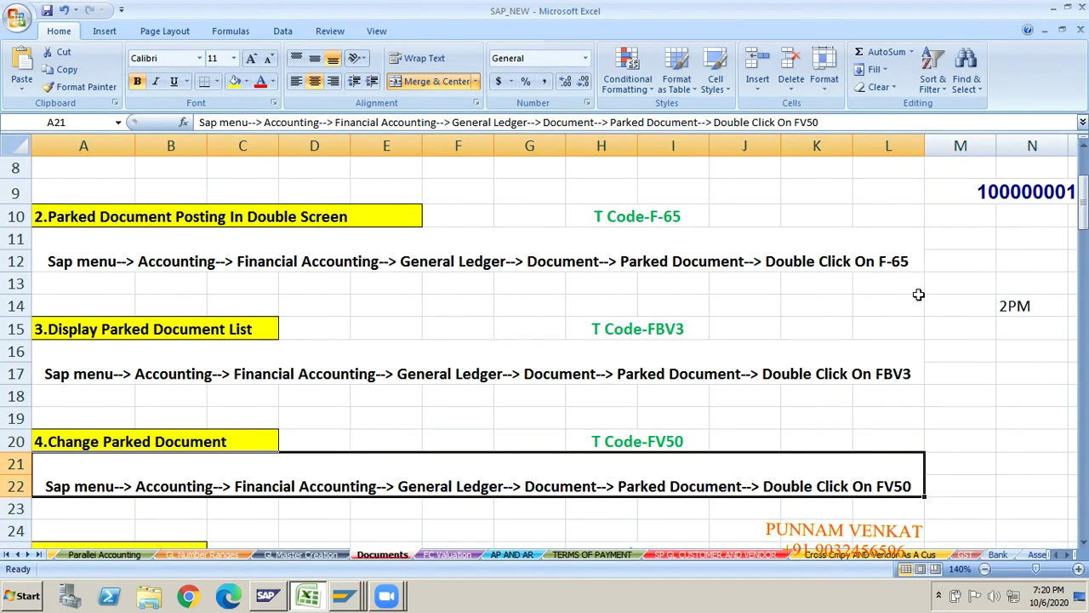
left_click(919, 300)
key("Right")
key("Right")
key("Right")
key("Right")
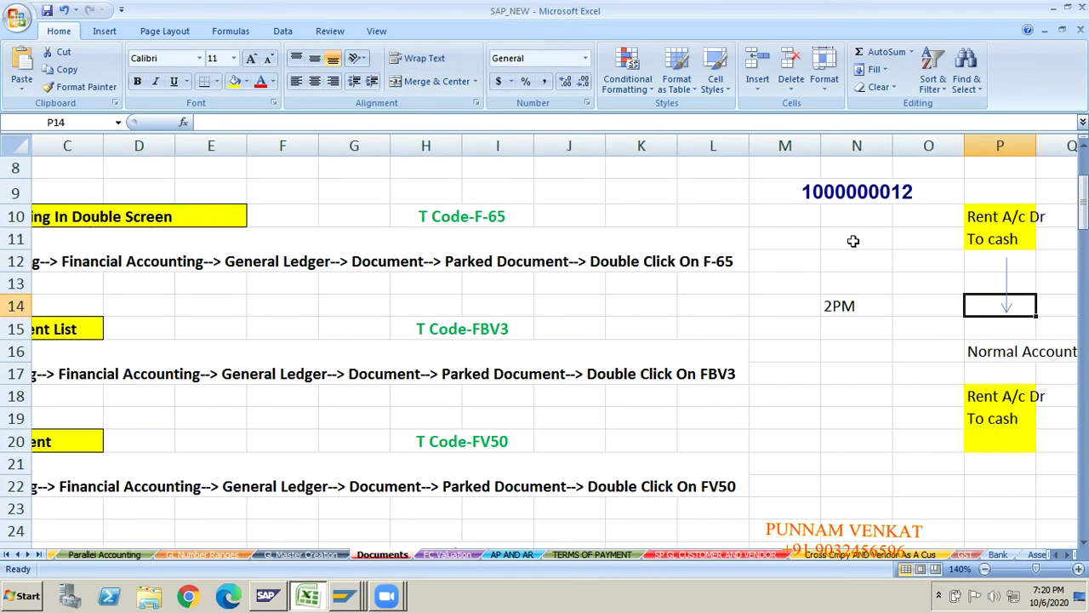
left_click(851, 195)
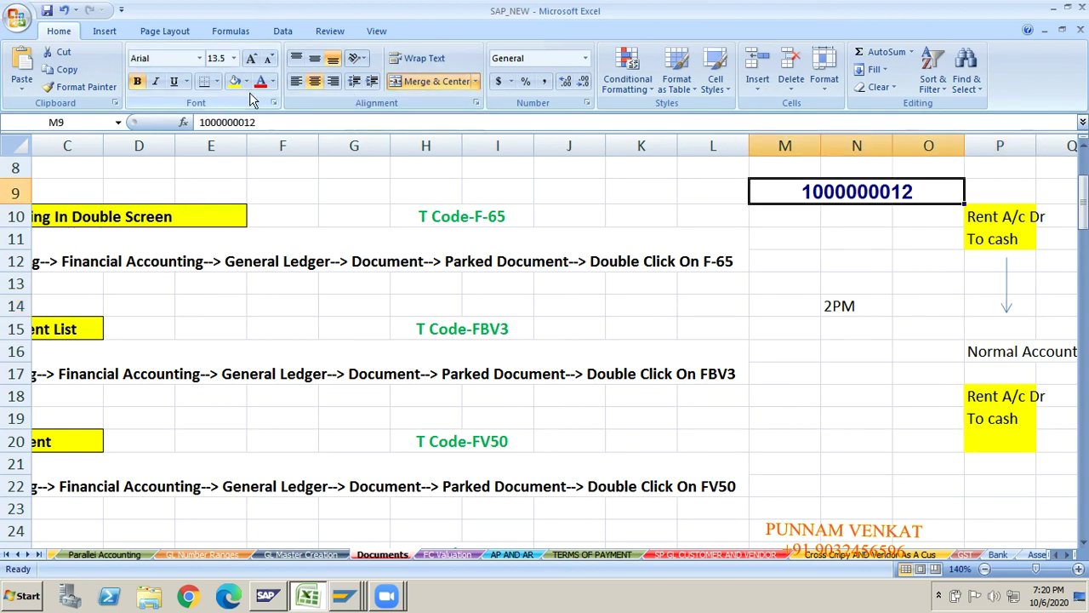
left_click_drag(260, 122, 184, 120)
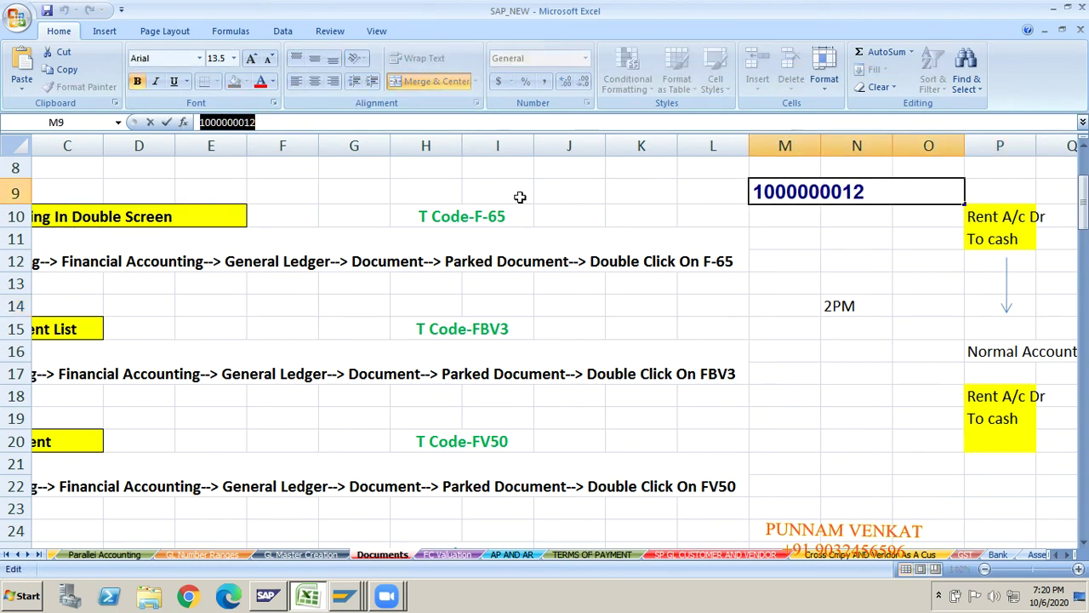
key("alt+Tab")
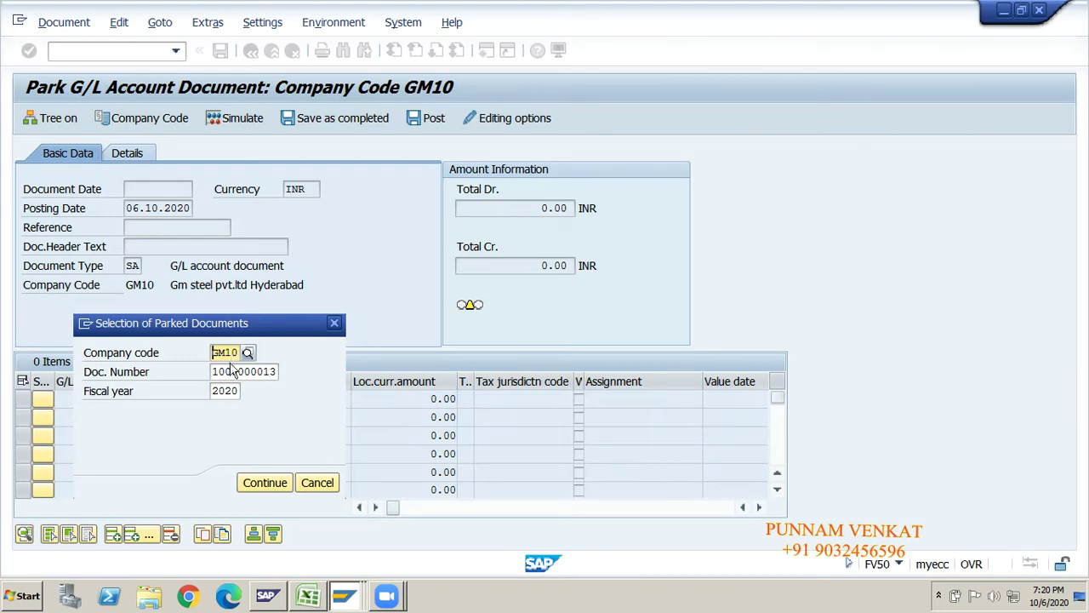
left_click(224, 377)
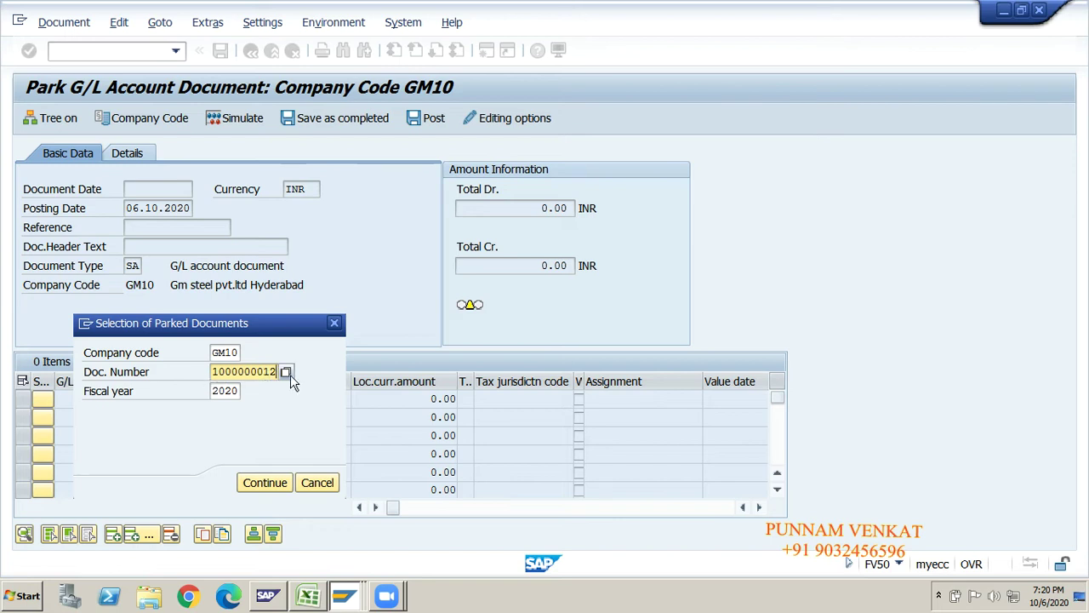
key("Tab")
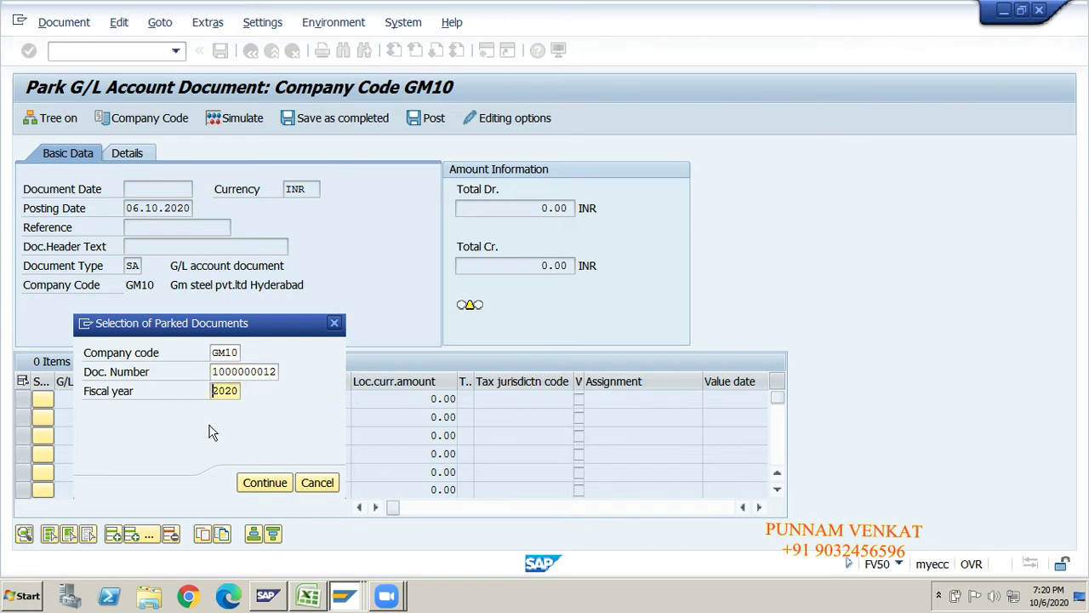
left_click(266, 483)
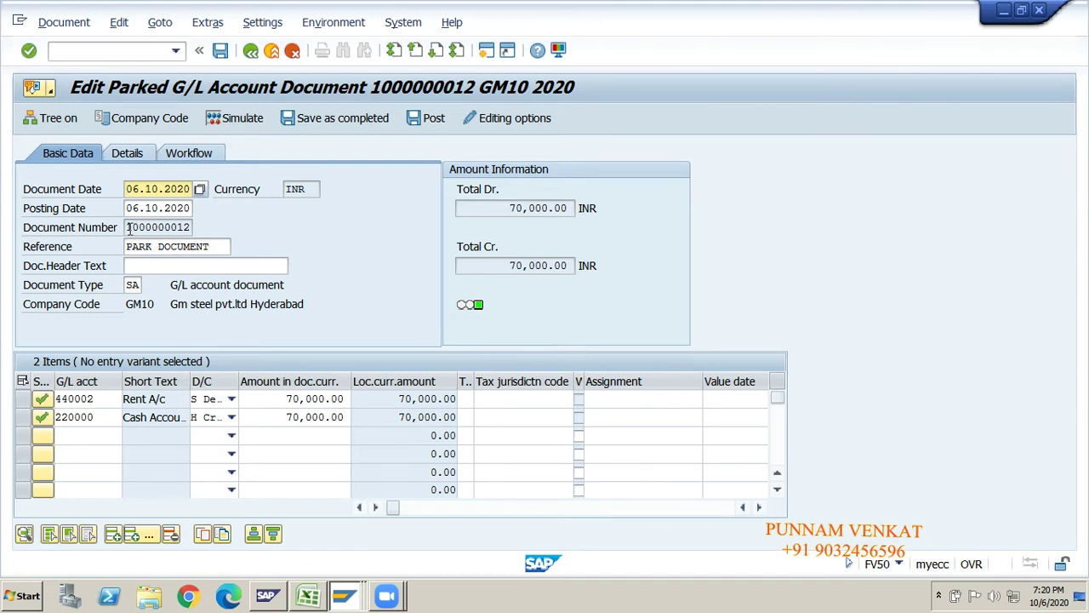
- Review the document's header and line items, including G/L account 220000 and the amounts
left_click_drag(129, 229, 197, 225)
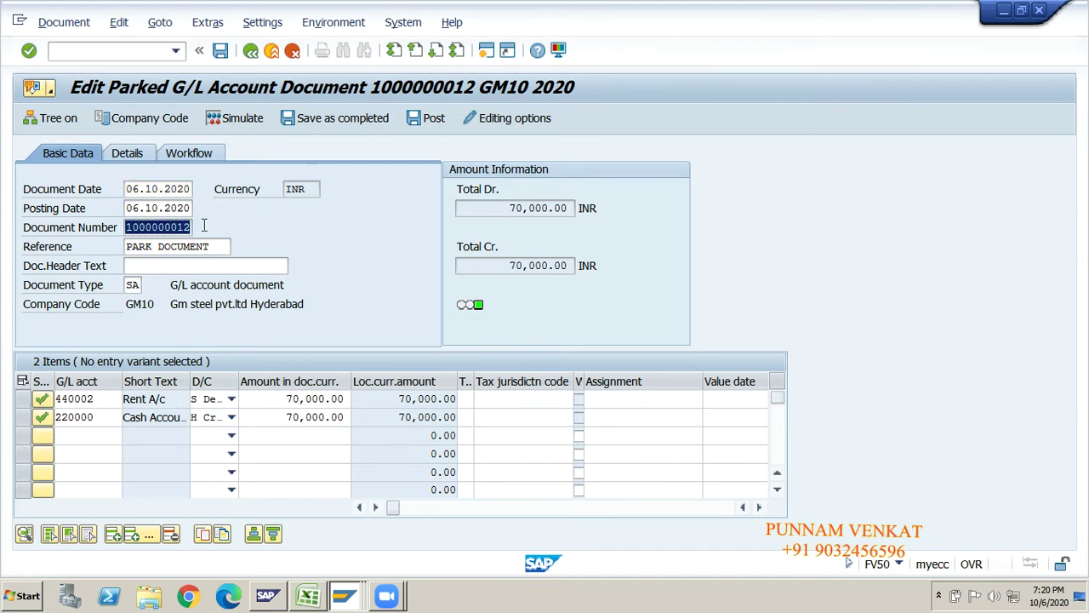
left_click(178, 227)
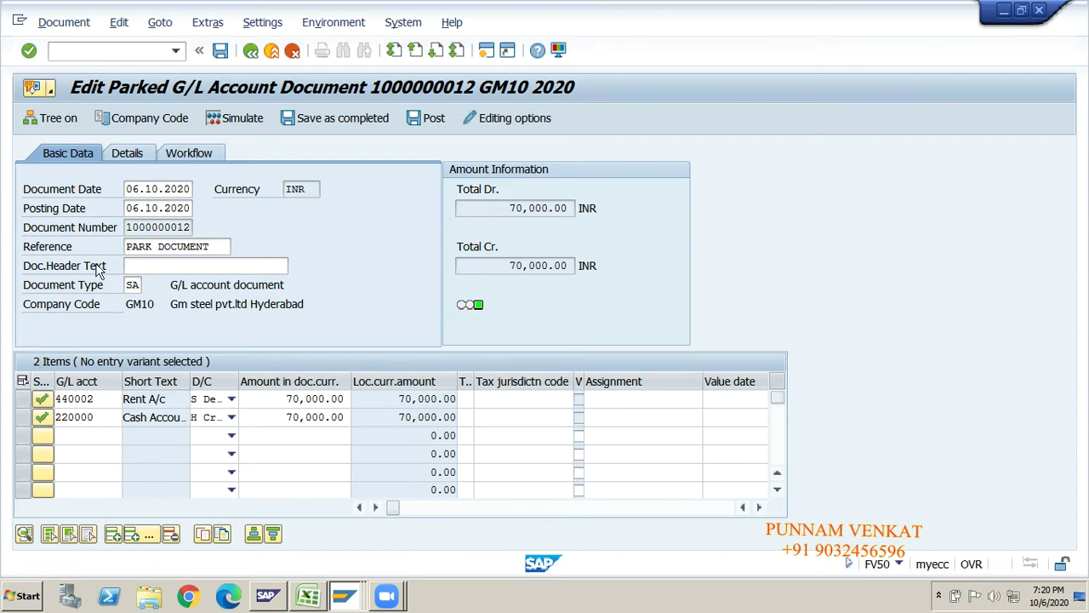
left_click(94, 397)
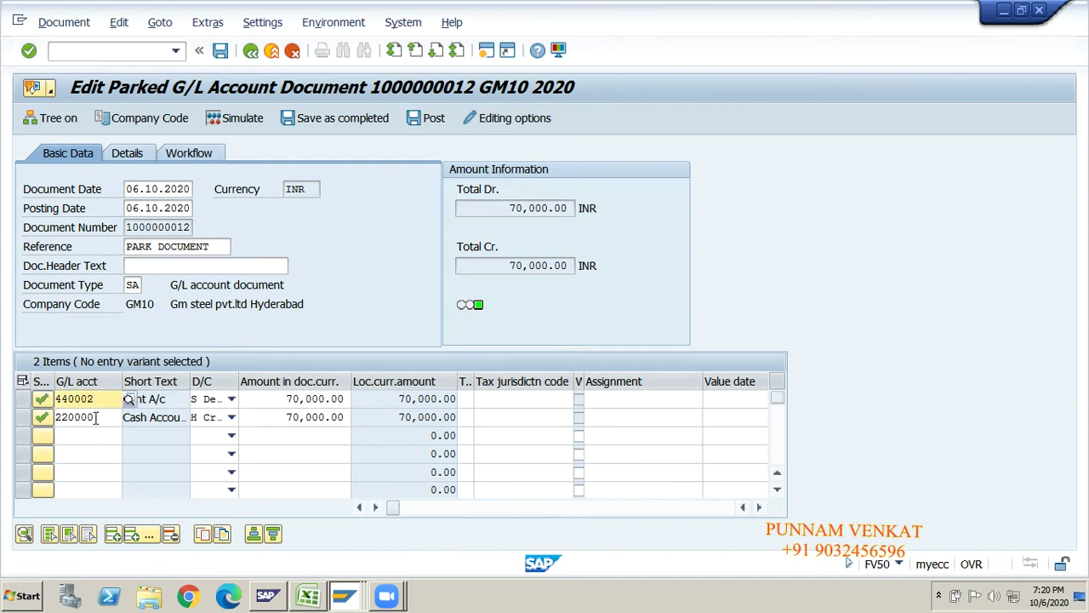
left_click(95, 417)
left_click(275, 401)
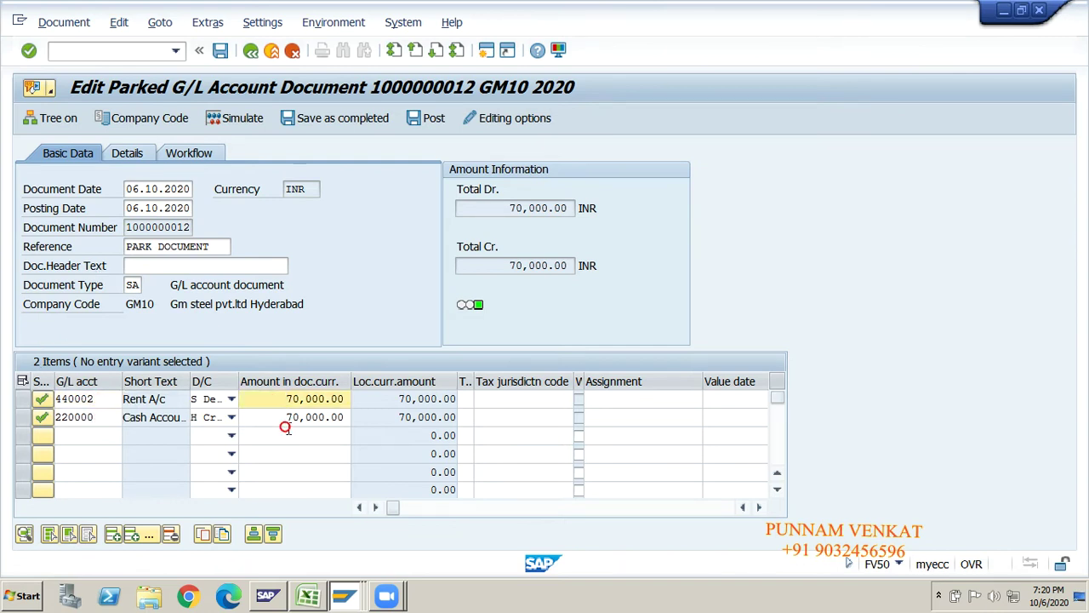
left_click(539, 411)
key("Tab")
key("Tab")
key("Tab")
key("Tab")
key("Tab")
key("Tab")
key("Tab")
key("Tab")
key("Tab")
key("Tab")
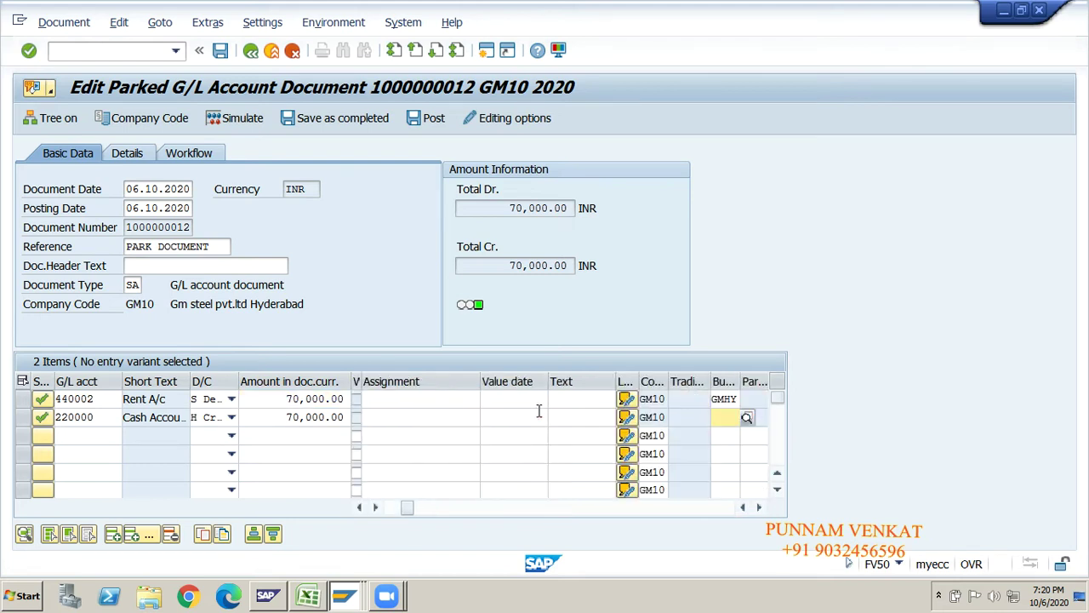
key("Tab")
key("Tab")
key("Tab")
key("Tab")
key("Tab")
key("Tab")
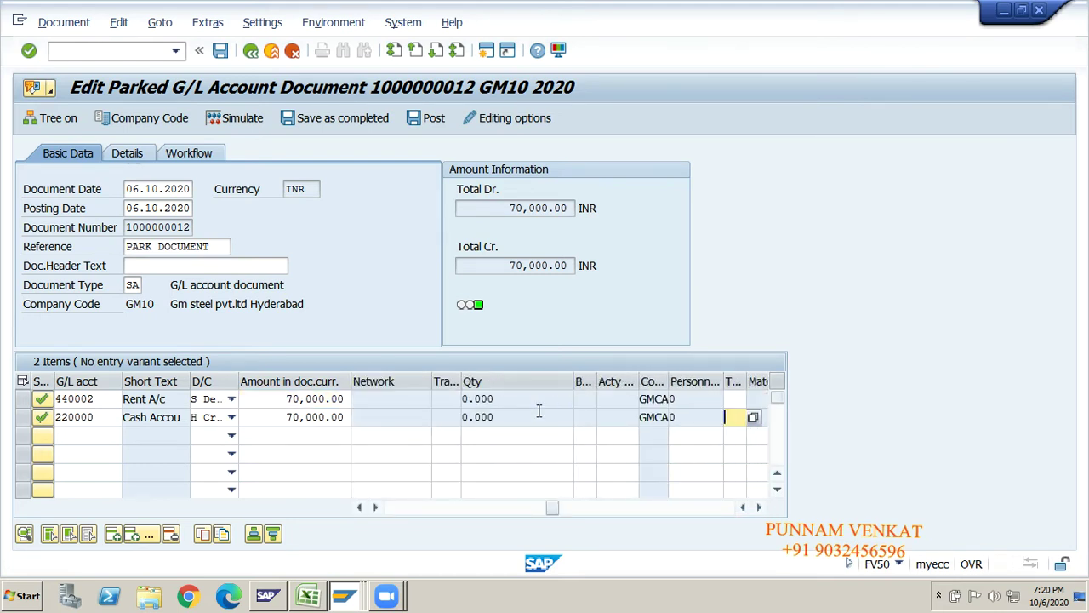
left_click(218, 247)
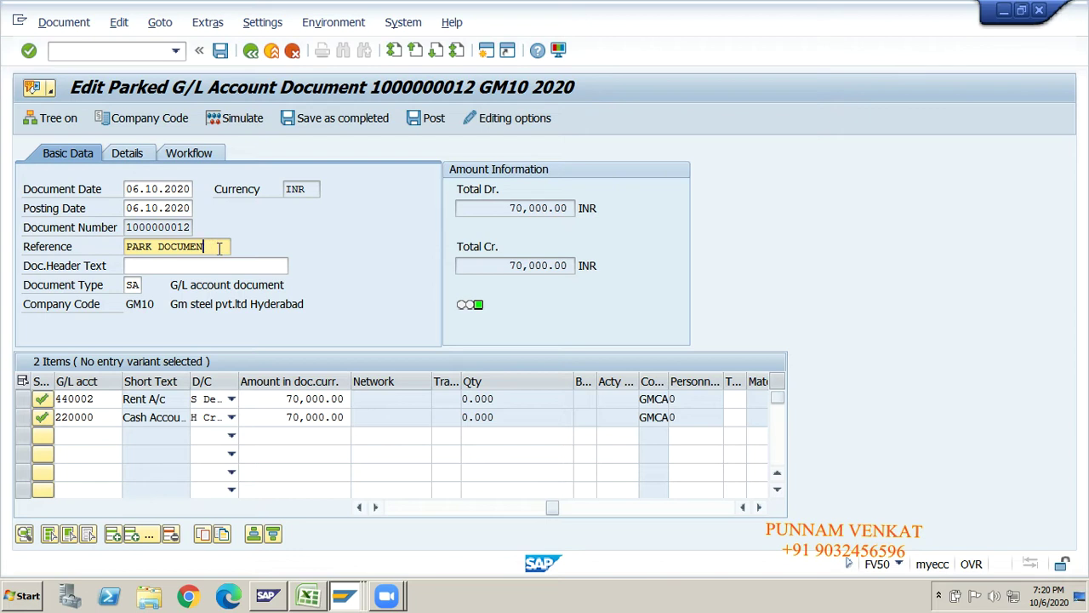
key("BackSpace")
key("BackSpace")
key("BackSpace")
key("BackSpace")
key("BackSpace")
key("BackSpace")
key("BackSpace")
key("BackSpace")
key("BackSpace")
key("BackSpace")
key("BackSpace")
key("BackSpace")
type("doc")
key("BackSpace")
key("BackSpace")
key("BackSpace")
type("Do")
left_click(222, 55)
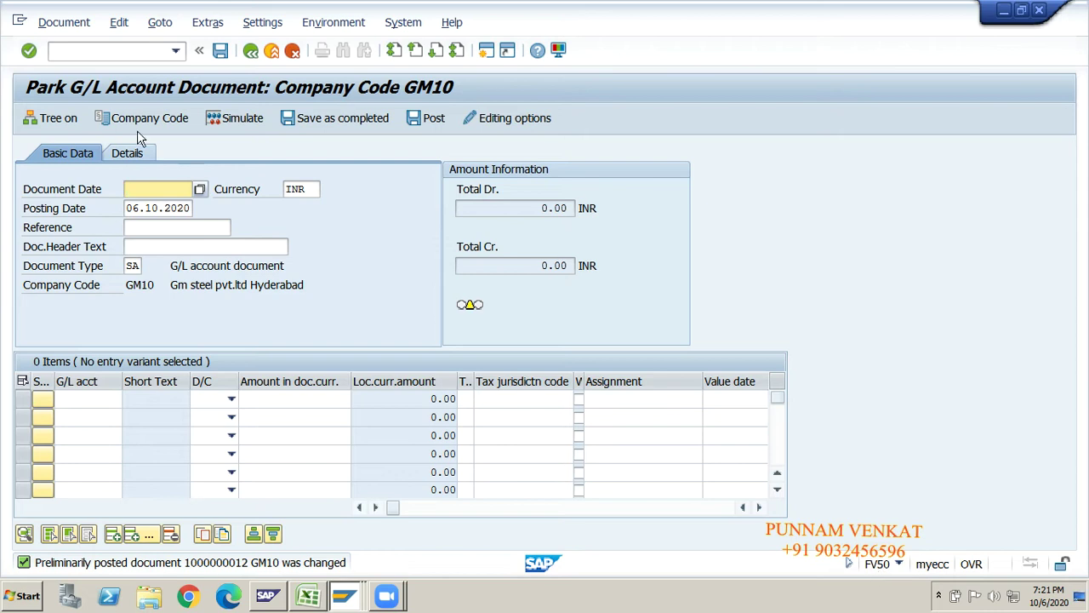
left_click(61, 23)
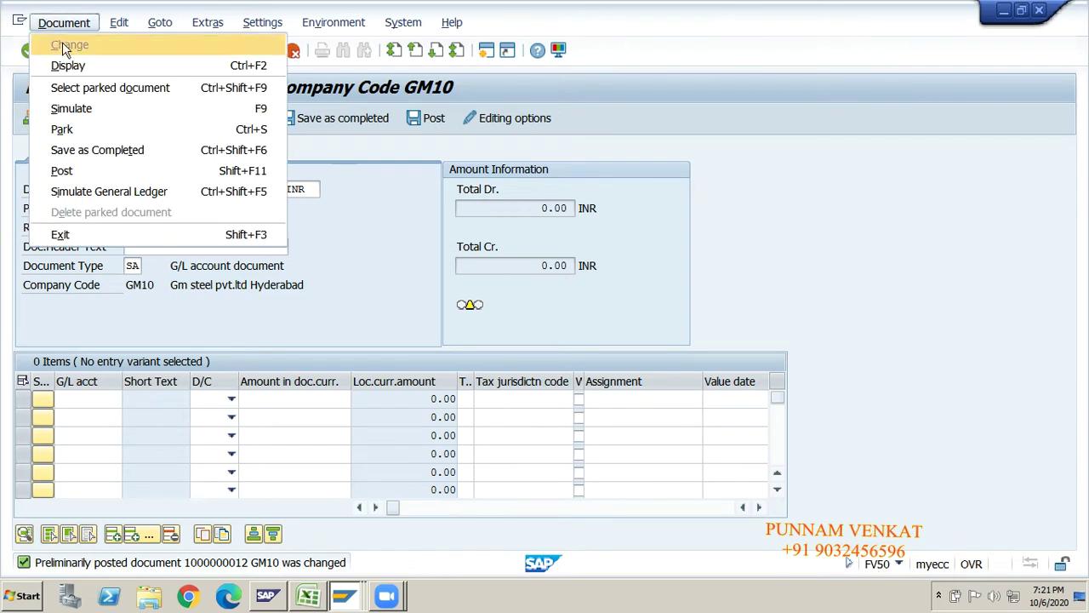
left_click(68, 90)
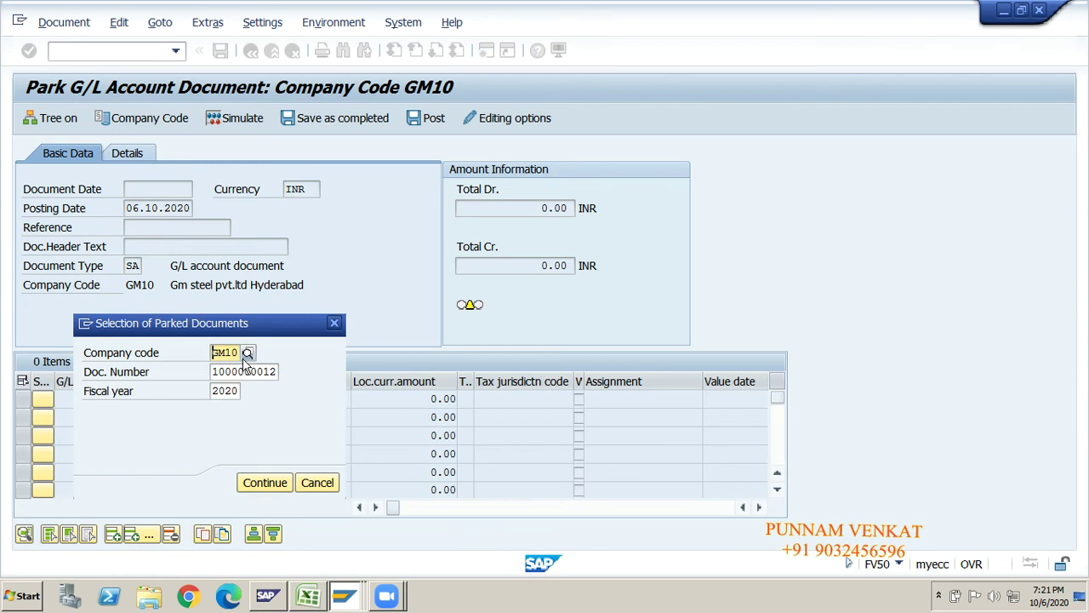
left_click(241, 372)
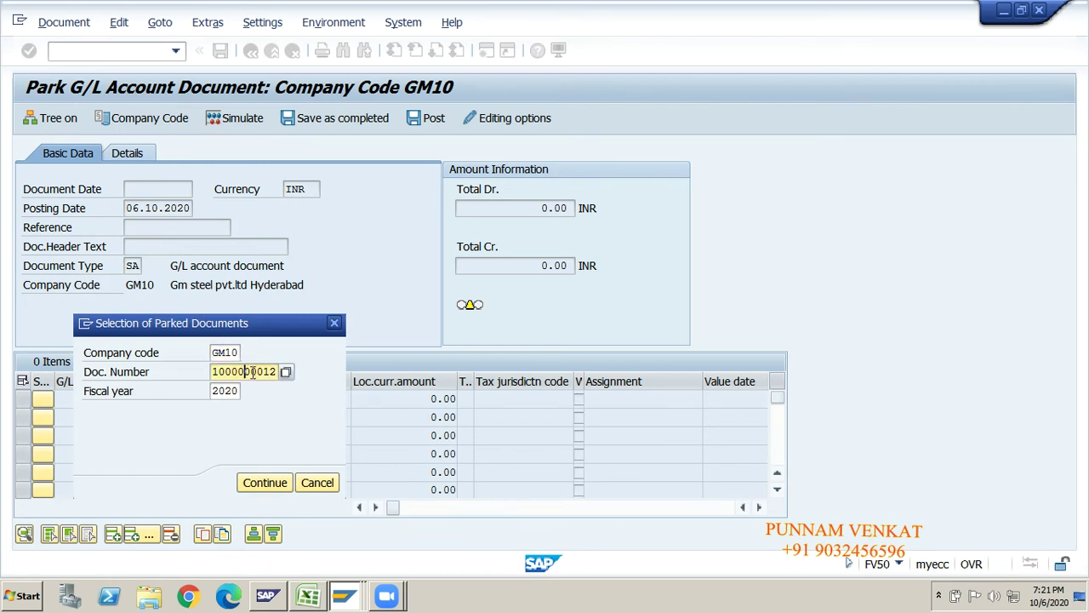
key("BackSpace")
type("3")
left_click(228, 395)
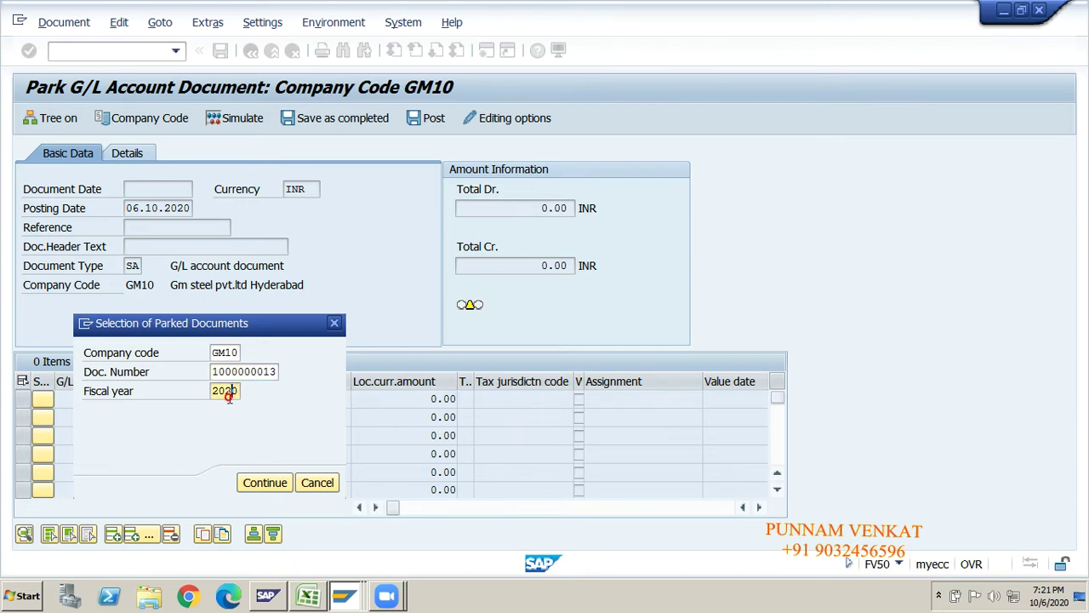
left_click(252, 482)
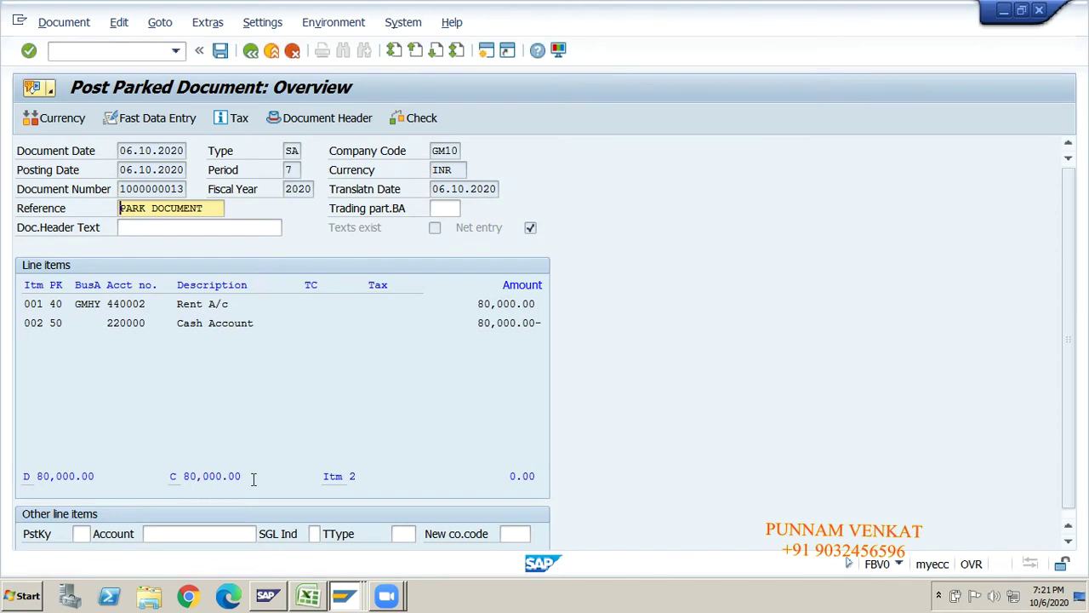
left_click(144, 225)
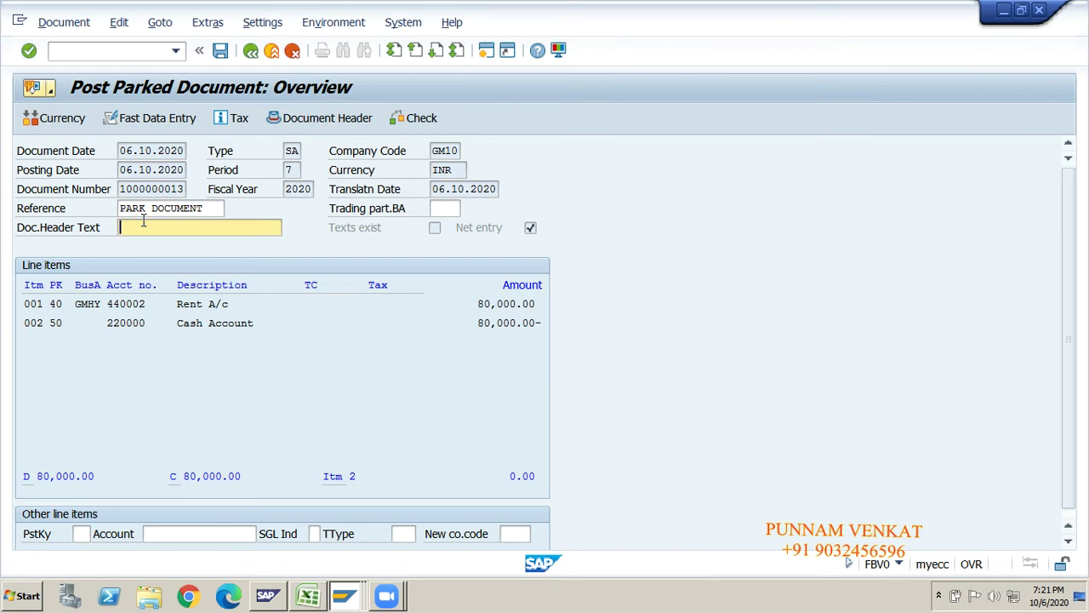
left_click(66, 23)
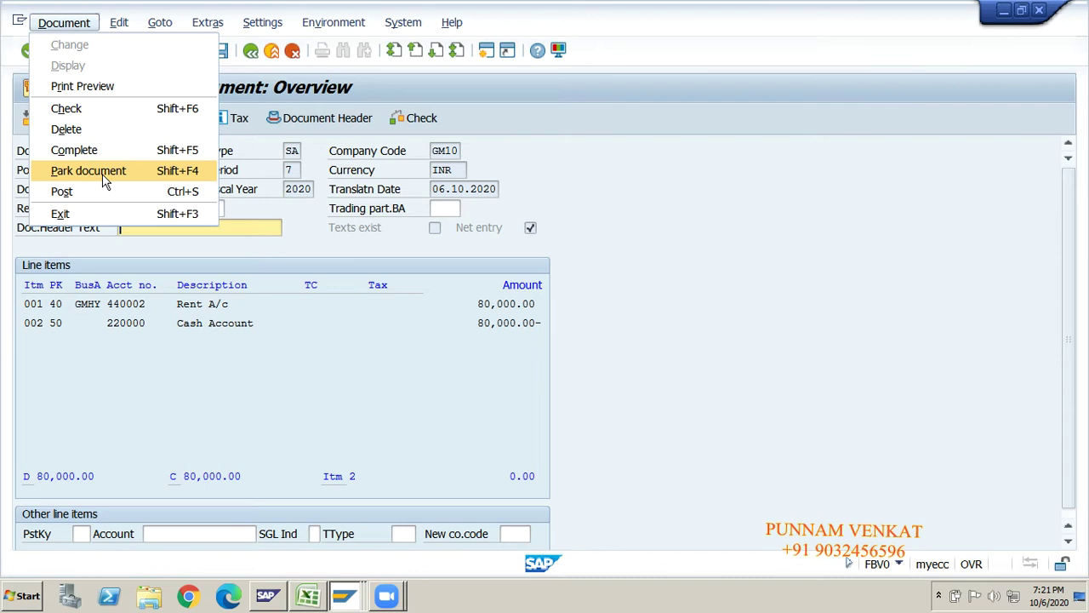
left_click(203, 490)
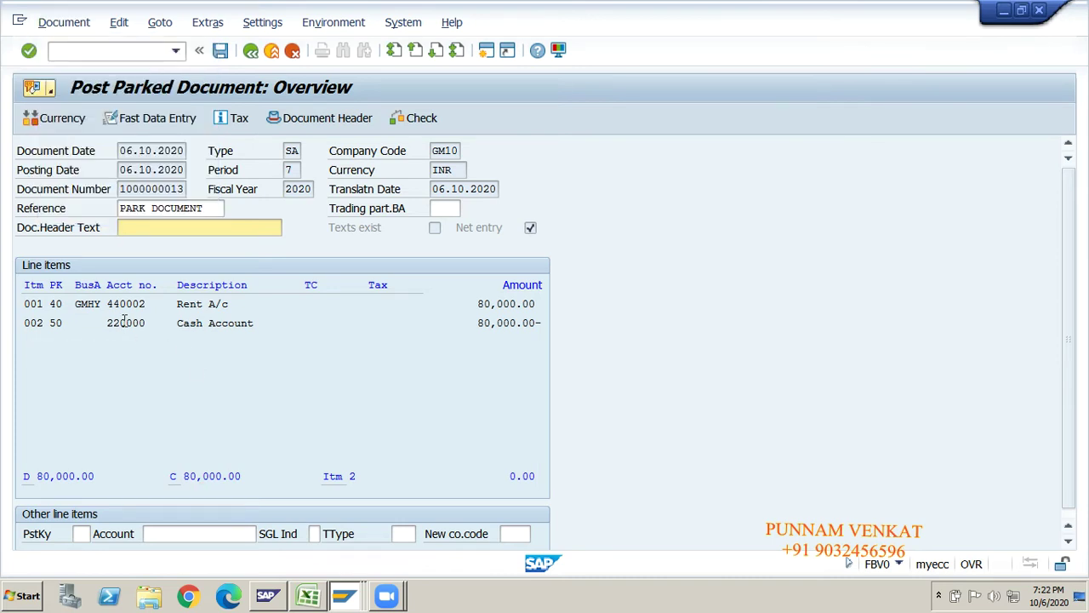
double_click(195, 305)
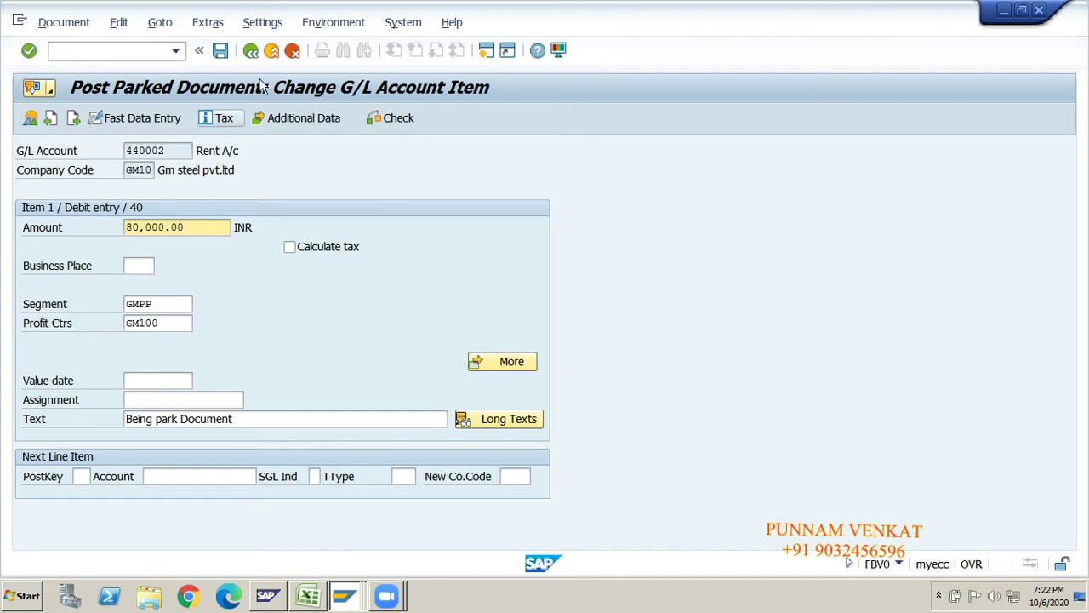
left_click(251, 51)
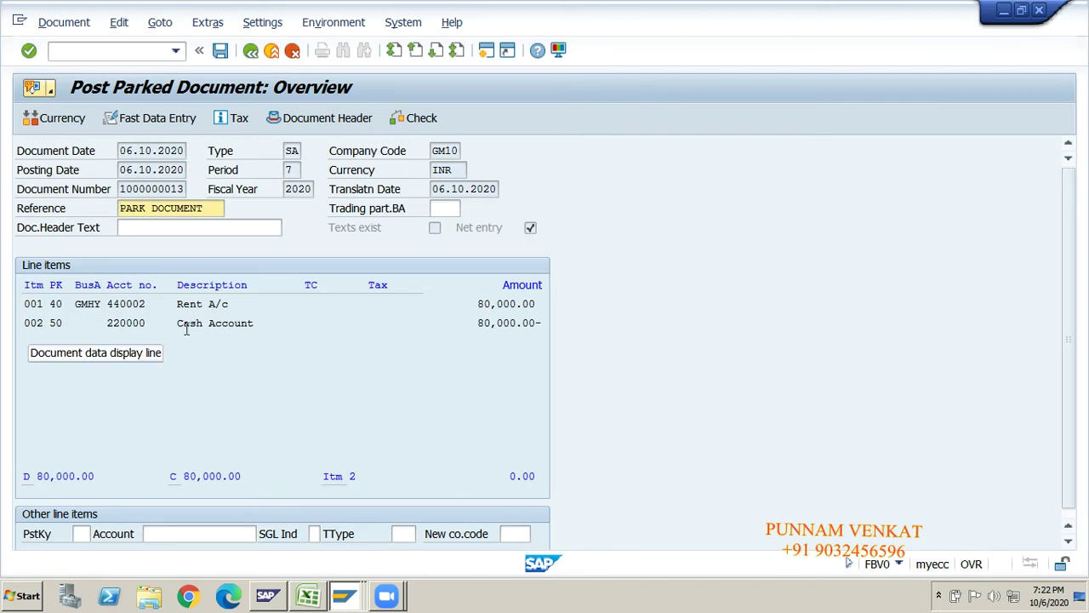
double_click(215, 324)
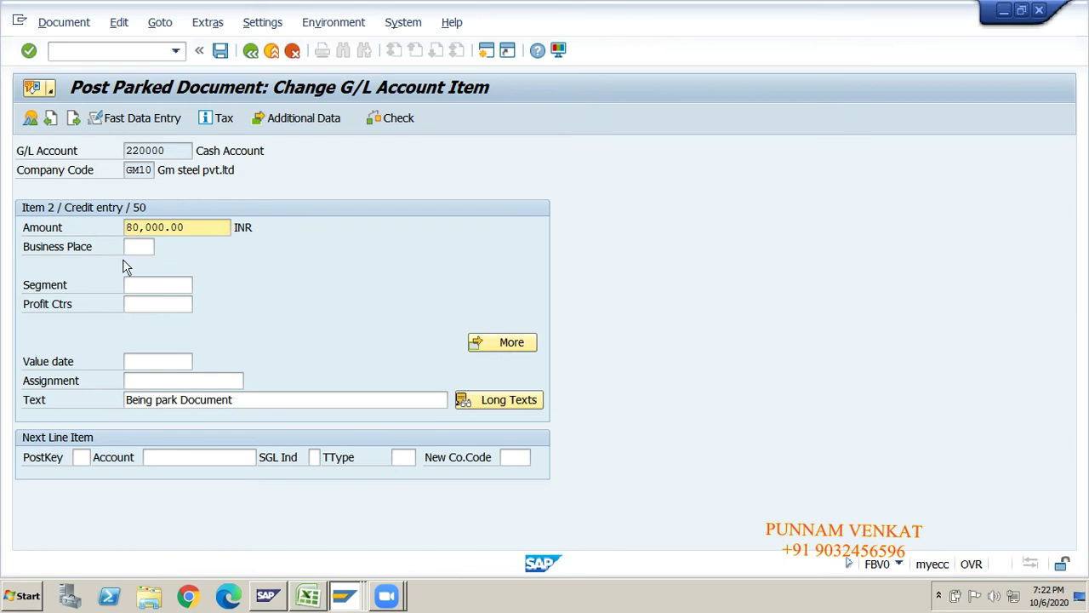
left_click(250, 52)
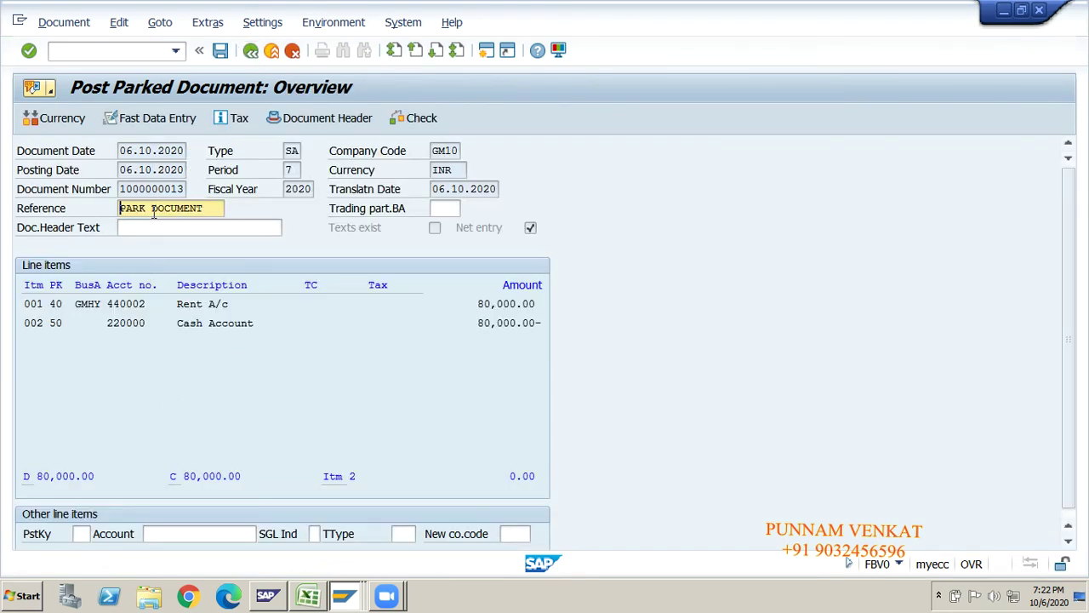
- Change the reference from PARK DOCUMENT to DOCUMENT and save the parked document
left_click(153, 209)
key("BackSpace")
key("BackSpace")
key("BackSpace")
key("BackSpace")
key("BackSpace")
left_click(220, 51)
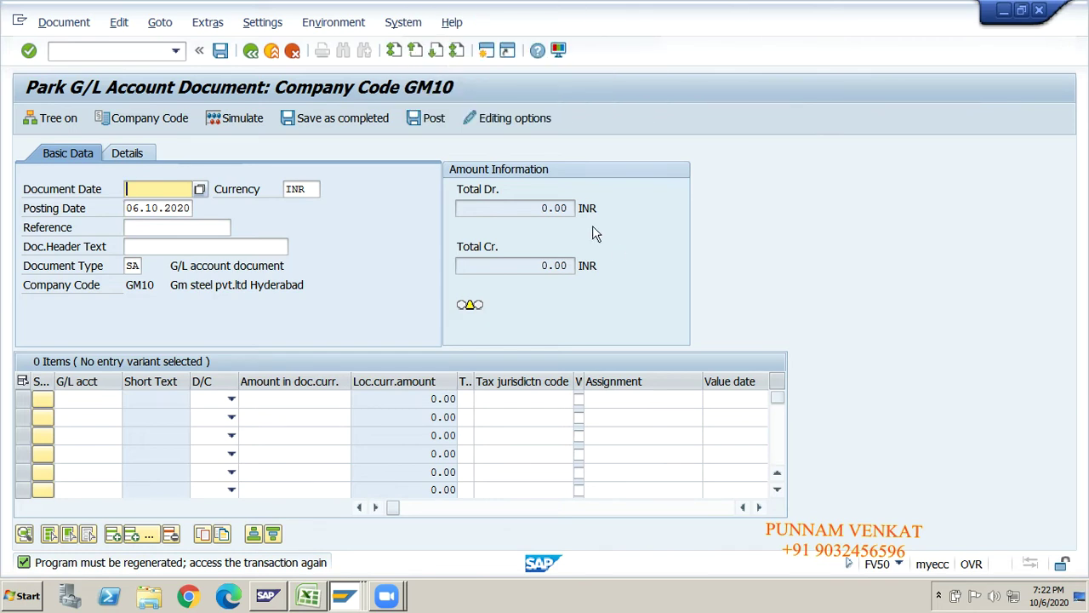
key("alt+Tab")
key("alt+Tab")
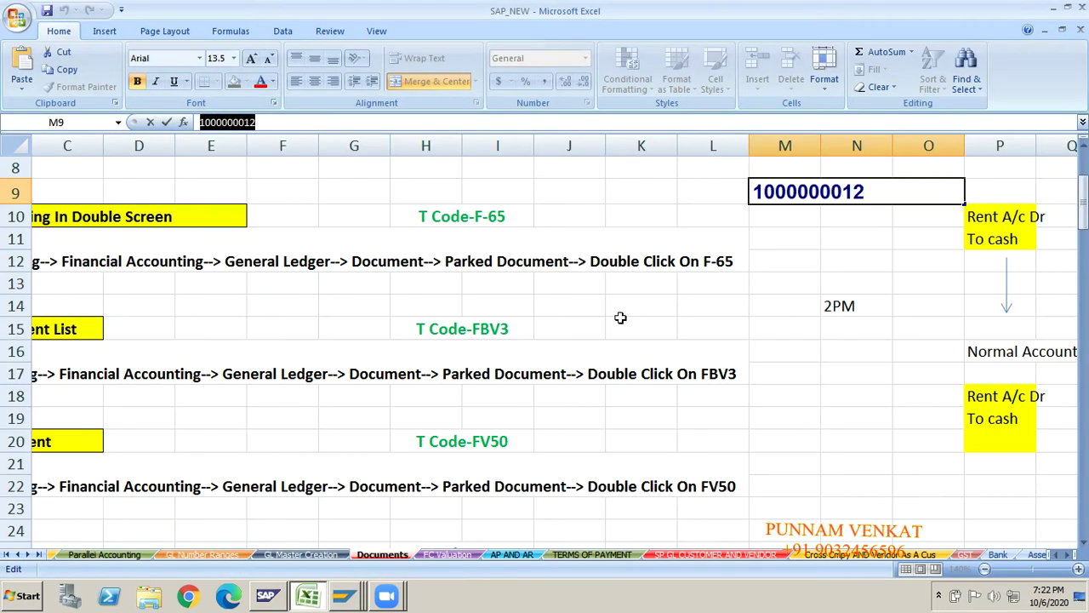
left_click(591, 336)
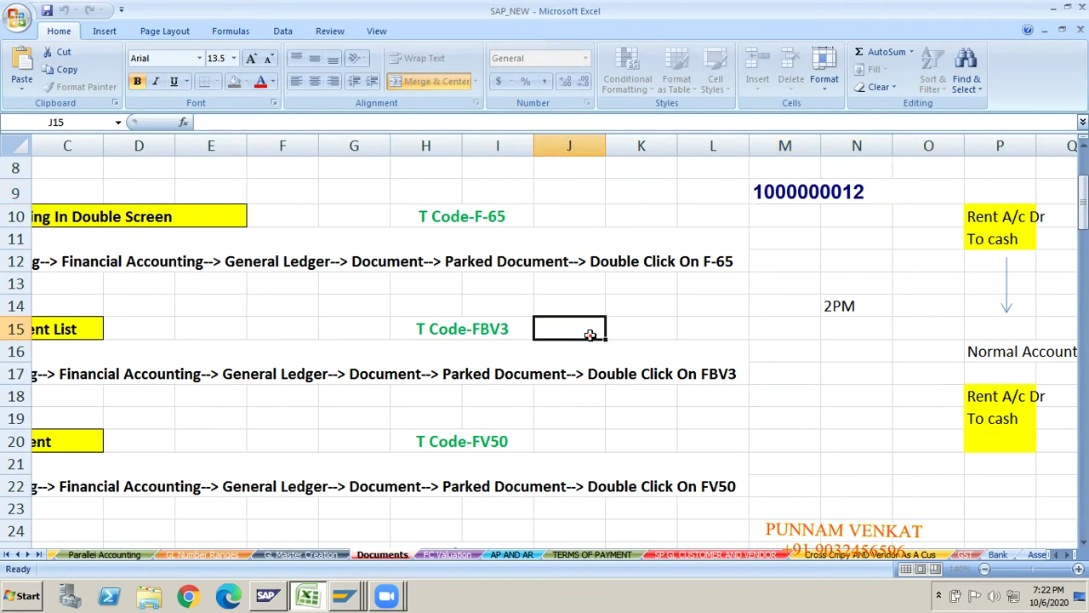
left_click(496, 218)
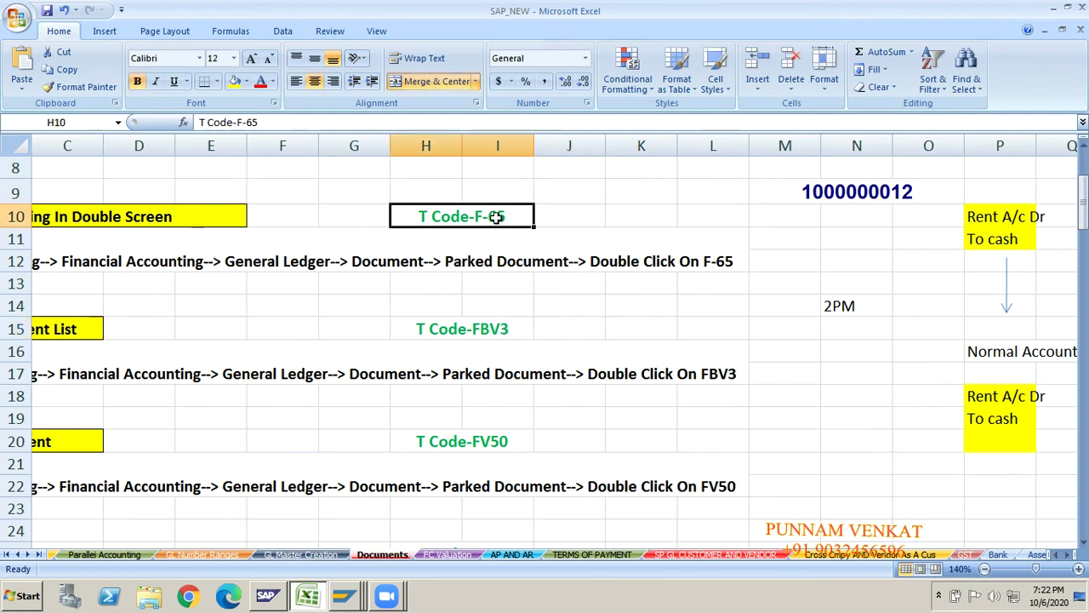
left_click(483, 441)
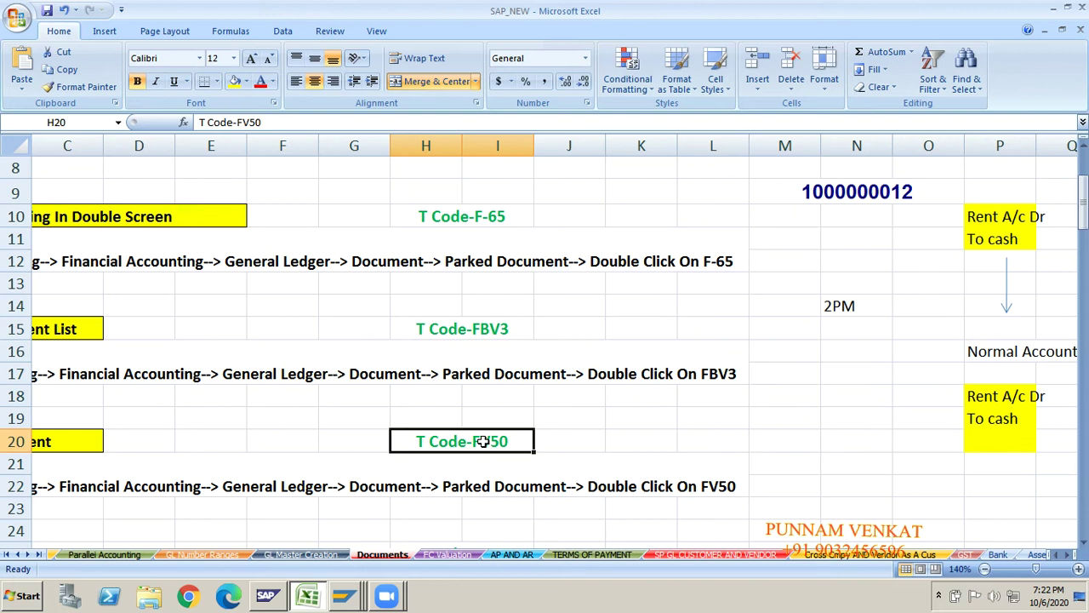
key("alt+Tab")
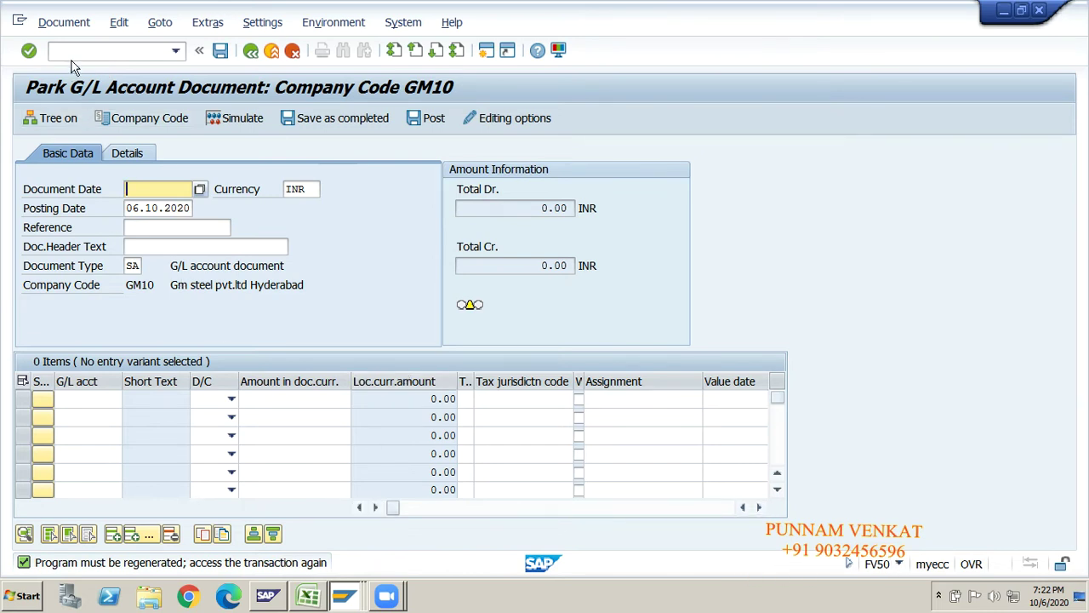
left_click(63, 25)
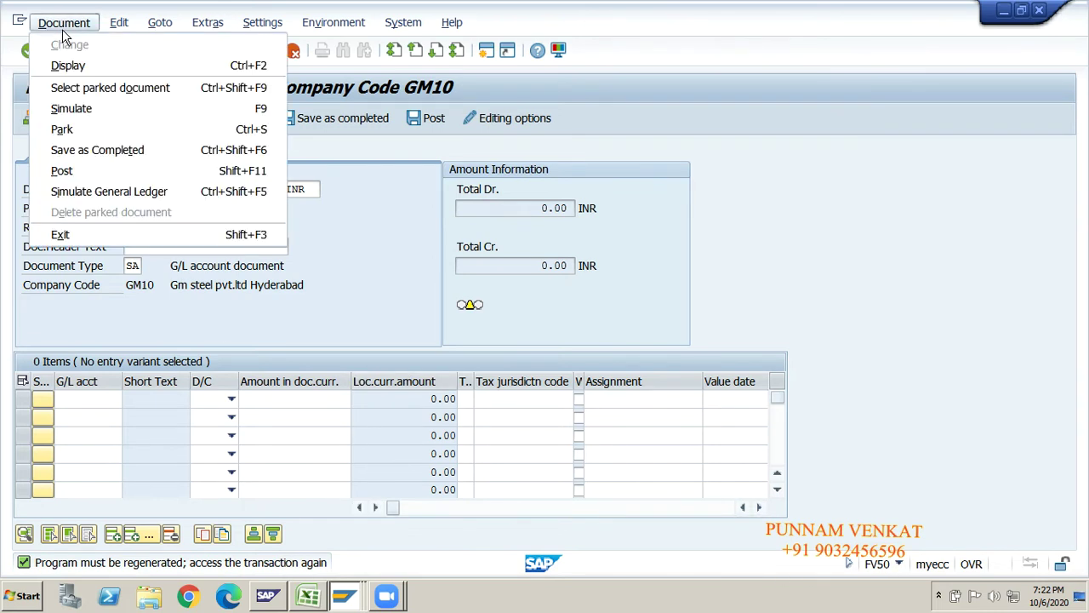
left_click(83, 89)
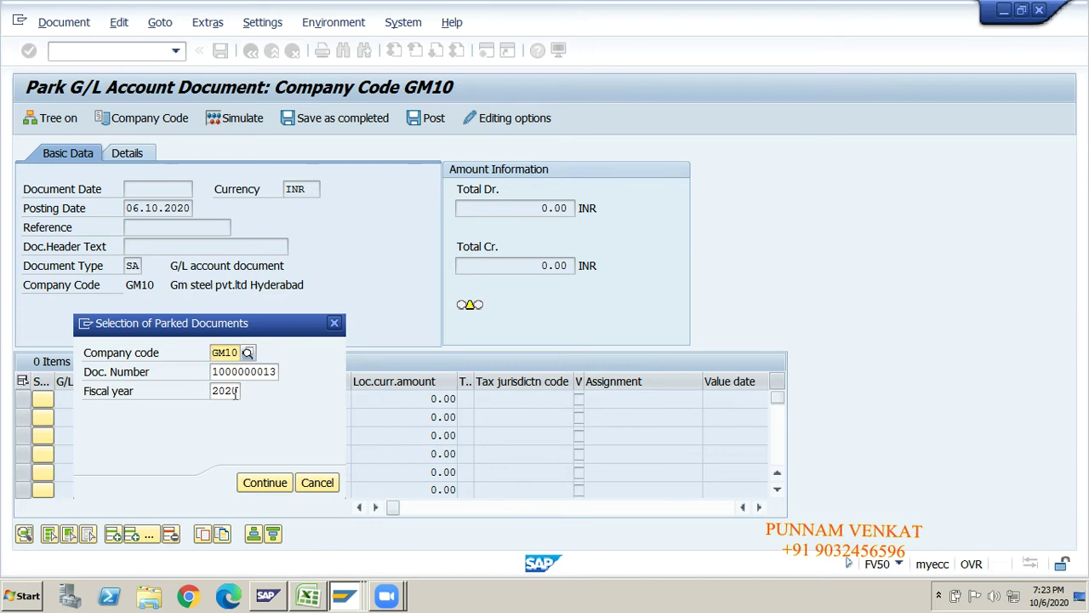
left_click(269, 372)
key("BackSpace")
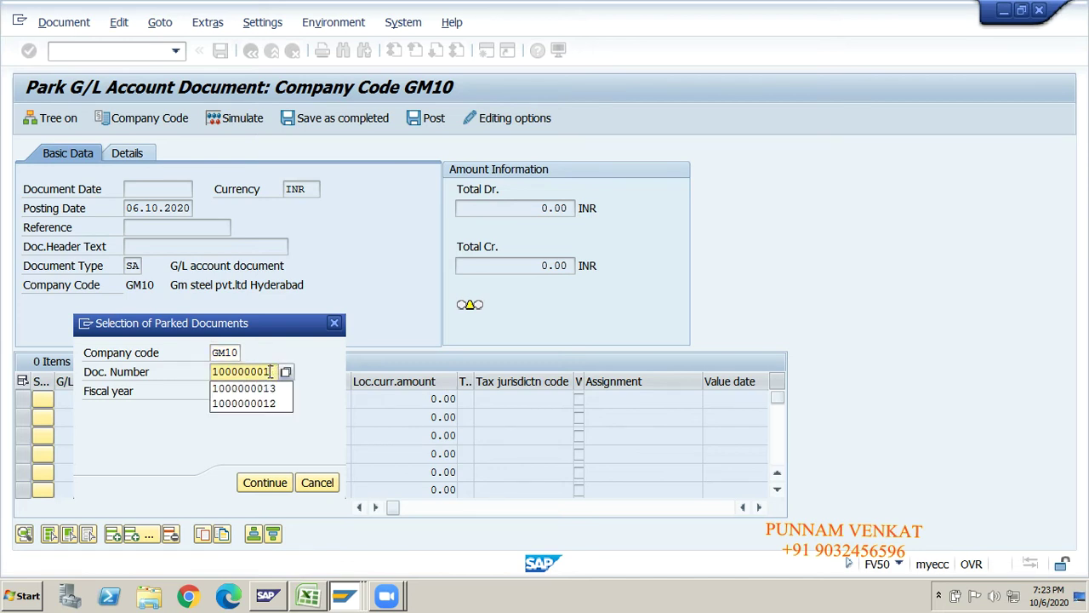
type("2")
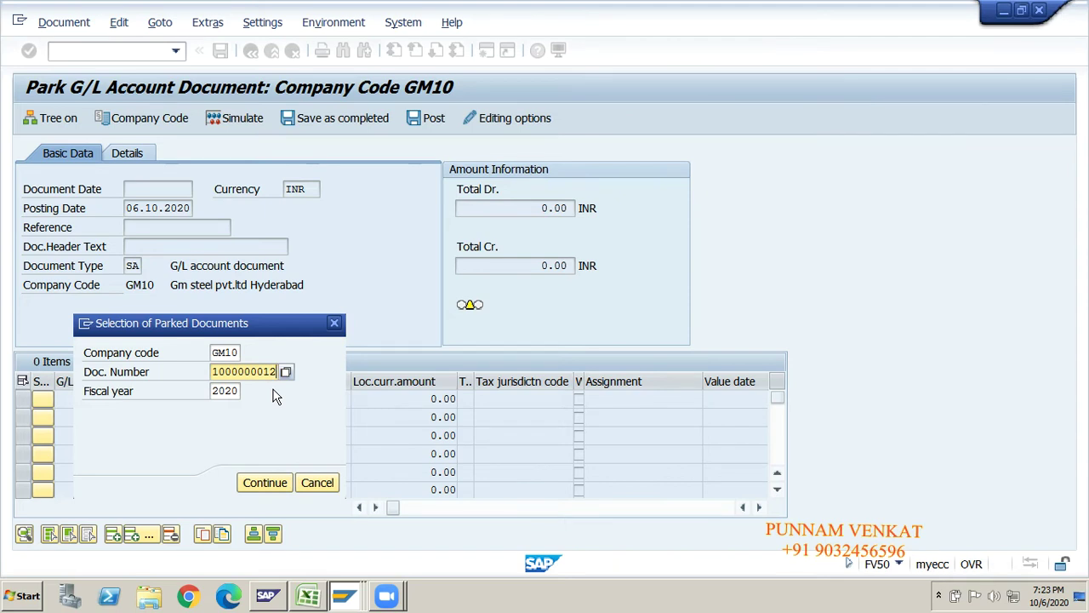
key("Return")
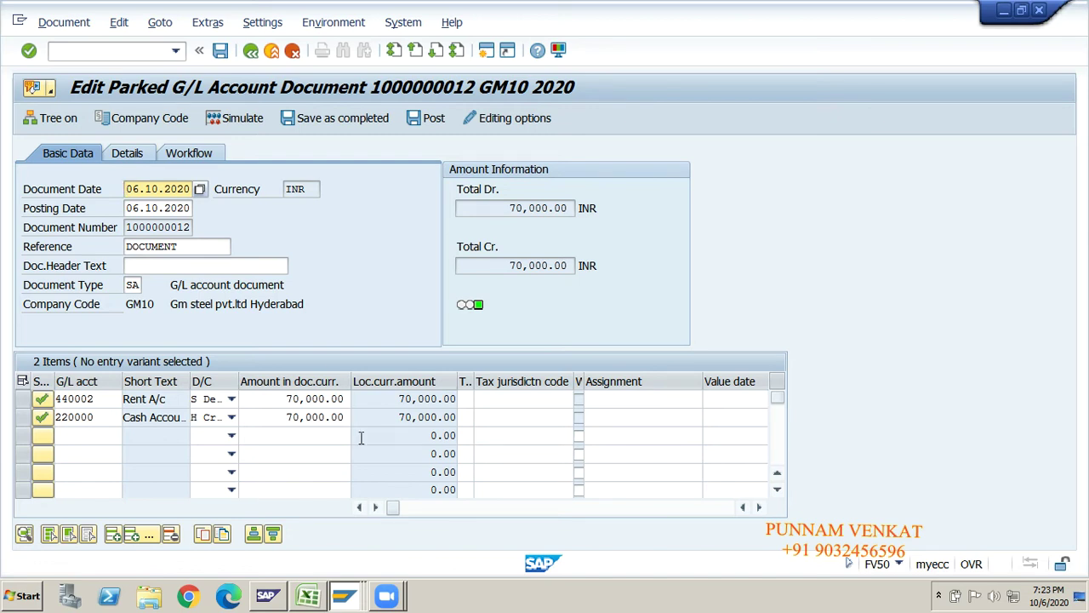
left_click(251, 52)
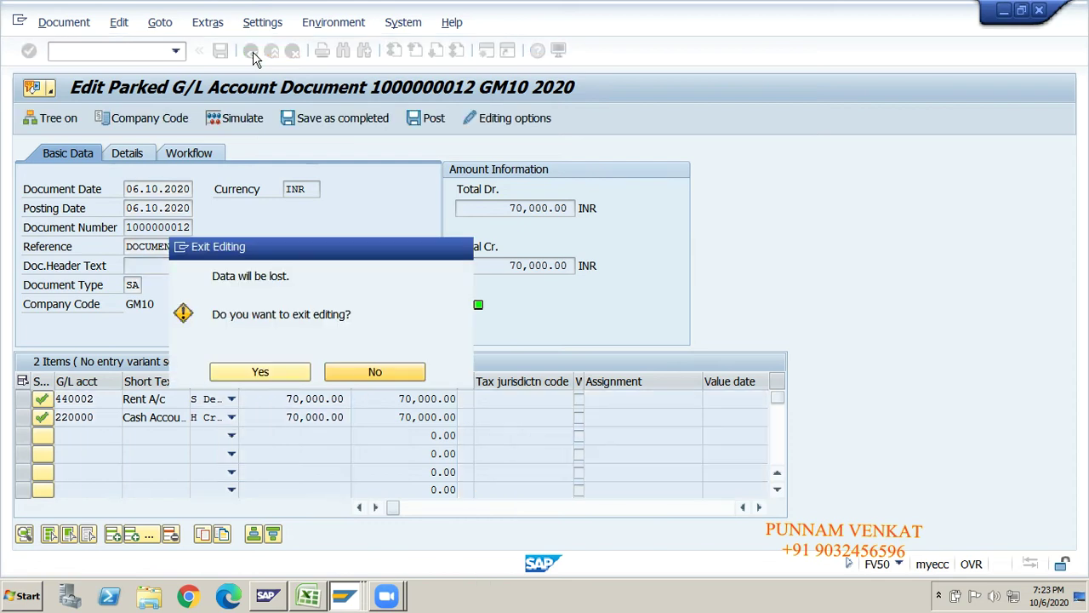
left_click(244, 376)
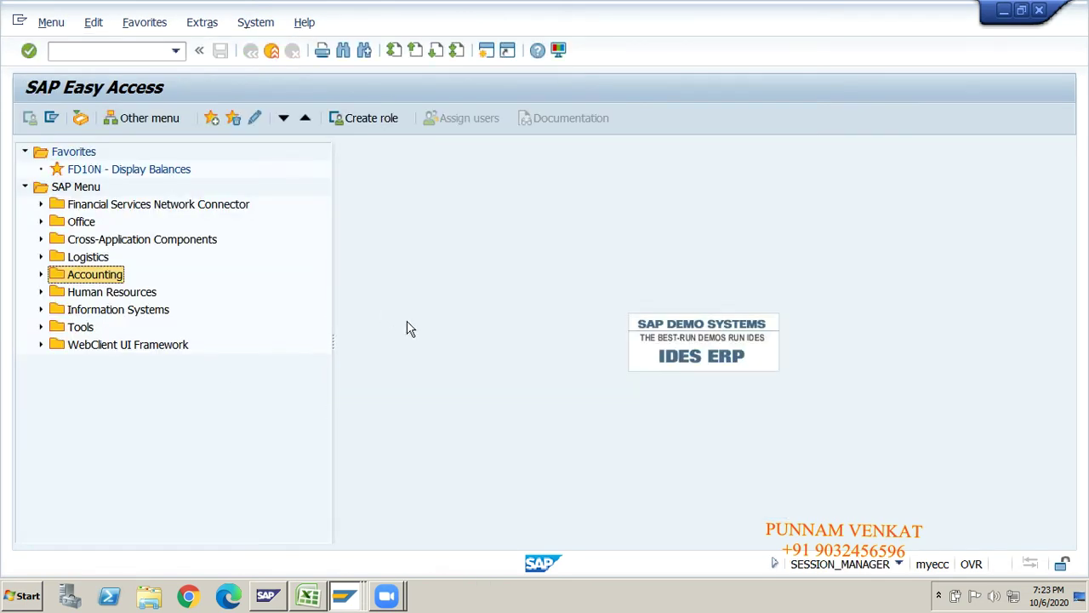
- In the Excel notes, select the 5.Display Changes heading in A25 and T Code-FBV5 in H25
key("alt+Tab")
left_click(231, 379)
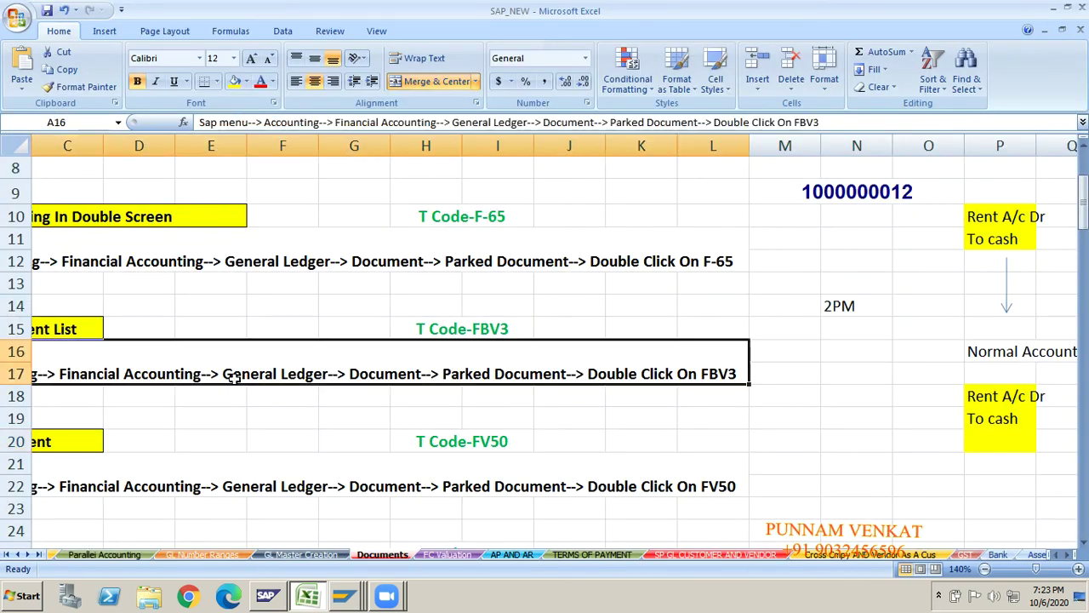
key("Down")
key("Down")
key("Down")
key("Down")
key("Down")
key("Down")
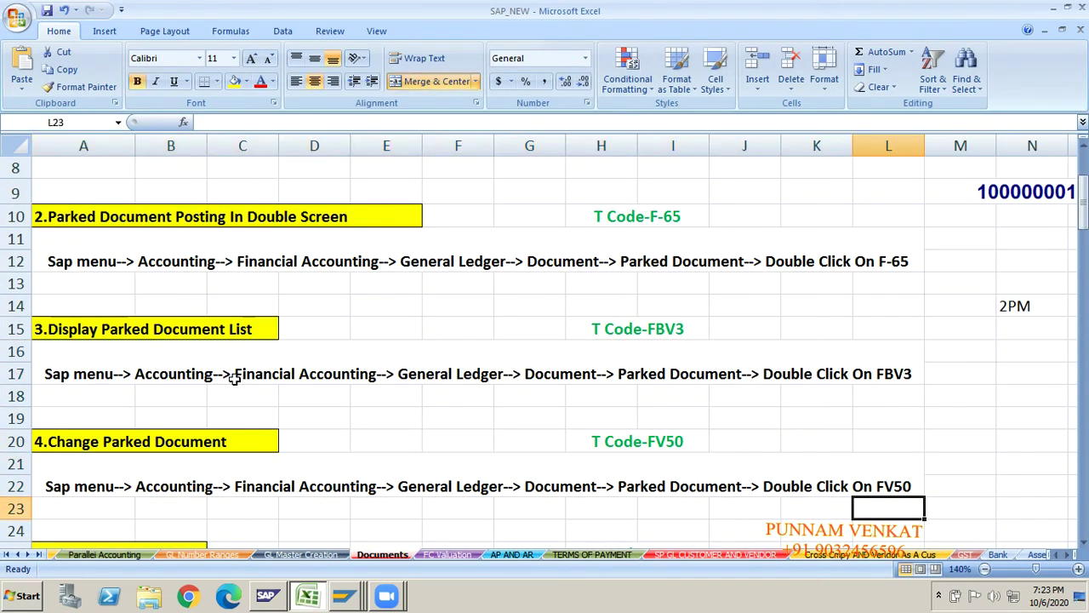
key("Down")
key("Down")
key("Down")
key("Down")
key("Down")
key("Down")
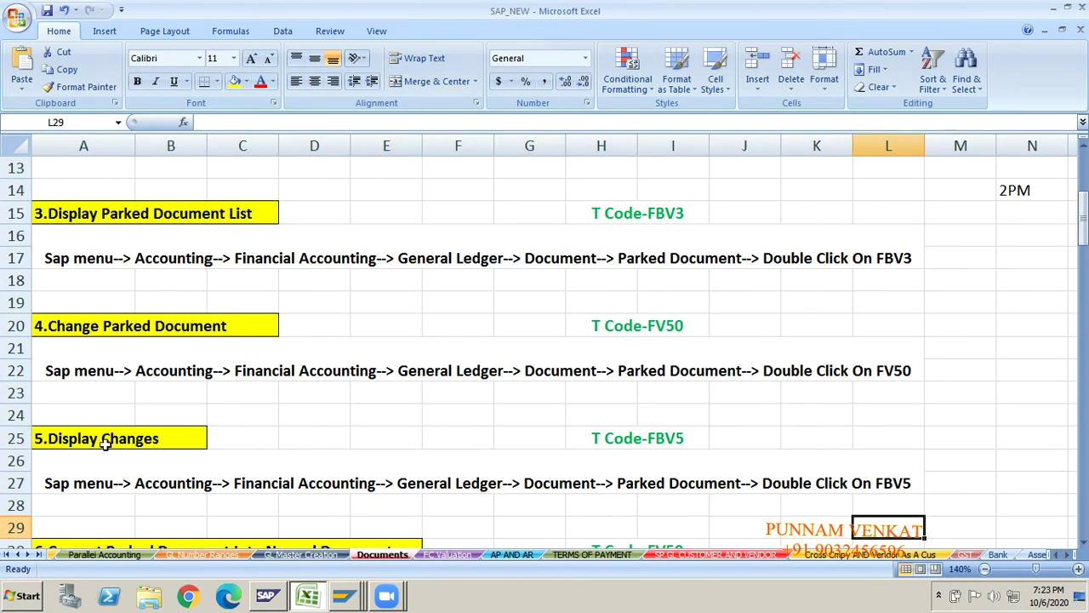
left_click(105, 443)
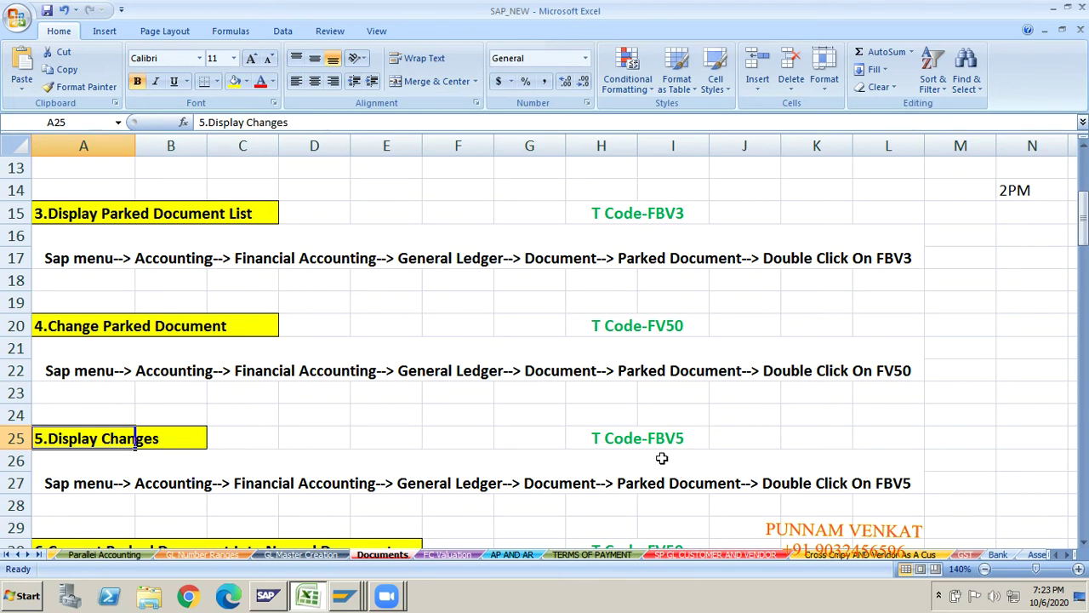
left_click(685, 442)
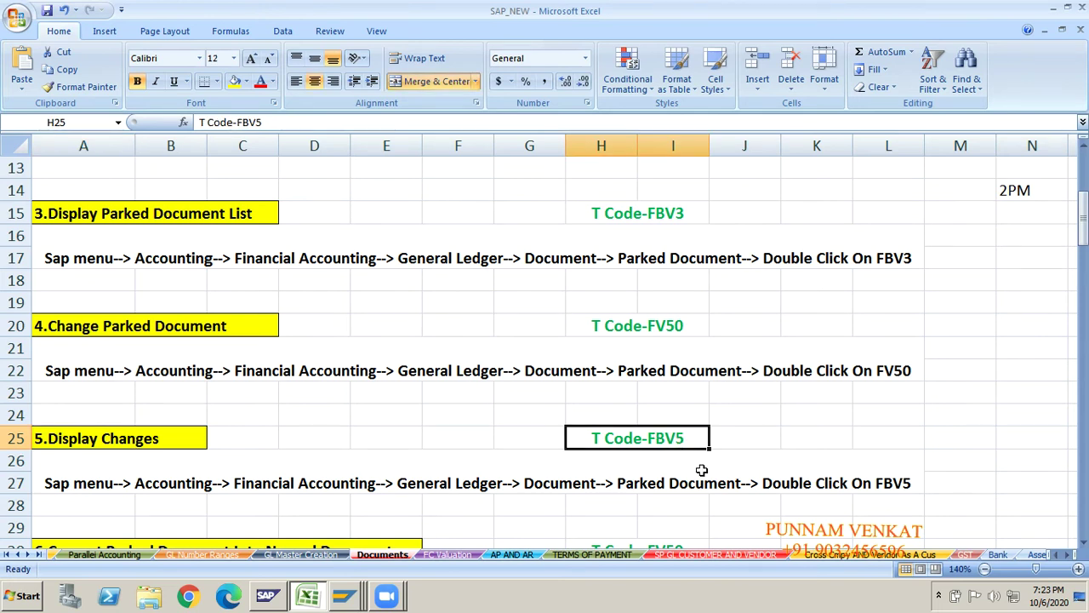
left_click(813, 439)
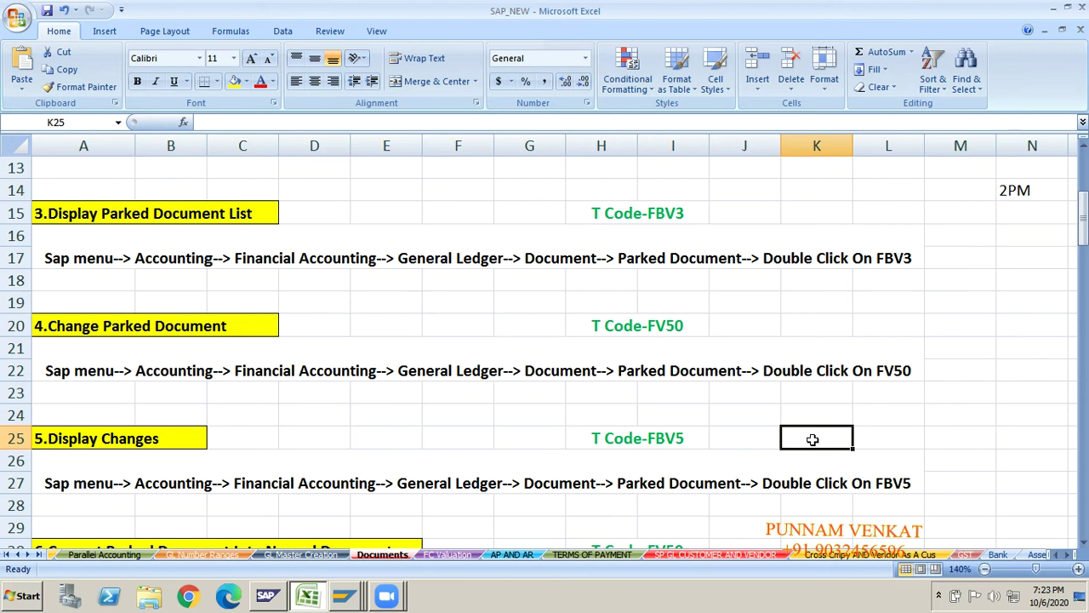
left_click(656, 450)
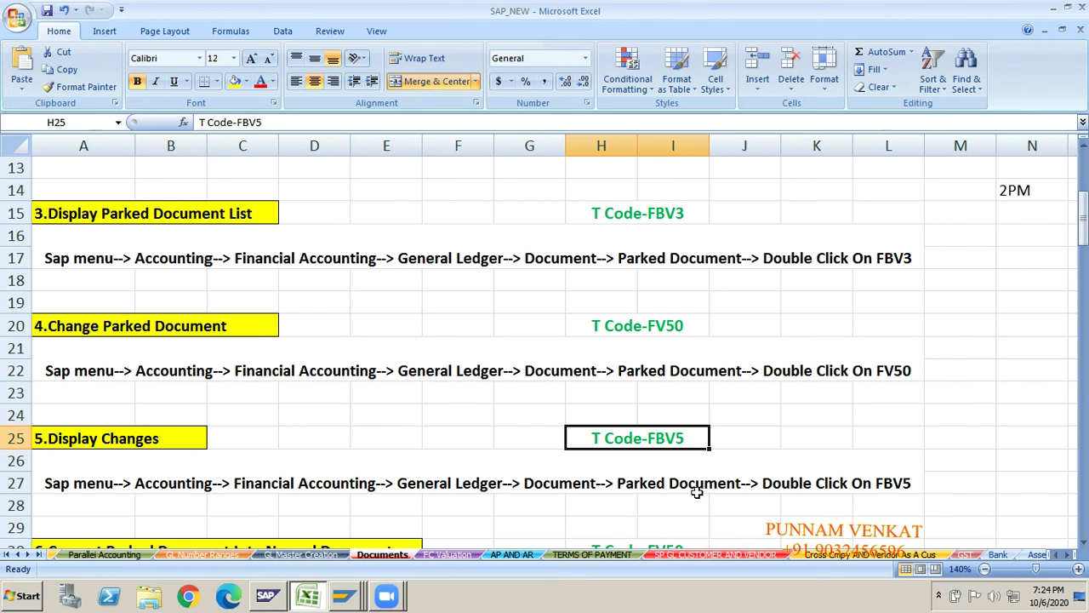
- Move off the FBV5 notes to an empty cell near row 28 and switch to SAP Easy Access
left_click(846, 524)
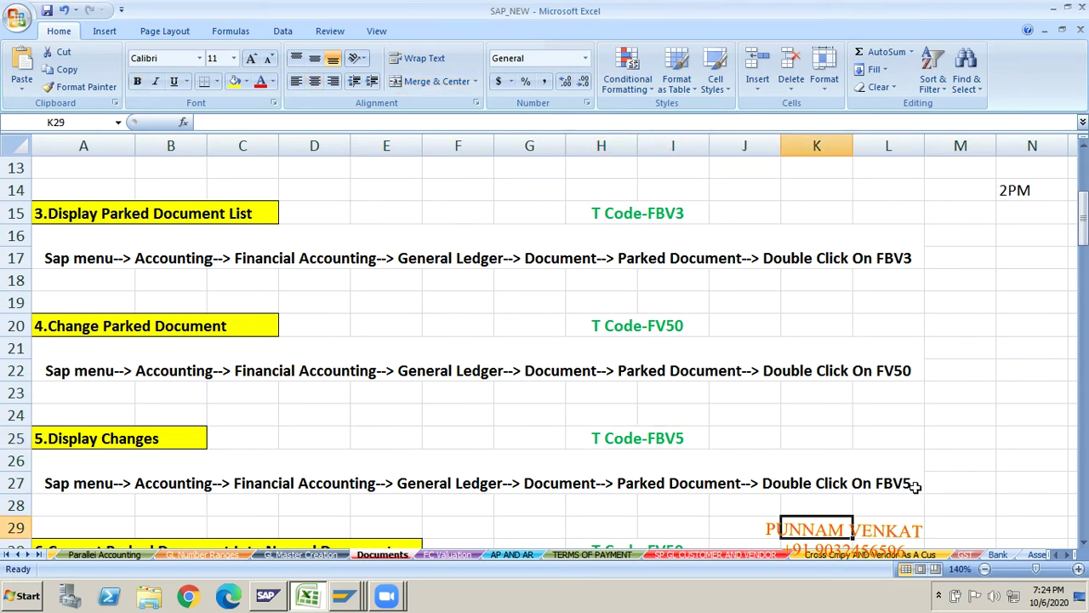
left_click(889, 498)
left_click(304, 514)
key("Left")
key("Left")
key("Left")
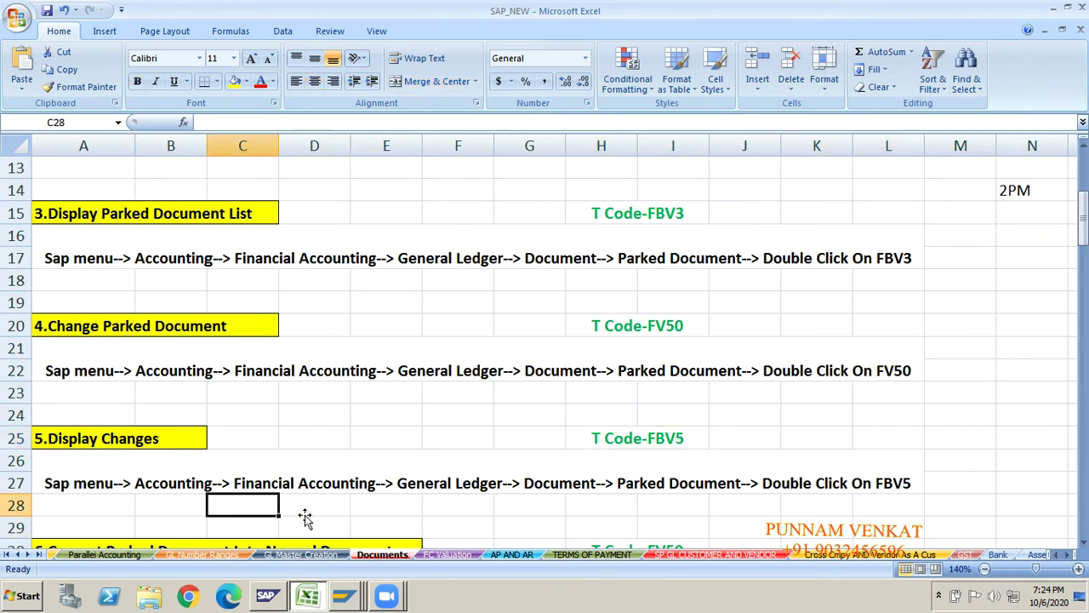
key("Down")
key("Down")
key("Up")
key("Up")
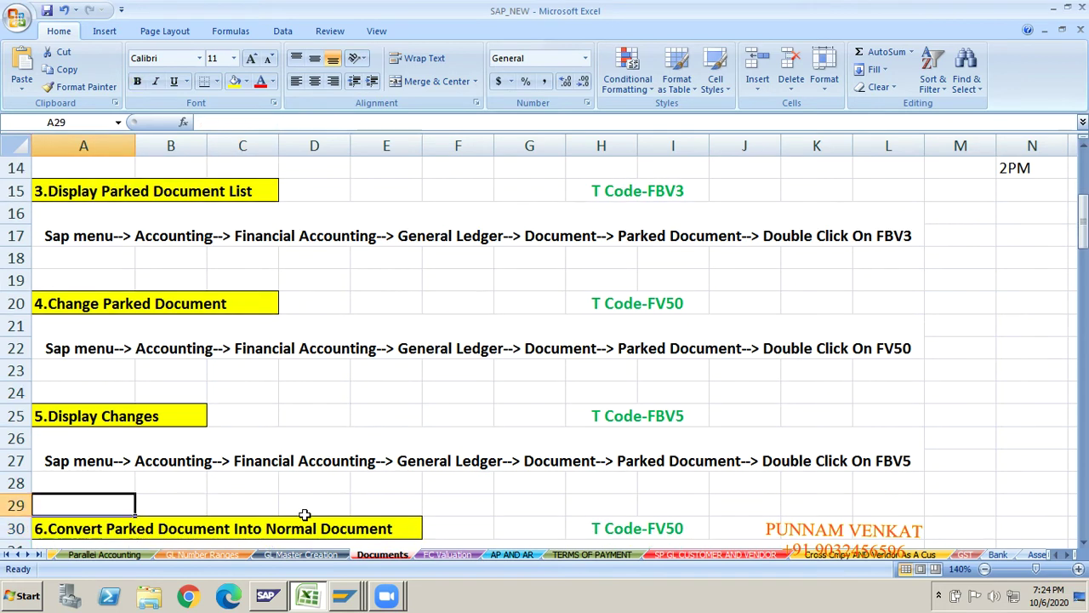
key("alt+Tab")
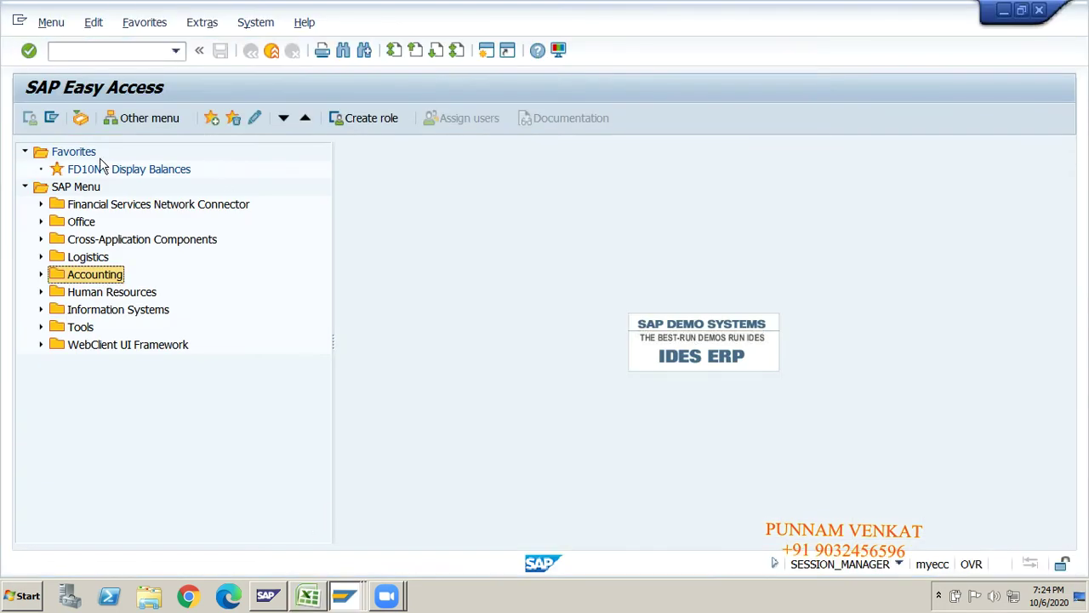
- Expand SAP Menu > Accounting > Financial Accounting > General Ledger in the menu tree
left_click(81, 188)
key("Down")
key("Down")
key("Down")
key("Down")
key("Down")
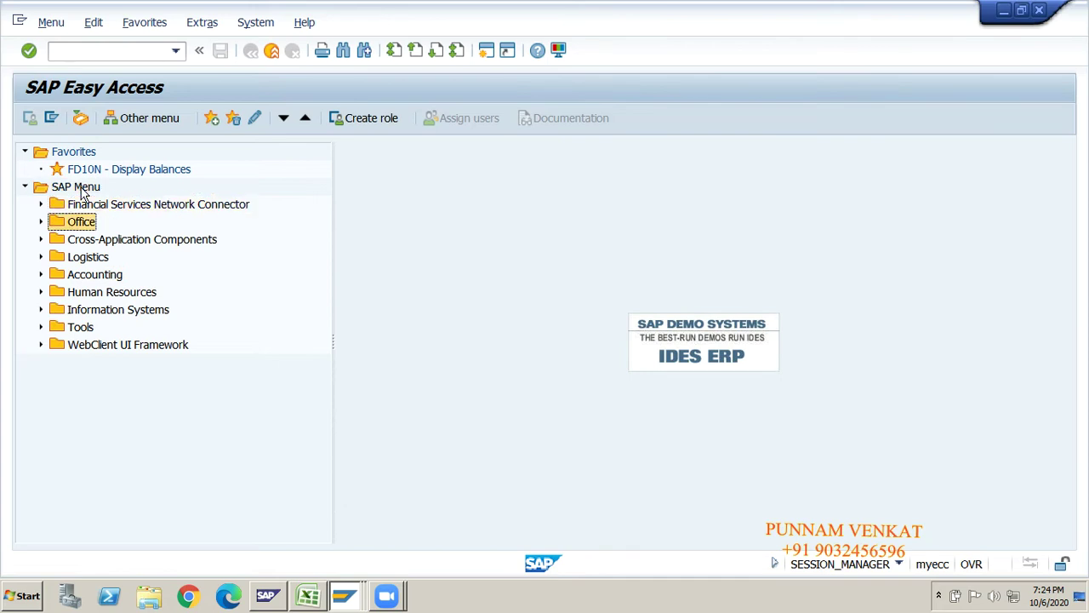
key("Right")
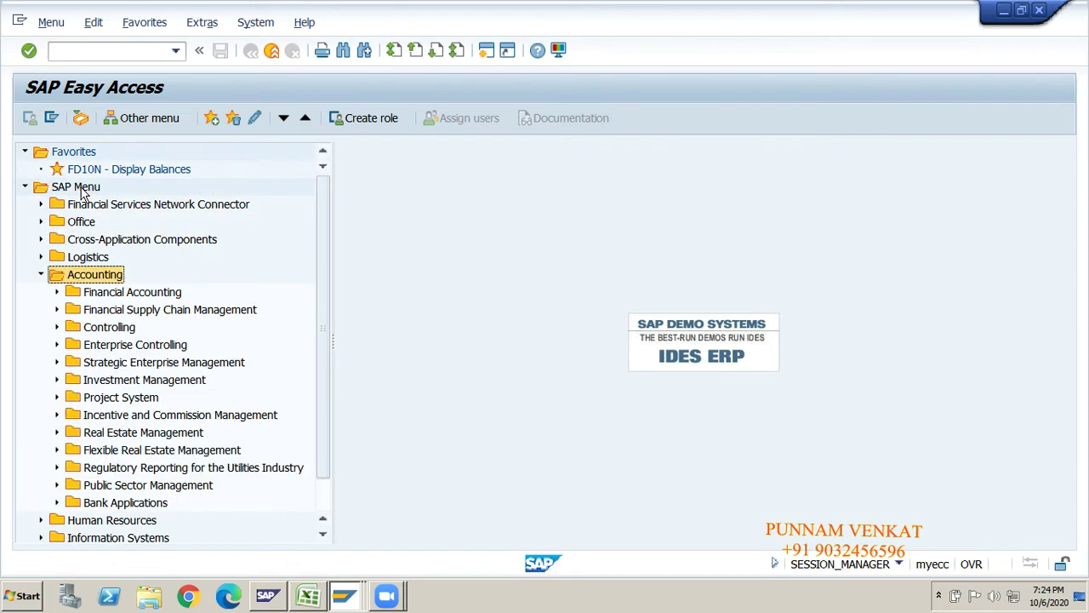
key("Down")
key("Right")
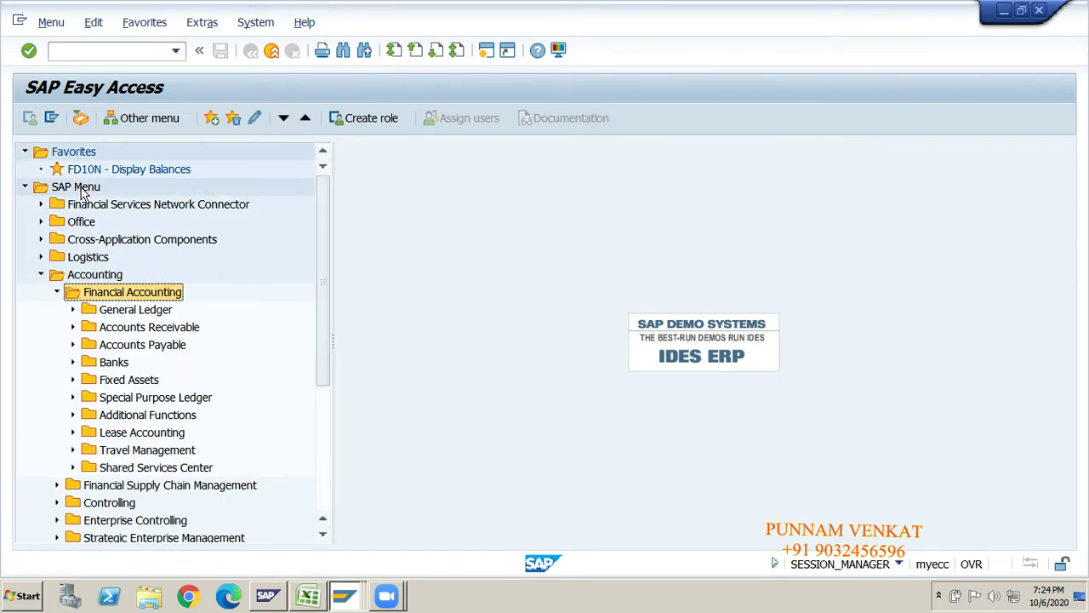
key("Down")
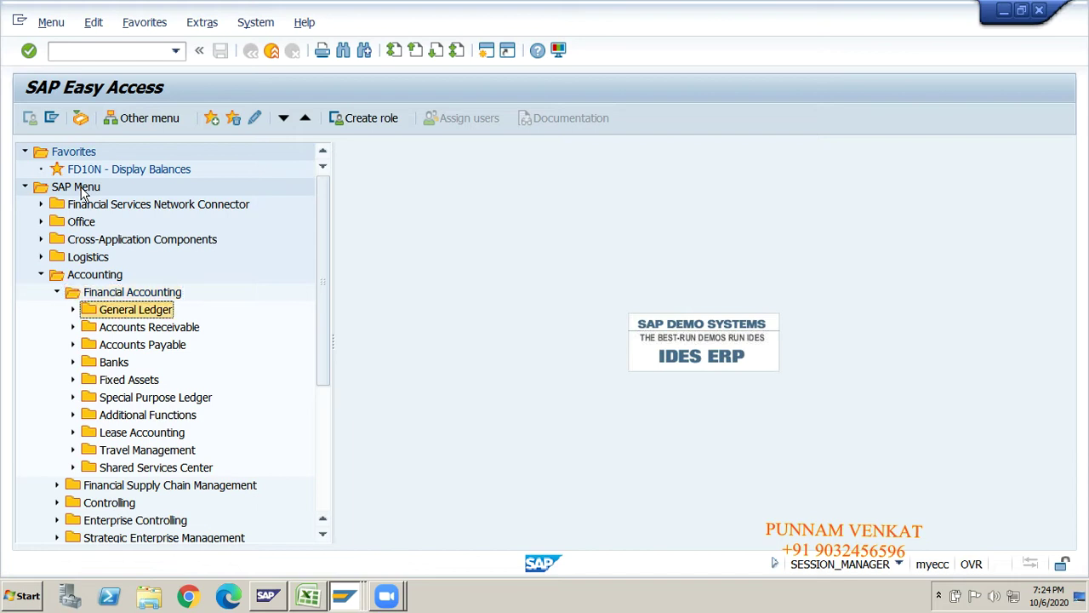
key("Right")
- Expand Document > Parked Documents and launch FBV5 - Display Changes
key("Down")
key("Down")
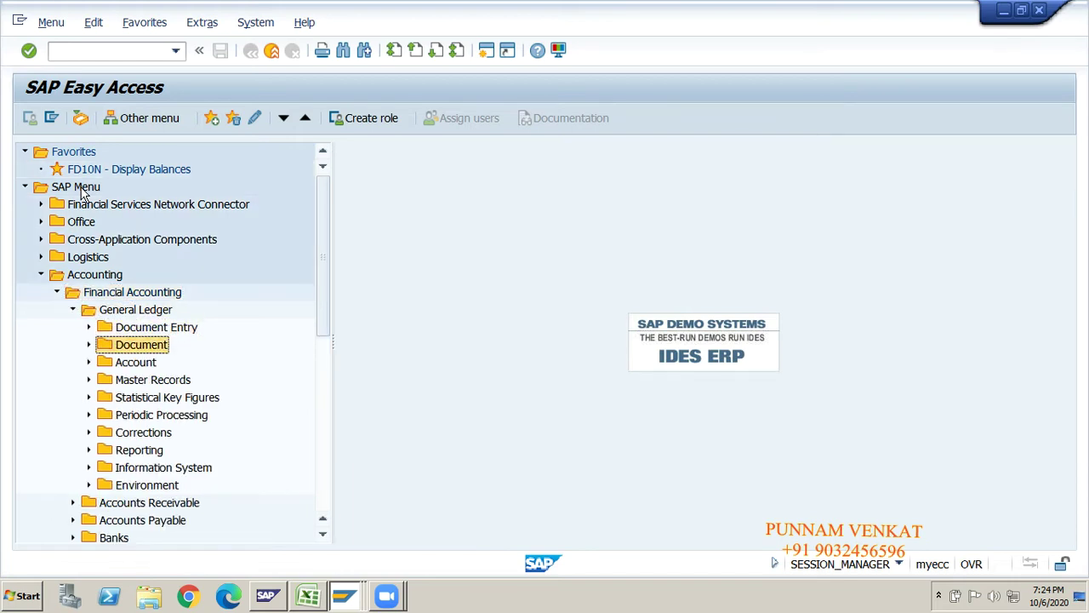
key("Right")
key("Down")
key("Down")
key("Down")
key("Down")
key("Down")
key("Down")
key("Down")
key("Down")
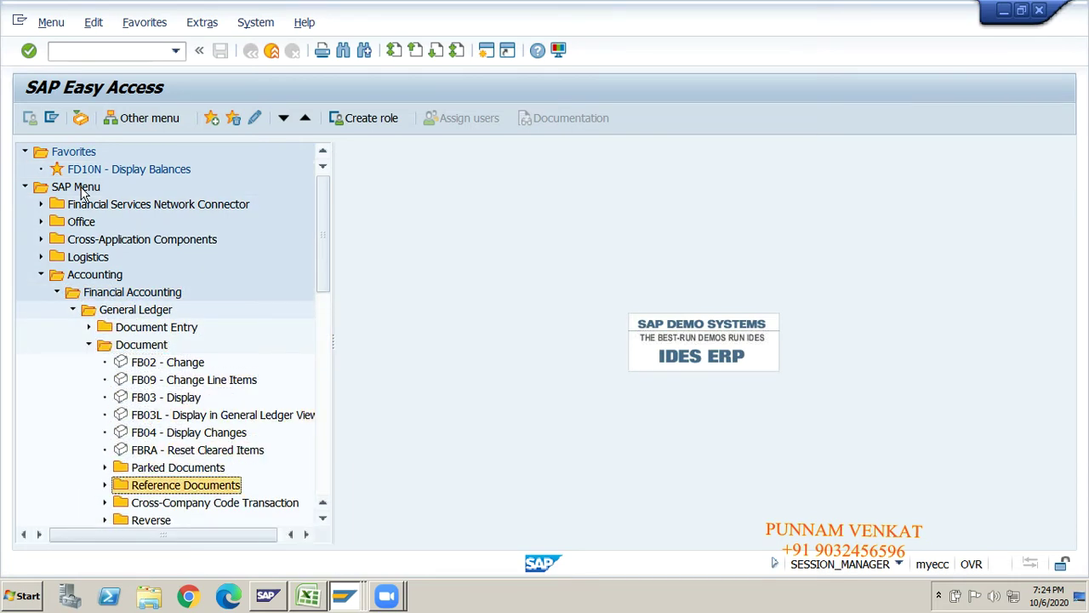
key("Up")
key("Right")
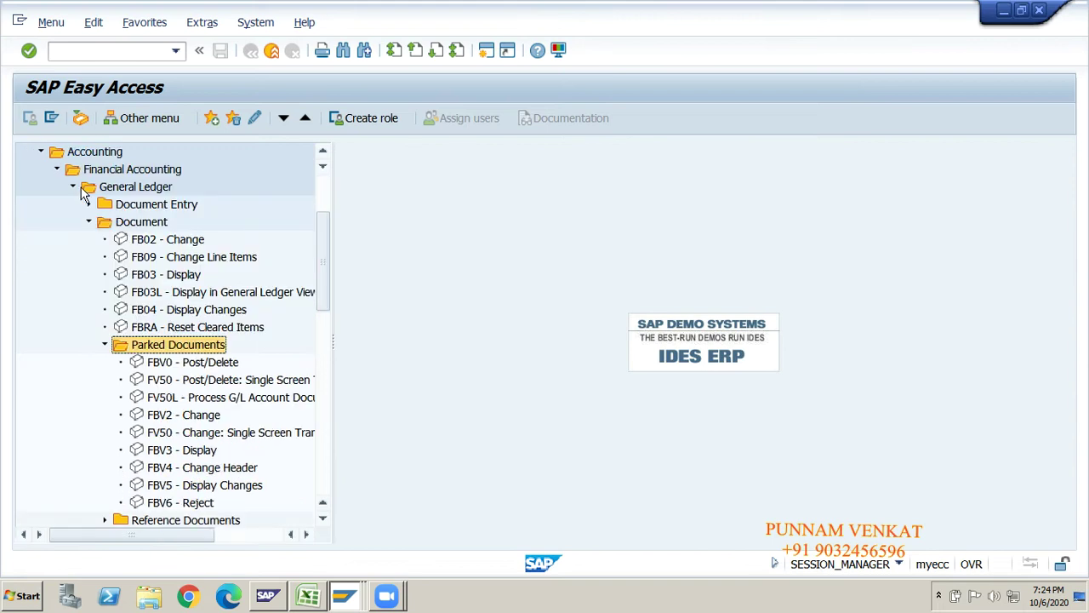
key("Down")
key("Down")
key("Down")
key("Down")
key("Down")
key("Down")
key("Down")
key("Down")
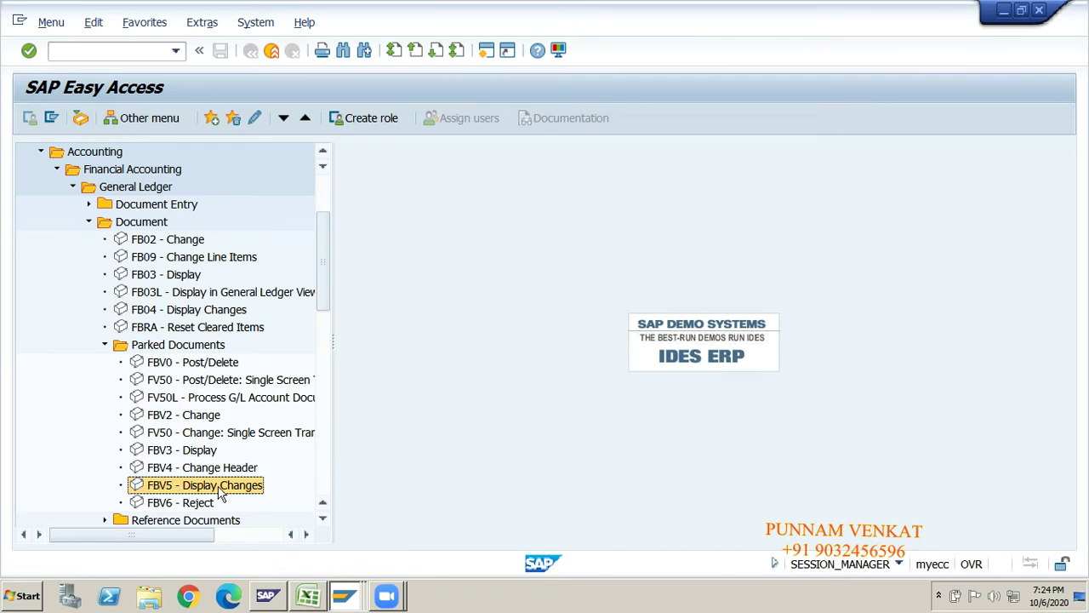
double_click(171, 485)
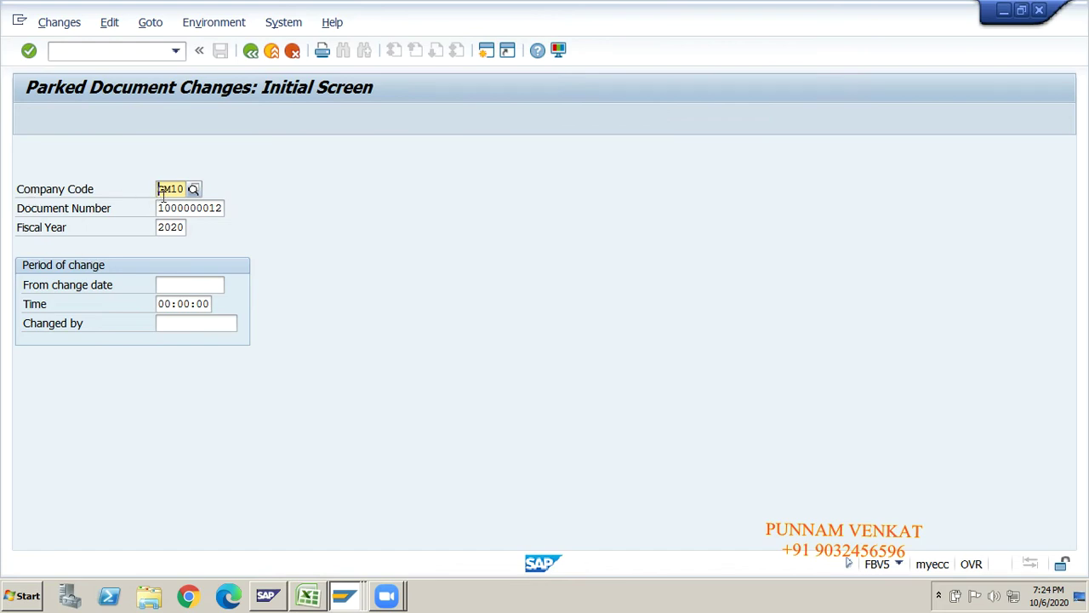
left_click(170, 209)
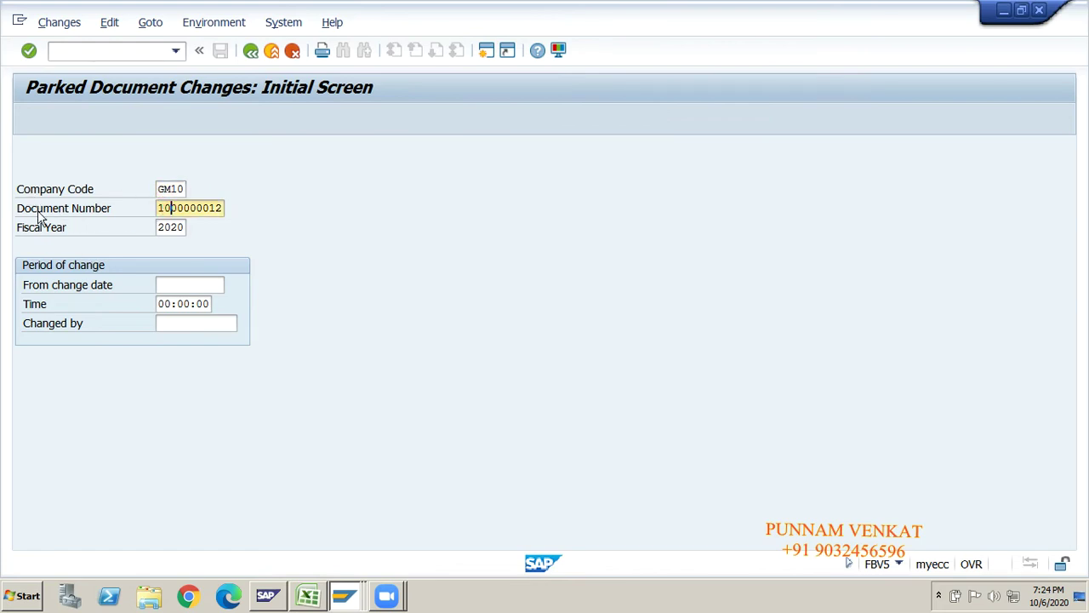
left_click(175, 226)
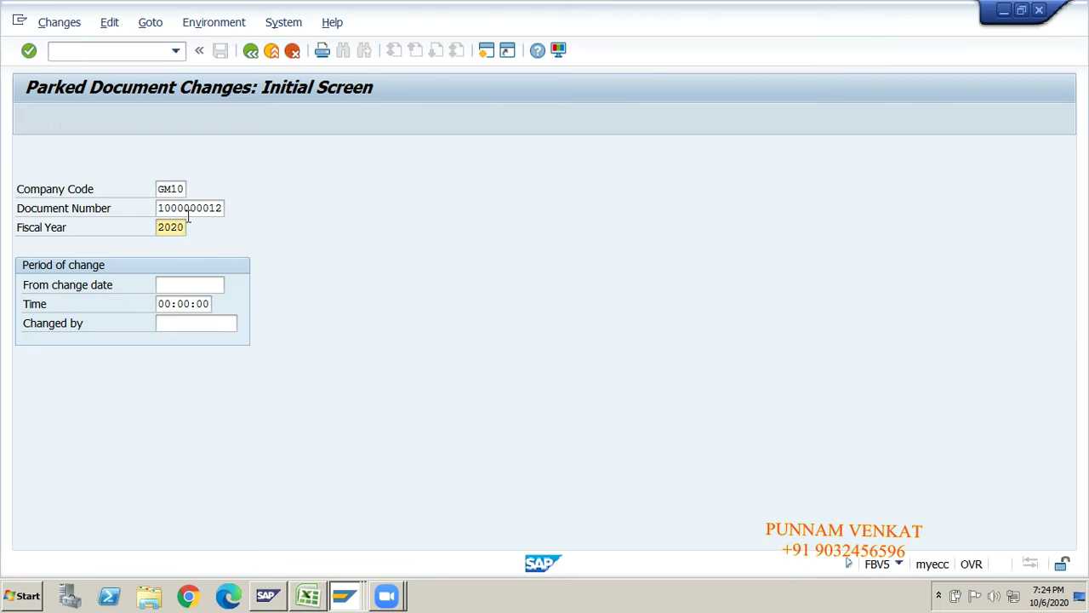
key("Return")
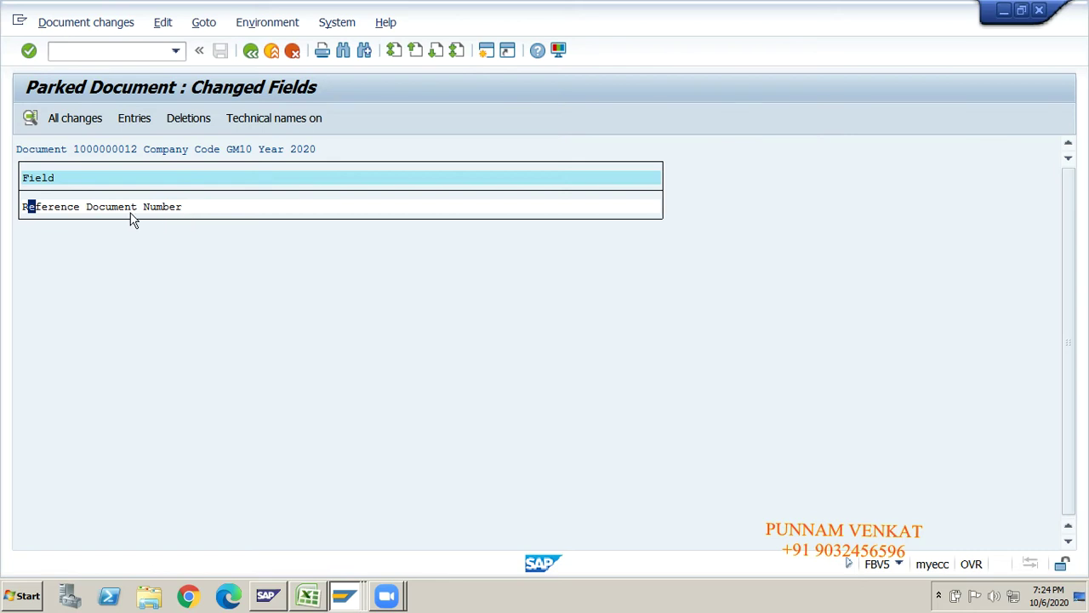
left_click(83, 127)
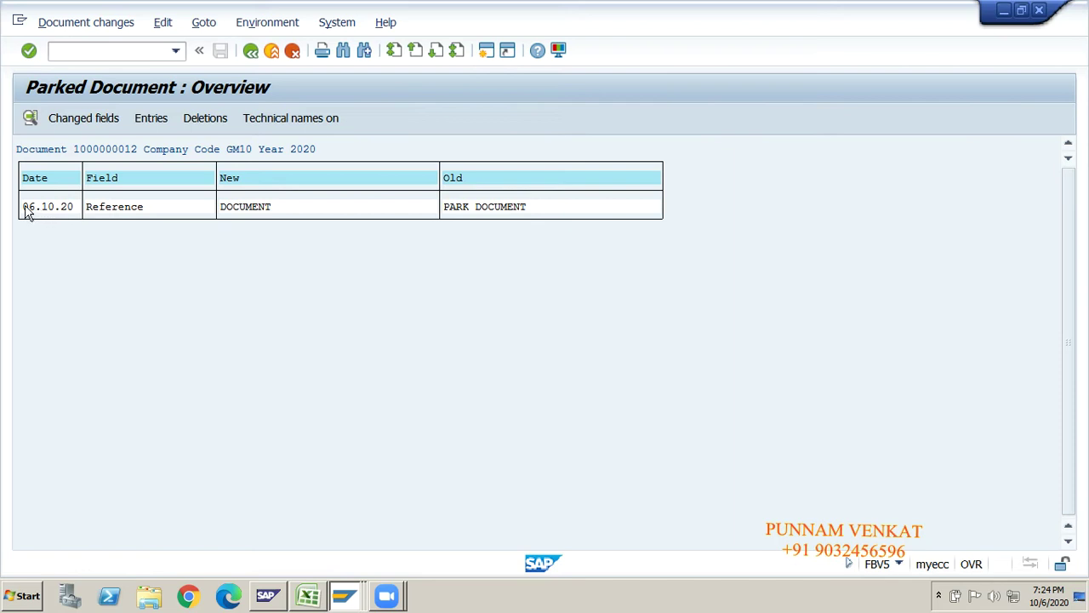
- Highlight the change date 06.10.20, old value PARK DOCUMENT and new value DOCUMENT
left_click_drag(26, 213, 189, 221)
key("ctrl+c")
left_click_drag(448, 211, 549, 214)
key("ctrl+c")
left_click_drag(282, 213, 217, 213)
key("ctrl+c")
- Review the Reference change details (date, time 19:21:07, user, field), then close them
double_click(123, 213)
left_click_drag(137, 243, 560, 211)
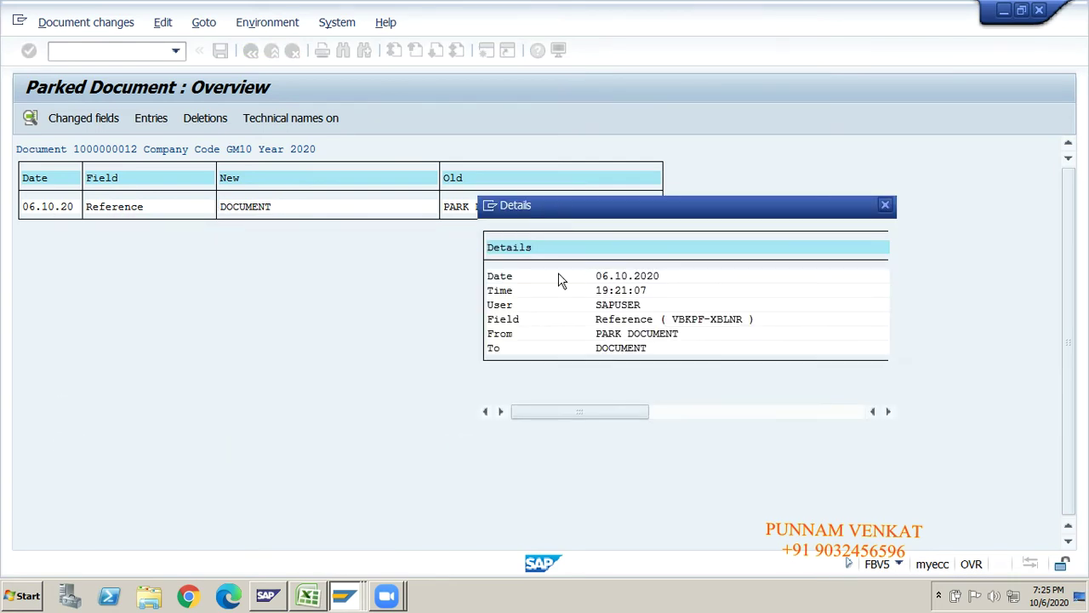
left_click(630, 276)
left_click(618, 290)
left_click(613, 306)
left_click(744, 318)
left_click_drag(650, 318, 587, 332)
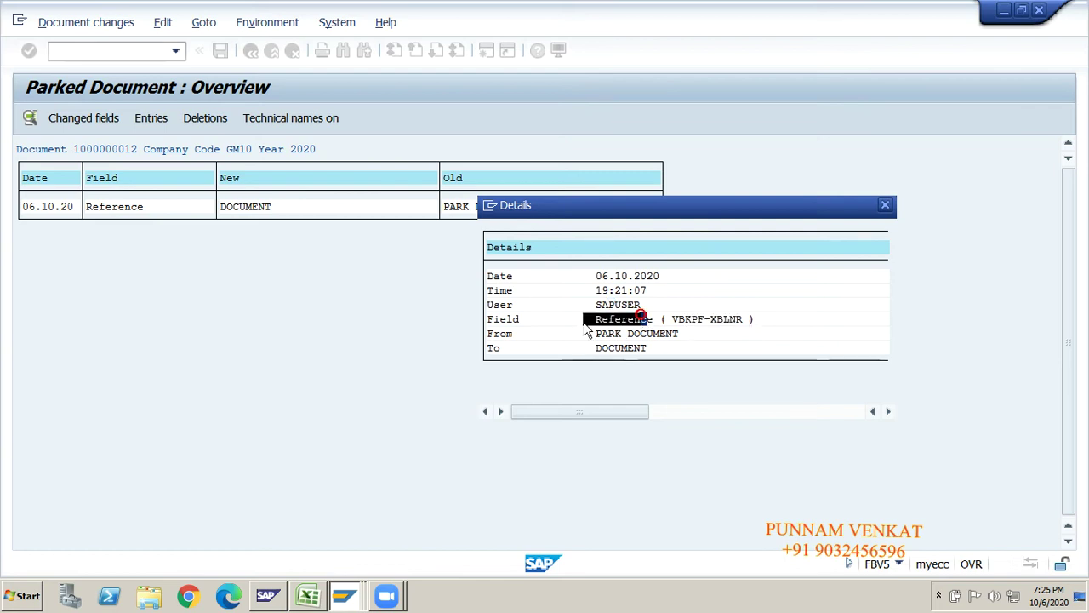
left_click(886, 206)
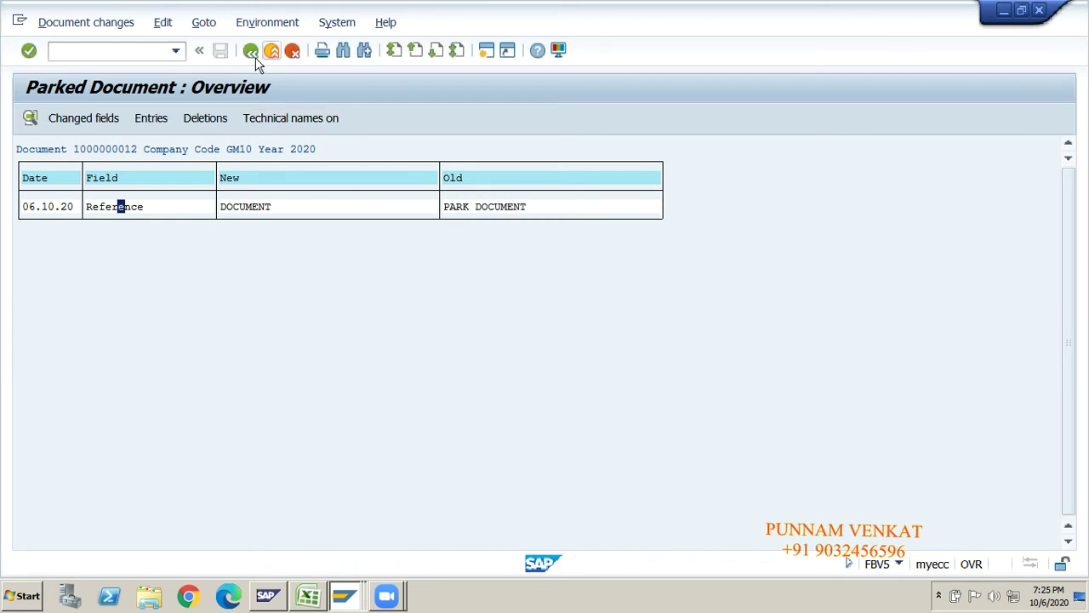
left_click(252, 51)
left_click(252, 52)
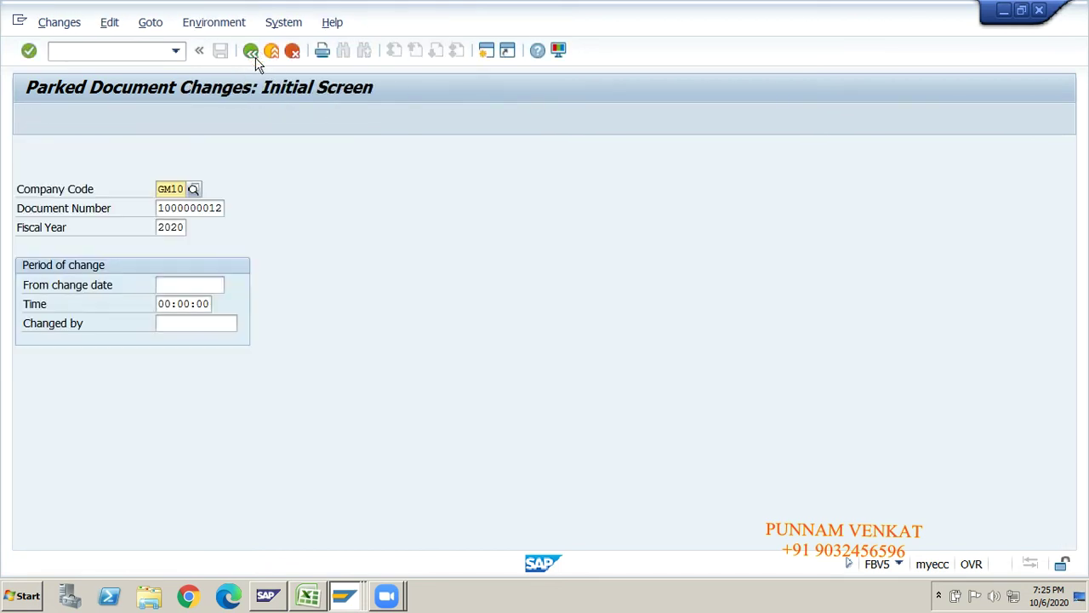
left_click(251, 51)
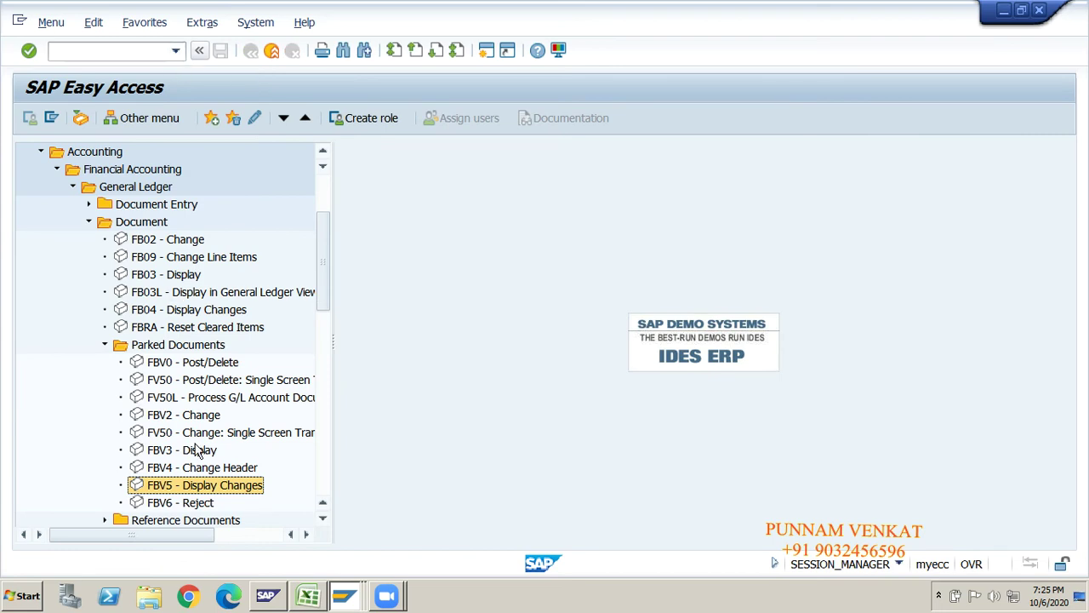
double_click(160, 485)
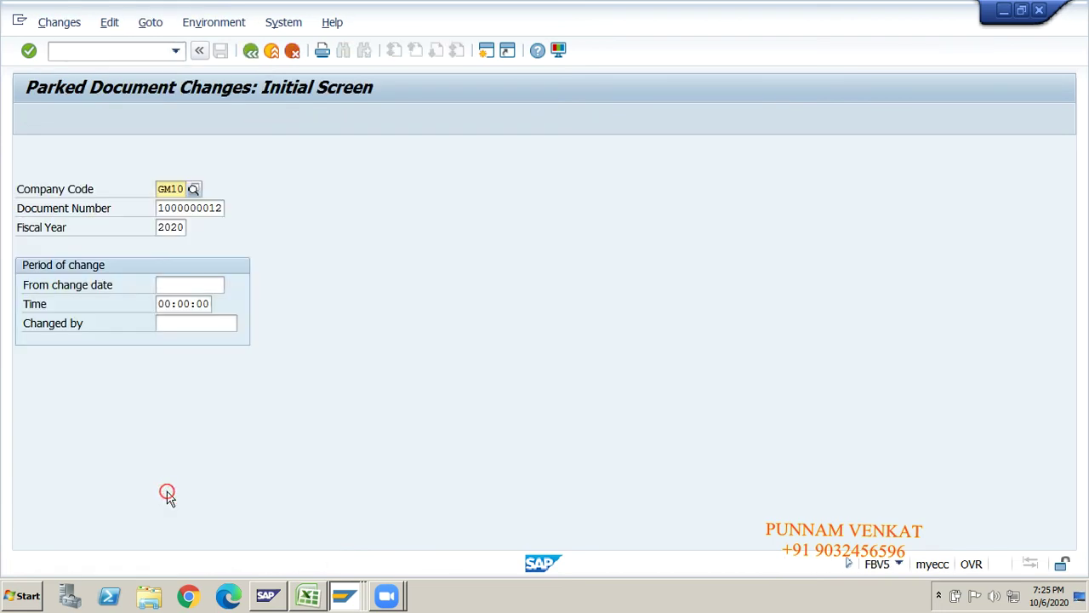
left_click(178, 211)
left_click(172, 227)
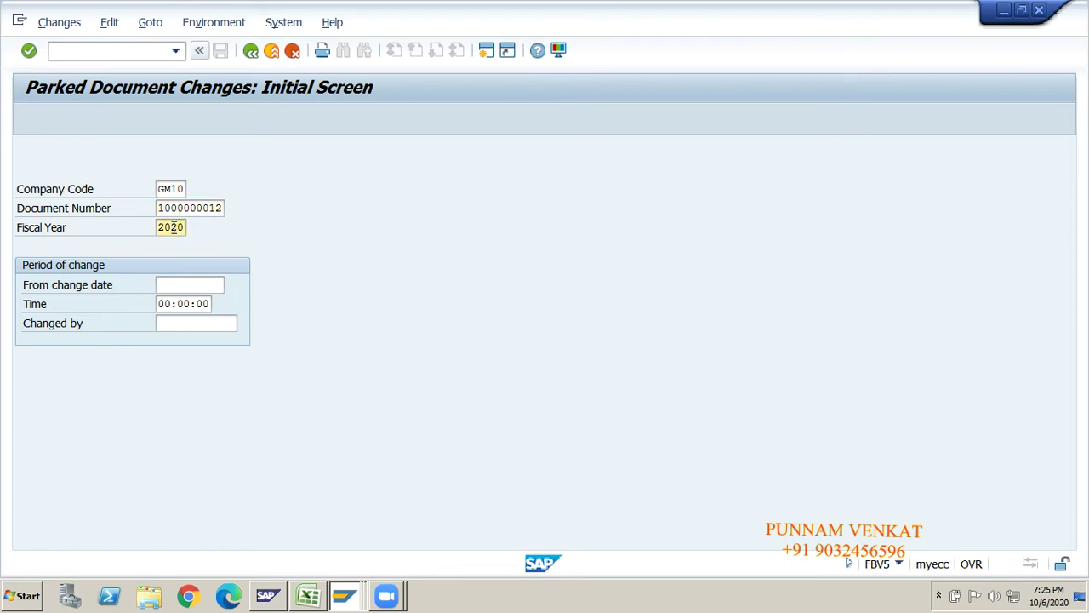
key("Return")
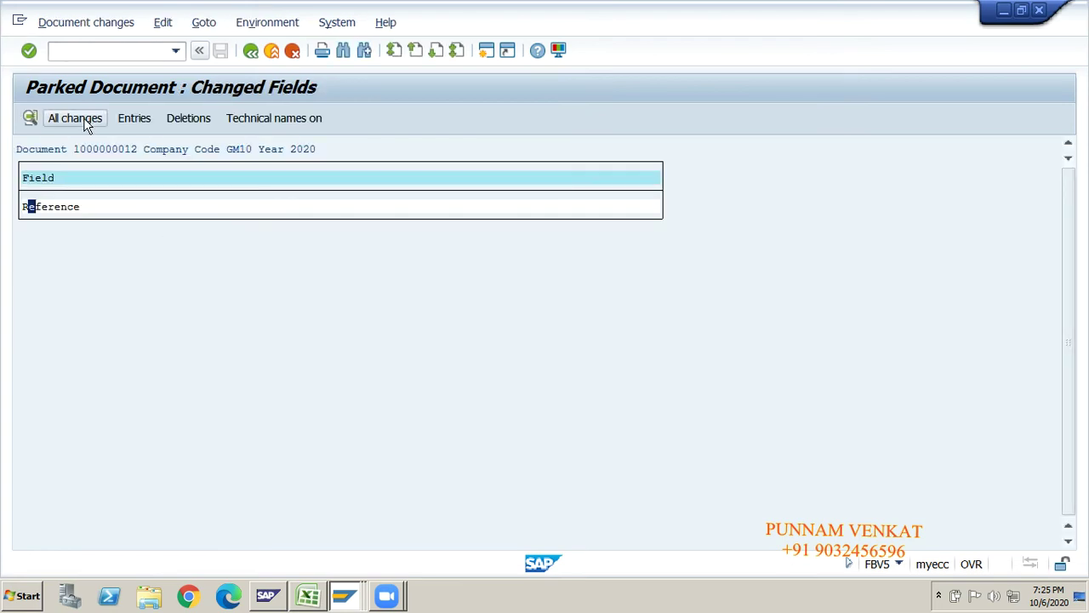
left_click(77, 119)
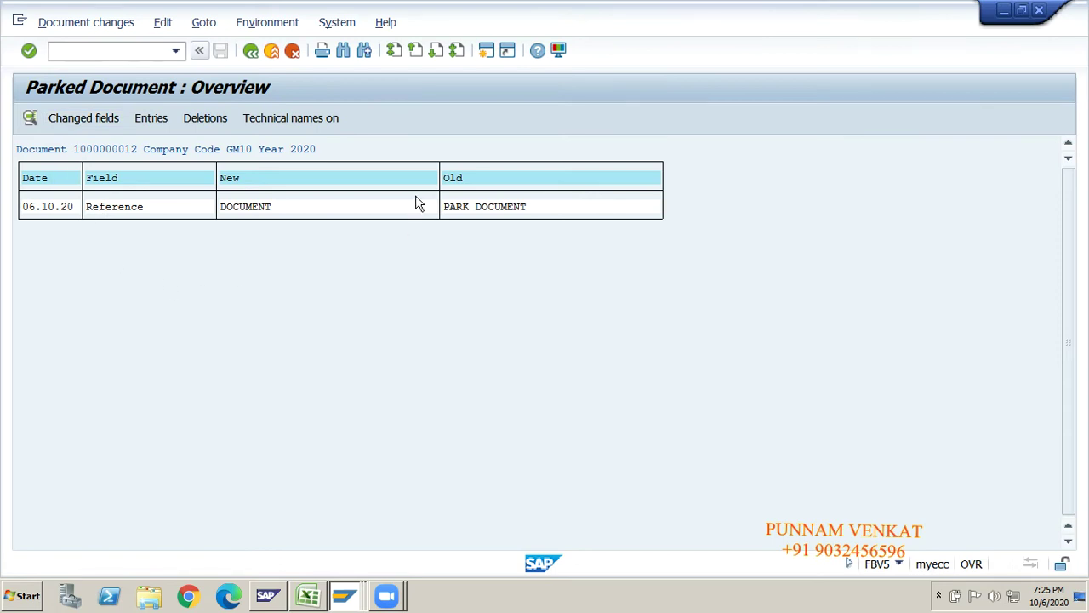
- Reopen the Reference change details, close them, back out to the menu and switch to Excel
double_click(127, 207)
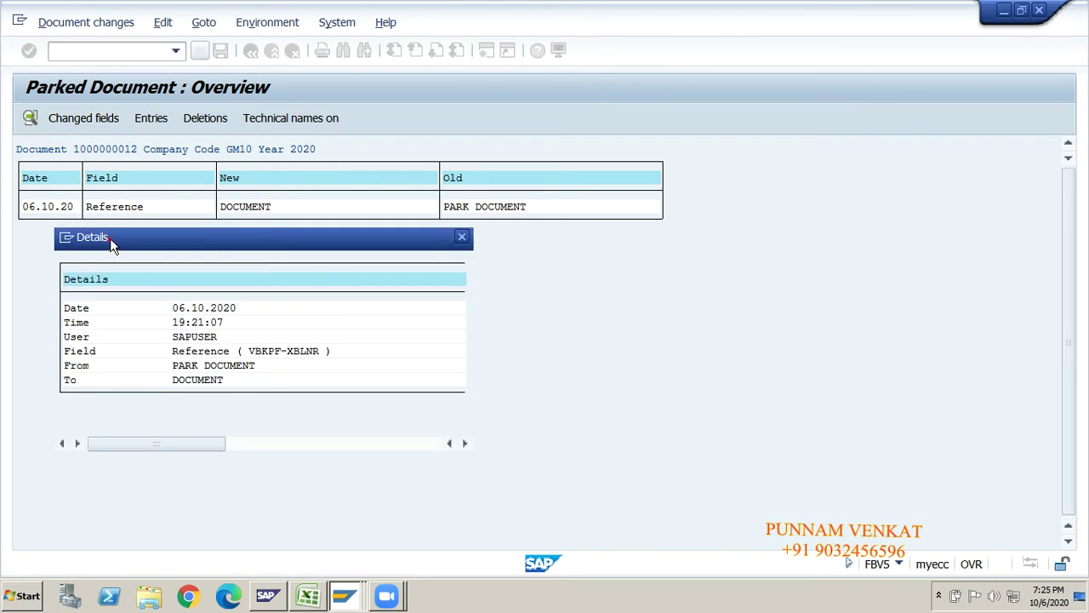
left_click_drag(593, 187, 589, 178)
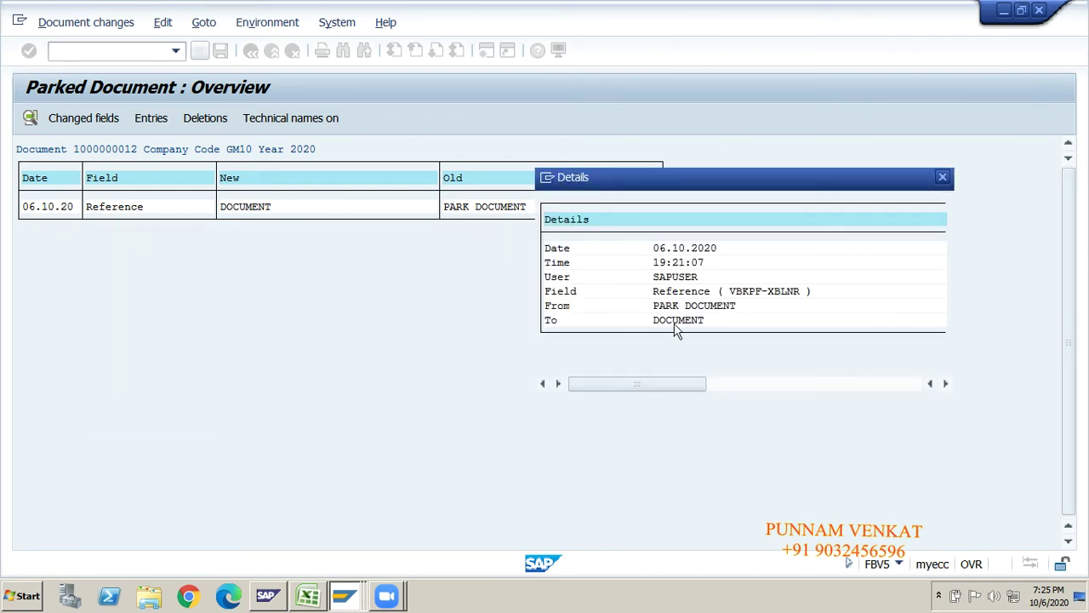
left_click(943, 178)
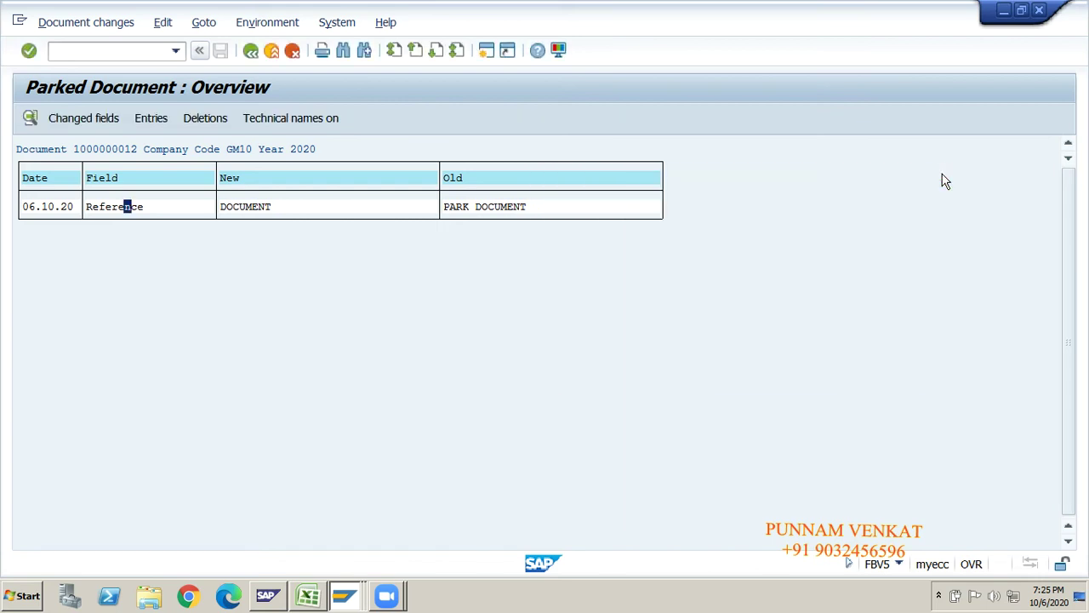
left_click(258, 56)
left_click(258, 56)
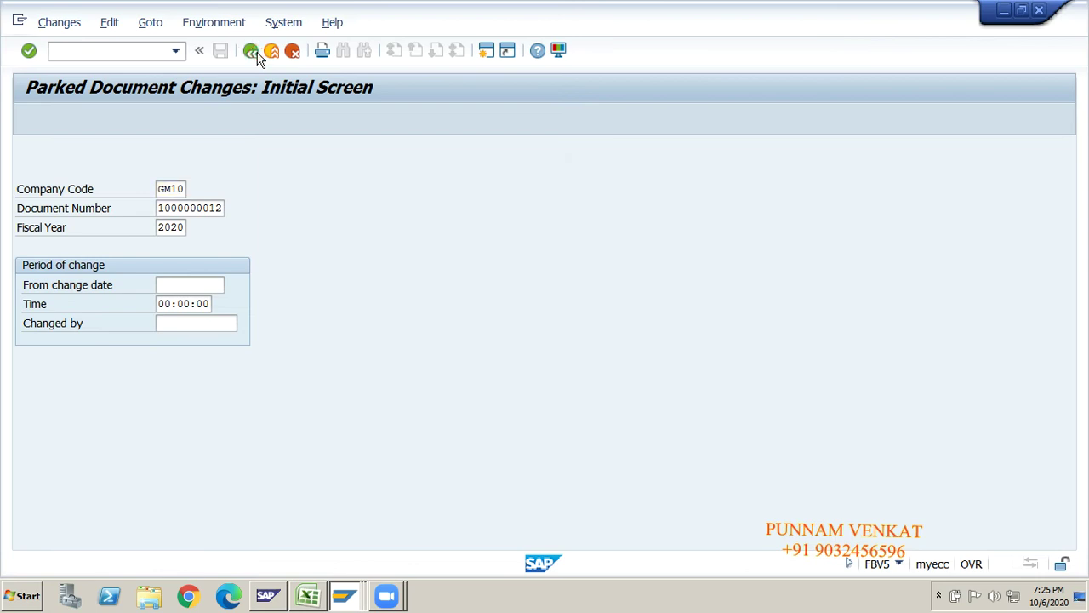
left_click(258, 56)
key("alt+Tab")
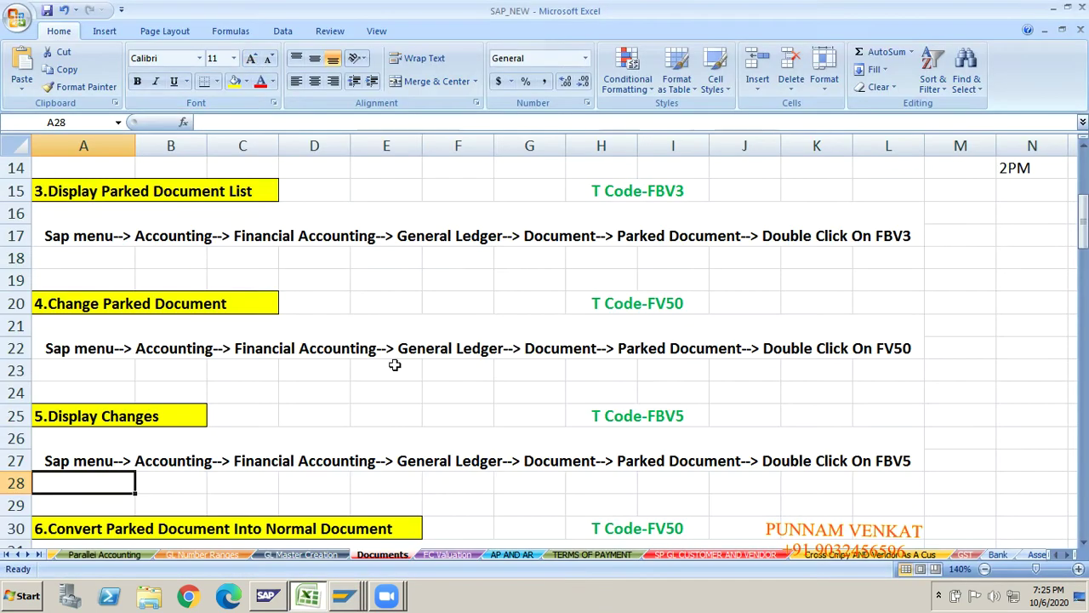
left_click(228, 417)
key("Down")
key("Down")
key("Down")
key("Down")
key("Down")
key("Down")
key("Down")
key("Down")
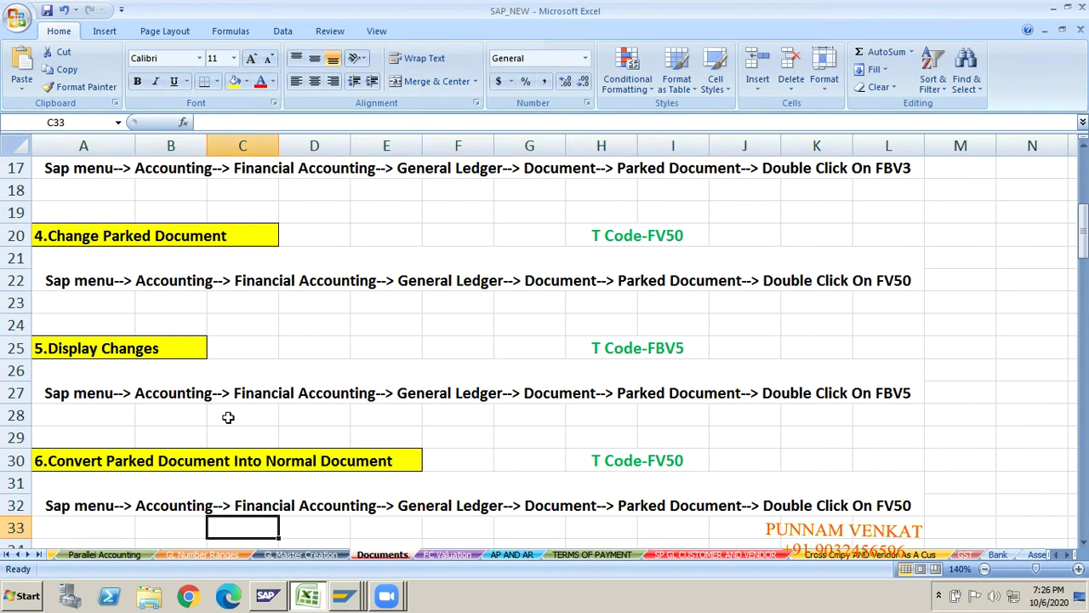
key("Down")
key("Down")
key("Down")
key("Down")
key("Down")
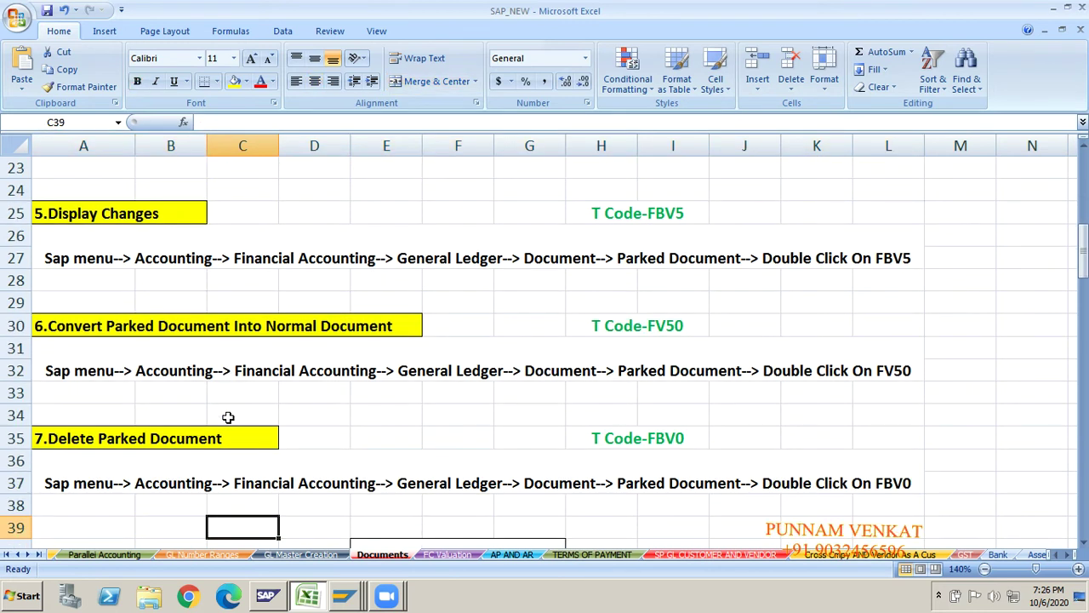
left_click(92, 334)
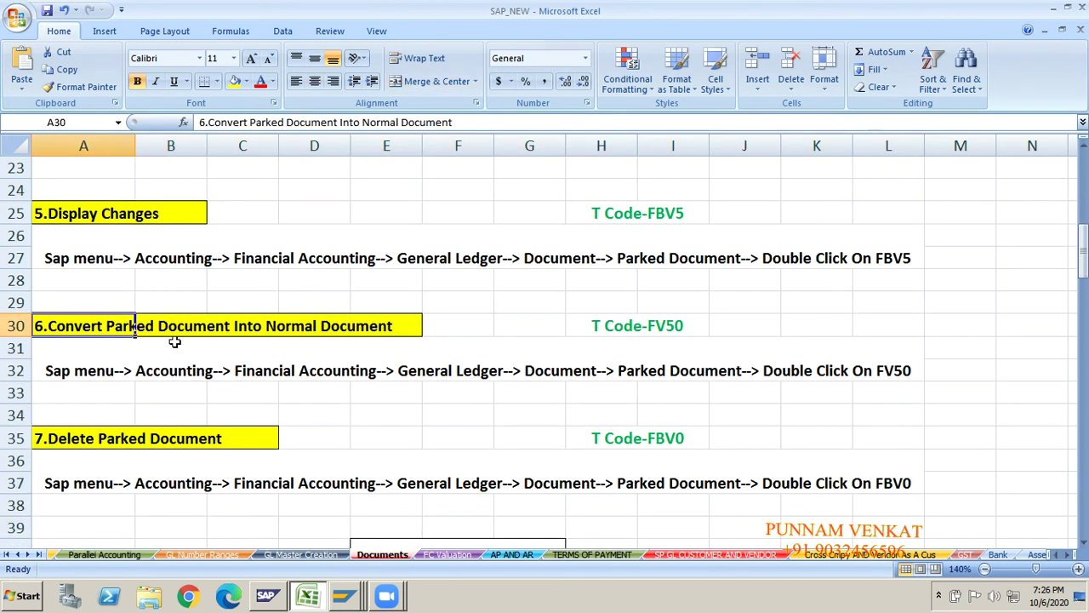
left_click(358, 350)
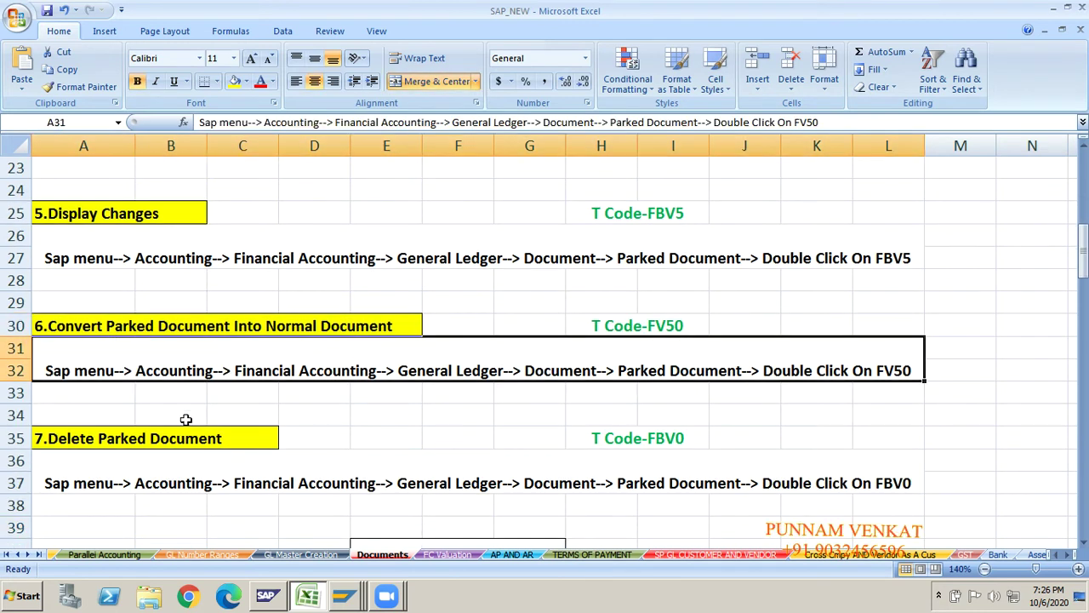
left_click(134, 439)
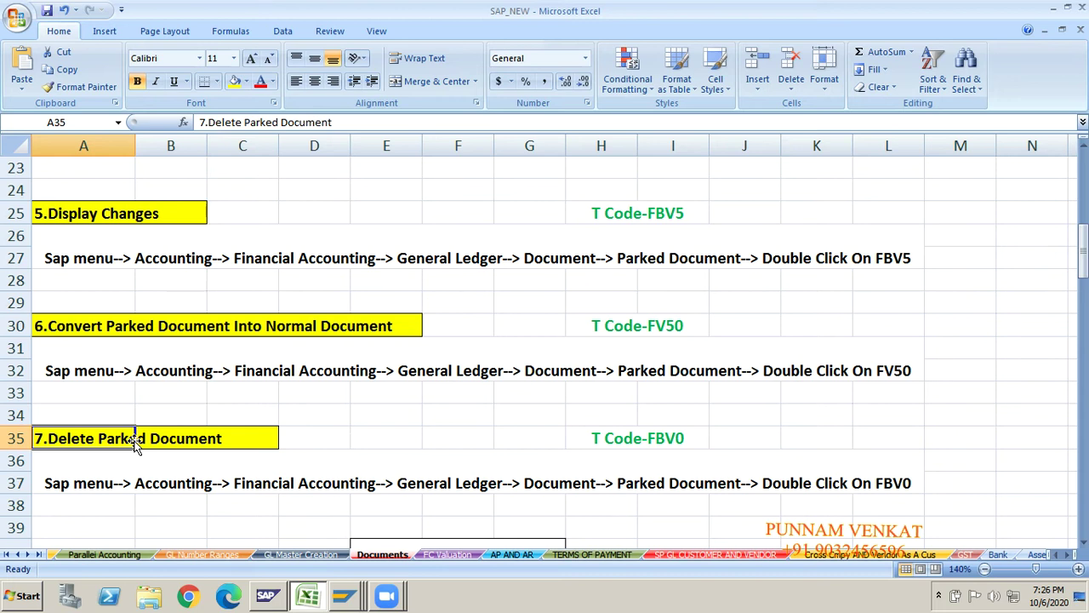
key("Right")
key("Right")
key("Right")
key("Right")
key("Right")
key("Right")
key("Right")
key("Right")
key("Right")
key("Right")
key("Right")
key("Right")
key("Right")
key("Right")
key("Right")
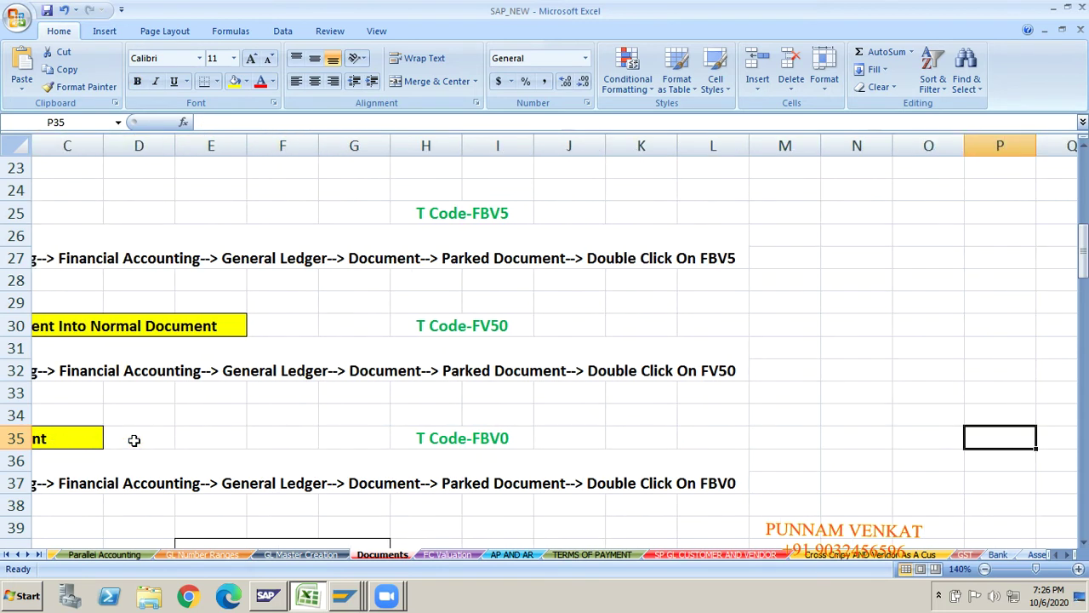
key("Right")
key("Right")
key("Left")
key("Left")
key("Left")
key("Up")
key("Up")
key("Up")
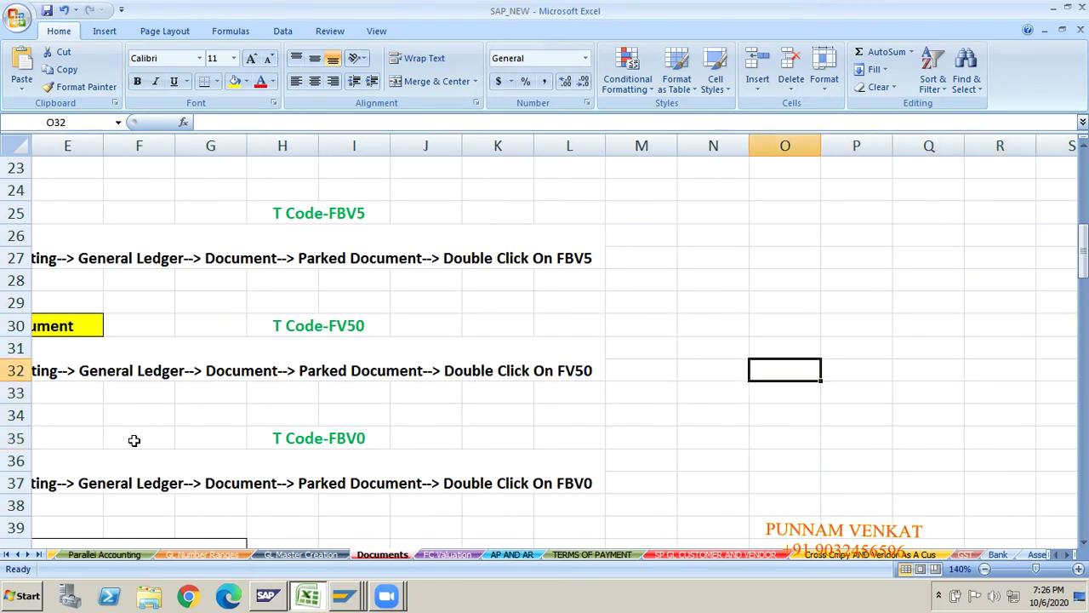
key("Up")
key("Up")
key("Up")
key("Up")
key("Up")
key("Up")
key("Up")
key("Up")
key("Up")
key("Up")
key("Up")
key("Up")
key("Up")
key("Up")
key("Up")
key("Up")
key("Up")
key("Up")
key("Up")
key("Up")
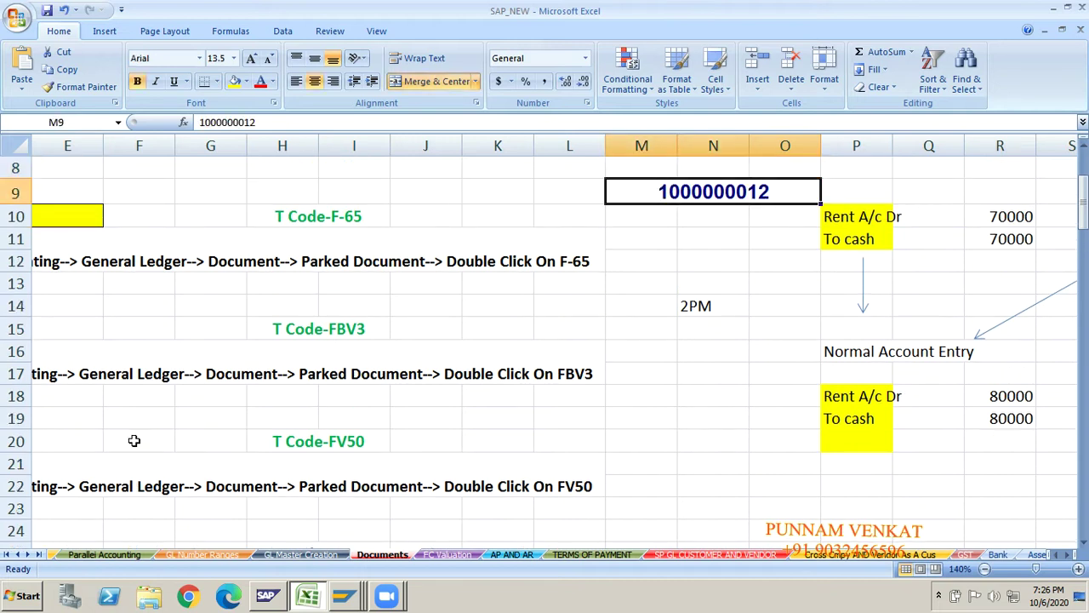
double_click(259, 121)
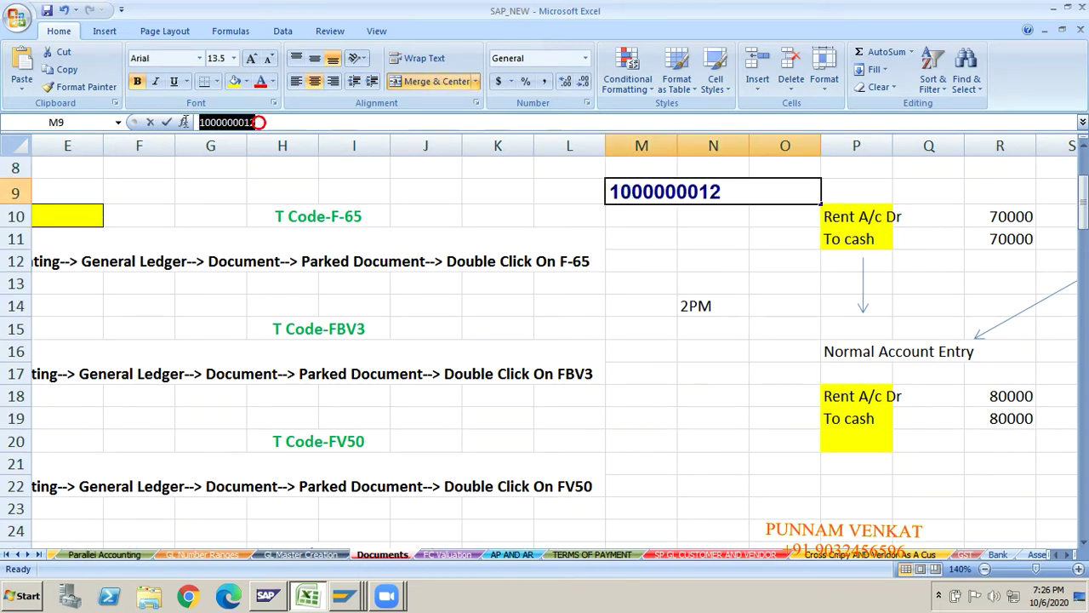
left_click(754, 486)
key("Down")
key("Down")
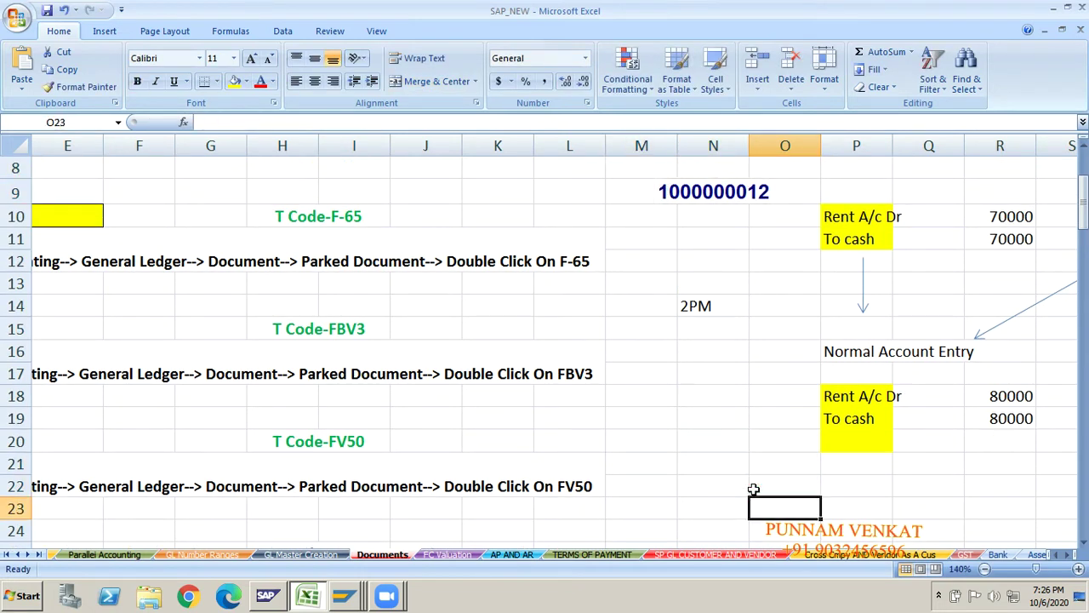
key("Down")
key("Down")
key("Down")
key("Down")
key("Down")
key("Down")
key("Down")
key("Down")
key("Down")
key("Down")
key("Down")
key("Down")
key("Down")
key("Down")
key("Down")
key("Down")
key("Down")
key("Down")
key("Down")
key("Down")
key("Up")
key("Up")
key("Up")
key("Up")
key("Up")
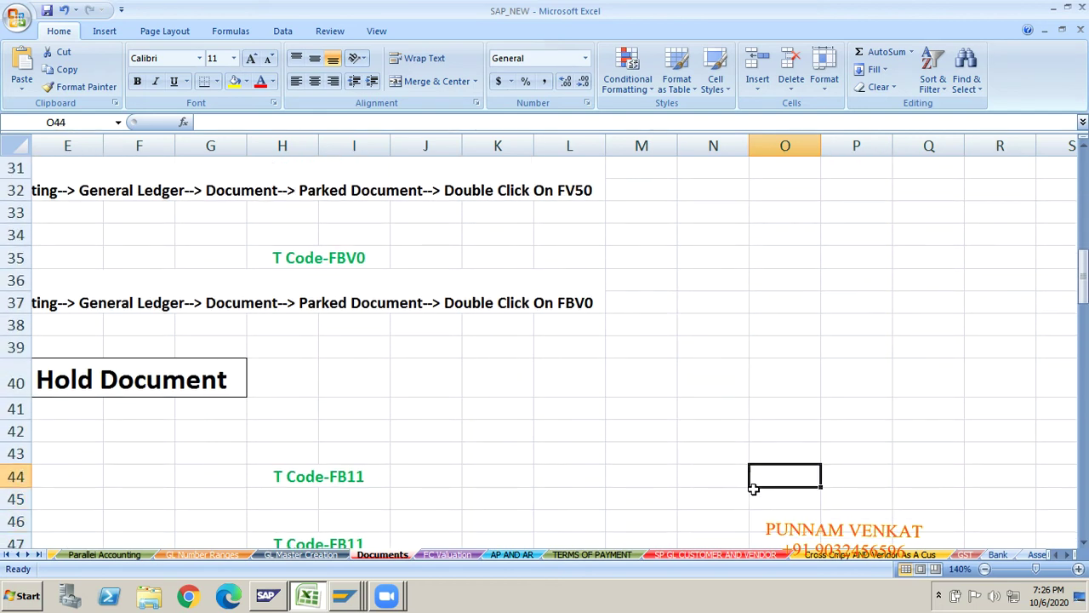
key("Up")
key("Up")
key("Up")
key("Up")
key("Up")
key("Up")
key("Up")
key("Up")
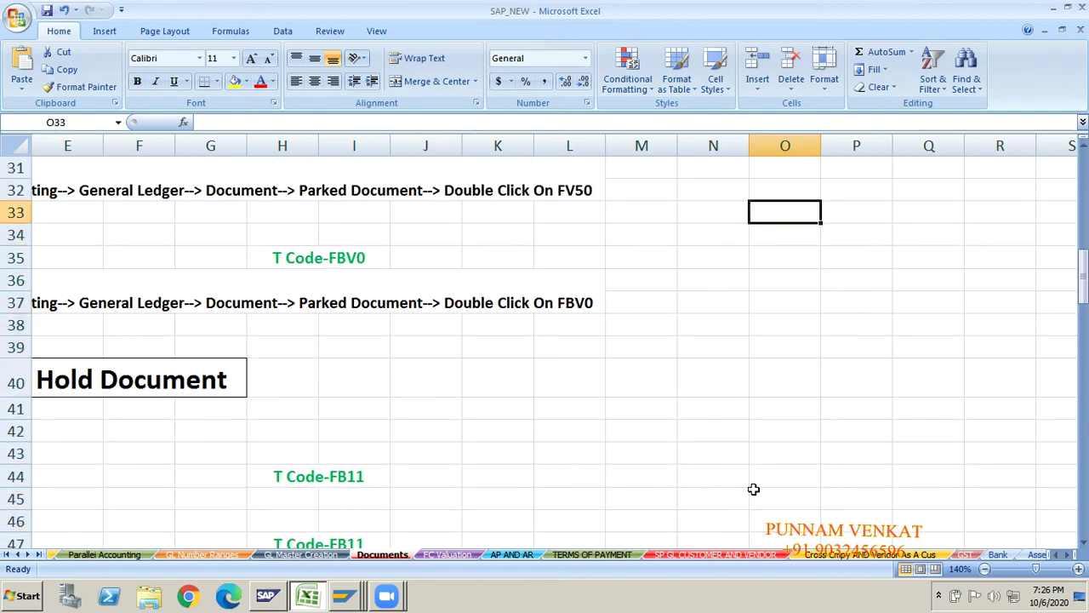
type("Referen")
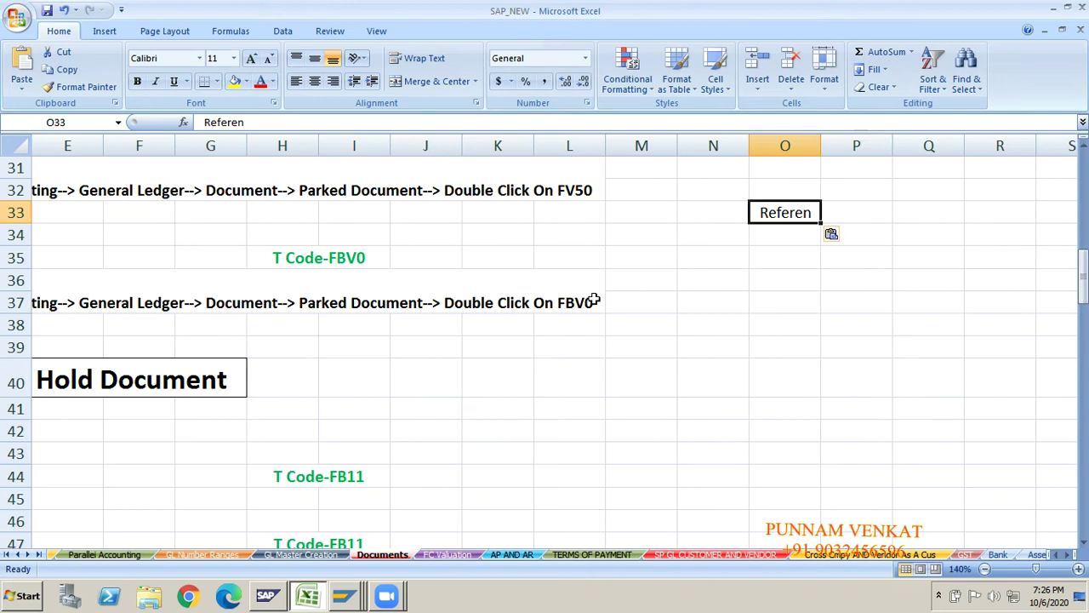
key("Delete")
key("Up")
key("Up")
key("Up")
key("Up")
key("Up")
key("Up")
key("Up")
key("Up")
key("Up")
key("Up")
key("Up")
key("Up")
key("Up")
key("Up")
key("Up")
key("Up")
key("Up")
key("Up")
key("Up")
key("Up")
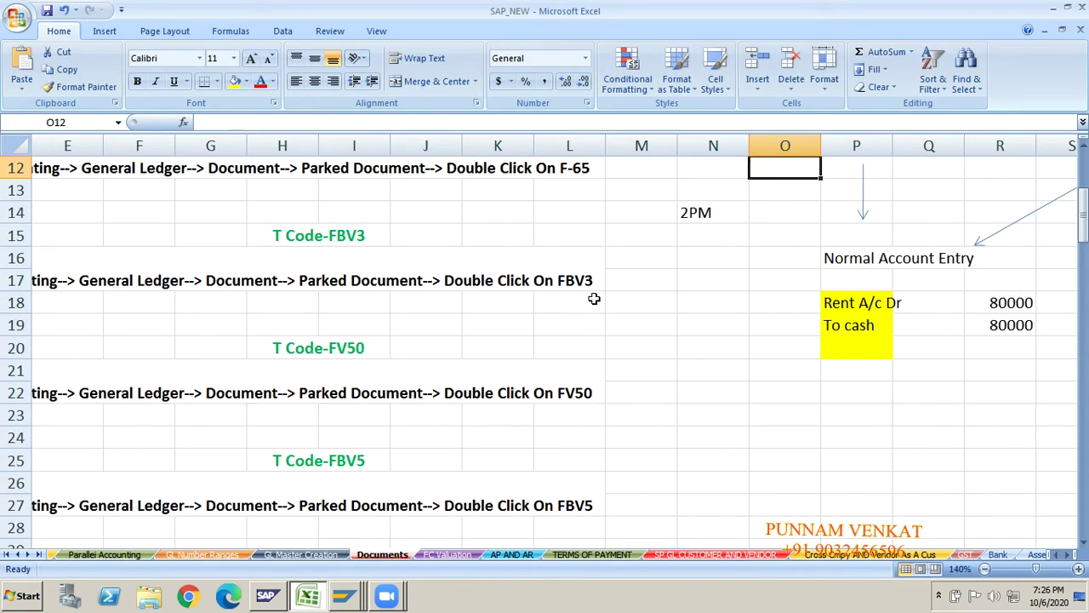
key("Up")
key("Up")
key("Up")
key("Up")
key("Down")
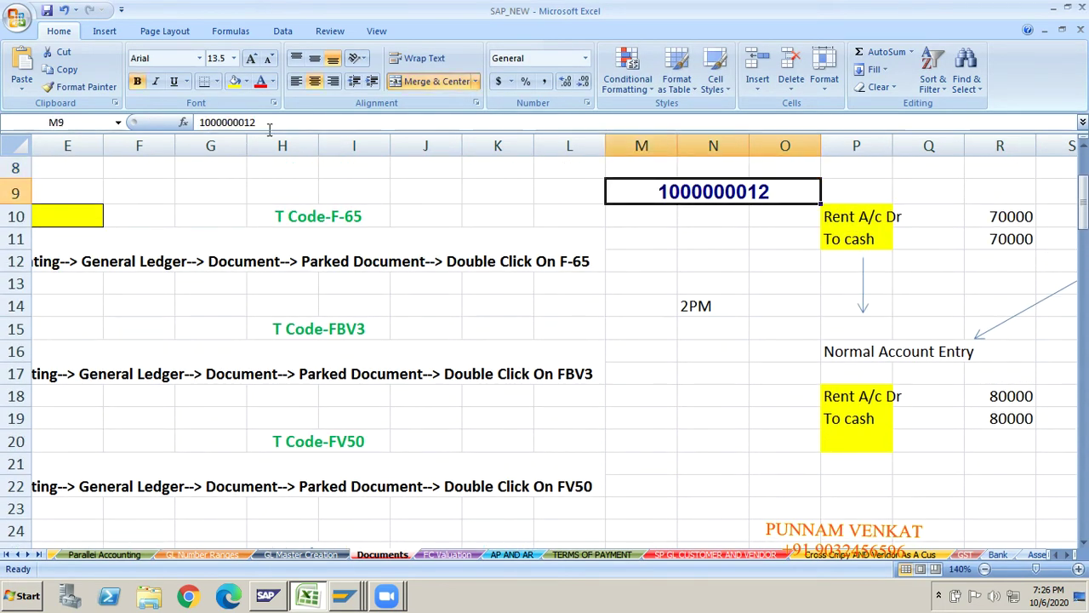
double_click(269, 125)
key("ctrl+c")
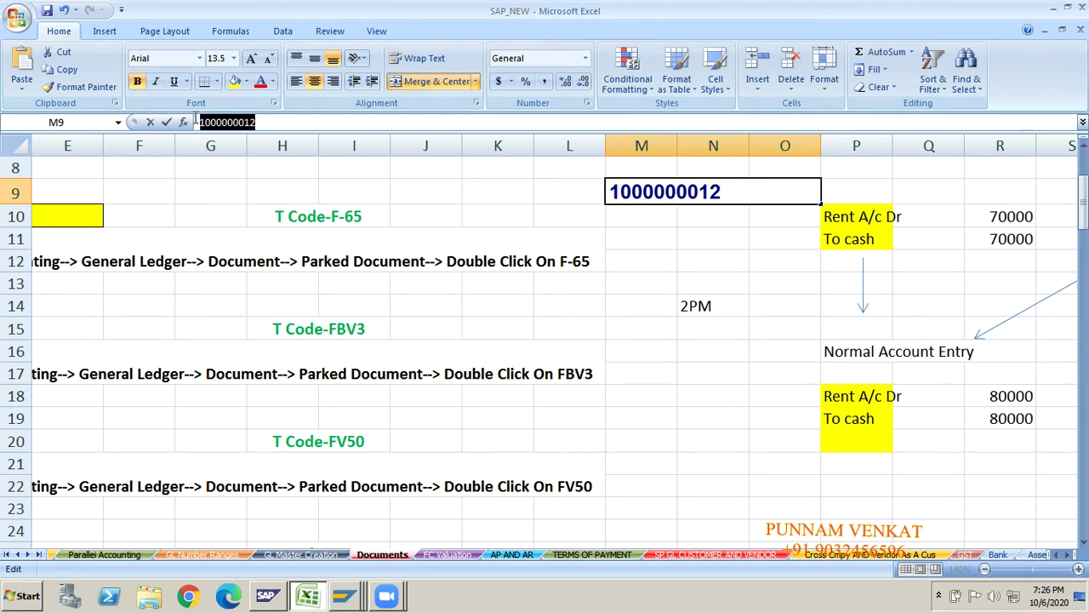
left_click(696, 495)
key("Down")
key("Down")
key("Down")
key("Down")
key("Down")
key("Down")
key("Down")
key("Up")
key("Up")
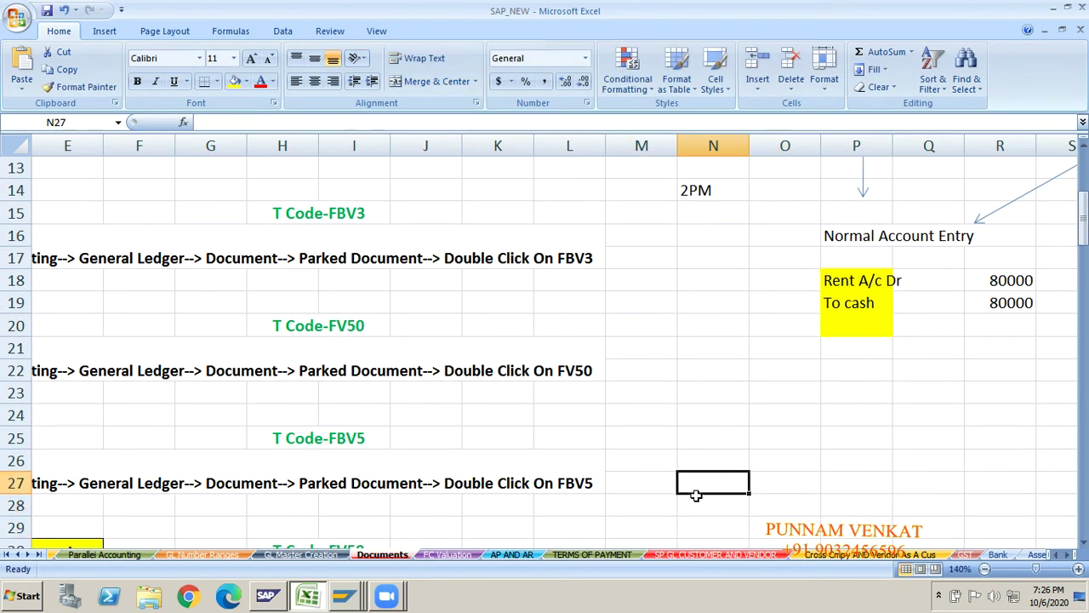
key("Up")
key("Right")
key("ctrl+v")
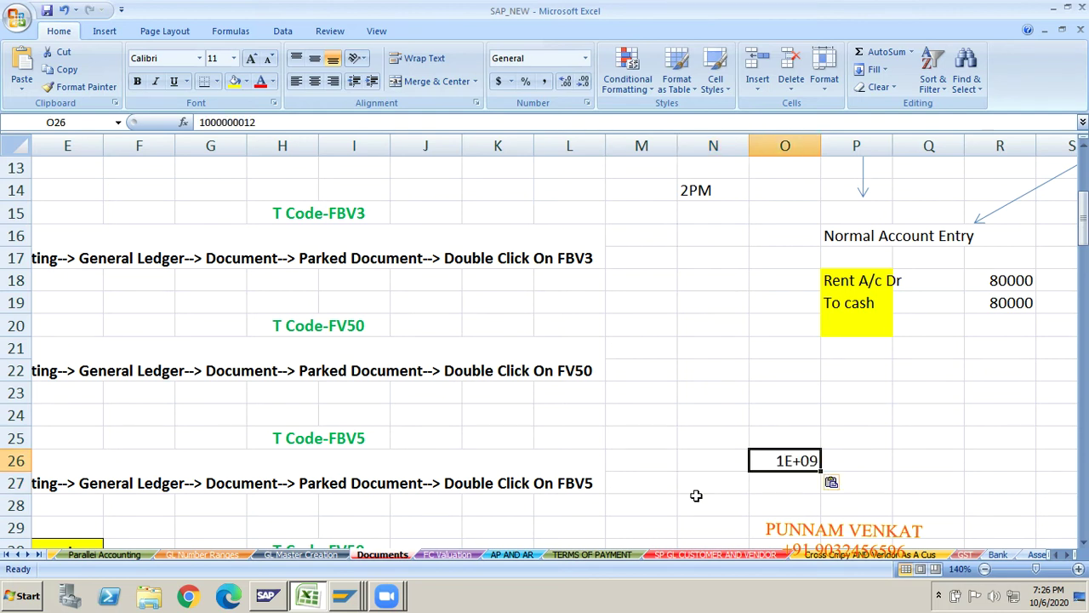
left_click(836, 457)
left_click_drag(928, 460, 787, 460)
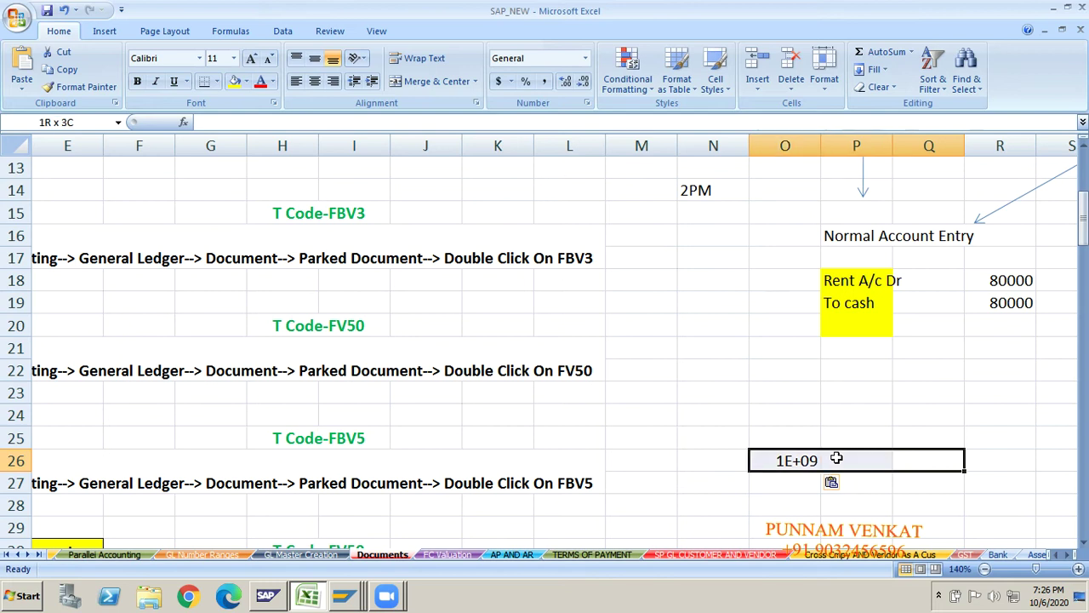
left_click(434, 81)
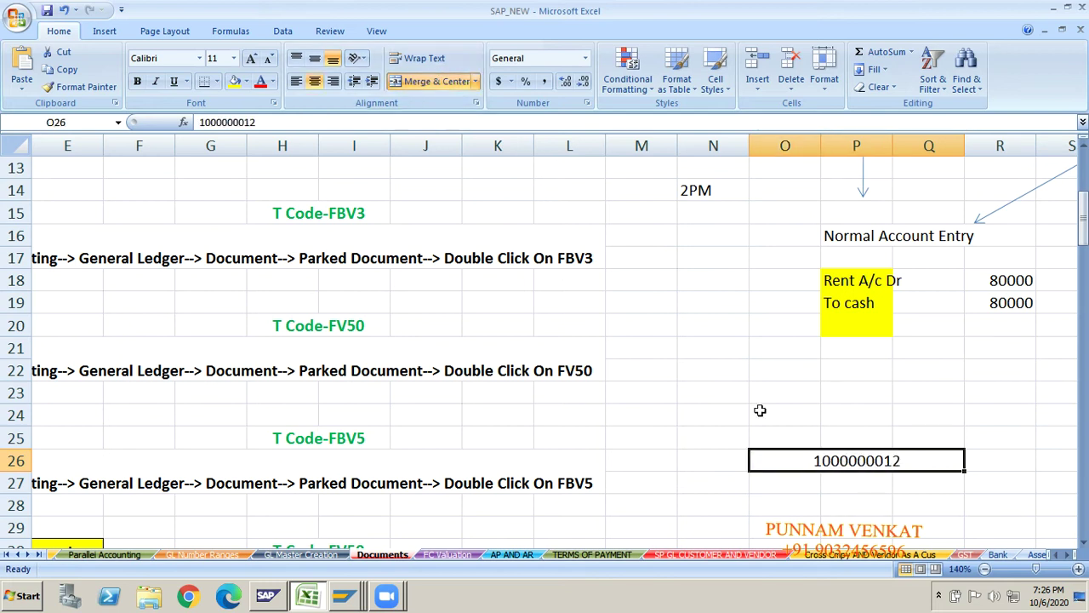
- Paste the same number into O27 and merge and center O27:Q27
left_click(803, 492)
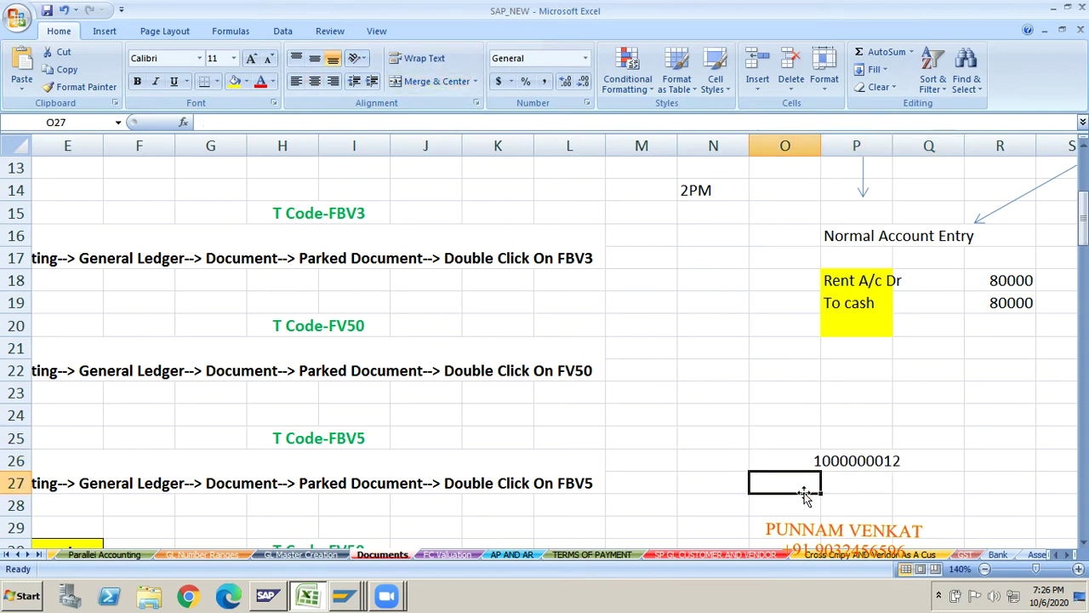
key("Up")
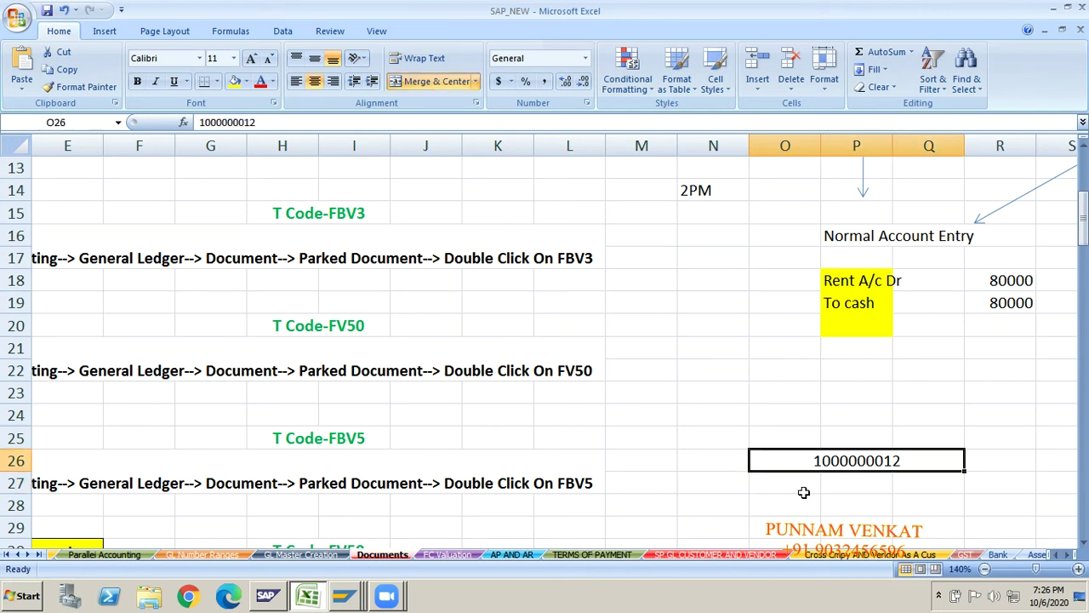
left_click(768, 490)
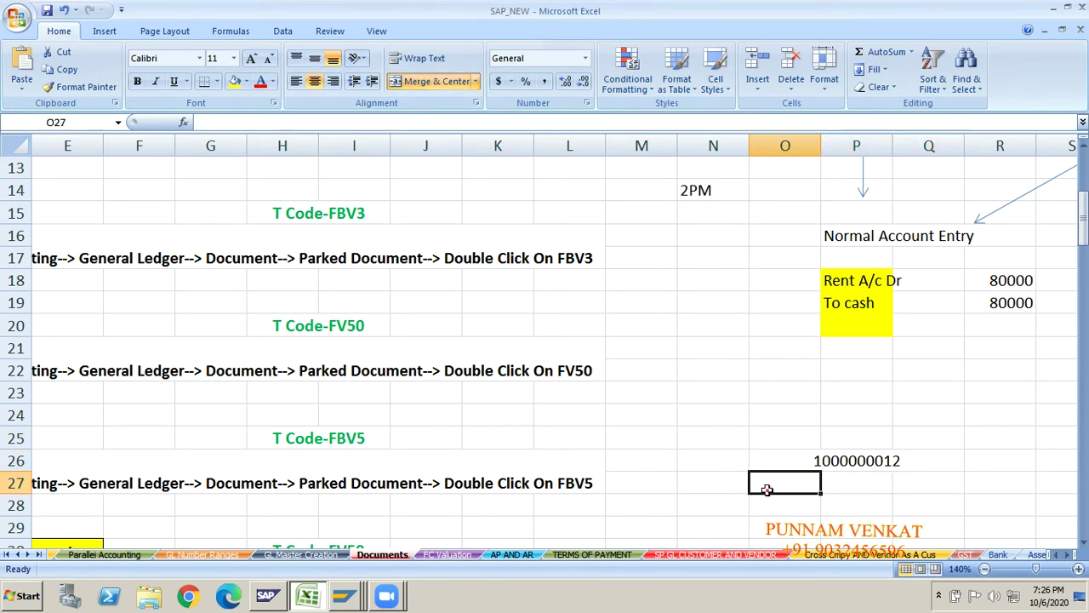
key("ctrl+v")
left_click(936, 486)
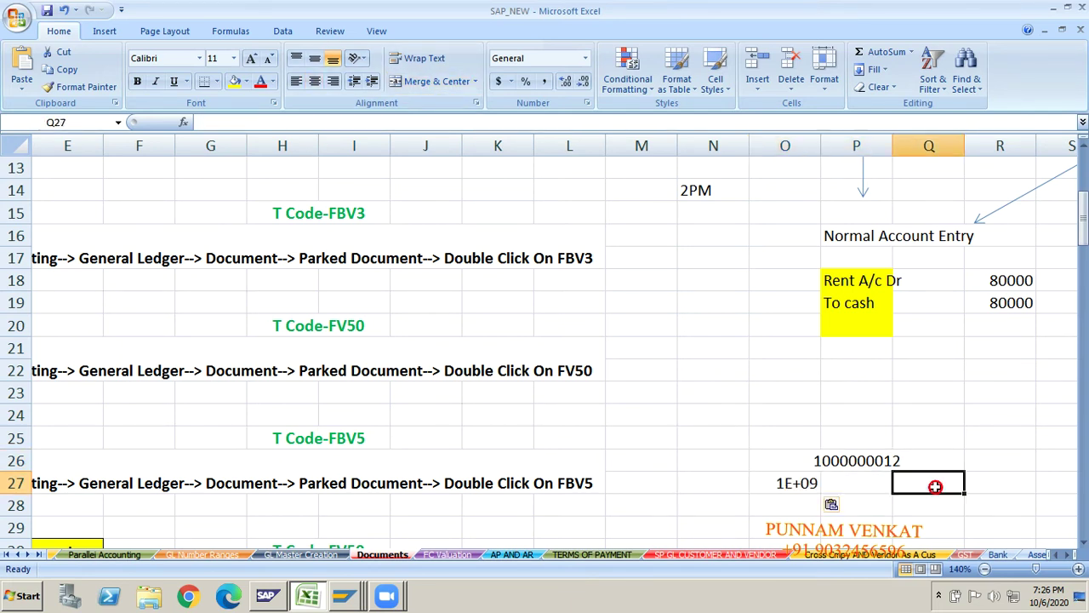
key("shift+Left")
key("shift+Left")
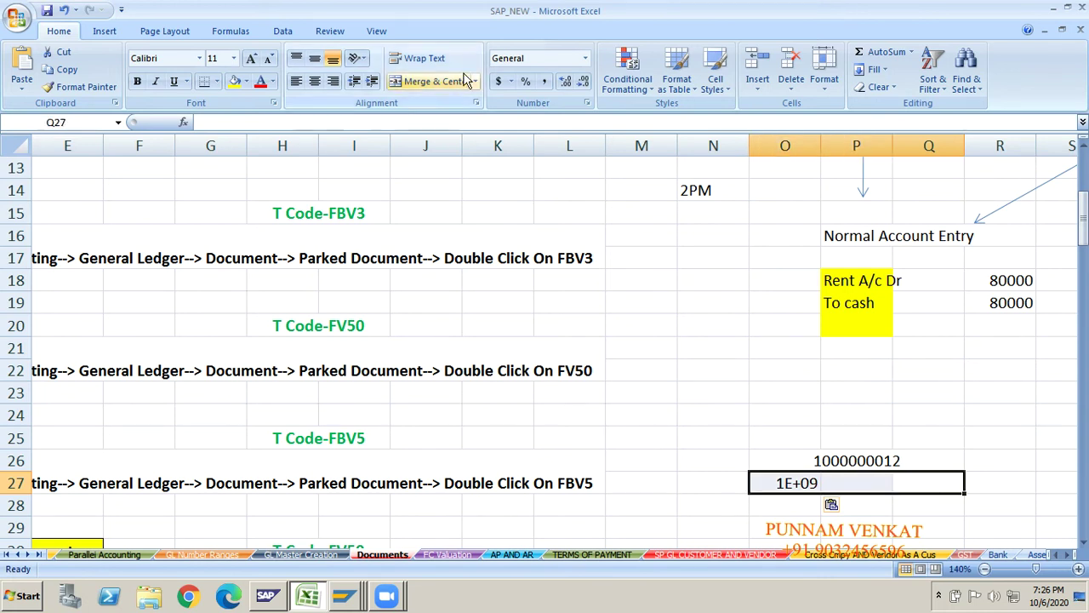
left_click(436, 81)
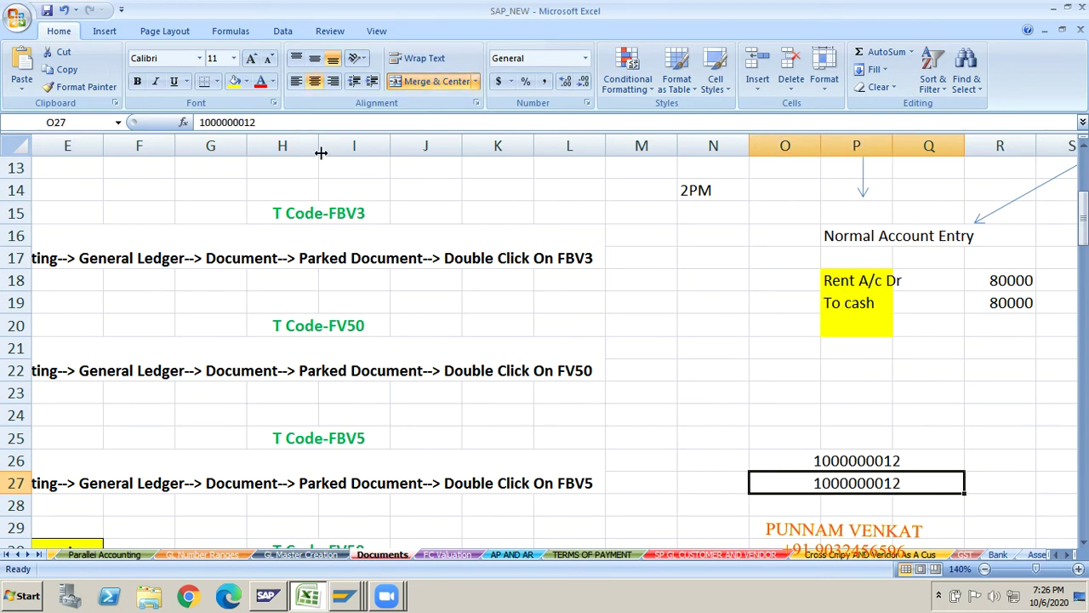
left_click(276, 123)
key("BackSpace")
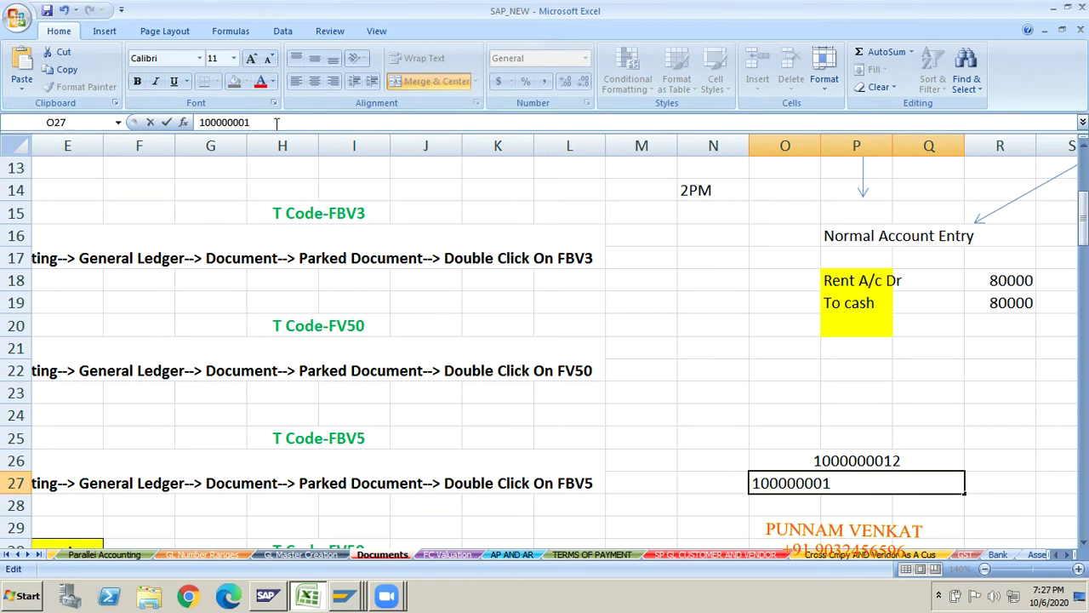
key("Return")
key("Up")
key("Up")
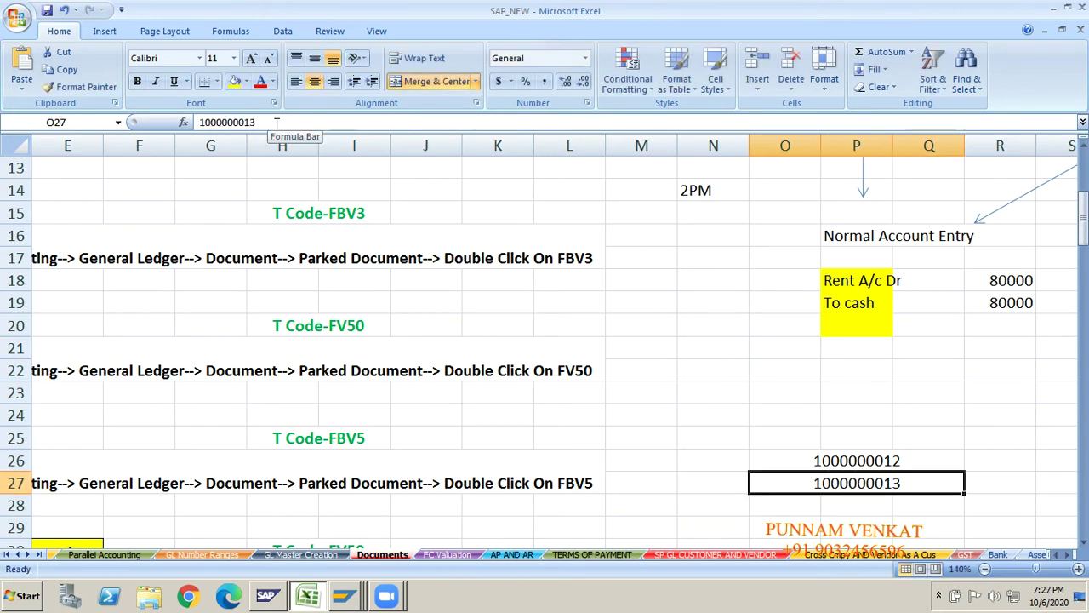
key("Down")
key("Right")
key("Right")
key("Right")
key("Right")
key("Right")
key("Right")
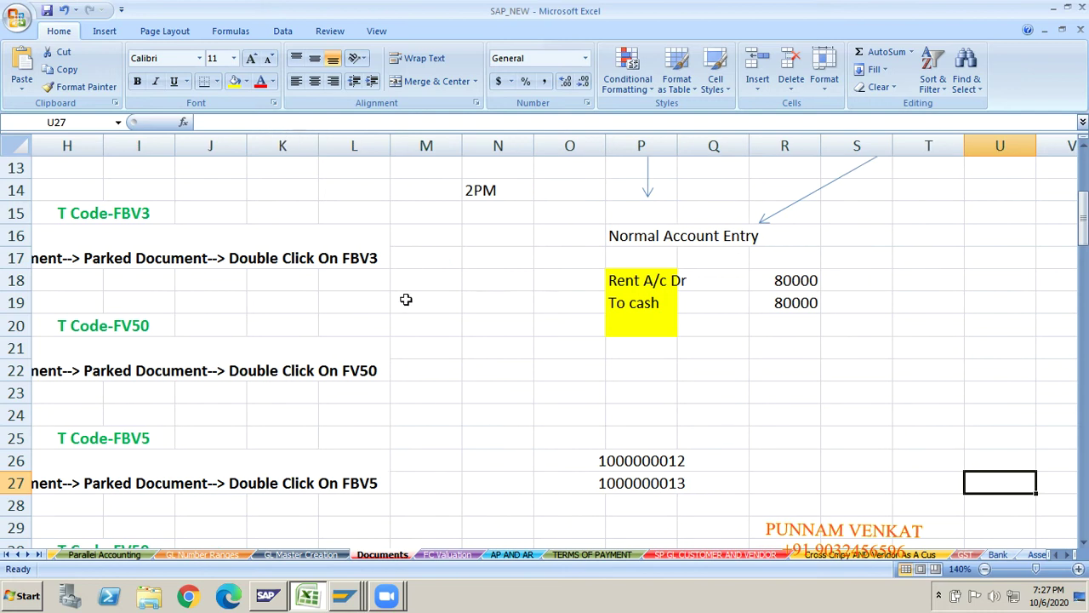
left_click(658, 460)
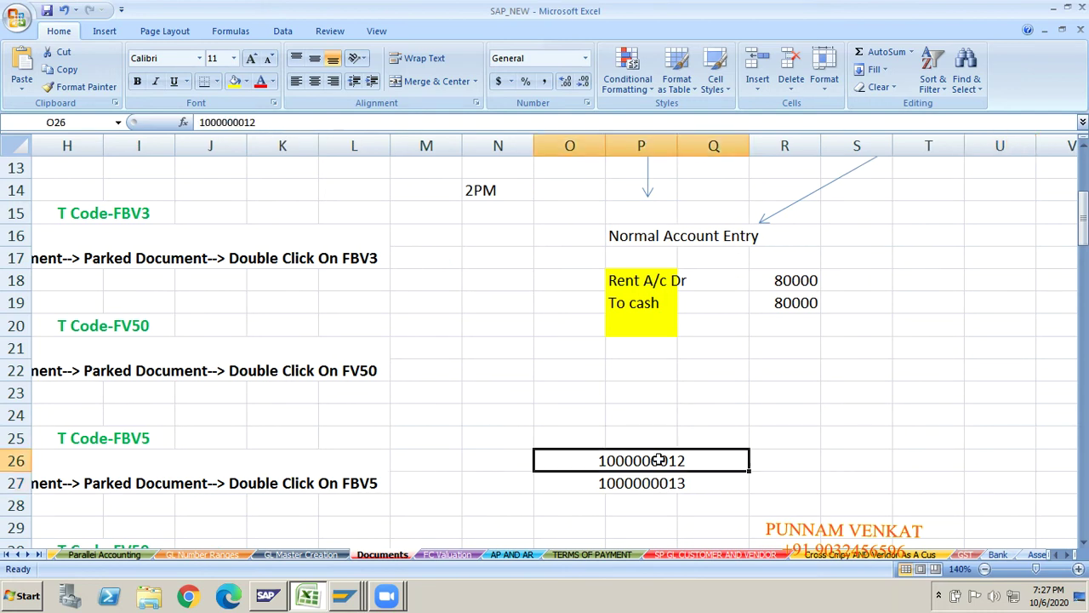
left_click(836, 462)
type("Approve")
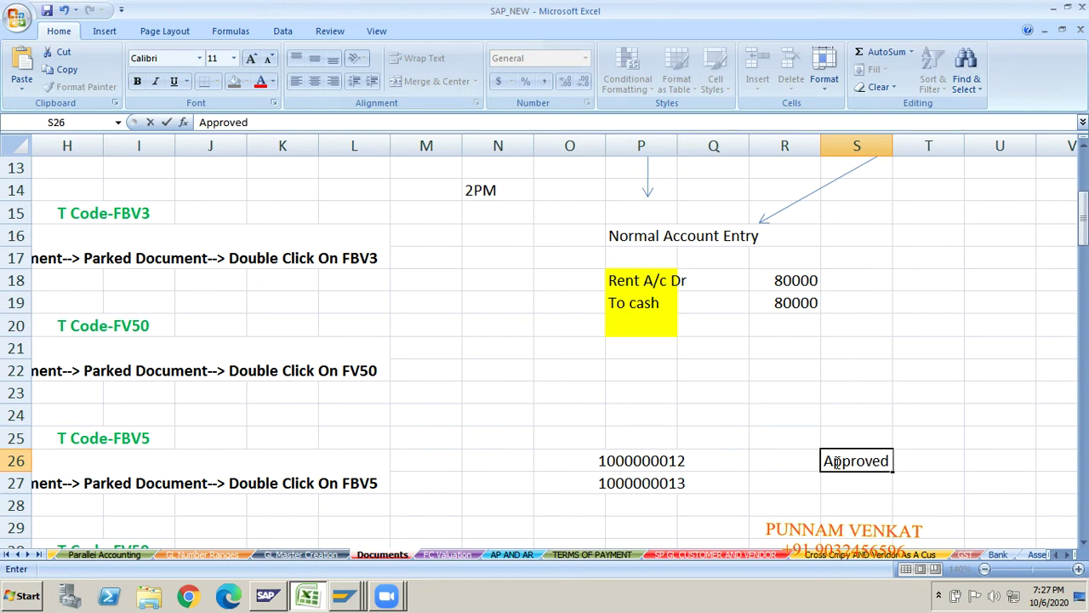
type("d")
left_click(856, 504)
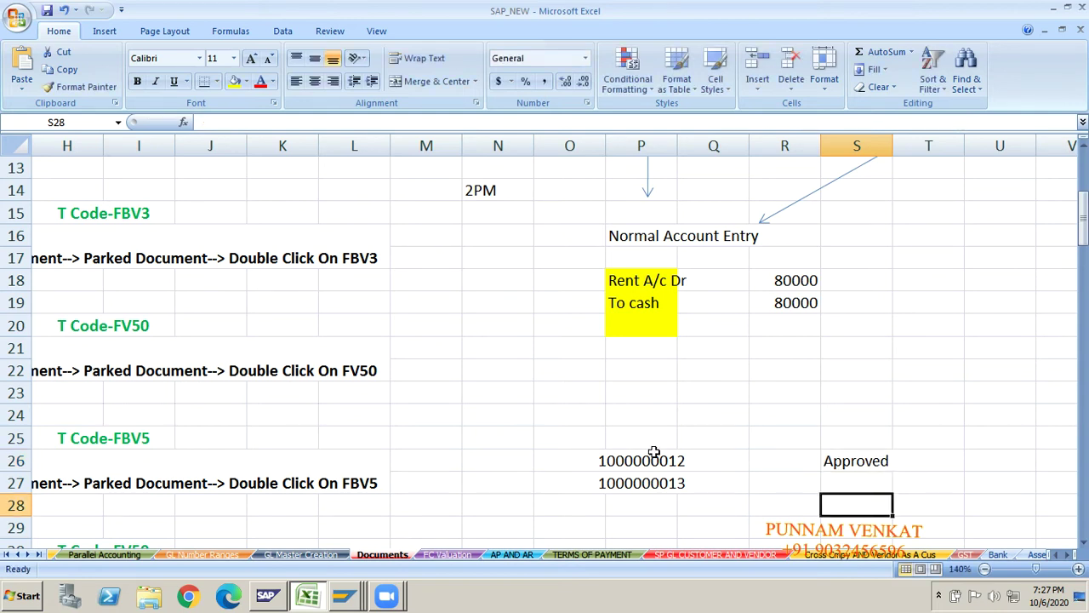
left_click(623, 460)
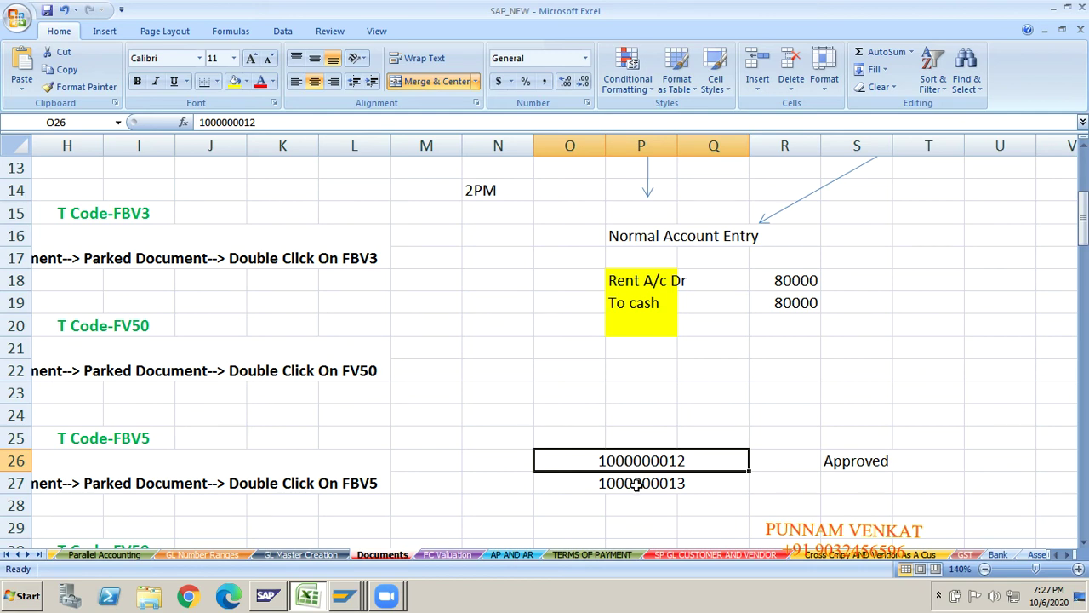
left_click(637, 484)
left_click(847, 488)
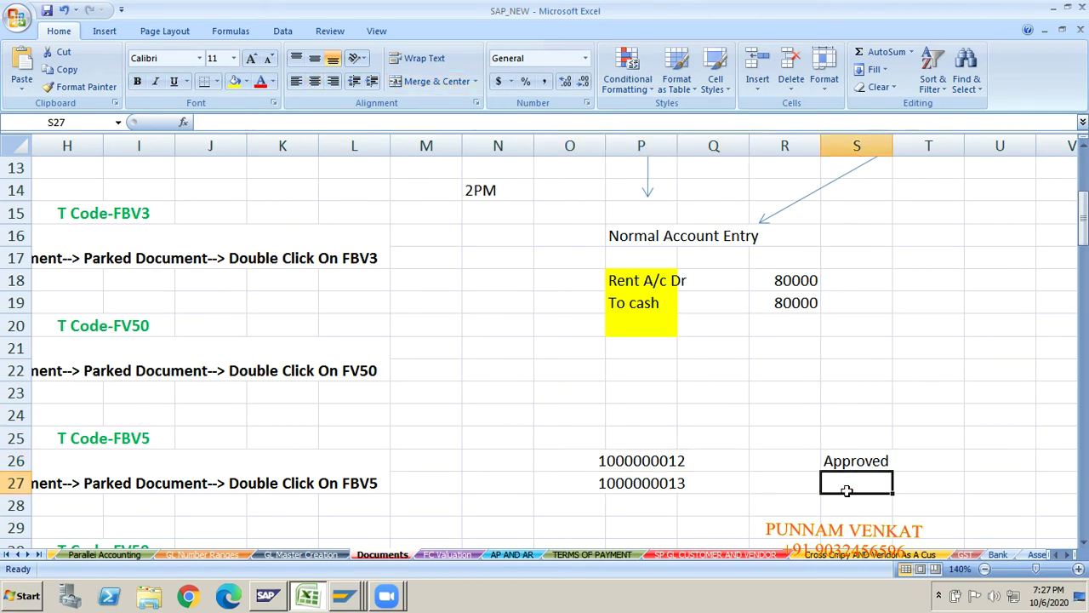
type("not")
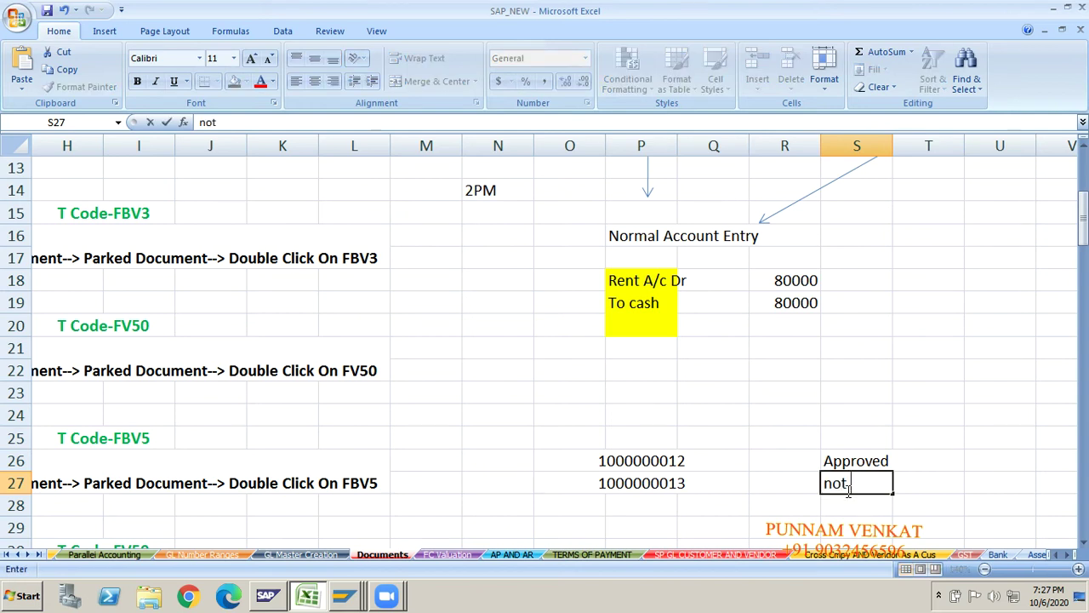
type(" apporved")
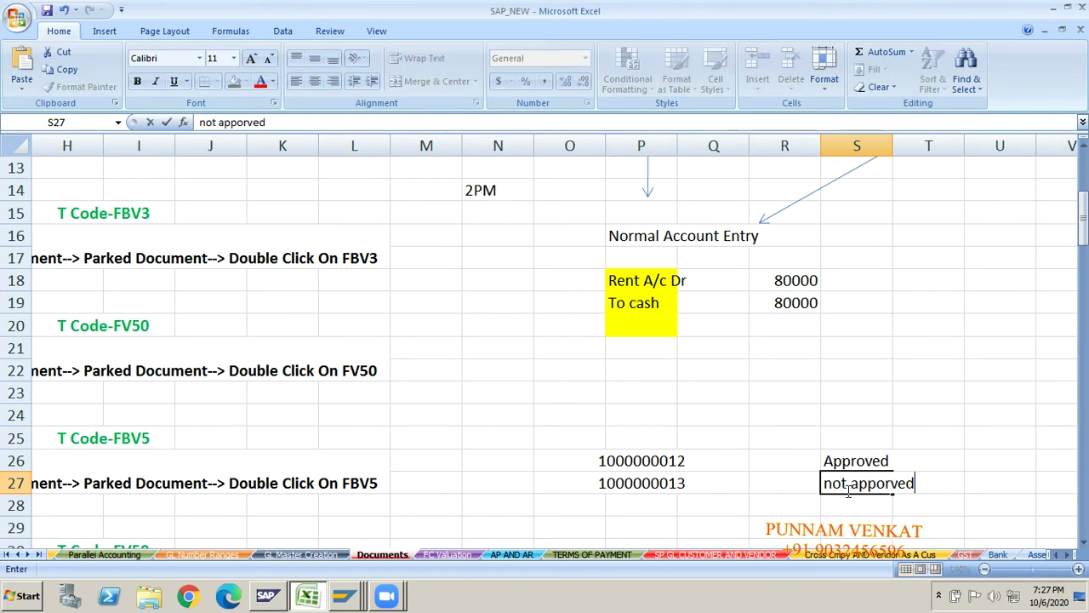
key("Return")
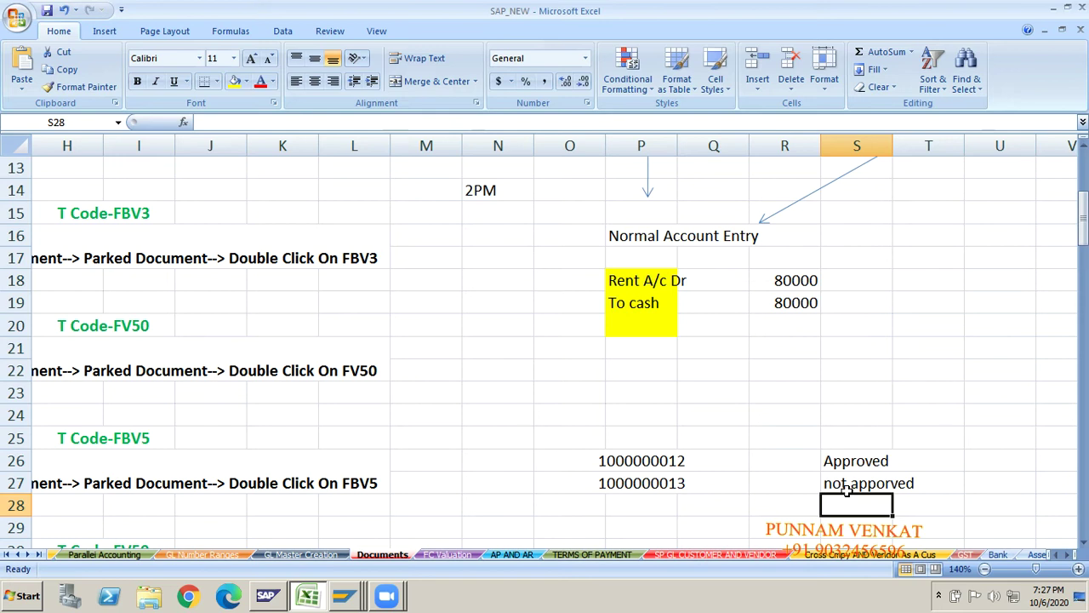
- Compare each document number in O26 and O27 with its status note
left_click(609, 466)
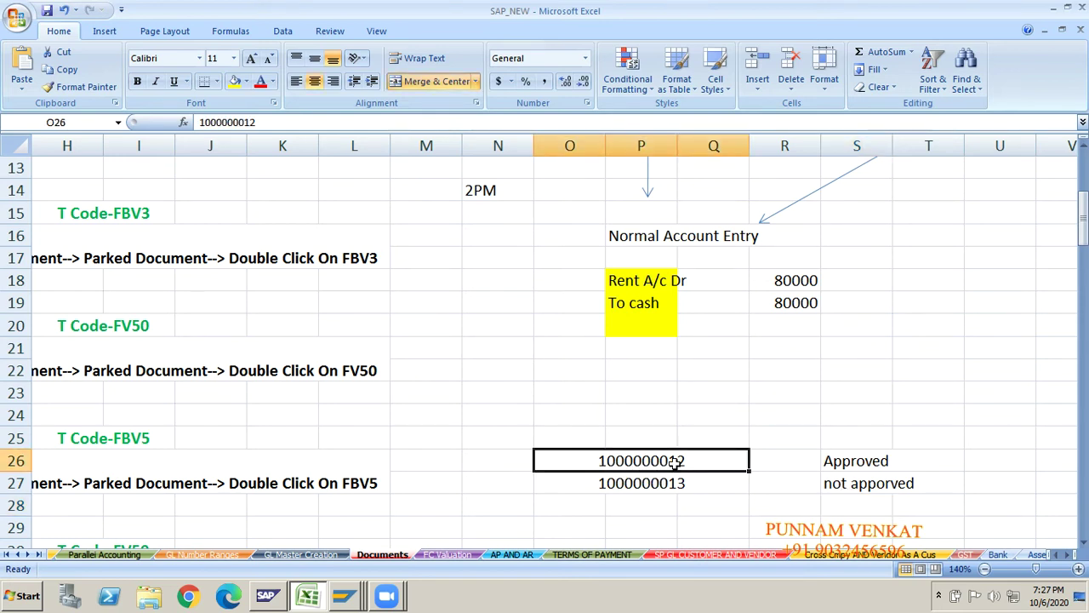
left_click(835, 460)
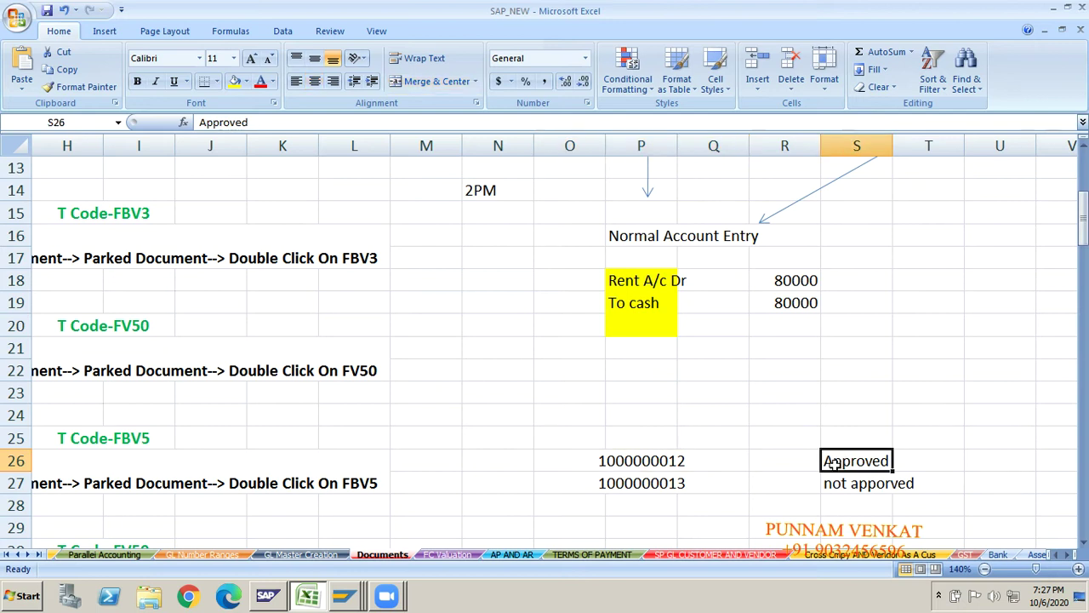
left_click(606, 485)
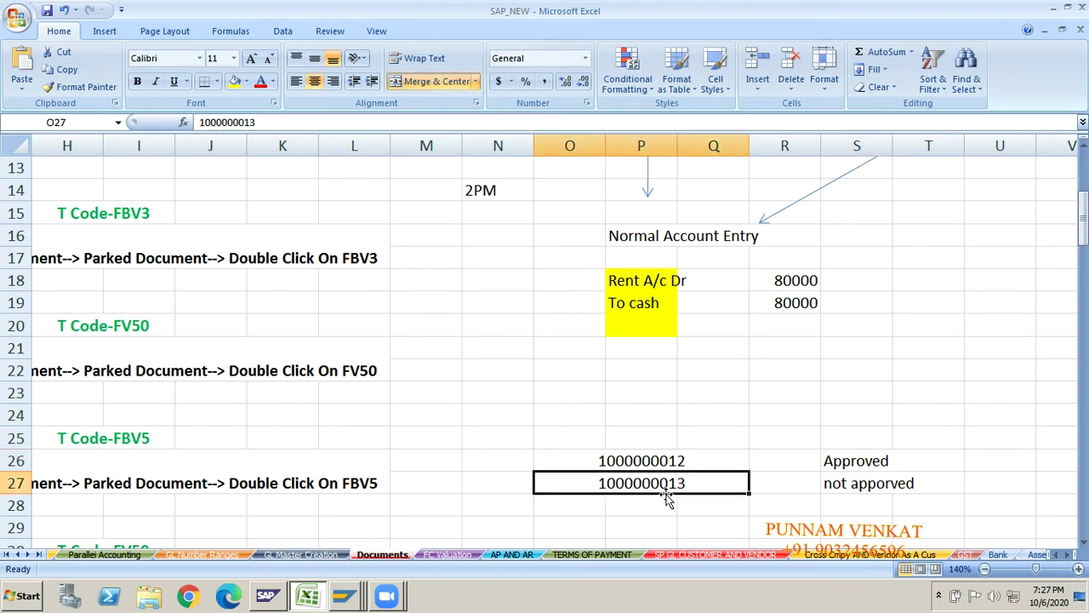
left_click(841, 493)
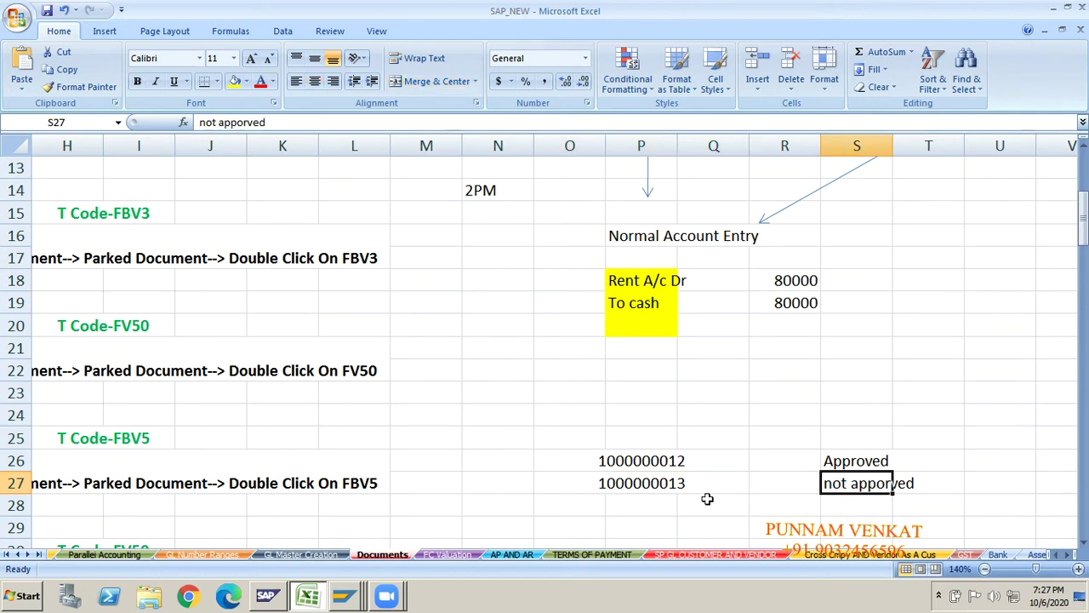
left_click(637, 465)
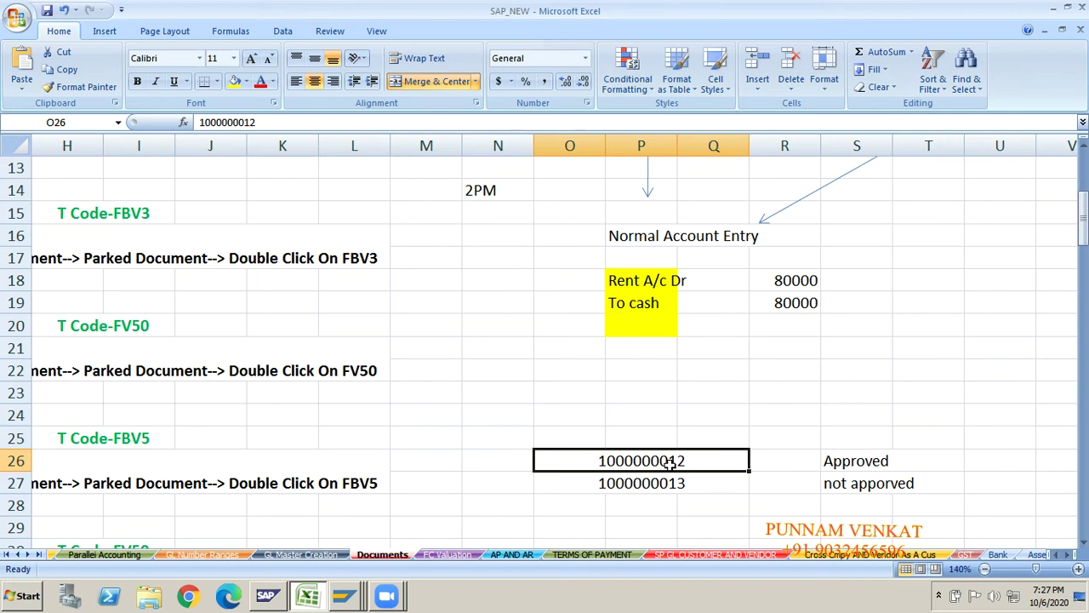
left_click(637, 502)
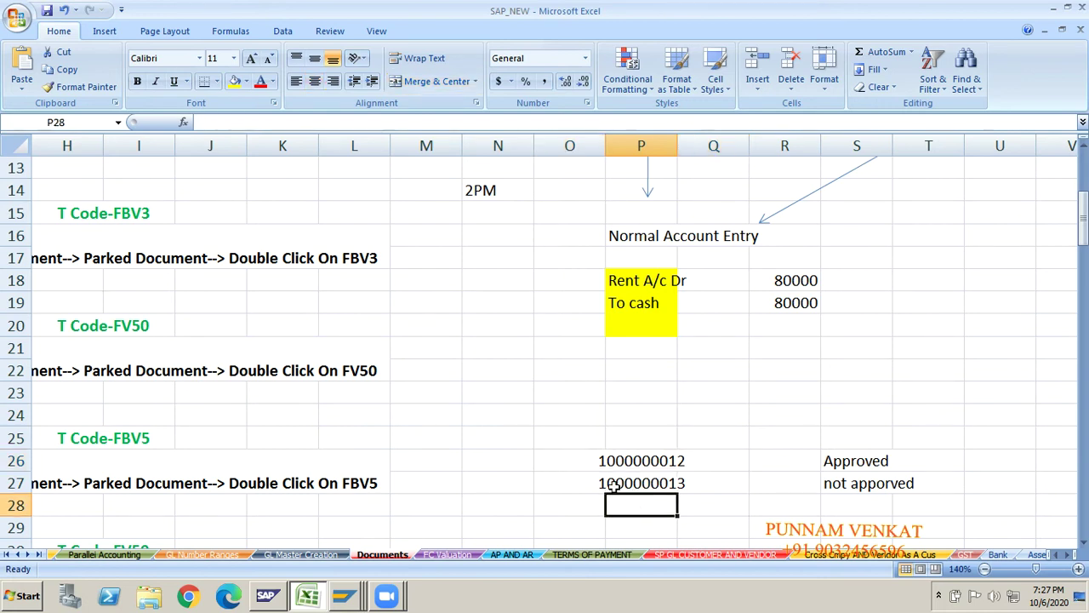
left_click(670, 485)
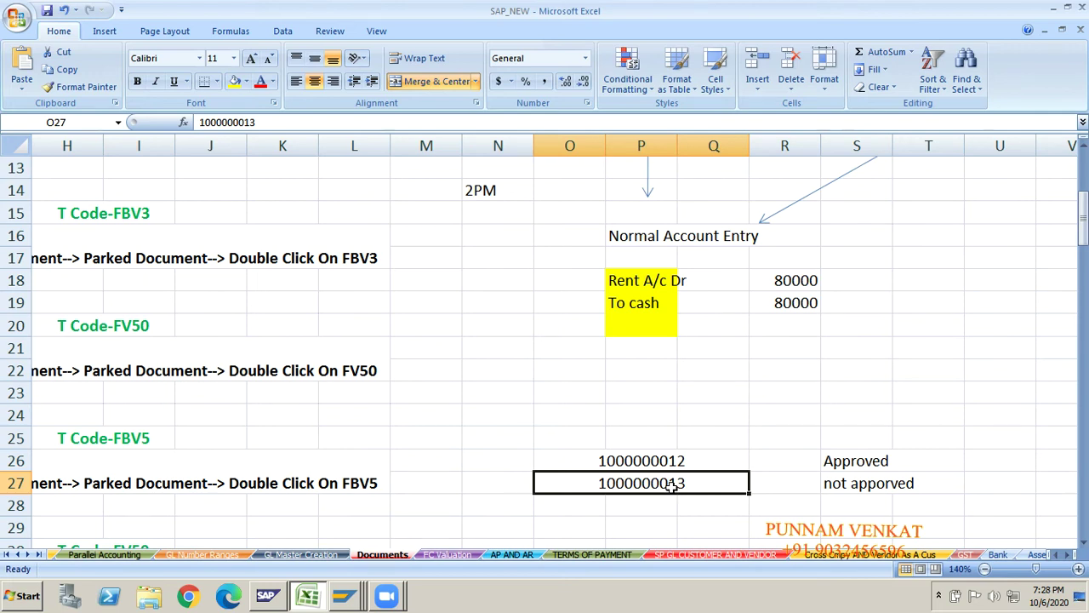
- Select the section 6 Convert Parked Document heading and FV50 menu path, then switch to SAP
key("Up")
key("Left")
key("Left")
key("Left")
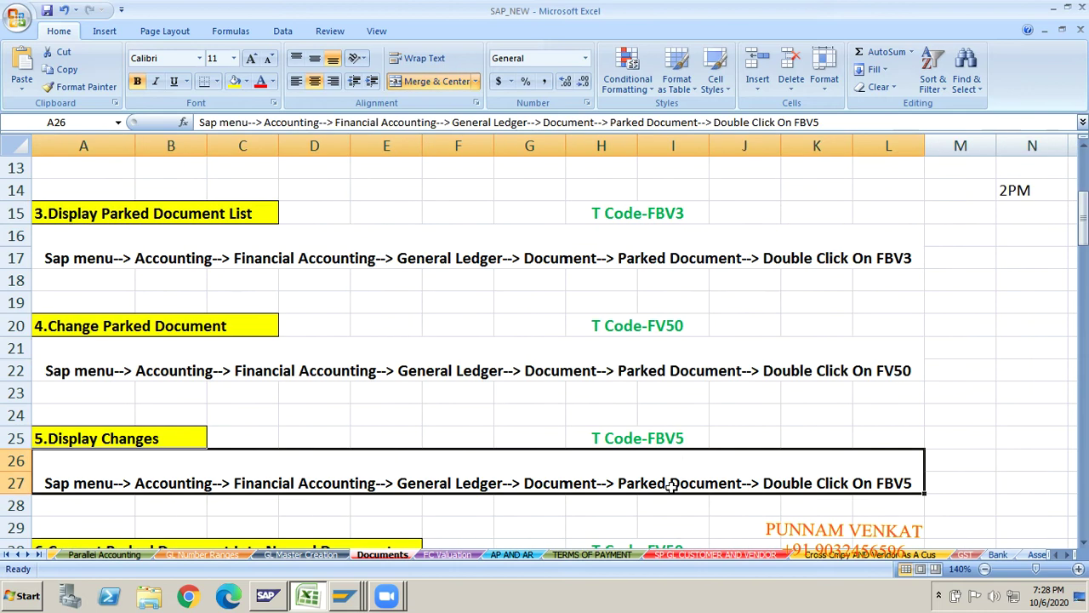
key("Up")
key("Down")
key("Down")
key("Down")
key("Down")
key("Down")
key("Down")
key("Down")
key("Down")
key("Down")
key("Down")
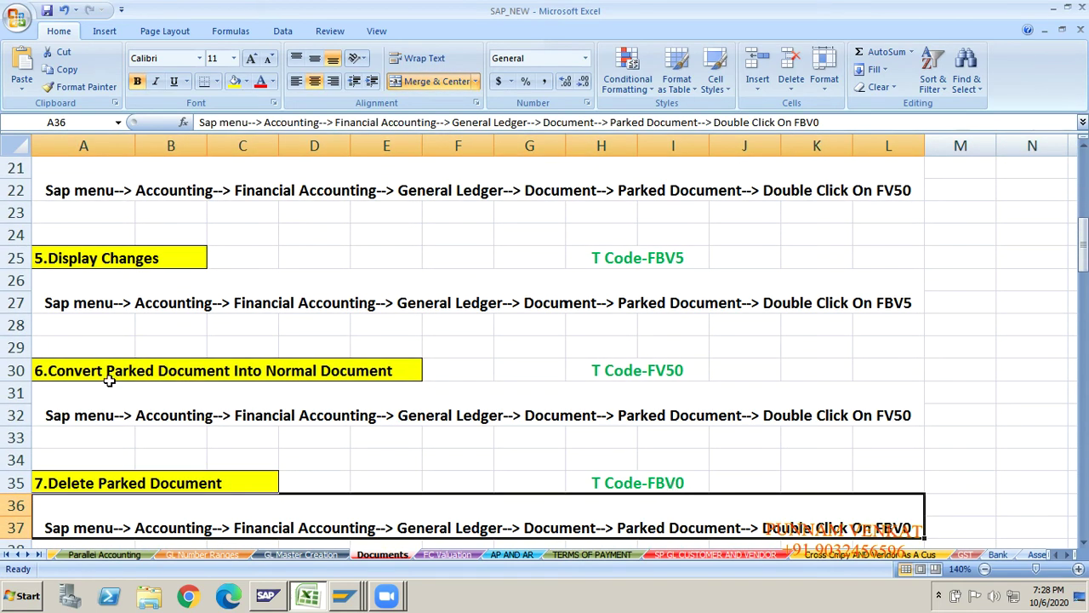
left_click(109, 382)
left_click(279, 398)
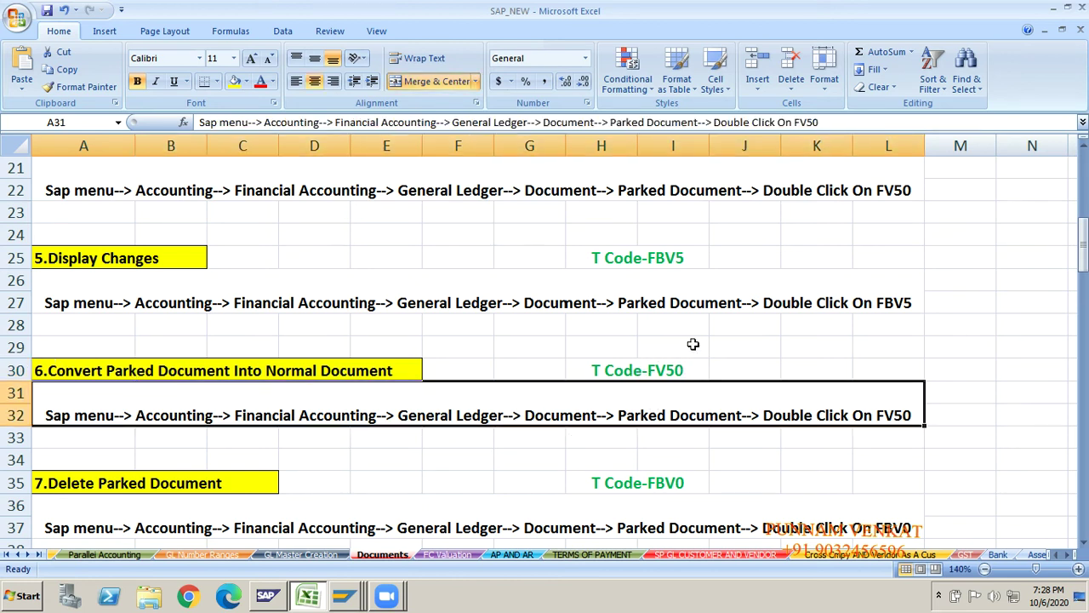
left_click(312, 376)
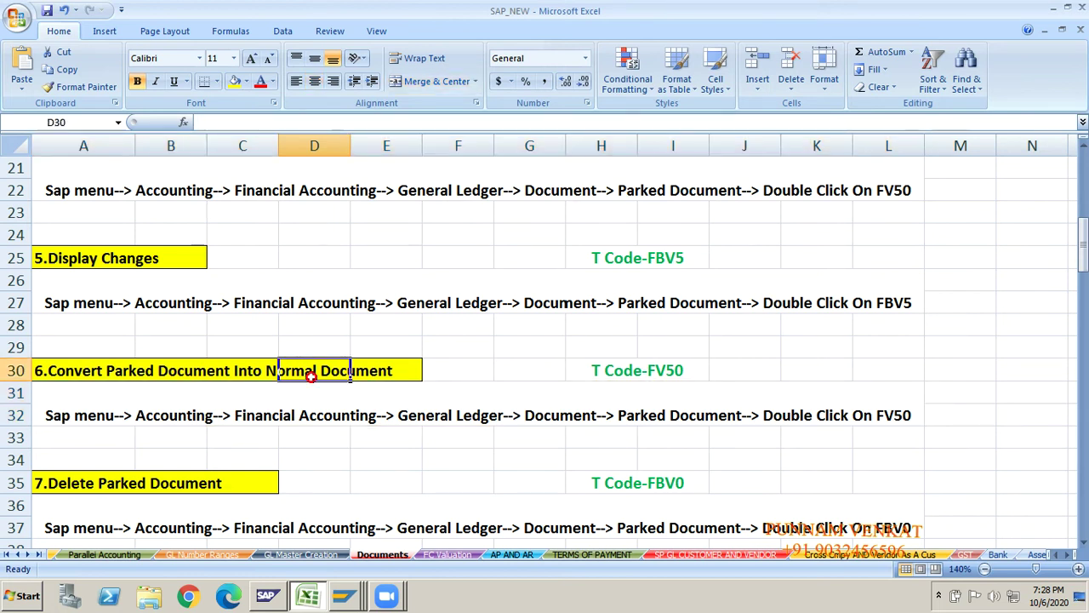
key("alt+Tab")
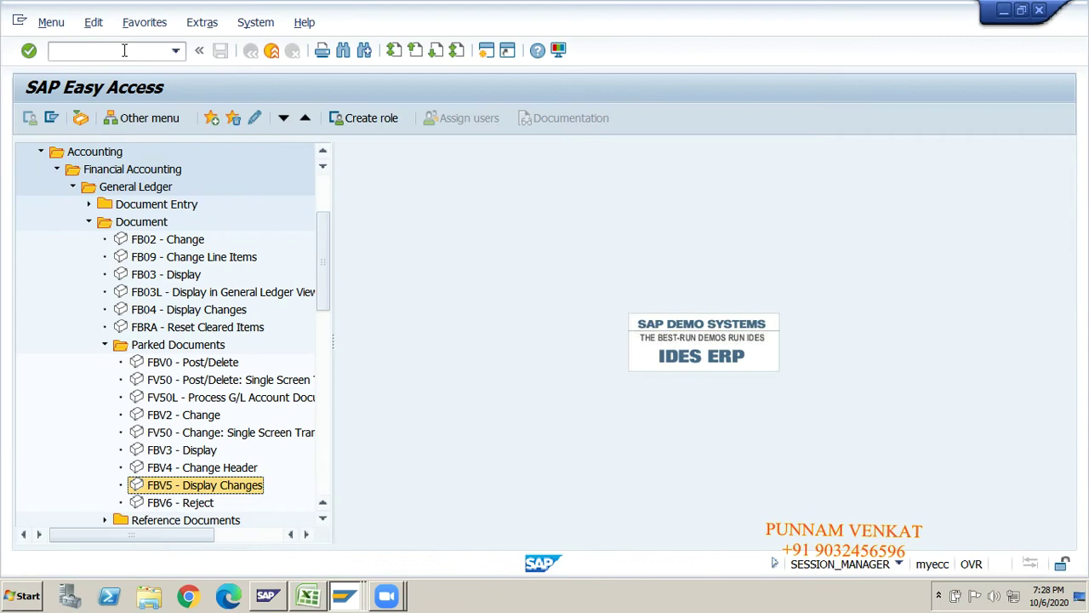
- Start transaction FV50 from the command field via /n
left_click(123, 51)
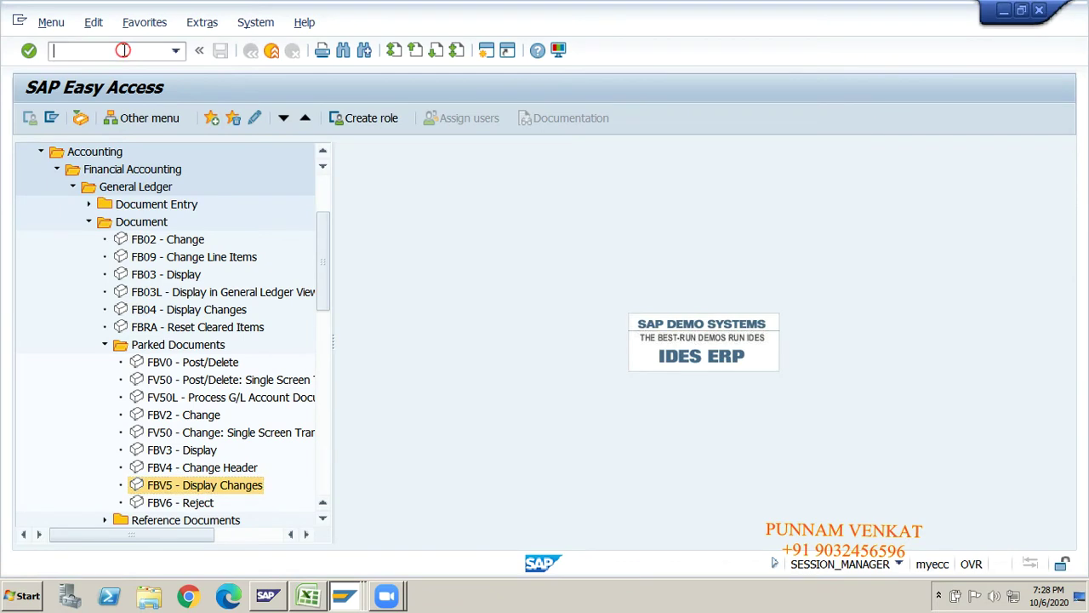
type("/n")
key("Return")
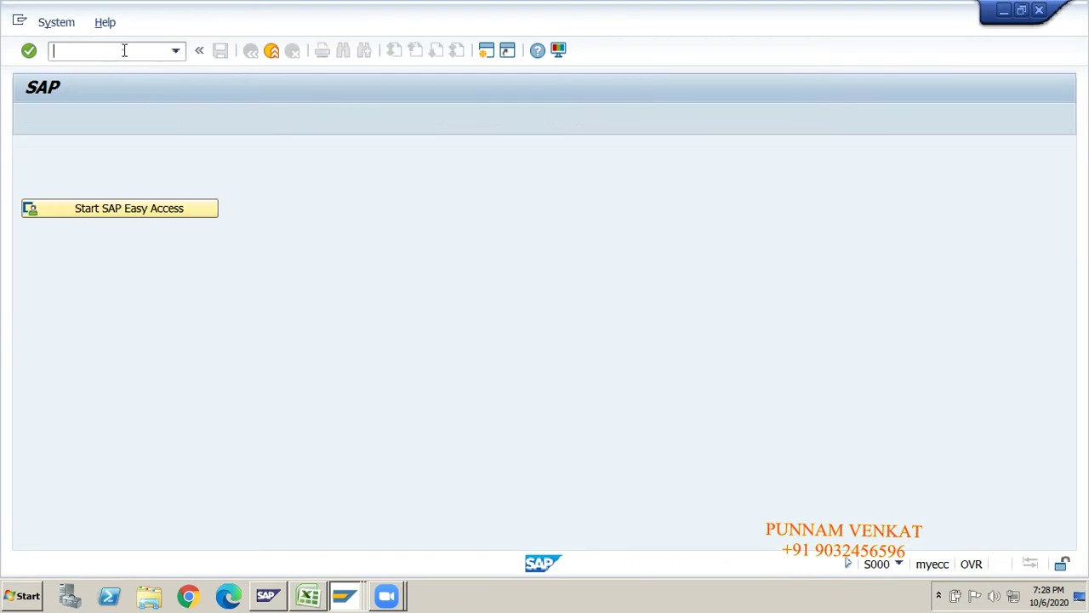
type("fv50")
key("Return")
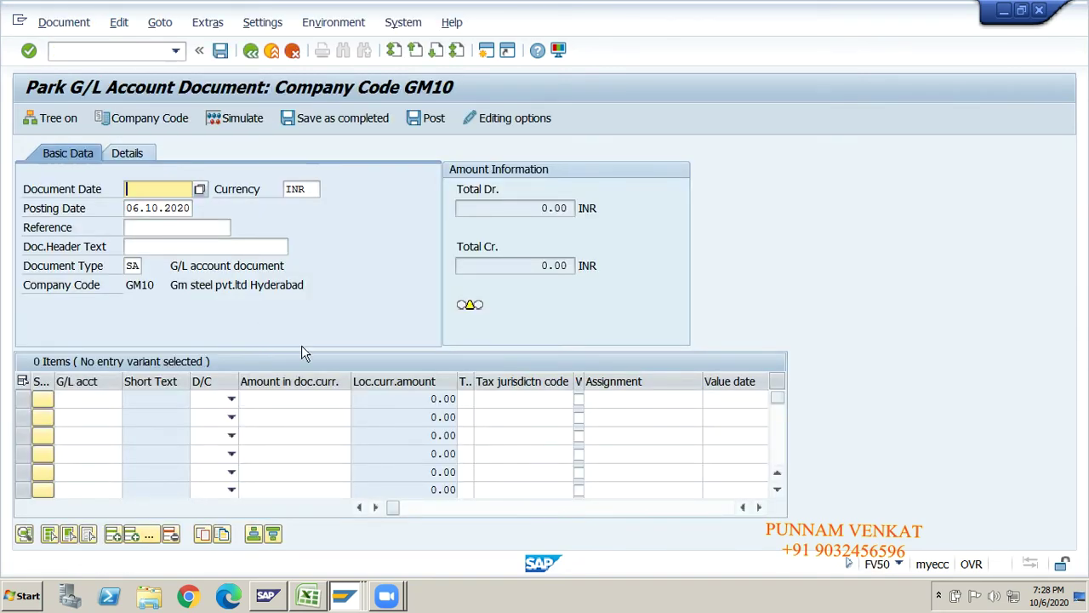
left_click(92, 398)
left_click(93, 417)
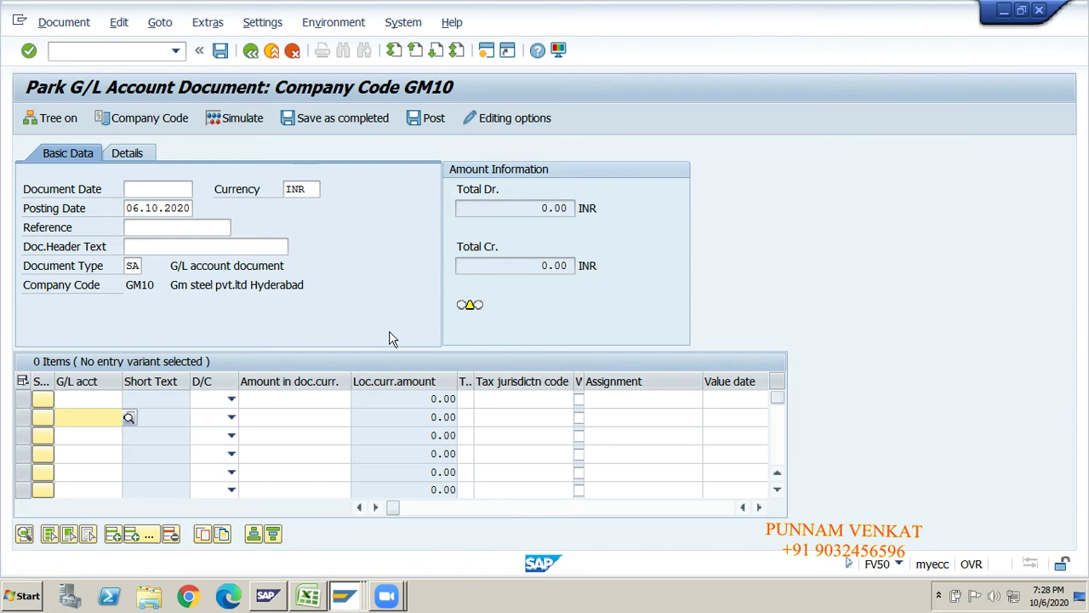
left_click(57, 23)
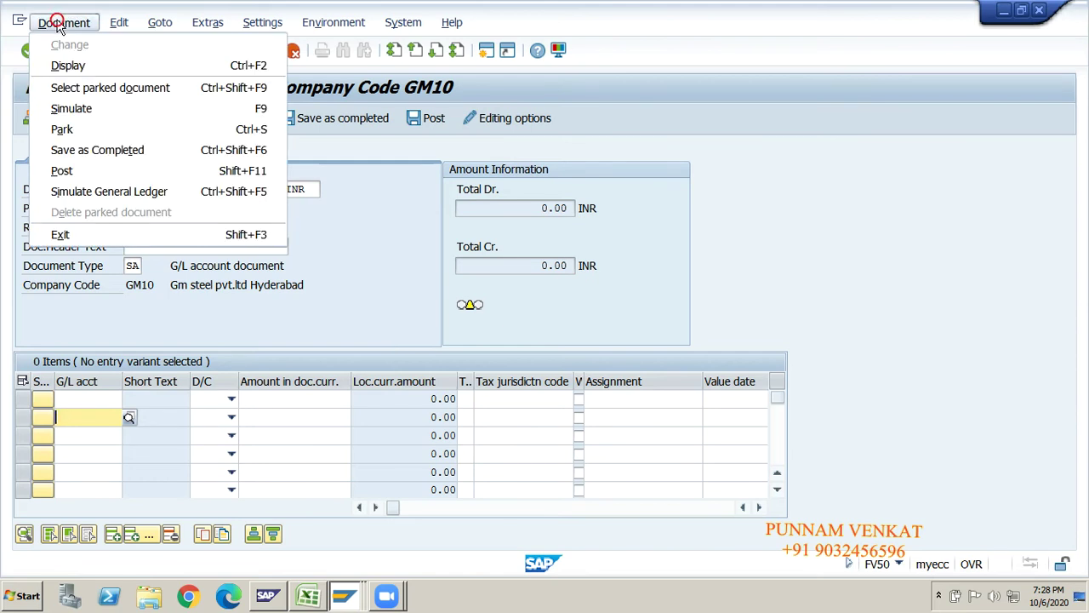
left_click(85, 94)
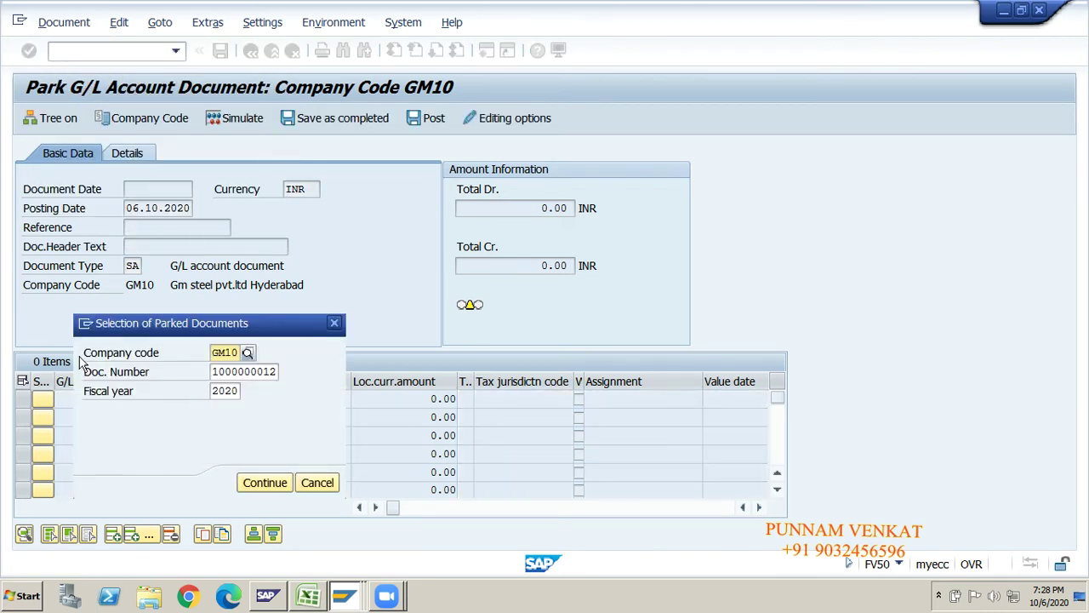
left_click(216, 356)
left_click(244, 371)
left_click(227, 390)
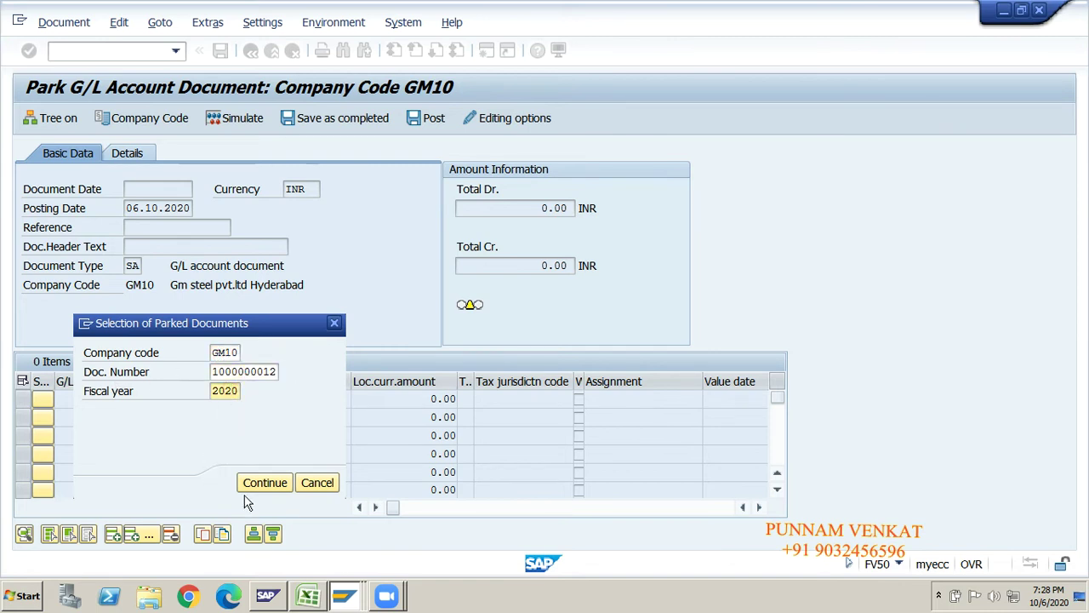
left_click(264, 487)
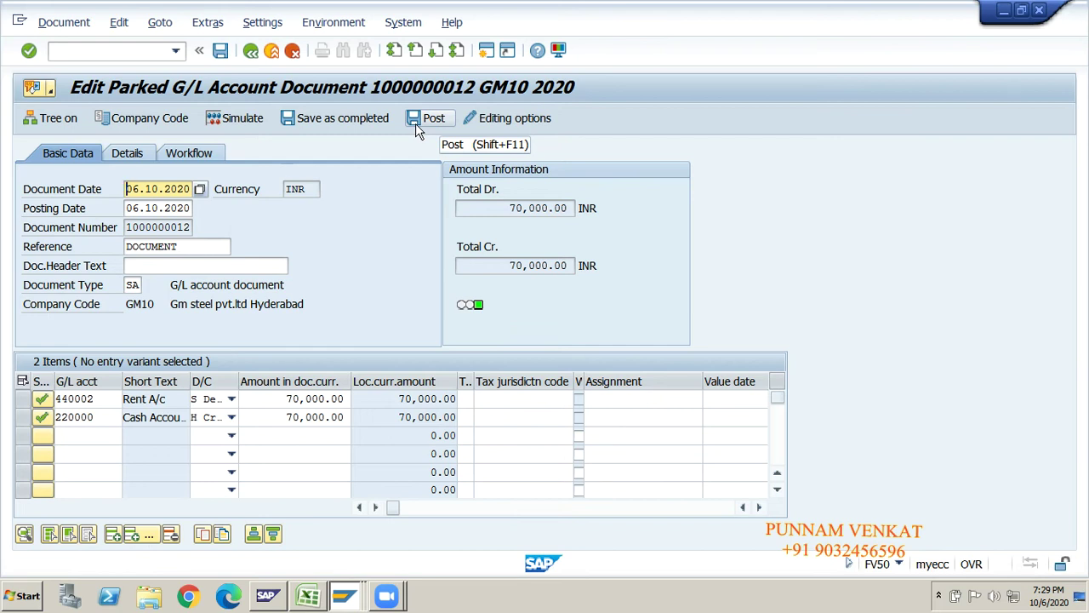
left_click(415, 124)
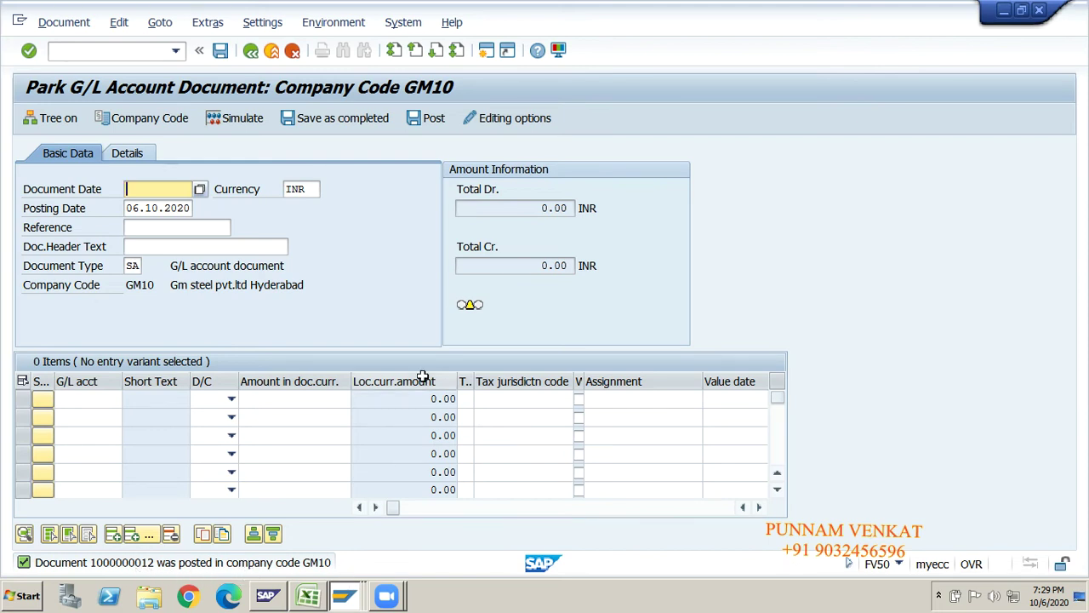
key("alt+Tab")
- Select the FBV3 Display Parked Document List notes, then switch back to SAP
left_click(119, 501)
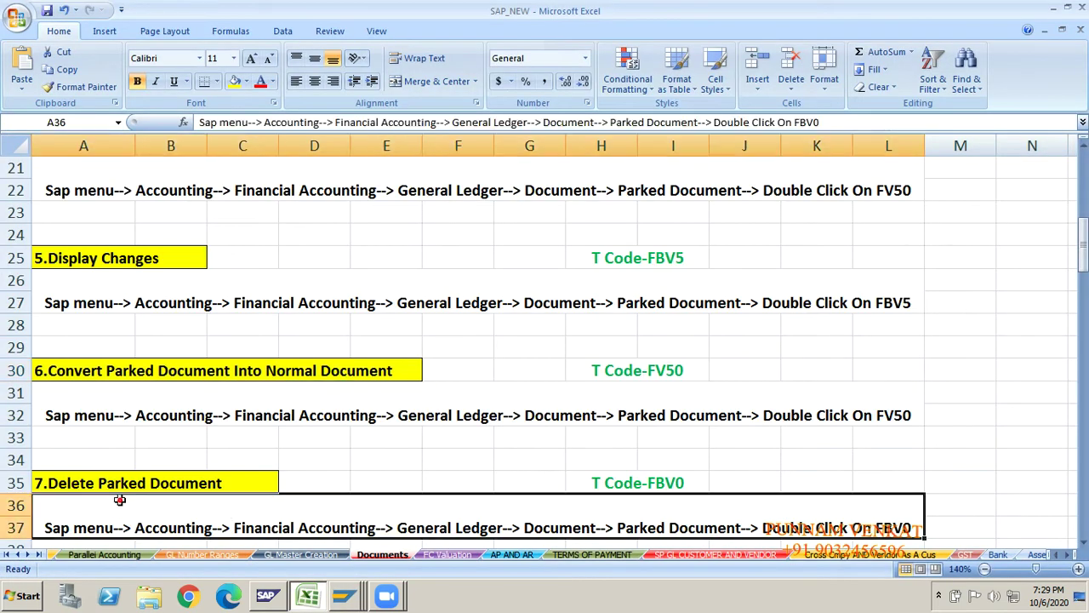
key("Up")
key("Up")
key("Up")
key("Up")
key("Up")
key("Up")
key("Up")
key("Up")
key("Up")
key("Up")
key("Up")
key("Up")
key("Up")
key("Up")
key("Up")
key("Up")
key("Up")
key("Up")
key("Up")
key("Up")
key("Up")
key("Up")
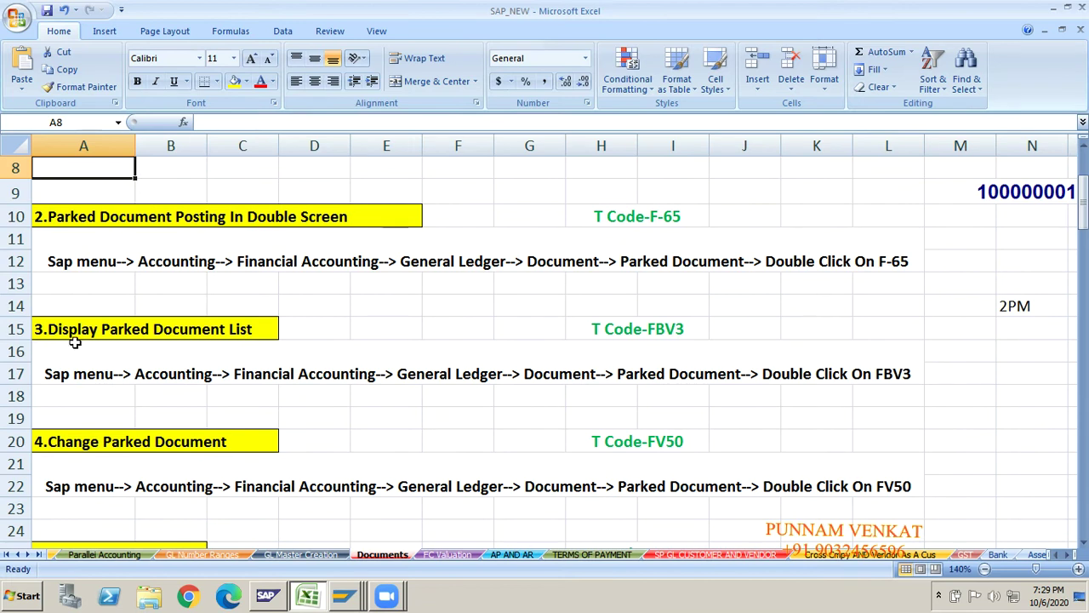
left_click(75, 345)
left_click(156, 329)
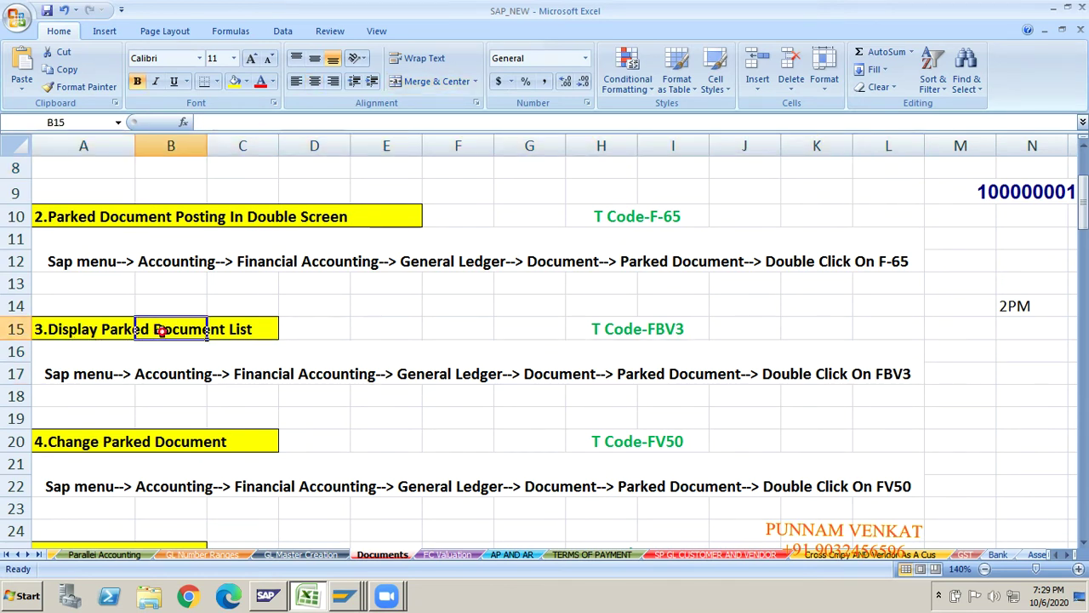
left_click(51, 327)
key("Right")
key("shift+Right")
key("shift+Right")
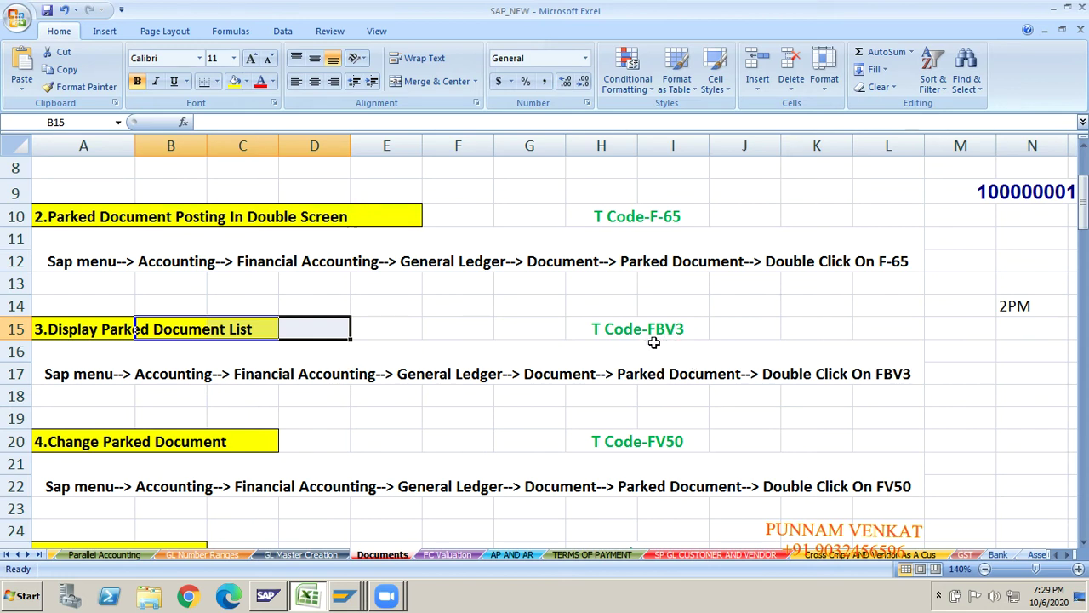
key("alt+Tab")
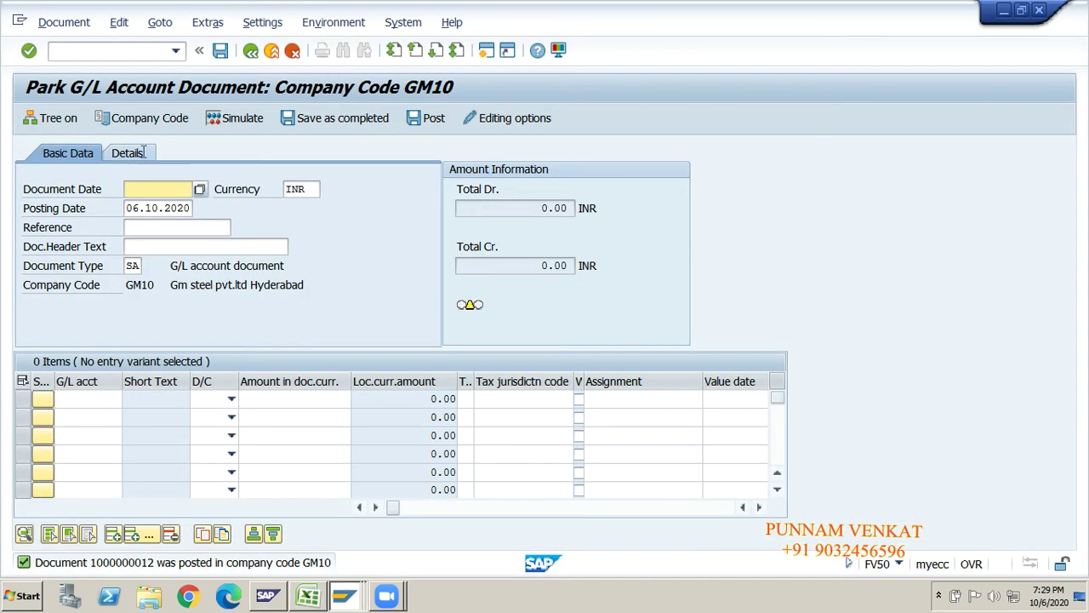
- Return to the start screen with /n and open FBV3 with the document number cleared
key("ctrl+slash")
type("/")
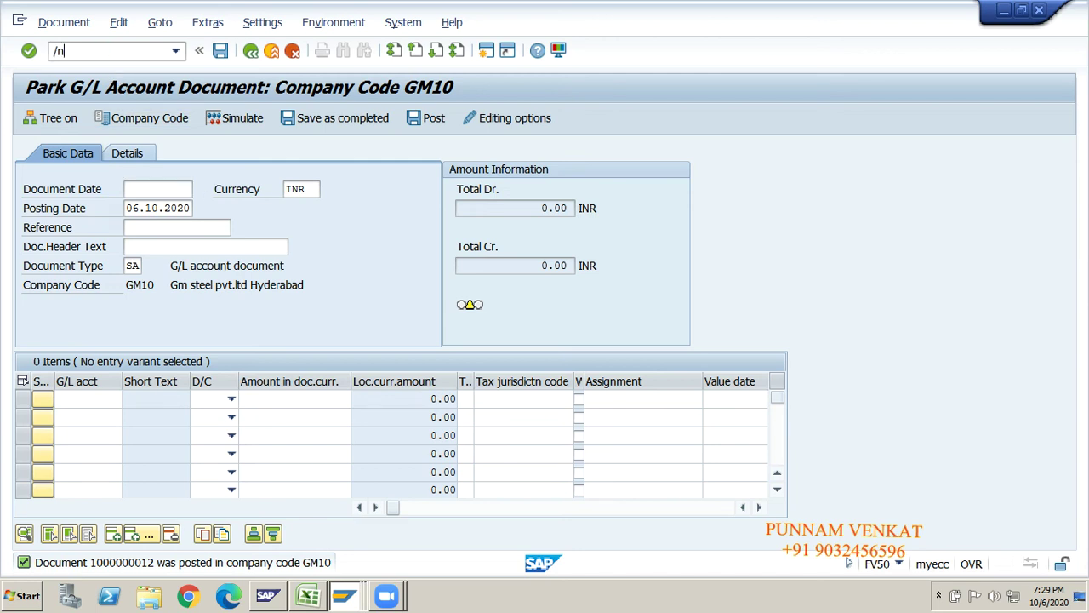
type("n")
key("Return")
type("fbv3")
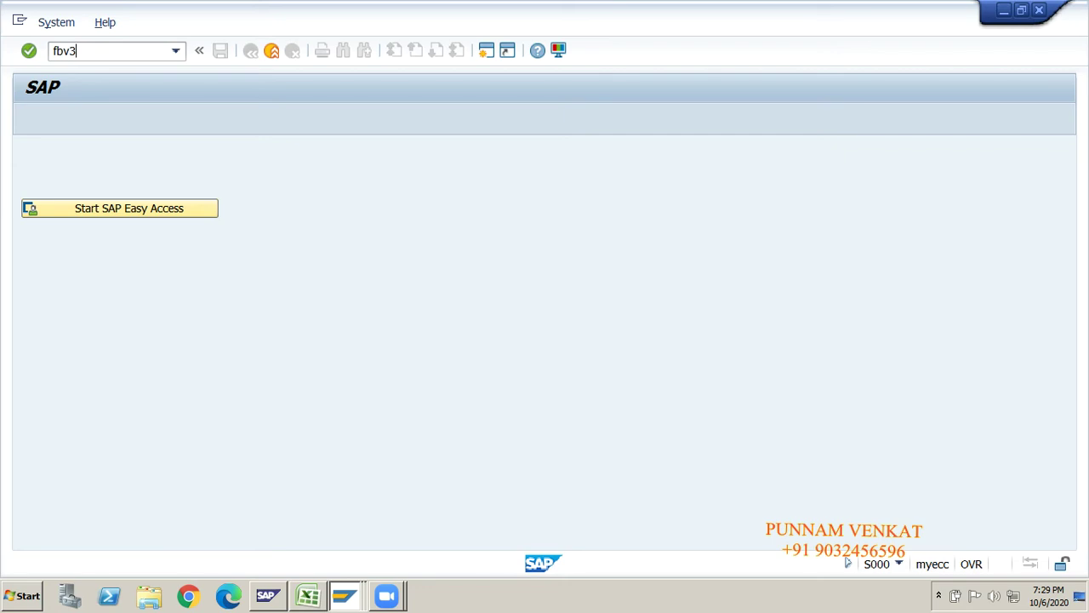
key("Return")
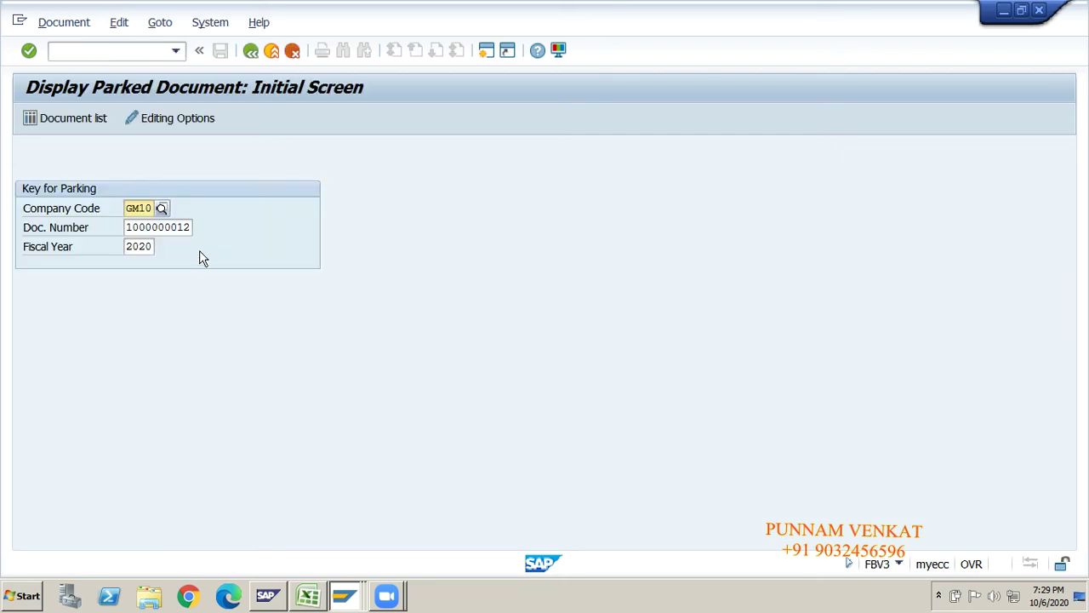
key("Tab")
key("shift+End")
key("Delete")
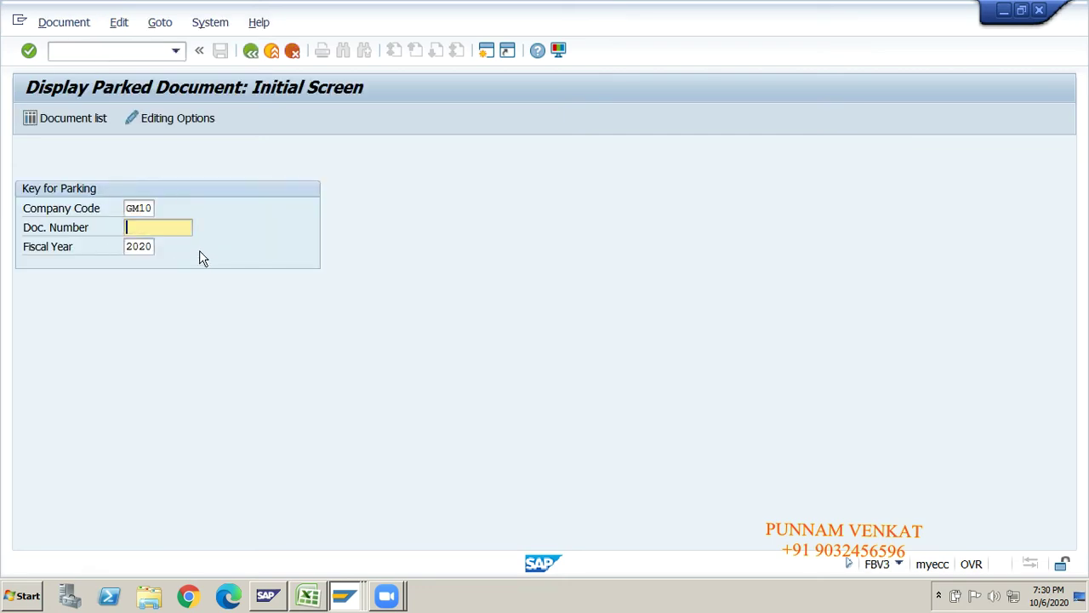
left_click(132, 209)
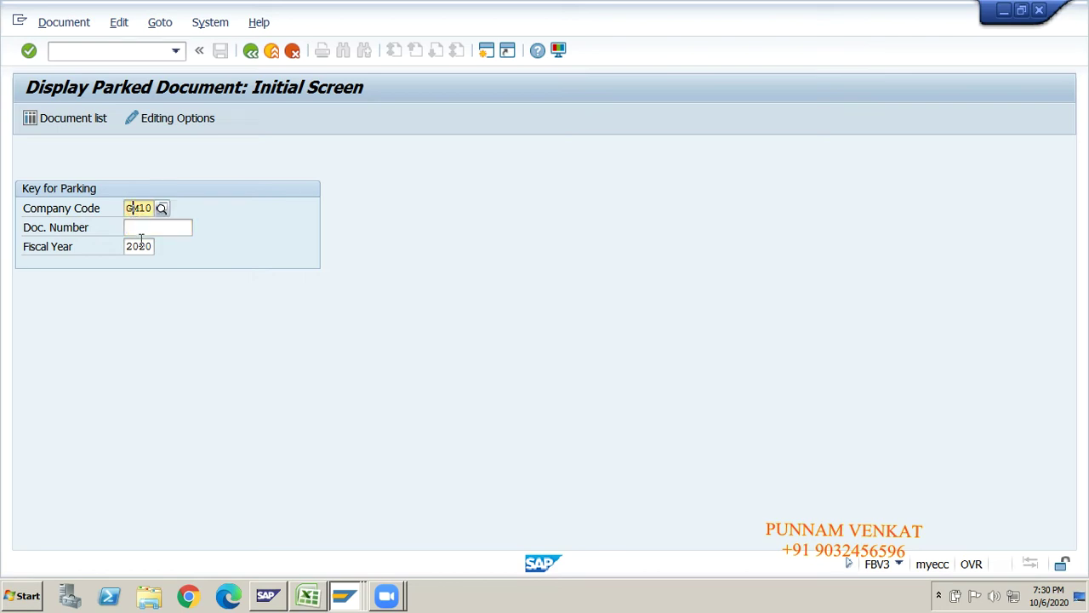
left_click(139, 246)
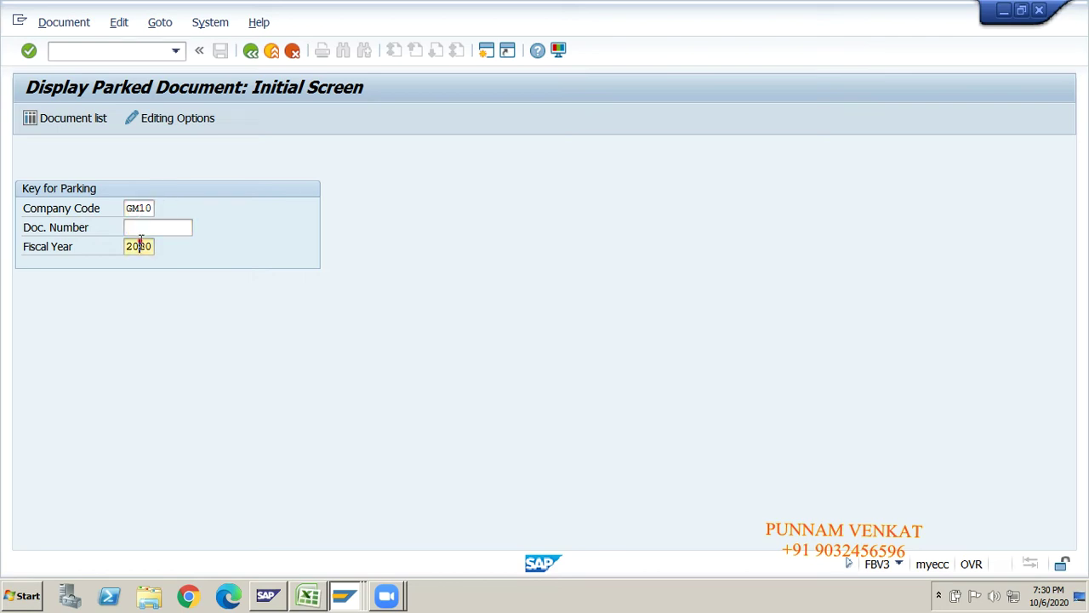
left_click(73, 124)
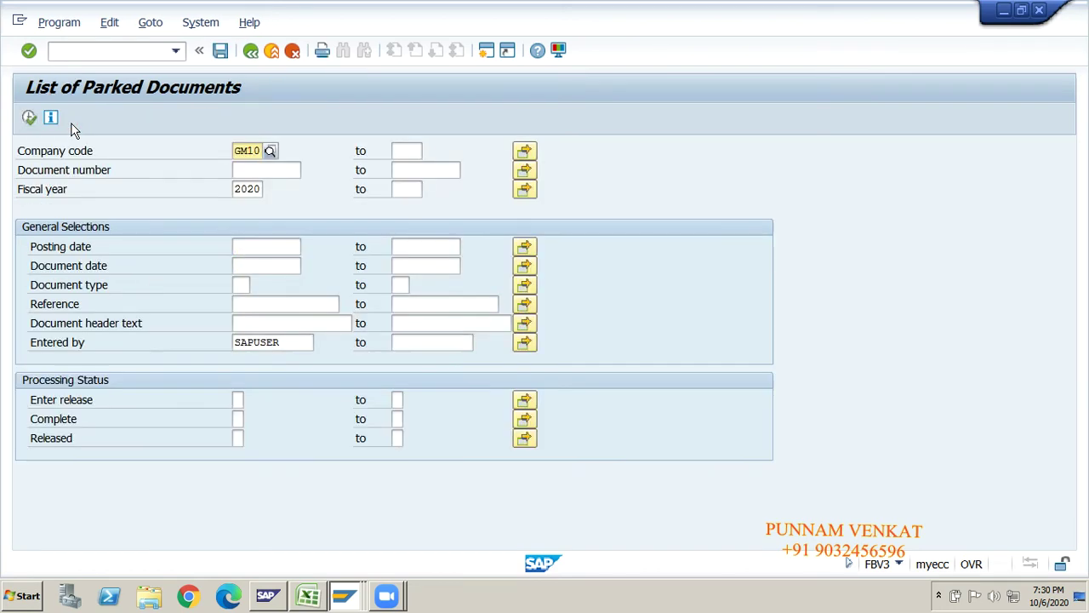
left_click(28, 119)
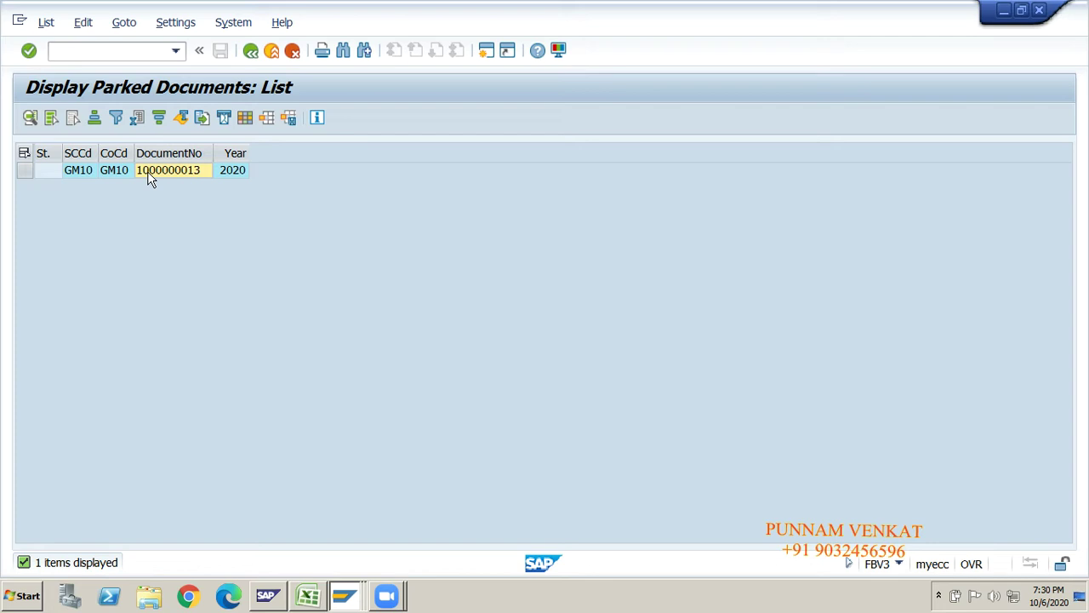
left_click(101, 49)
key("Return")
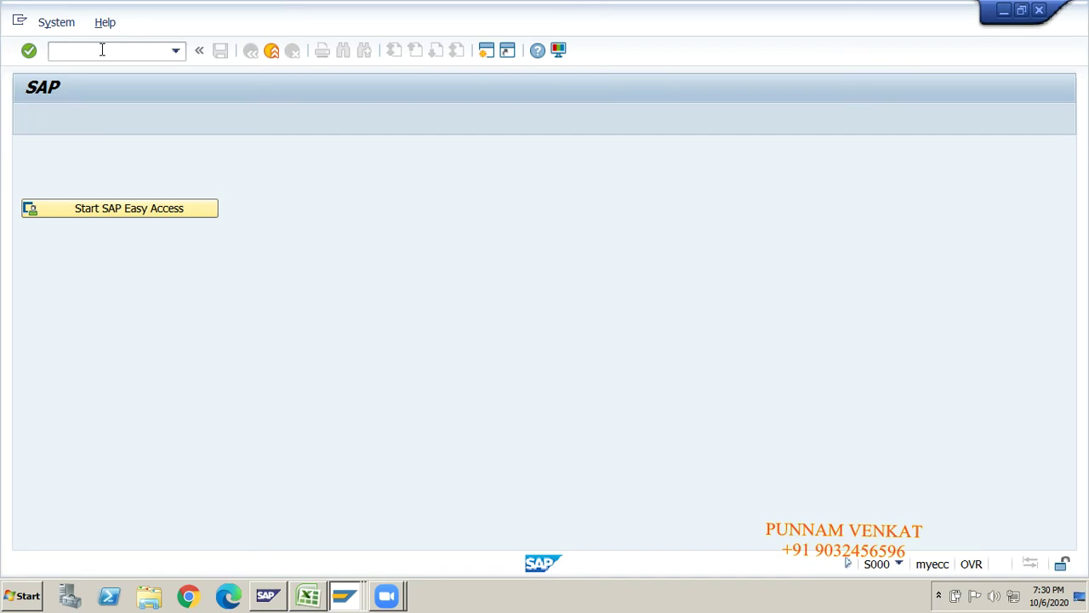
- Open FB03 for company code GM10 and fiscal year 2020 with the document number cleared
type("FB03")
key("Return")
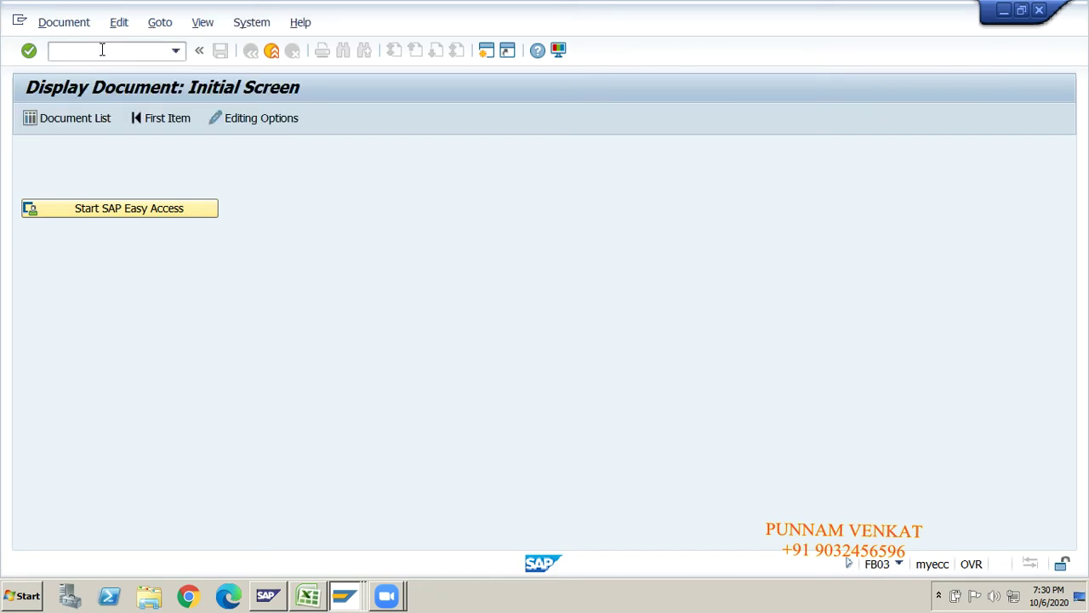
key("shift+End")
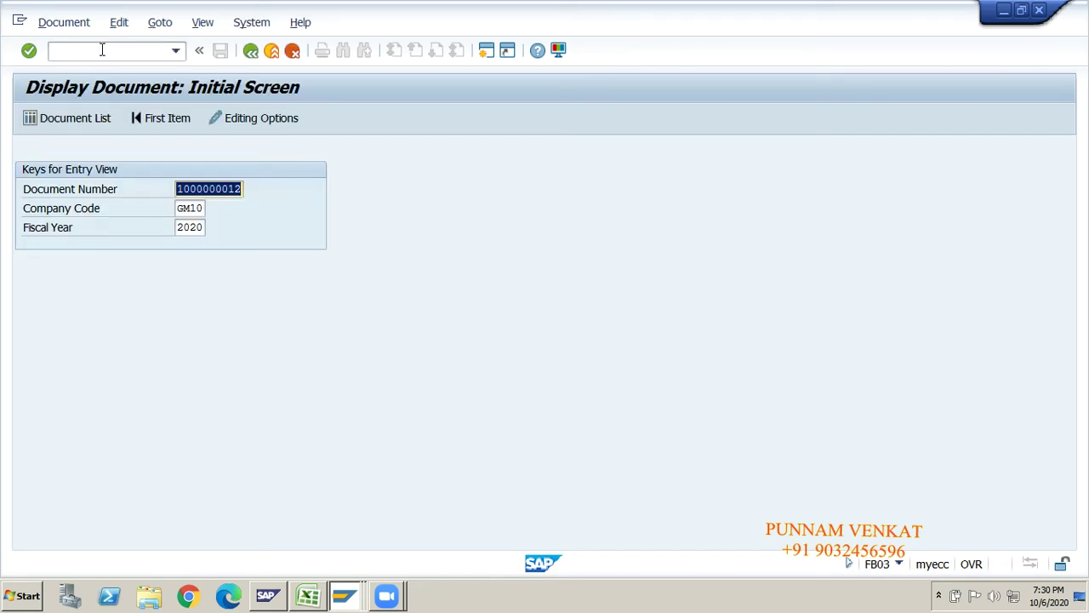
key("Delete")
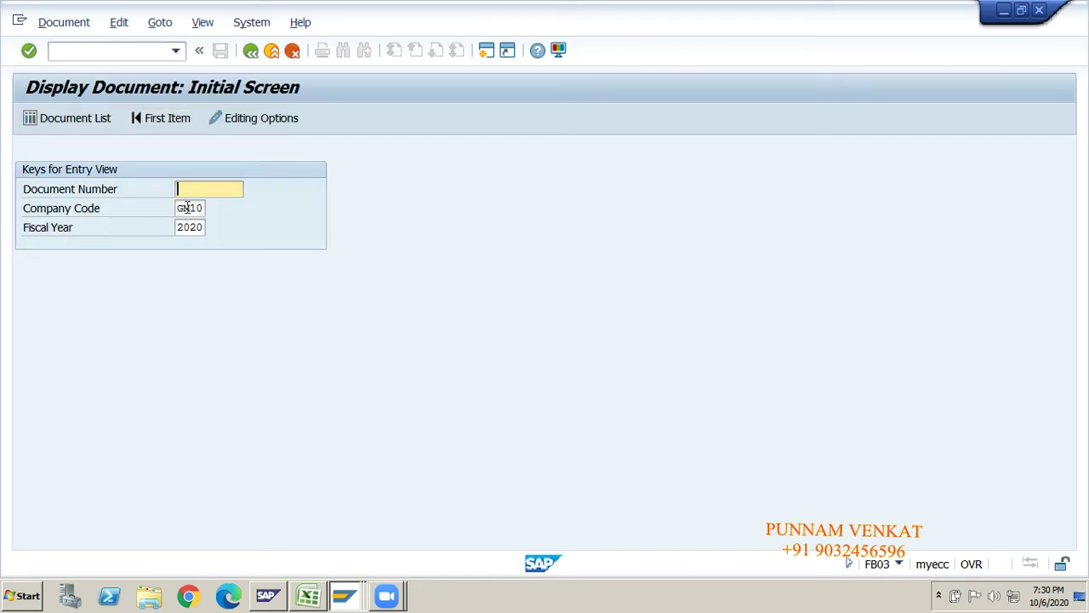
left_click(187, 208)
left_click(192, 228)
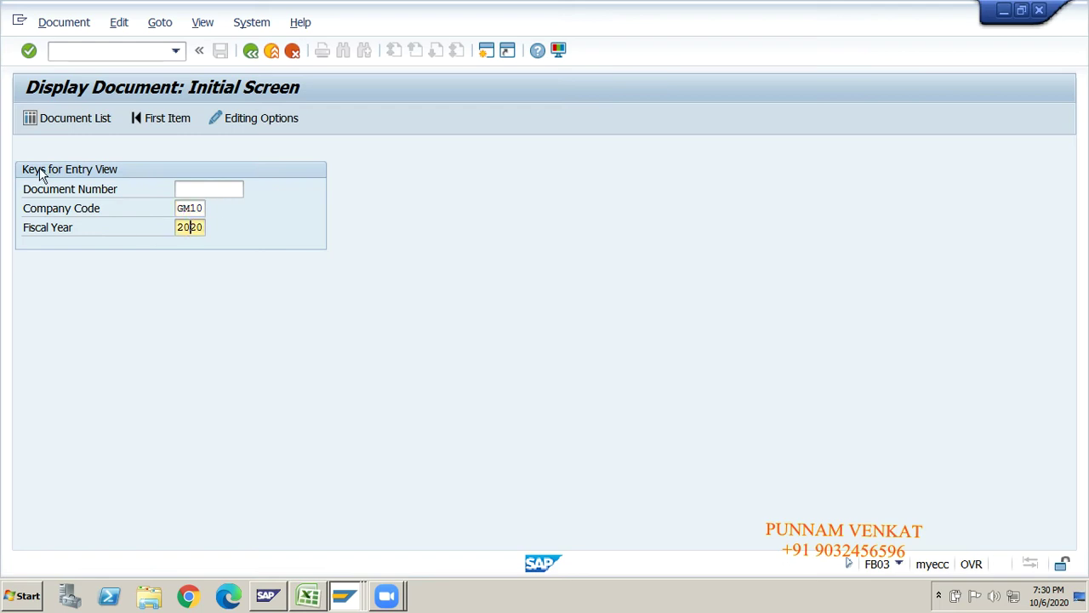
left_click(75, 122)
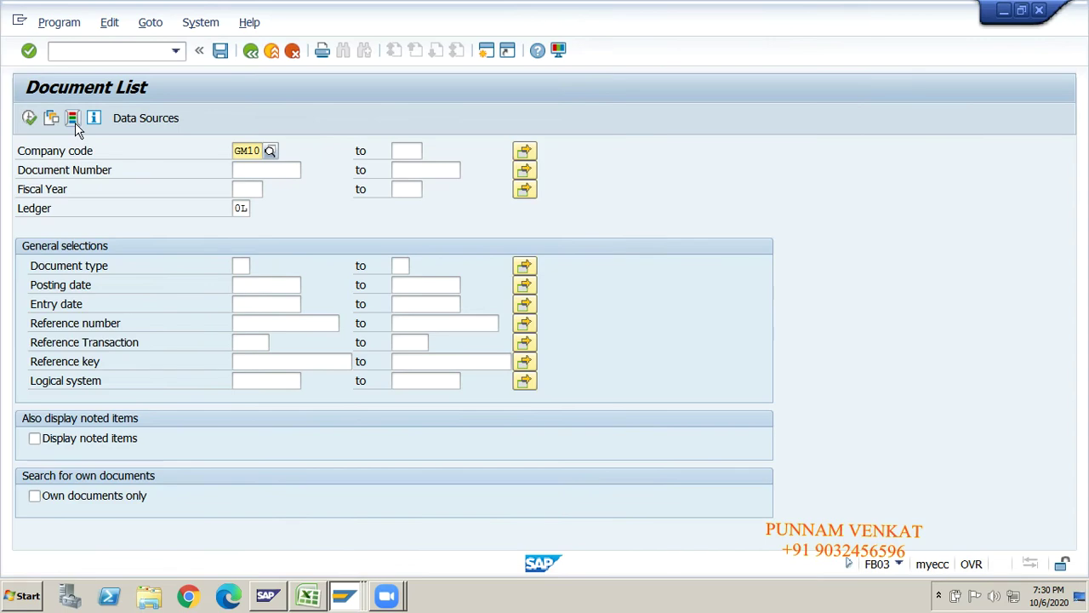
left_click(29, 121)
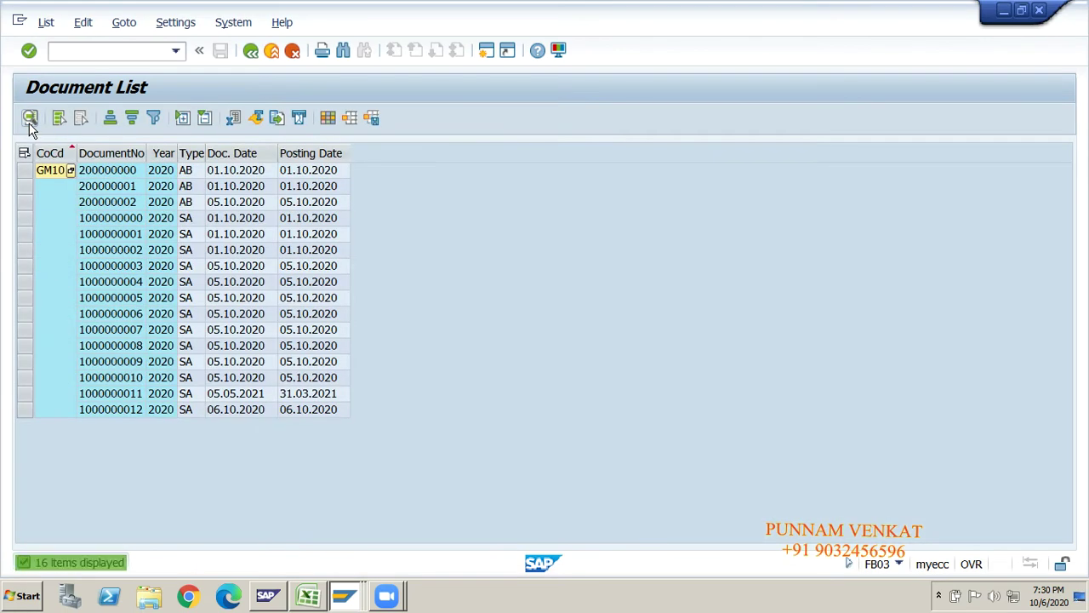
left_click(134, 397)
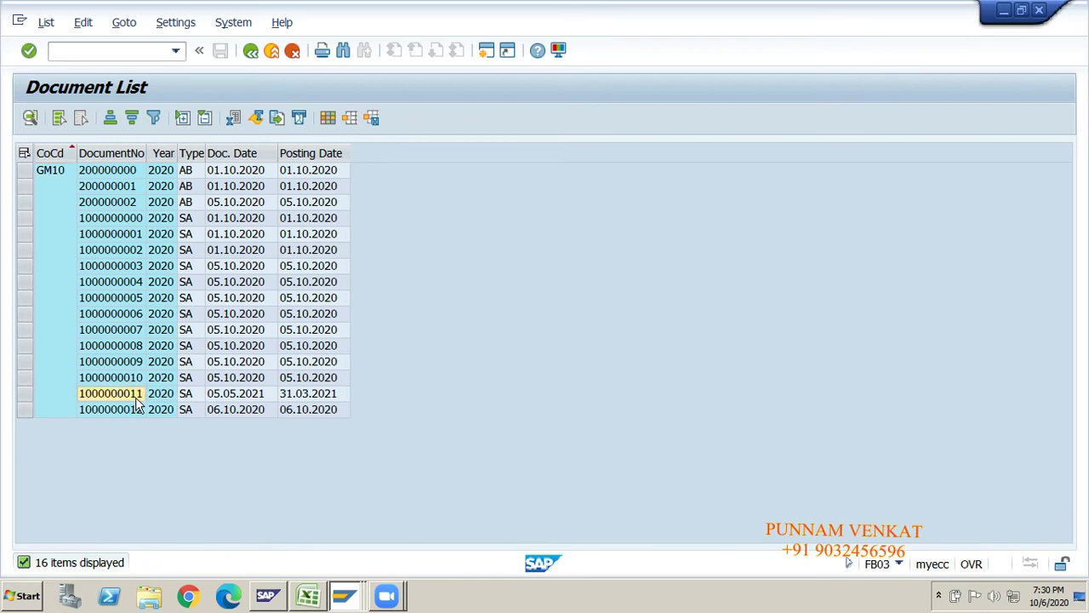
left_click(132, 414)
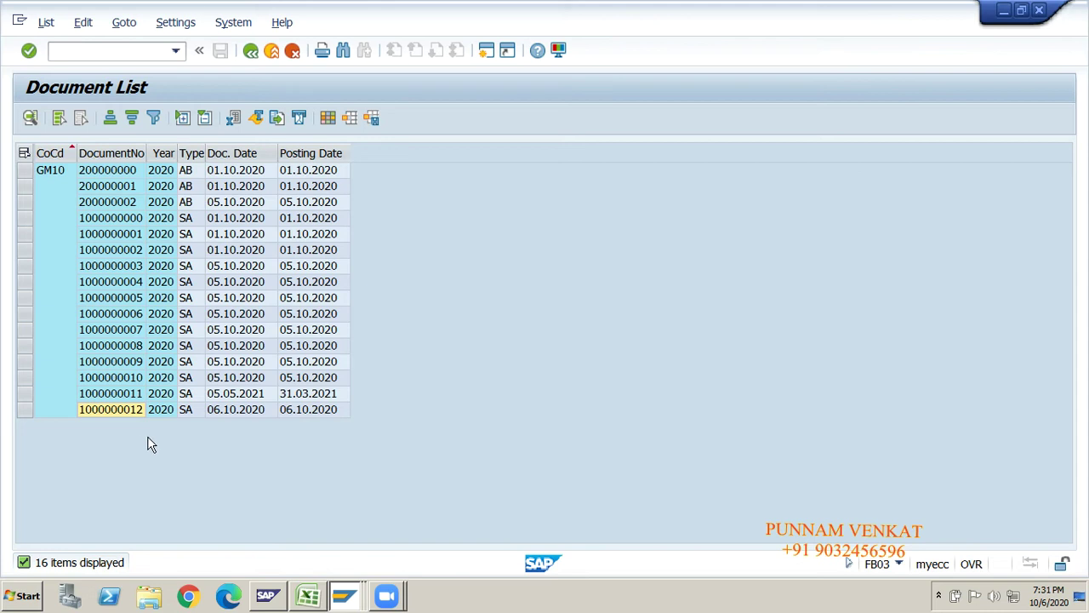
double_click(125, 412)
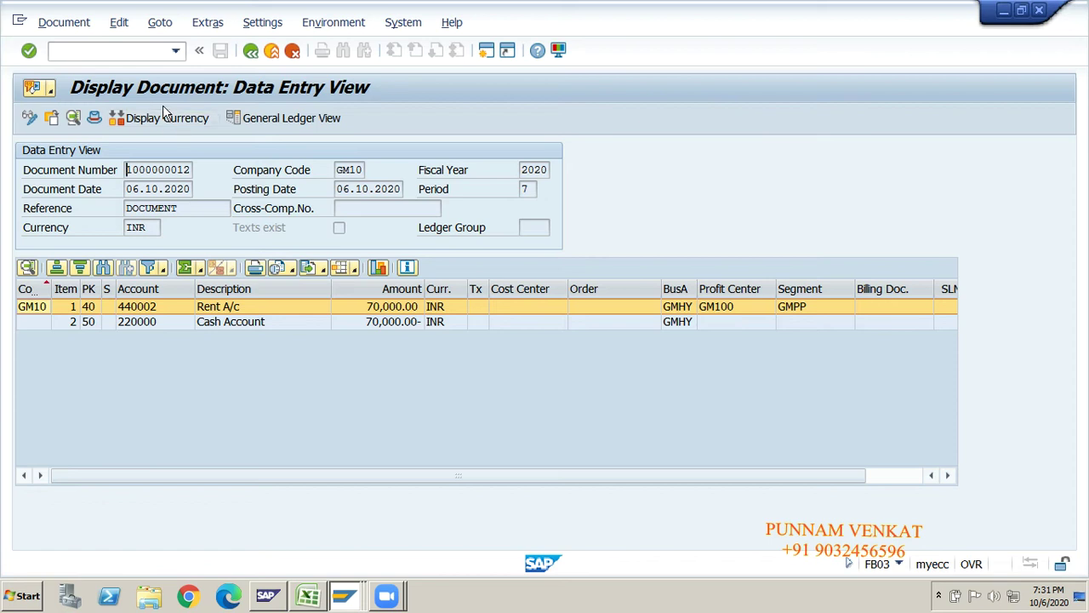
left_click(266, 124)
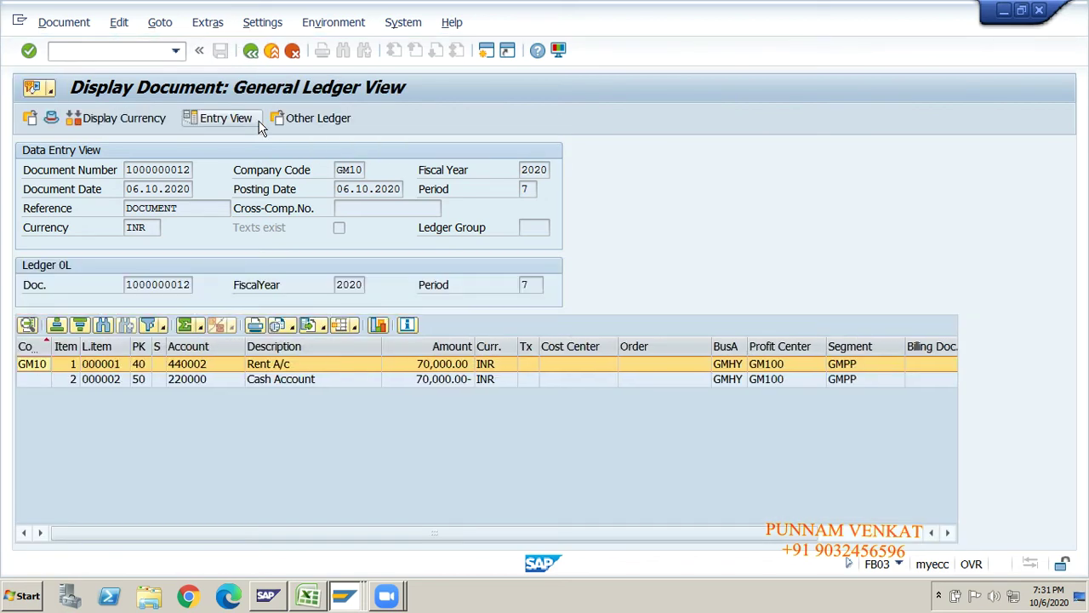
left_click(251, 51)
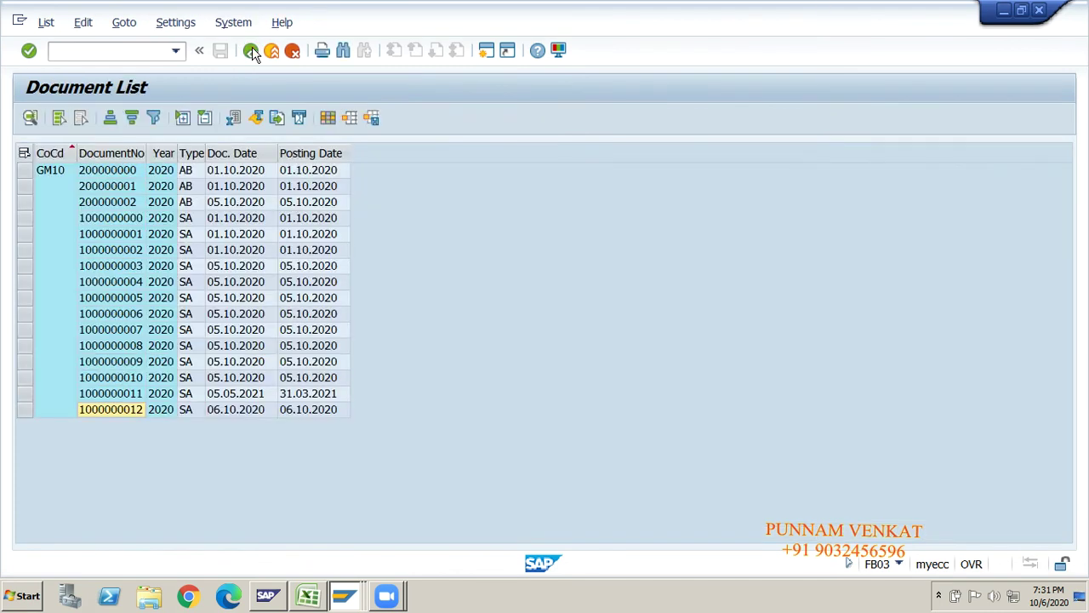
left_click(251, 51)
left_click(251, 52)
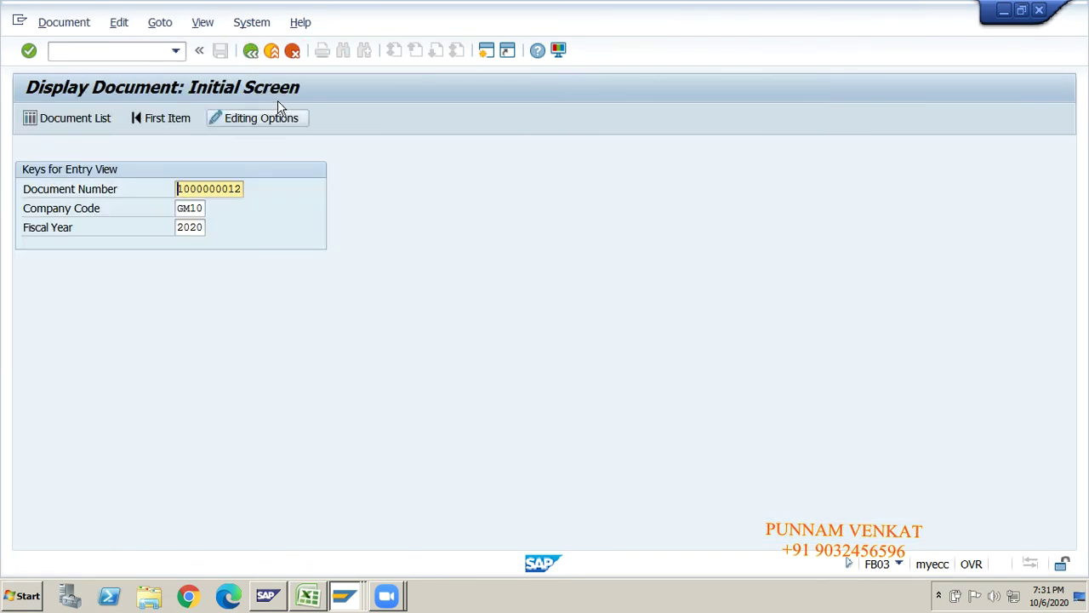
left_click(251, 52)
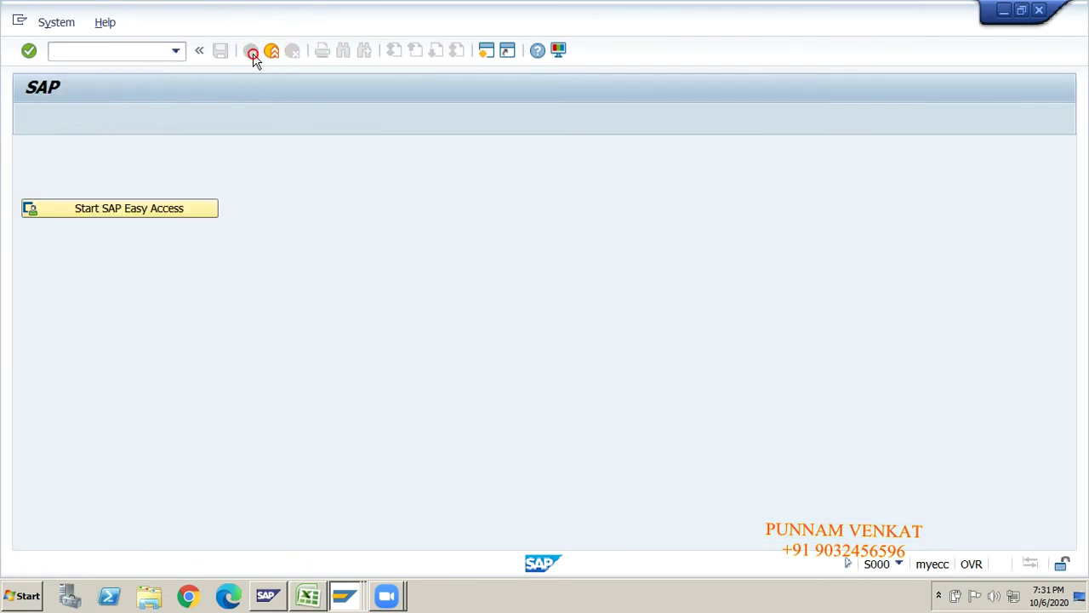
left_click(179, 207)
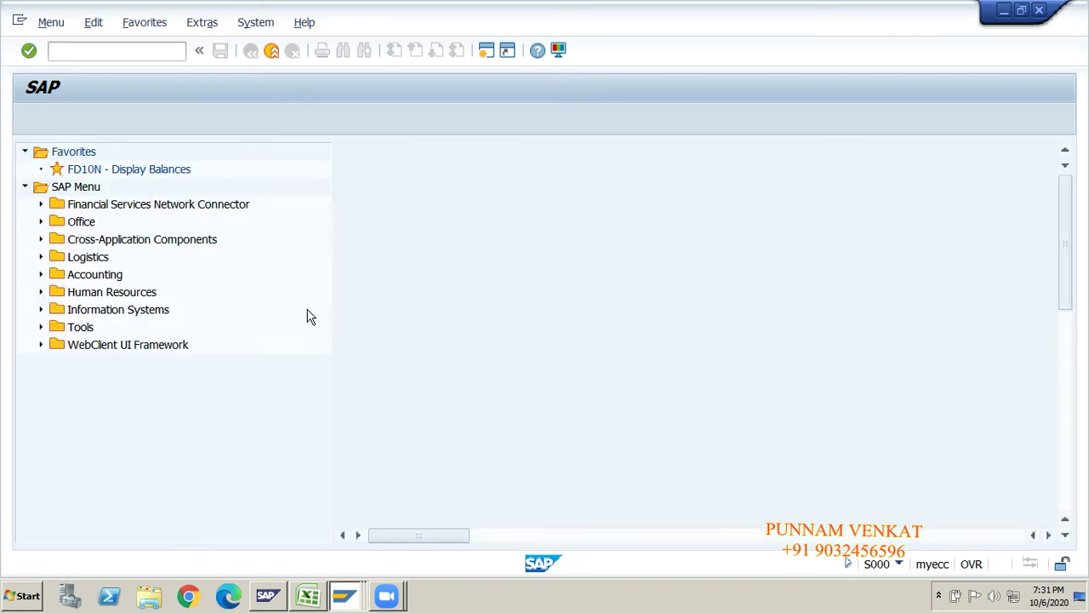
key("alt+Tab")
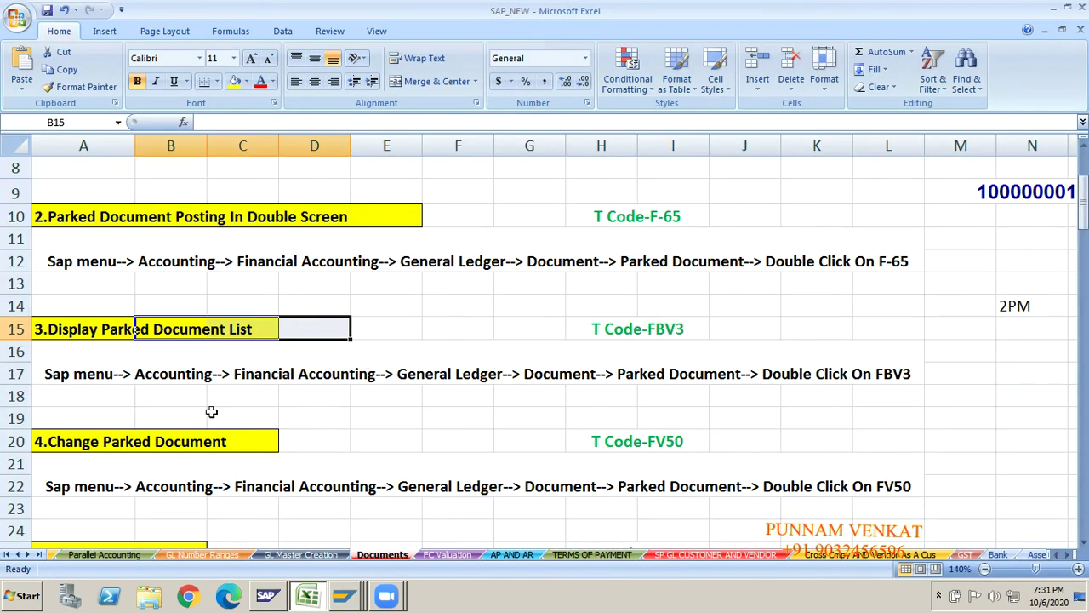
left_click(212, 413)
key("Down")
key("Down")
key("Down")
key("Down")
key("Down")
key("Down")
key("Down")
key("Down")
key("Down")
key("Down")
key("Down")
key("Down")
key("Down")
key("Down")
key("Down")
key("Down")
key("Down")
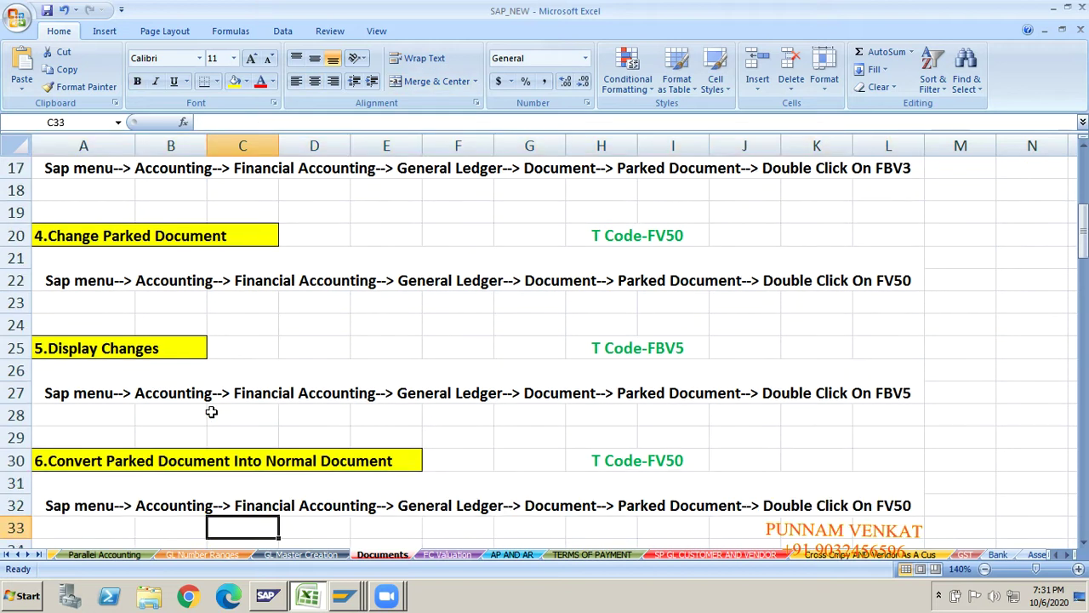
key("Down")
key("Down")
key("Down")
key("Down")
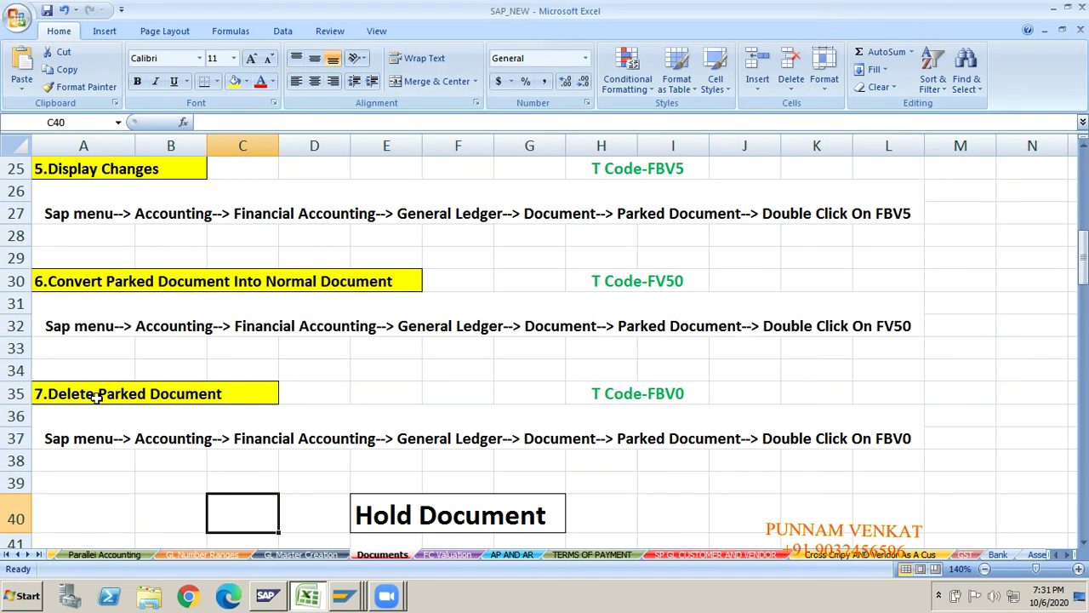
left_click(96, 396)
key("shift+Right")
key("shift+Right")
key("shift+Right")
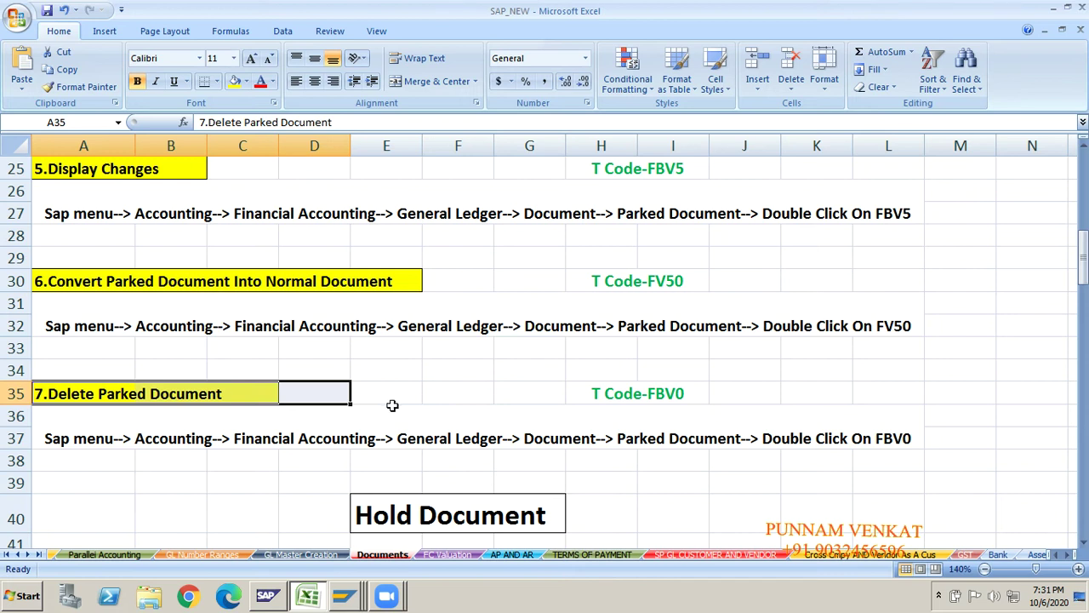
left_click(660, 408)
key("Up")
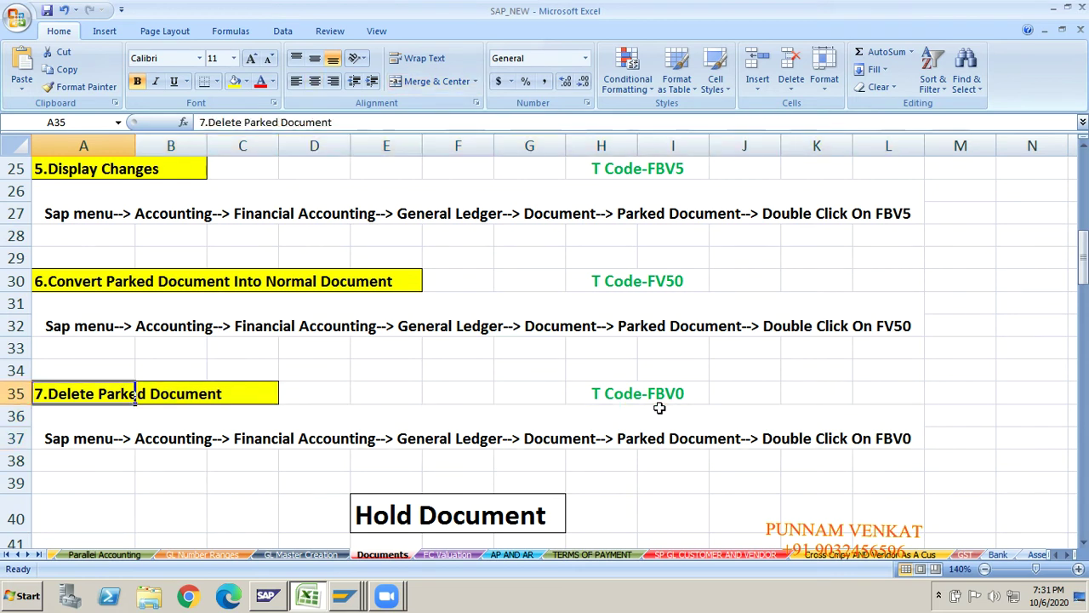
key("Right")
key("Right")
key("Right")
key("Right")
key("Right")
key("Right")
key("Right")
key("Right")
key("Right")
key("Right")
key("Right")
key("Right")
key("Right")
key("Right")
key("Right")
key("Right")
key("Up")
key("Up")
key("Up")
key("Up")
key("Up")
key("Up")
key("Up")
key("Up")
key("Up")
key("Up")
key("Up")
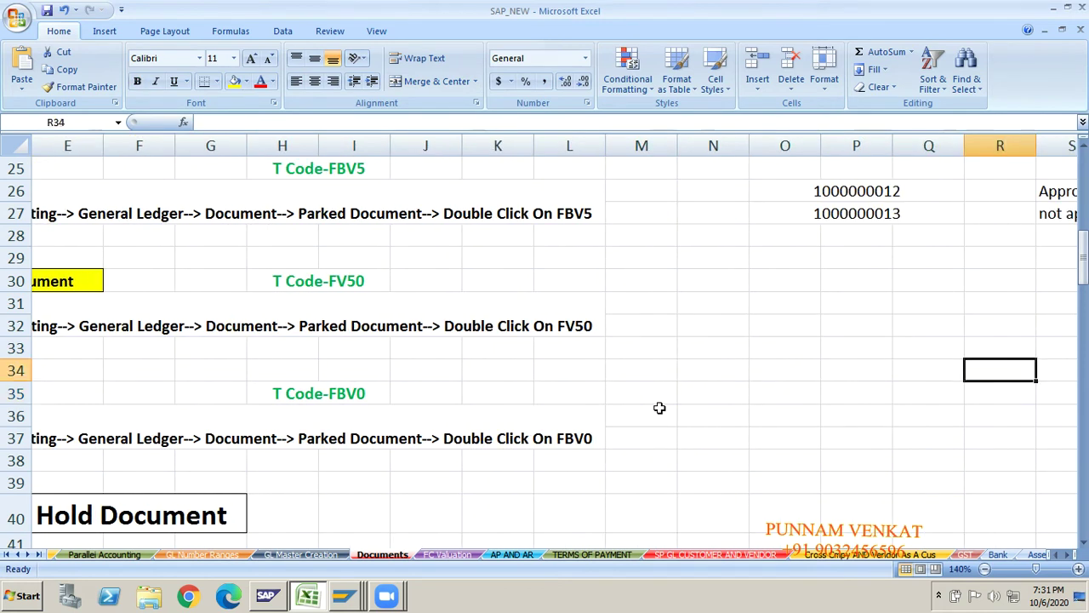
key("Right")
key("Right")
key("Right")
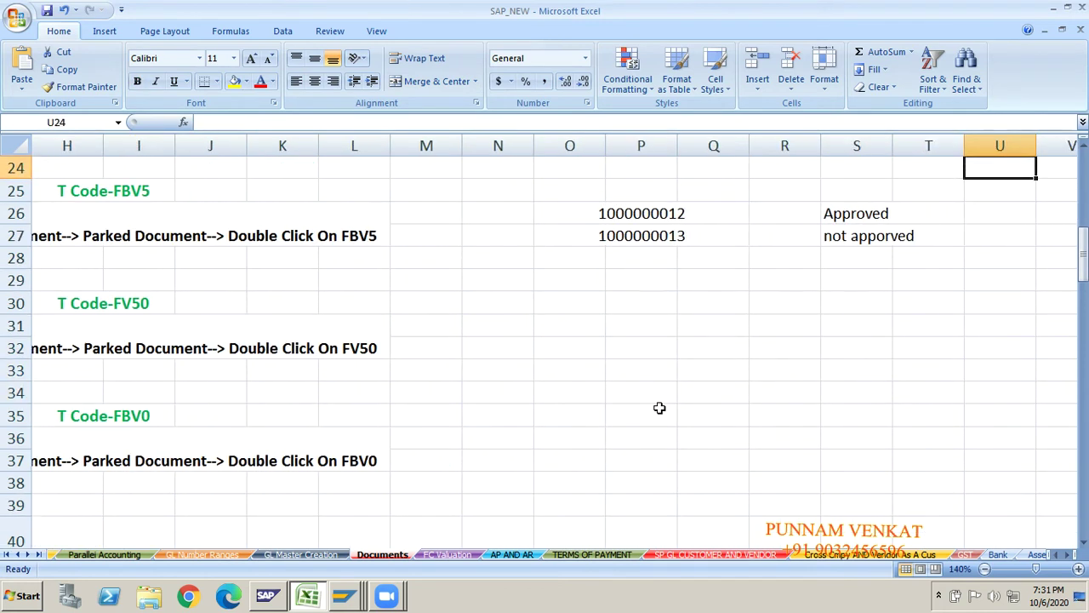
left_click(636, 215)
key("shift+Right")
key("shift+Right")
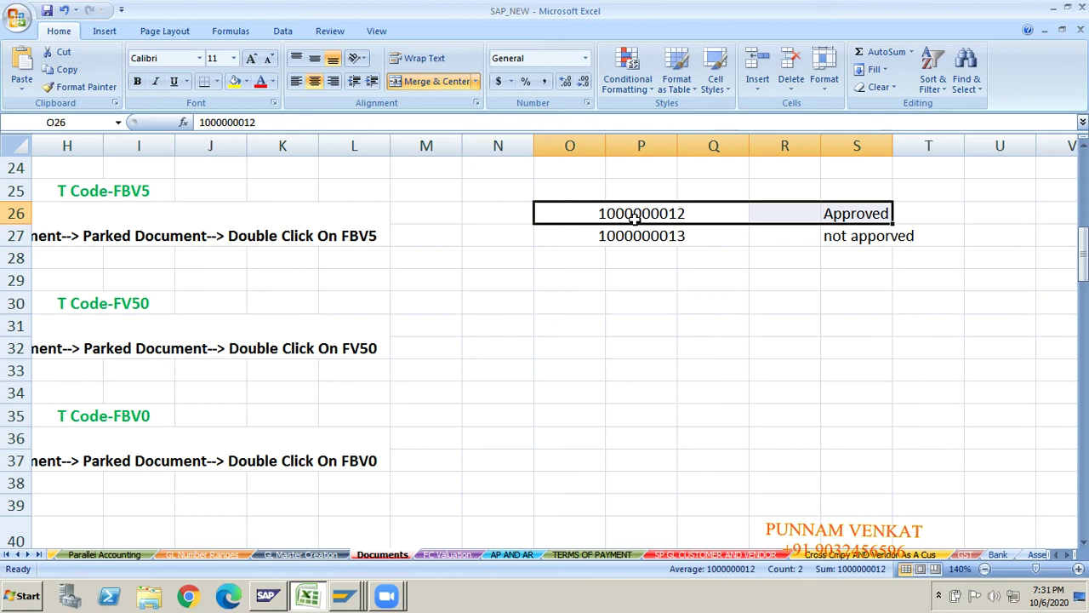
left_click(235, 82)
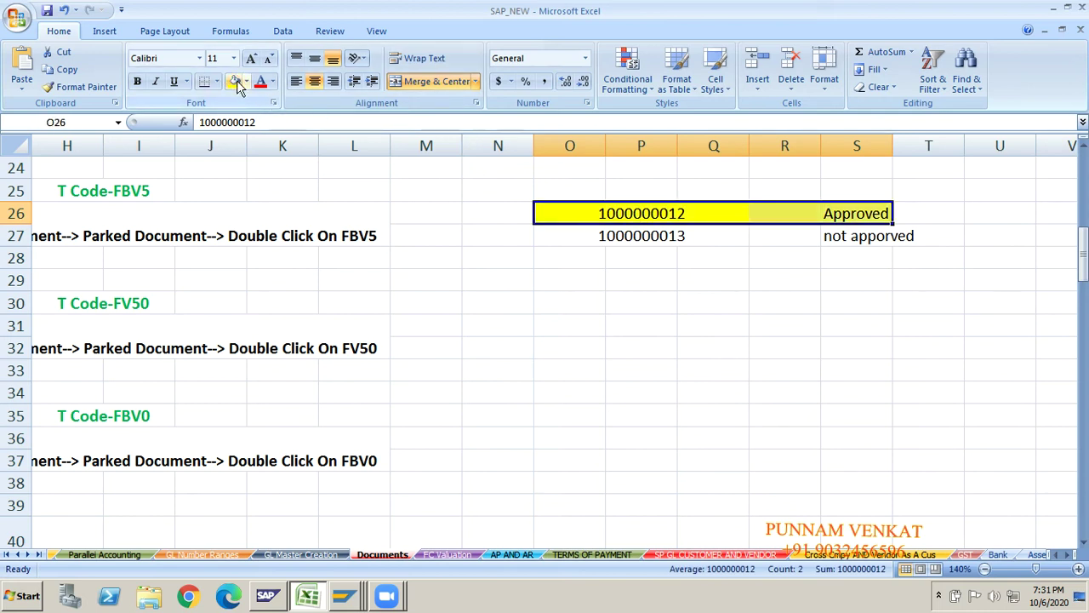
left_click(649, 239)
key("shift+Right")
key("shift+Right")
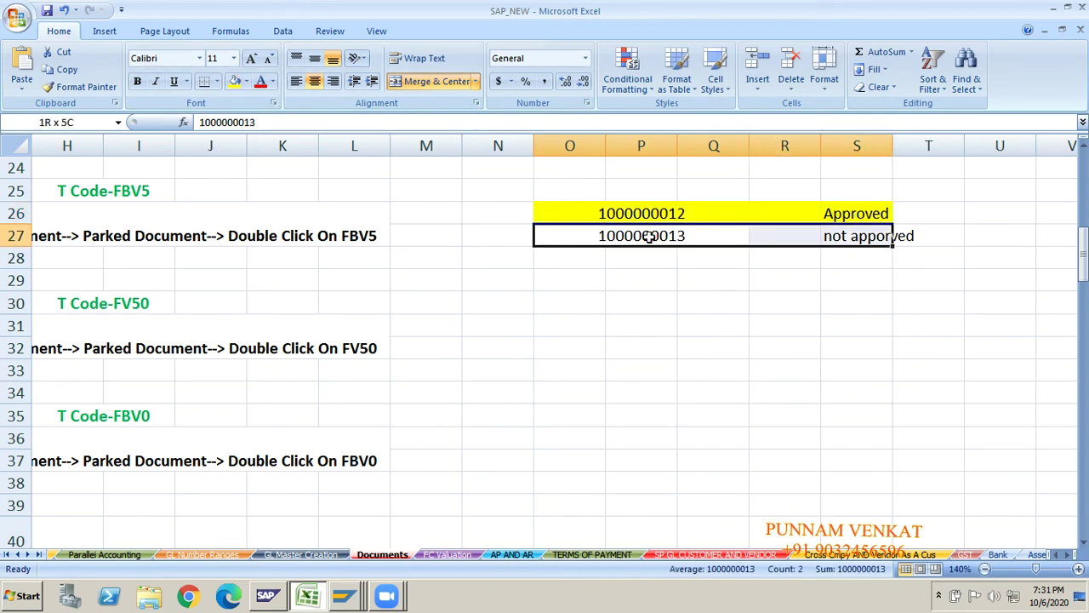
key("shift+Right")
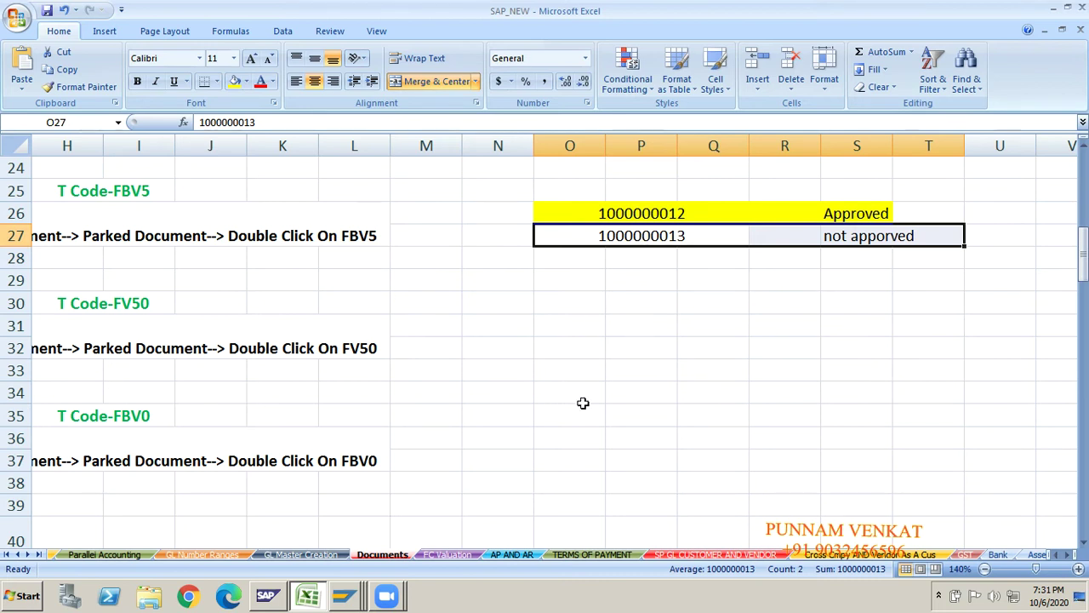
left_click(577, 411)
key("Left")
key("Left")
key("Left")
key("Left")
key("Left")
key("Left")
key("Left")
key("Left")
key("Left")
key("Left")
key("Left")
key("Left")
key("Left")
key("Left")
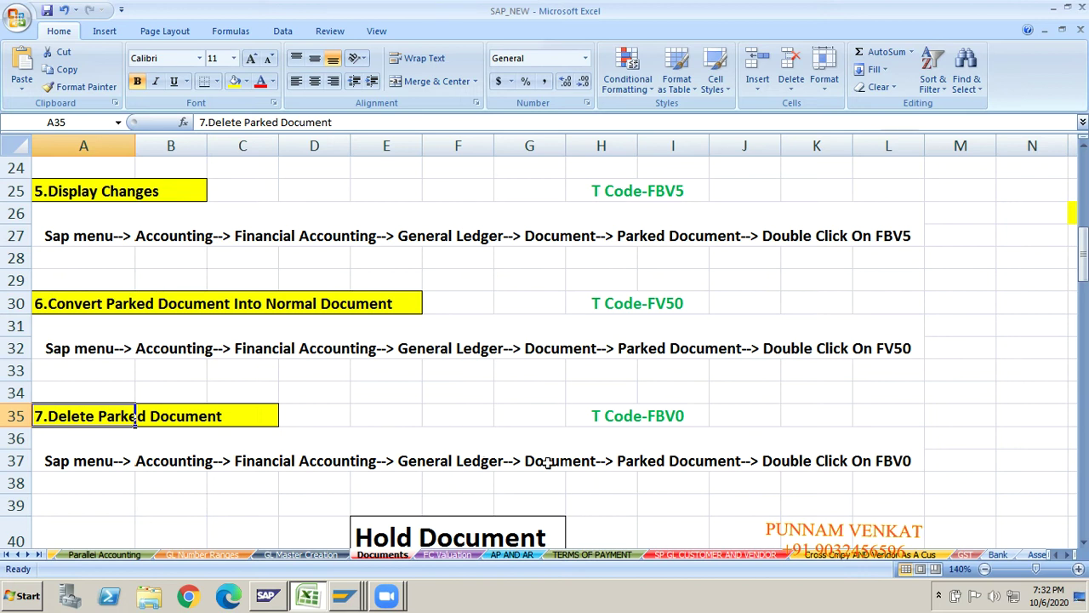
left_click(813, 502)
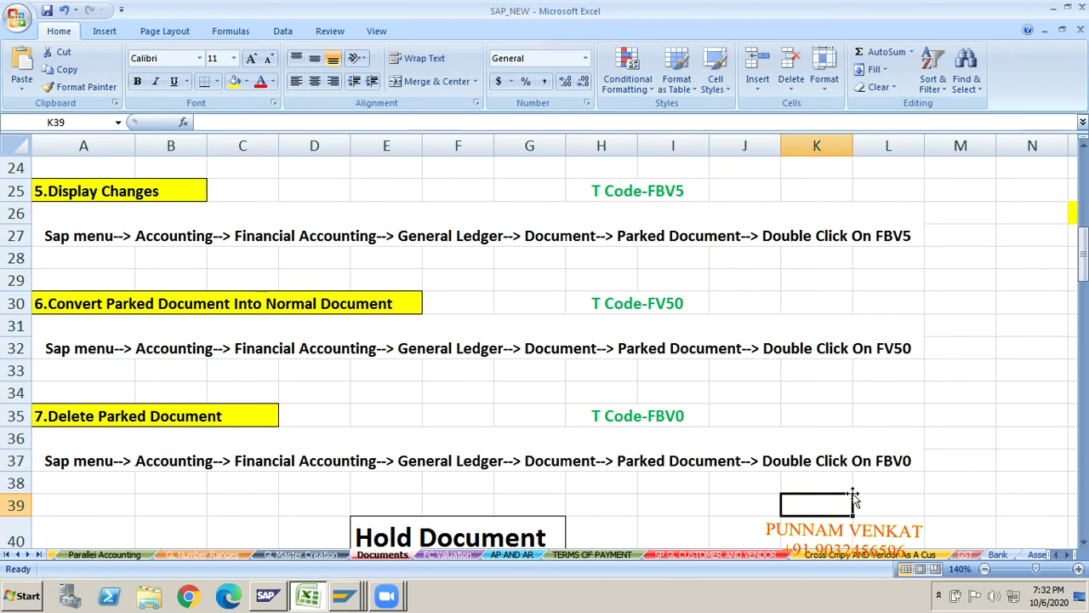
key("alt+Tab")
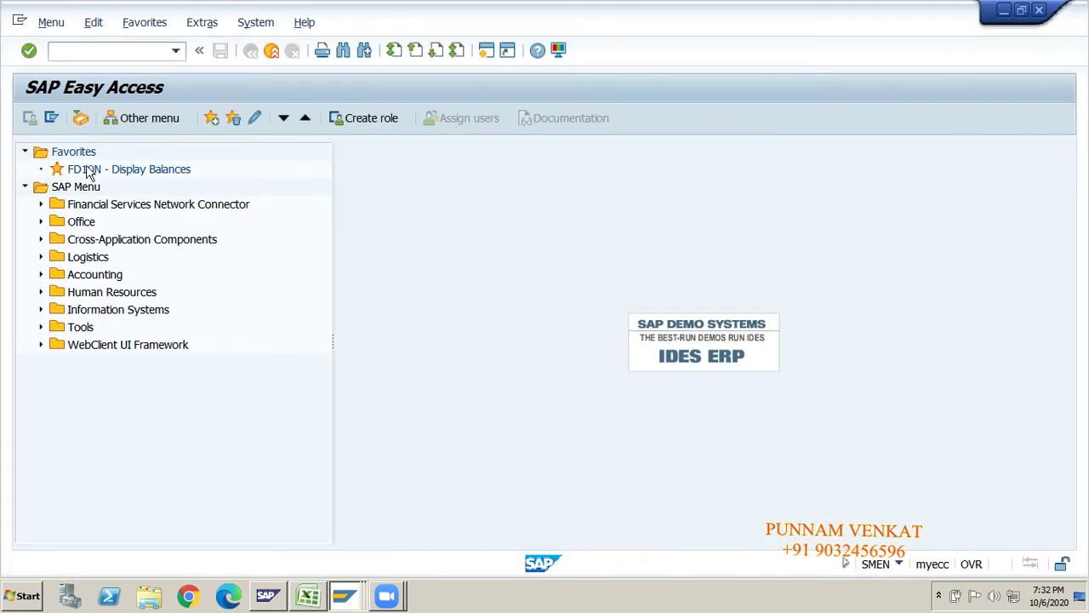
- Expand Accounting > Financial Accounting in the SAP Menu tree
left_click(81, 190)
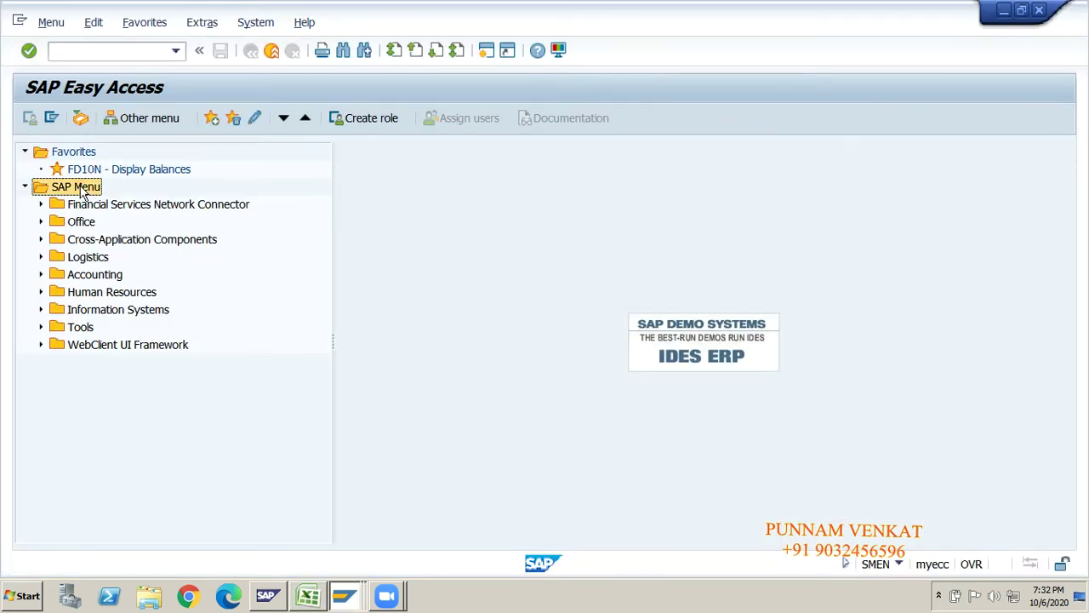
key("Down")
key("Down")
key("Down")
key("Down")
key("Up")
key("Up")
key("Up")
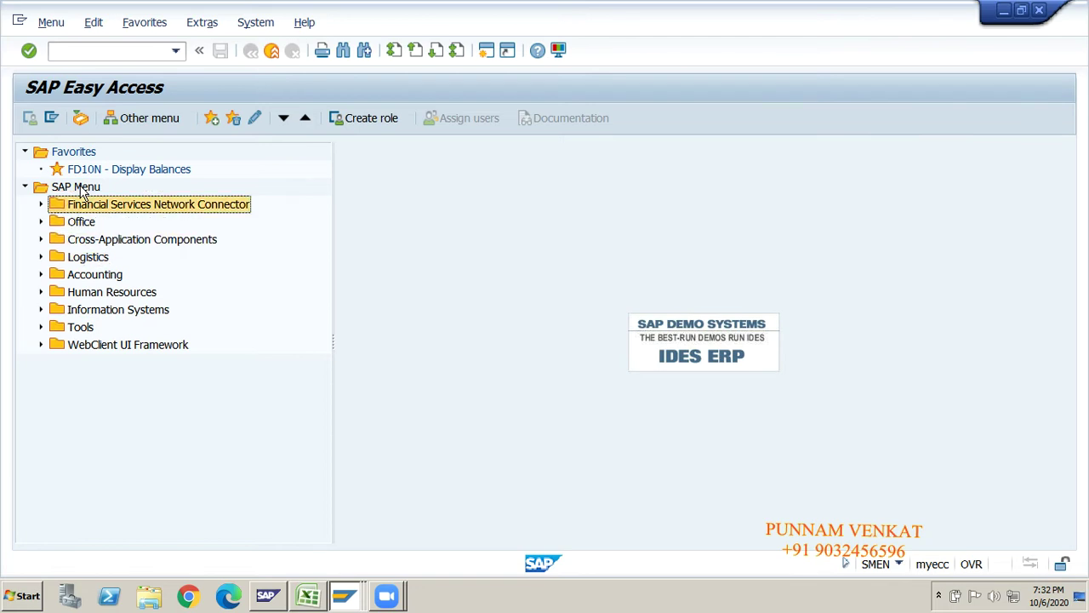
key("Down")
key("Down")
key("Down")
key("Down")
key("Right")
key("Down")
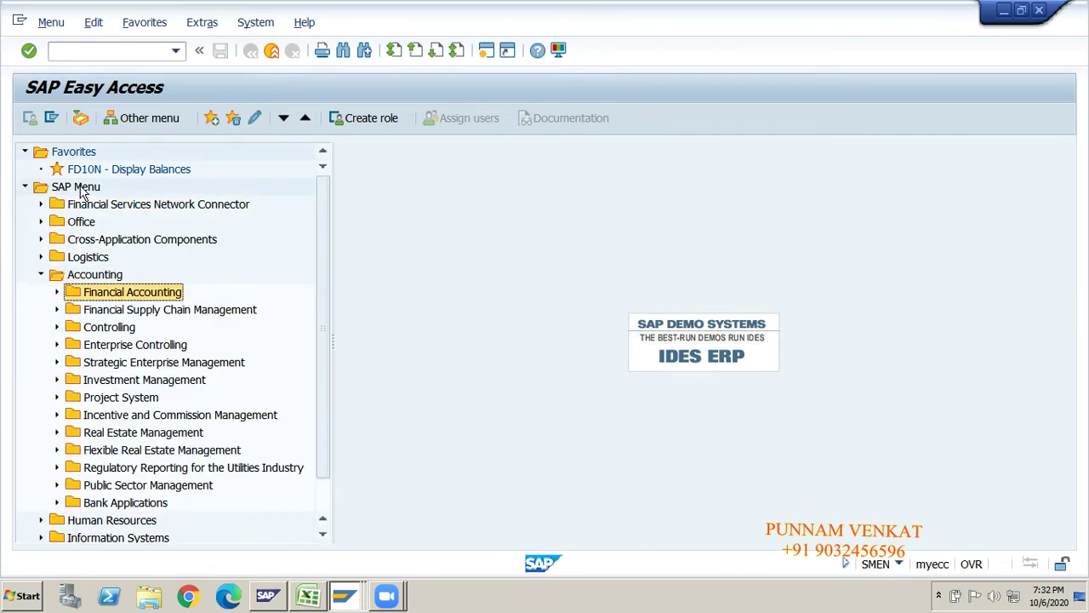
key("Right")
- Expand General Ledger > Document > Parked Documents and launch FBV0 - Post/Delete
key("Down")
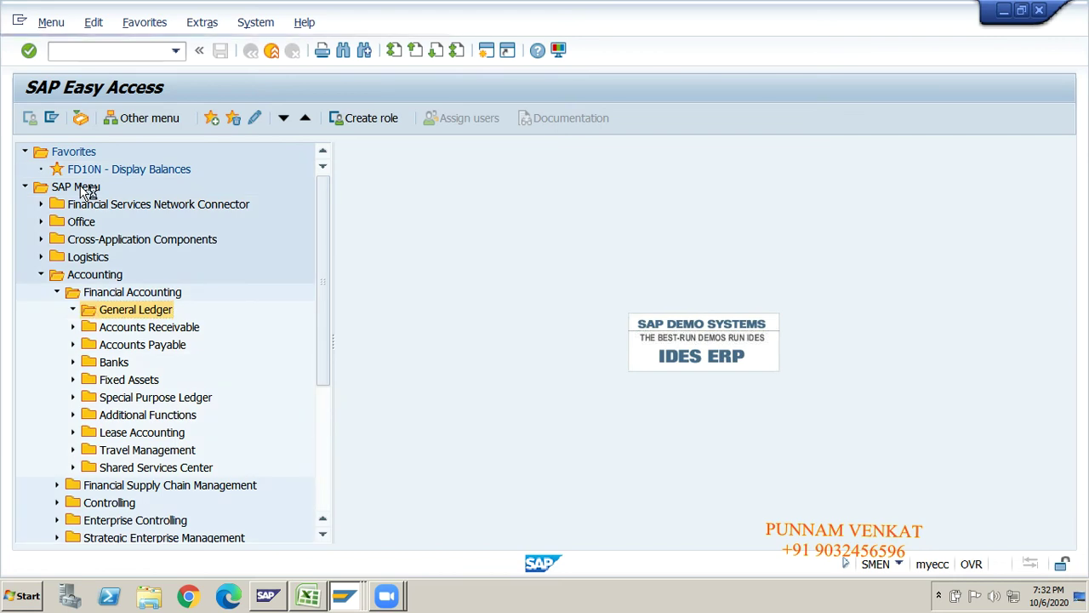
key("Right")
key("Down")
key("Down")
key("Right")
key("Down")
key("Down")
key("Down")
key("Down")
key("Down")
key("Down")
key("Down")
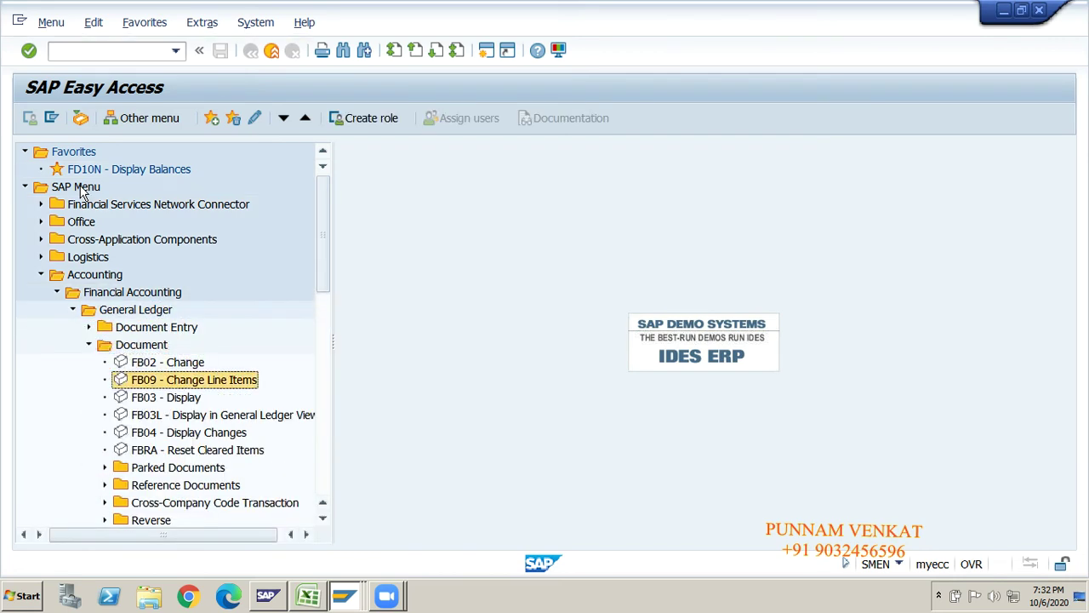
key("Right")
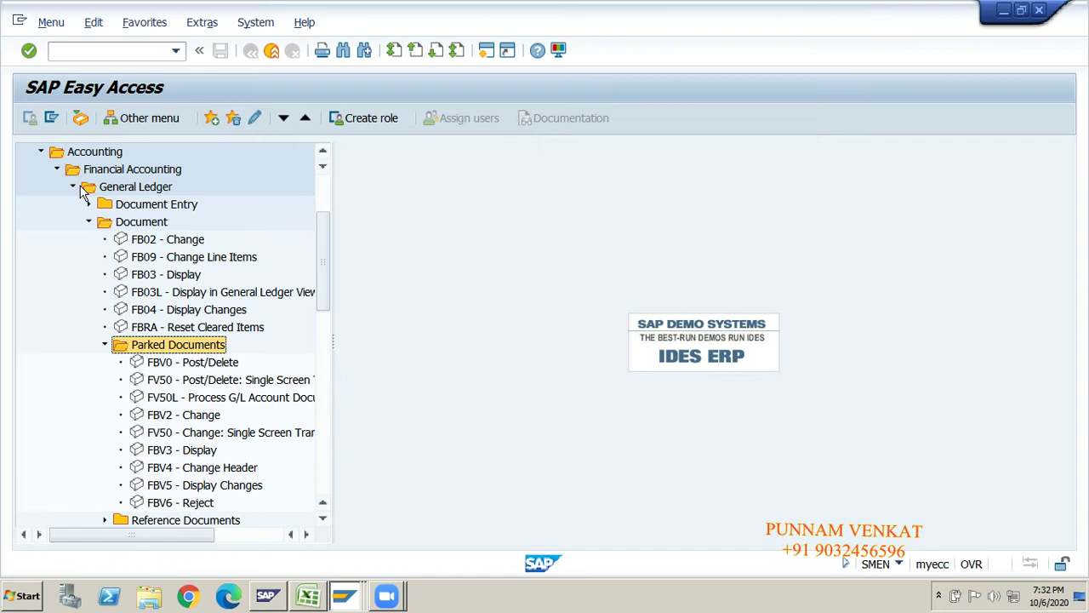
key("Down")
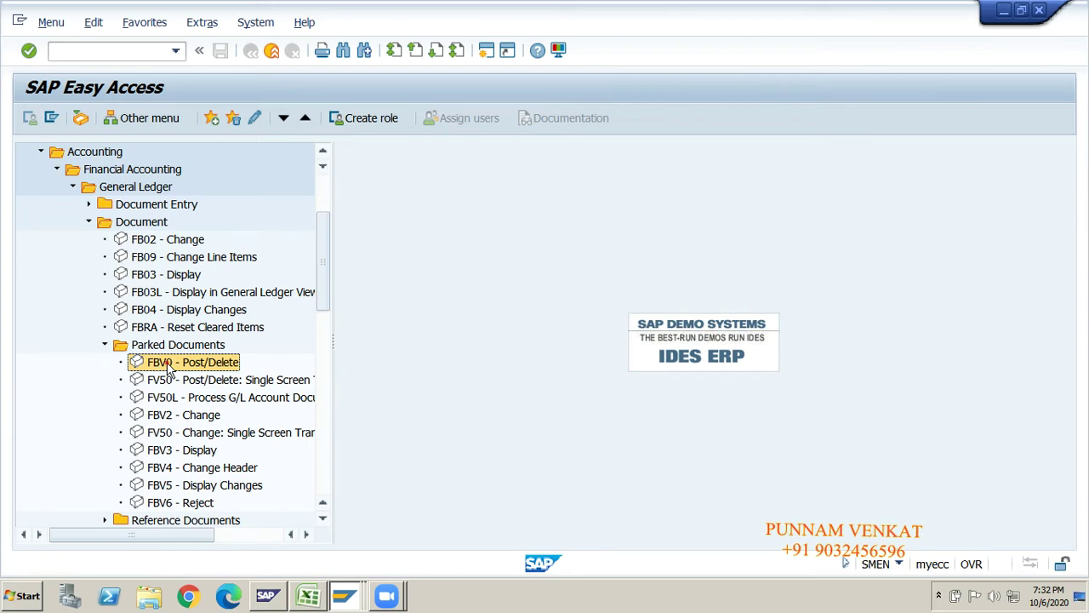
double_click(168, 367)
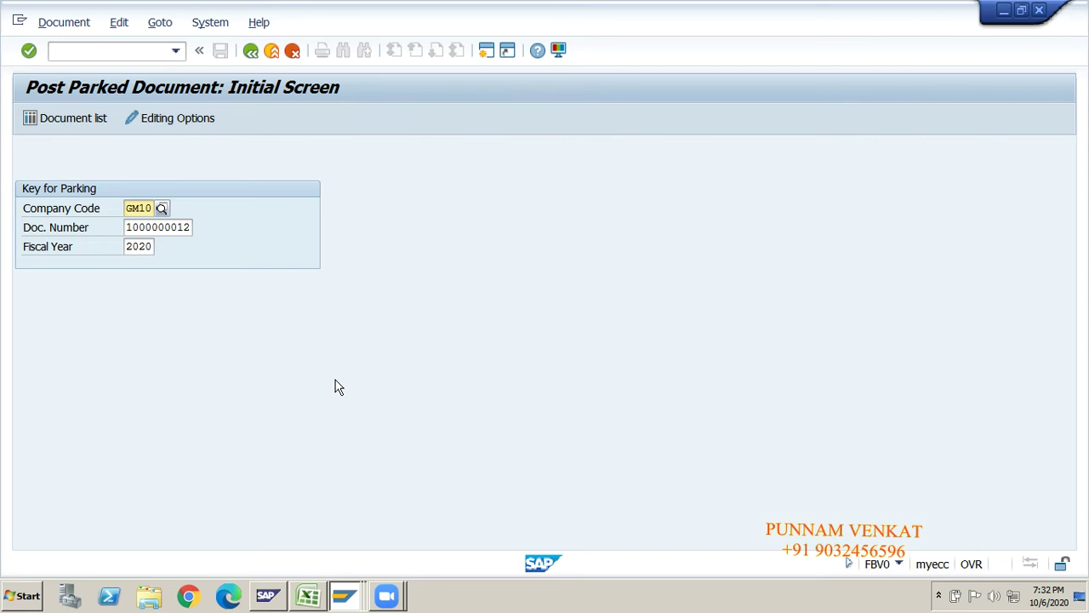
key("alt+Tab")
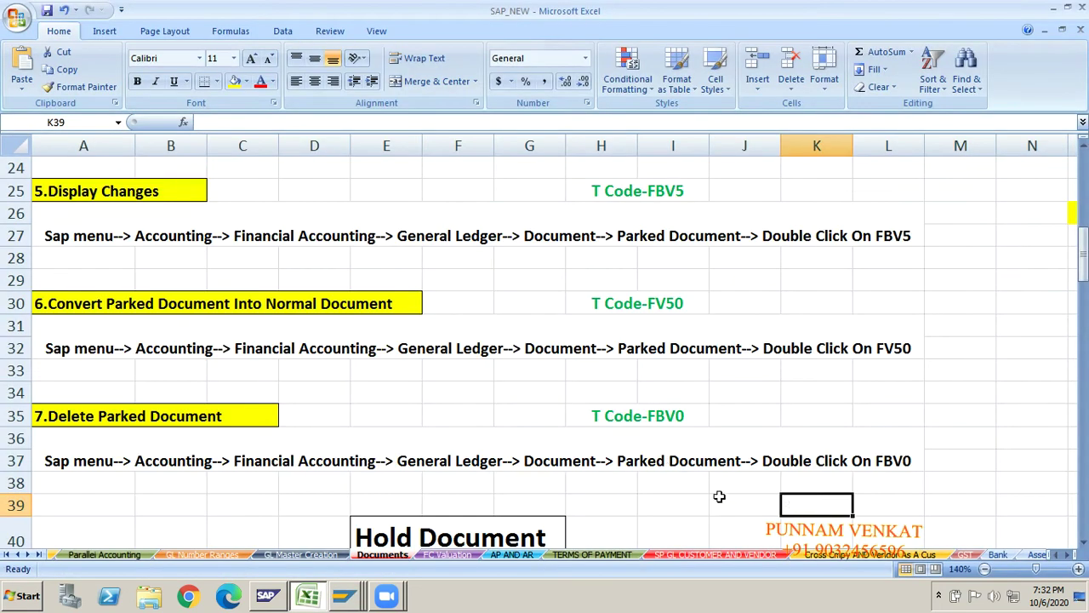
left_click(706, 498)
key("Right")
key("Right")
key("Right")
key("Right")
key("Right")
key("Right")
key("Right")
key("Right")
key("Right")
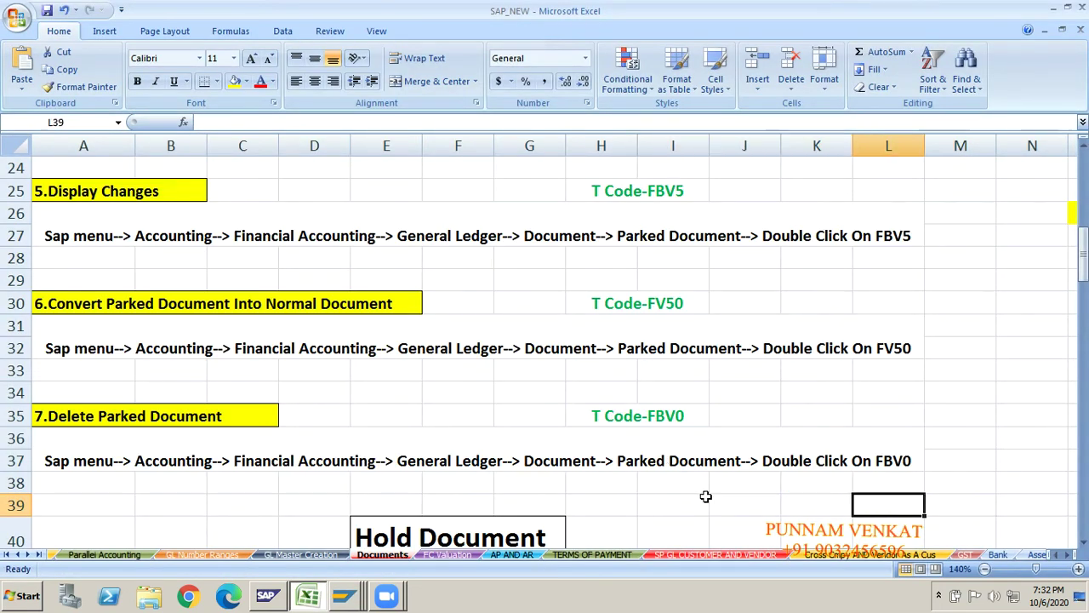
key("Up")
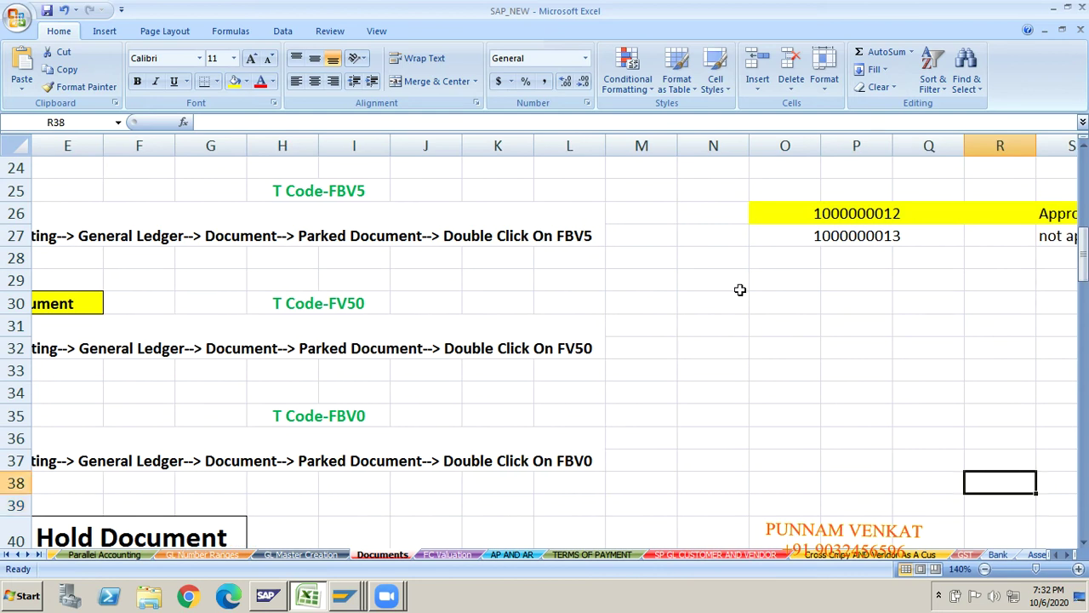
left_click(840, 236)
left_click_drag(290, 122, 201, 122)
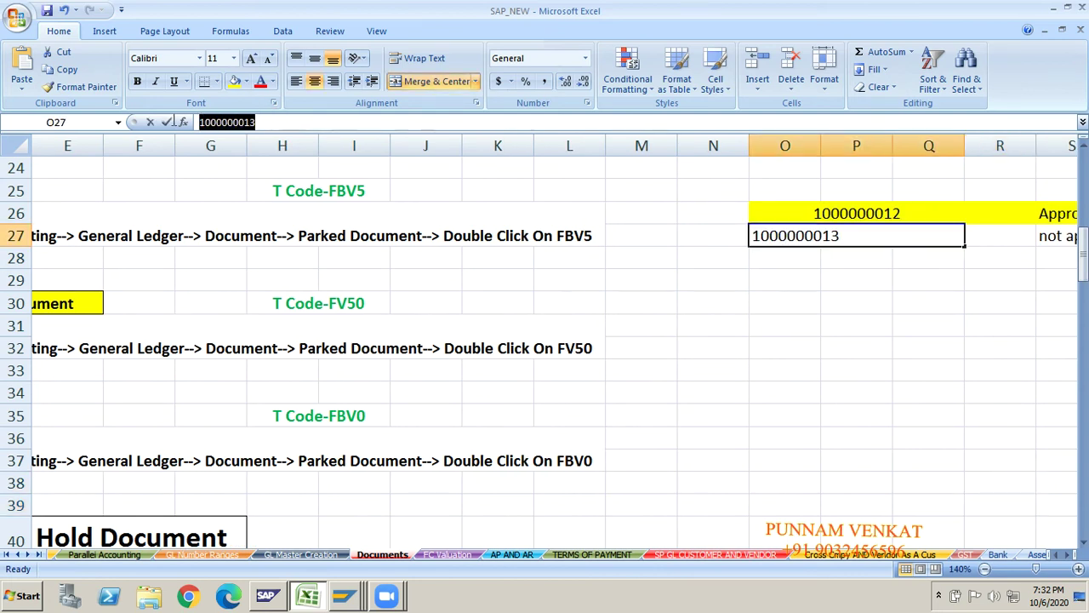
key("Escape")
key("alt+Tab")
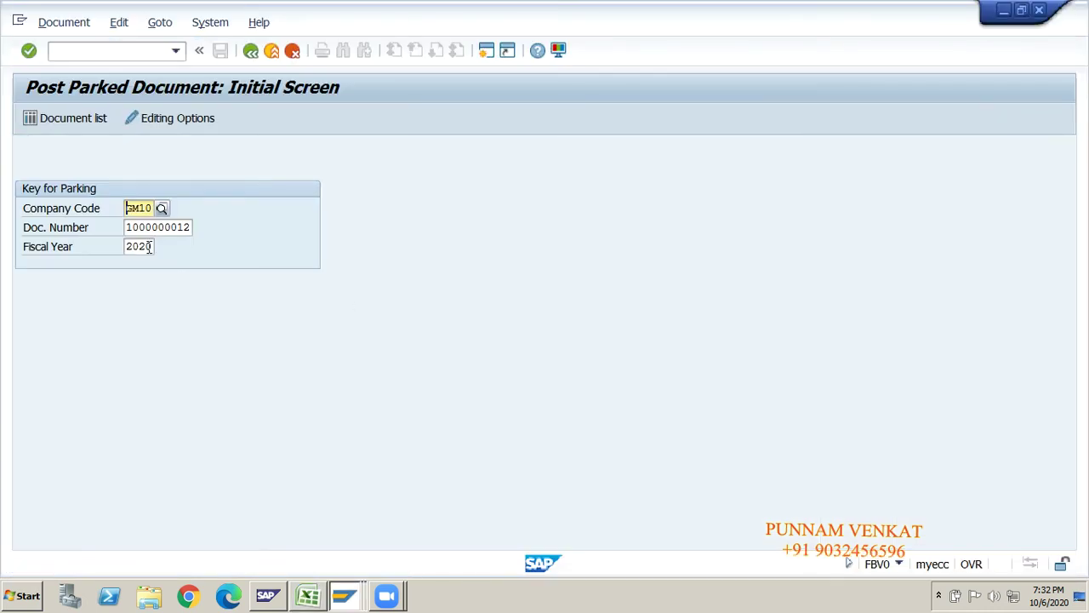
left_click(129, 228)
left_click_drag(128, 228, 202, 230)
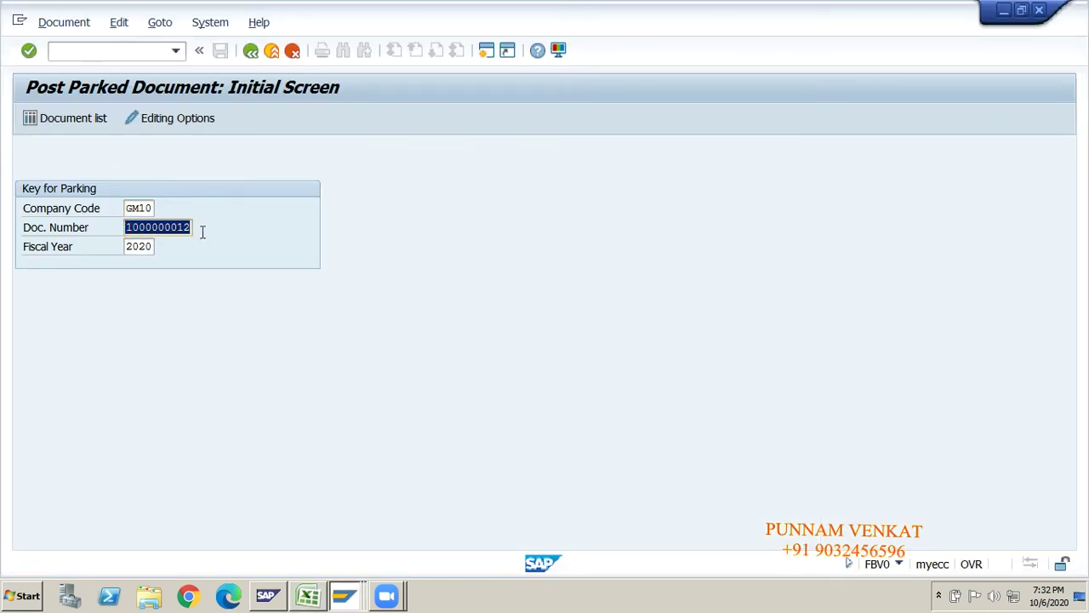
key("ctrl+v")
key("BackSpace")
key("BackSpace")
key("BackSpace")
key("BackSpace")
key("BackSpace")
key("BackSpace")
key("BackSpace")
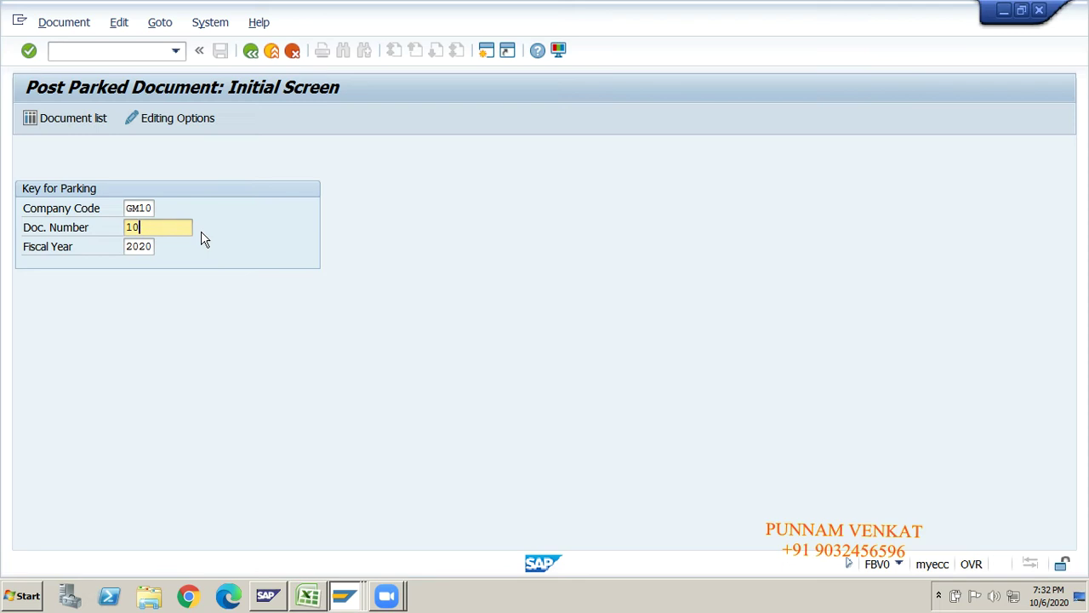
left_click(144, 208)
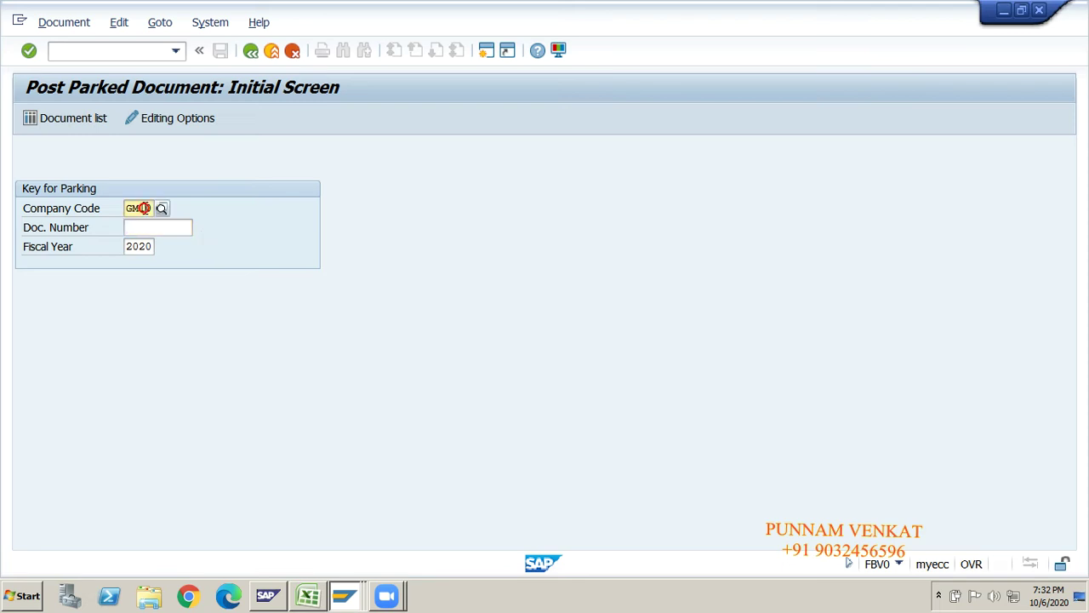
left_click(139, 244)
left_click(141, 231)
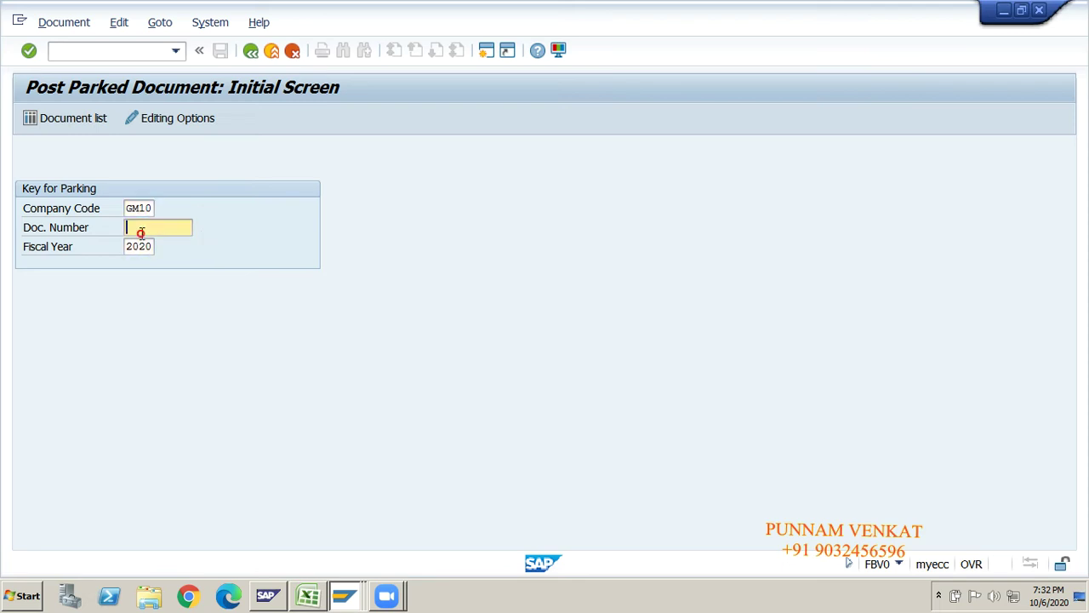
key("ctrl+v")
left_click(136, 209)
left_click(141, 228)
left_click(139, 246)
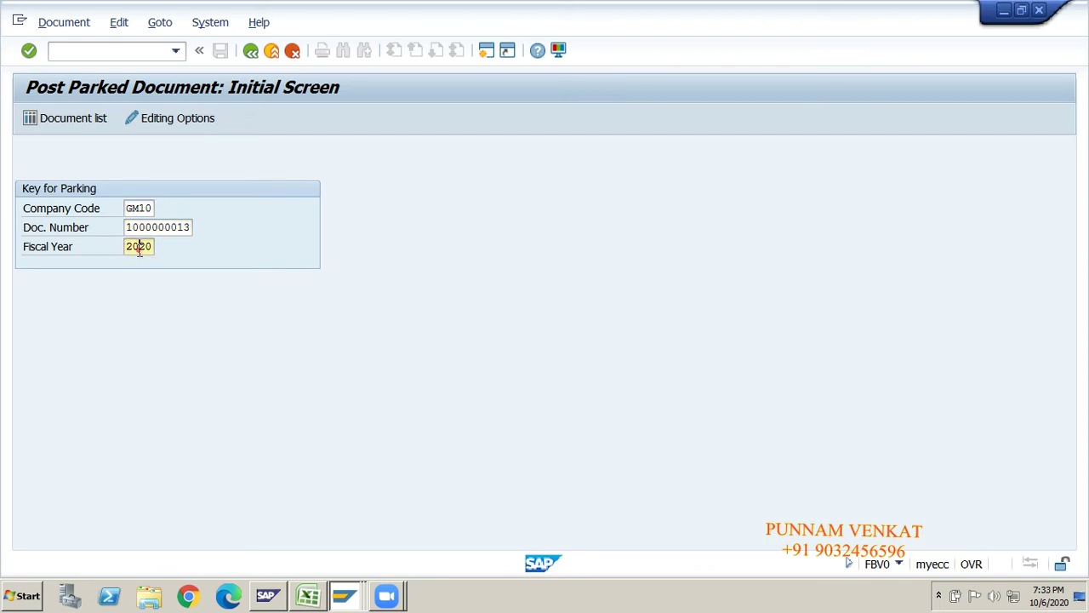
left_click(154, 228)
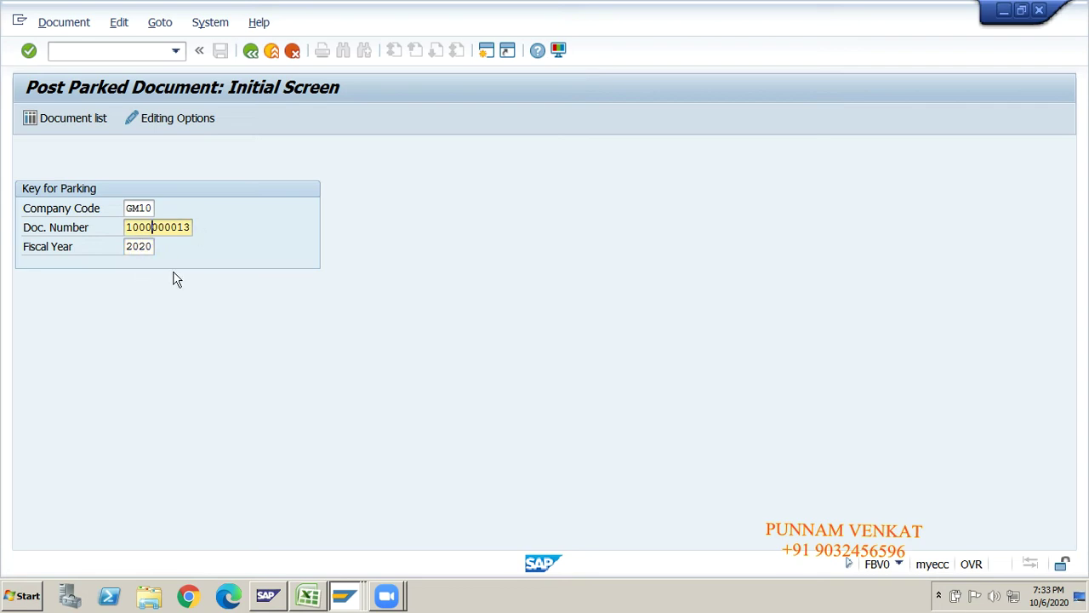
key("Return")
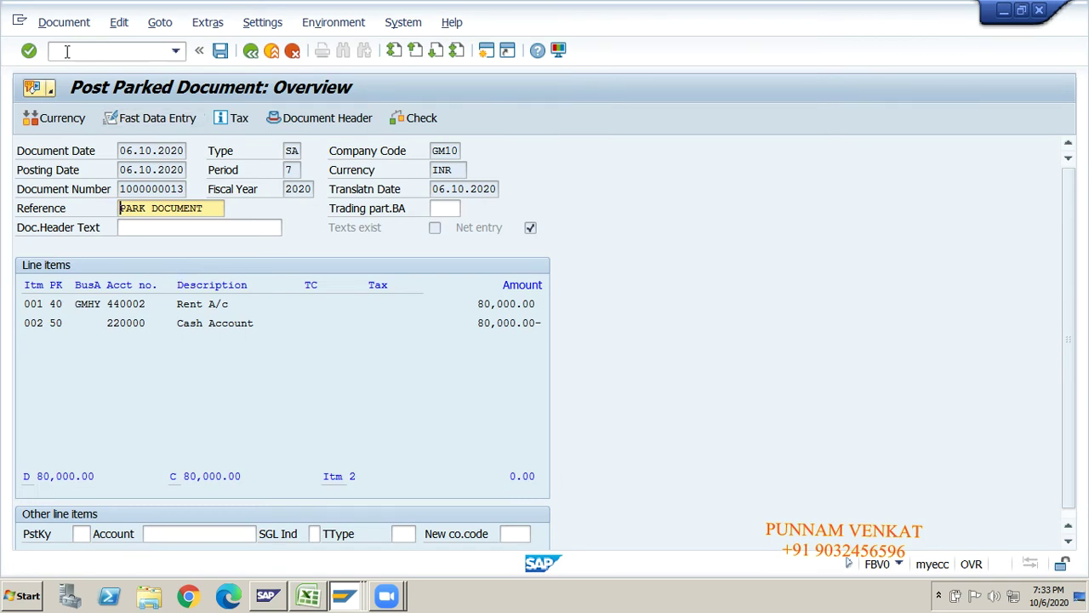
left_click(66, 23)
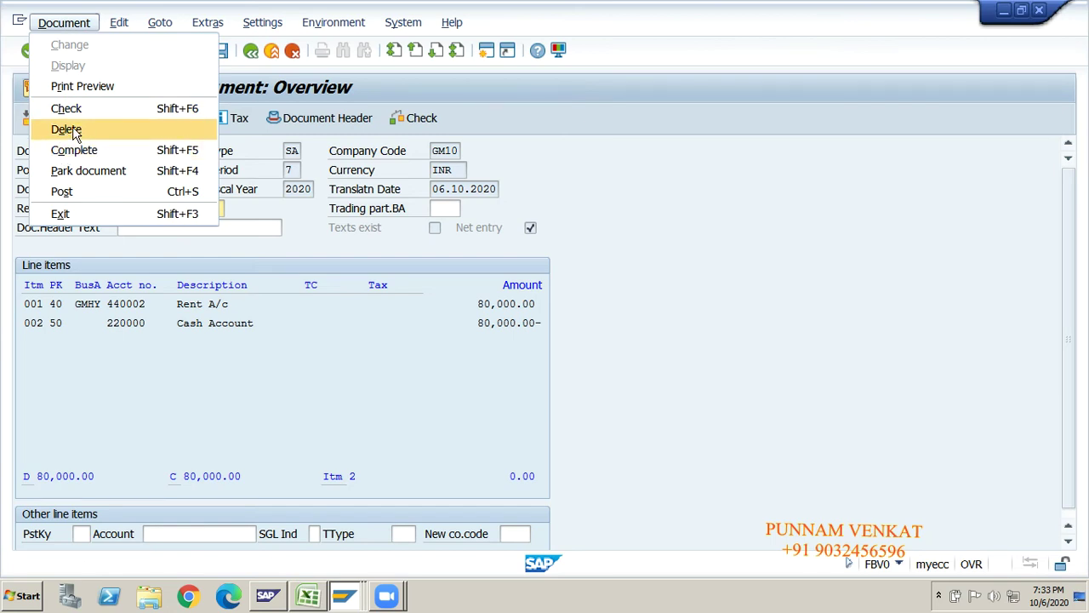
left_click(260, 383)
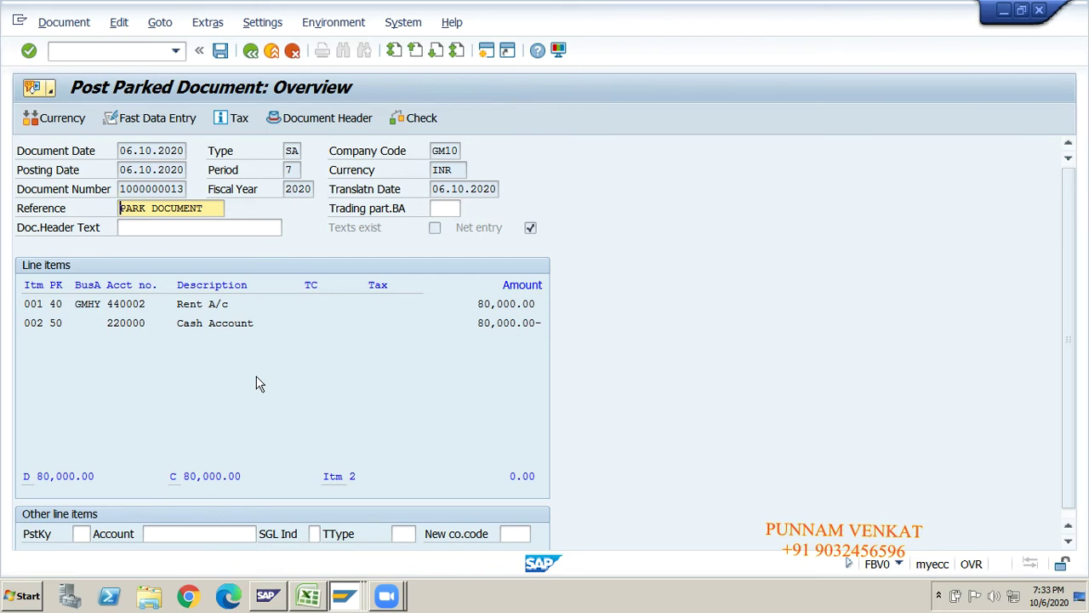
left_click(68, 28)
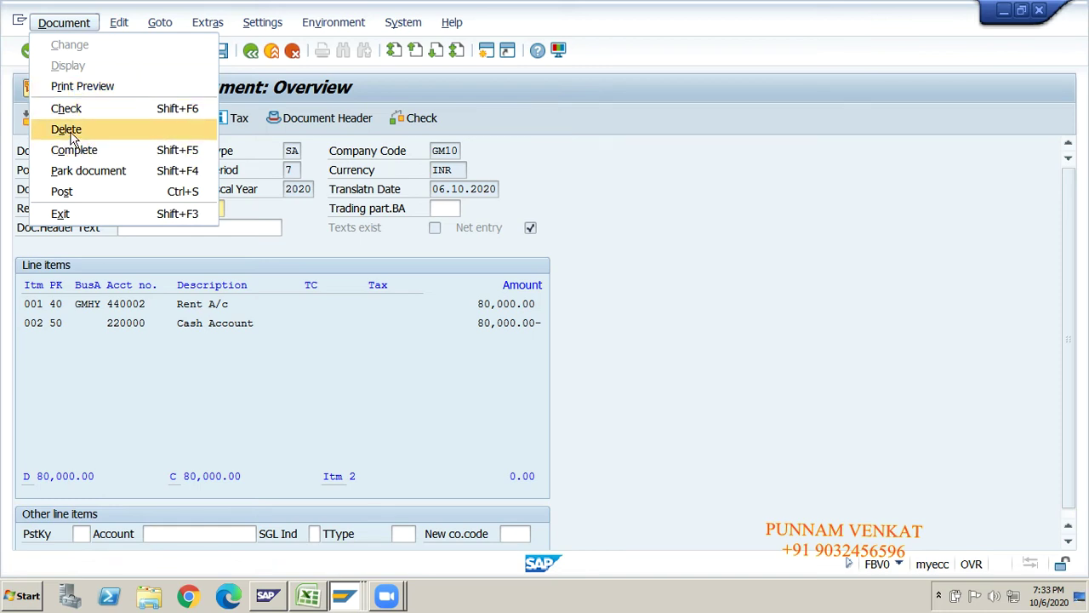
left_click(72, 130)
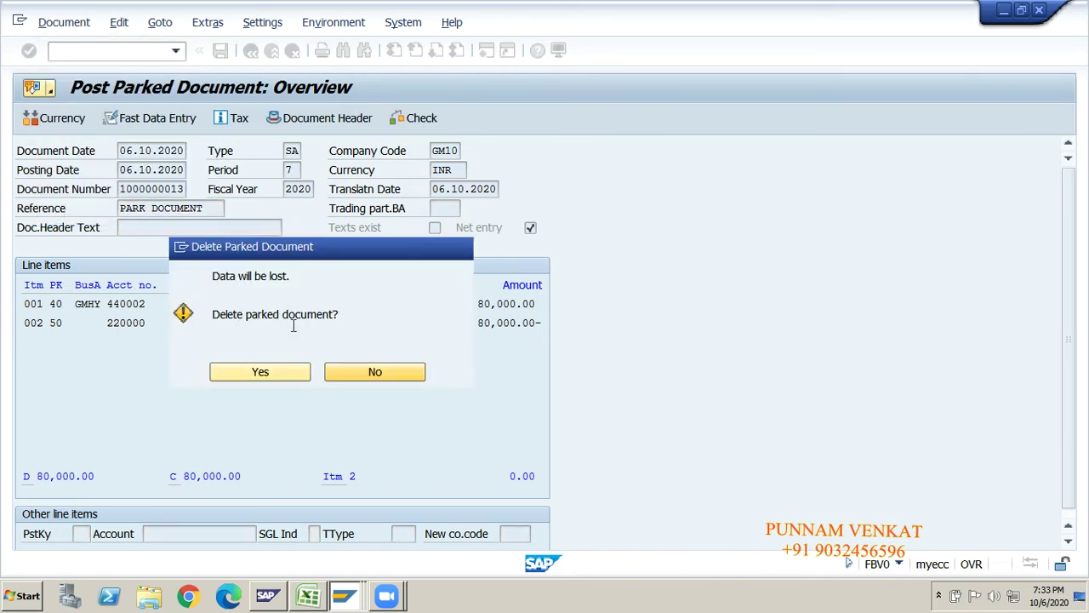
left_click(265, 374)
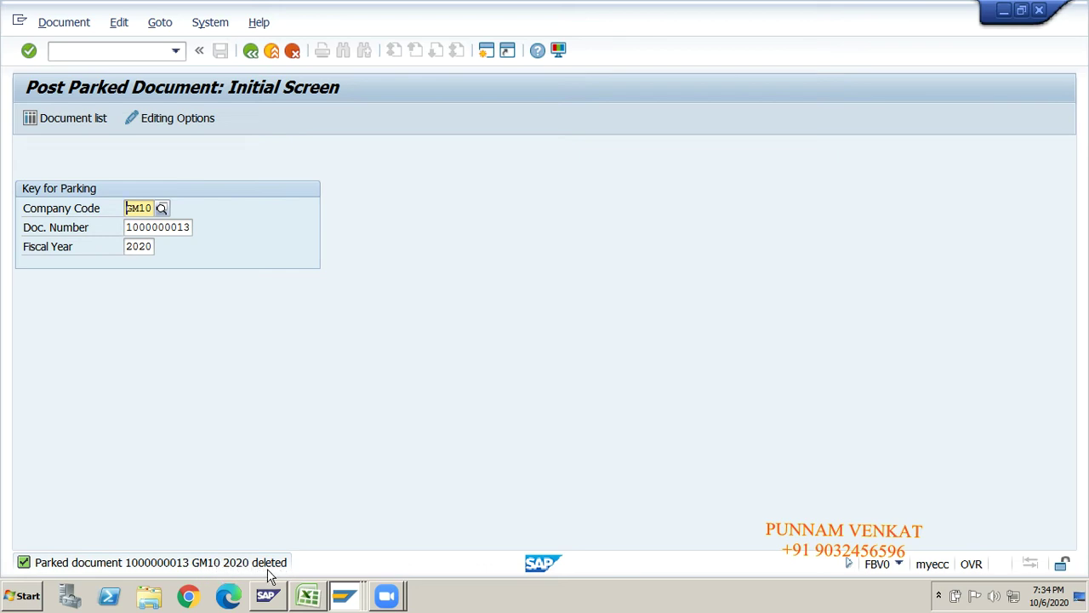
- Return to the SAP Easy Access menu with /n
left_click(117, 50)
type("/n")
key("Return")
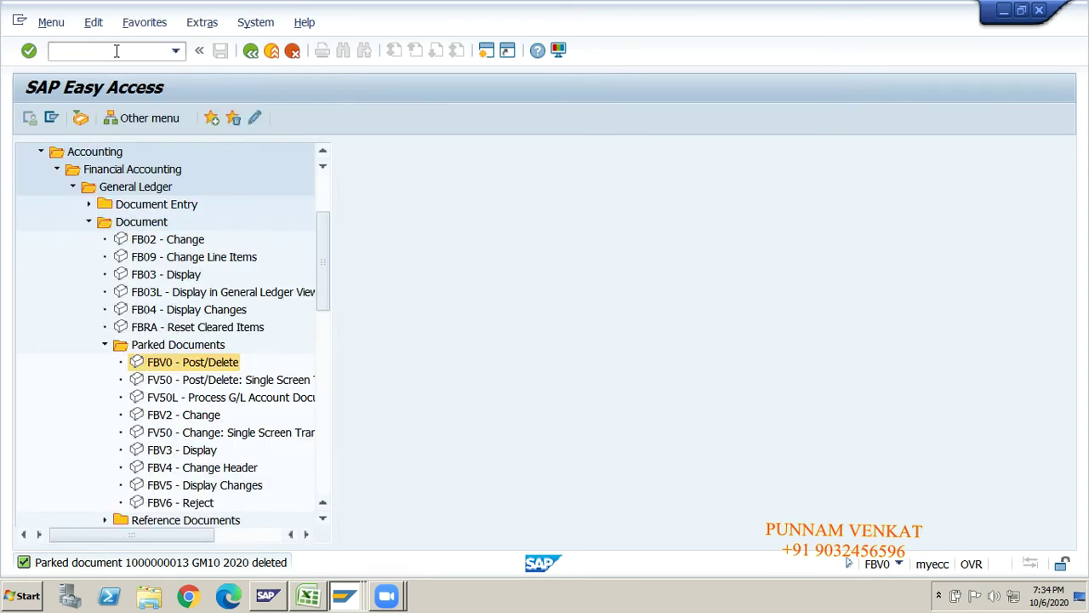
key("alt+Tab")
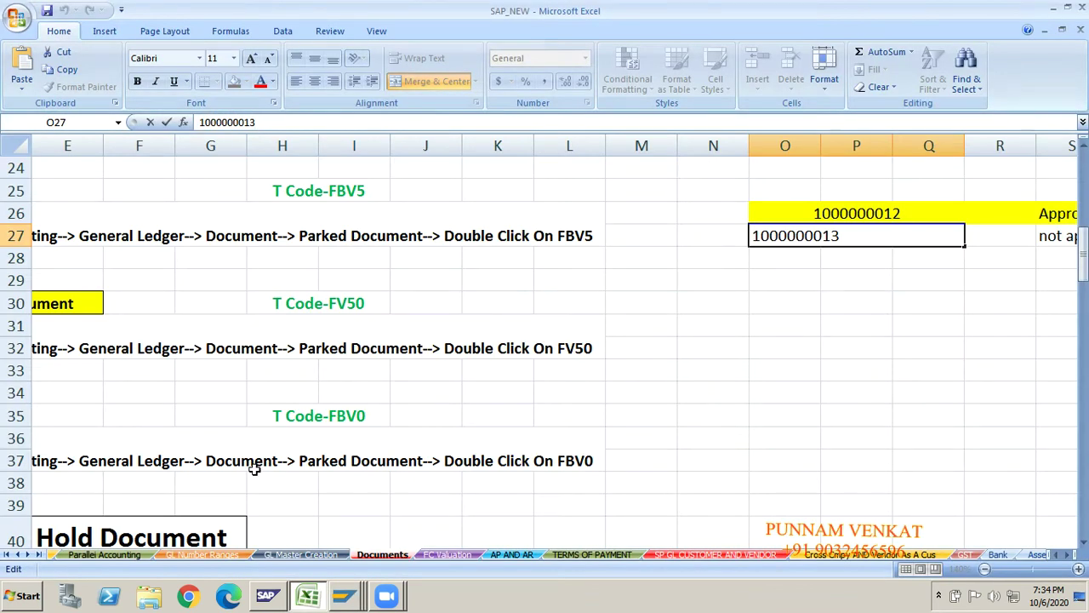
left_click(255, 472)
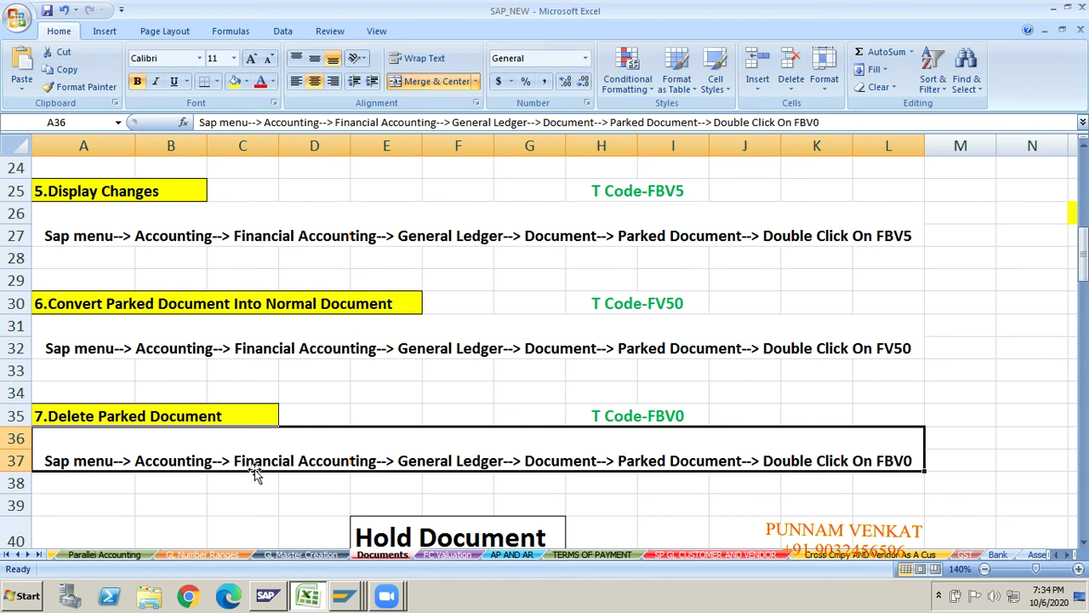
key("Up")
key("Up")
key("Up")
key("Up")
key("Up")
key("Up")
key("Up")
key("Up")
key("Up")
key("Up")
key("Up")
key("Up")
key("Up")
key("Up")
key("Up")
key("Up")
key("Up")
key("Up")
key("Up")
key("Up")
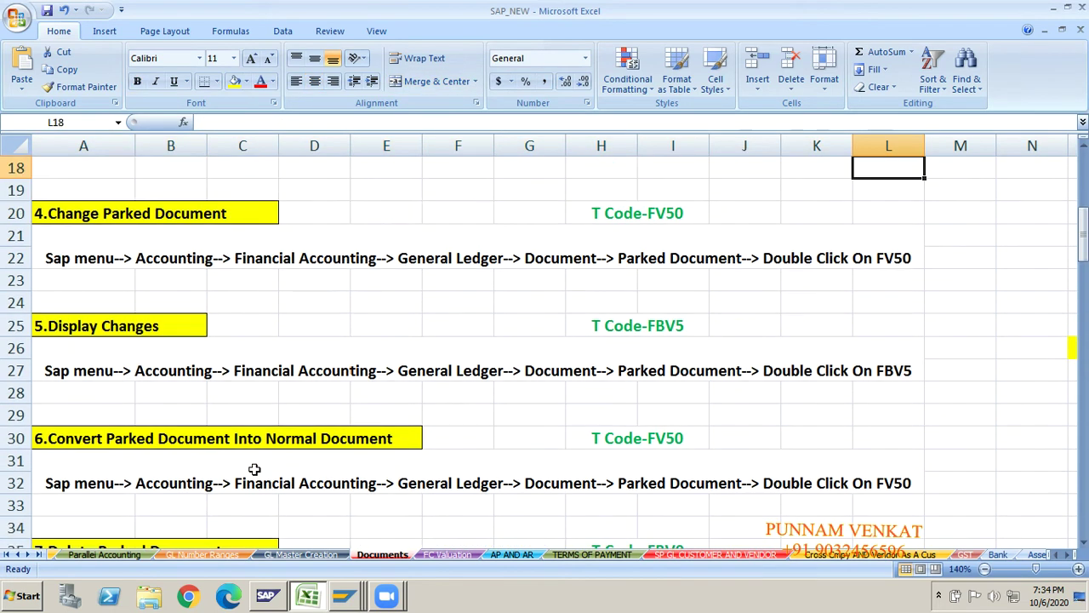
key("Up")
key("Up")
key("Up")
key("Up")
key("Up")
key("Up")
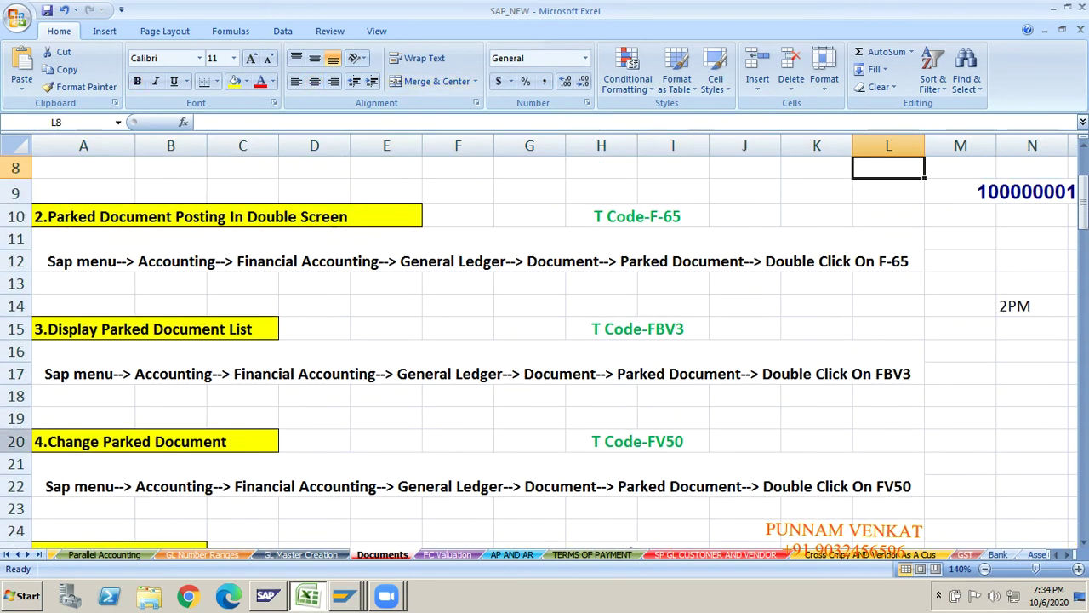
left_click(109, 328)
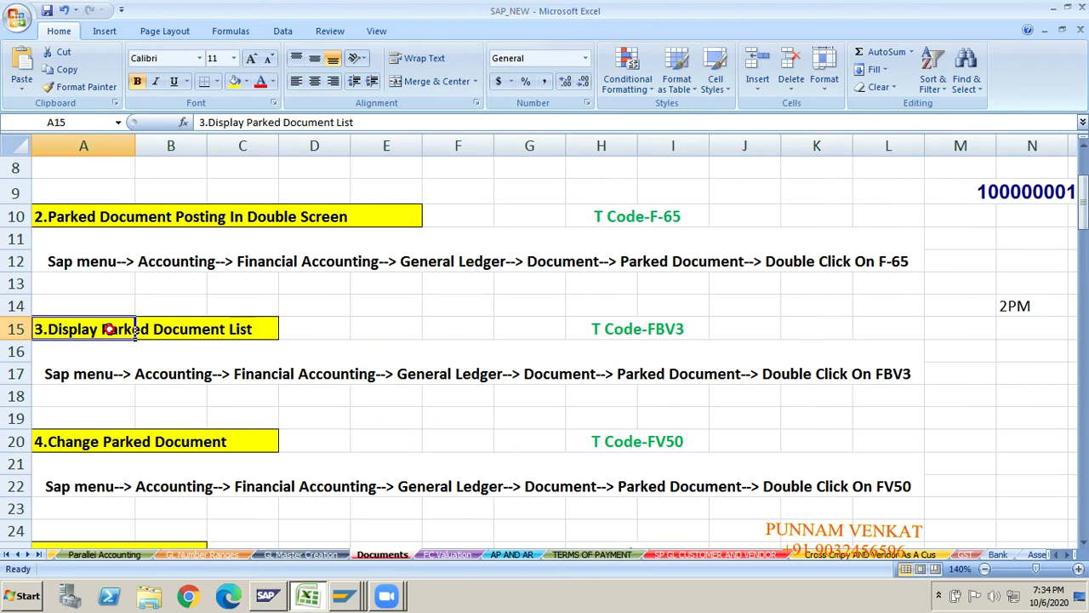
left_click(262, 335)
left_click(663, 345)
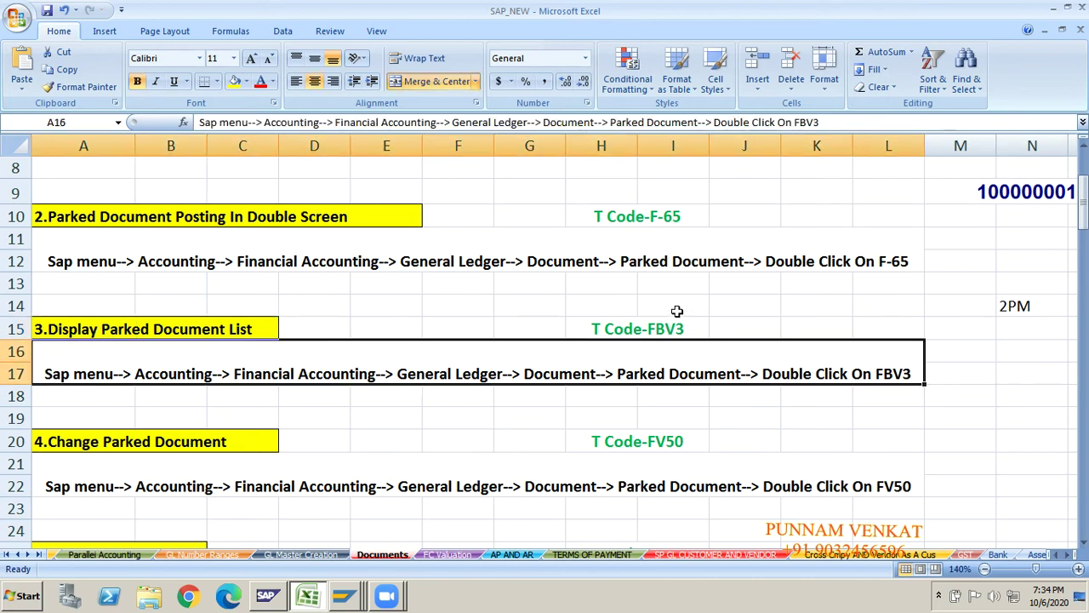
key("alt+Tab")
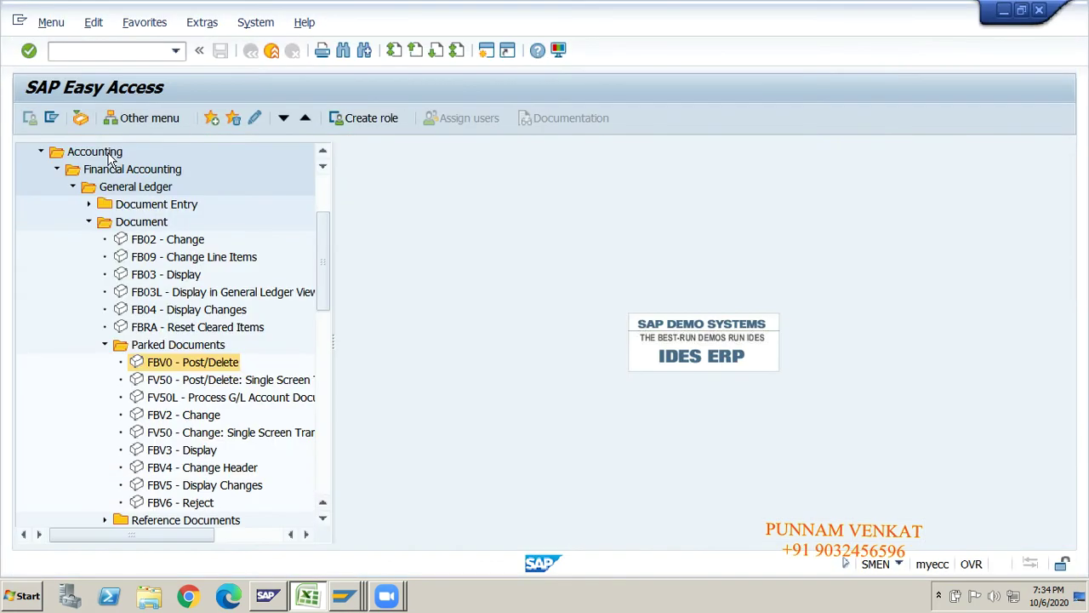
- Run the FBV3 parked document list for GM10, 2020 with the document number cleared
left_click(176, 453)
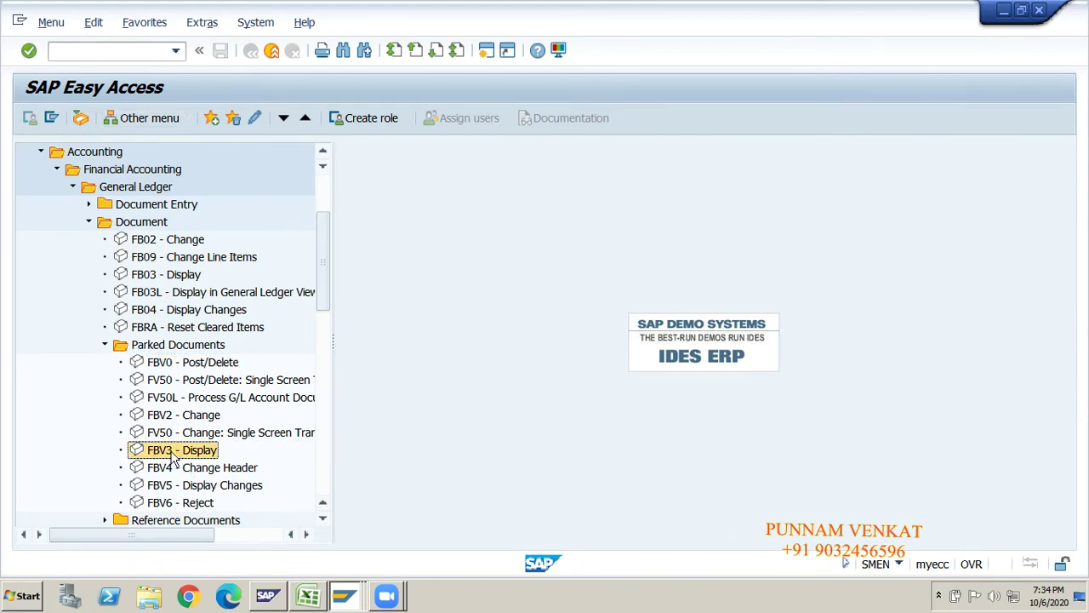
double_click(176, 451)
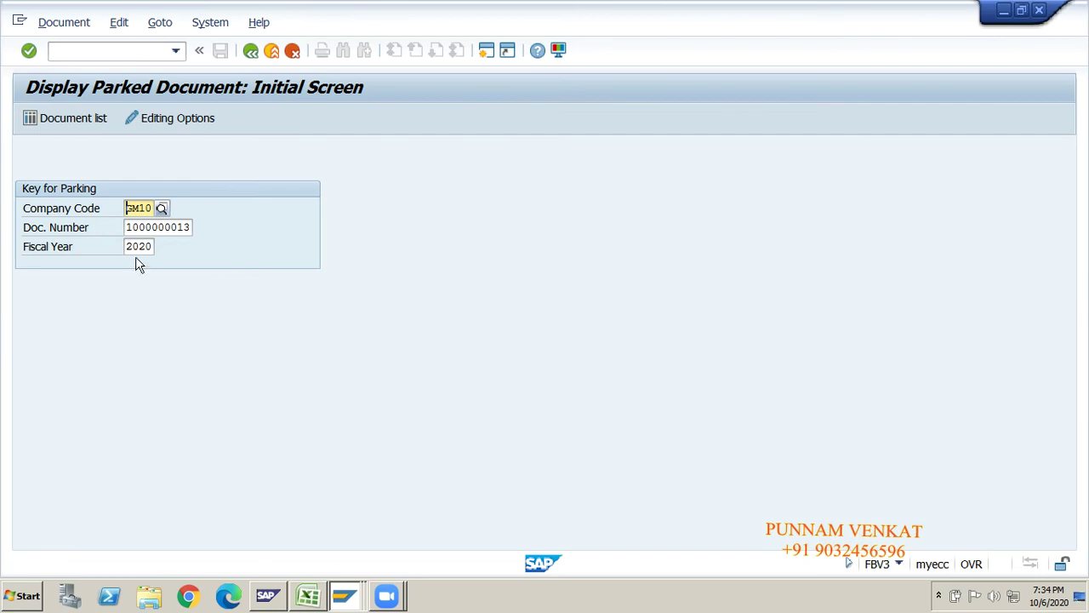
key("Tab")
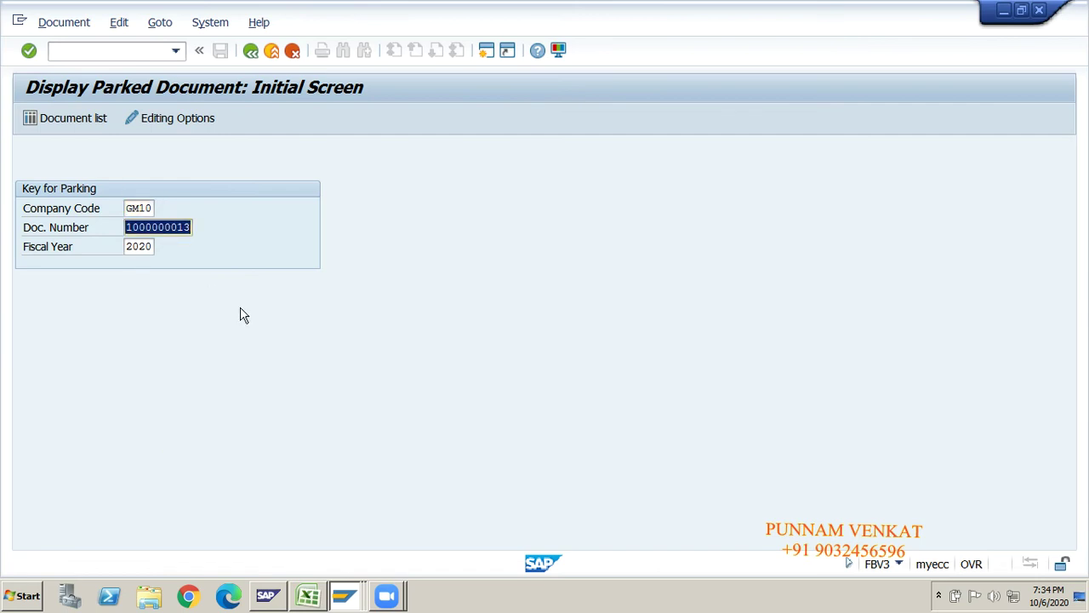
key("Delete")
left_click(146, 207)
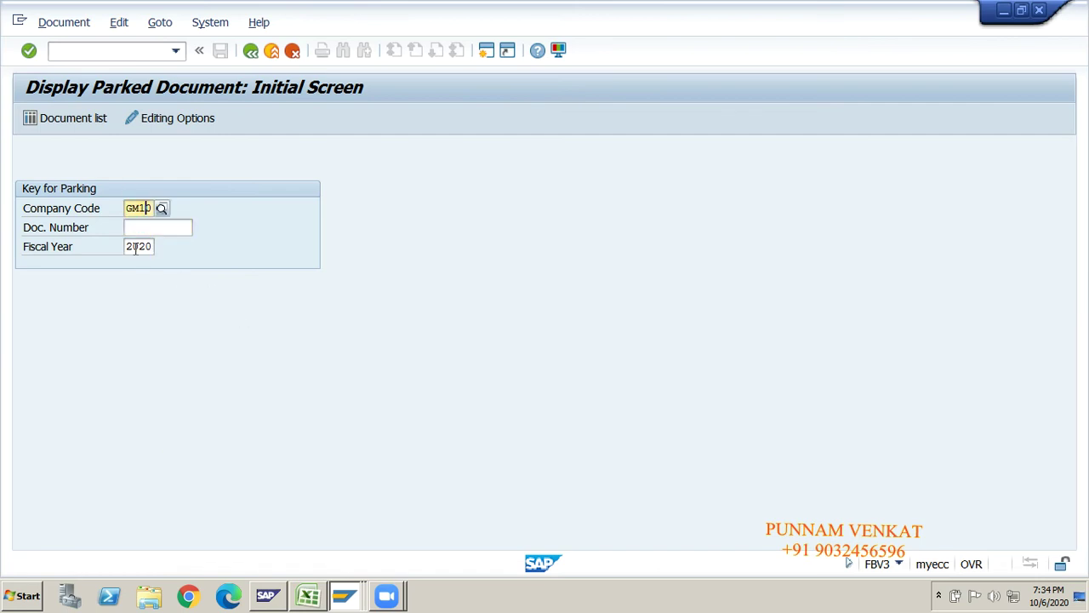
left_click(135, 247)
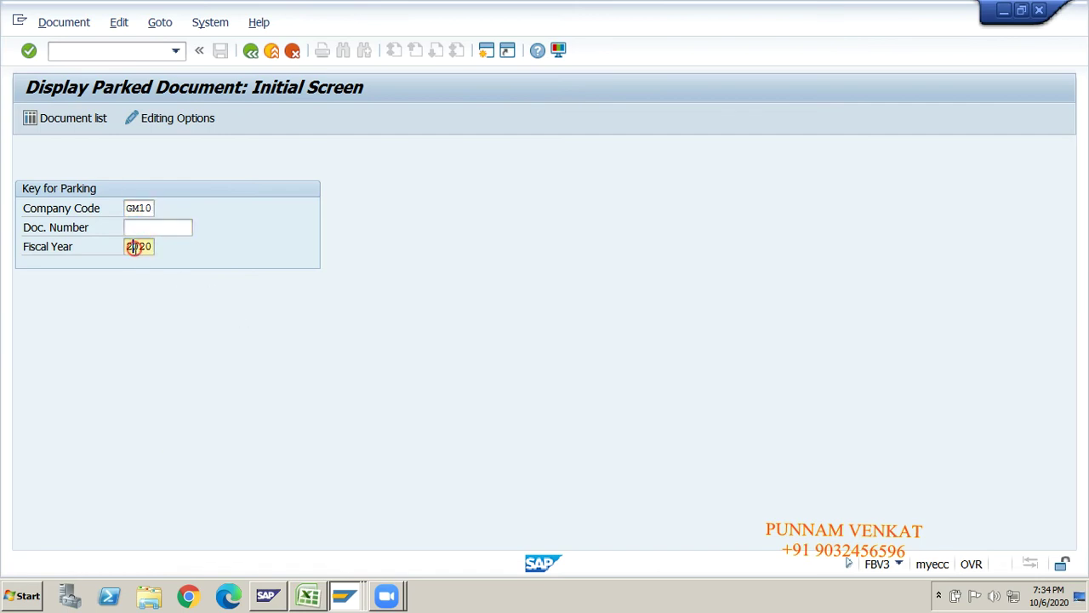
left_click(59, 122)
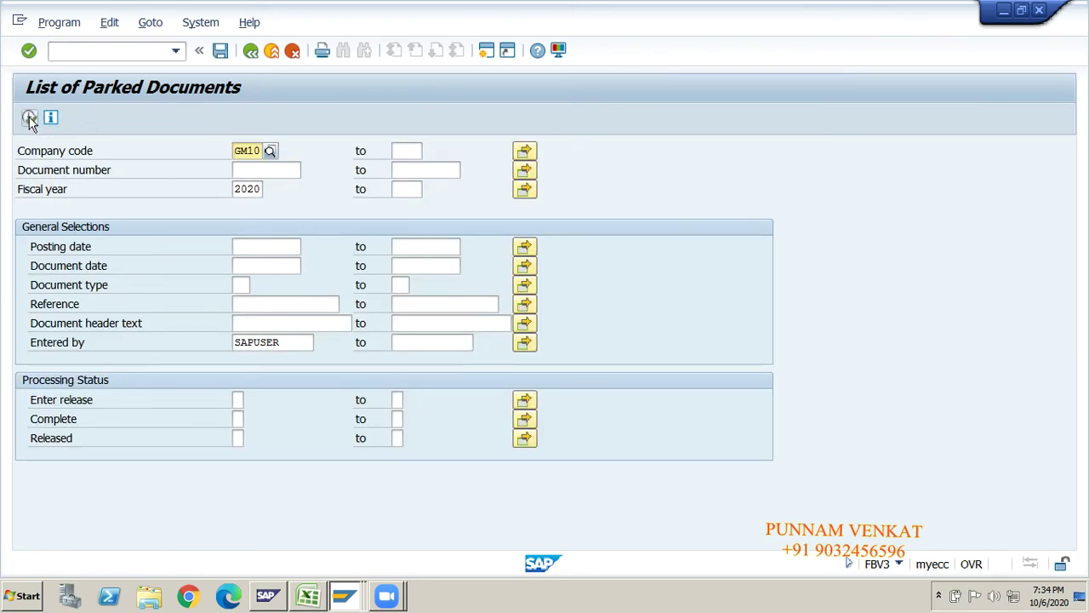
left_click(30, 119)
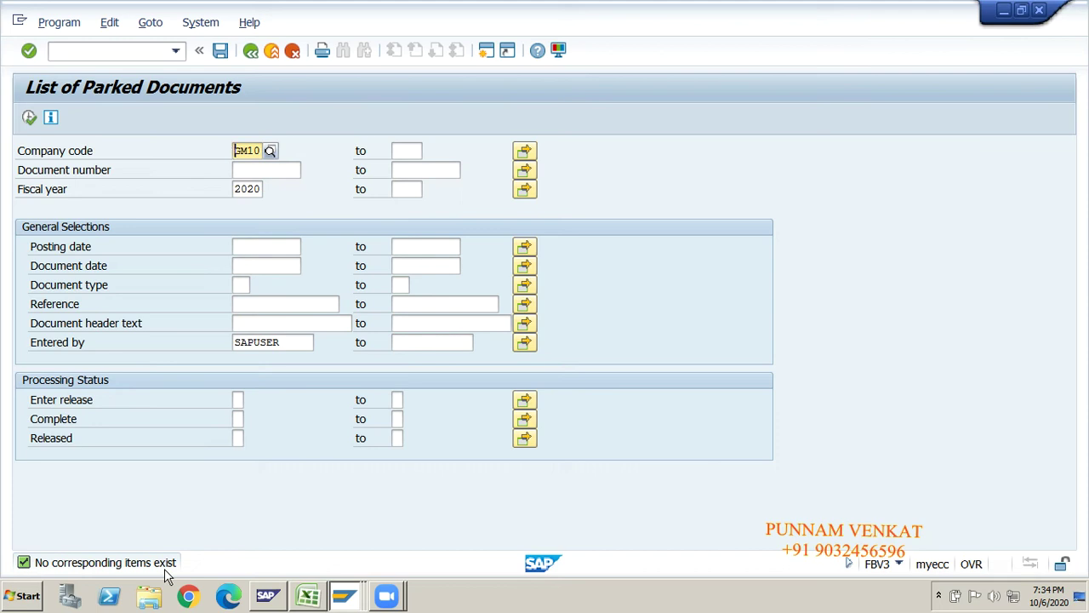
- Dismiss the no-parked-documents message and go back to the Easy Access menu
key("Return")
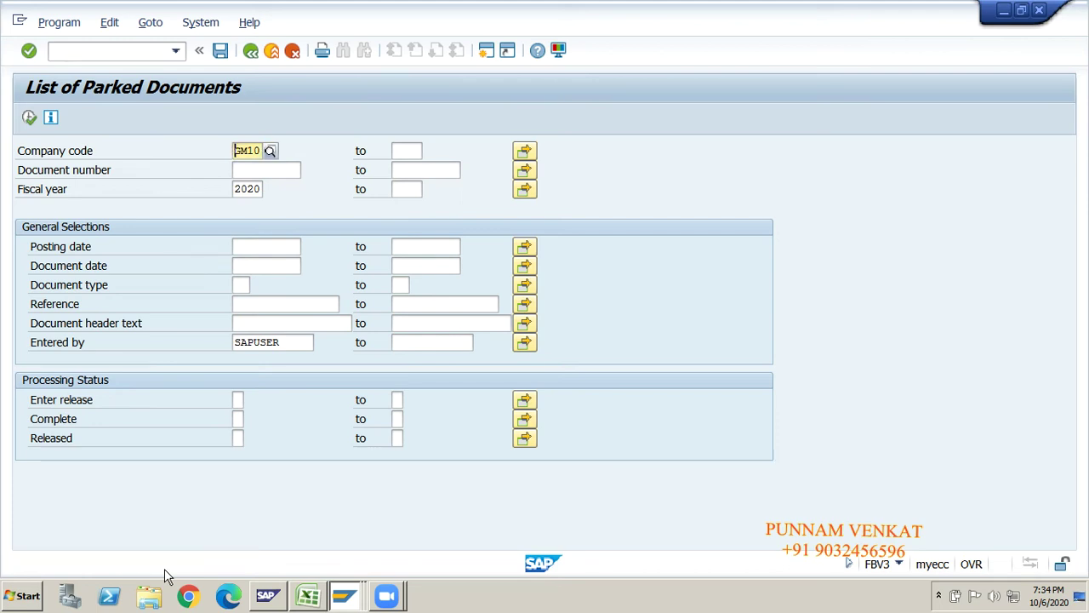
left_click(250, 51)
left_click(251, 51)
key("alt+Tab")
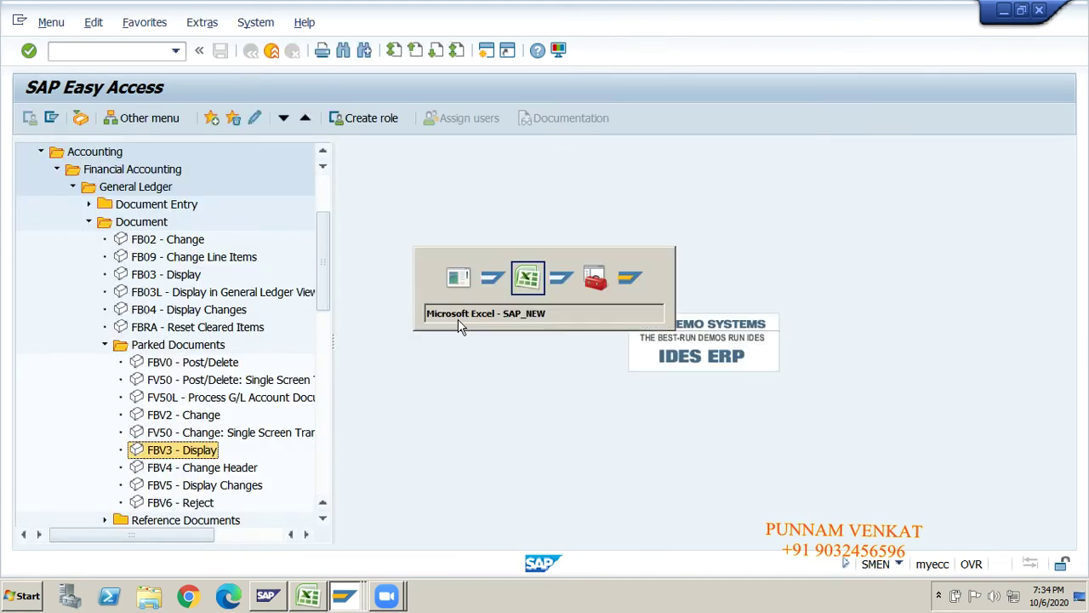
- Scroll the Documents sheet down to the Hold Document section at rows 40–53
key("Down")
key("Down")
key("Down")
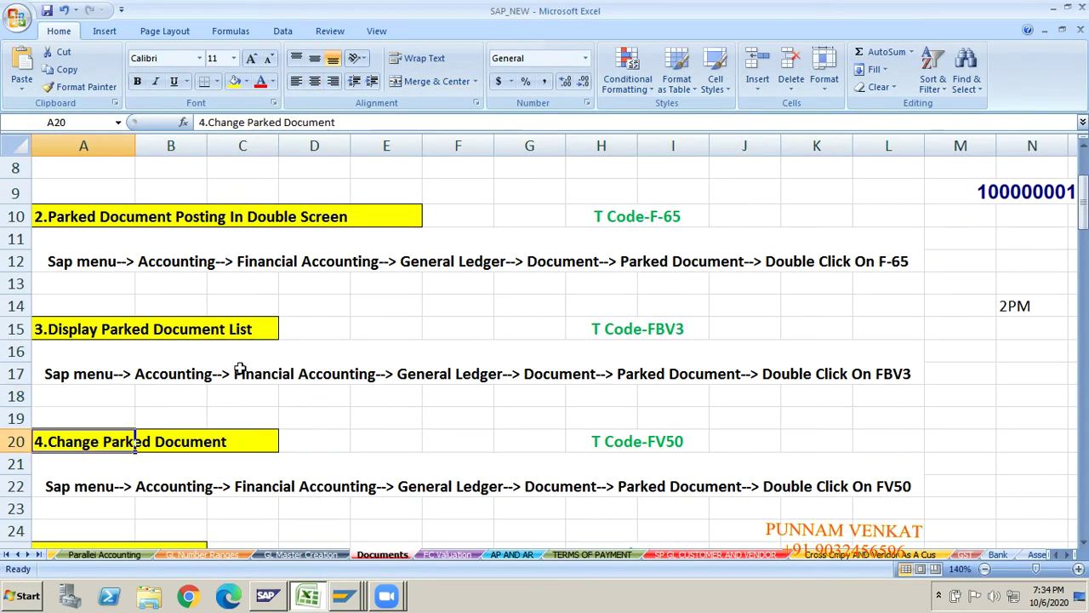
key("Down")
key("Down")
key("Down")
key("Down")
key("Down")
key("Down")
key("Down")
key("Down")
key("Down")
key("Up")
key("Up")
key("Up")
key("Up")
key("Up")
key("Up")
key("Up")
key("Up")
key("Up")
key("Up")
key("Up")
key("Up")
key("Up")
key("Up")
key("Up")
key("Up")
key("Up")
key("Up")
key("Up")
key("Up")
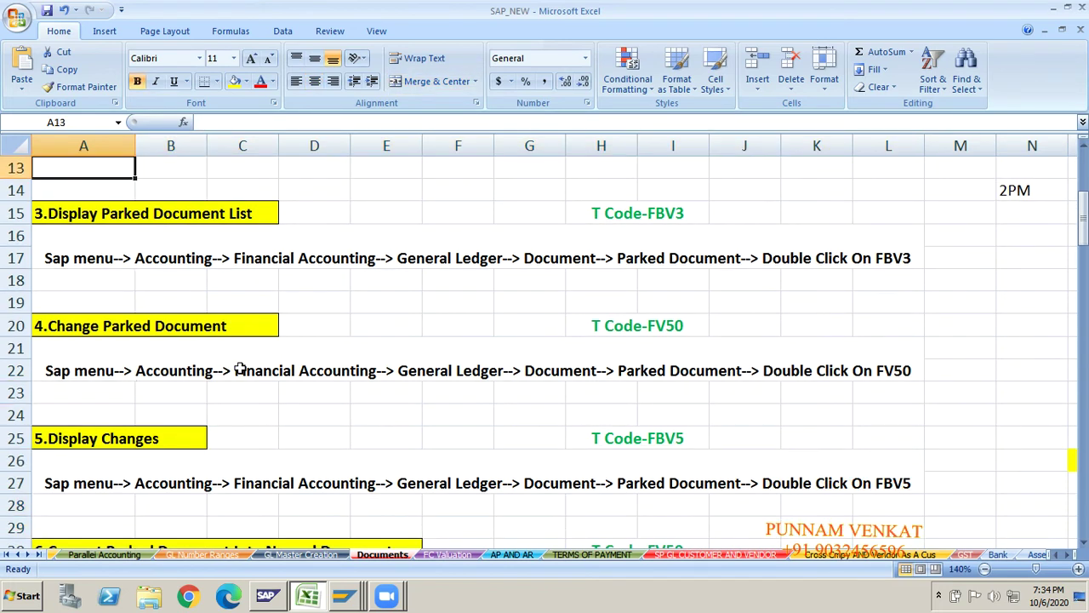
key("Down")
key("Down")
key("Down")
key("Down")
key("Down")
key("Down")
key("Down")
key("Down")
key("Down")
key("Down")
key("Down")
key("Down")
key("Down")
key("Down")
key("Down")
key("Down")
key("Down")
key("Down")
key("Down")
key("Down")
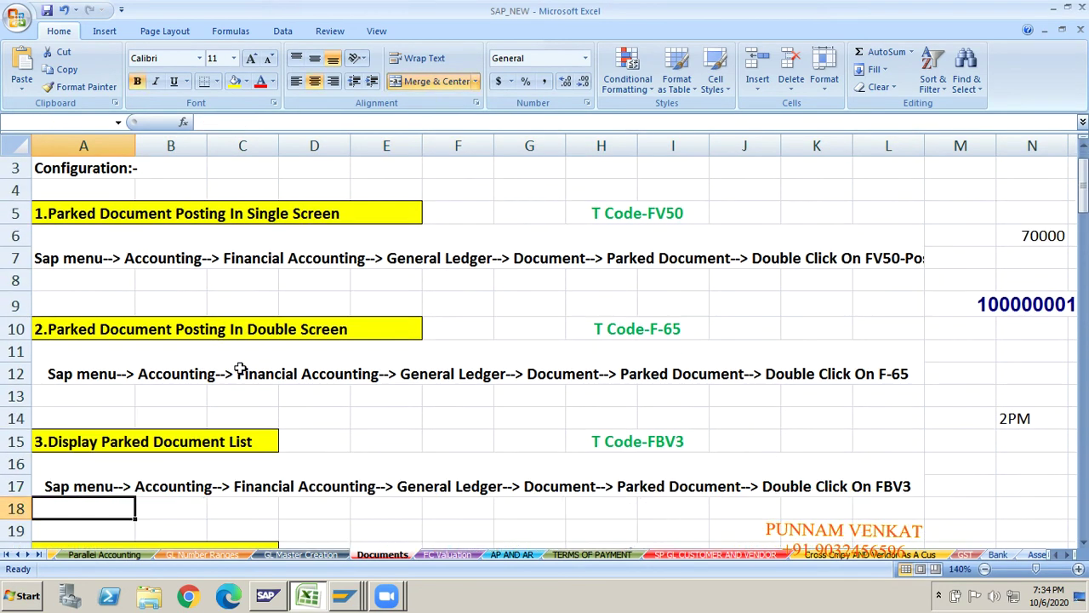
key("Down")
key("Down")
key("Down")
key("Down")
key("Down")
key("Down")
key("Down")
key("Down")
key("Down")
key("Down")
key("Down")
key("Down")
key("Down")
key("Down")
key("Down")
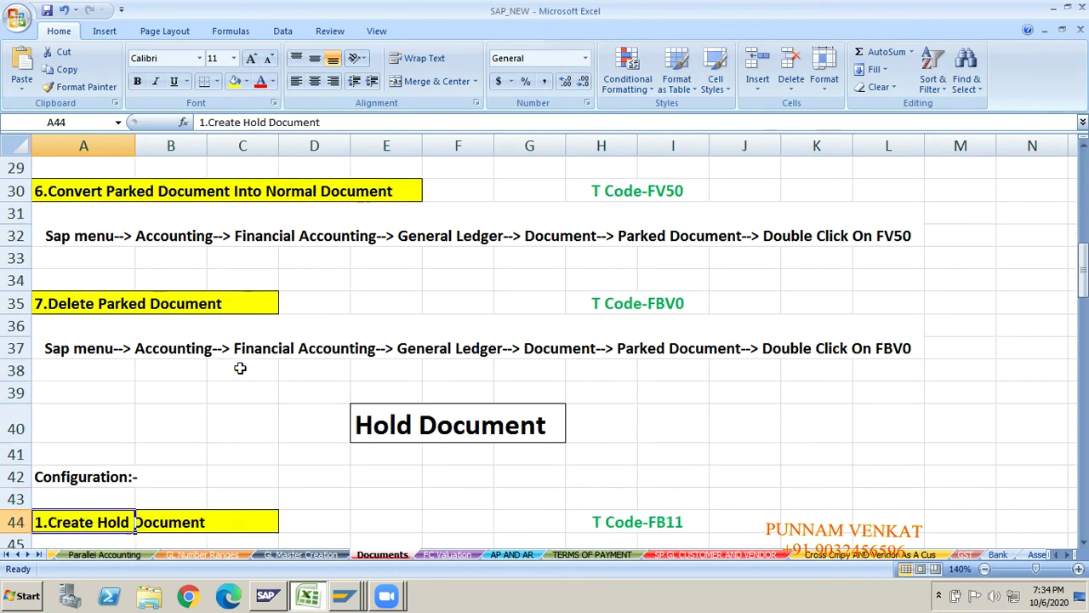
key("Down")
key("Down")
key("Up")
key("Up")
key("Up")
key("Up")
key("Up")
key("Up")
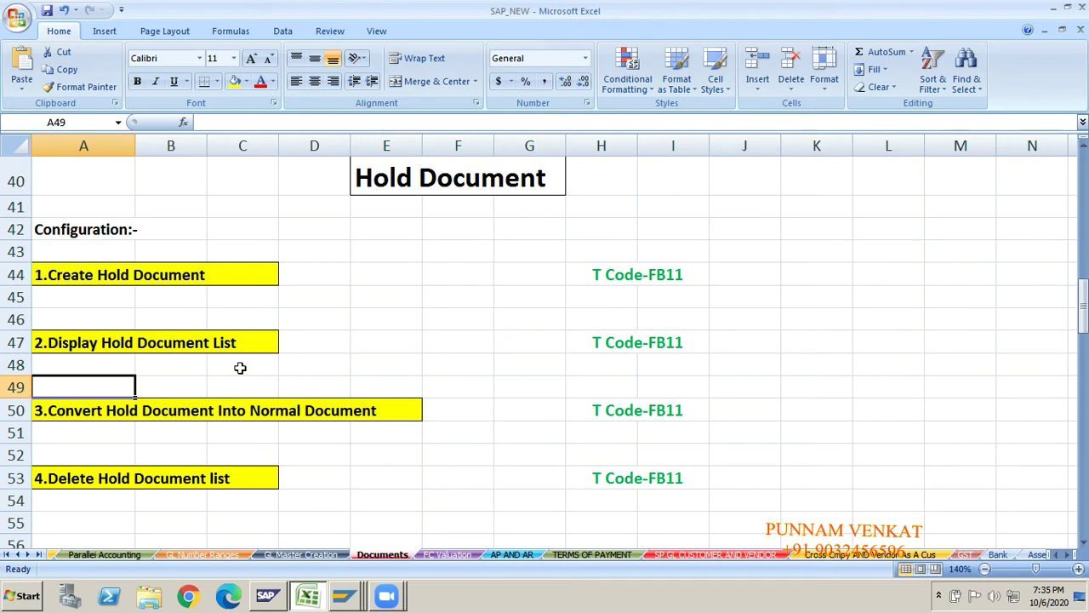
key("Up")
key("Up")
key("Up")
key("Up")
key("Up")
key("Up")
key("Up")
key("Up")
key("Up")
key("Up")
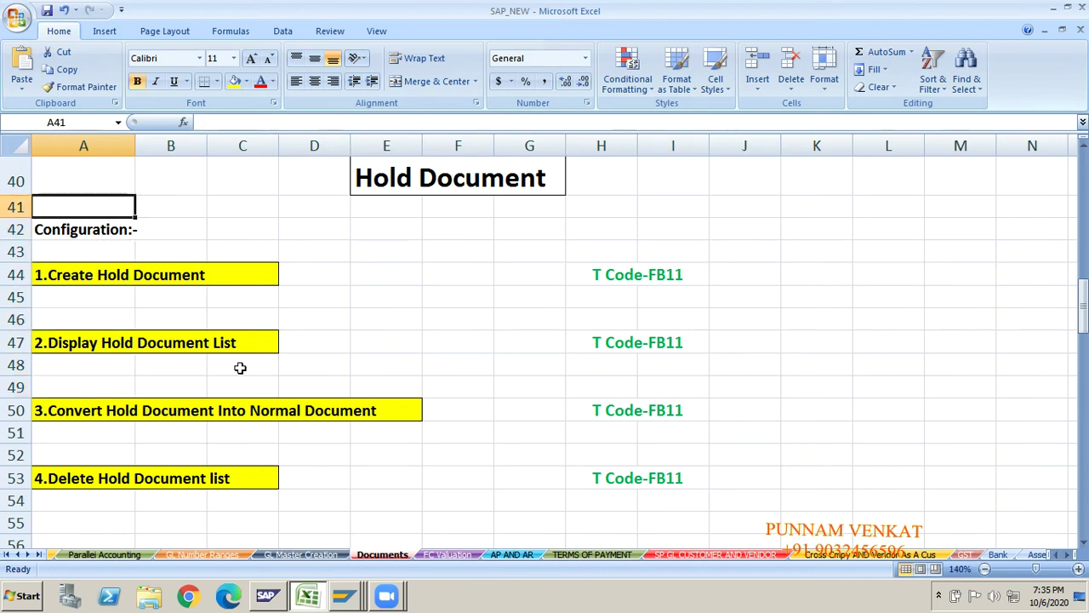
scroll(240, 367, "up", 1)
key("Down")
key("Down")
key("Down")
key("Down")
key("Down")
key("Down")
key("Down")
key("Down")
key("Down")
key("Down")
key("Down")
key("Down")
key("Down")
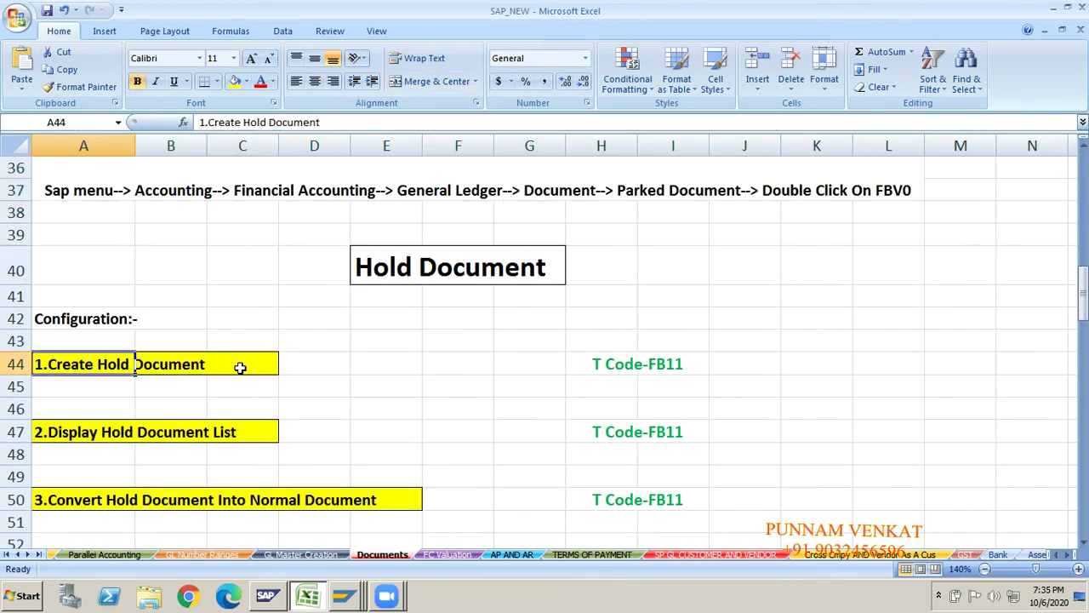
key("Down")
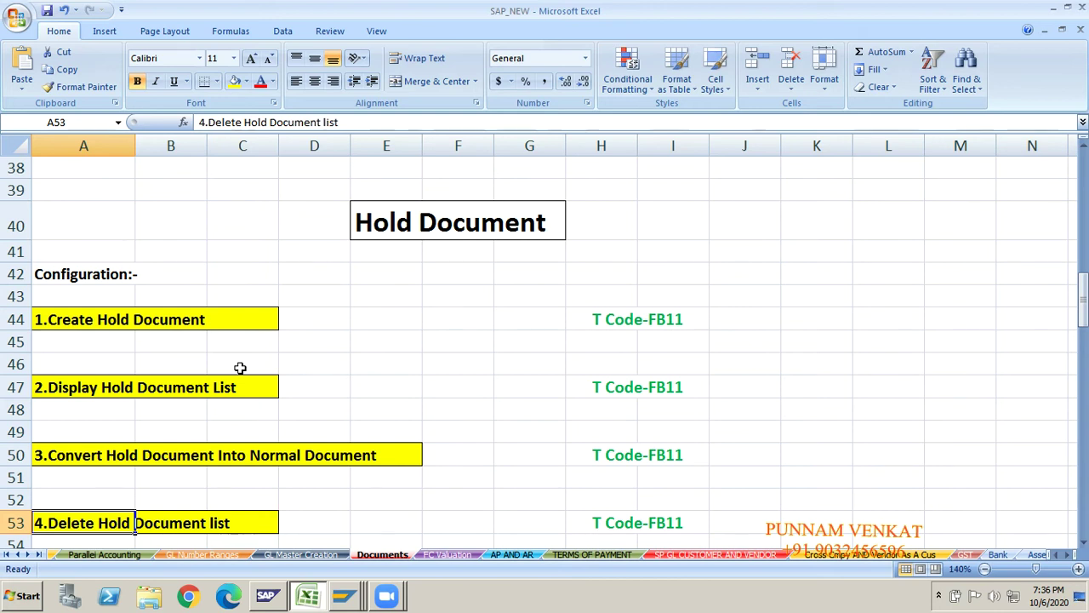
key("Up")
key("Up")
key("Up")
key("Up")
key("Up")
key("Up")
key("Up")
key("Up")
key("Up")
key("Up")
key("Up")
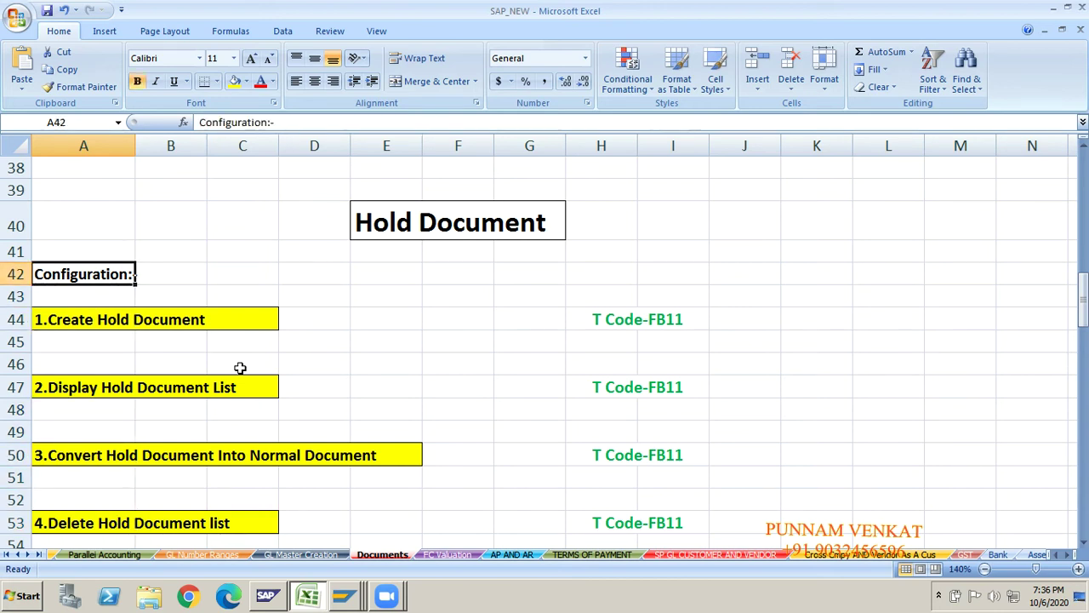
key("Down")
key("Down")
key("Down")
key("Down")
key("Down")
key("Down")
key("Down")
key("Down")
key("Down")
key("Down")
key("Down")
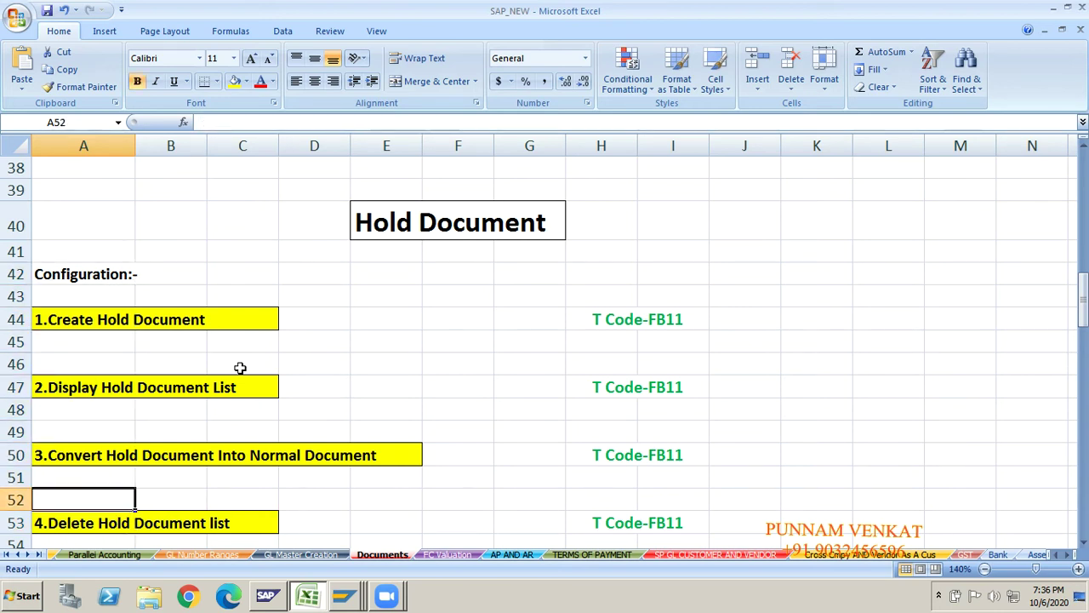
left_click(404, 216)
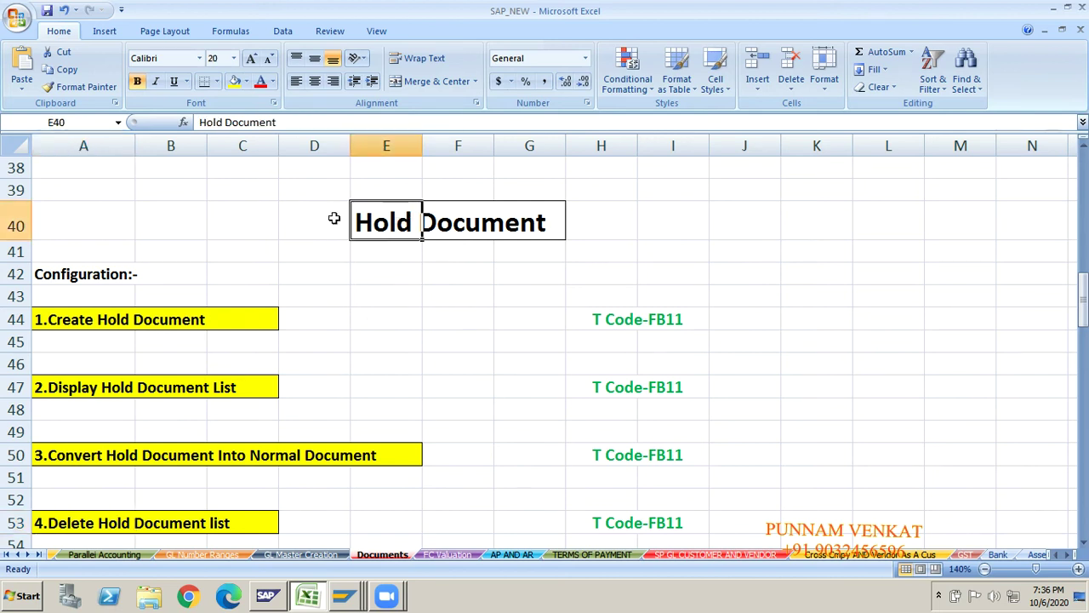
left_click(385, 411)
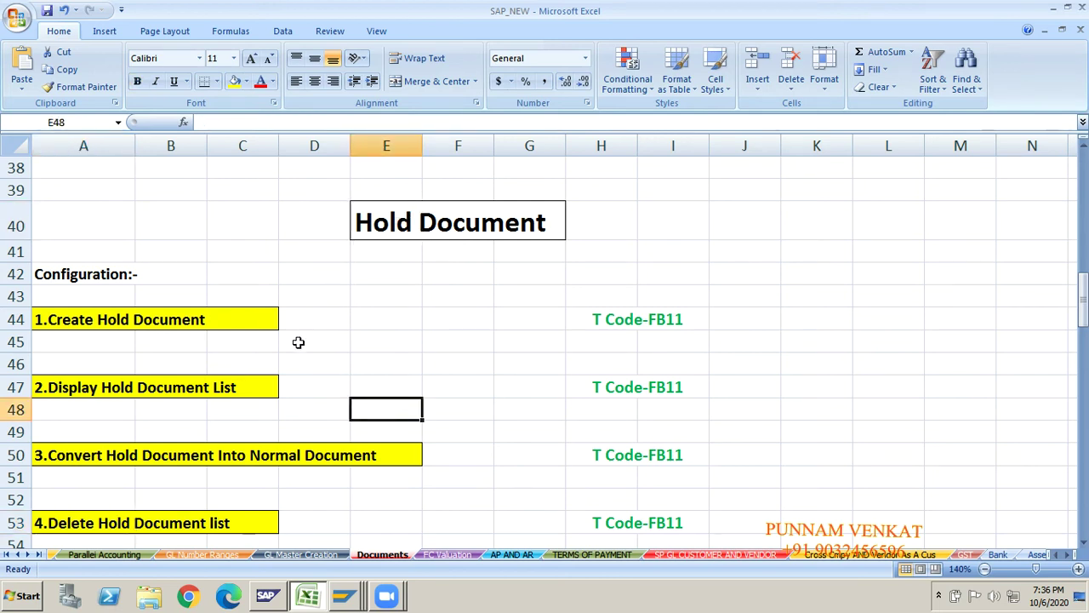
left_click(443, 228)
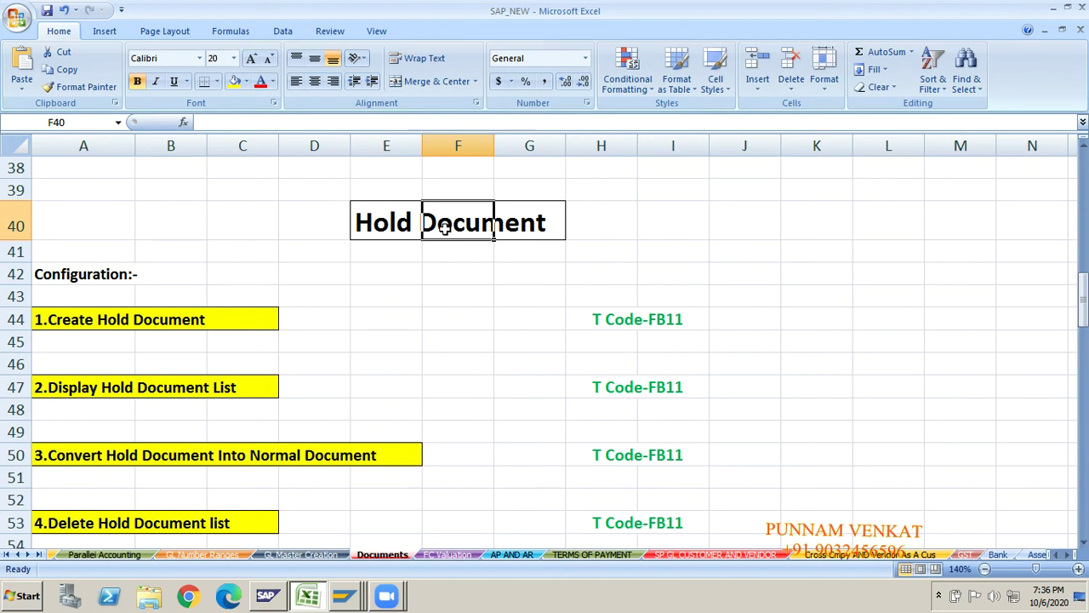
left_click(877, 417)
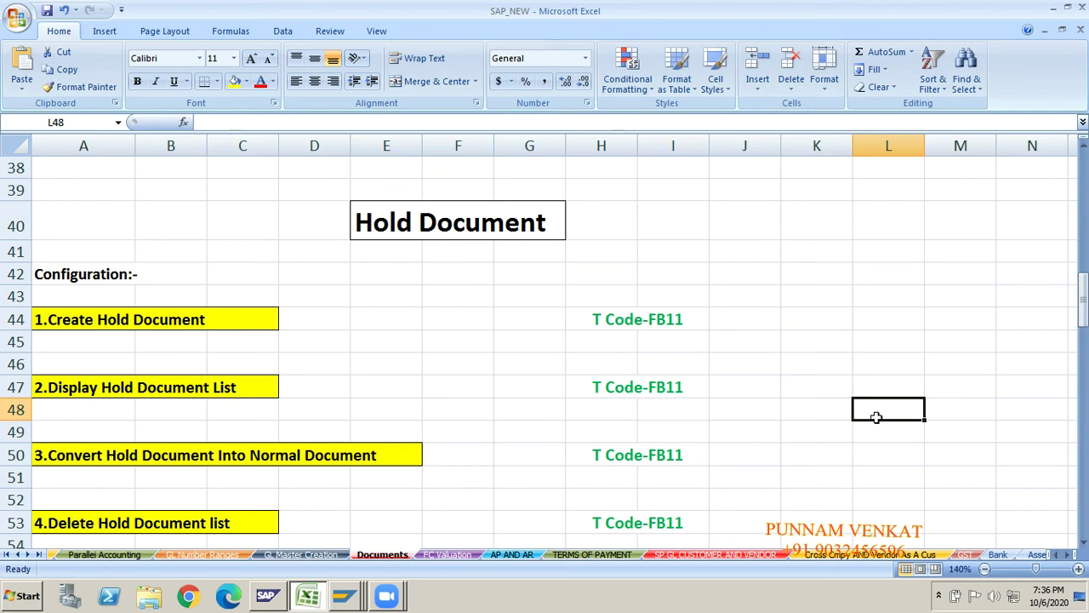
key("Right")
key("Right")
key("Right")
key("Right")
key("Right")
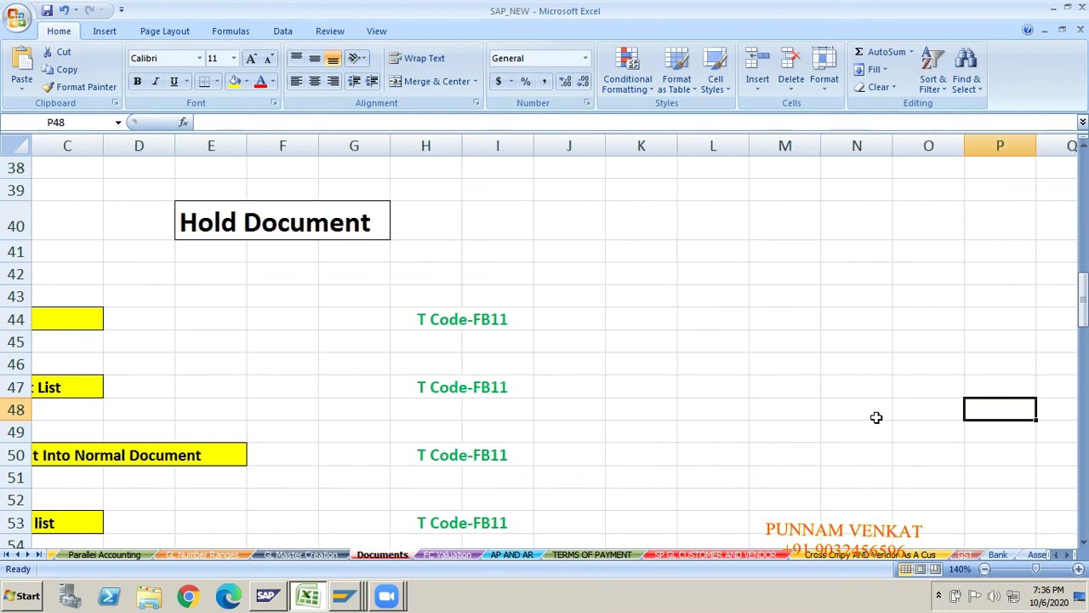
key("Right")
key("Right")
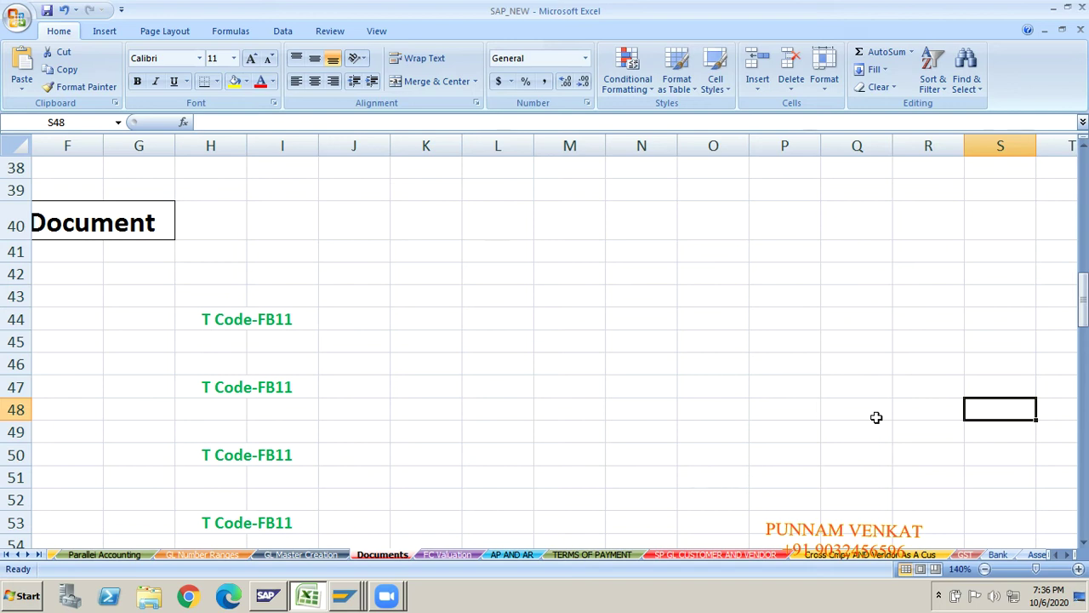
key("Left")
key("Left")
key("Left")
key("Left")
key("Left")
key("Left")
key("Left")
key("Left")
key("Left")
key("Left")
key("Left")
key("Left")
key("Left")
key("Left")
key("Left")
key("Left")
key("Left")
key("Left")
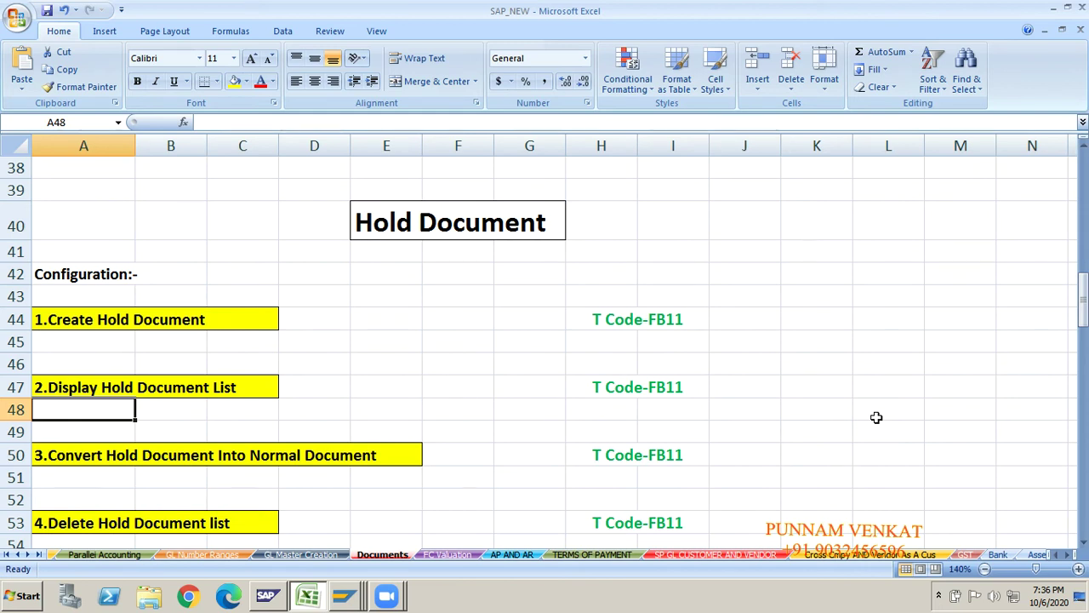
key("Right")
key("Right")
key("Right")
key("Right")
key("Right")
key("Right")
key("Right")
key("Right")
key("Right")
key("Right")
key("Right")
key("Right")
key("Right")
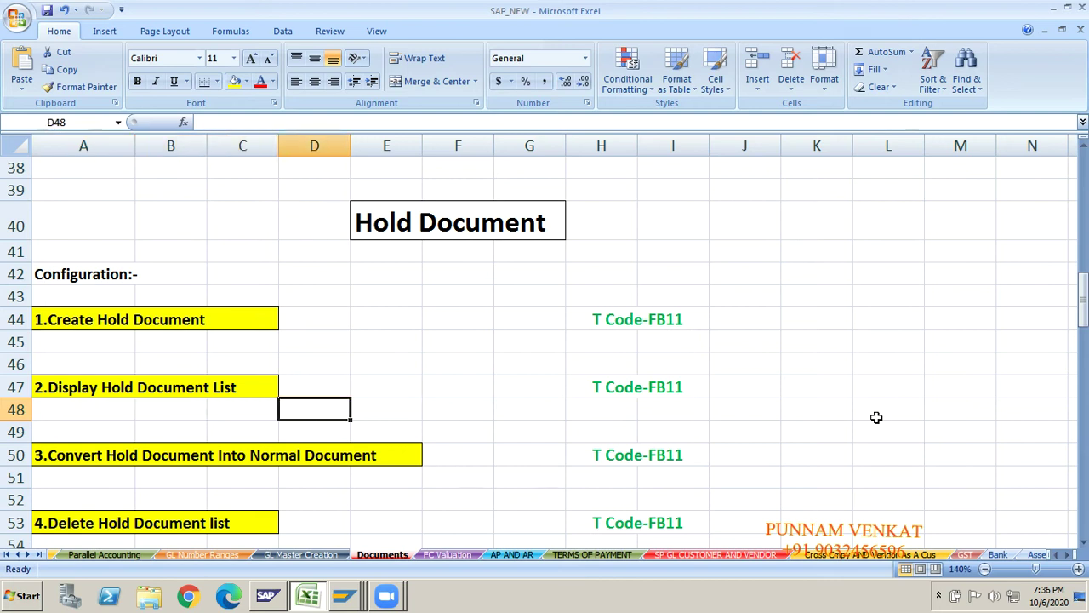
key("Right")
key("Right")
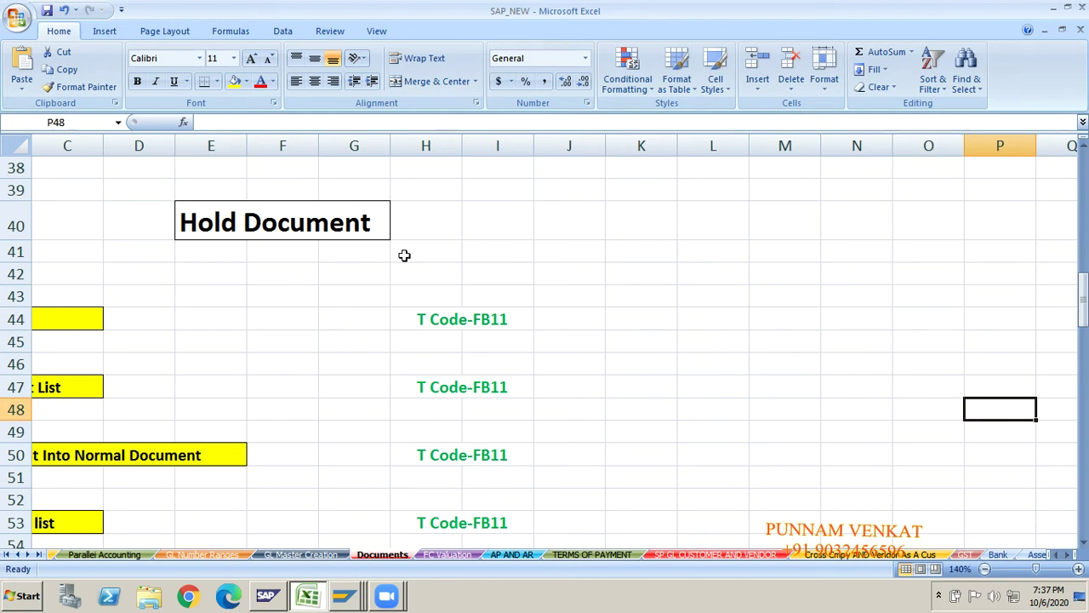
left_click(317, 224)
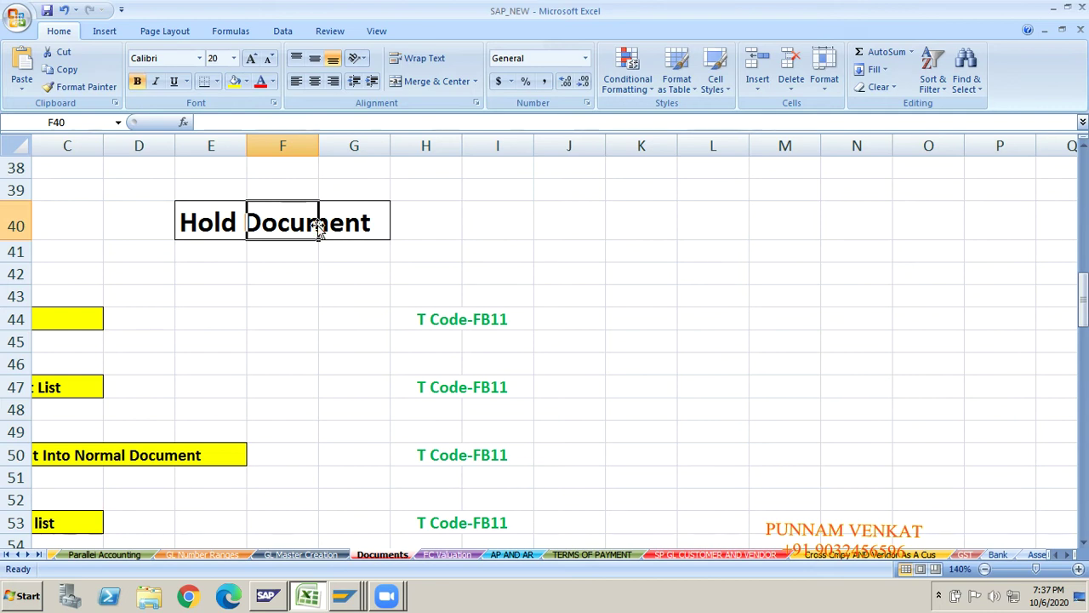
left_click(303, 264)
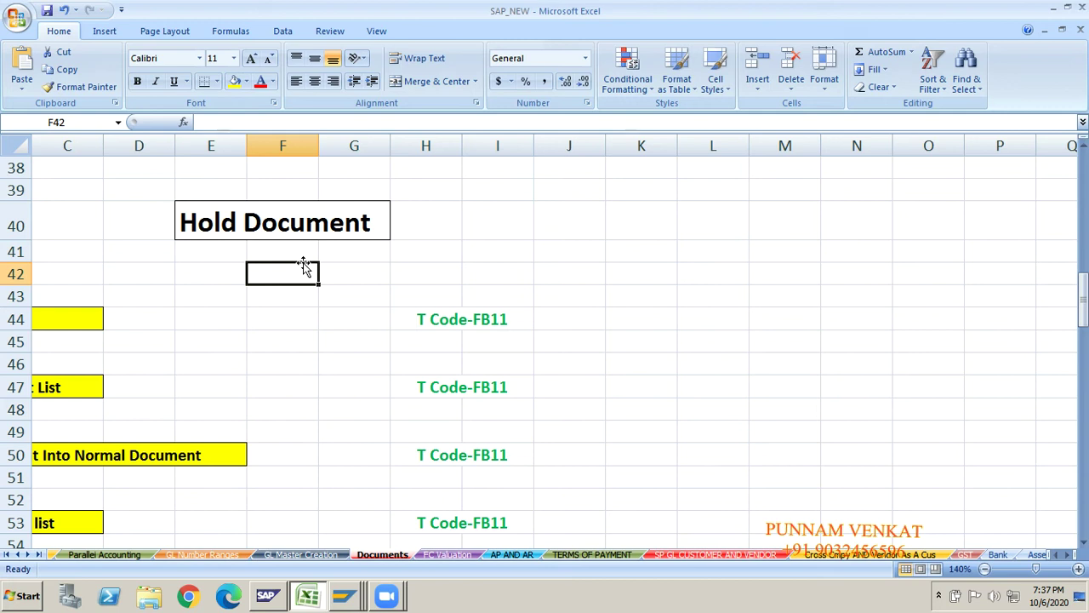
left_click(269, 220)
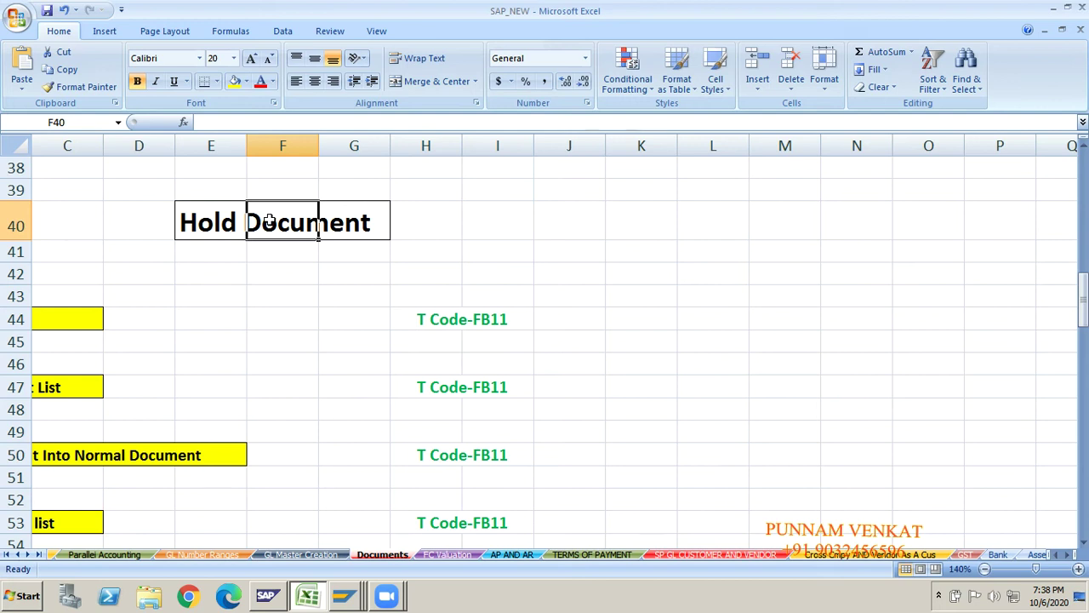
- Enter Cash in L44 and 20000 in N44 beside the first FB11 step
key("Right")
key("Right")
key("Right")
key("Right")
key("Right")
key("Right")
key("Down")
key("Down")
key("Down")
key("Down")
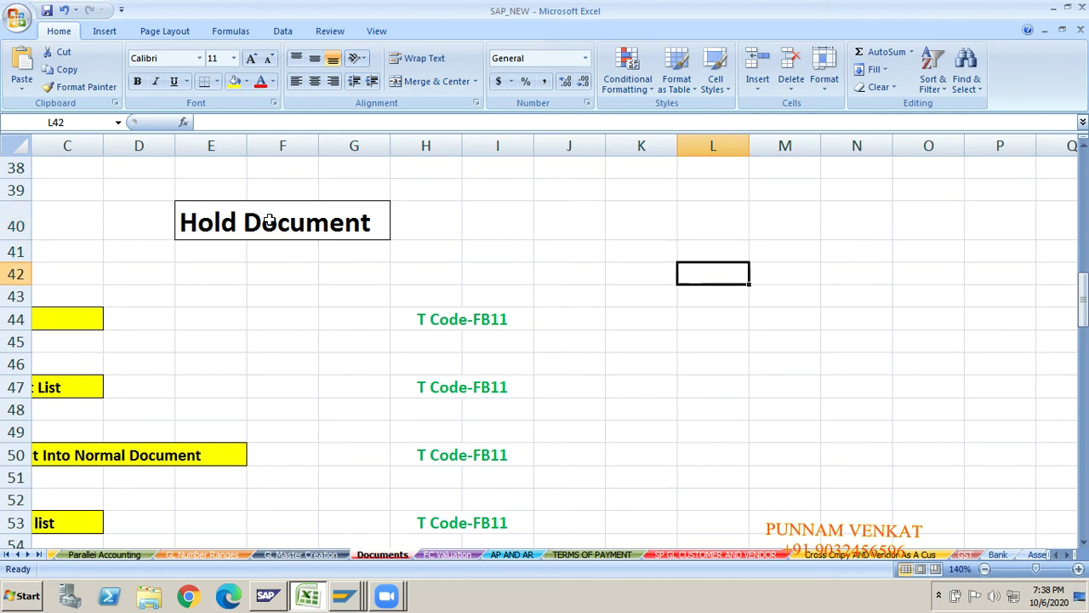
type("cASH")
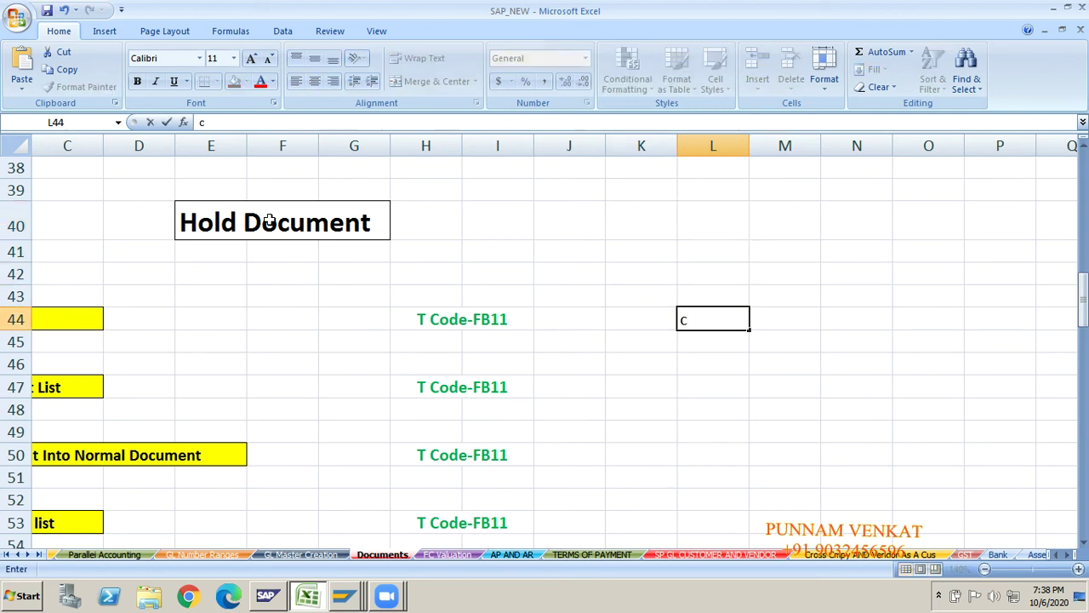
key("BackSpace")
key("BackSpace")
key("BackSpace")
key("BackSpace")
type("CA")
key("BackSpace")
type("ash")
key("Right")
key("Right")
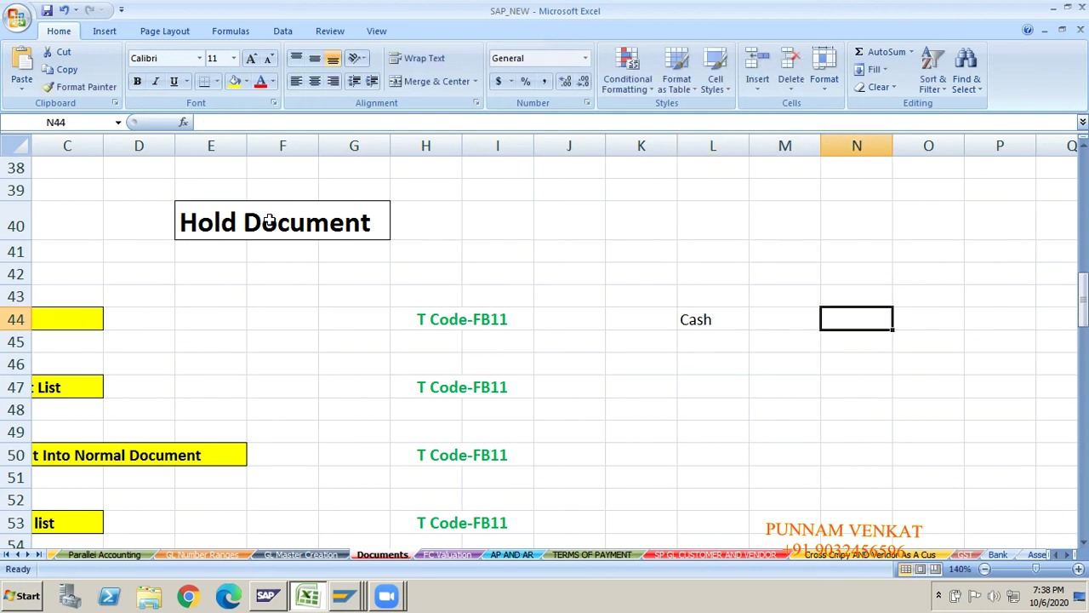
type("20000")
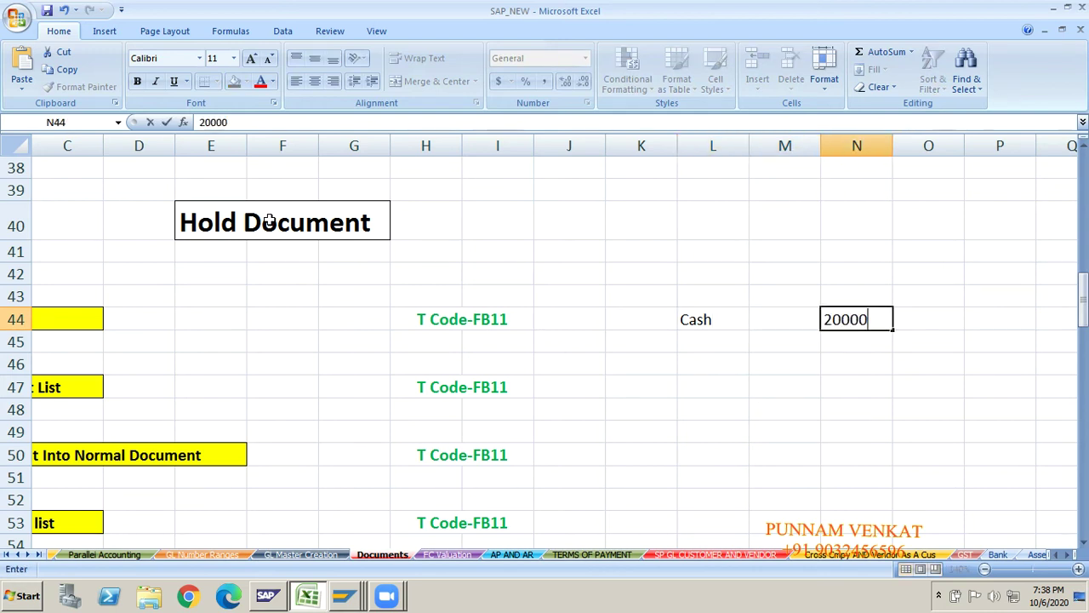
key("Return")
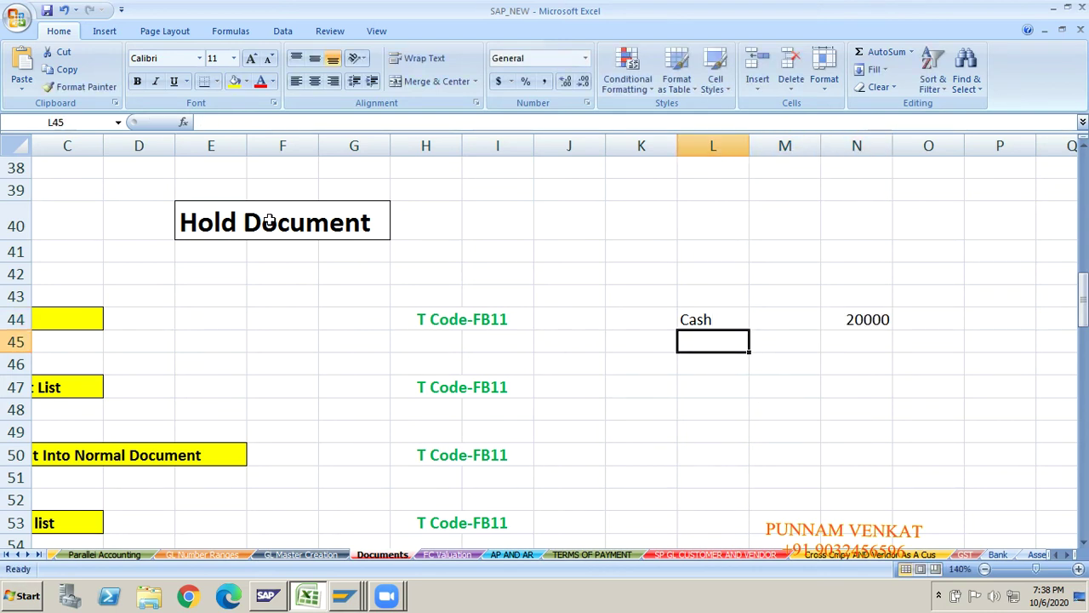
left_click(685, 316)
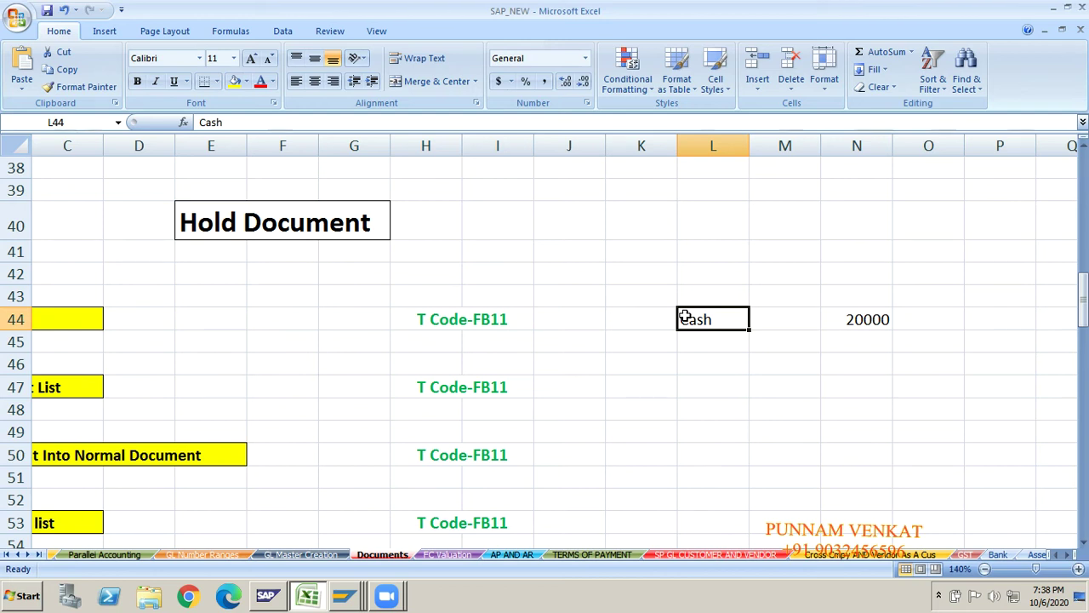
left_click(866, 319)
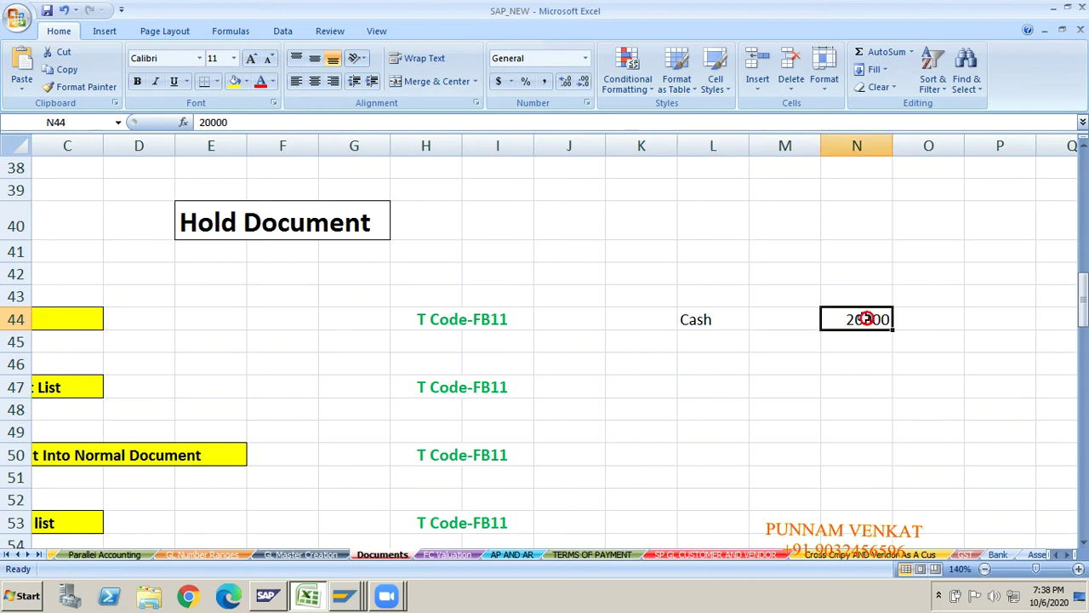
left_click(671, 321)
left_click(837, 328)
left_click(272, 246)
left_click(270, 232)
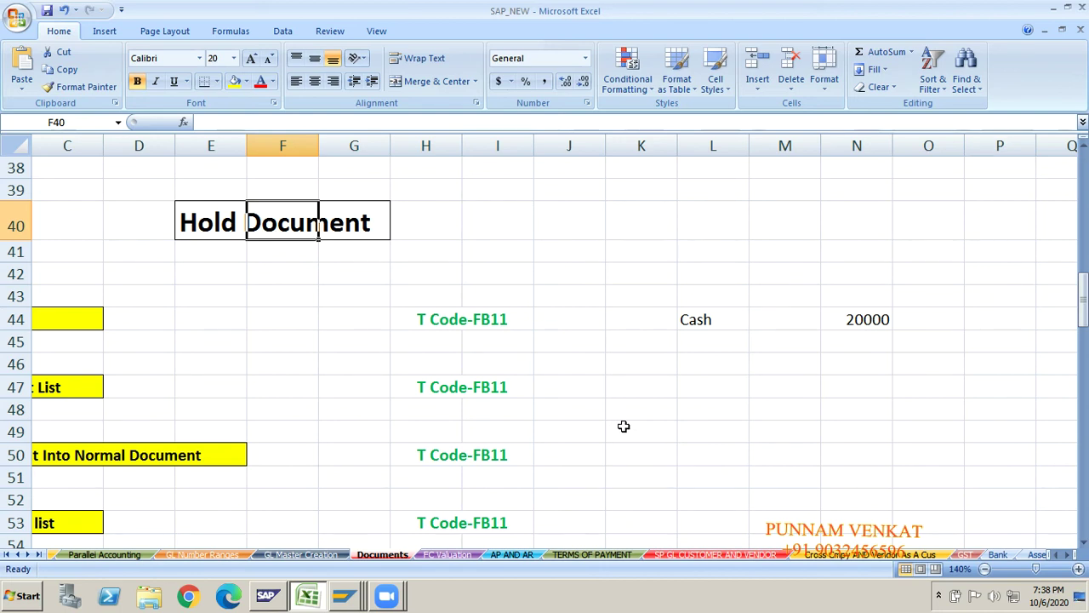
left_click(682, 369)
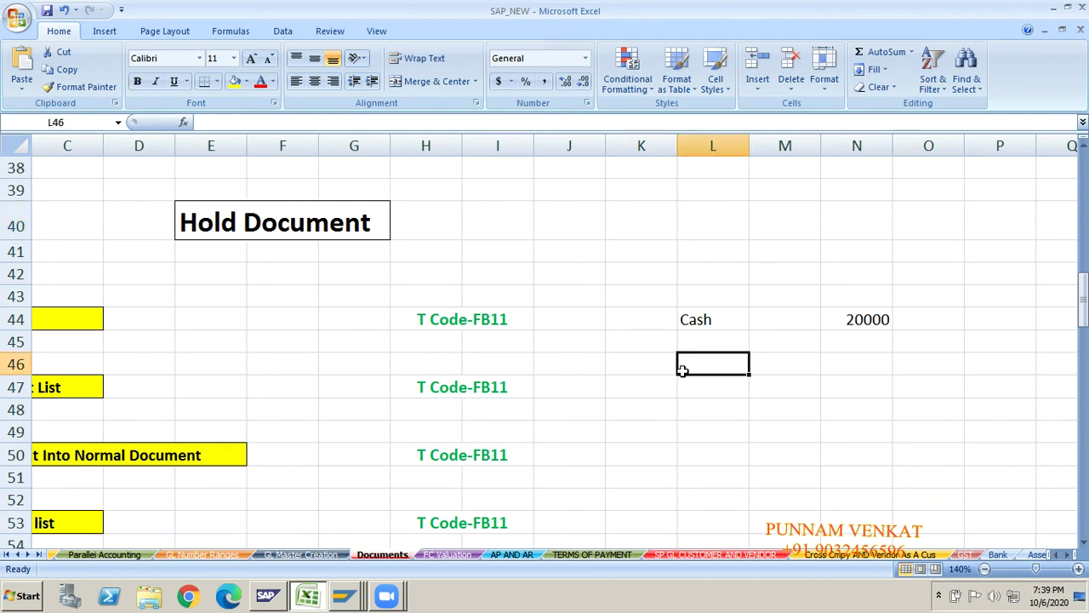
left_click(688, 294)
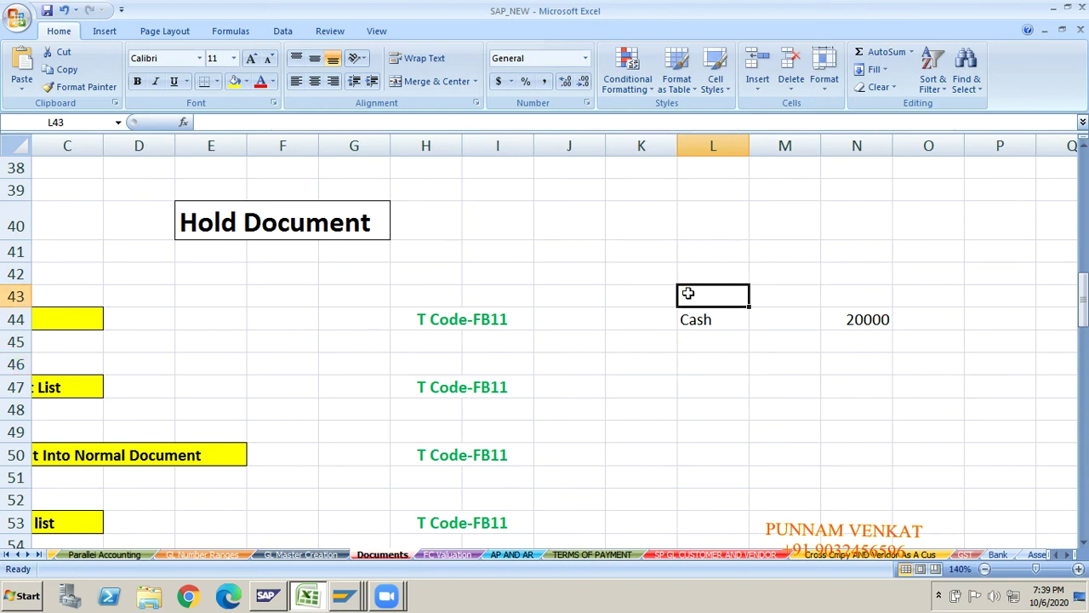
left_click(693, 317)
left_click(695, 341)
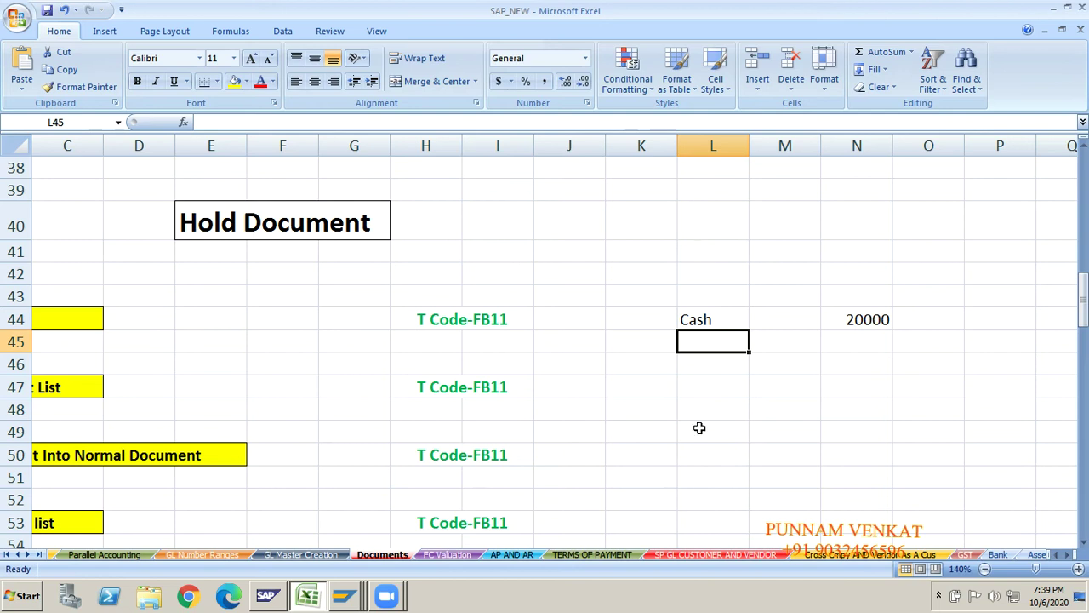
left_click(135, 316)
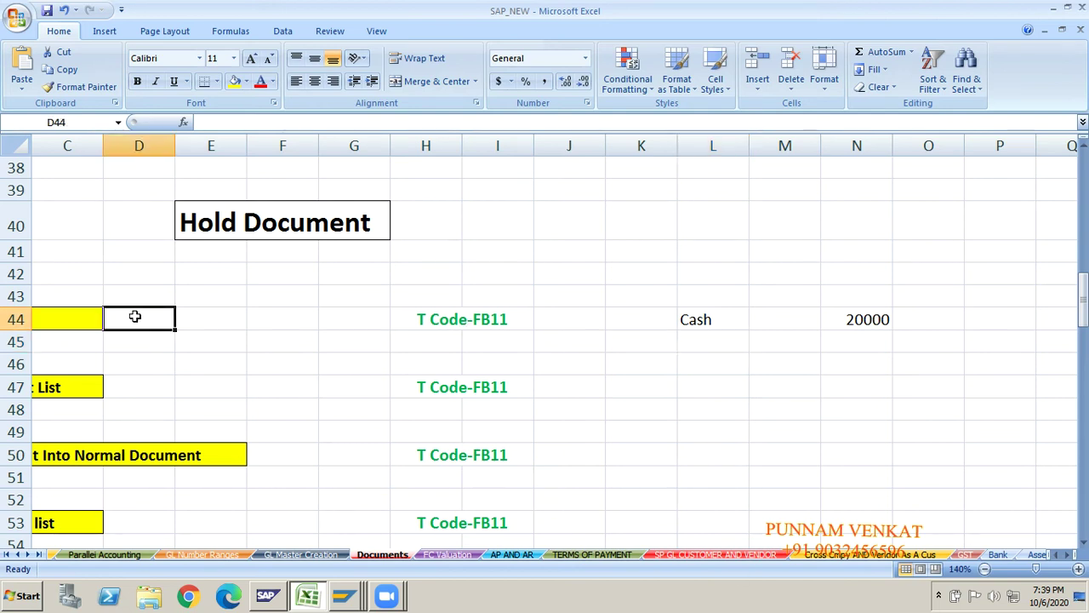
key("Home")
key("Up")
key("Up")
key("Up")
key("Up")
key("Up")
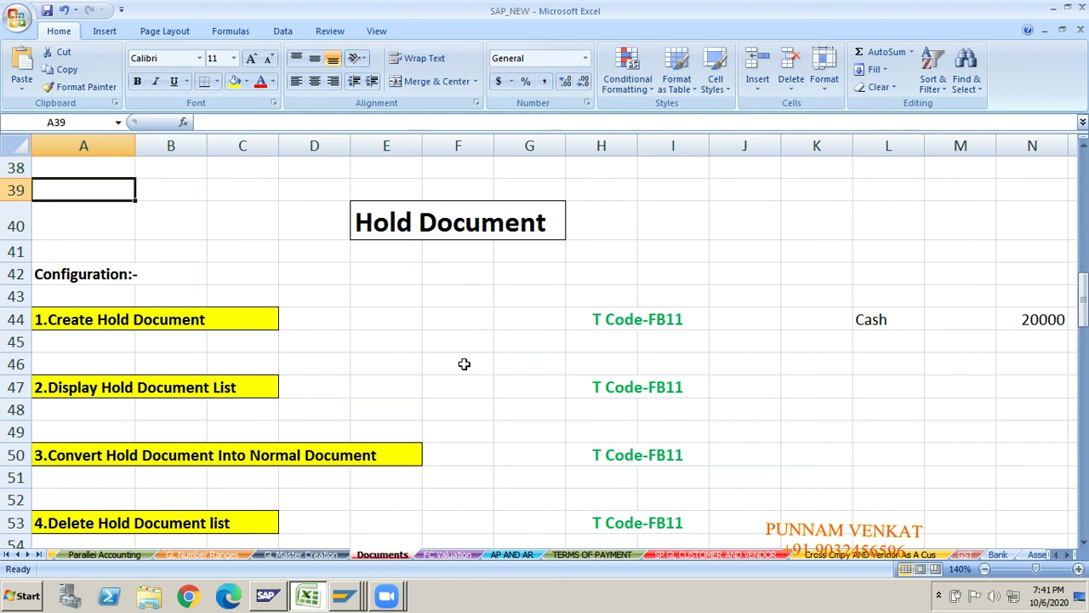
left_click(403, 232)
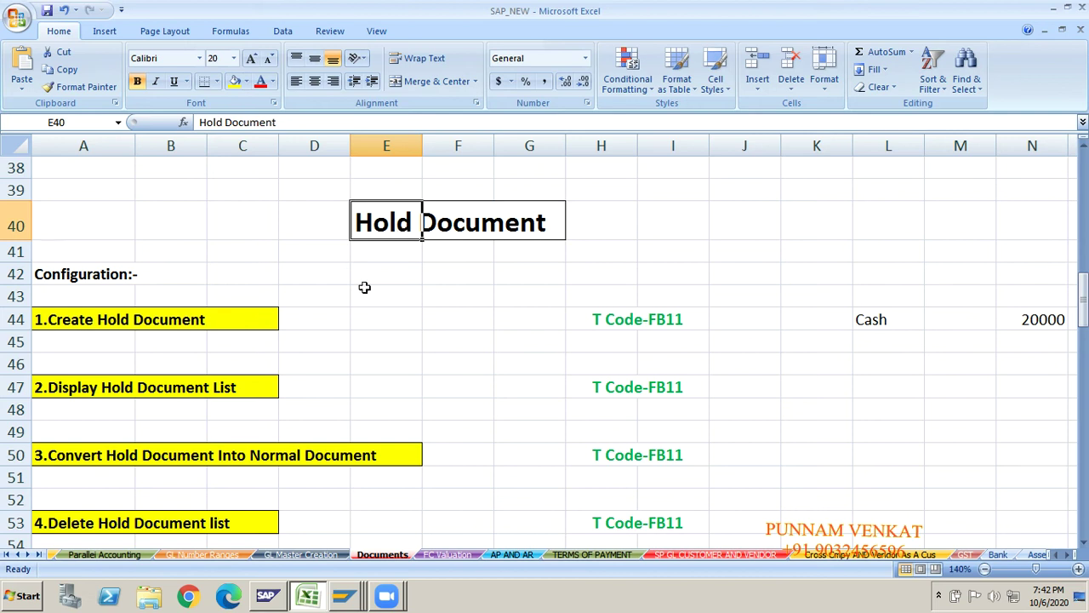
left_click(94, 469)
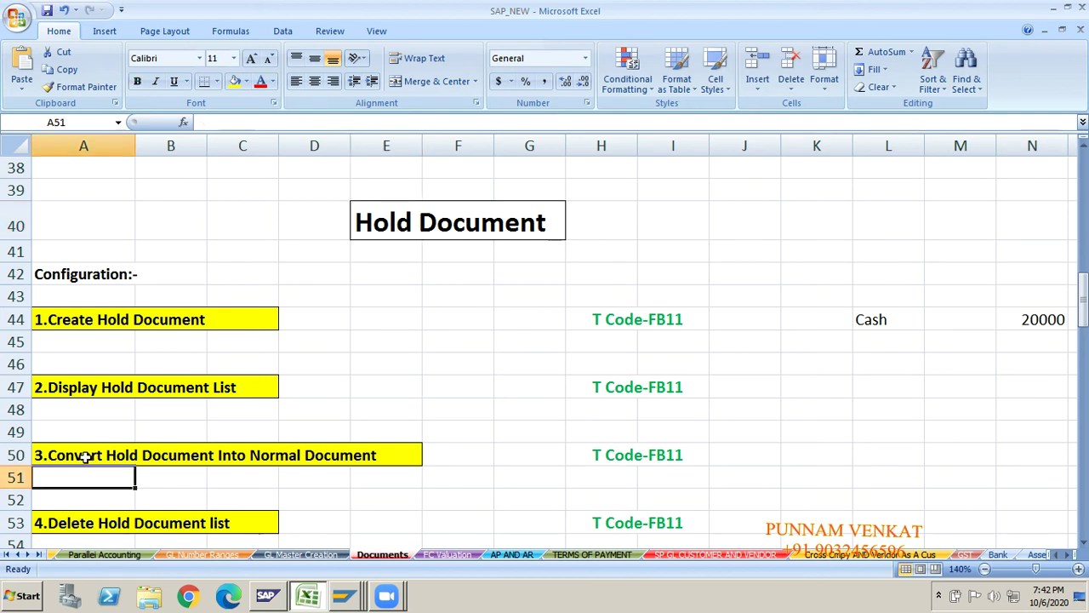
left_click(83, 455)
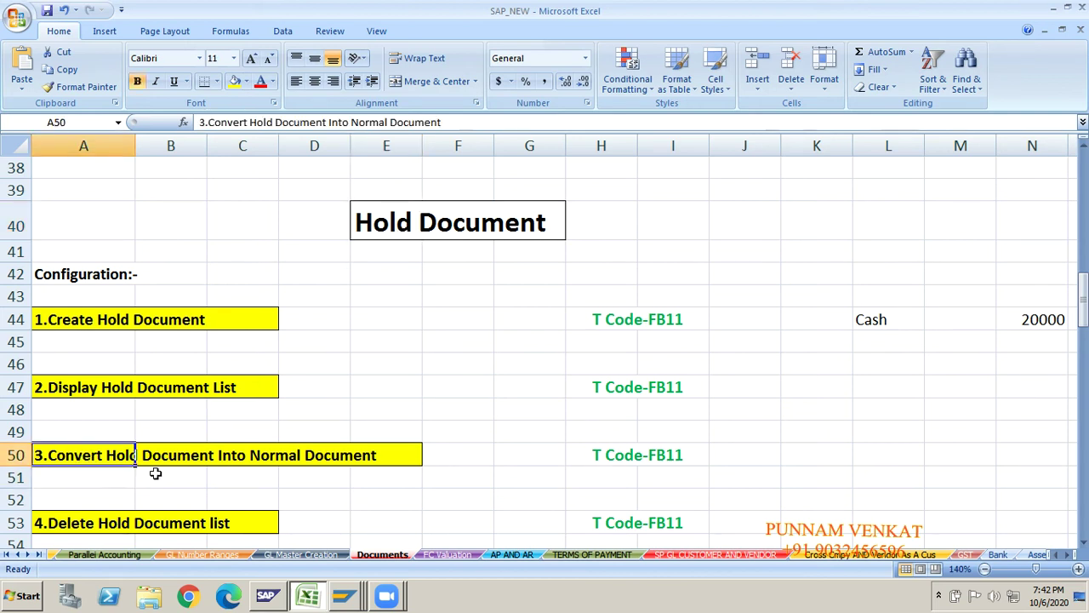
left_click(302, 475)
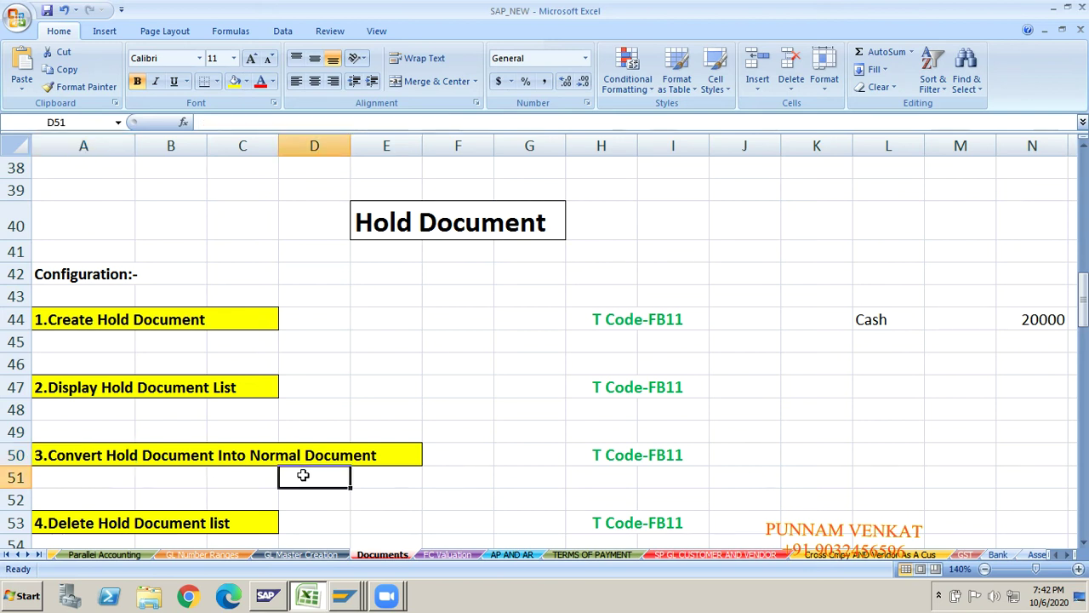
left_click(37, 455)
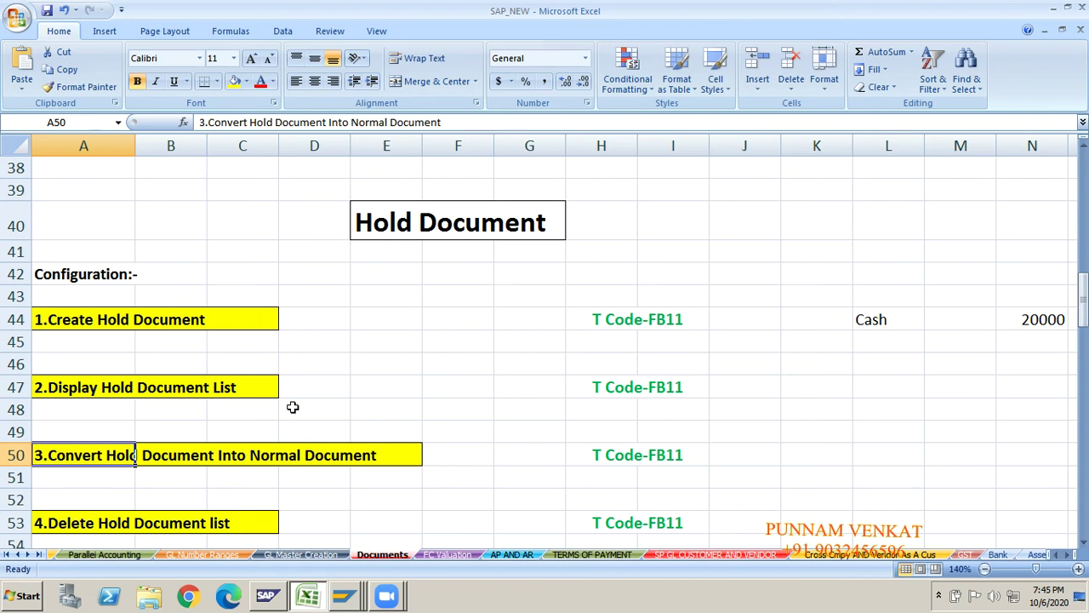
- Fill the Cash 20000 cells in L44:N44 with yellow
left_click(405, 230)
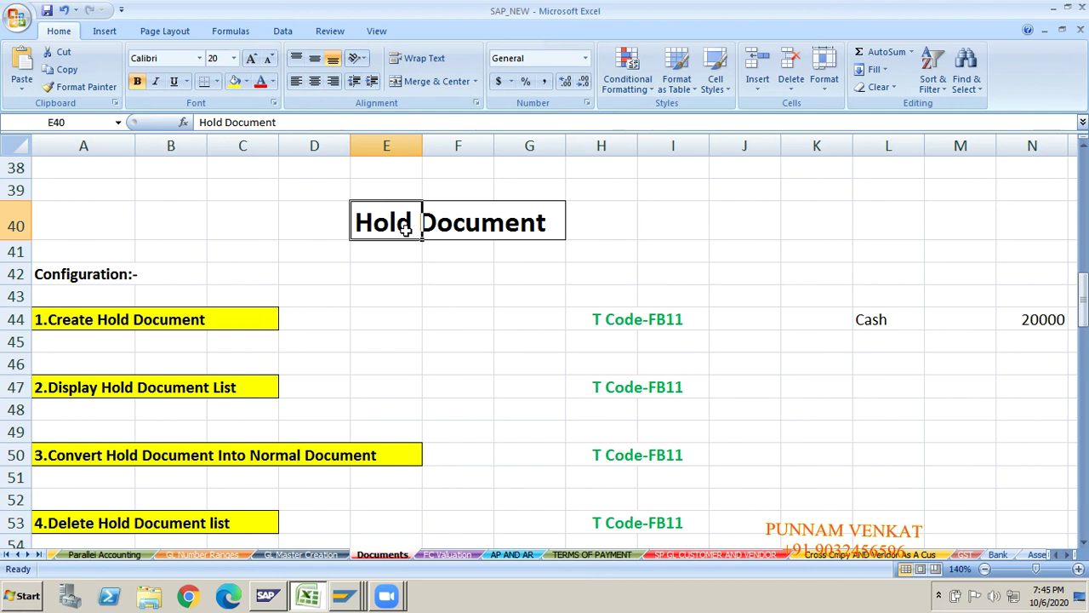
left_click(98, 470)
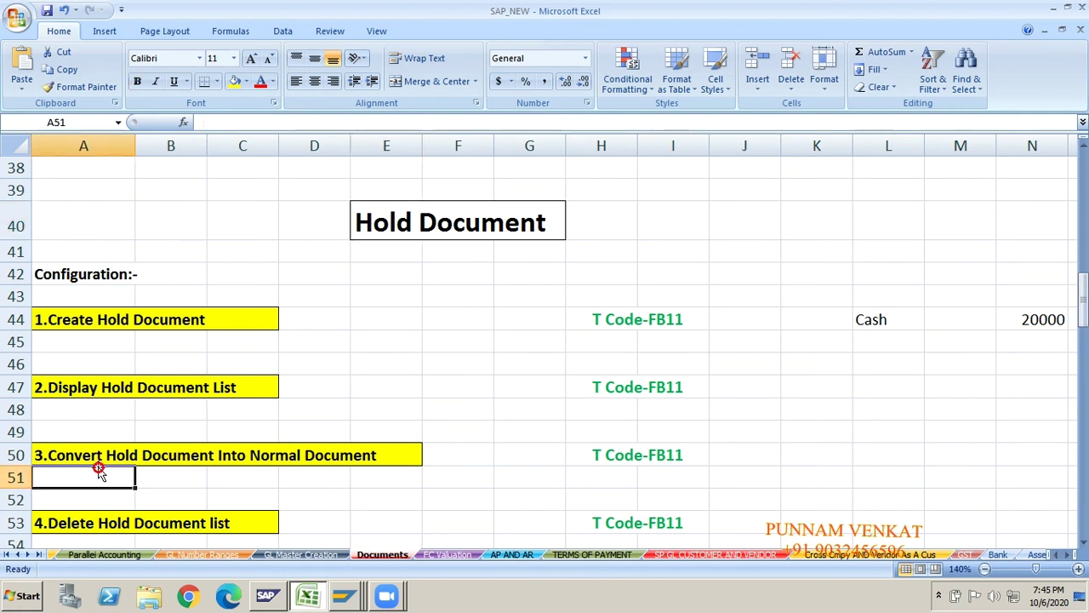
left_click(291, 482)
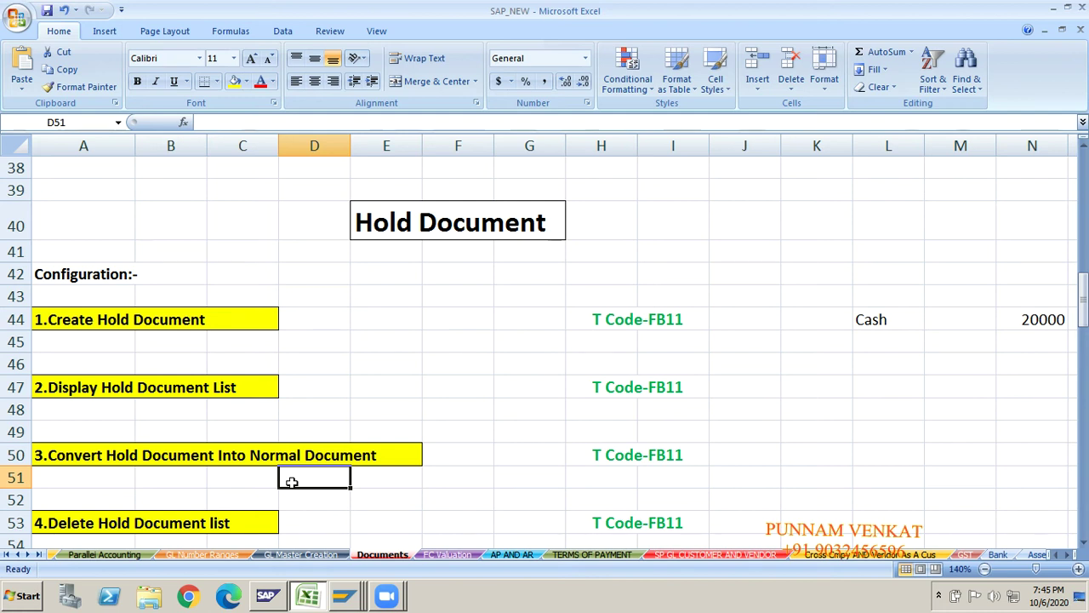
left_click(361, 440)
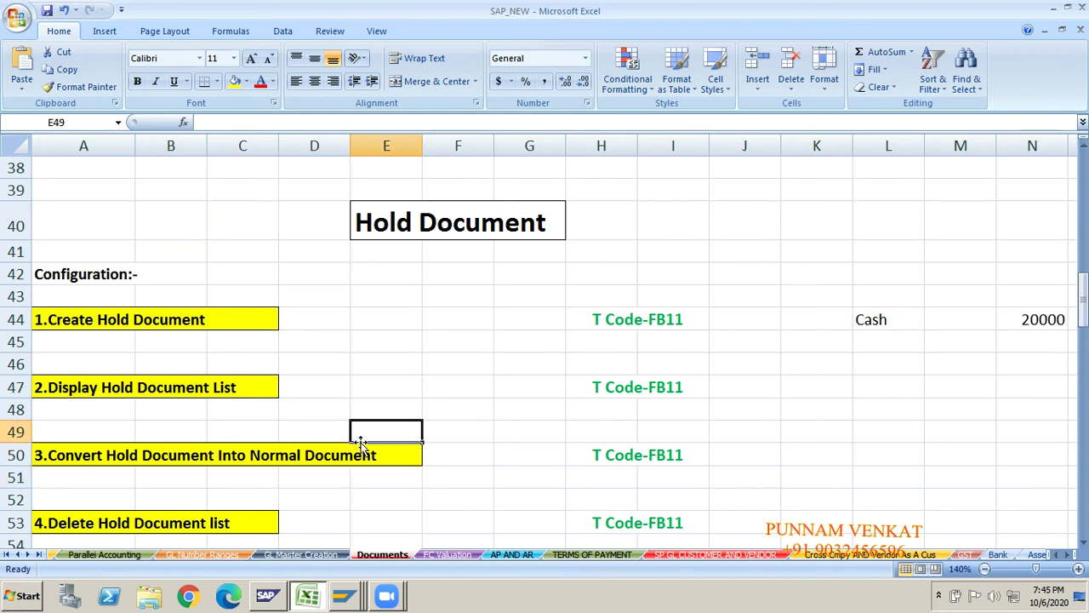
key("Right")
key("Right")
key("Right")
key("Right")
key("Right")
key("Right")
key("Up")
key("Up")
key("Up")
key("Up")
key("Up")
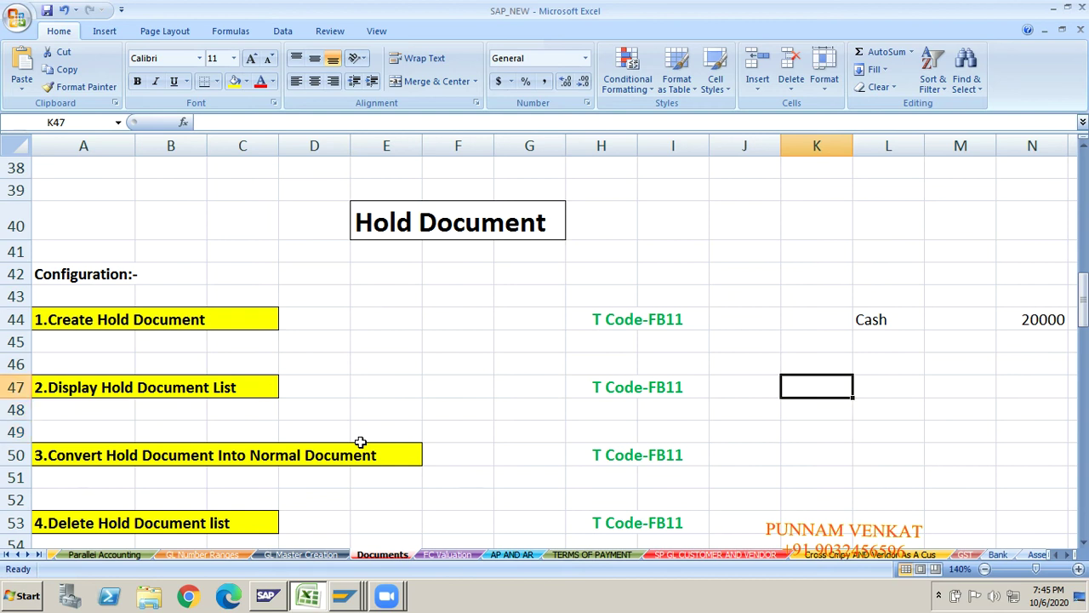
key("Right")
key("Right")
key("Right")
key("Right")
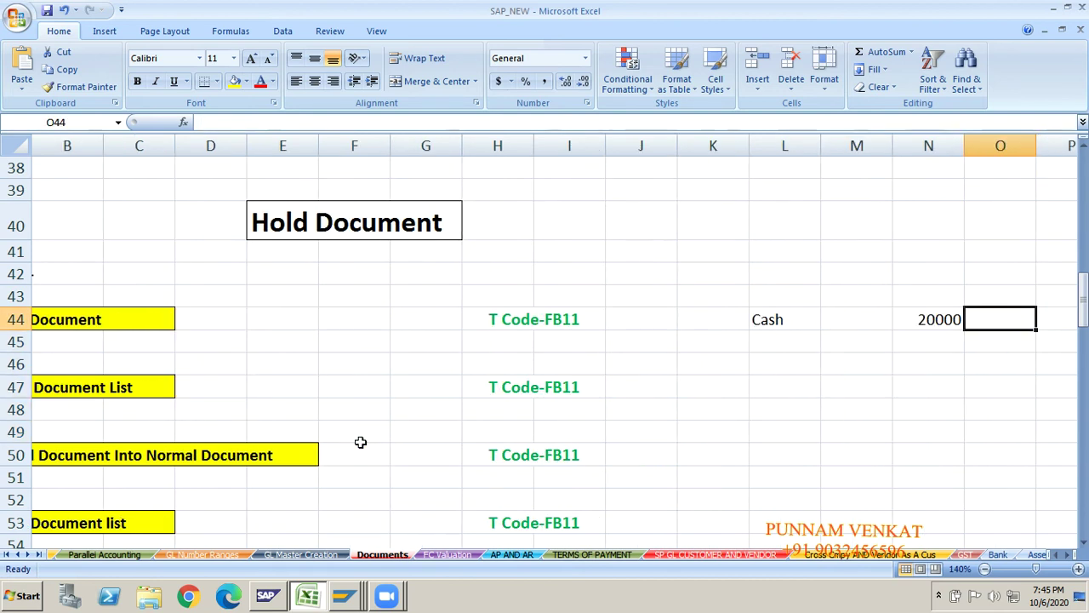
left_click(770, 320)
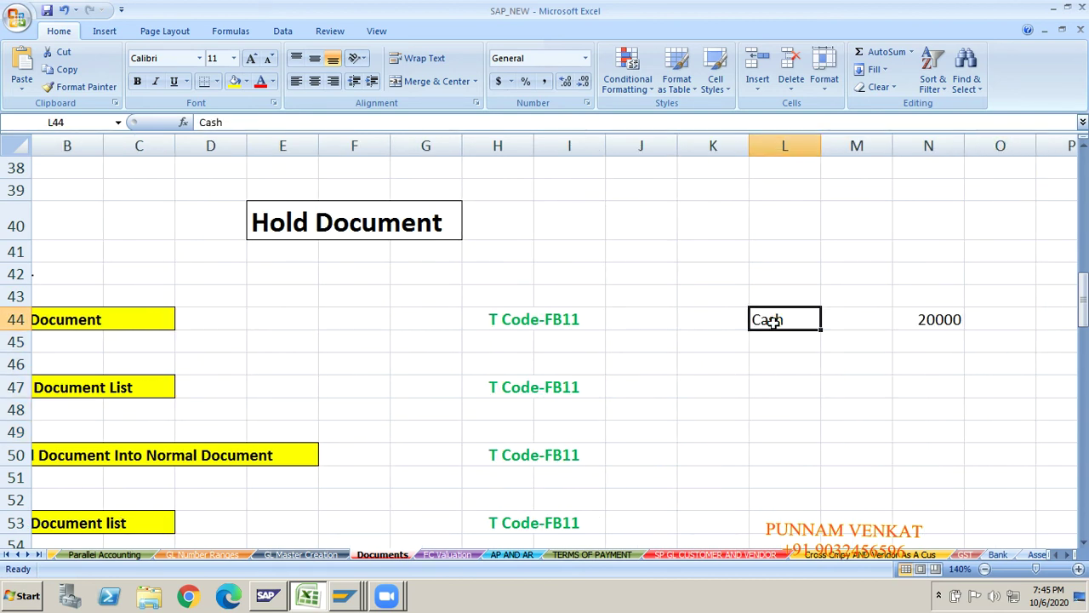
key("shift+Right")
key("shift+Right")
left_click(234, 81)
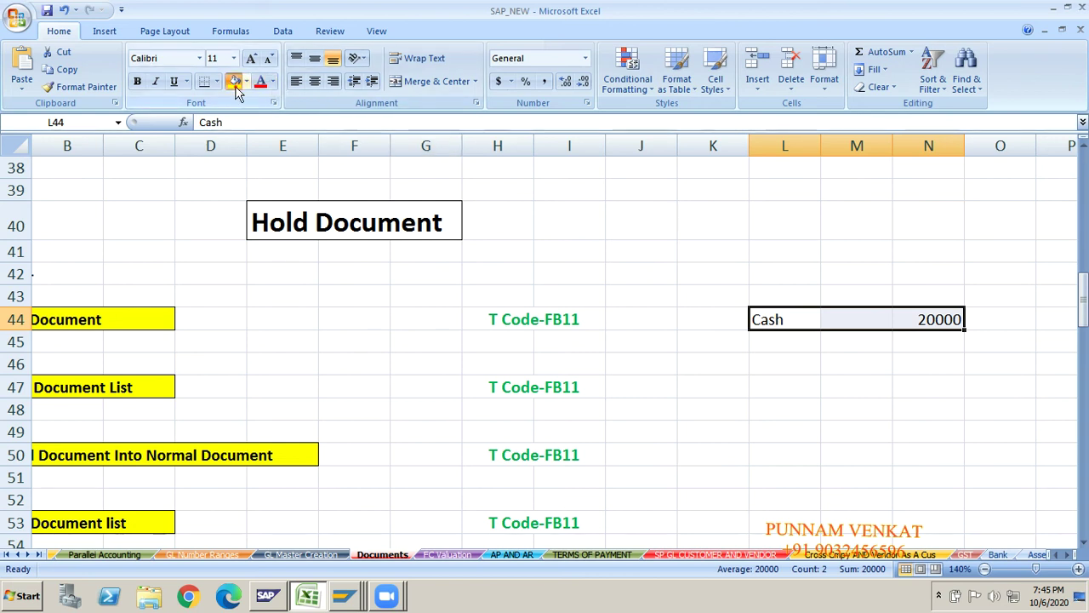
- Enter a new Cash entry with 40000 in row 49 (L49 and N49)
left_click(787, 432)
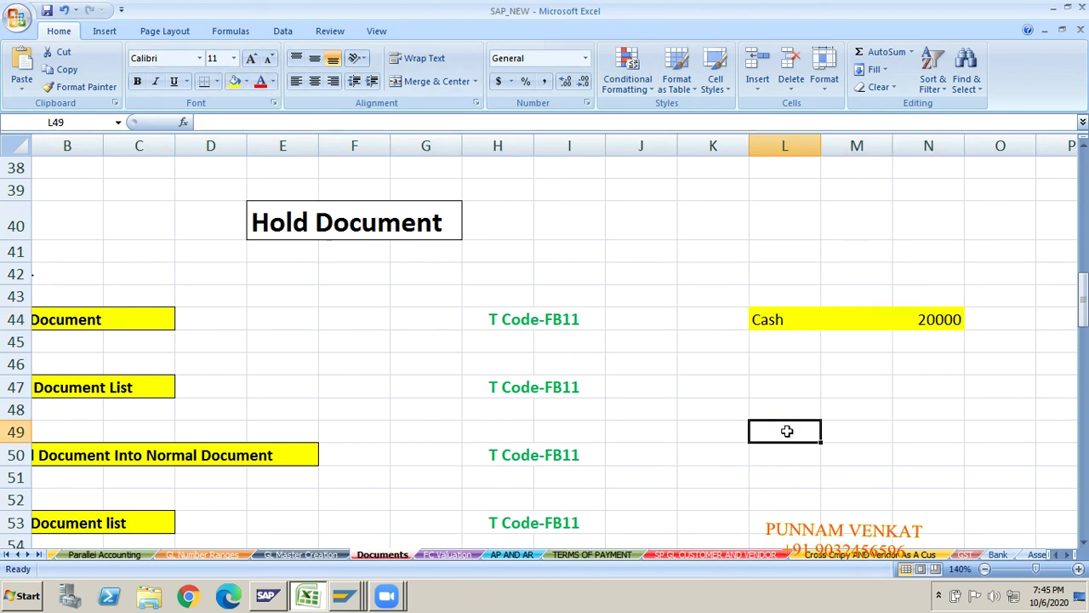
type("C")
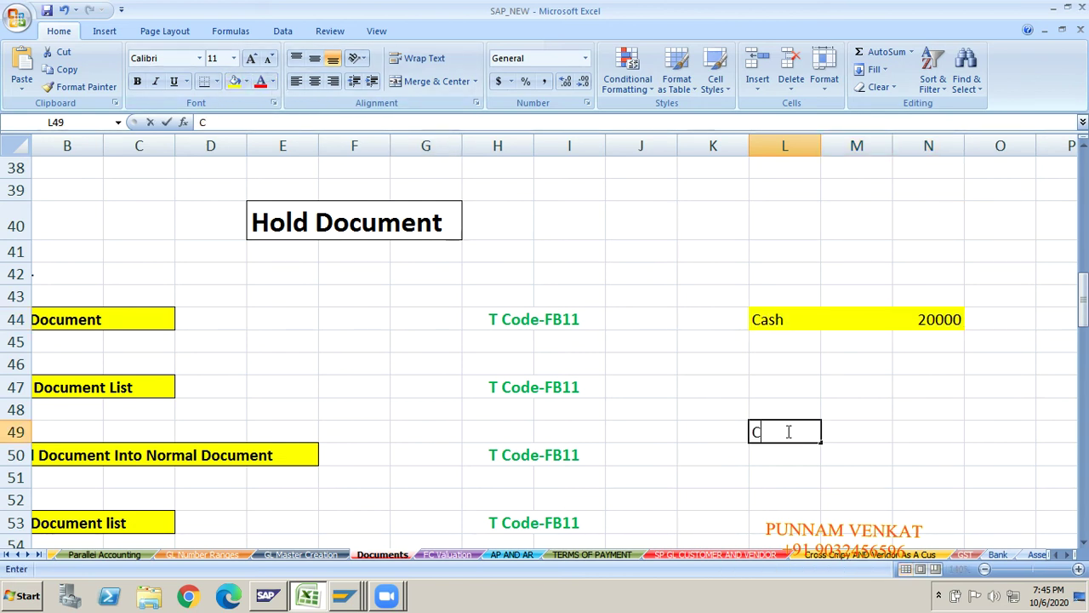
key("BackSpace")
type("Cash")
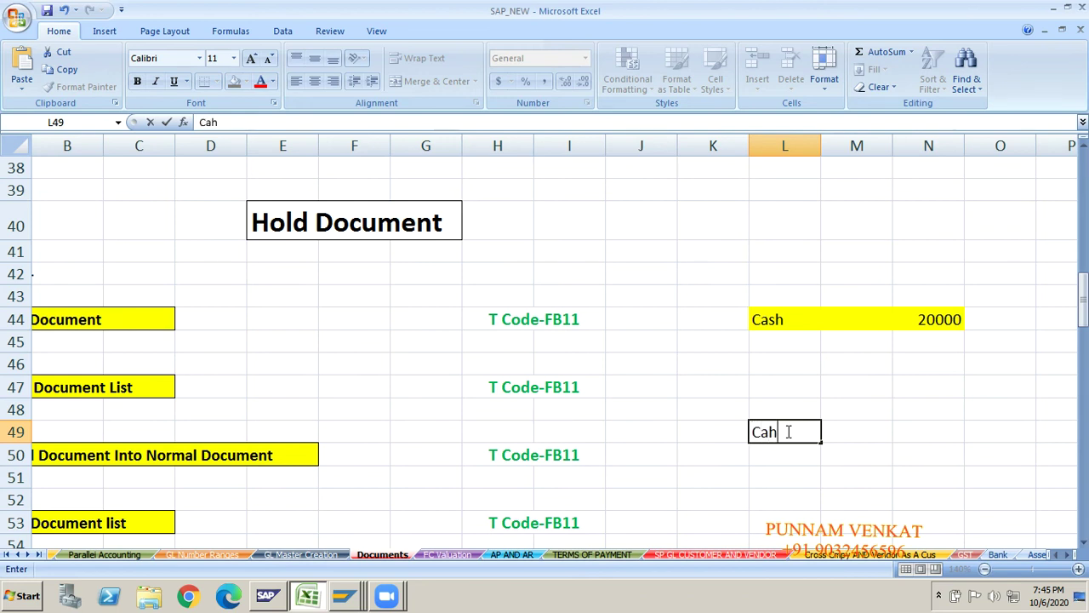
key("BackSpace")
type("sh")
key("Tab")
key("Tab")
key("Tab")
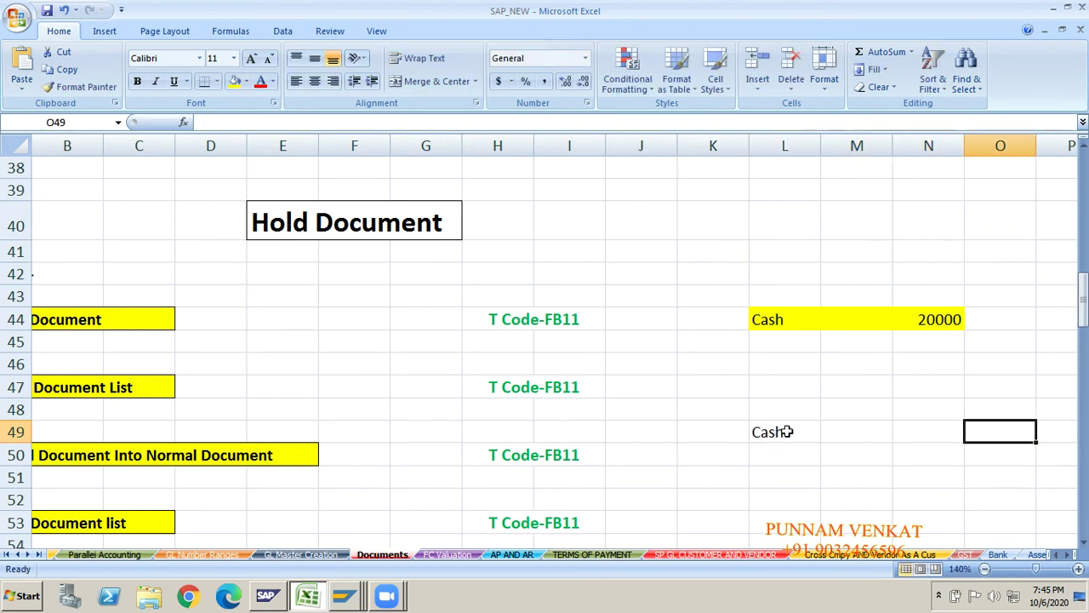
key("Left")
type("40000")
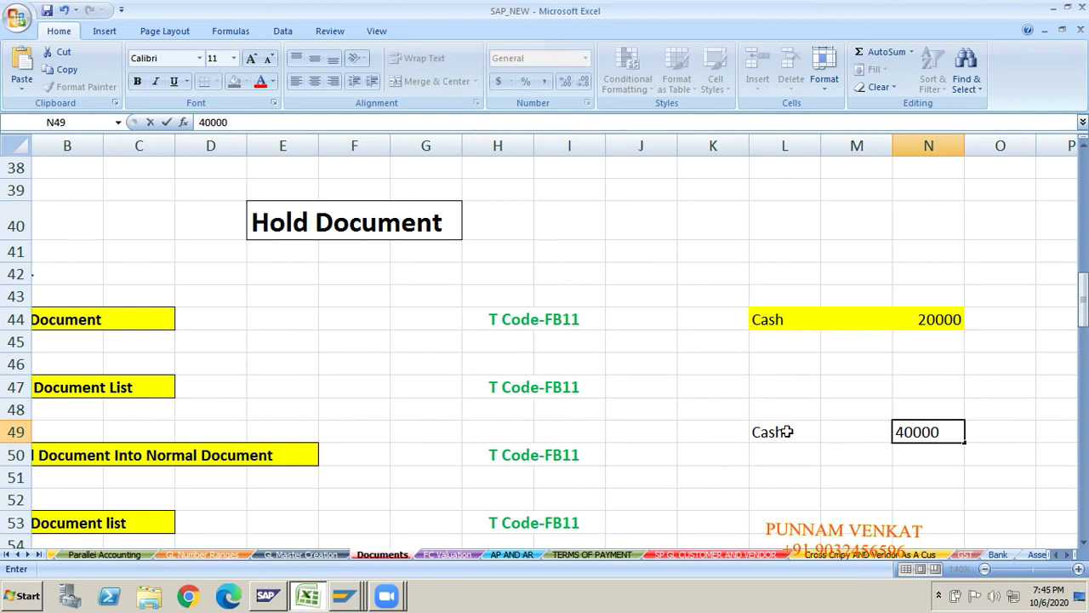
key("Return")
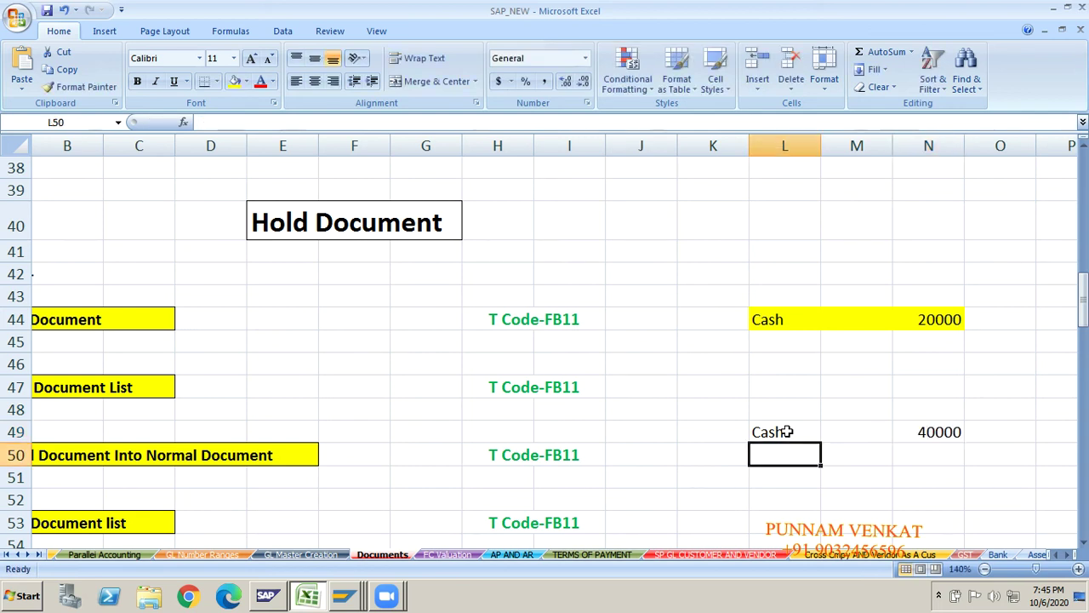
- Fill the Cash 40000 cells in row 49 with yellow
left_click(928, 323)
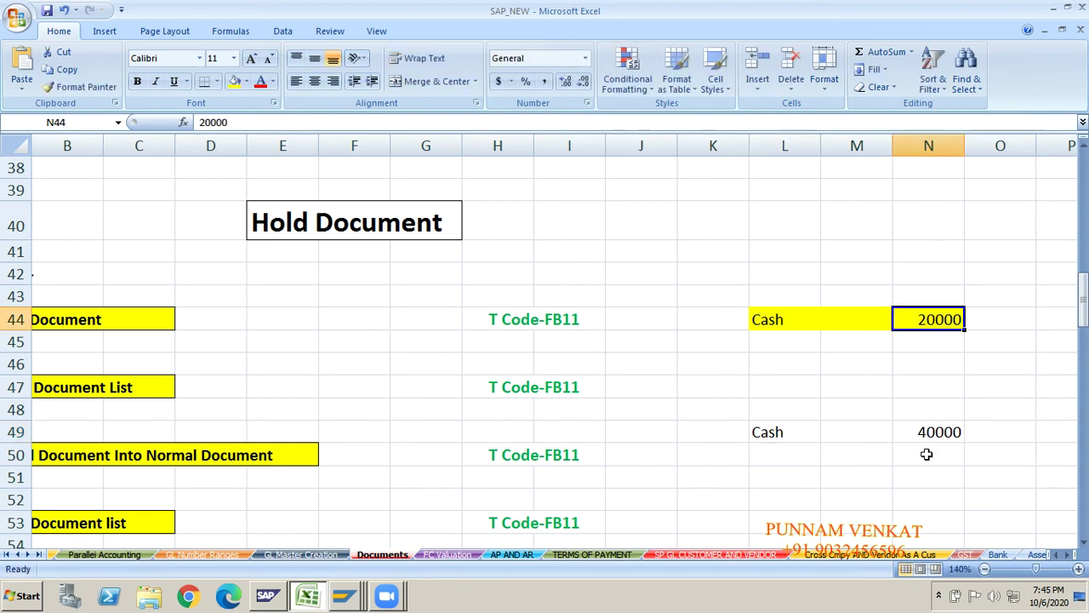
left_click(936, 431)
left_click_drag(806, 423, 927, 432)
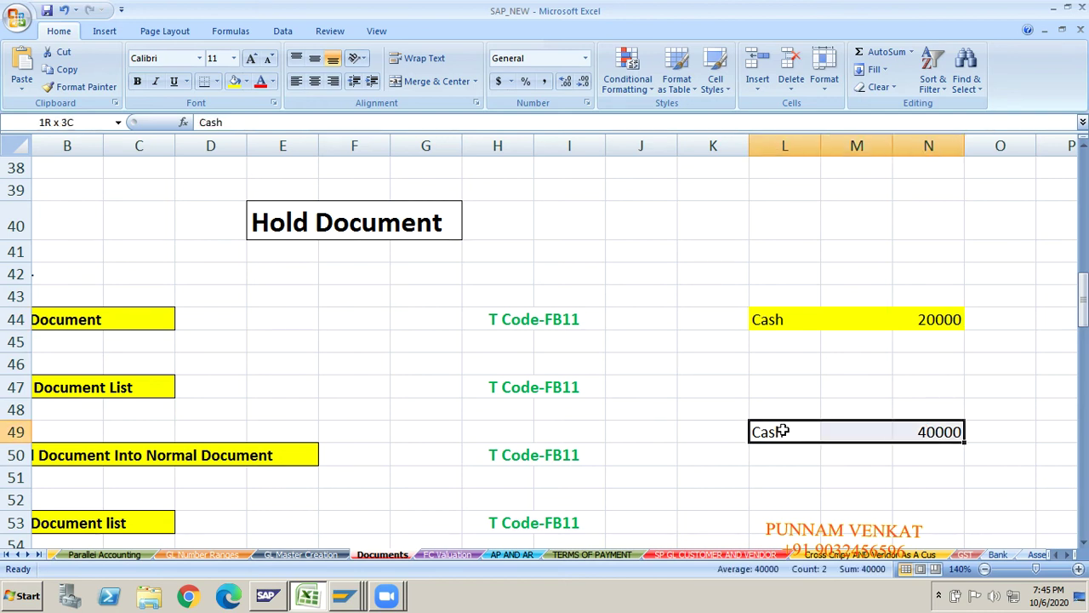
left_click(235, 81)
left_click(734, 378)
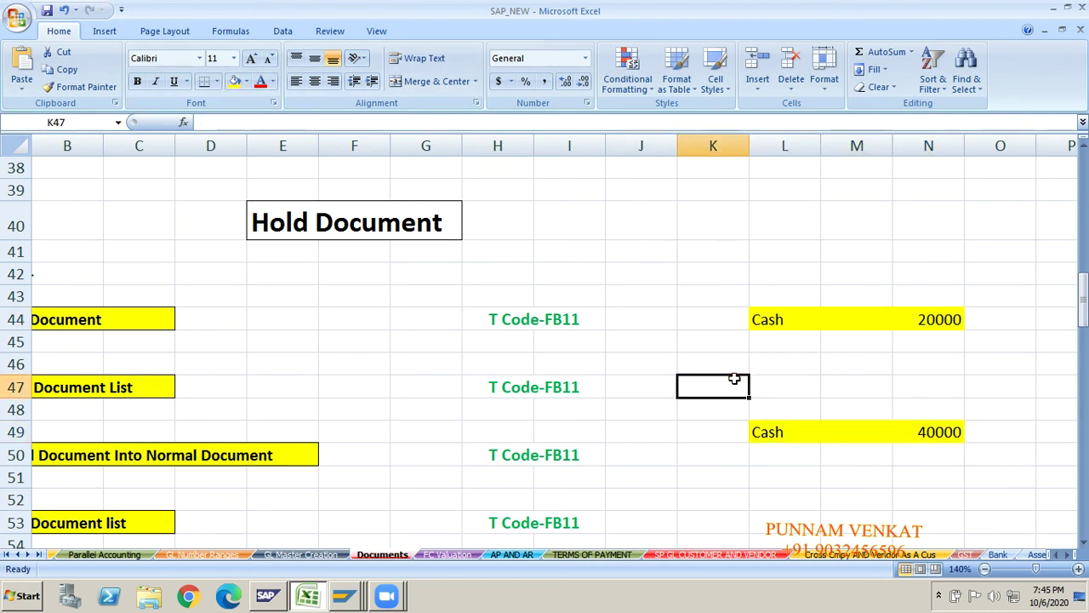
left_click(779, 336)
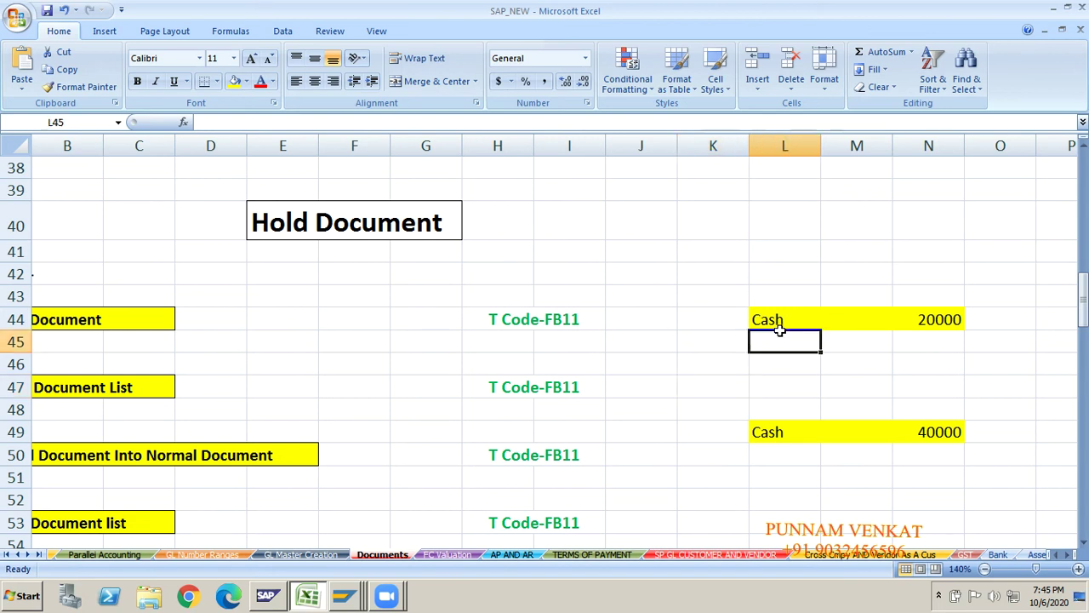
left_click(940, 349)
left_click(785, 446)
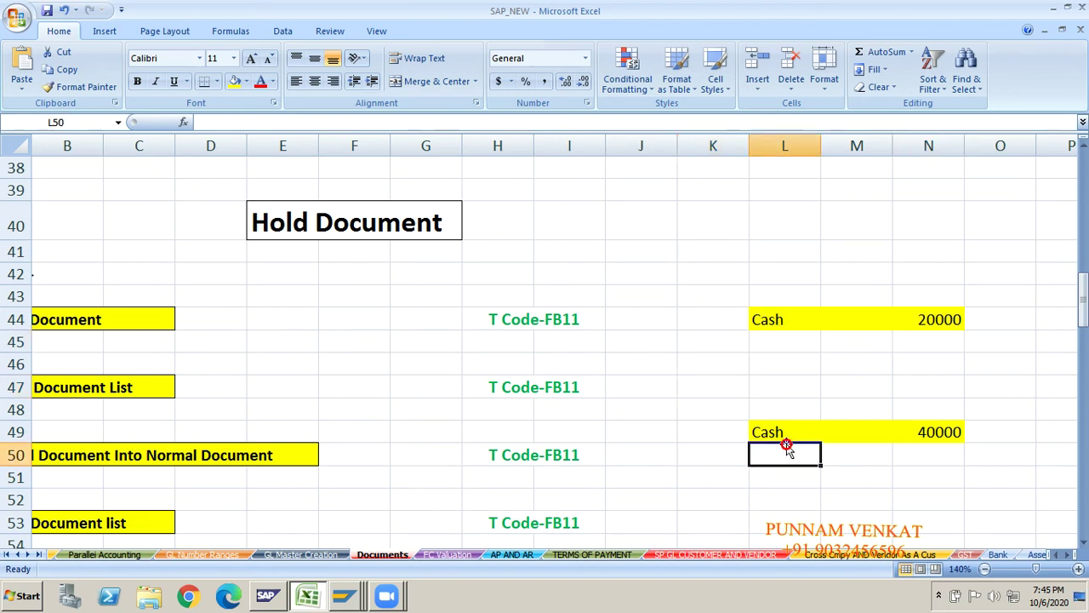
left_click(922, 447)
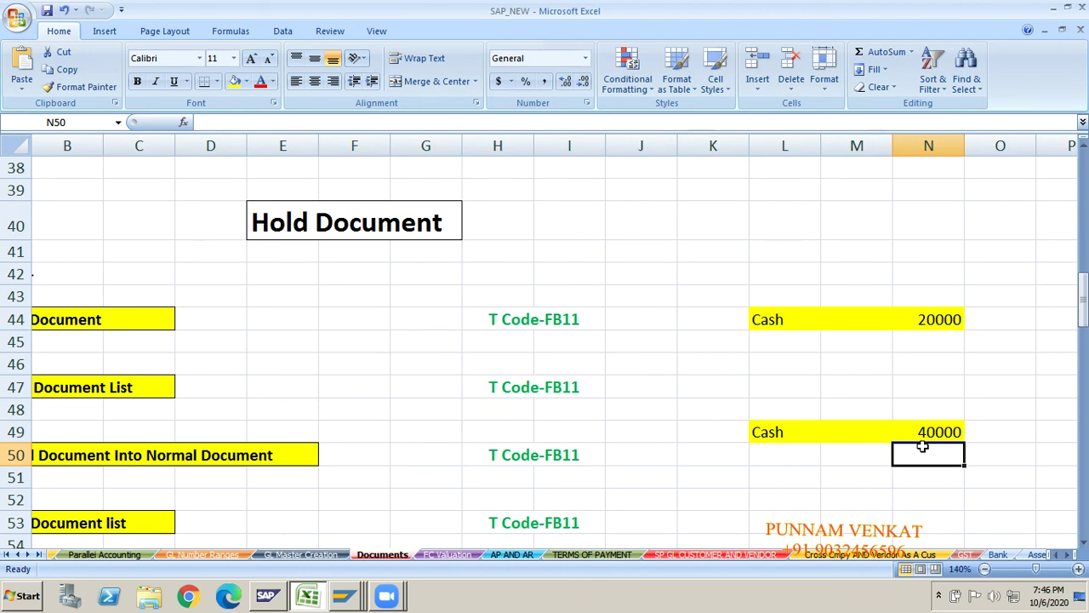
left_click(781, 317)
left_click(908, 321)
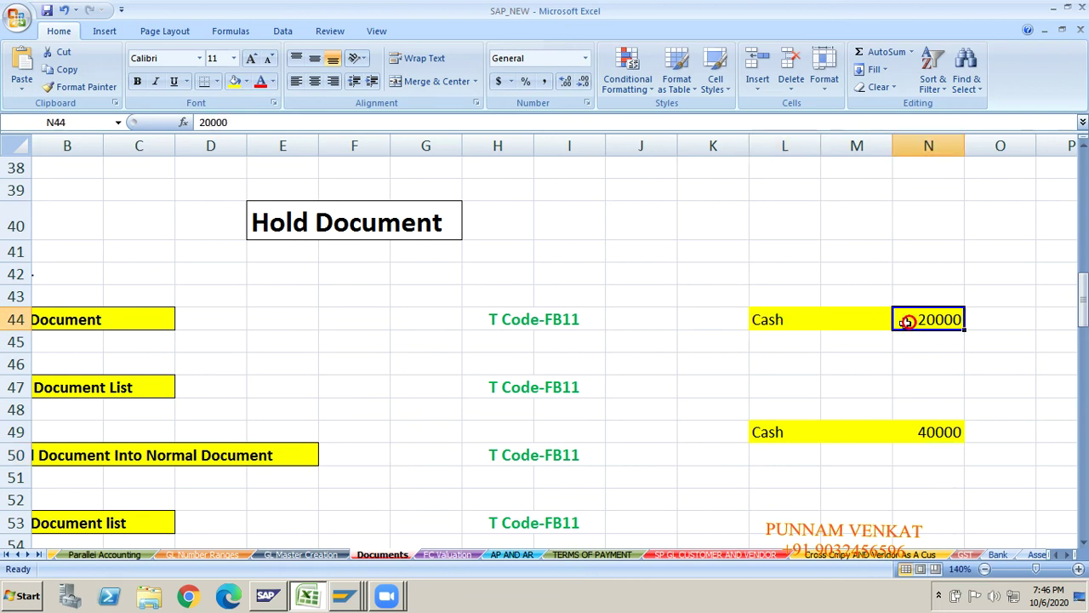
left_click(774, 432)
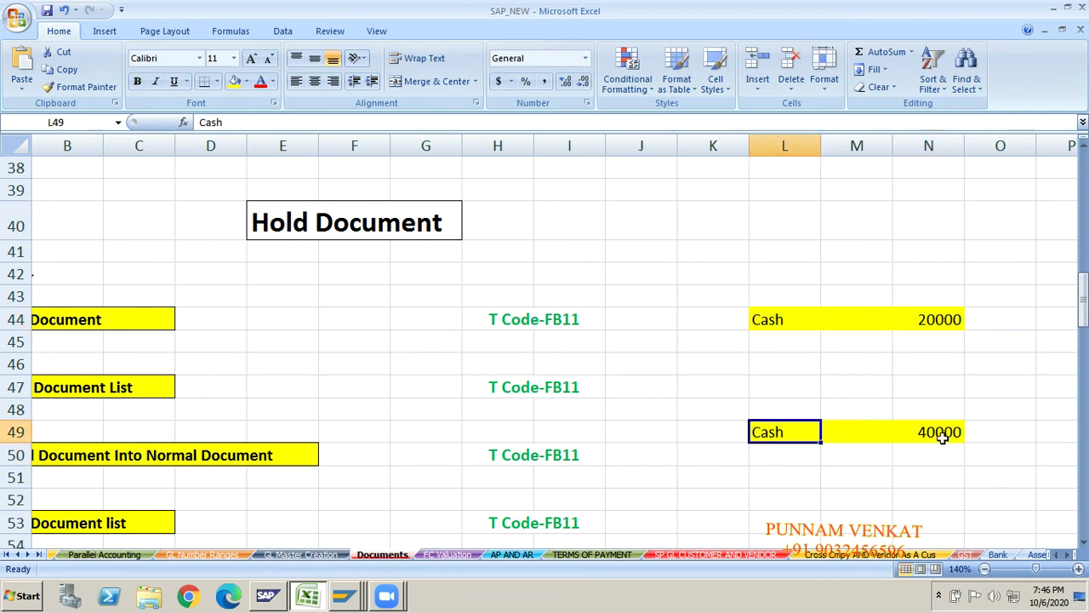
left_click(940, 433)
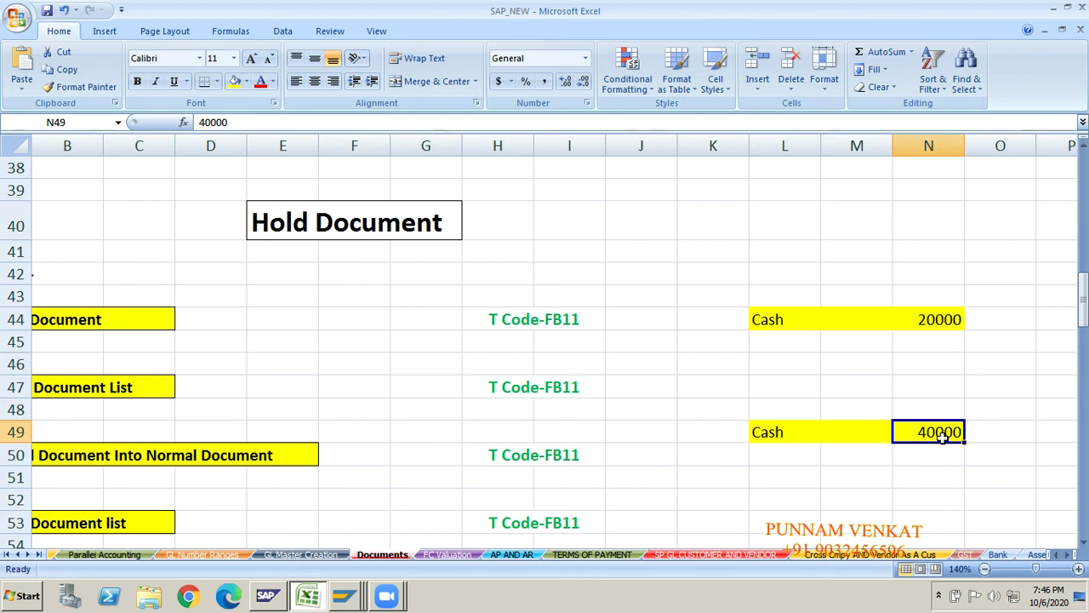
left_click(290, 223)
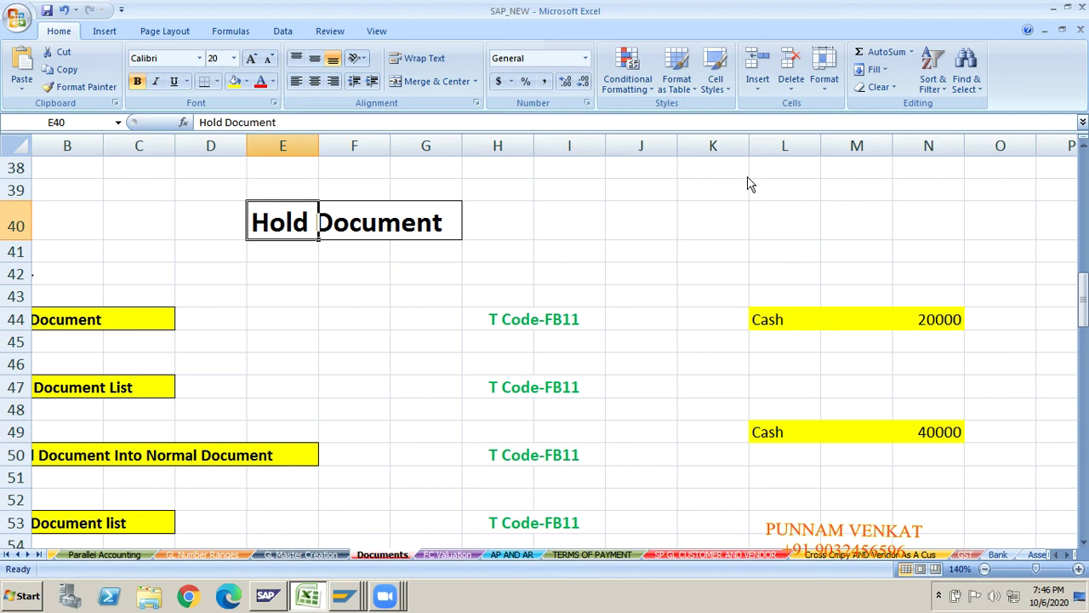
- Locate the Create Hold Document step and its FB11 codes in the notes
left_click(472, 294)
key("Left")
key("Left")
key("Left")
key("Left")
key("Left")
key("Left")
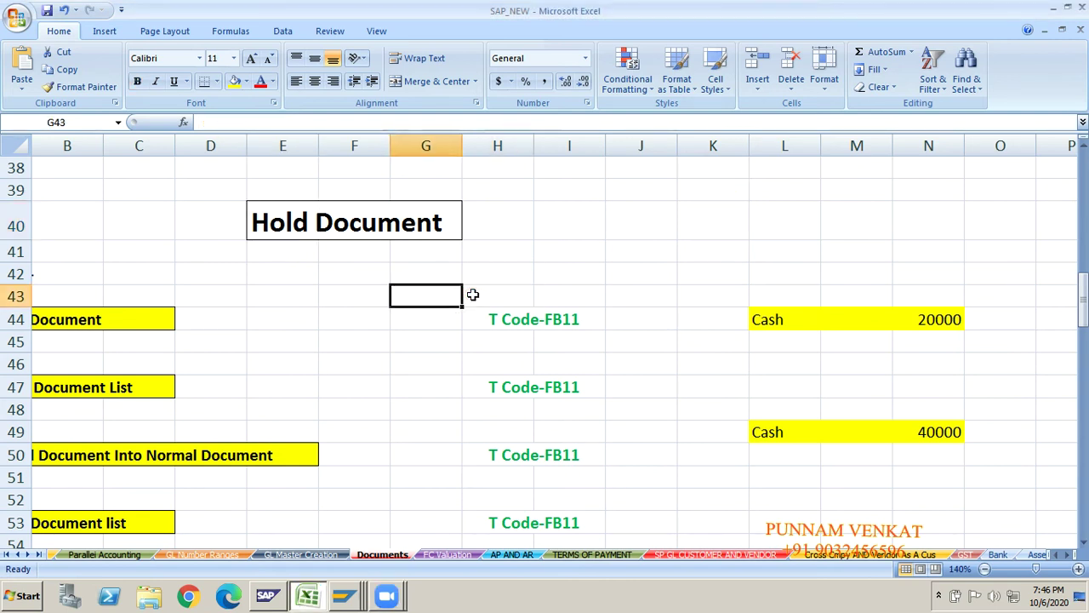
key("Left")
key("Down")
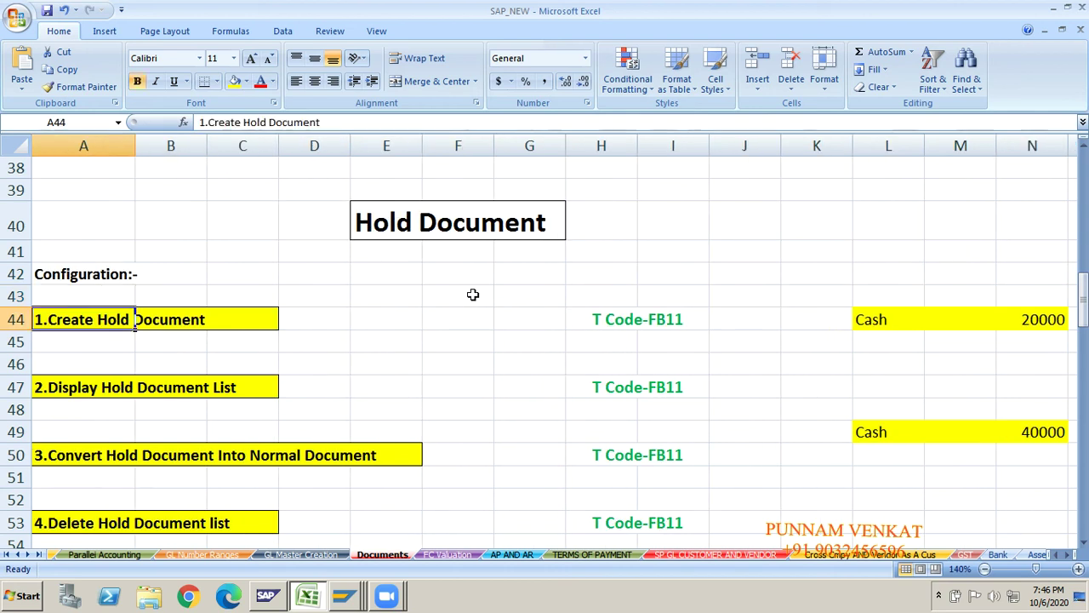
key("Down")
key("Down")
key("Down")
key("Up")
key("Up")
key("Up")
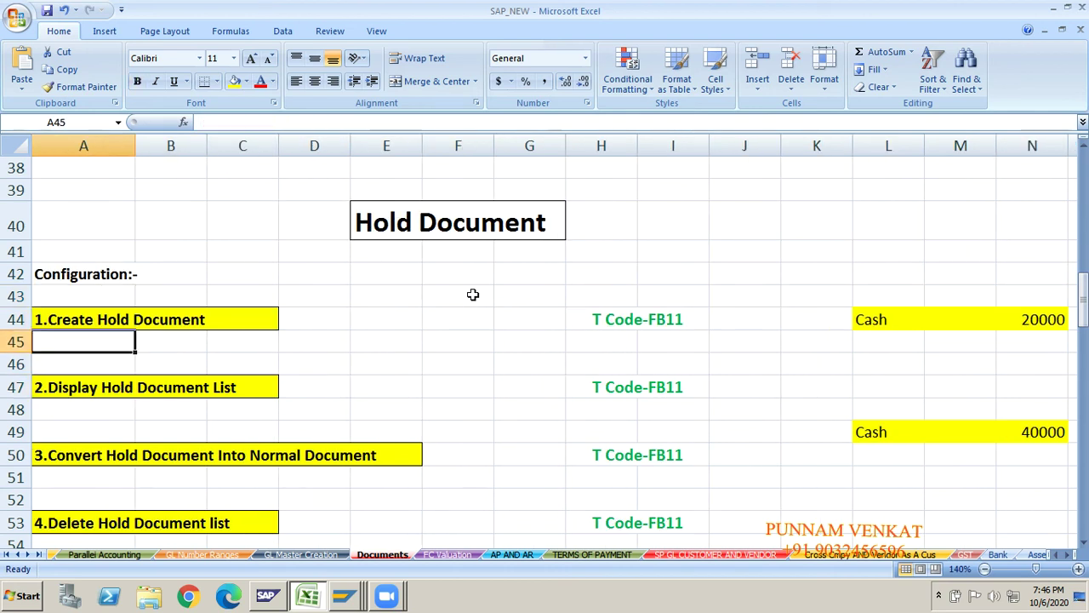
left_click(670, 332)
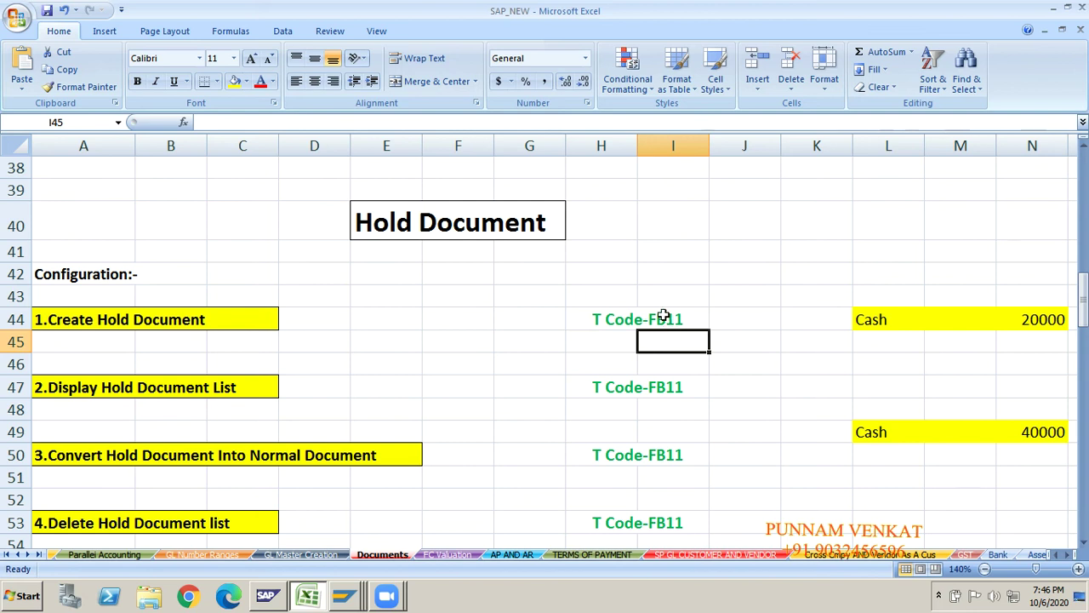
left_click(661, 317)
key("shift+Down")
key("shift+Down")
key("shift+Down")
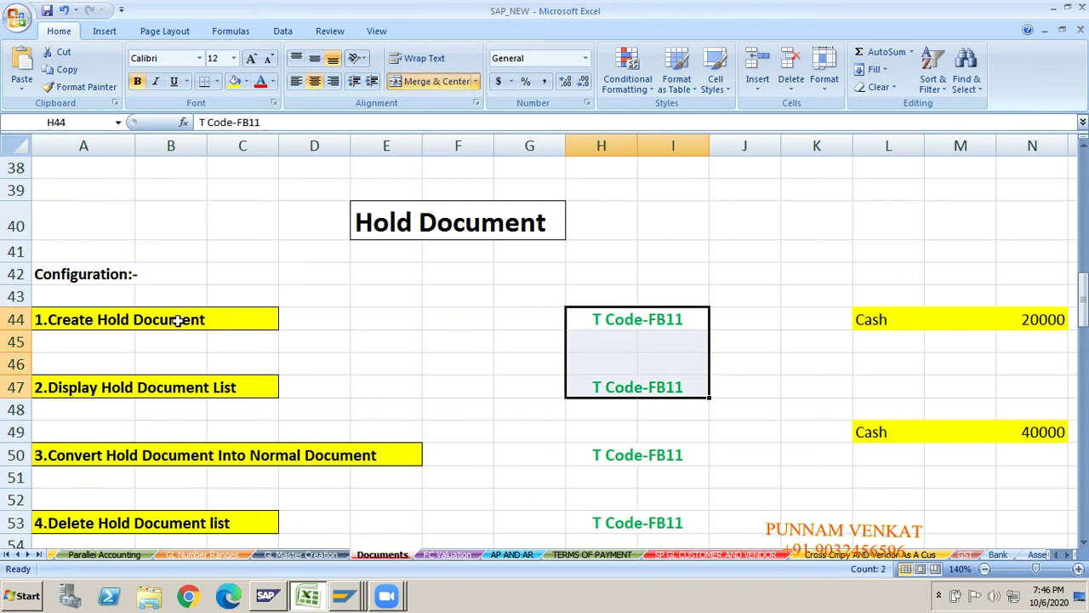
- Go over the Display, Convert and Delete Hold Document steps and codes, then return to SAP
left_click(177, 321)
left_click(655, 336)
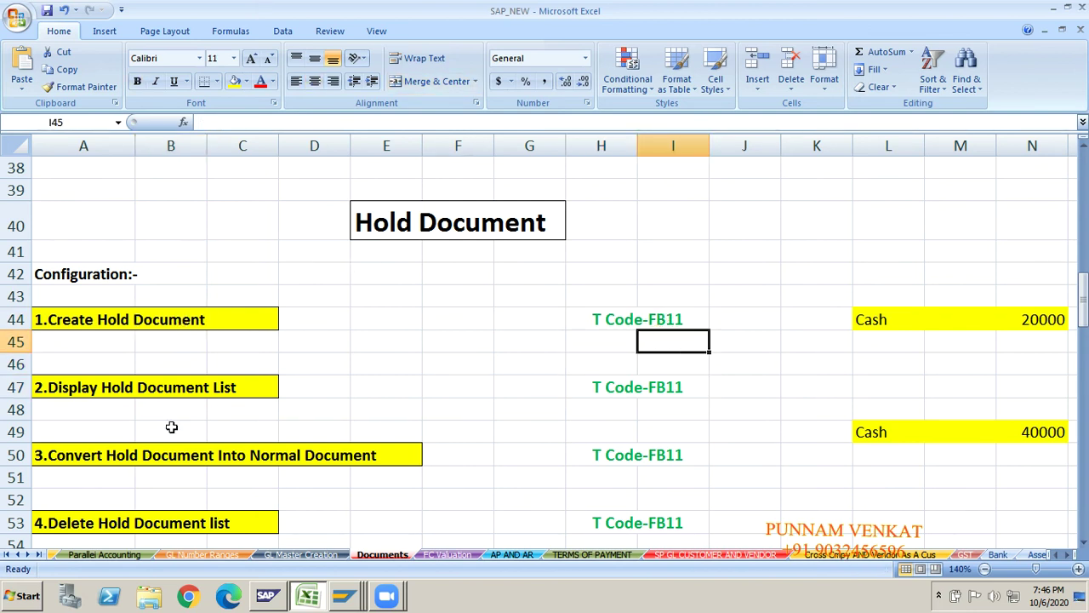
left_click(79, 389)
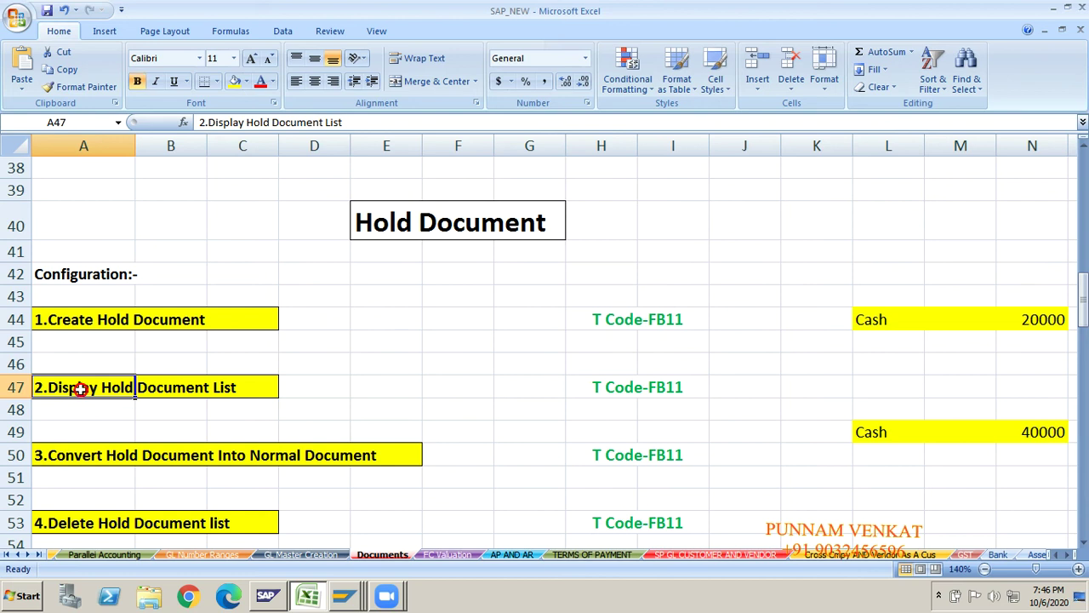
left_click(672, 407)
left_click(78, 449)
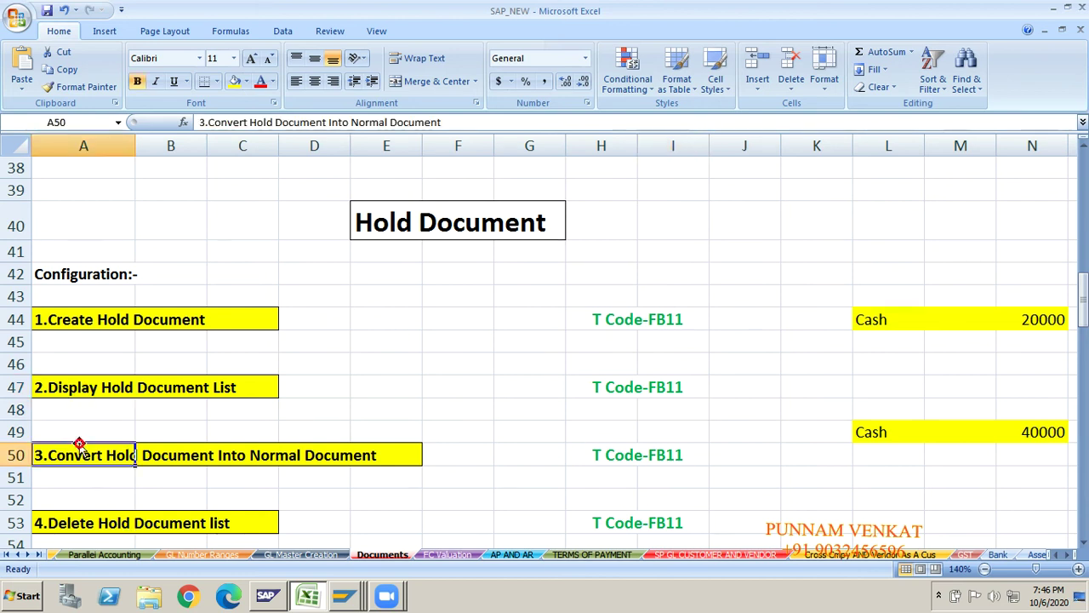
left_click(303, 464)
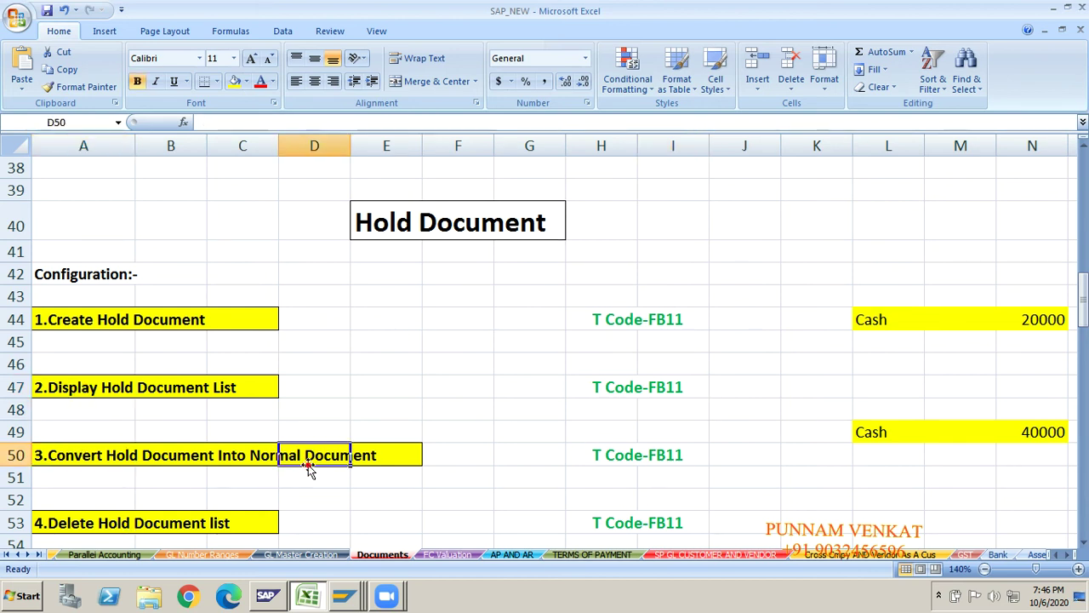
left_click(663, 471)
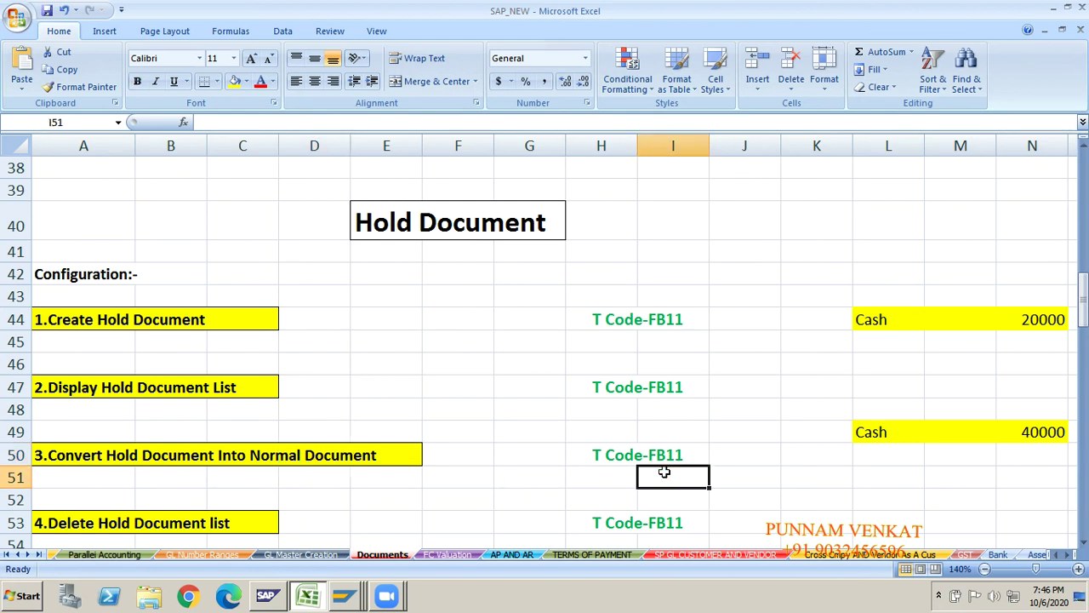
left_click(117, 526)
left_click(627, 506)
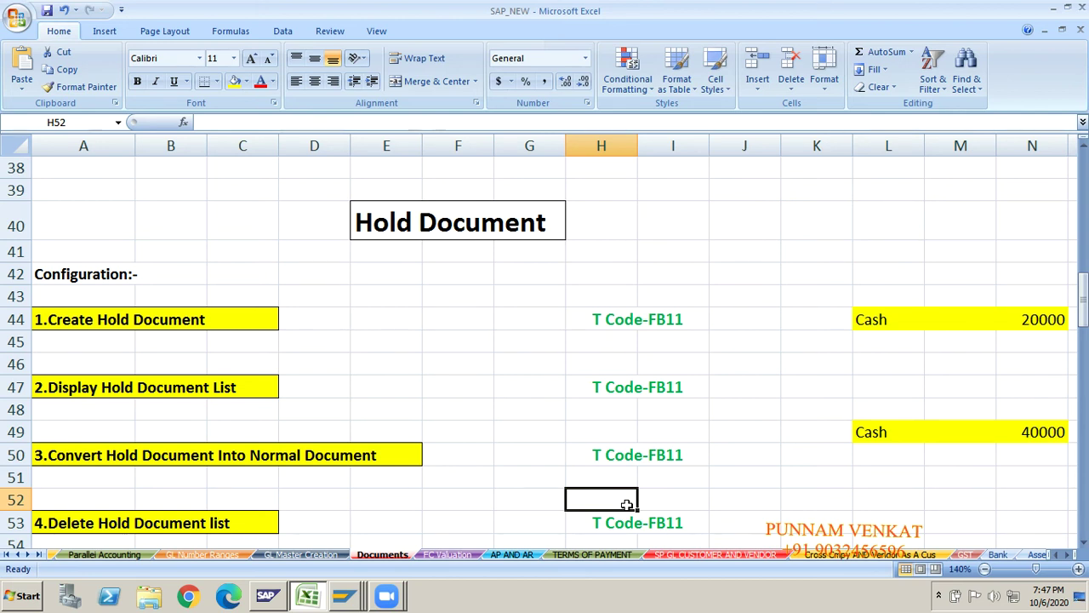
left_click(353, 598)
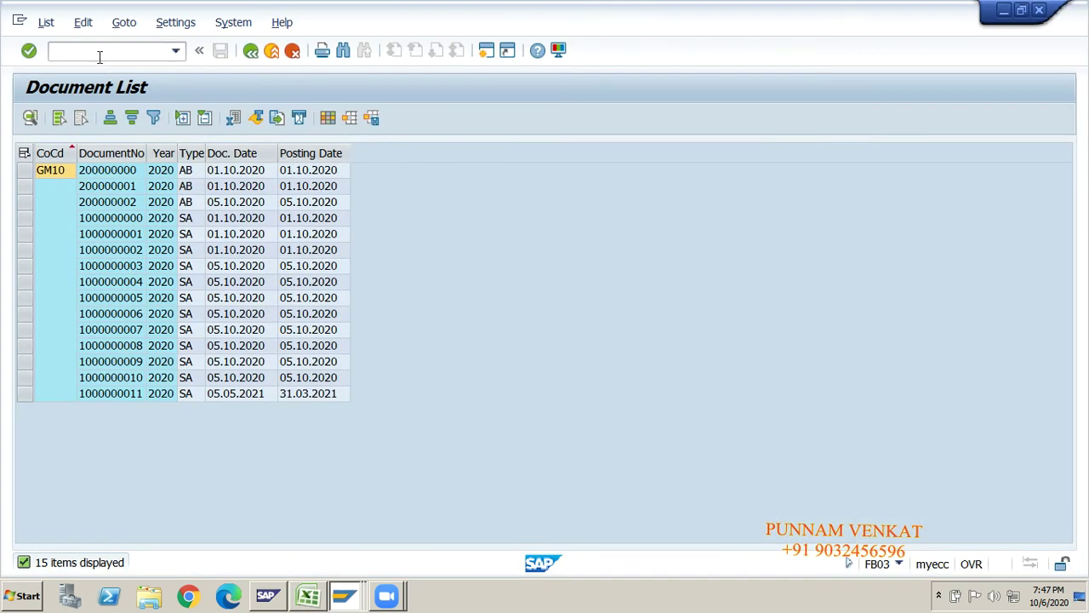
- Enter /n in the command field to exit the FB03 list to SAP Easy Access
left_click(99, 53)
type("/n")
key("Return")
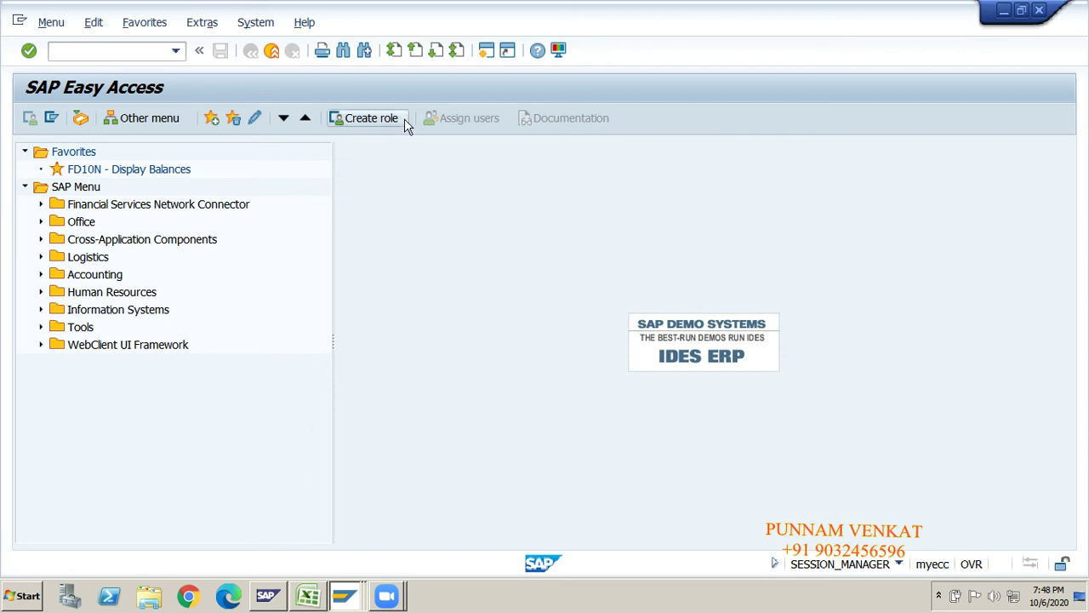
left_click(497, 144)
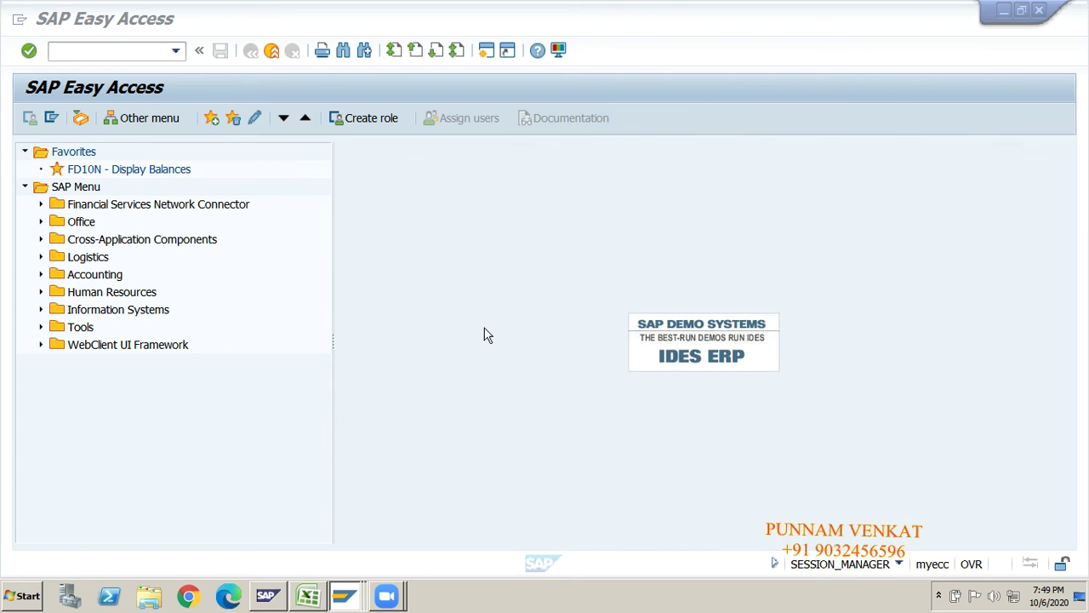
- Copy the FB11 code from cell H44 of the SAP_NEW workbook, then return to SAP
left_click(312, 599)
left_click(411, 422)
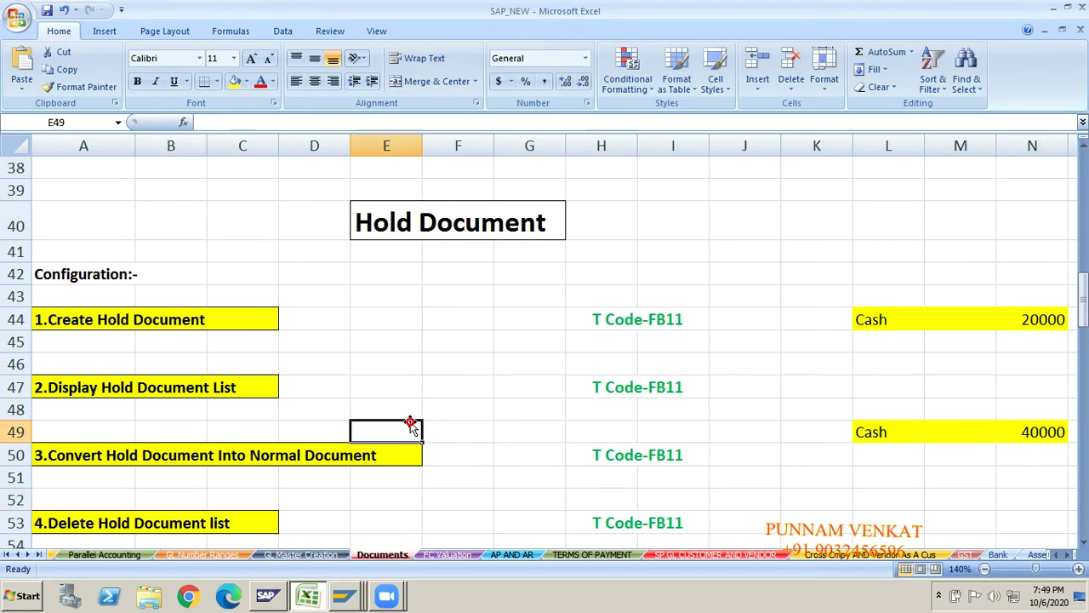
left_click(664, 334)
left_click(669, 320)
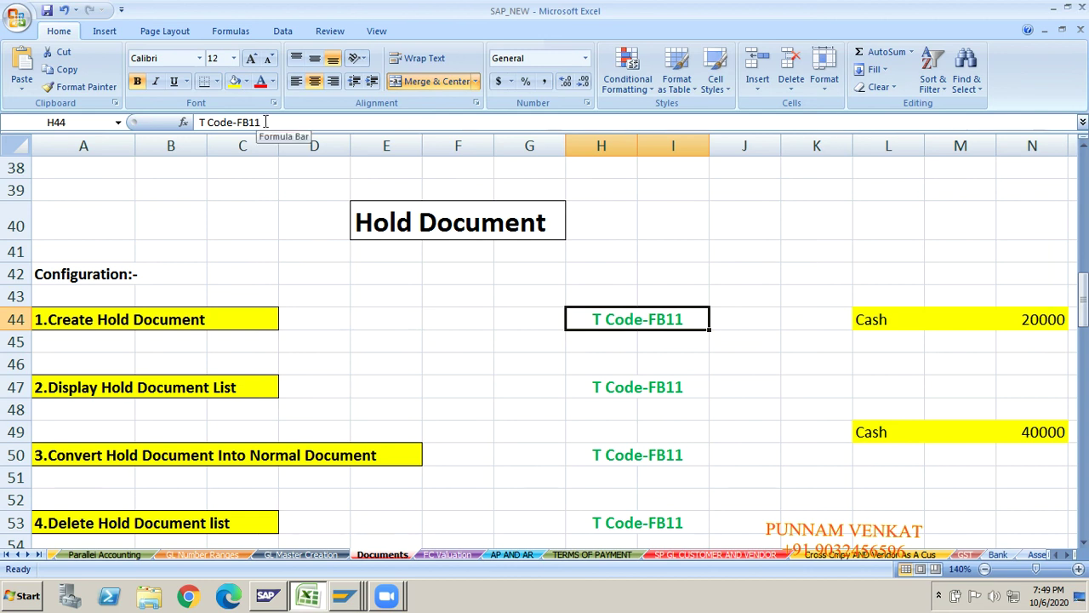
left_click_drag(266, 121, 237, 121)
left_click(289, 225)
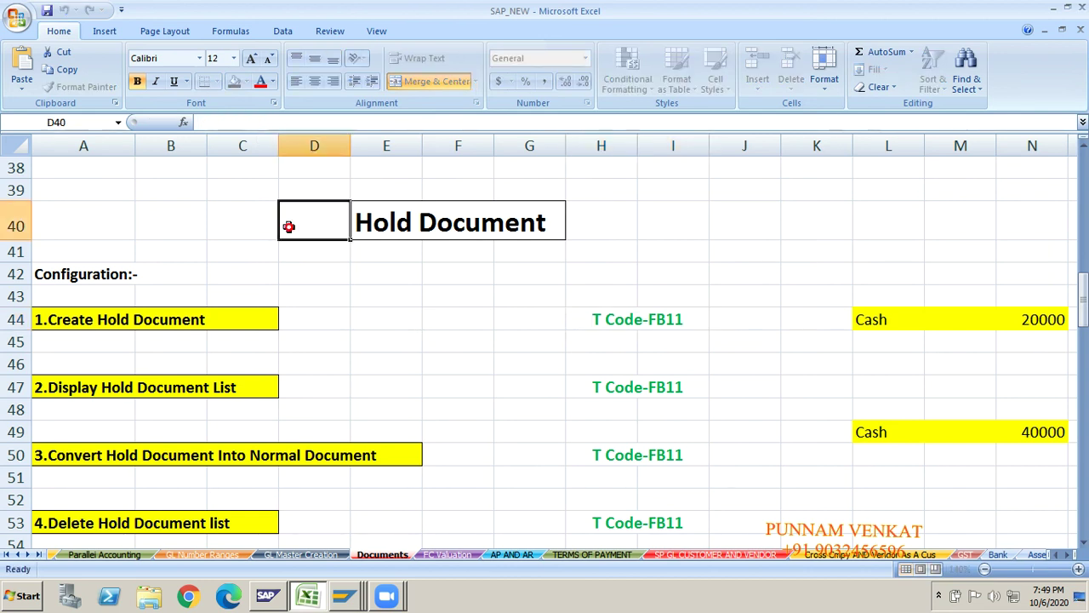
left_click(596, 317)
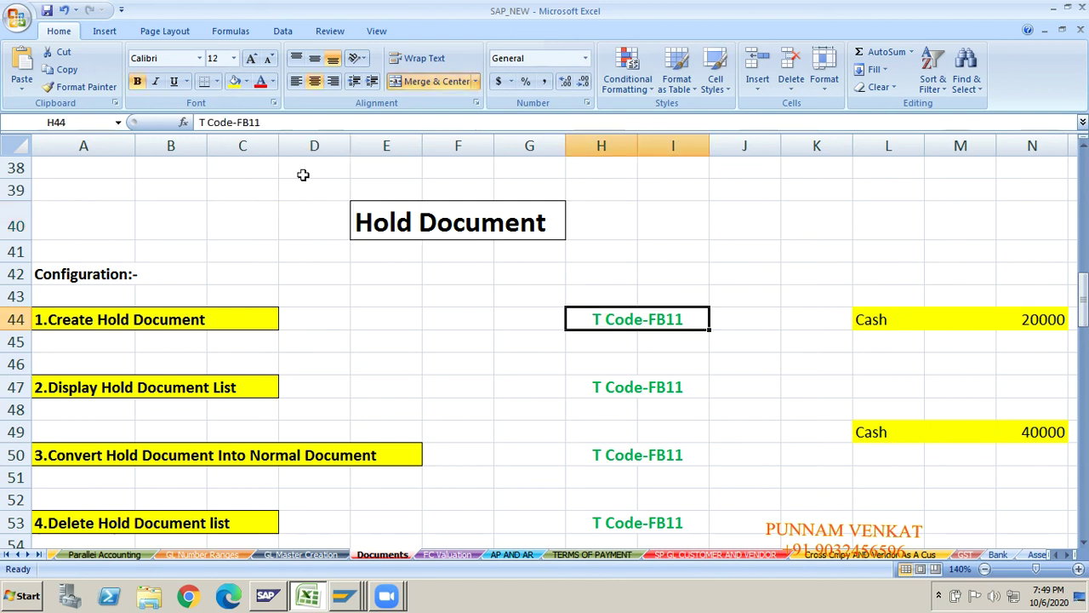
mouse_move(242, 121)
left_mouse_down()
mouse_move(260, 122)
mouse_move(239, 121)
left_mouse_up()
key("ctrl+c")
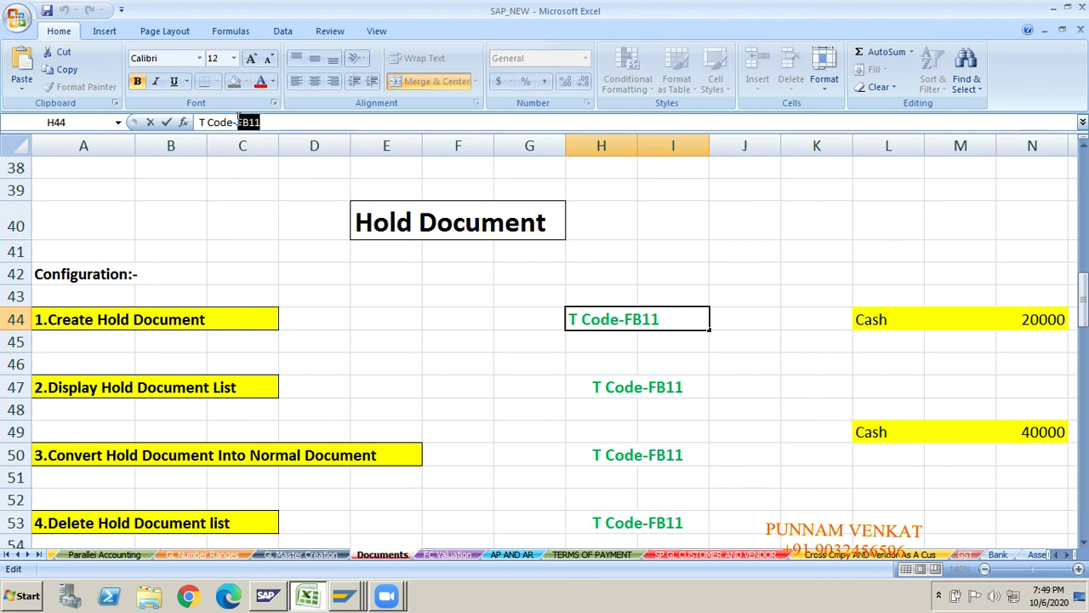
key("alt+Tab")
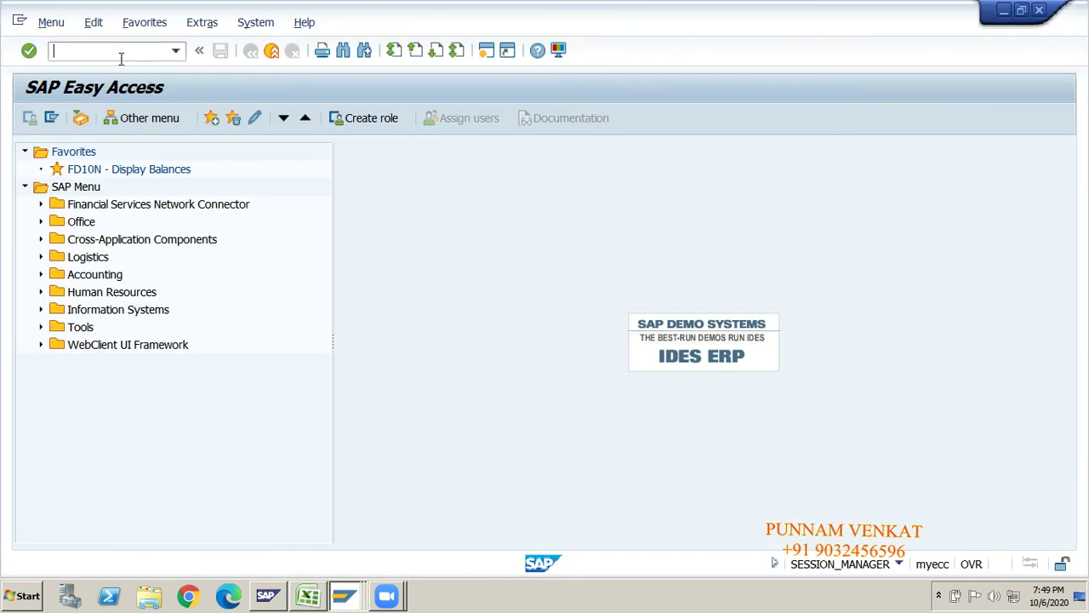
- Run FB11 from the command field and start a new GM10 Post Document header
left_click(119, 53)
key("ctrl+v")
key("Return")
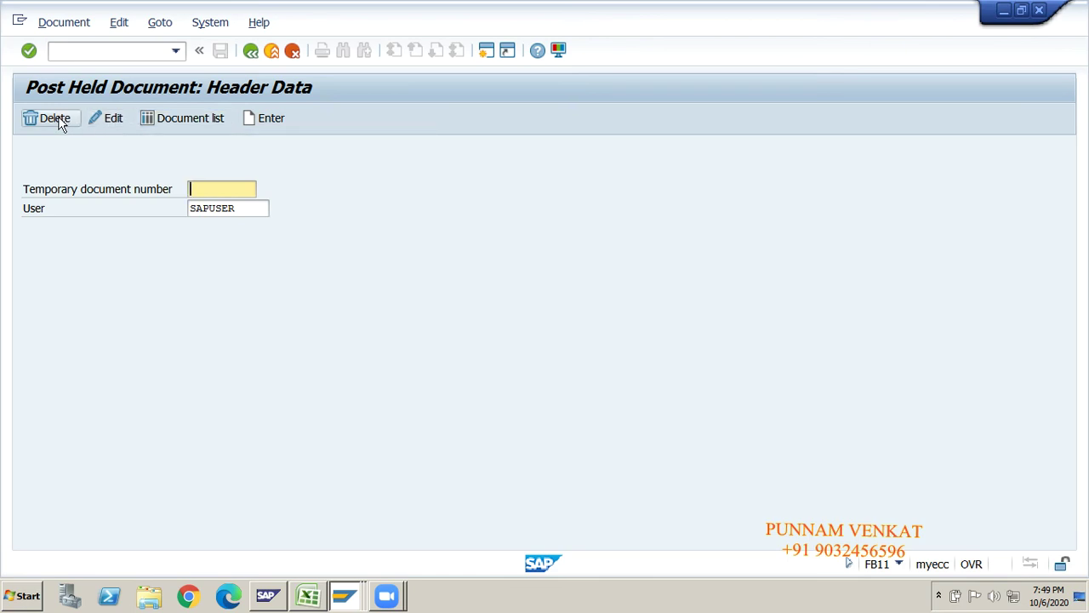
left_click(262, 124)
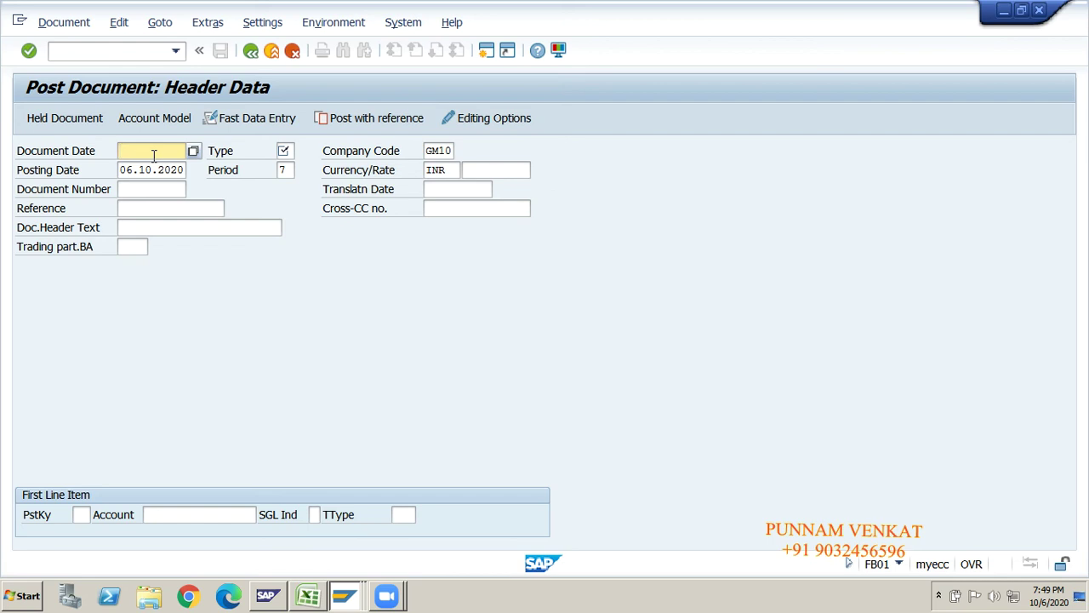
- Fill the header with document date 06.10.2020, type SA and reference DOCUMENT
left_click(154, 154)
key("Return")
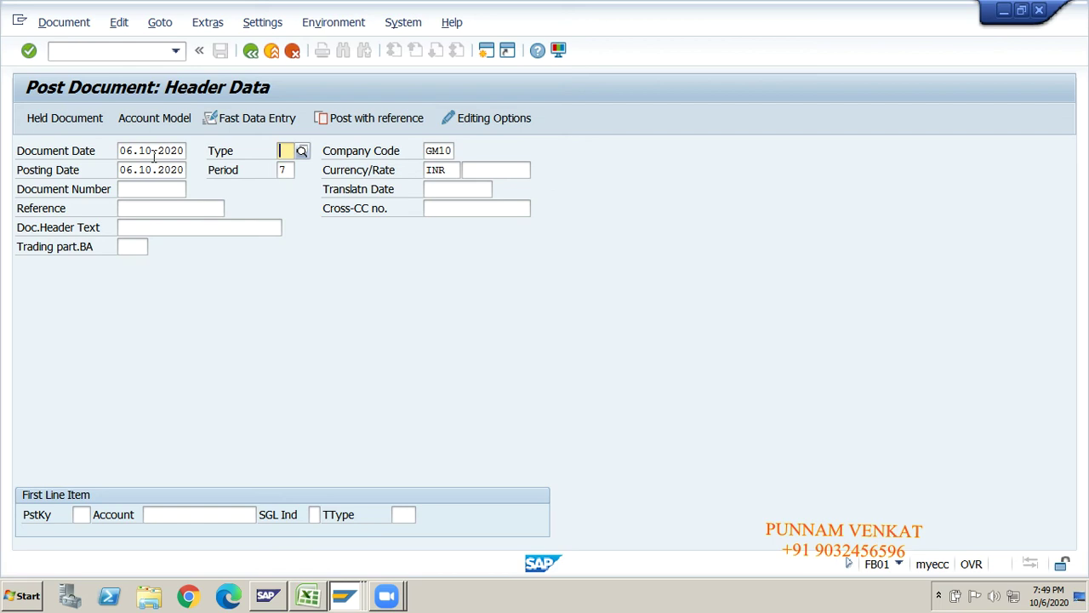
type("sa")
key("Tab")
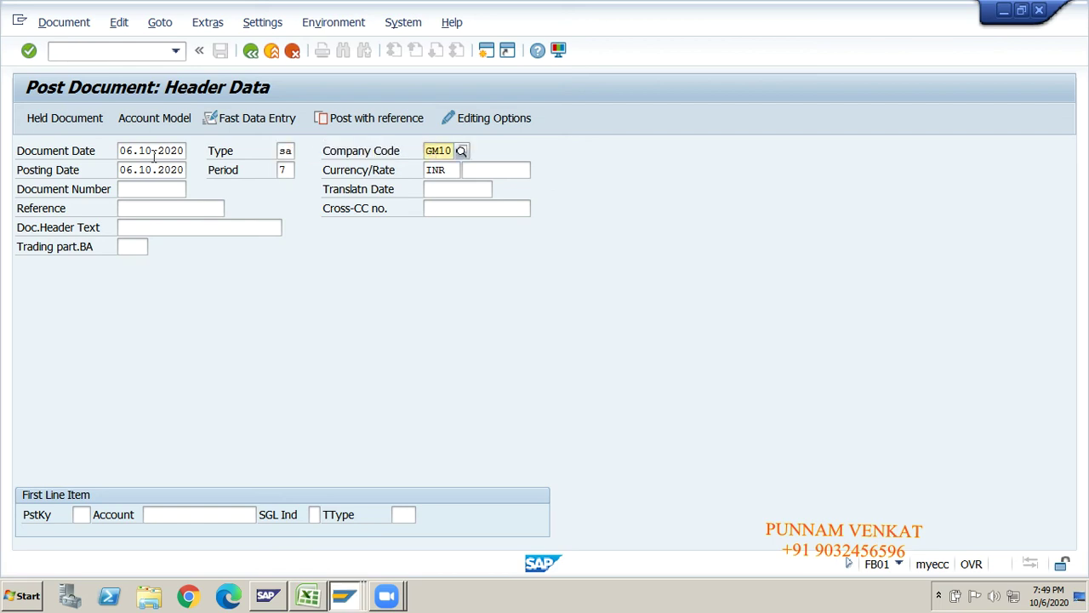
key("Tab")
key("Tab")
key("Tab")
key("Tab")
key("Tab")
key("Tab")
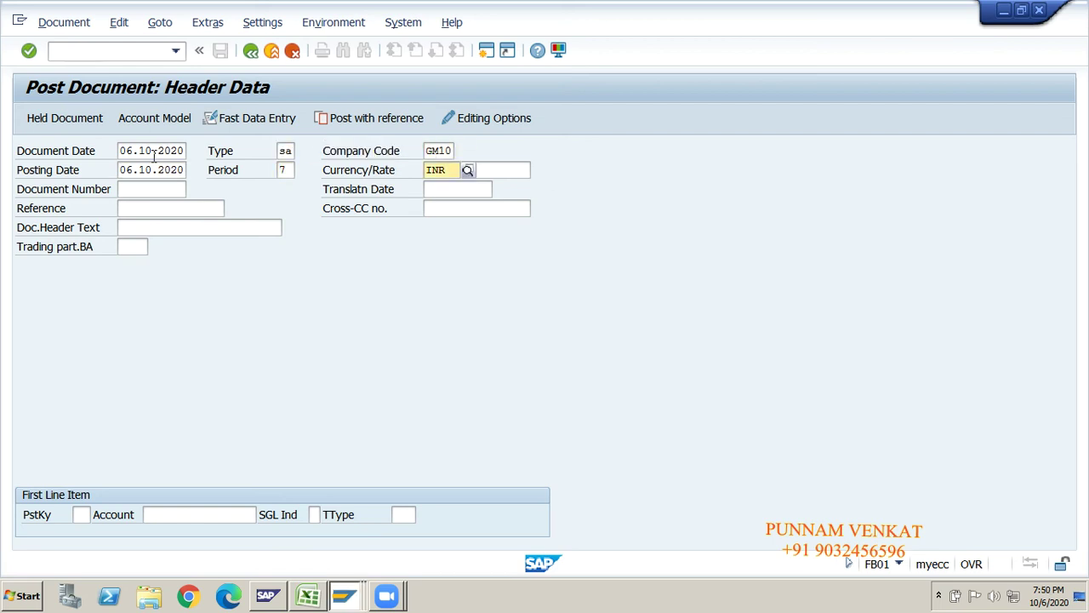
key("Tab")
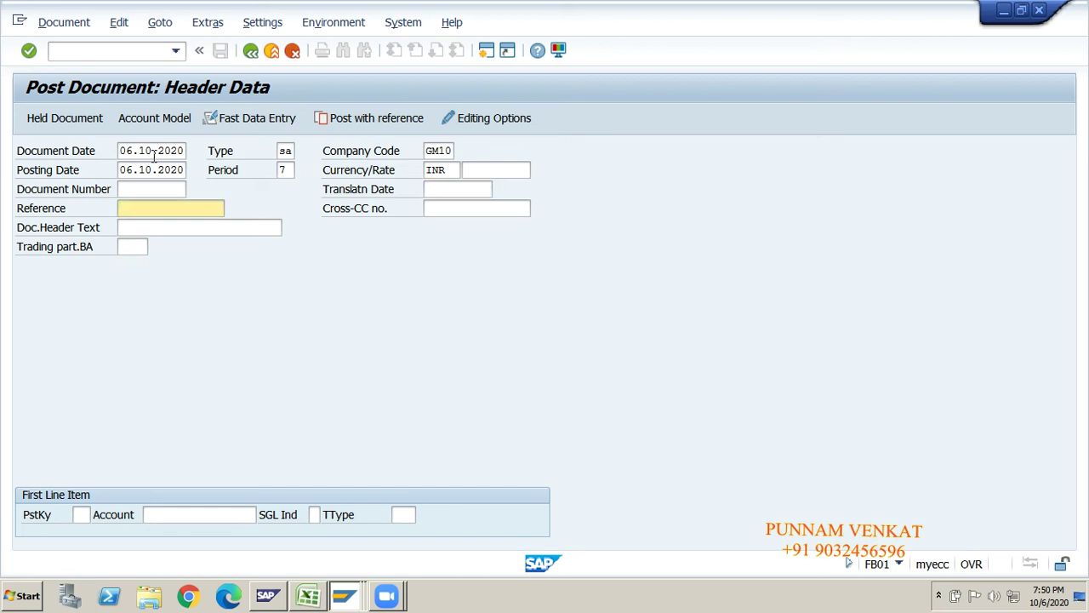
key("BackSpace")
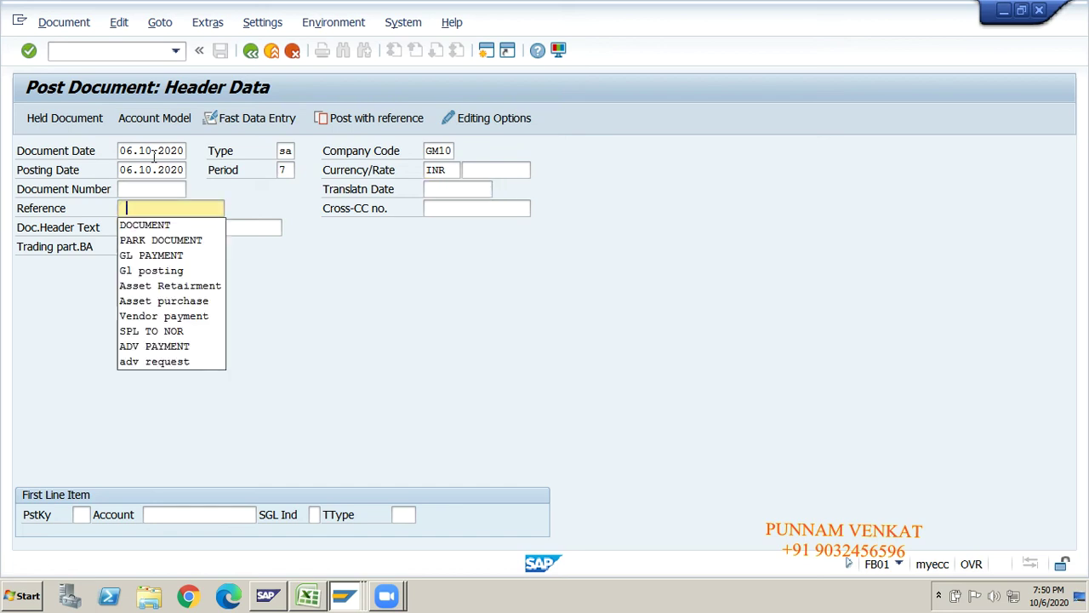
key("Down")
key("Tab")
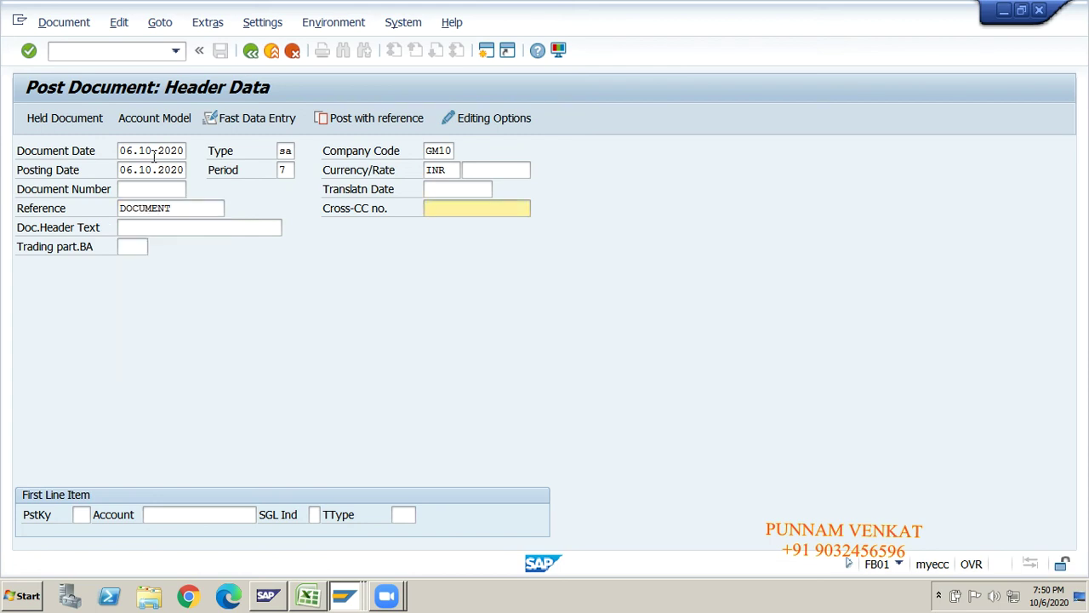
key("Tab")
key("Tab")
key("Tab")
key("Tab")
- Start a posting key 40 debit line on Cash Account 220000, then switch to Excel
key("shift+Tab")
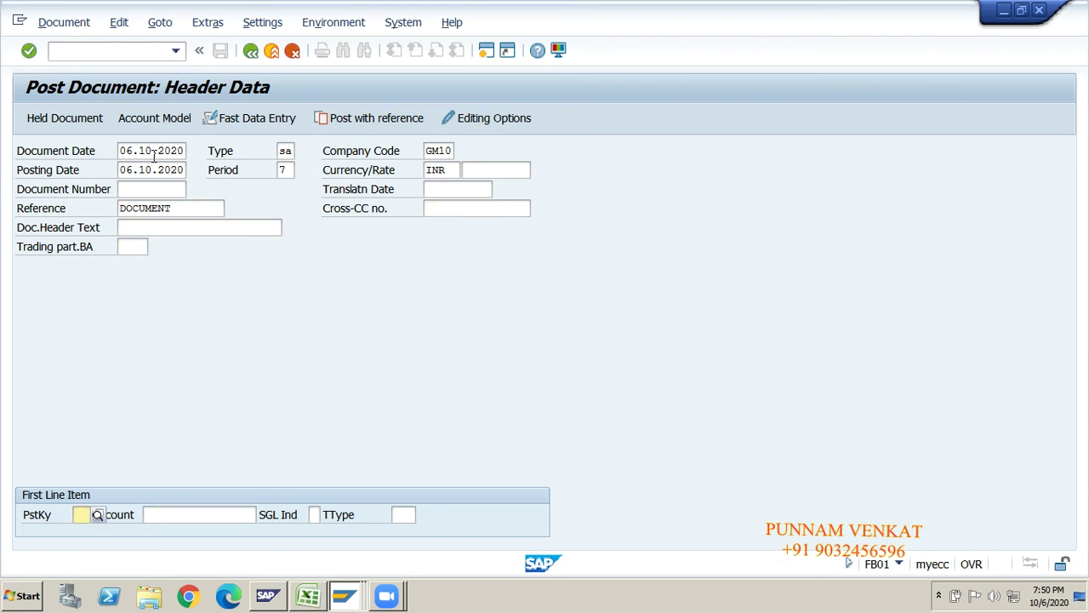
type("400")
key("BackSpace")
key("Down")
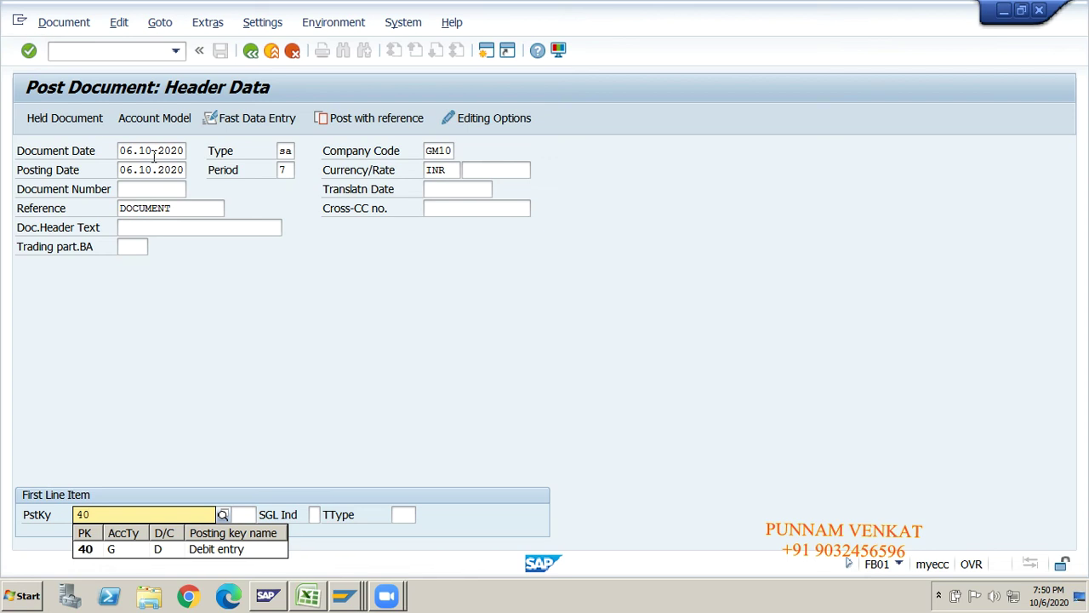
key("Tab")
type("22")
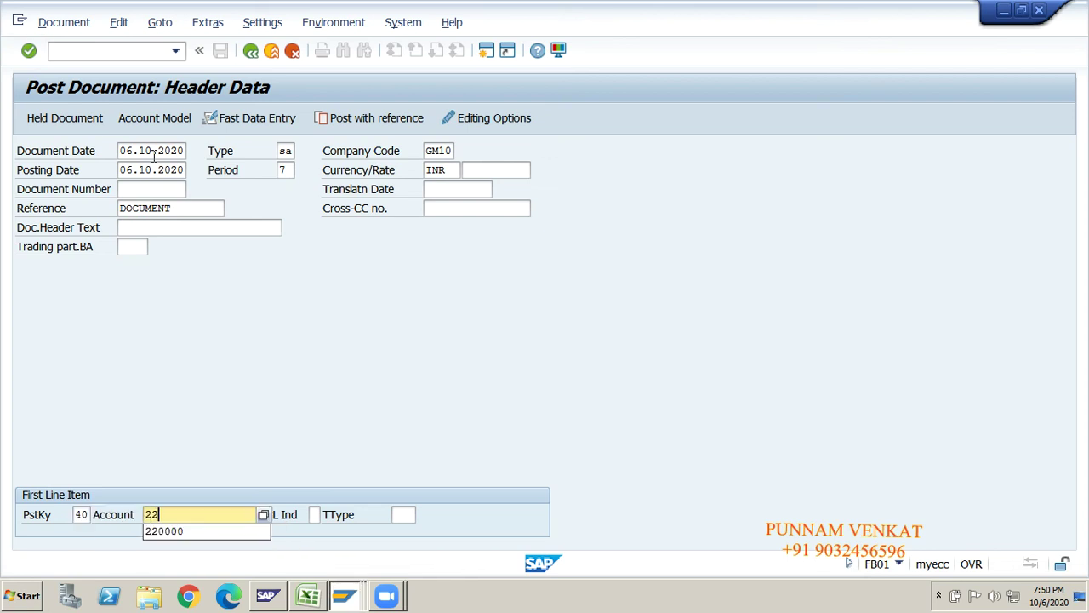
type("0000")
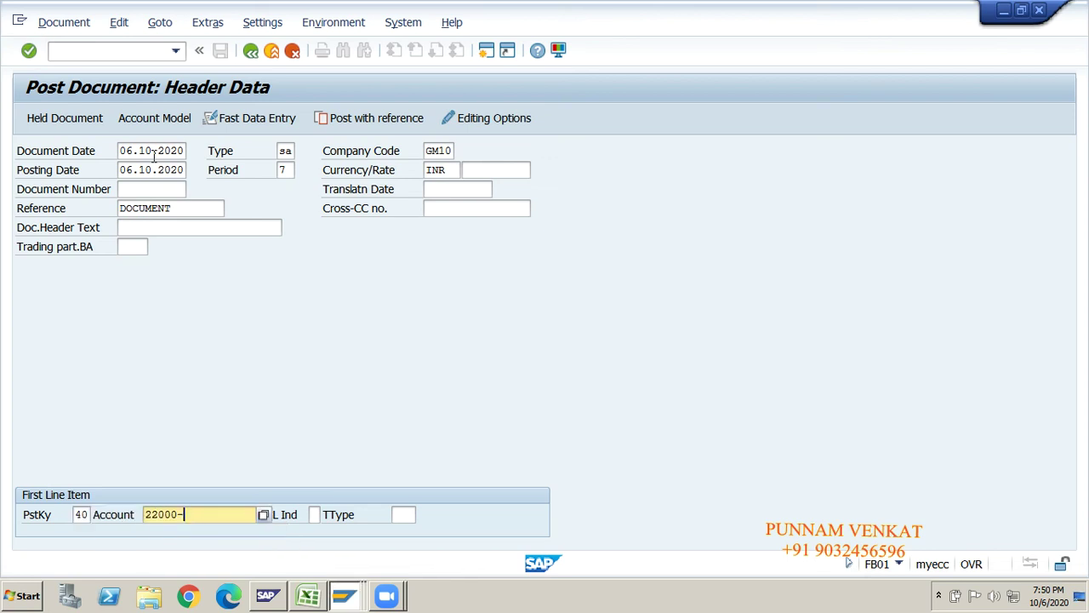
key("BackSpace")
type("0")
key("Return")
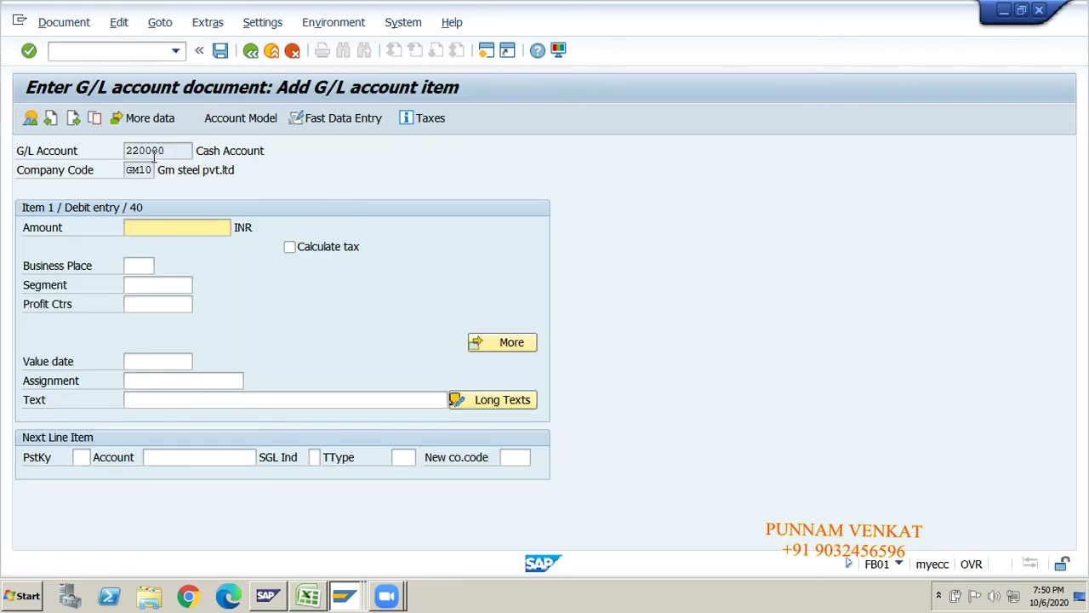
key("alt+Tab")
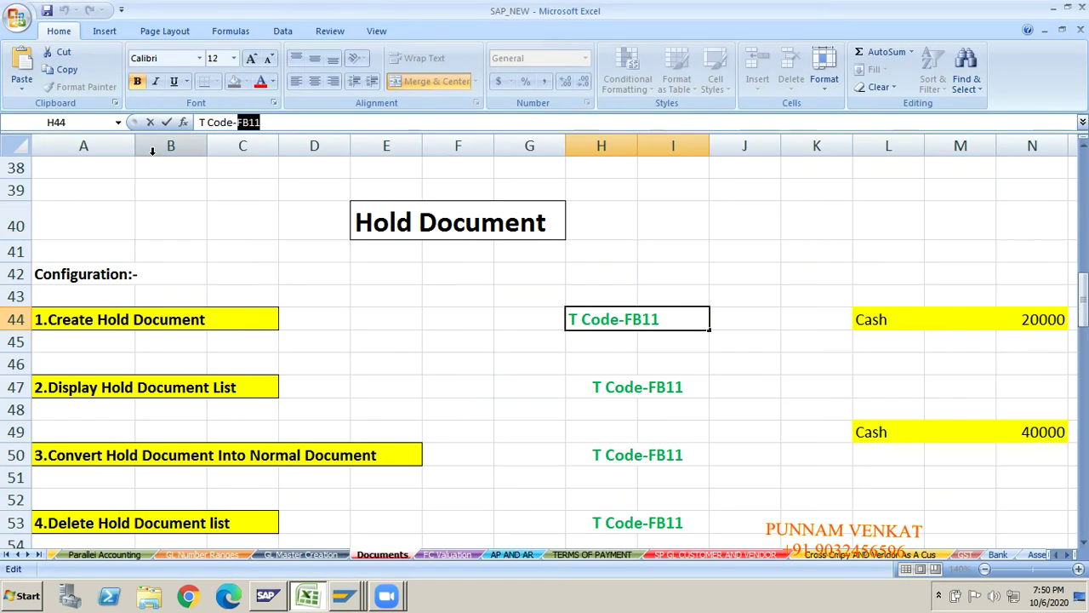
- Type Received in P44 beside the Cash 20000 amount
left_click(1042, 328)
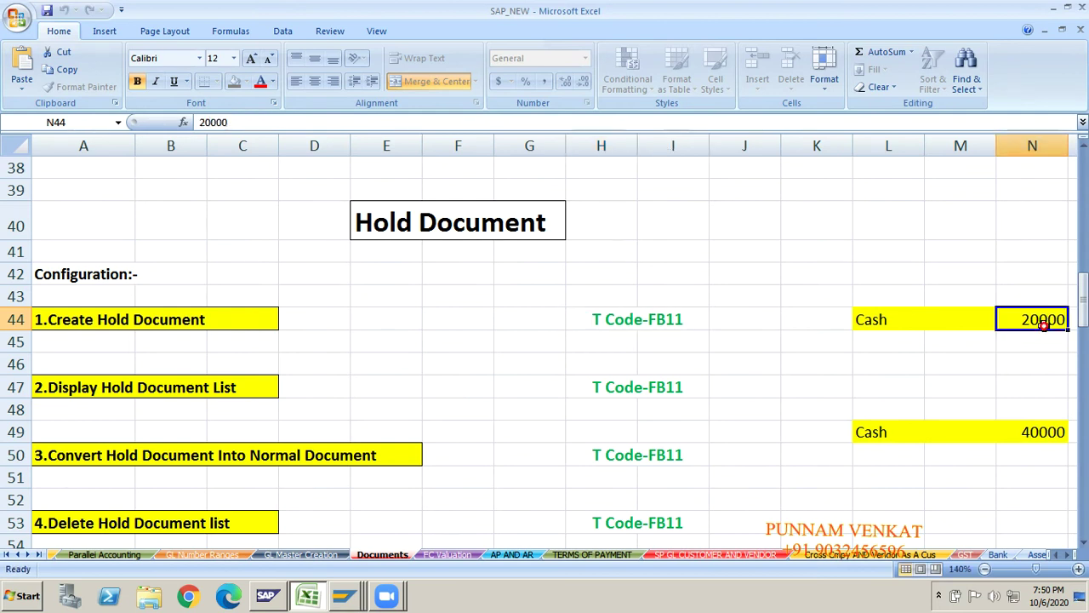
key("Right")
key("Right")
key("Right")
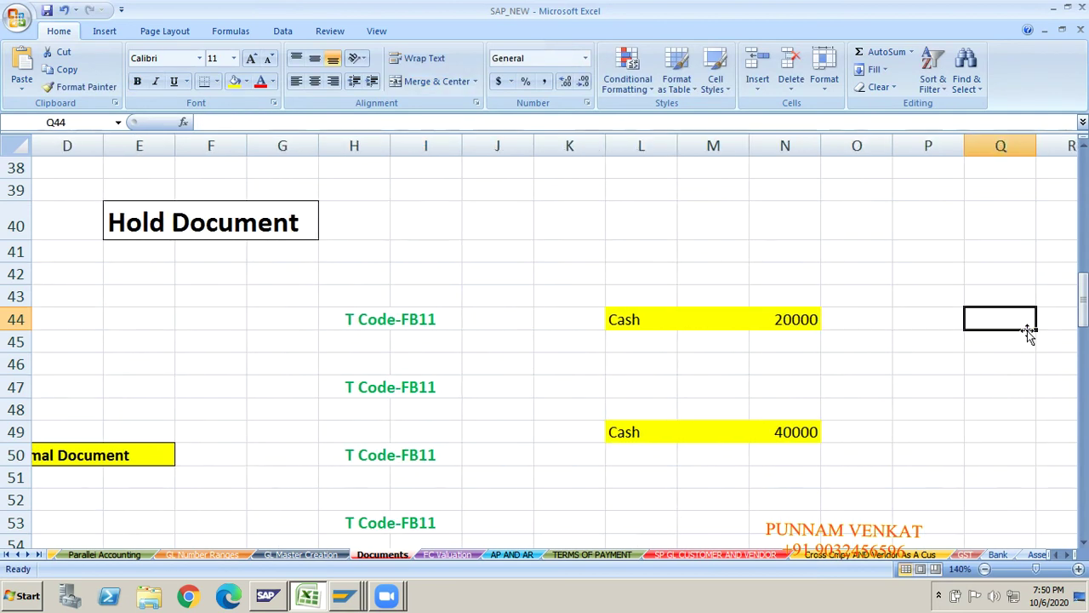
left_click(776, 320)
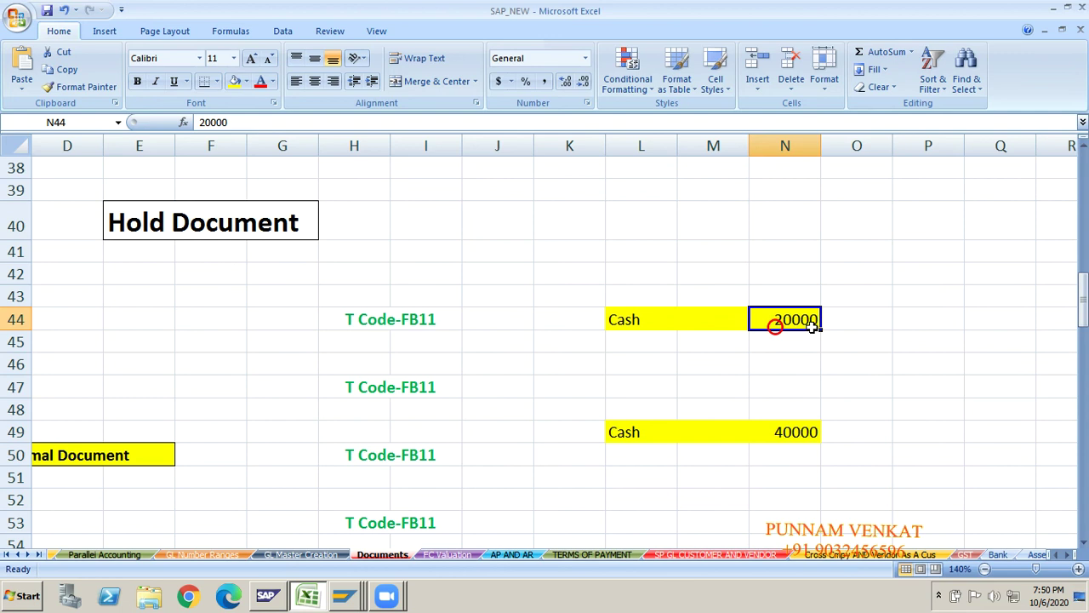
left_click(911, 320)
type("Received")
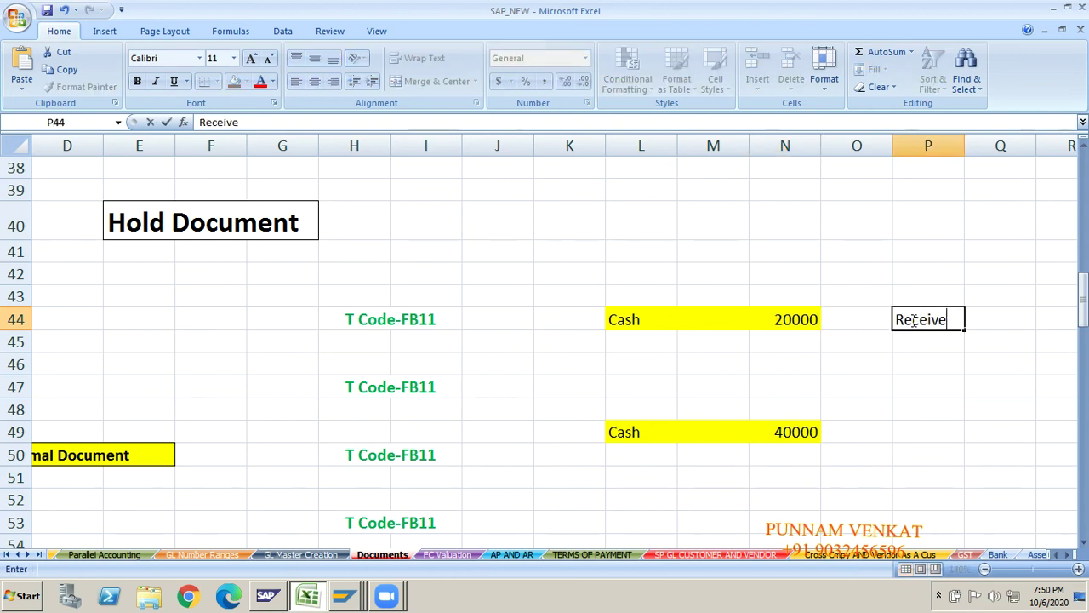
key("Tab")
- Type Received in P49 beside the Cash 40000 amount, then return to SAP
key("Down")
key("Down")
key("Down")
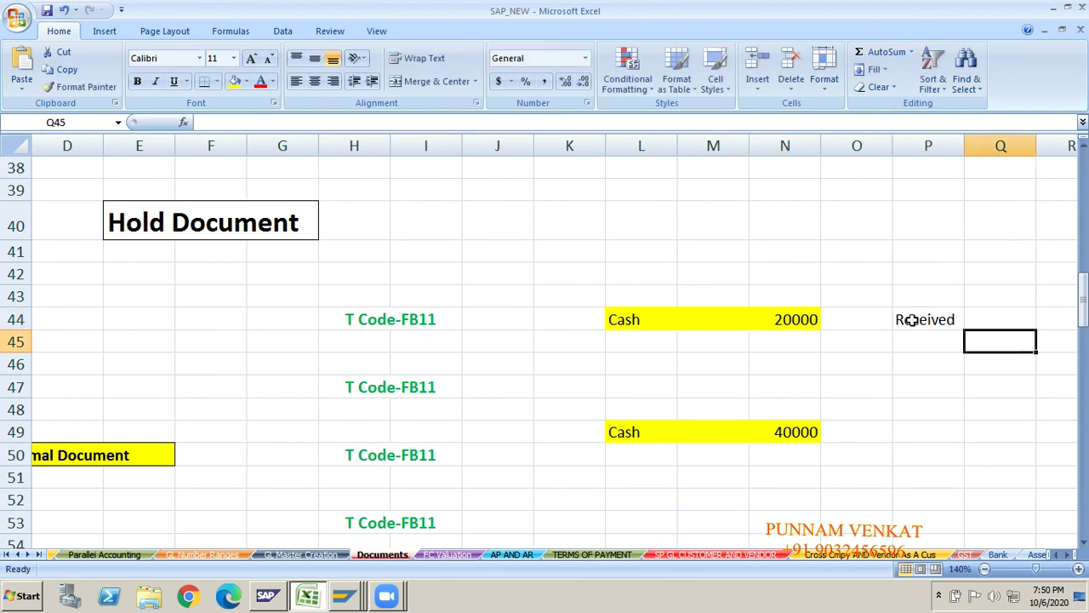
key("Down")
key("Left")
key("Left")
key("Down")
key("Right")
key("Right")
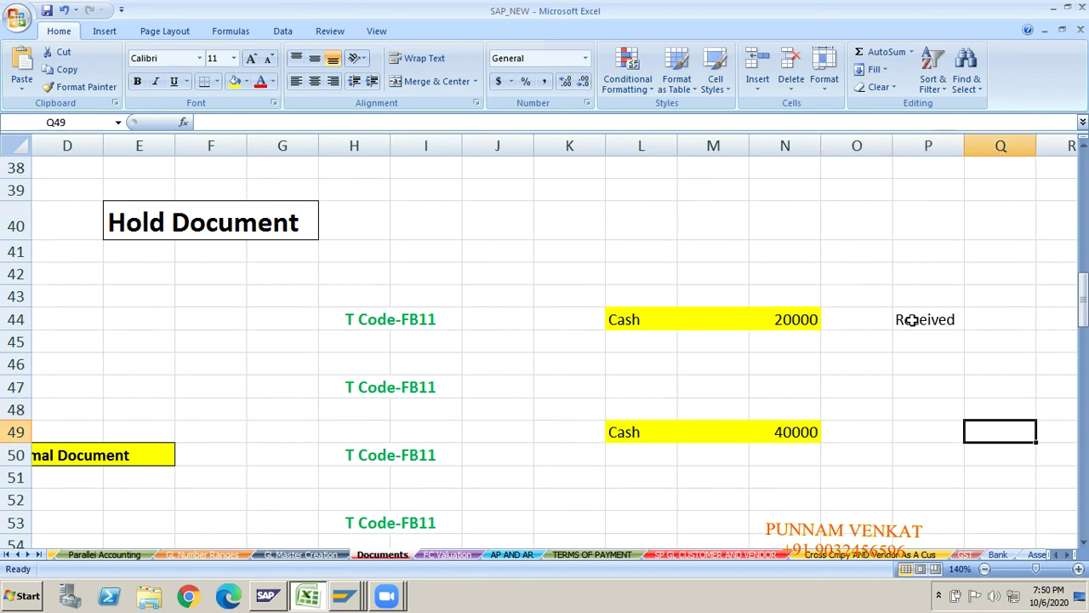
key("Left")
type("REco")
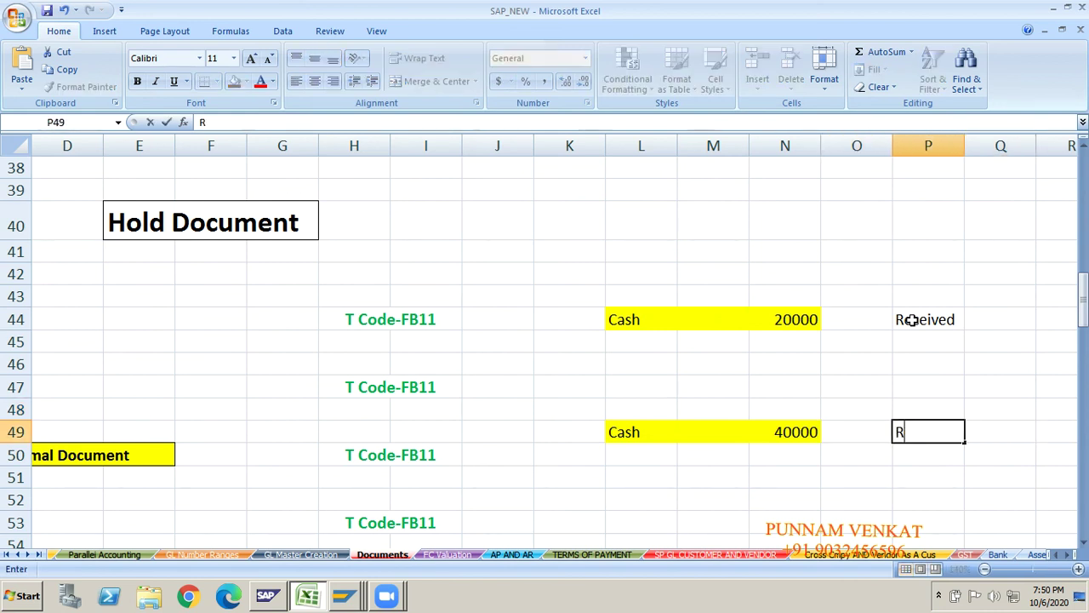
key("BackSpace")
key("BackSpace")
type("ceived")
key("Return")
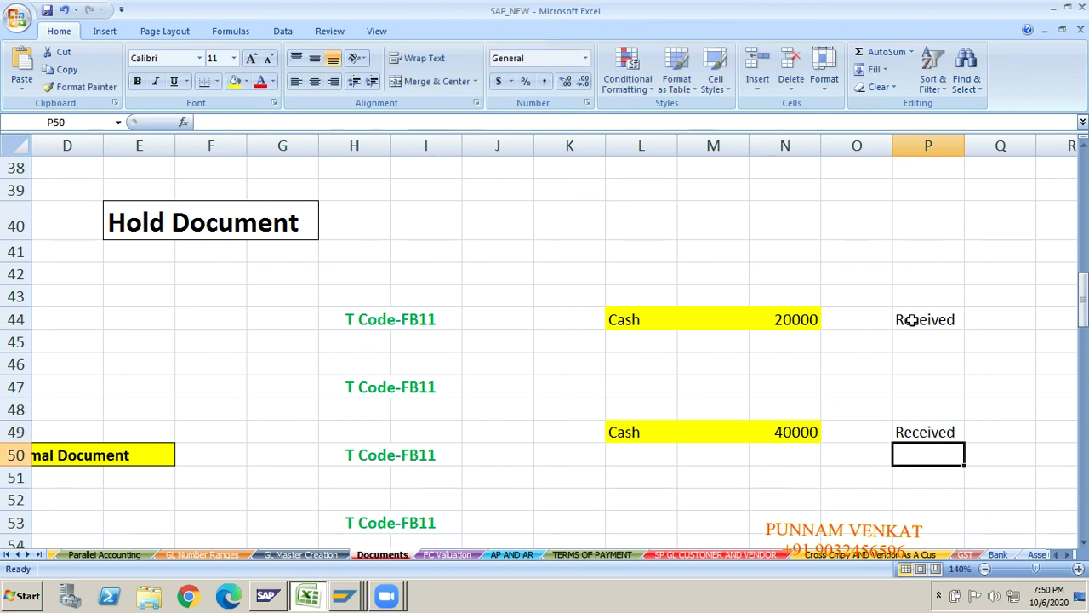
key("alt+Tab")
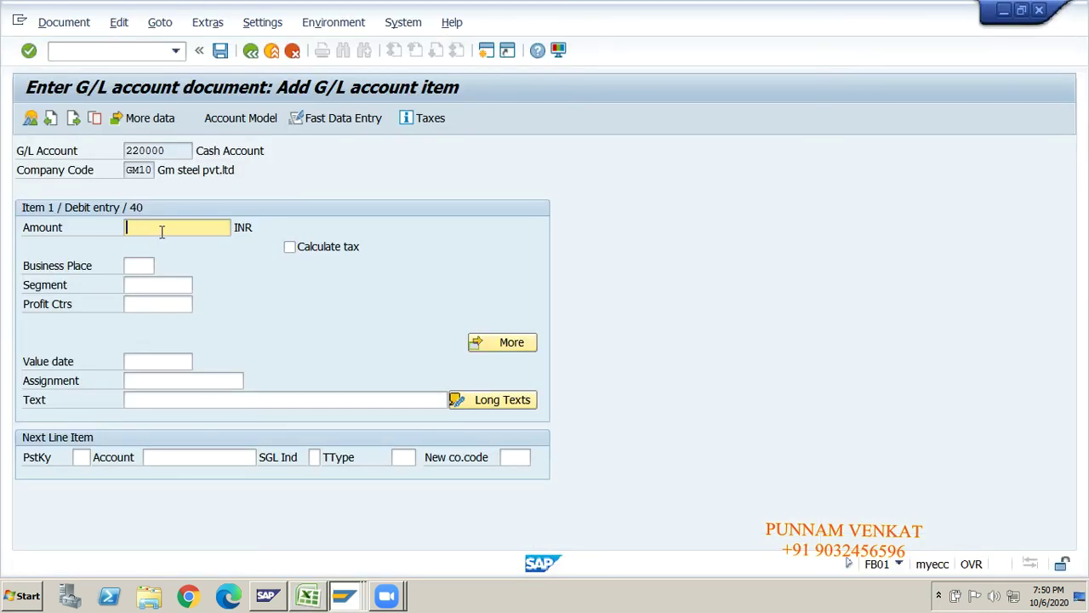
- Give the Cash 220000 debit line amount 20000 and text 'Being hold document'
type("20000")
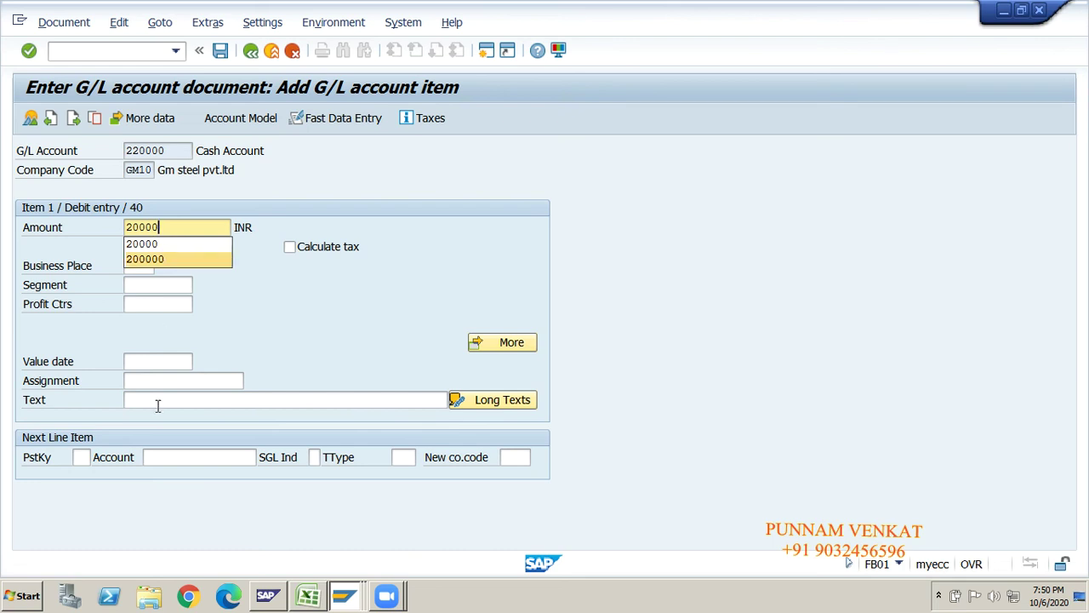
left_click(157, 400)
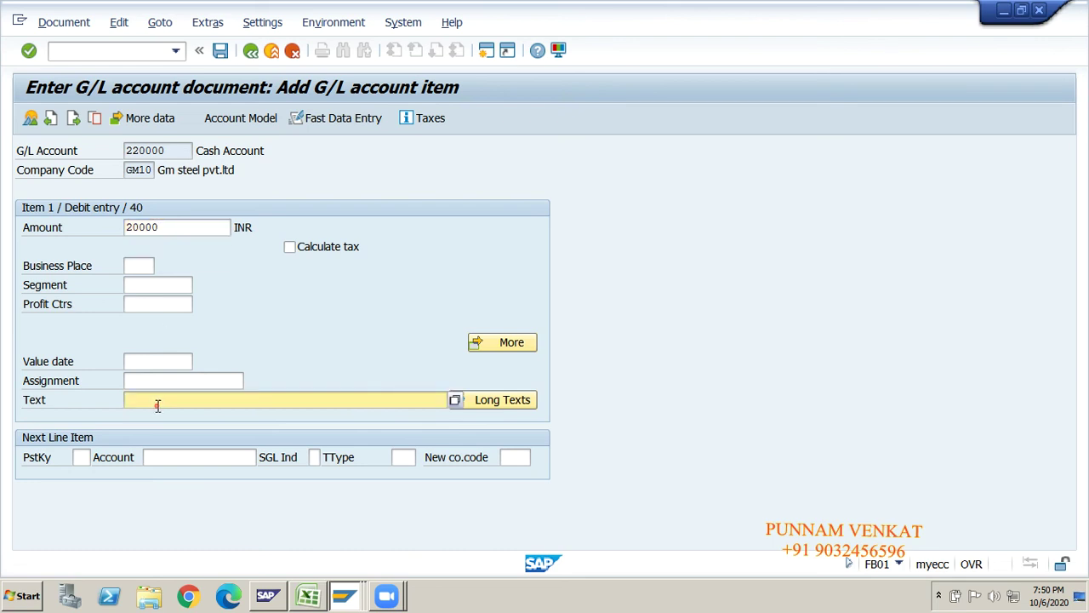
type("Being hold document")
key("Return")
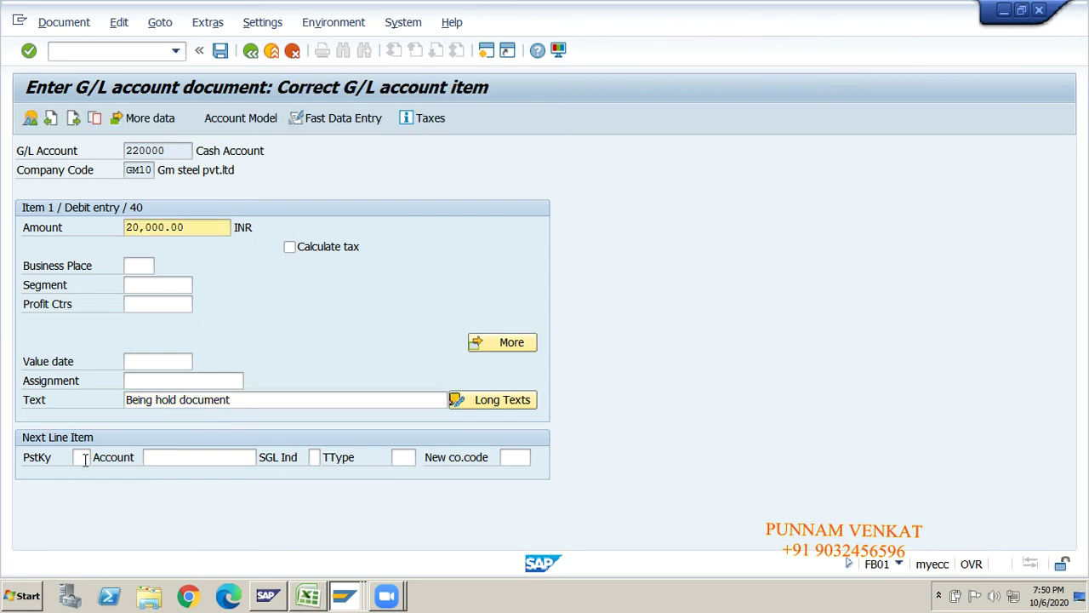
left_click(81, 457)
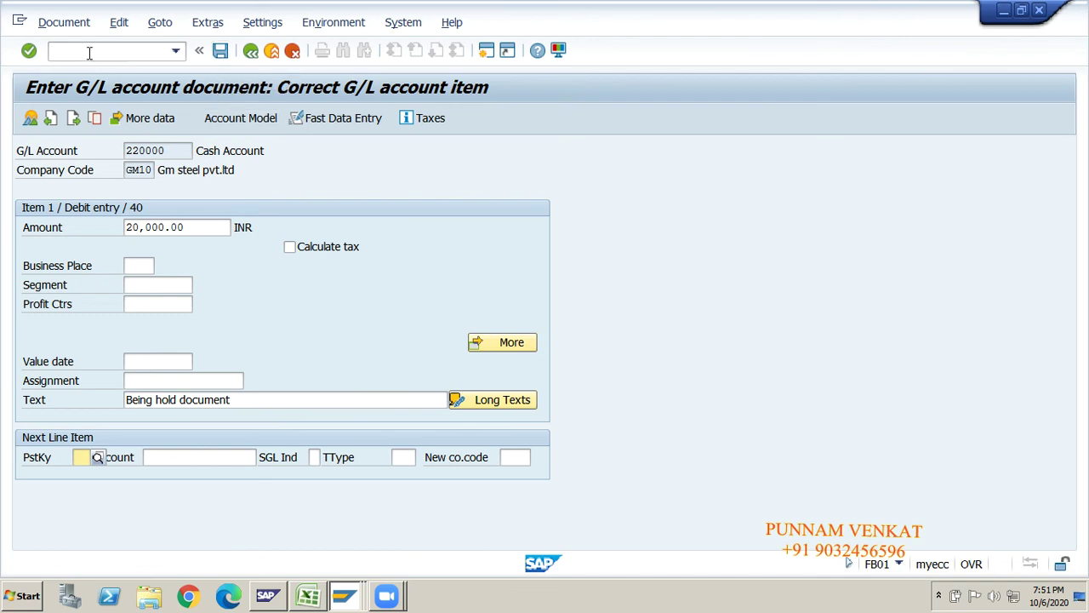
left_click(73, 31)
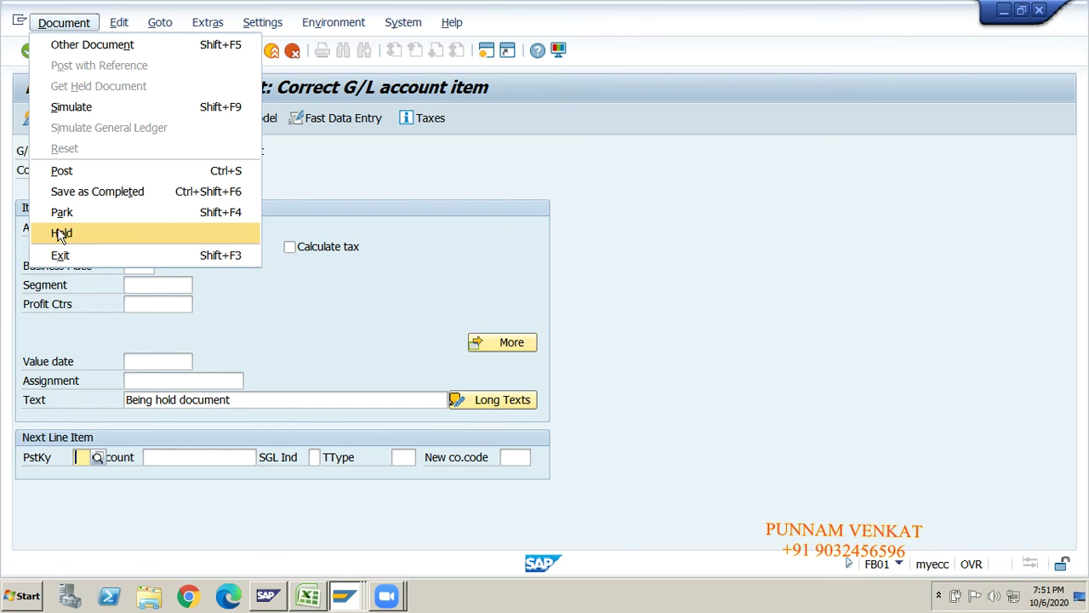
- Attempt posting the unbalanced 20,000.00 INR document, then choose Document > Hold after the refusal
left_click(352, 250)
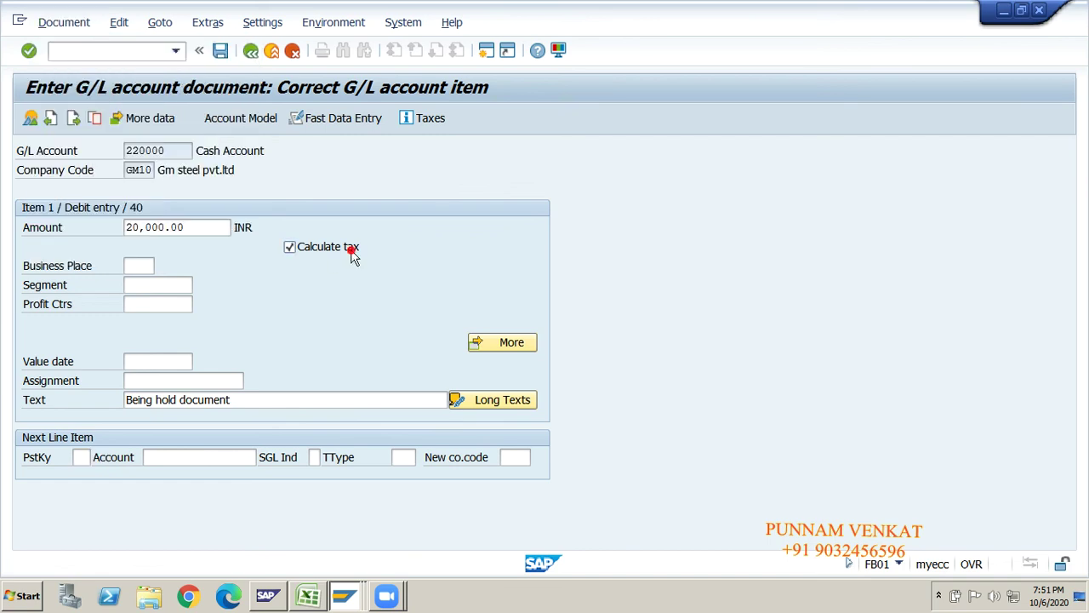
left_click(216, 60)
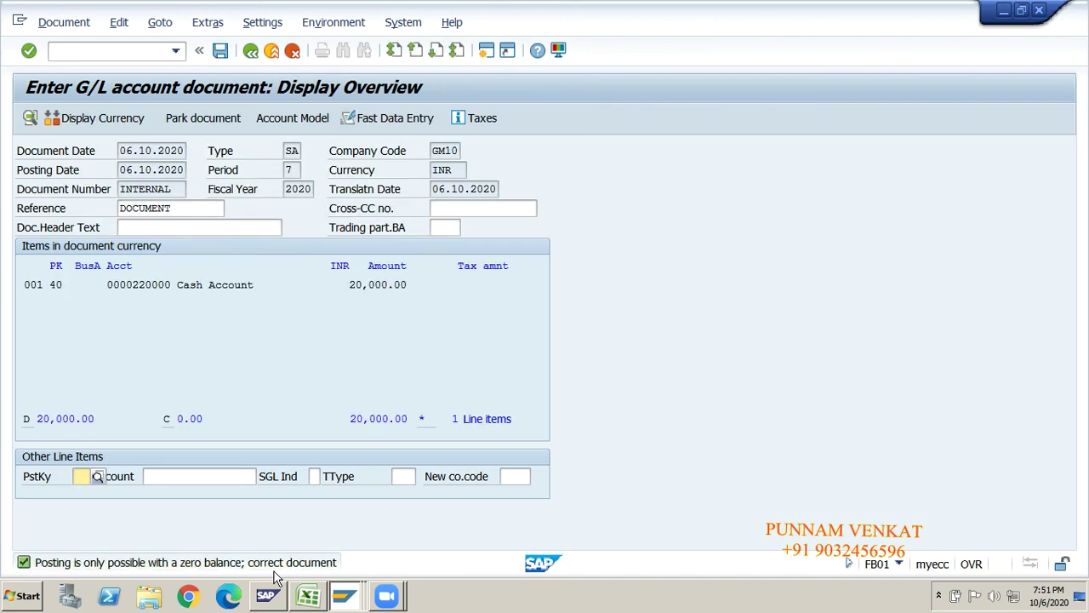
left_click(70, 24)
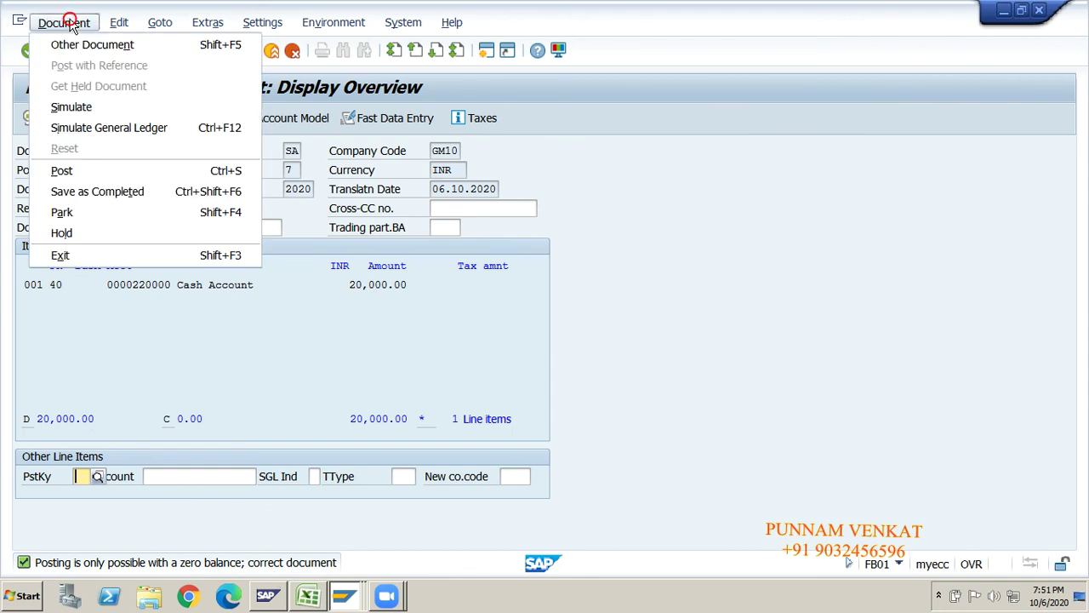
left_click(74, 236)
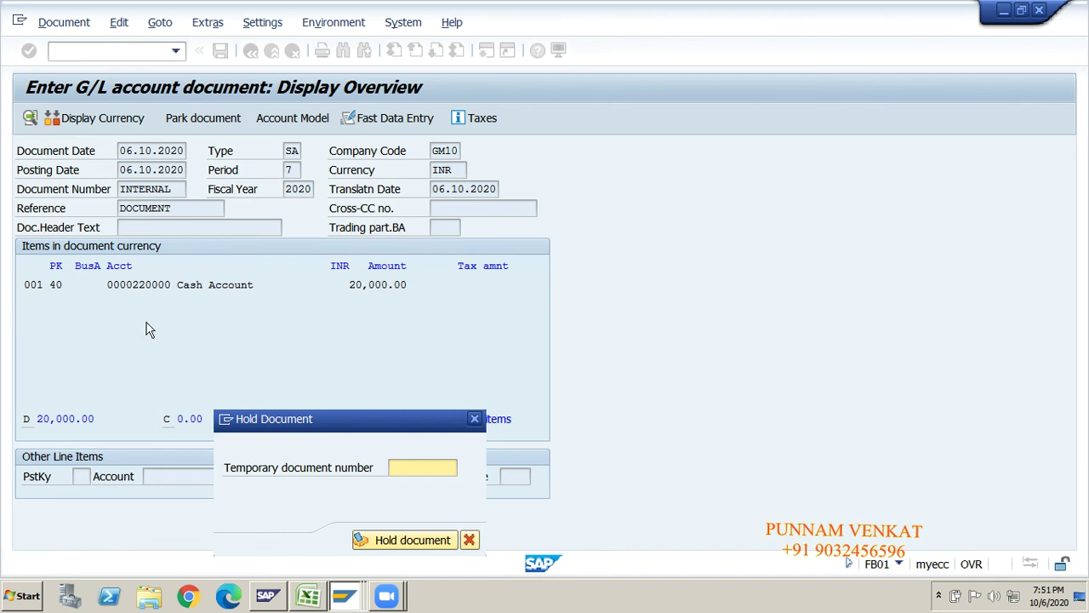
- Hold the document under temporary document number GM10001
left_click_drag(315, 418, 335, 259)
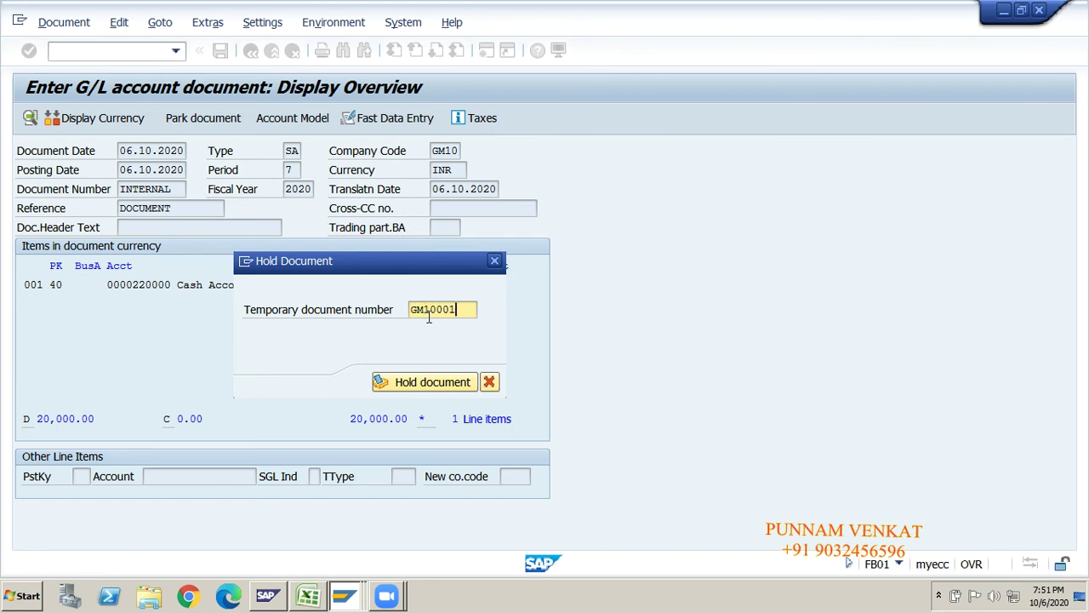
left_click(418, 383)
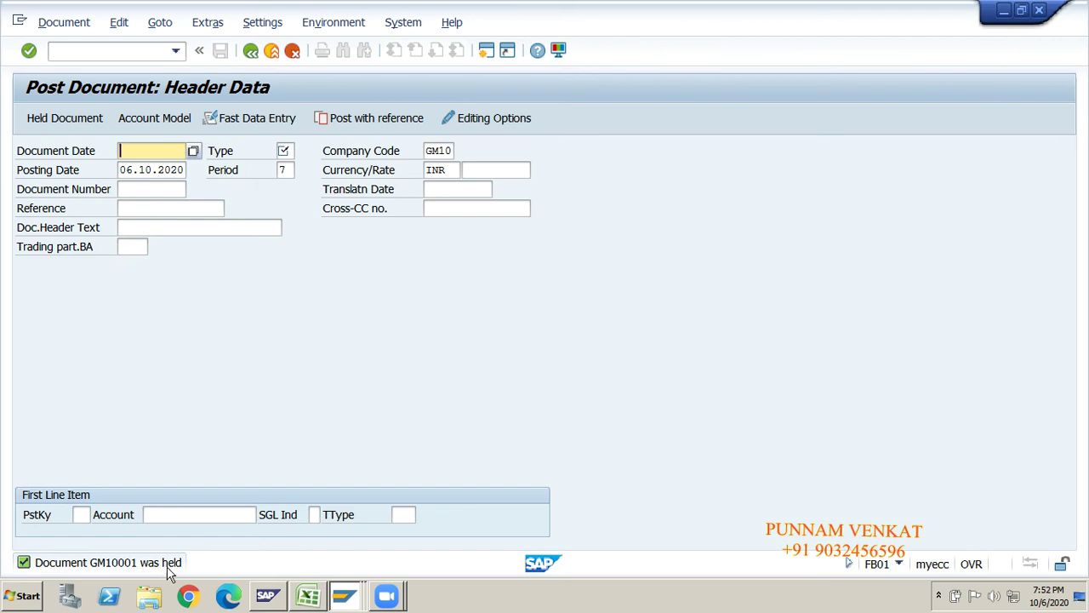
- Leave the posting screen with /n, returning to the SAP Easy Access main menu
left_click(110, 54)
type("/n")
key("Return")
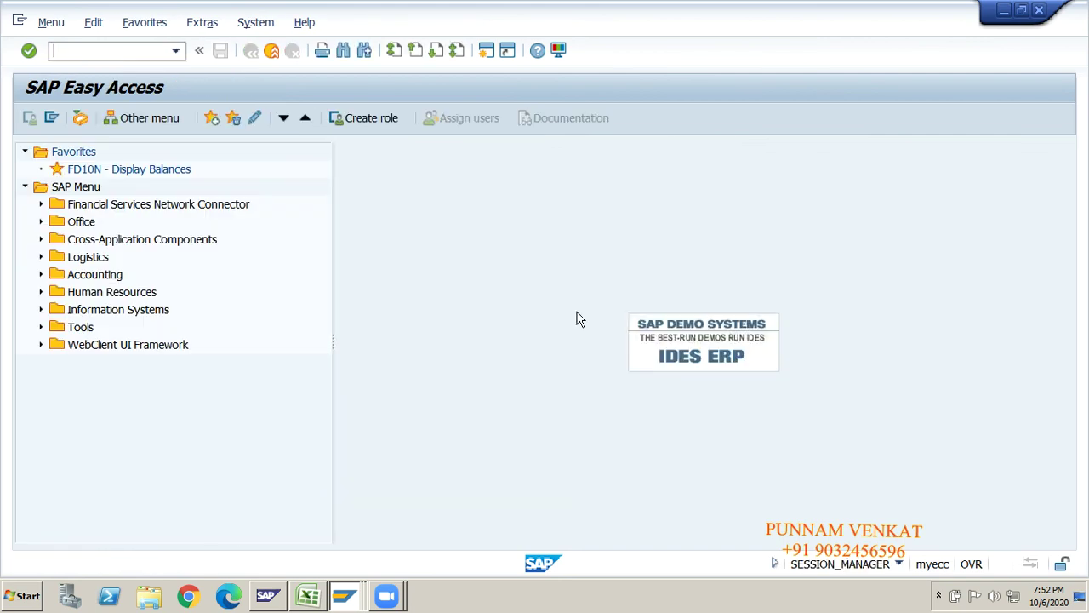
- Check the 40000 Cash entry in row 49 of the Excel workbook, then return to SAP
key("alt+Tab")
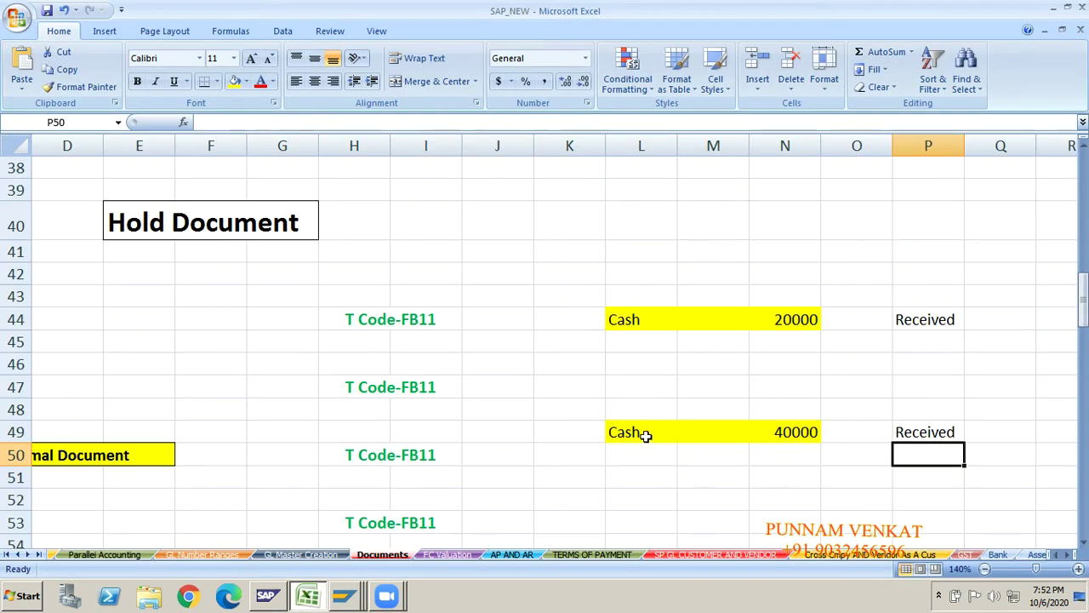
left_click(646, 435)
left_click(814, 434)
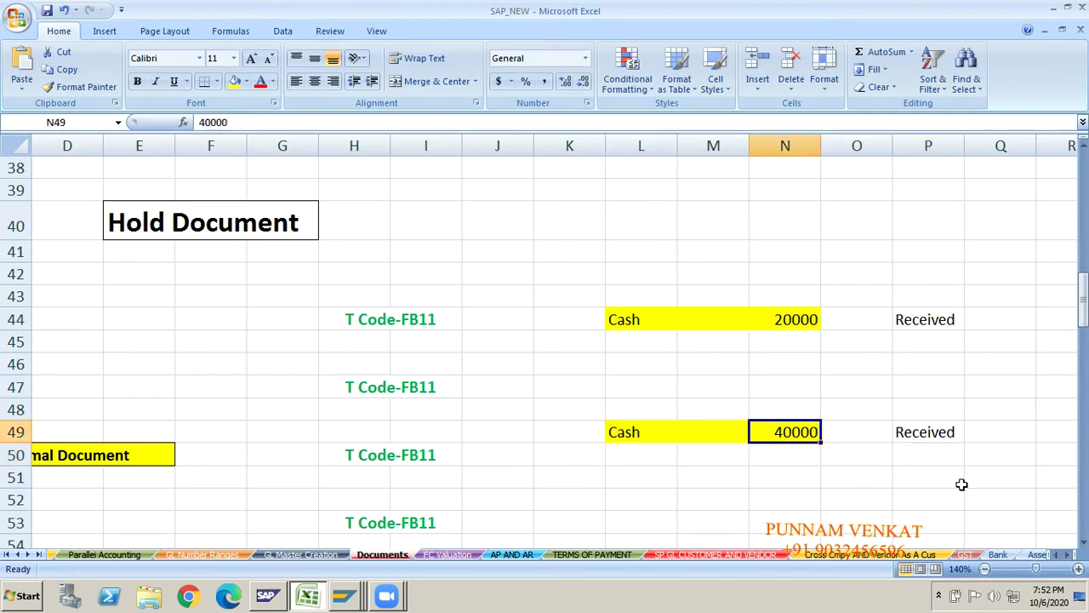
key("alt+Tab")
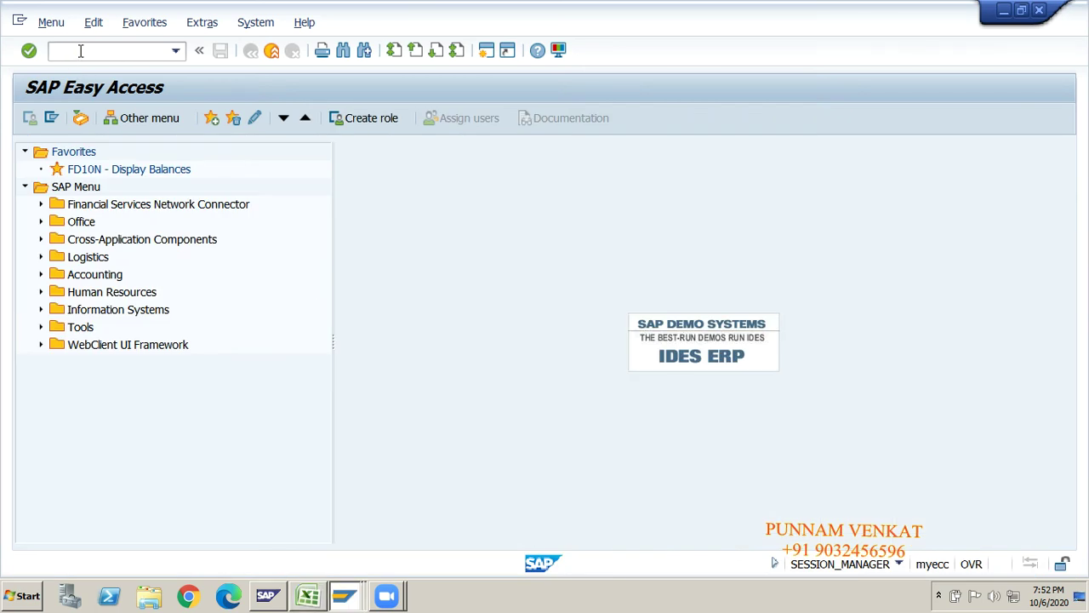
- Start a new document dated 06.10.2020 with type SA and reference DOCUMENT
left_click(80, 51)
key("Return")
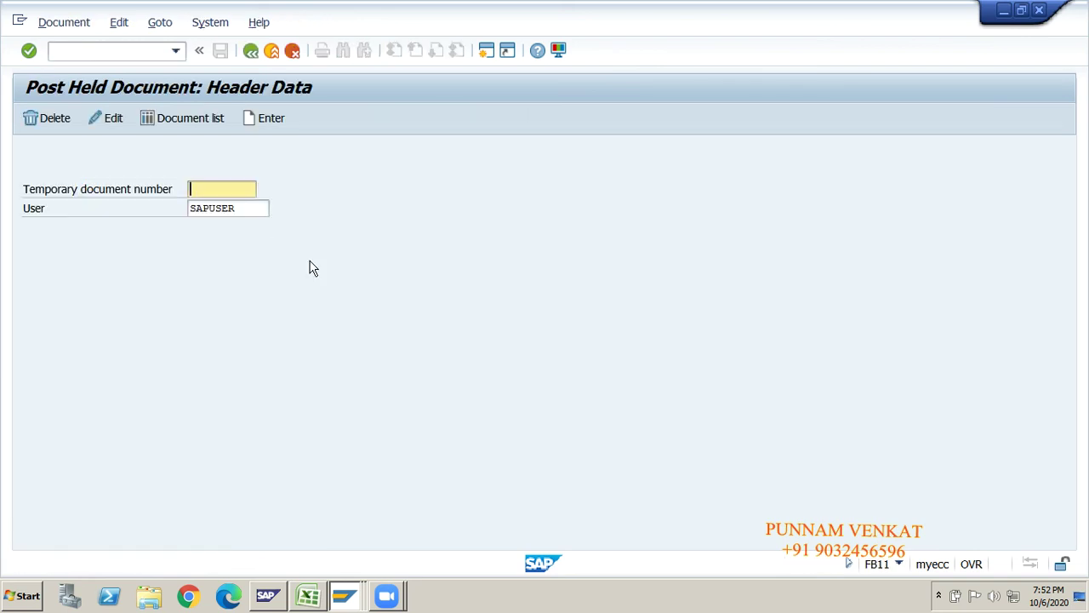
left_click(272, 124)
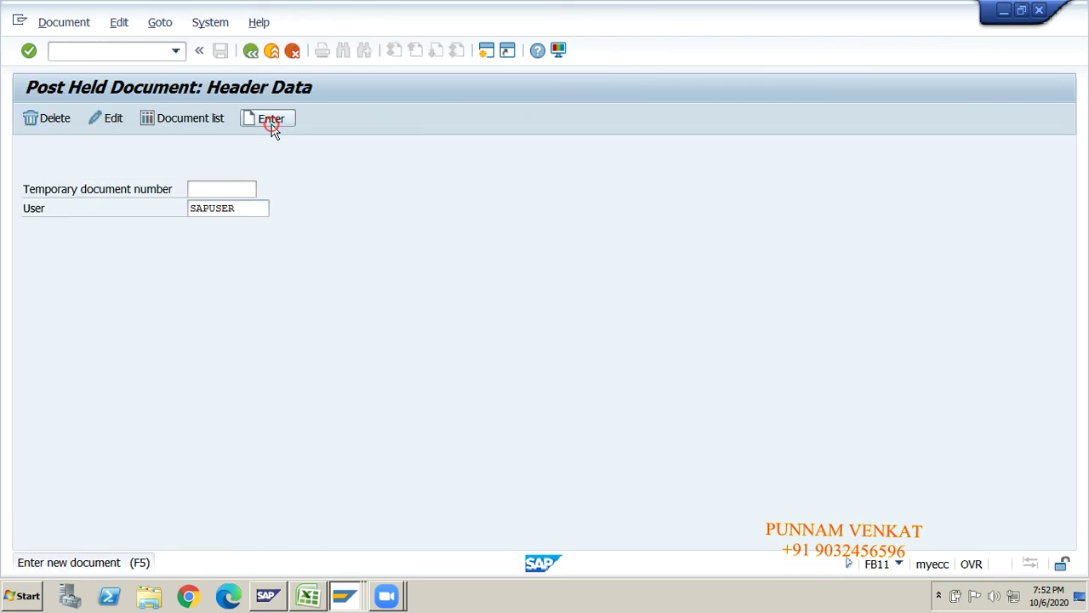
key("Down")
key("Down")
key("Return")
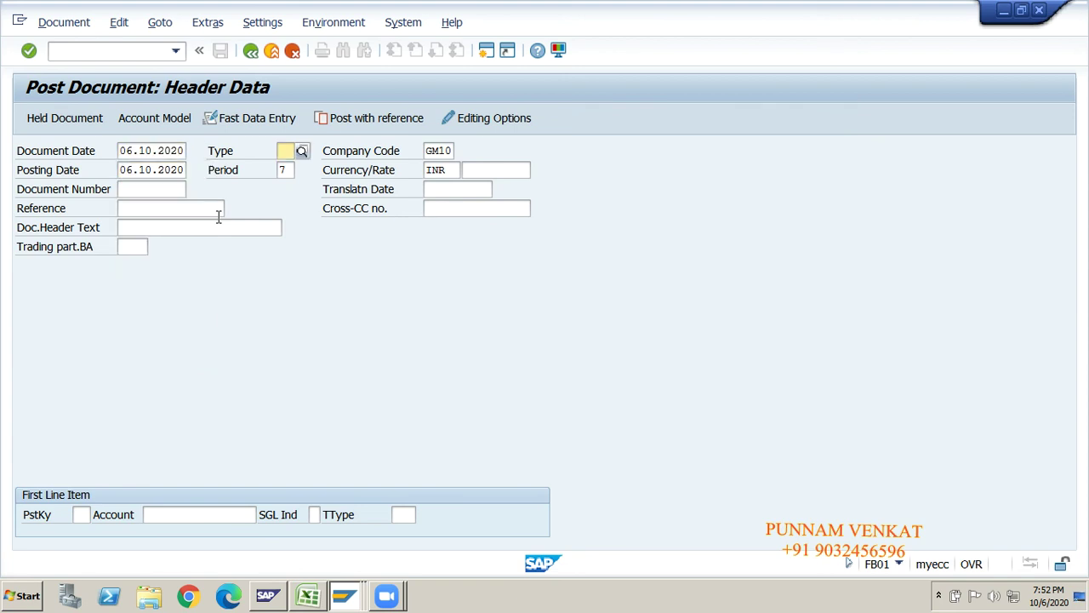
type("SA")
key("Tab")
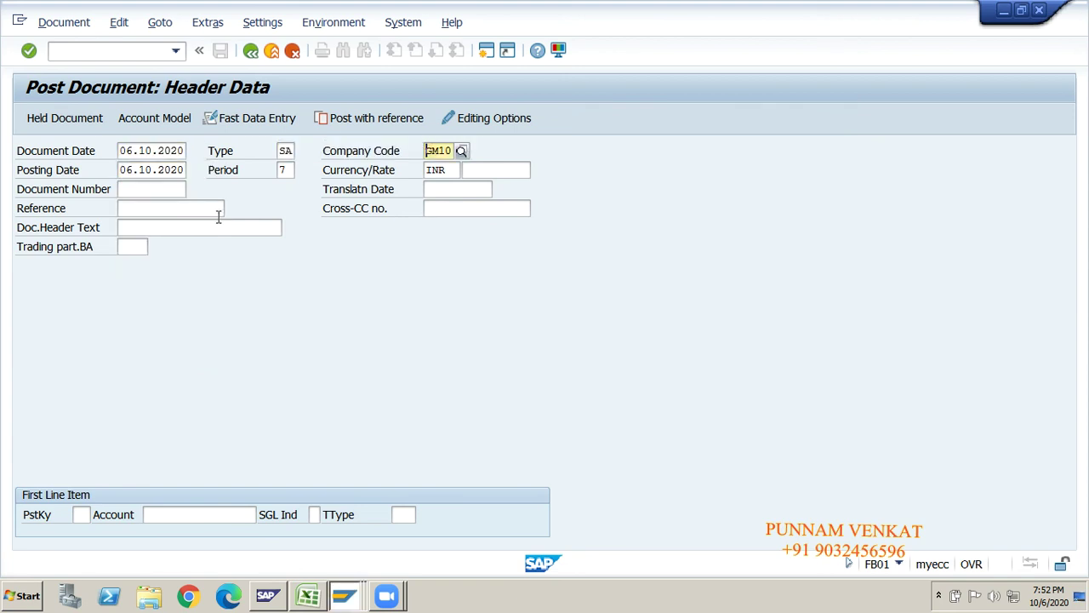
key("Tab")
key("Tab")
key("Tab")
key("Tab")
key("Tab")
key("Tab")
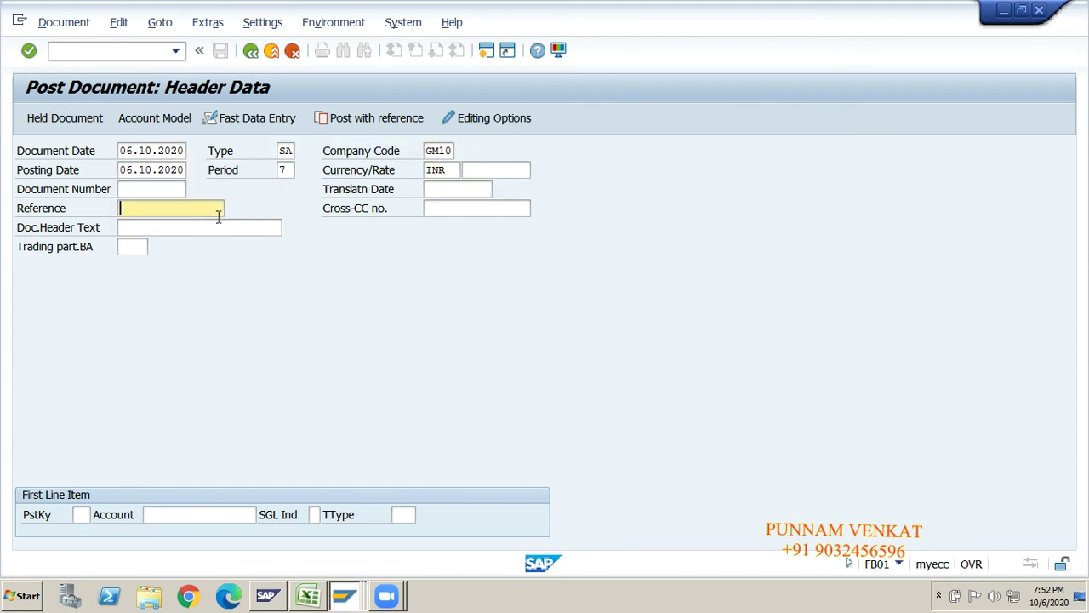
key("Down")
key("Down")
key("Return")
key("Tab")
key("Tab")
key("Tab")
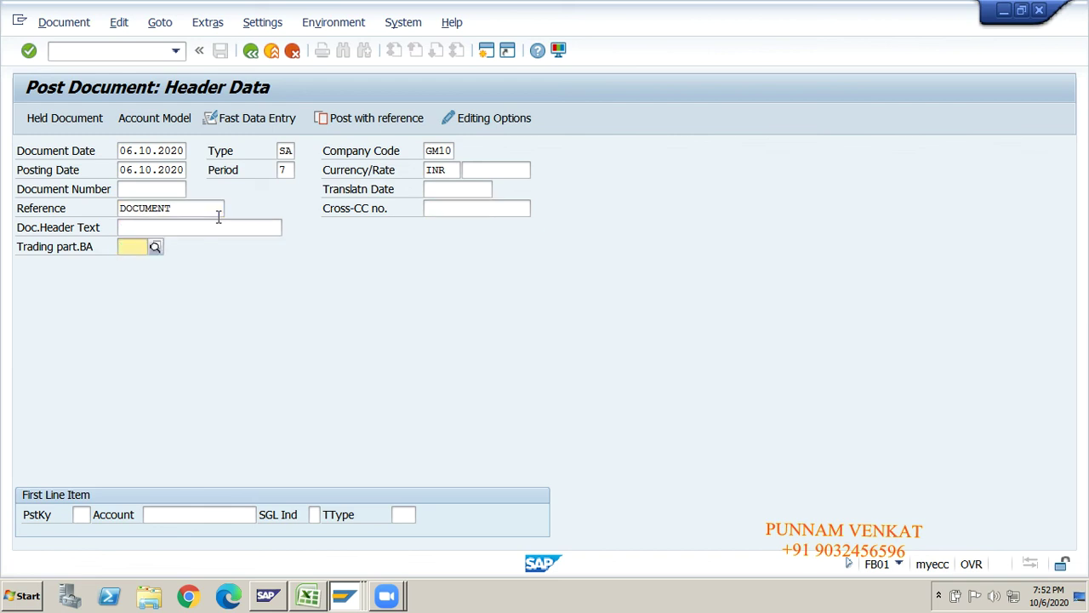
- Add a line with posting key 40, account 220000 and amount 40000
type("40")
key("Tab")
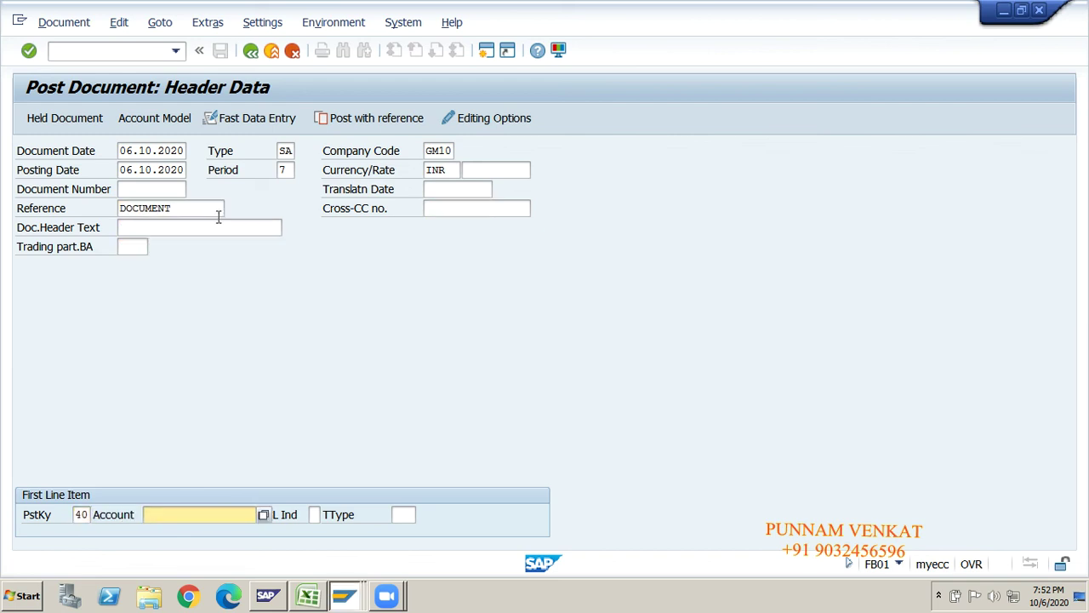
type("220")
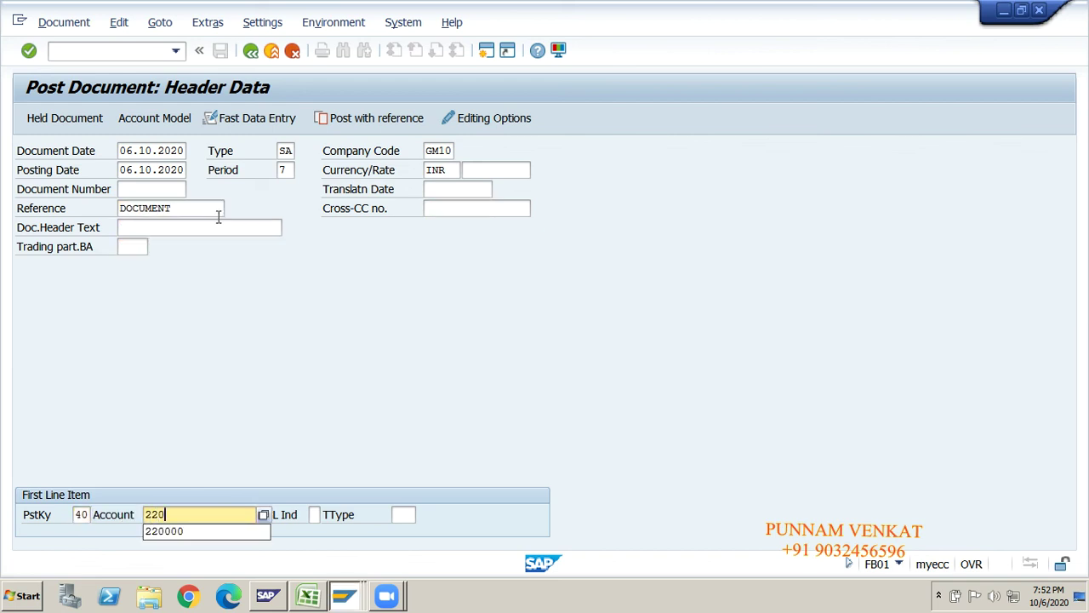
type("000")
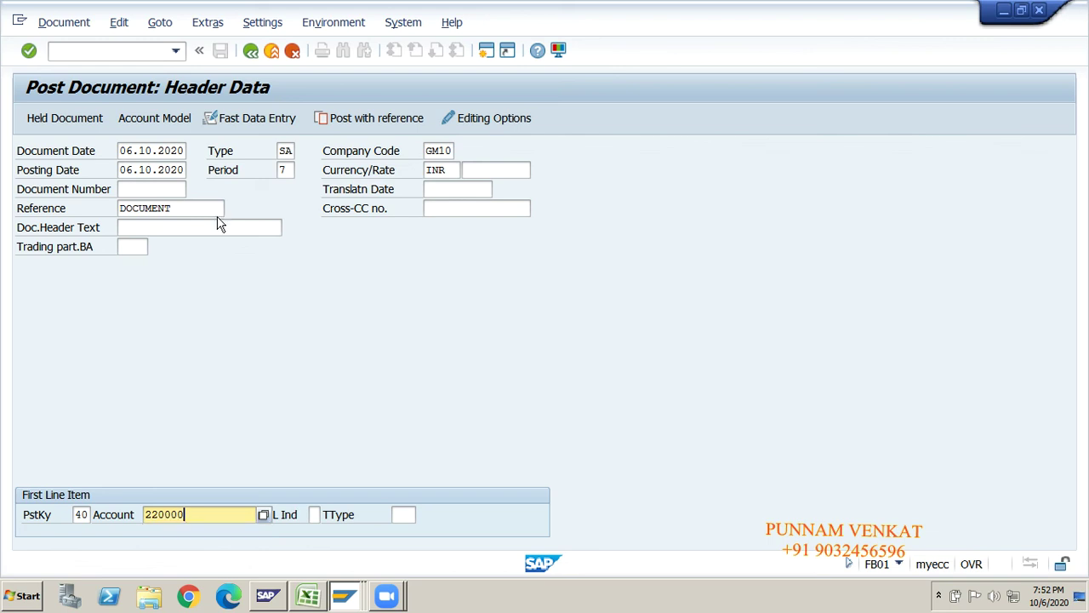
key("Return")
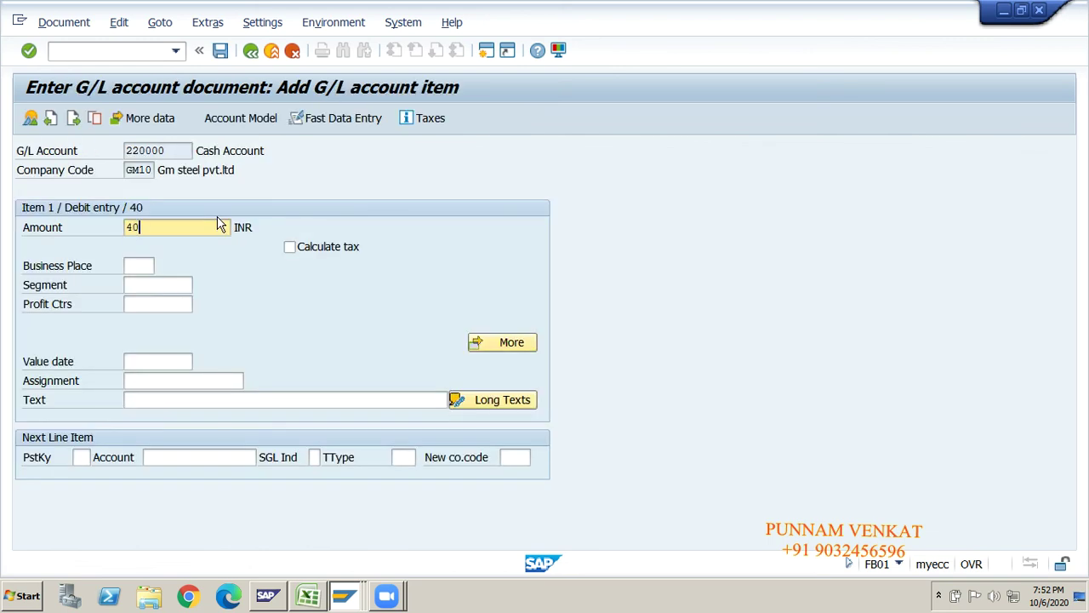
key("Tab")
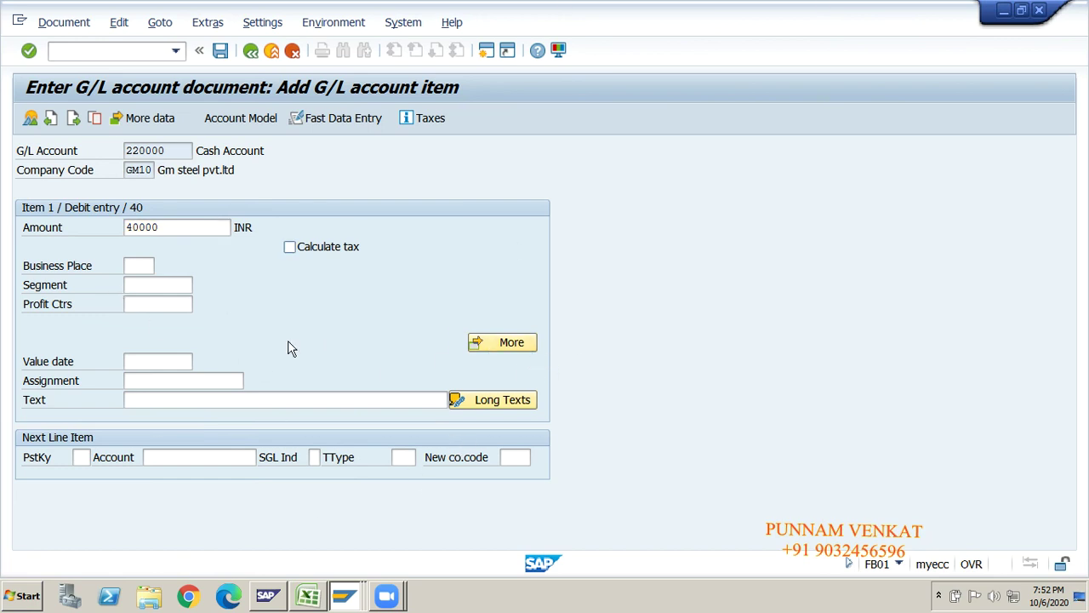
- Hold the document under temporary number GM10002
left_click(58, 24)
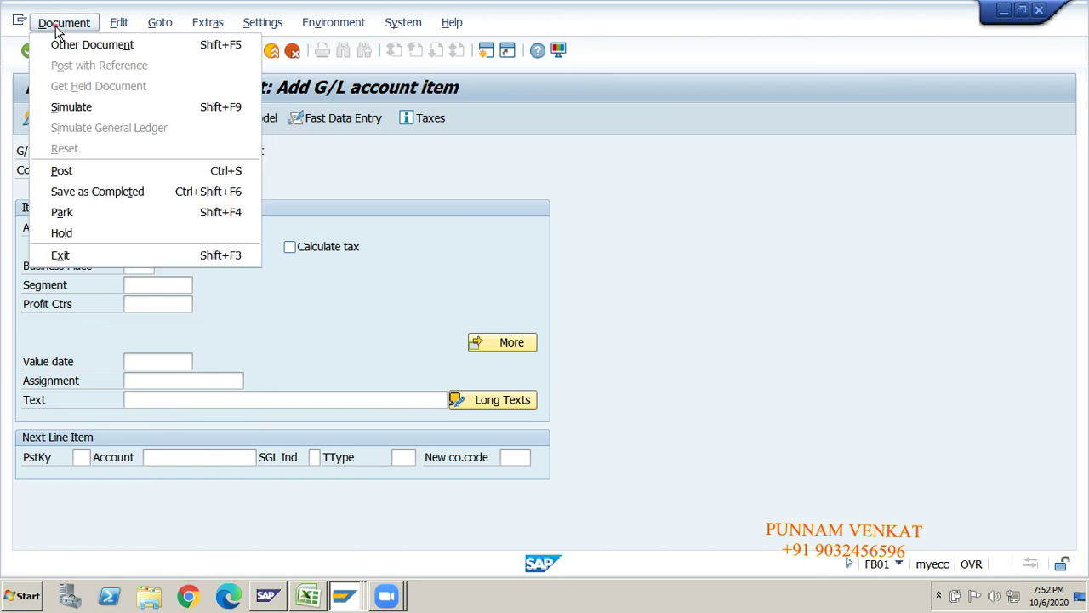
left_click(83, 232)
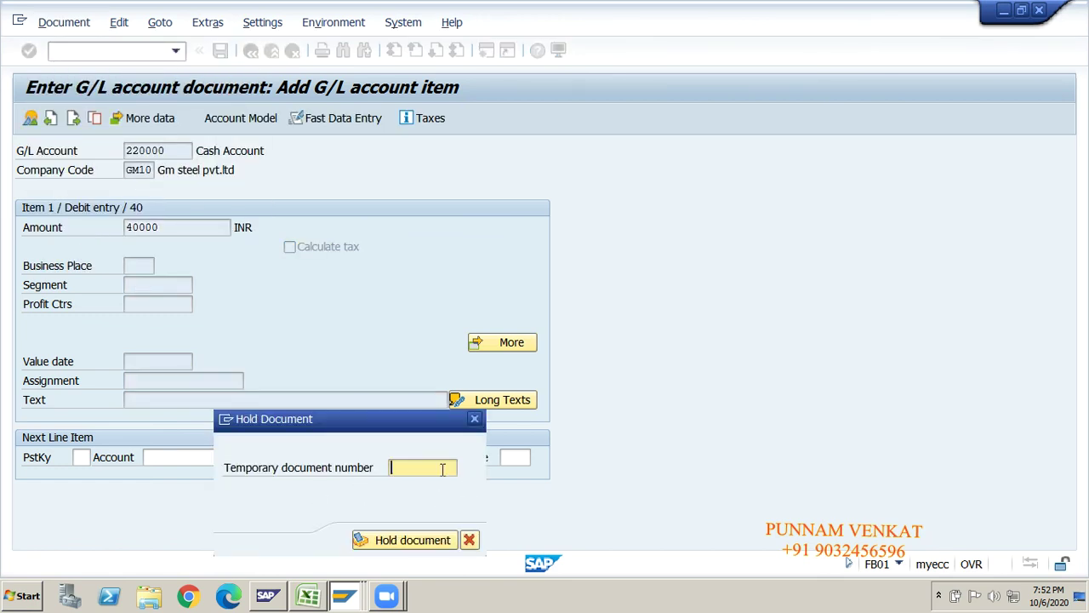
type("G")
left_click(429, 483)
key("Return")
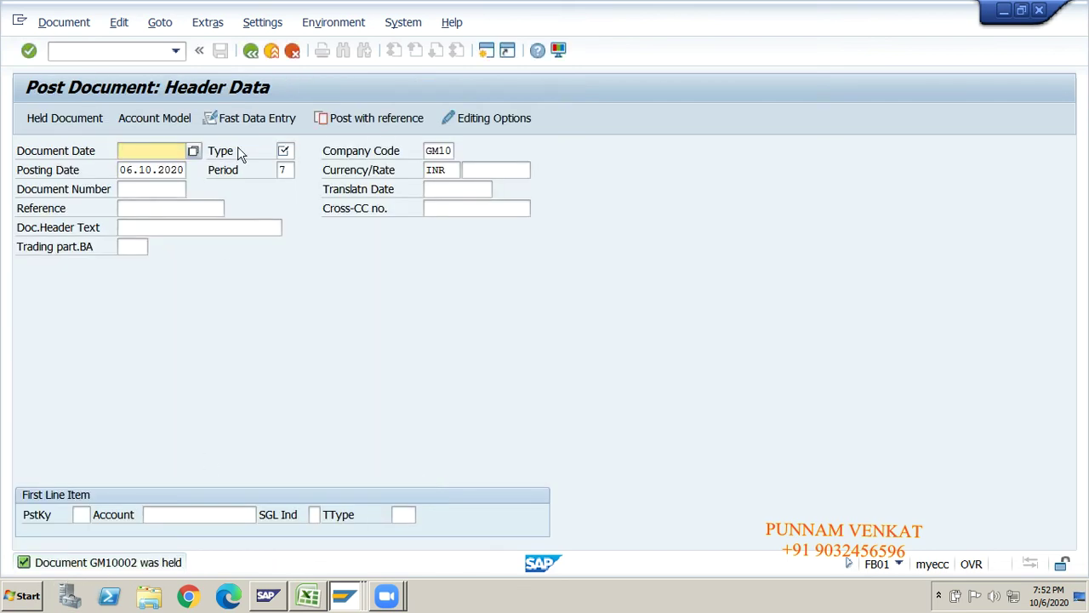
- Run FB11 and review the held documents list showing GM10001 and GM10002, then return
left_click(252, 54)
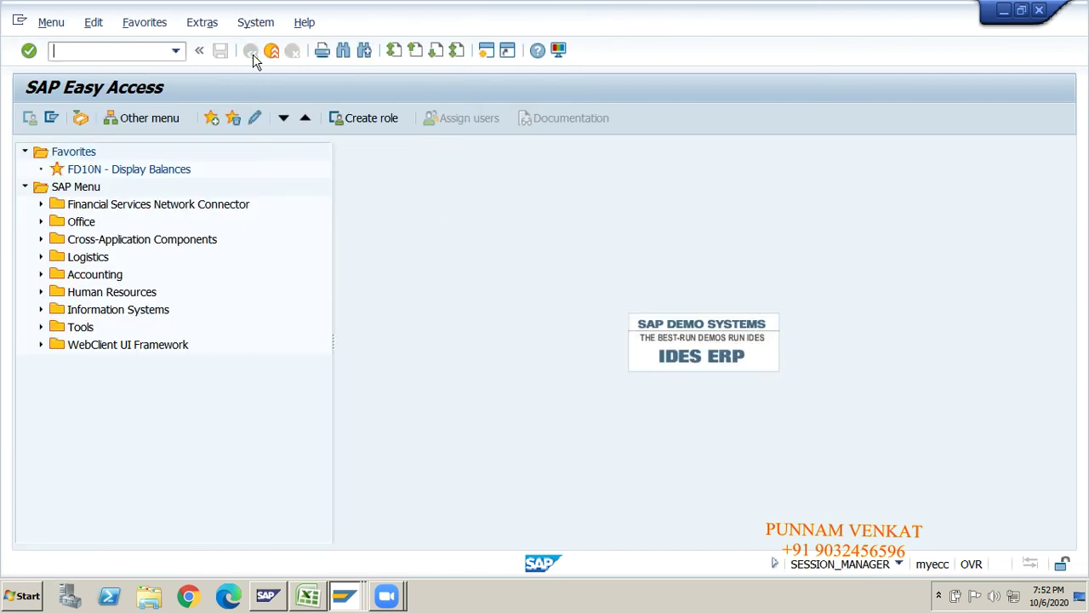
type("FB11")
key("Return")
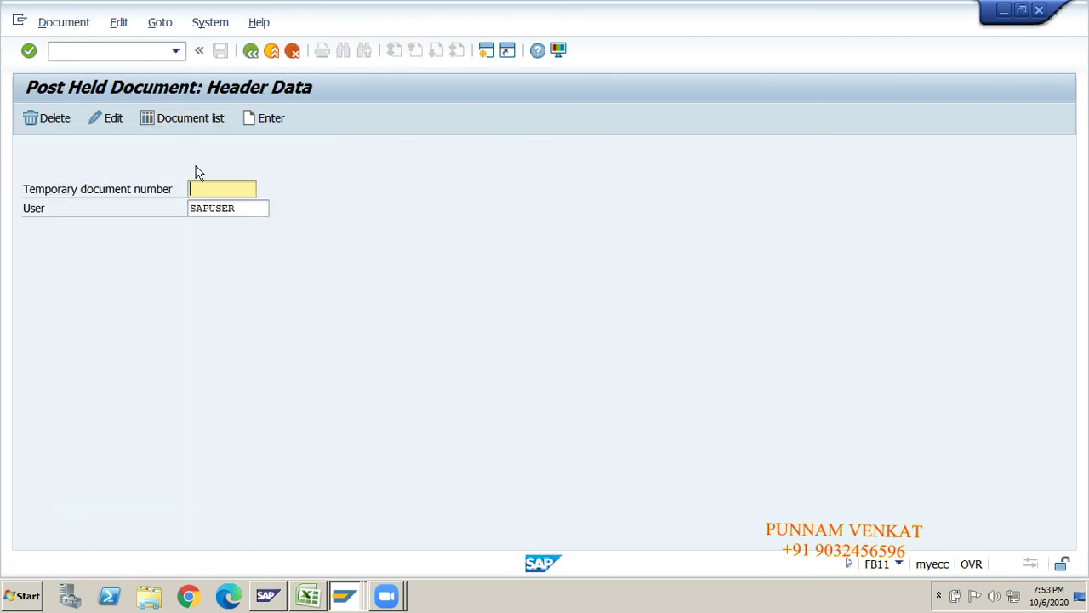
left_click(177, 122)
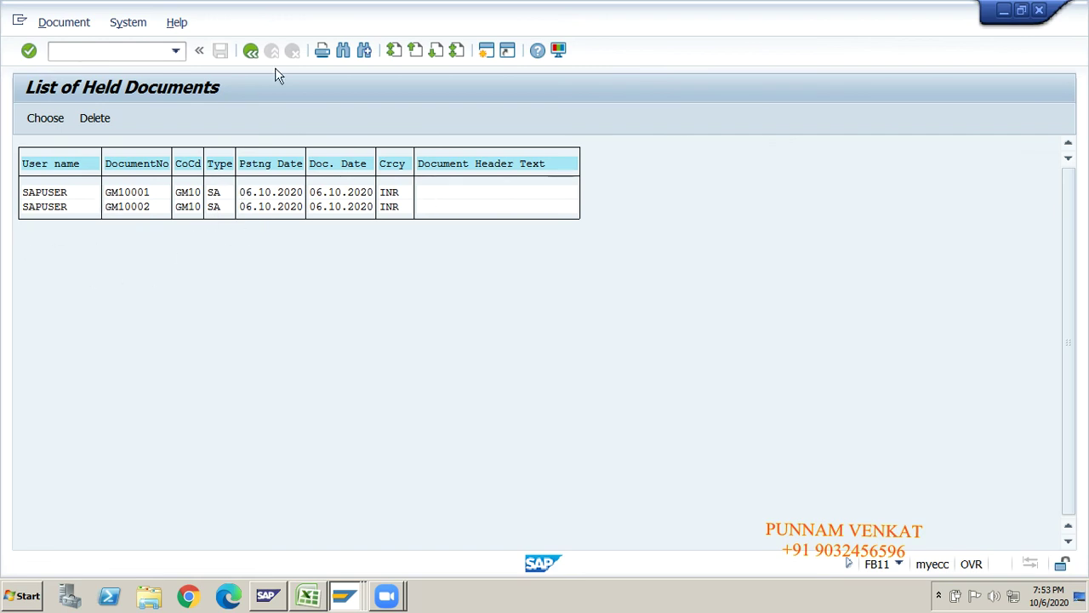
left_click(251, 51)
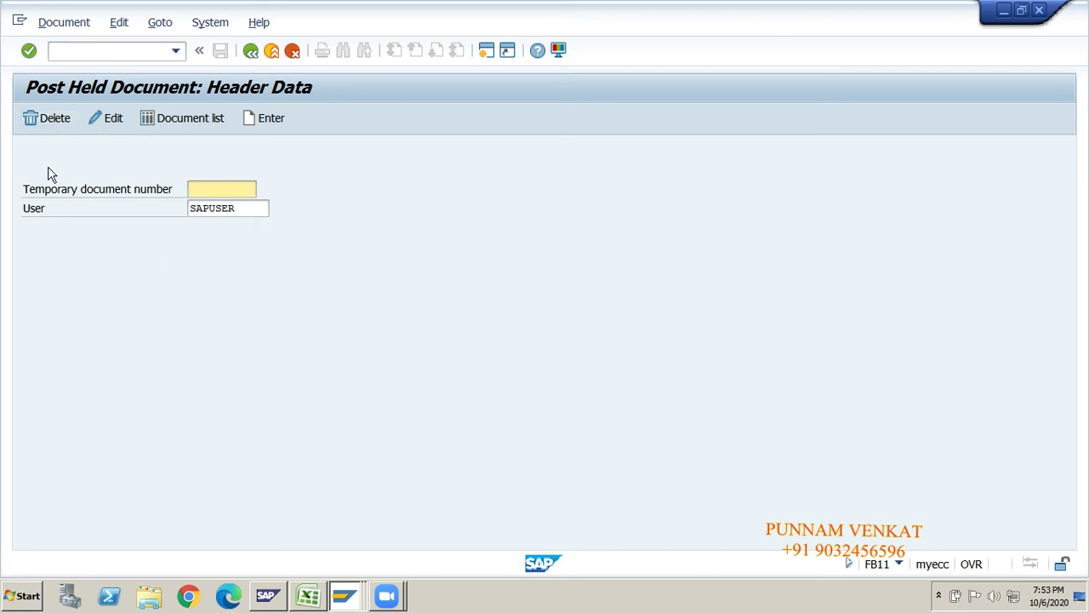
- Delete held document GM10002, answering Yes to the confirmation
left_click(47, 121)
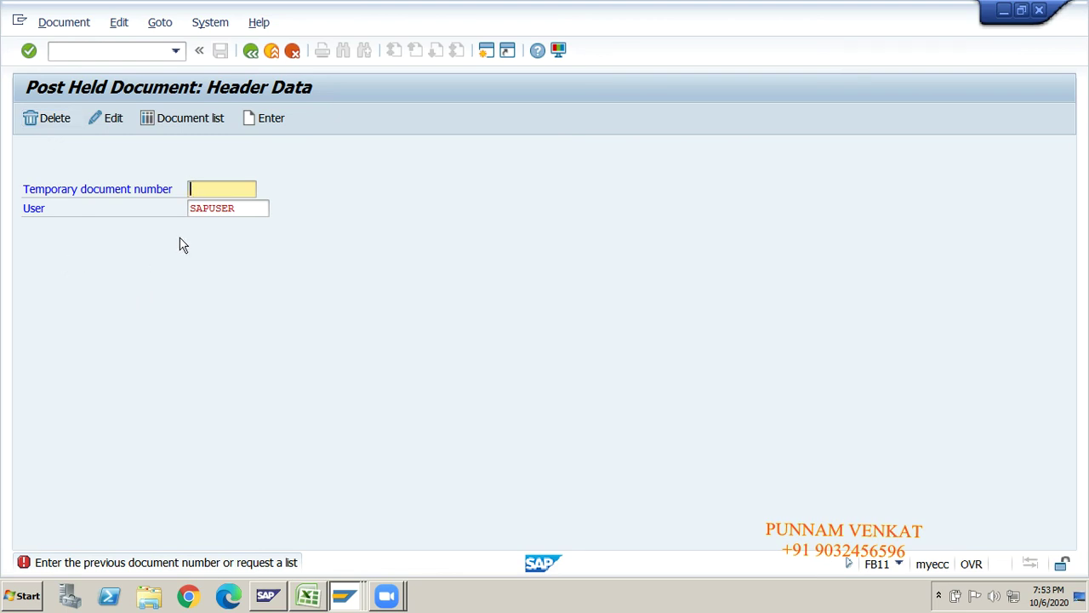
key("alt+Tab")
key("alt+Tab")
type("GM10")
left_click(44, 122)
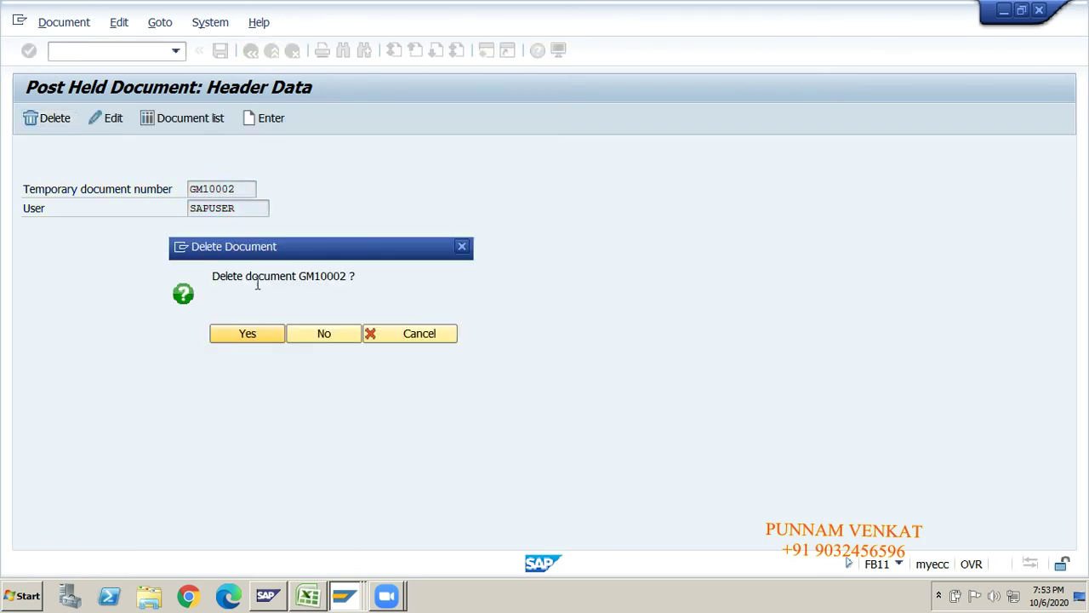
left_click(263, 333)
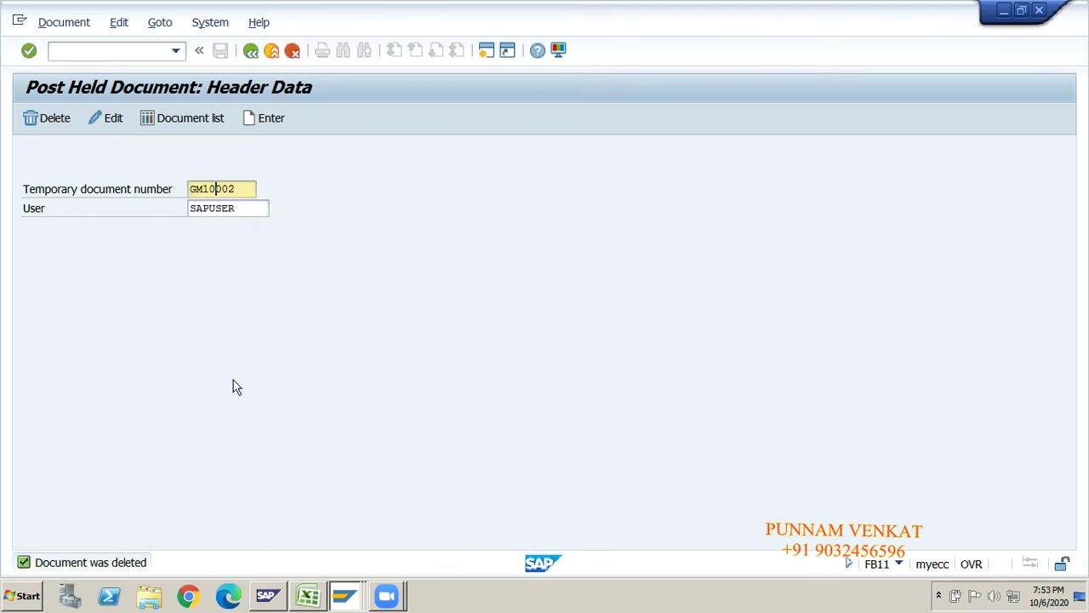
- Clear the number field and confirm only GM10001 remains in the document list
key("BackSpace")
key("BackSpace")
key("BackSpace")
key("BackSpace")
key("BackSpace")
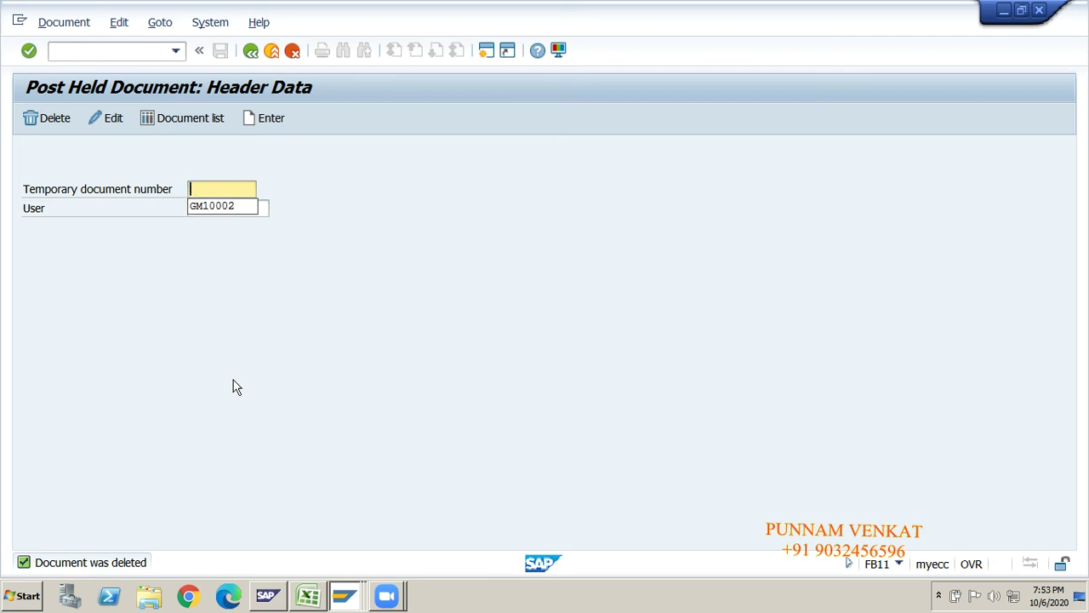
left_click(164, 123)
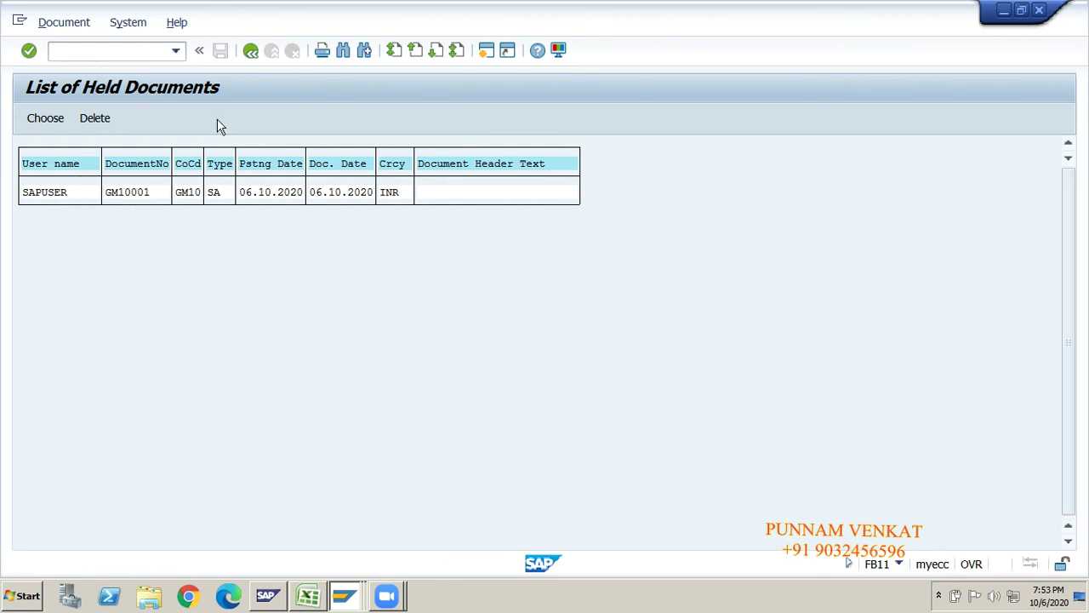
left_click(252, 50)
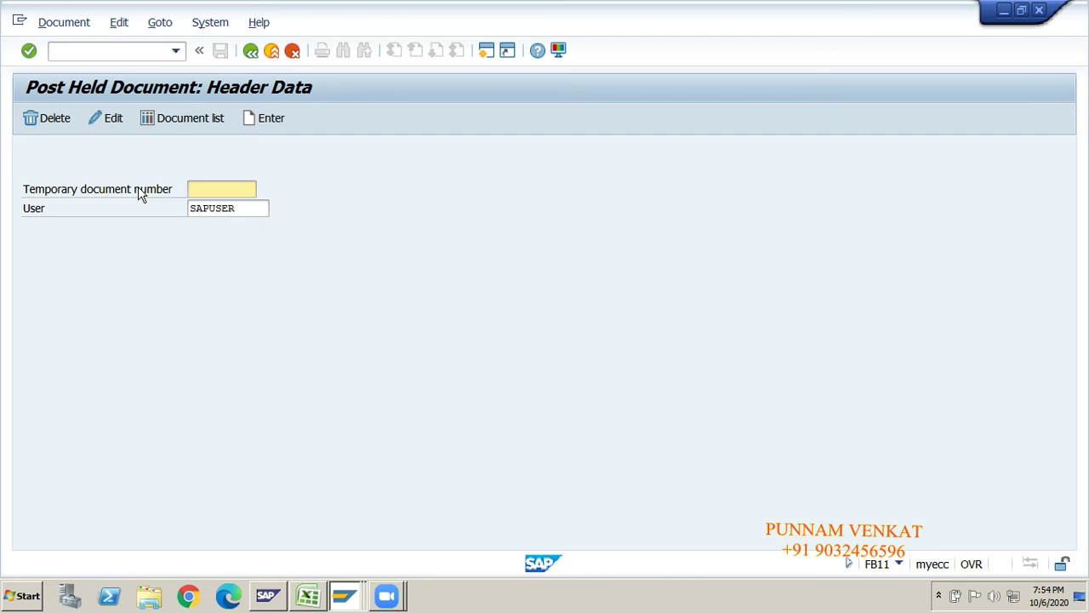
- Correct the temporary number to GM10001 and open it to show its 20,000.00 Cash debit
left_click(221, 189)
left_click(114, 119)
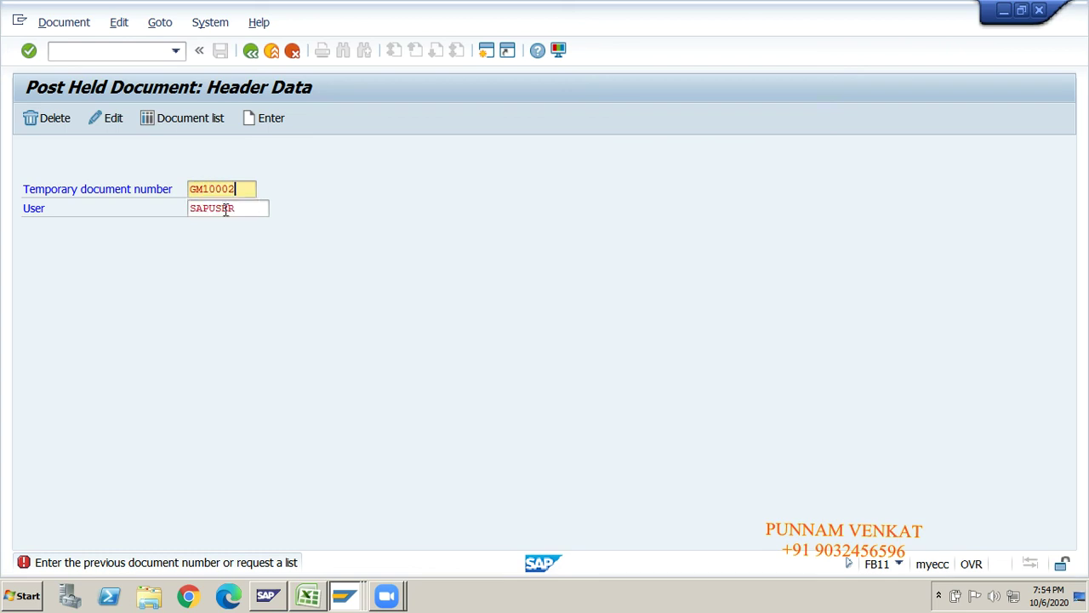
left_click(115, 118)
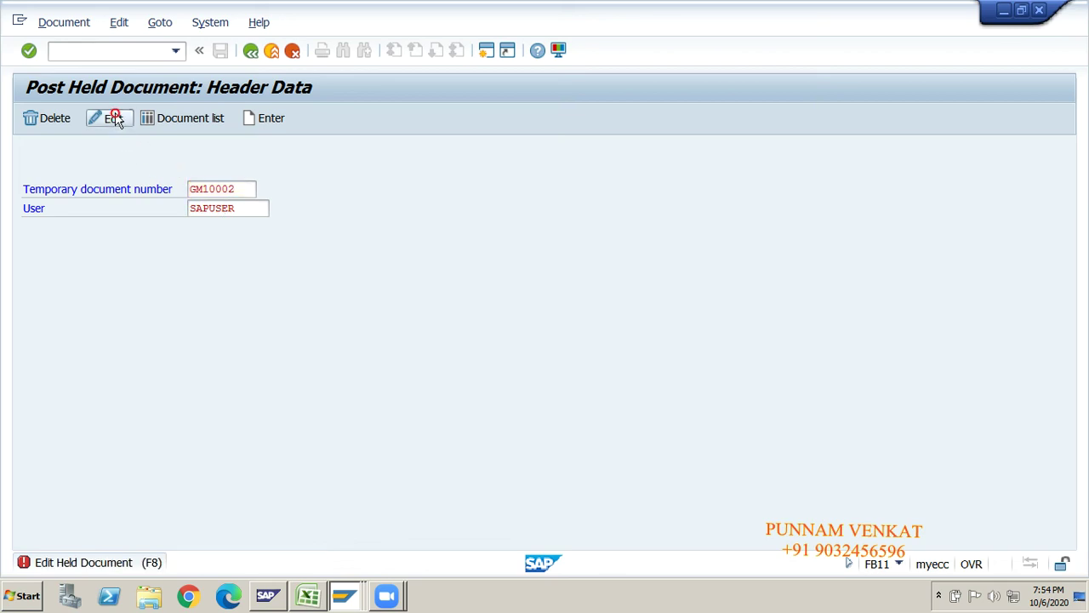
left_click(245, 189)
key("BackSpace")
type("1")
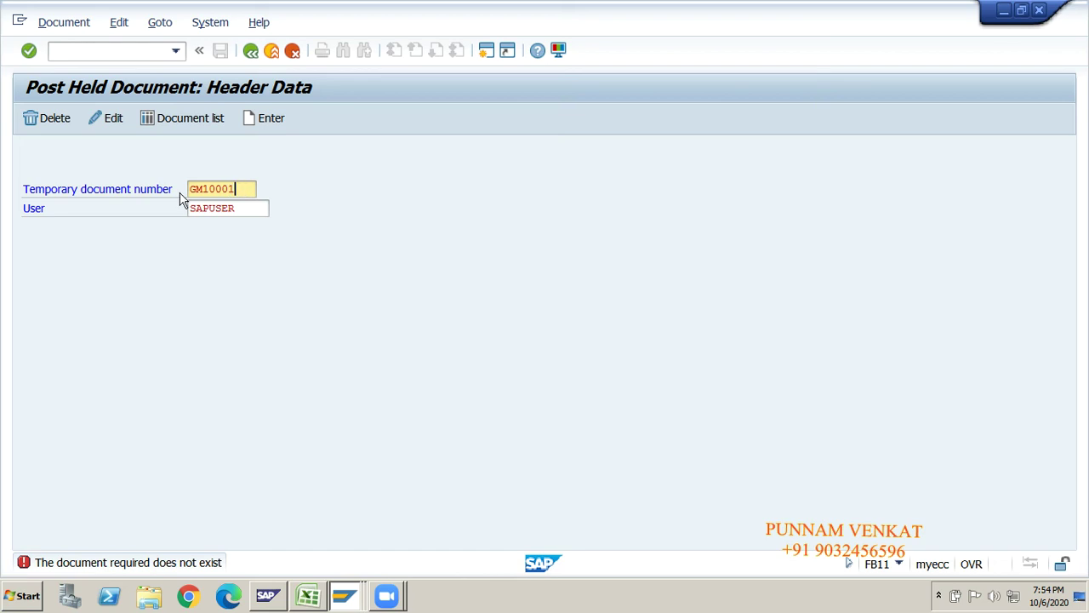
left_click(113, 119)
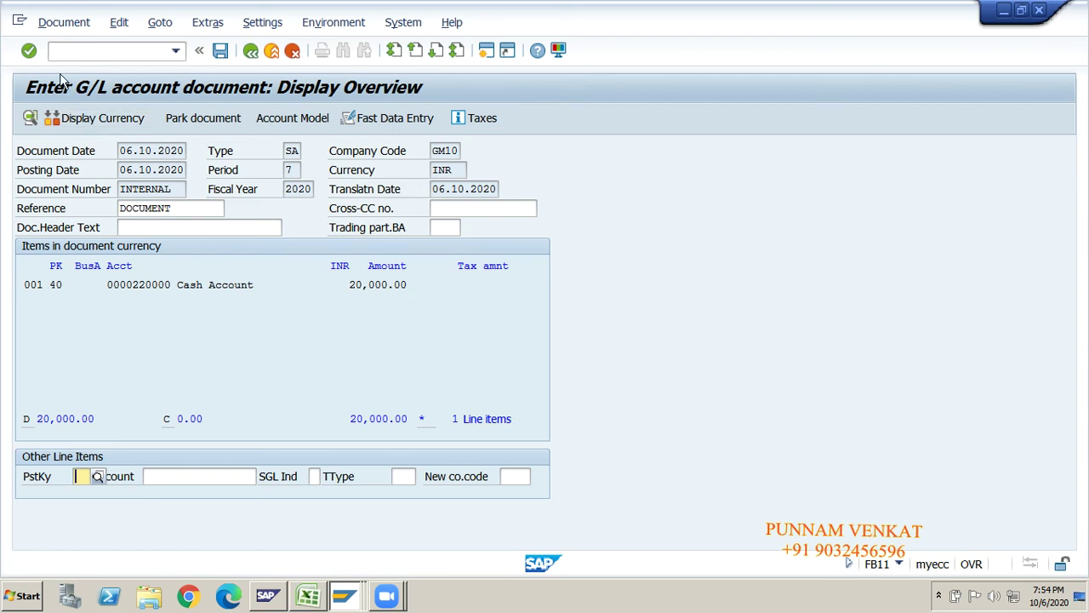
- Look through the document actions, then open the Cash Account line item for correction
left_click(61, 25)
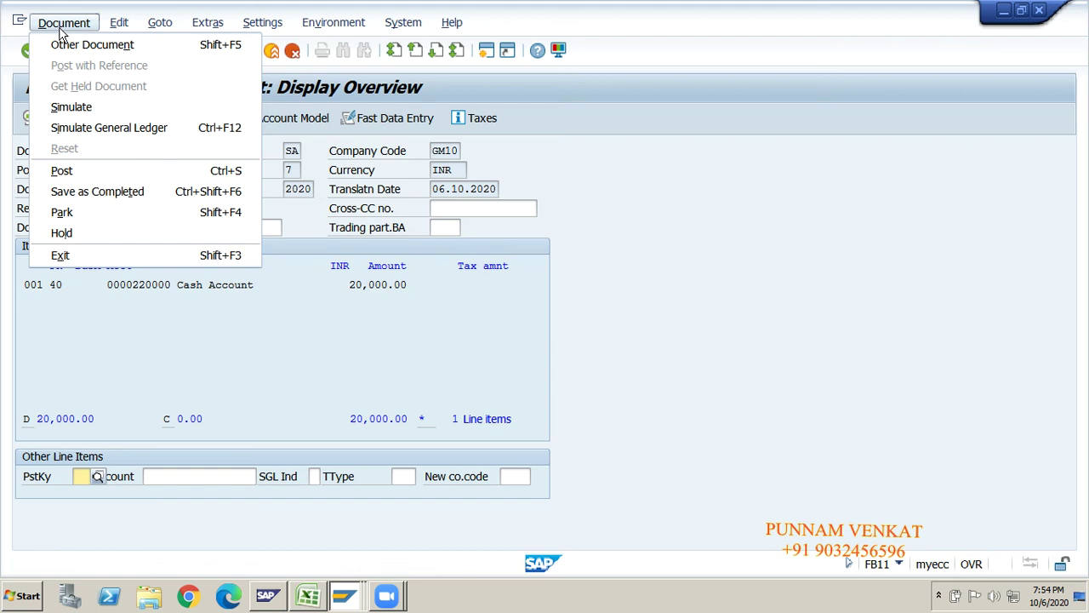
left_click(129, 327)
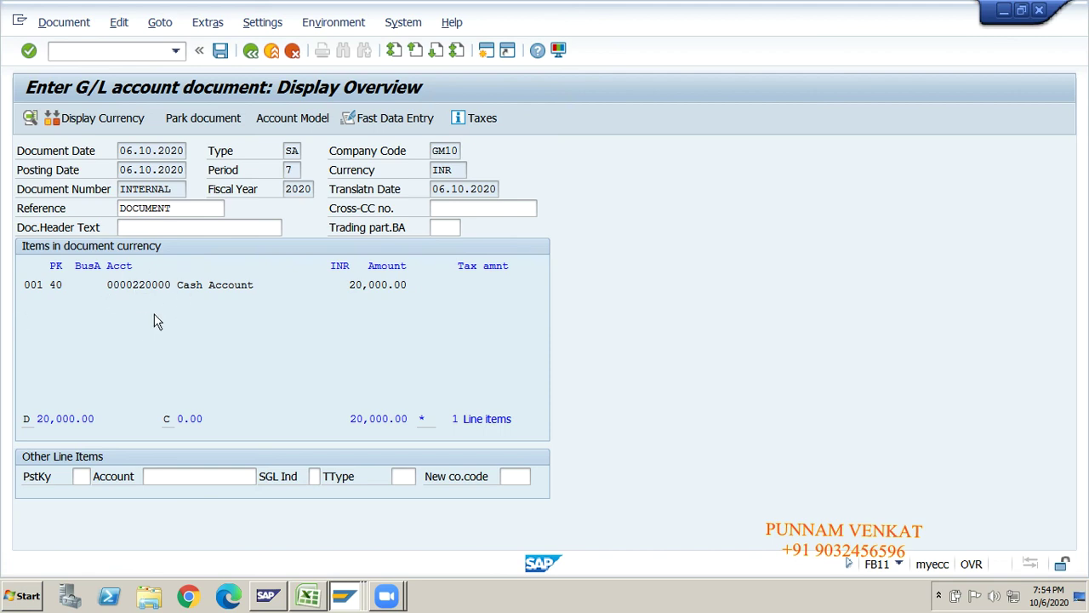
double_click(170, 287)
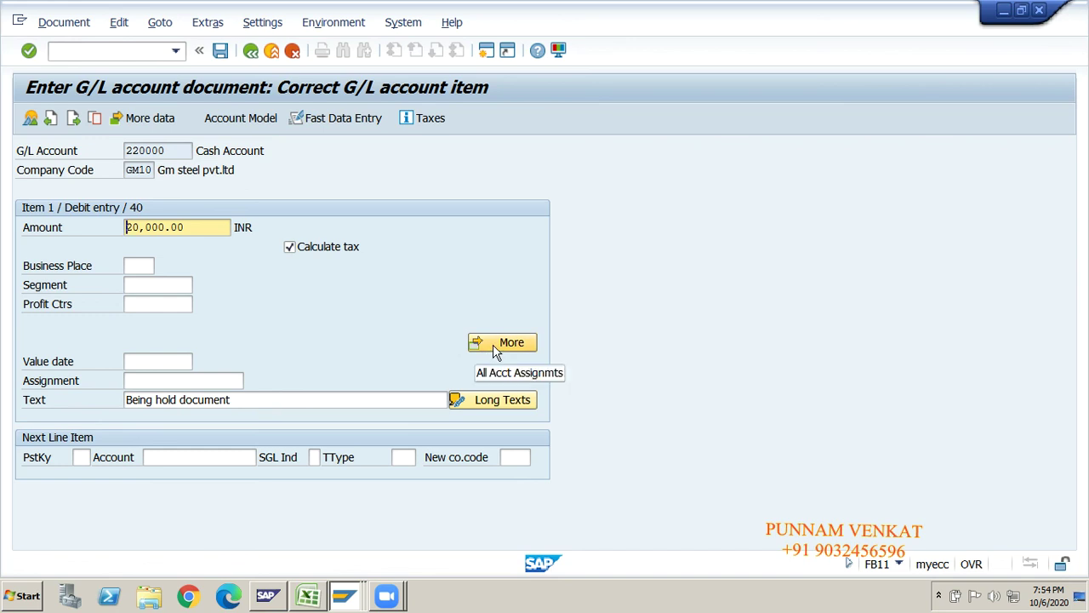
- Exit the entry screen with /n back to SAP Easy Access
left_click(112, 45)
type("/")
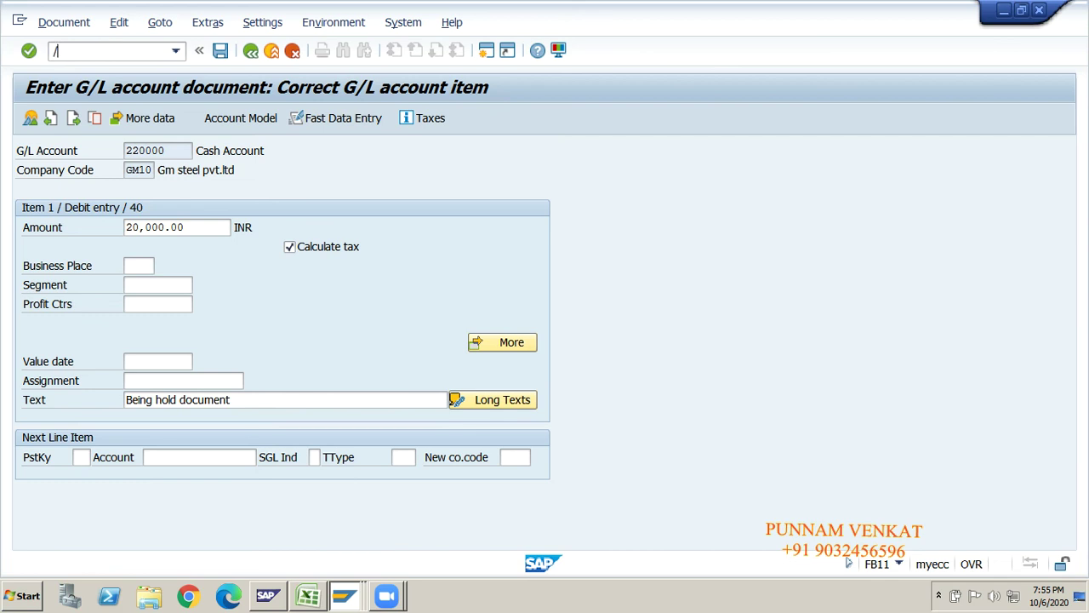
type("n")
key("Return")
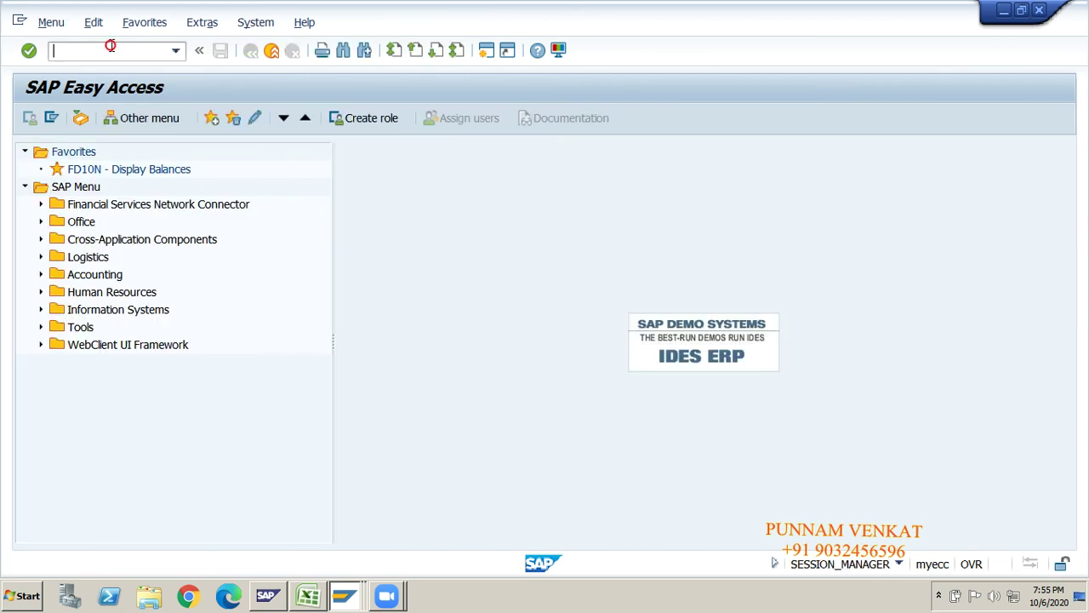
- Run FB11, pick GM10001 from the temporary number history and open it for editing
type("FB11")
key("Return")
left_click(221, 188)
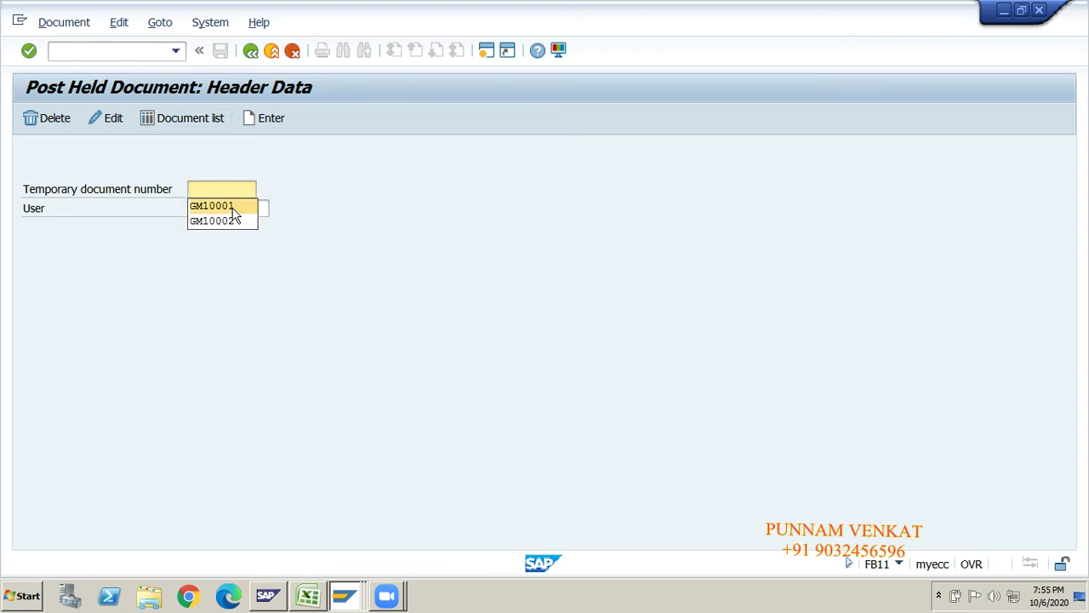
left_click(226, 203)
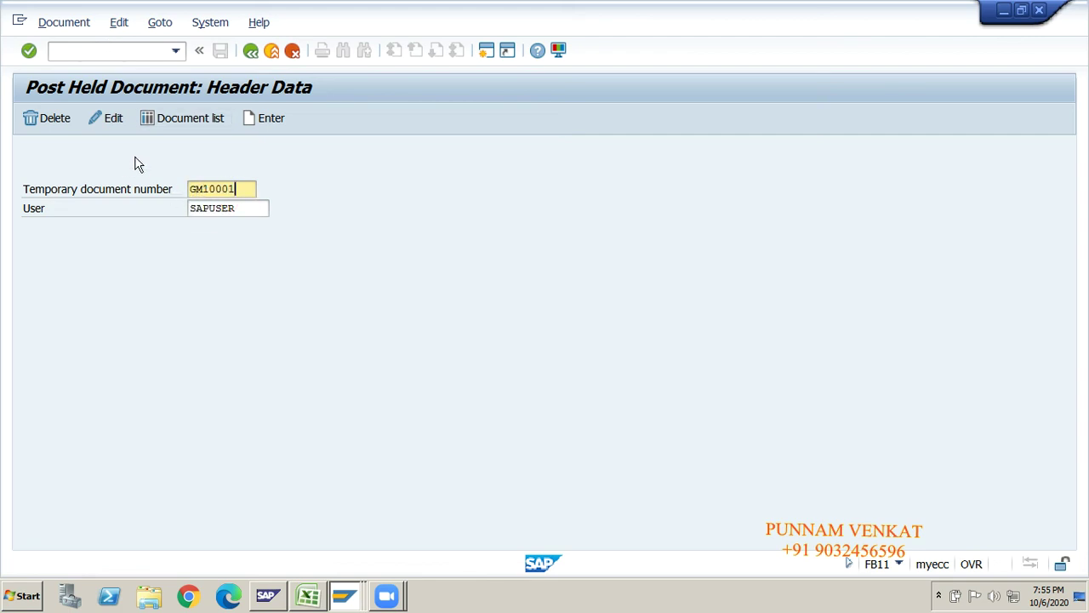
left_click(112, 121)
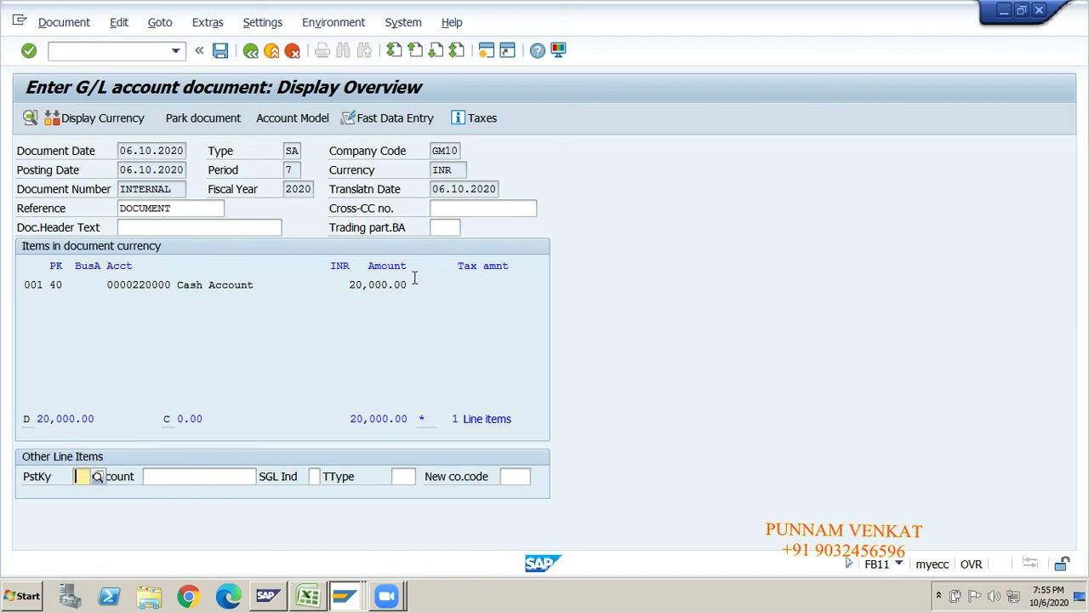
- Assign business area FHYD and profit center GM100 to the Cash Account 220000 line
double_click(224, 286)
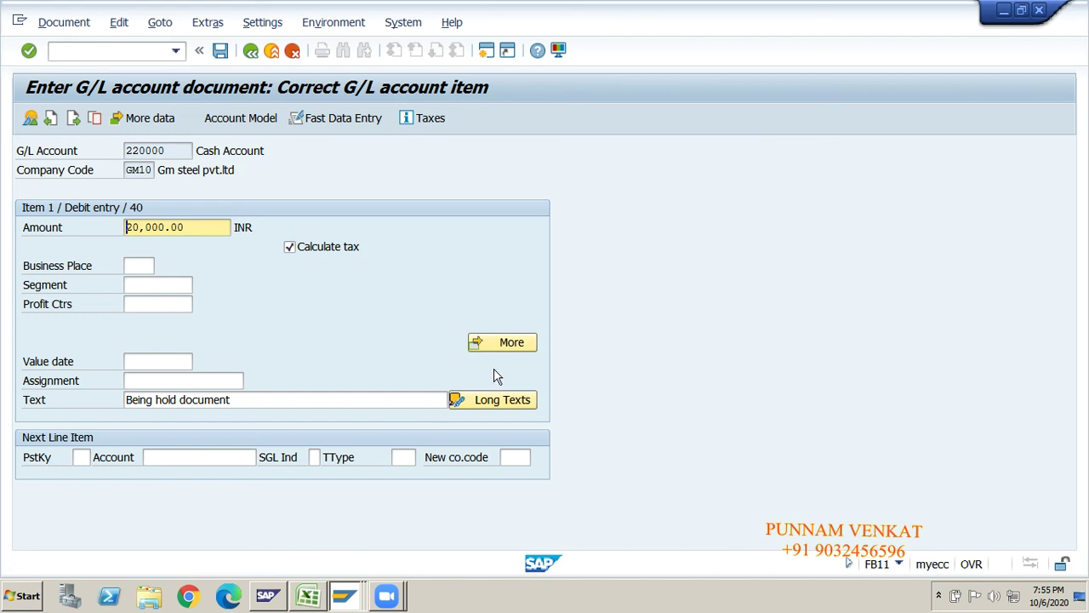
left_click(503, 345)
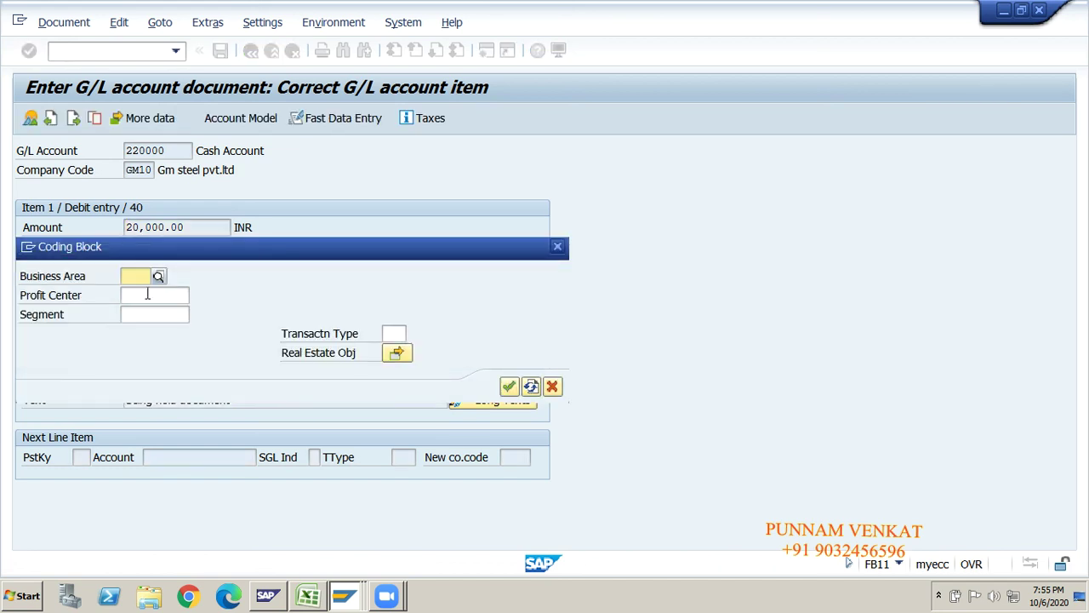
left_click(148, 294)
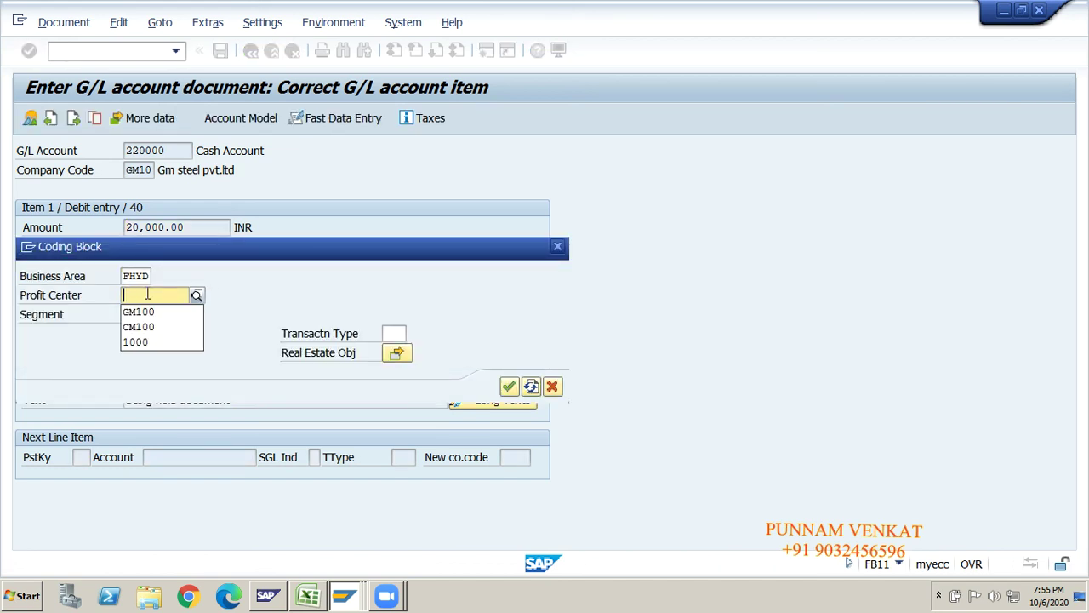
key("Down")
key("Return")
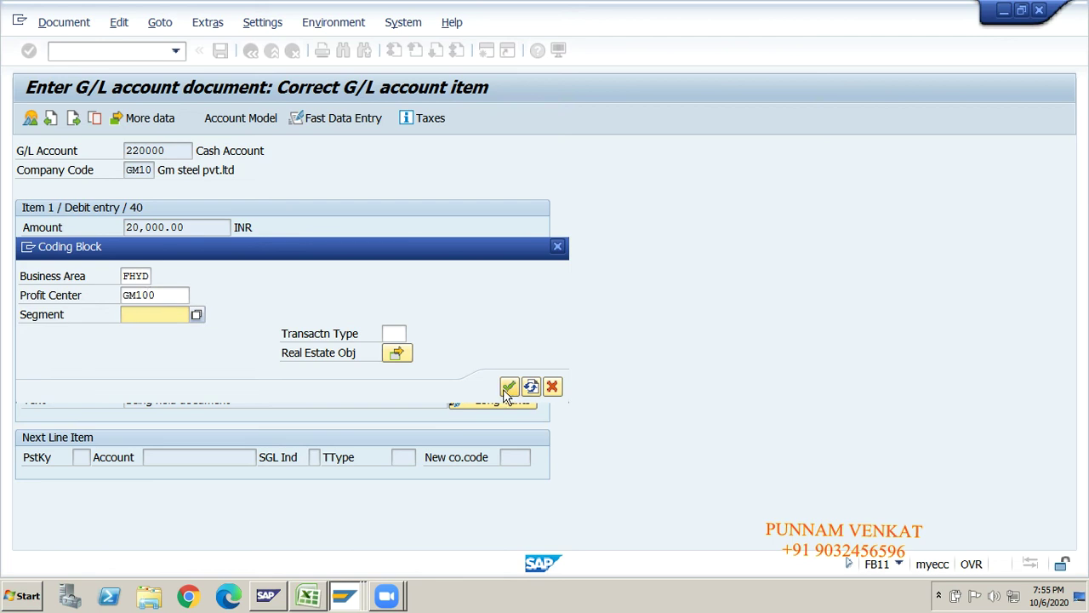
left_click(508, 387)
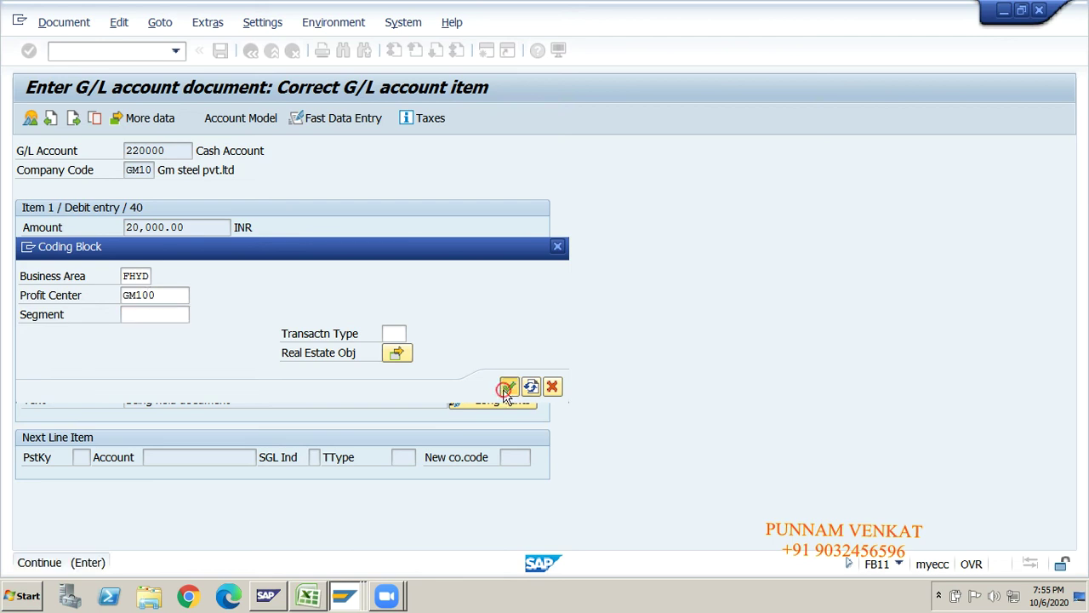
left_click(91, 457)
- Add a posting key 50 line for account 320000 Commission Received A/c, found in chart GMOC
type("50")
left_click(181, 457)
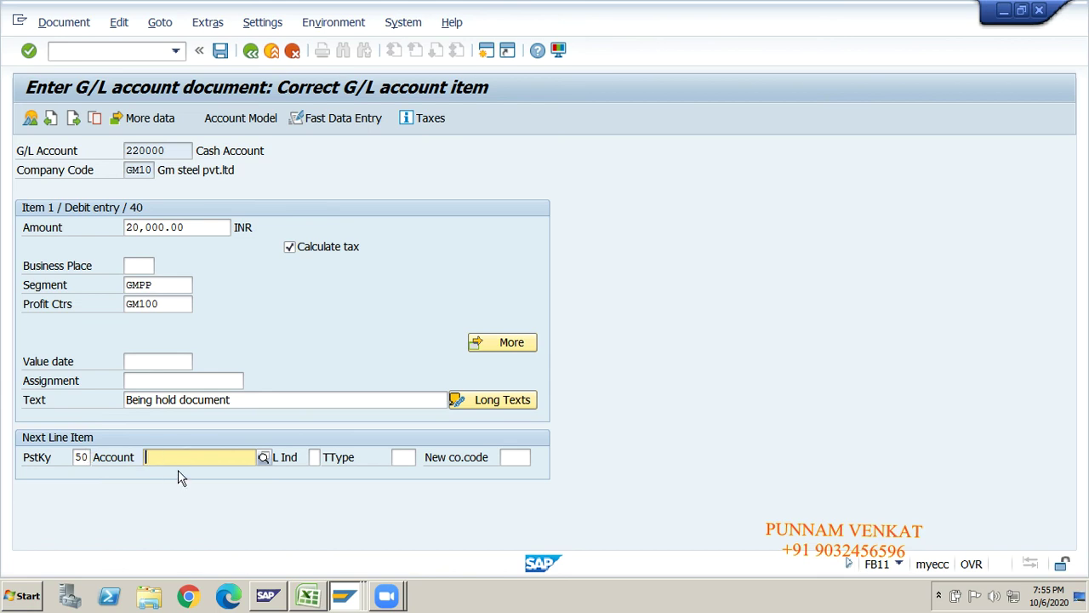
type("3")
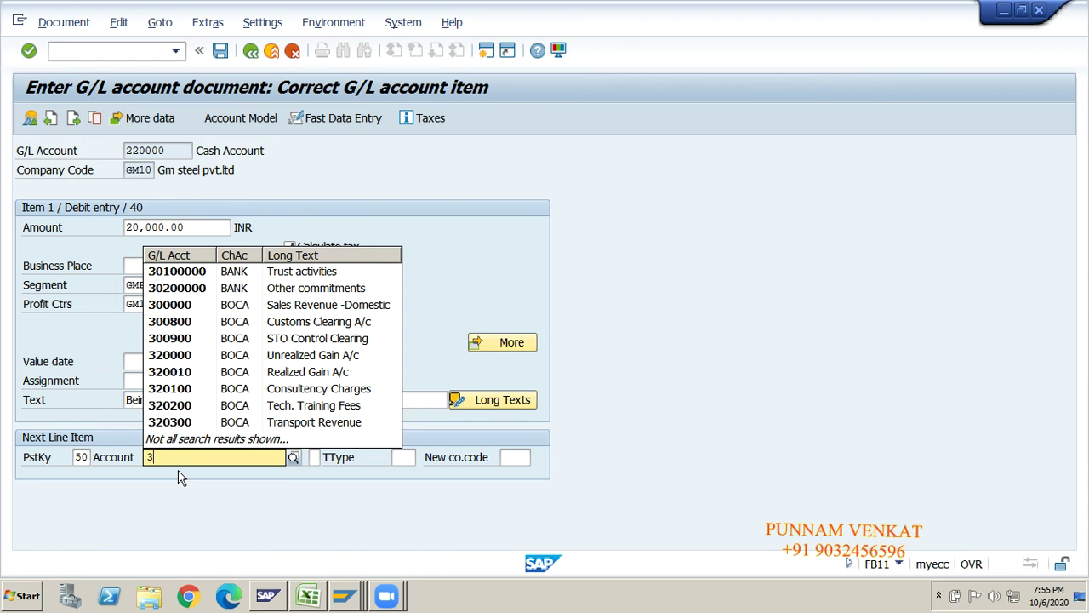
type("2")
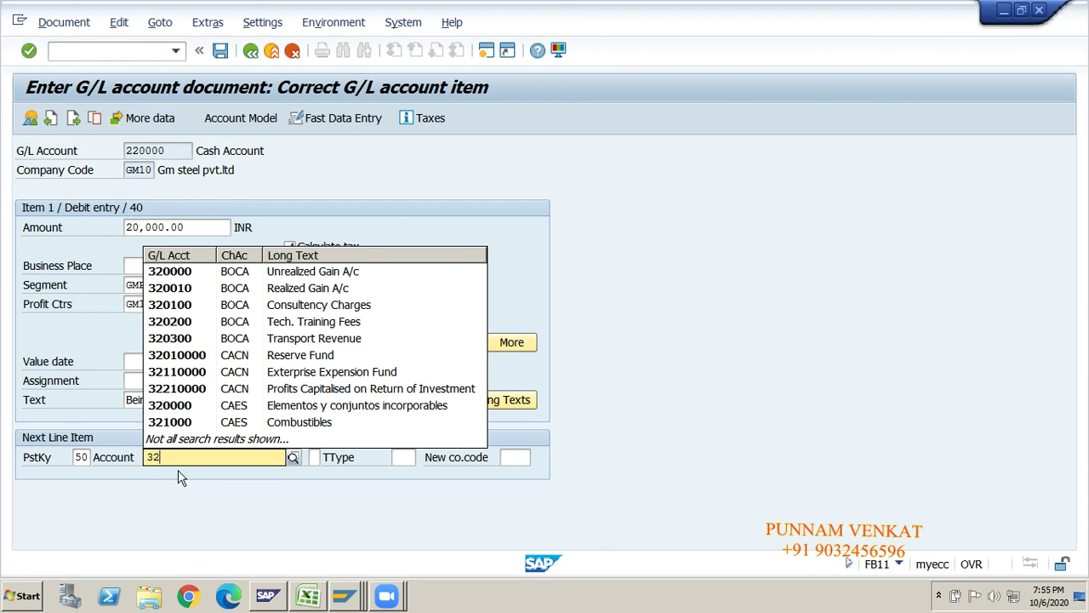
key("BackSpace")
key("BackSpace")
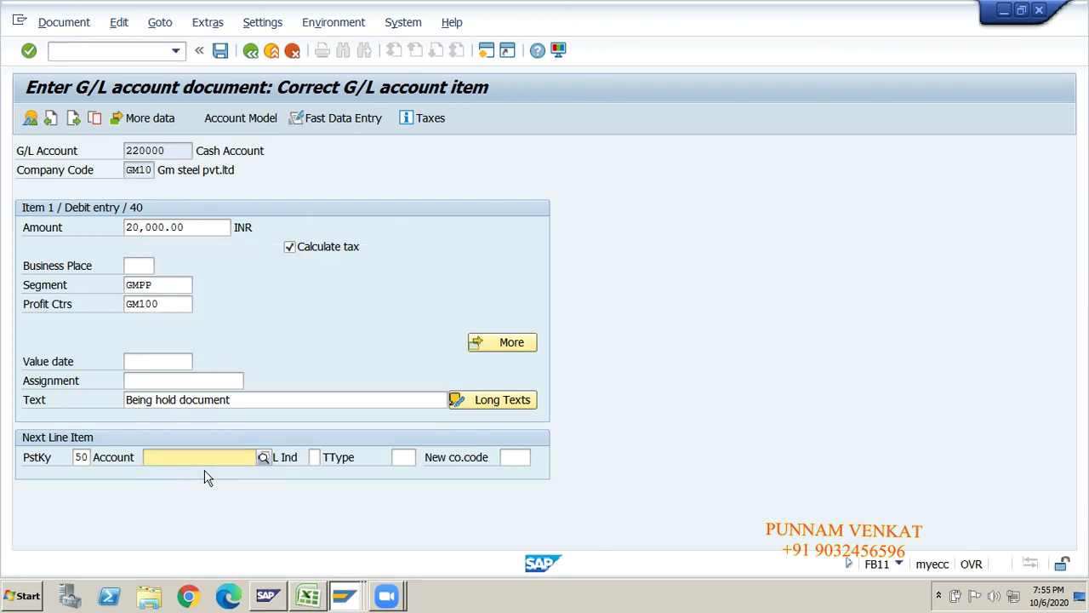
left_click(263, 455)
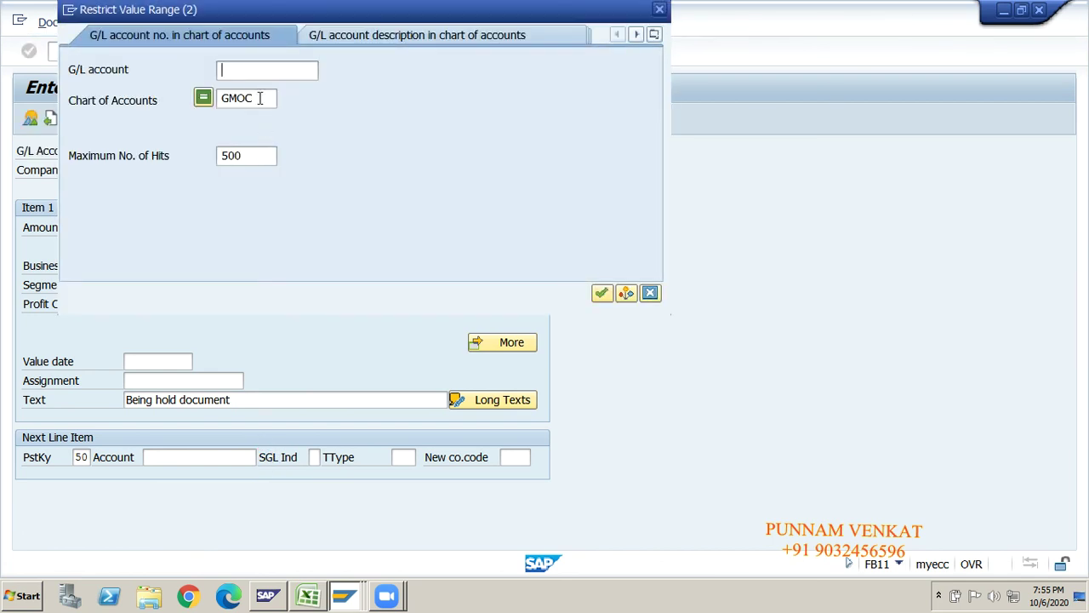
key("Return")
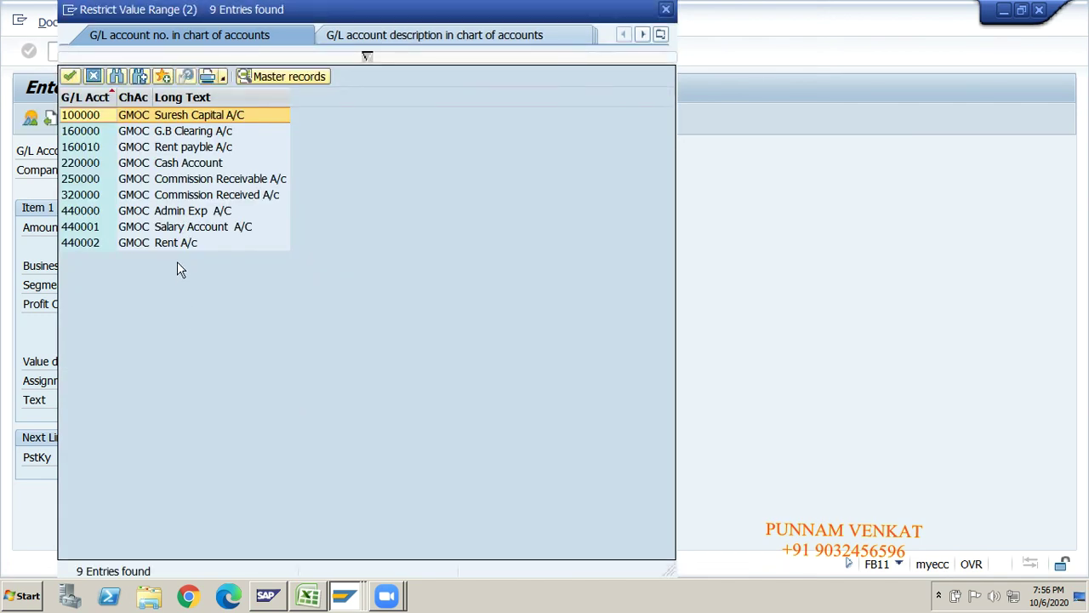
left_click(83, 197)
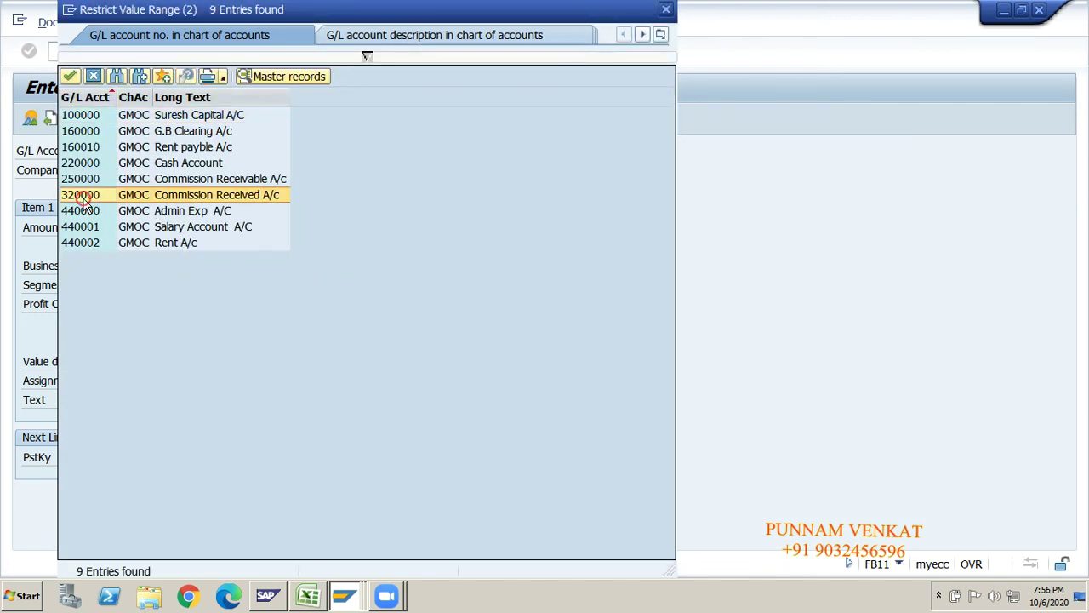
double_click(194, 198)
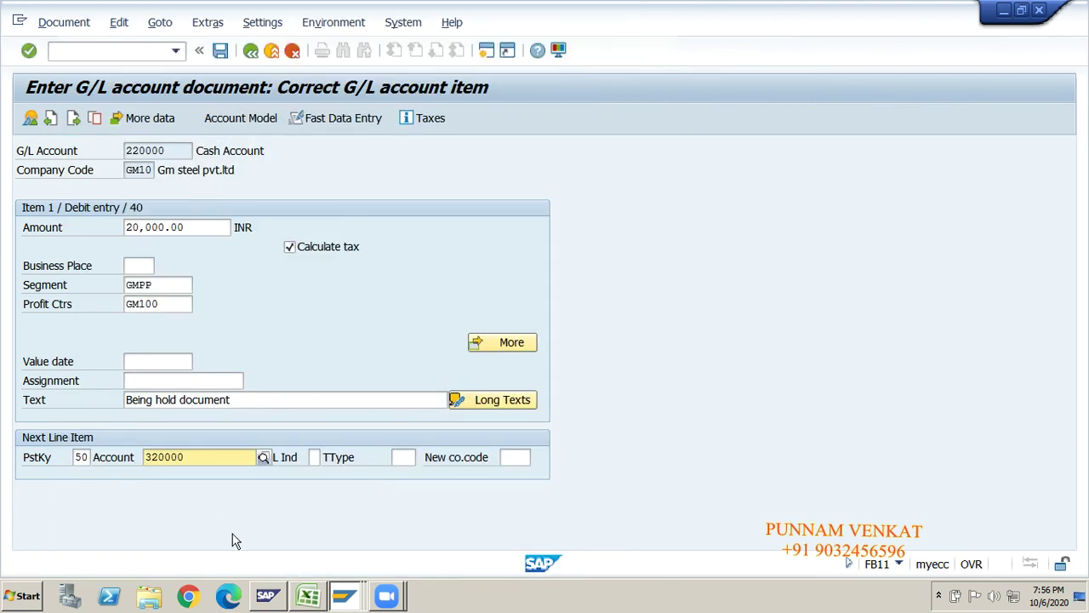
key("Return")
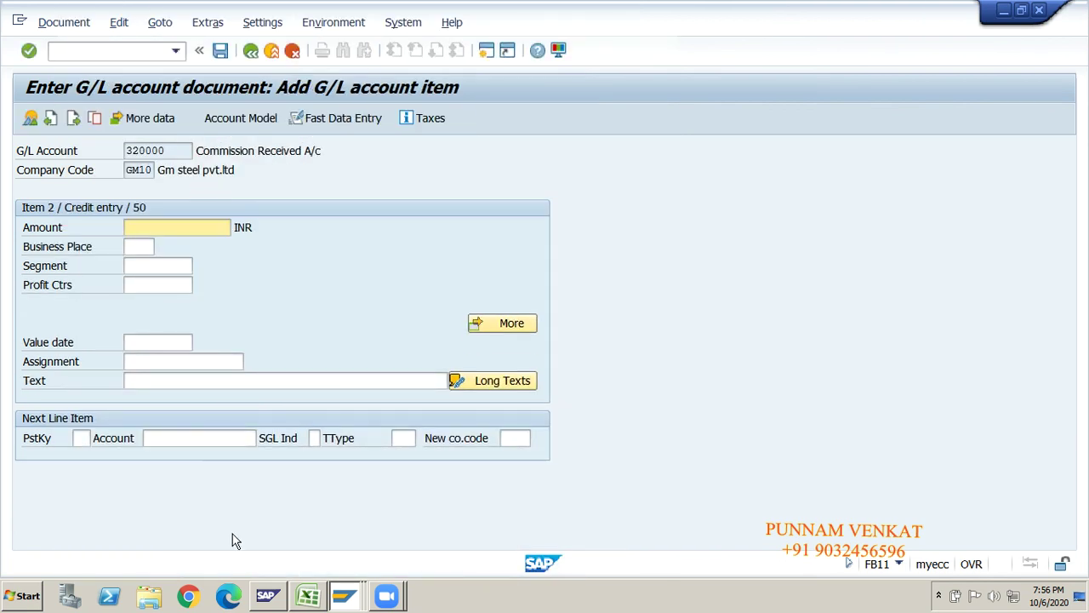
- Fill the commission line with balancing amount 20,000.00 and copied text 'Being hold document'
type("*")
left_click(156, 387)
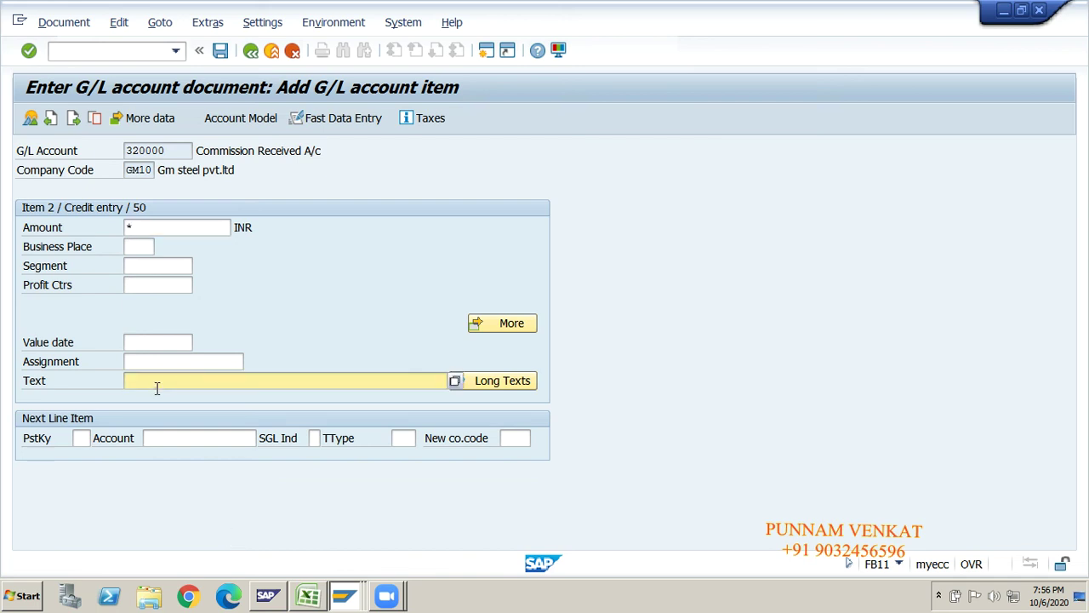
type("+")
key("Return")
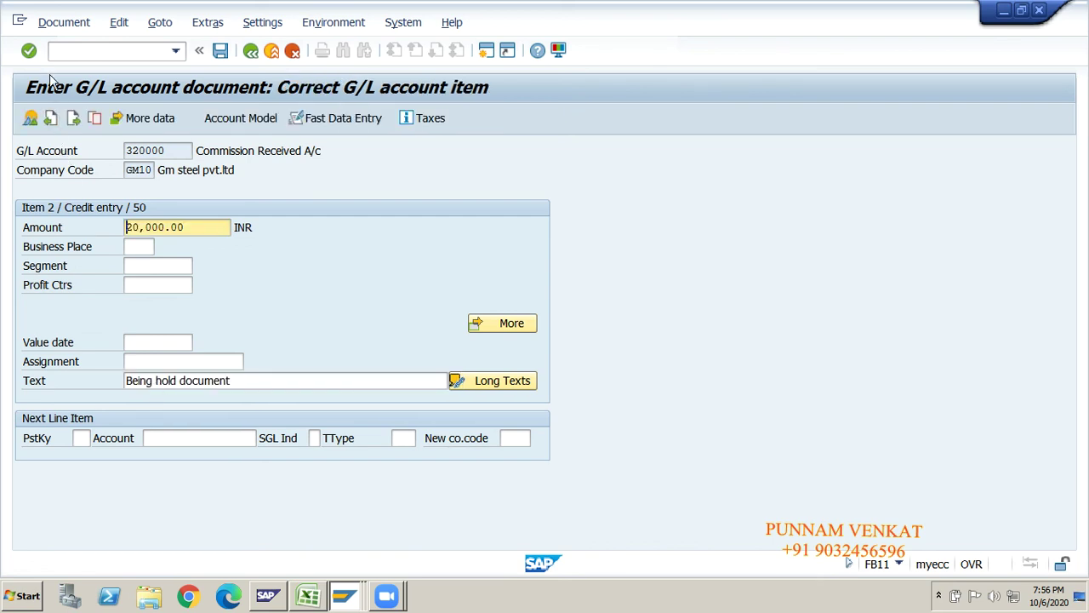
- Hold the document again under temporary number GM10001
left_click(65, 20)
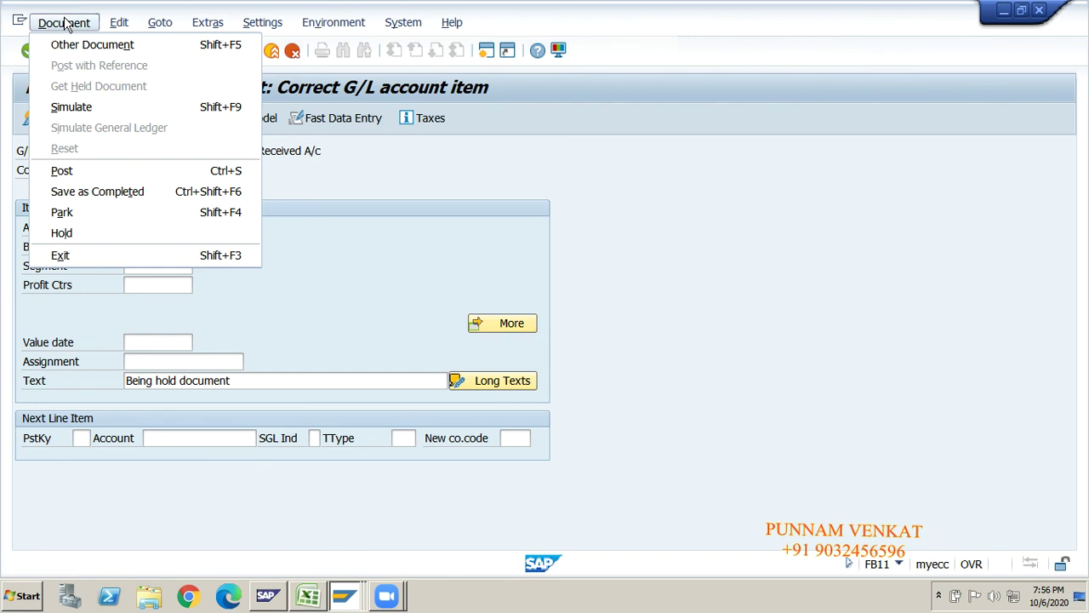
left_click(73, 242)
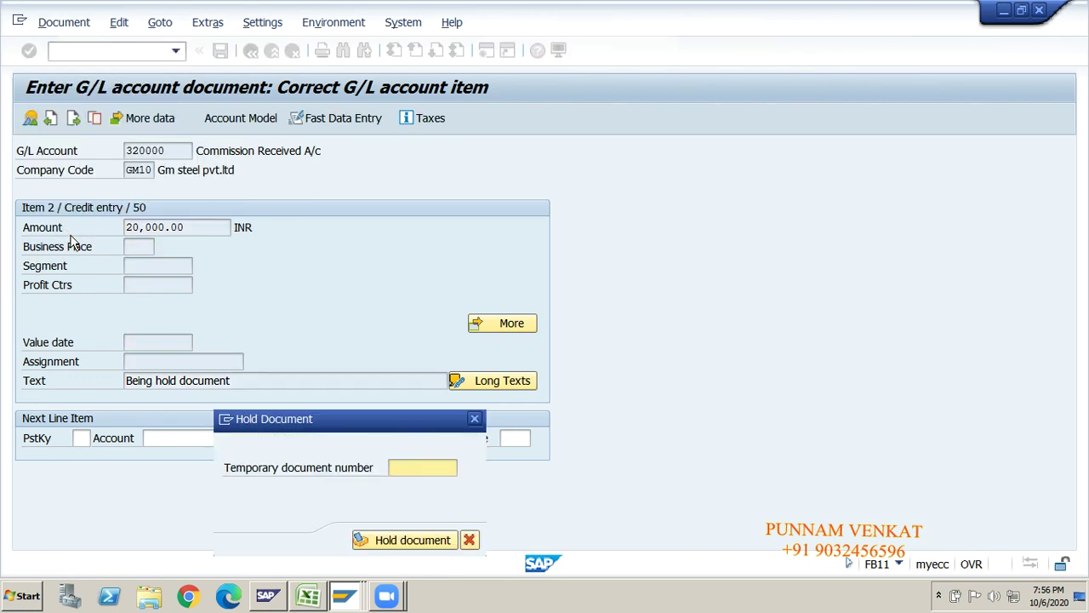
left_click(401, 467)
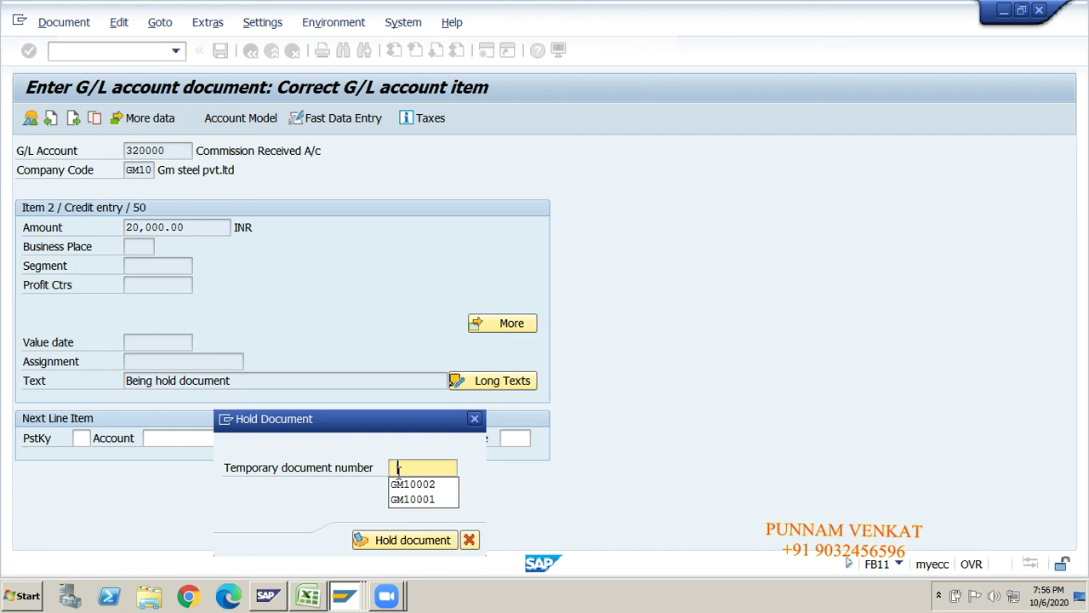
left_click(403, 500)
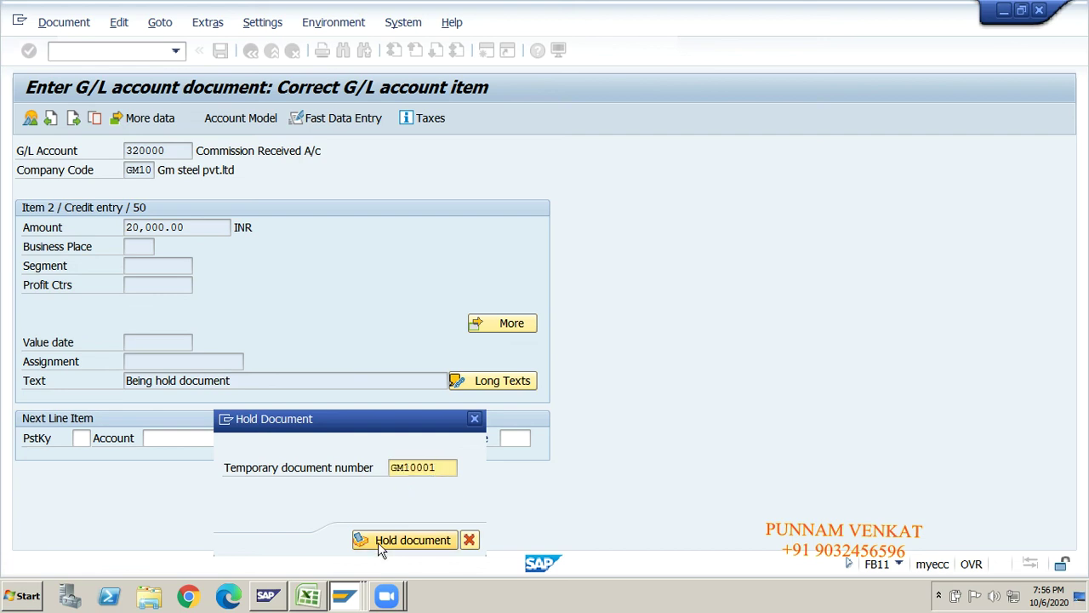
left_click(378, 542)
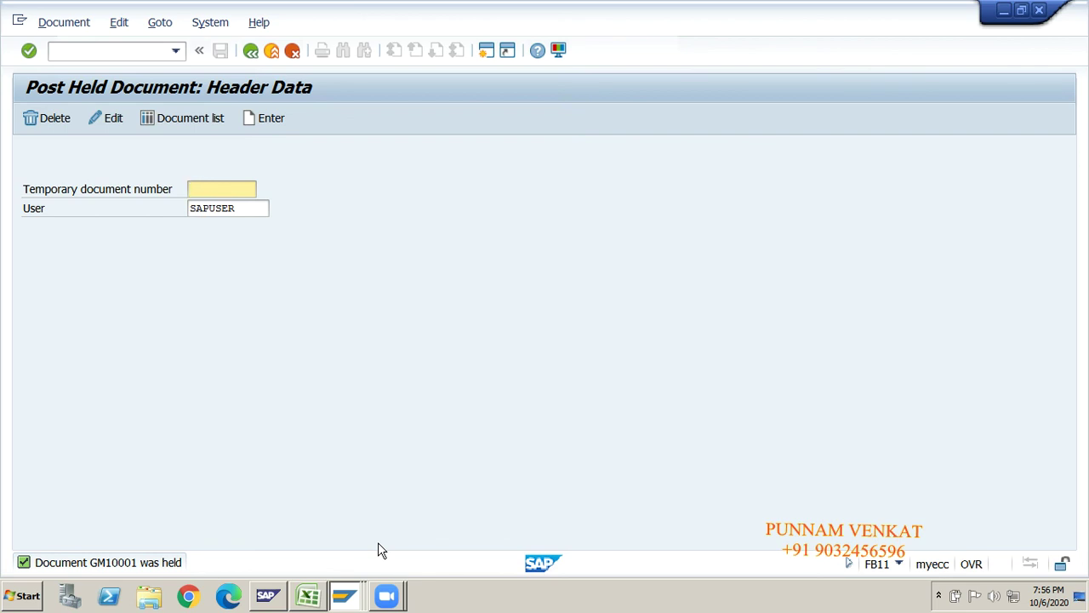
key("alt+Tab")
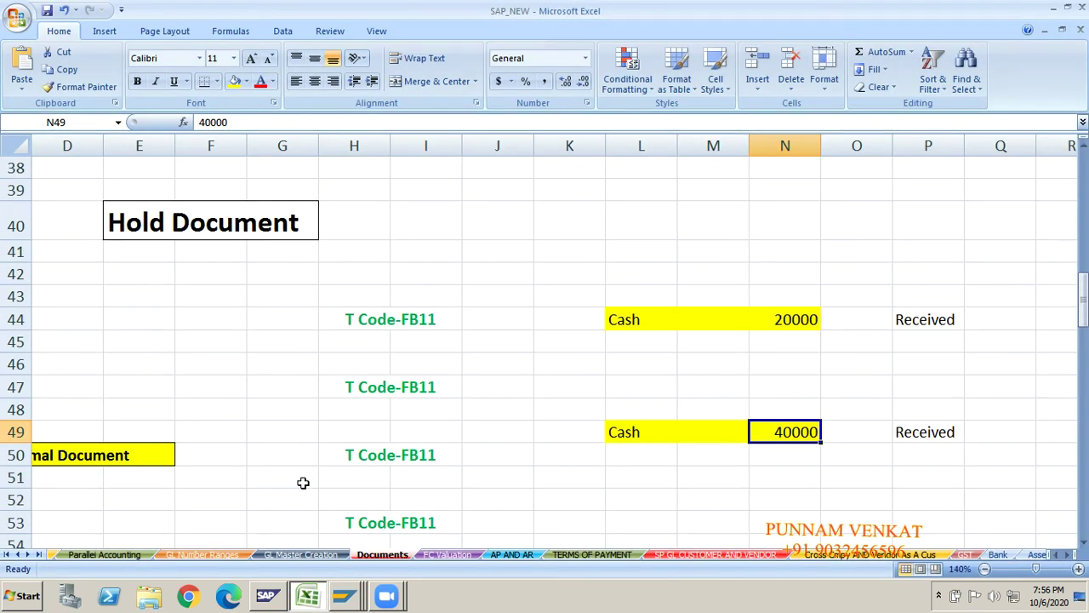
- Dismiss Excel's update notice and bring the notes workbook back into view
left_click(237, 460)
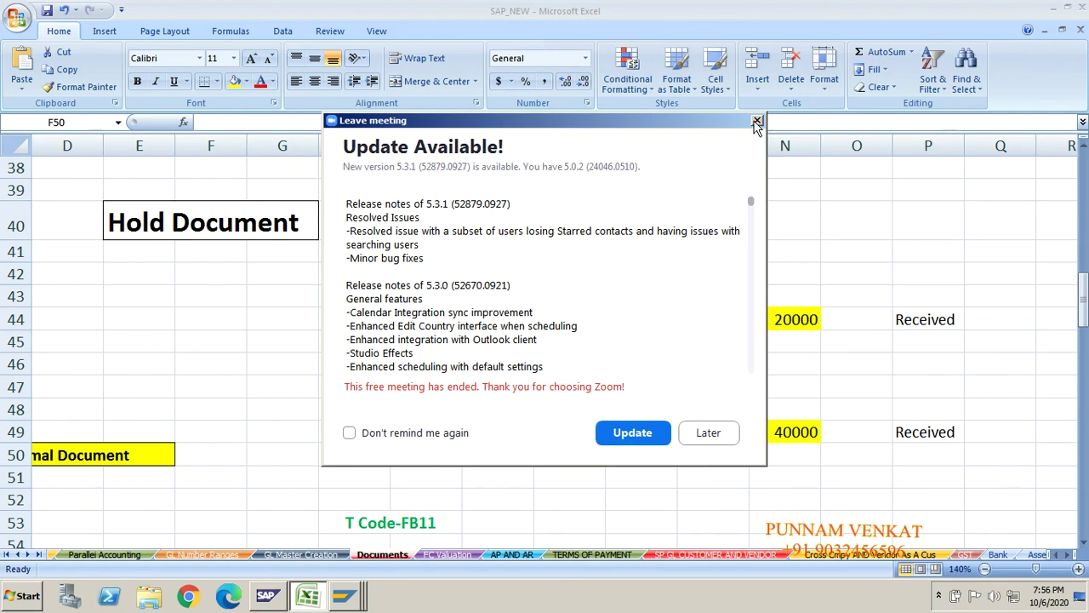
left_click(757, 120)
key("super+d")
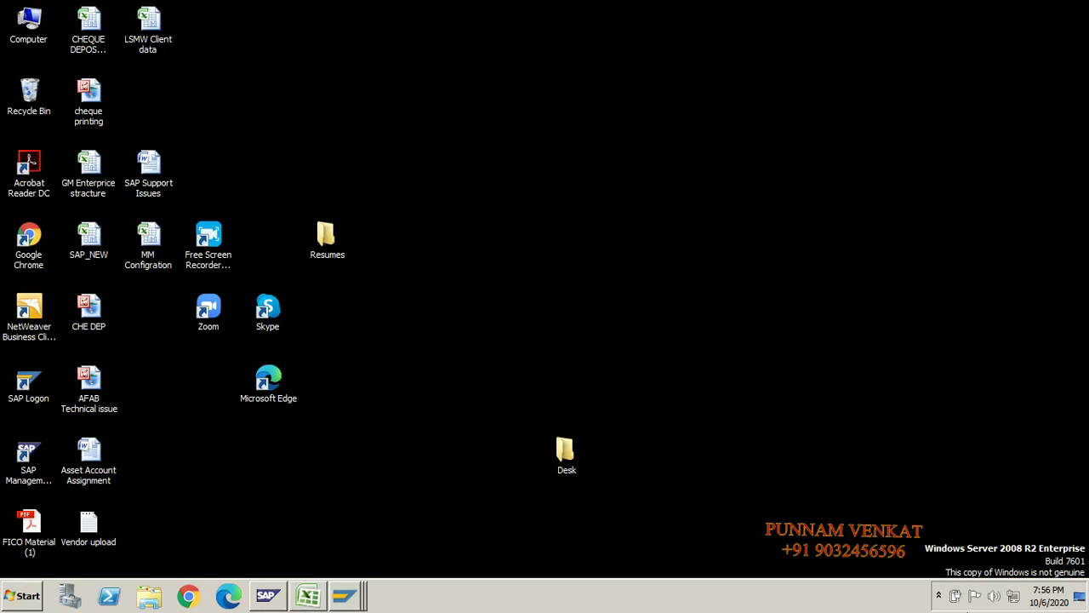
left_click(939, 595)
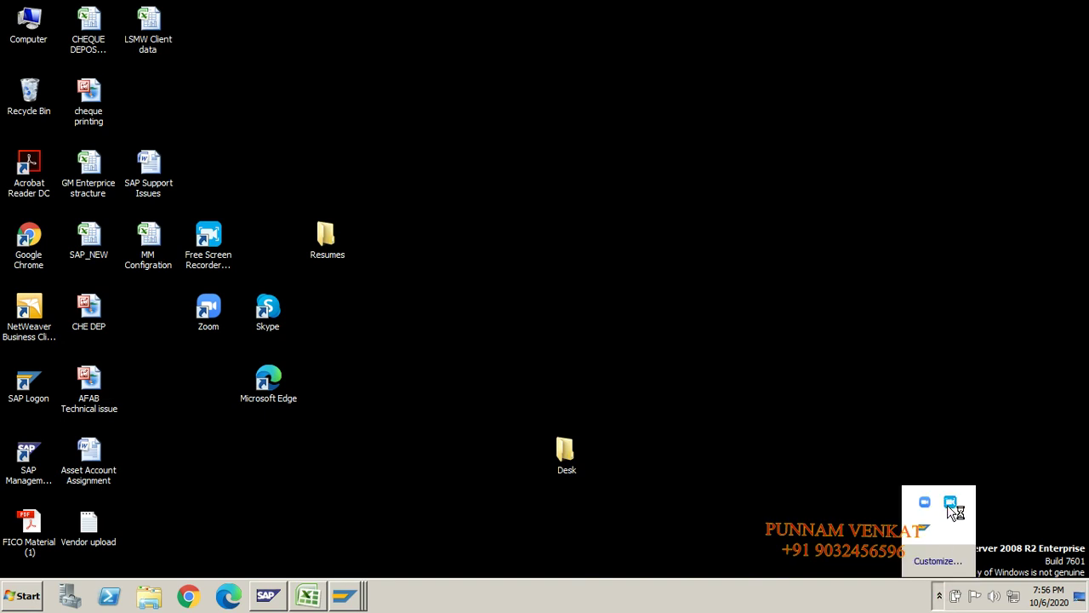
left_click(952, 508)
left_click(501, 412)
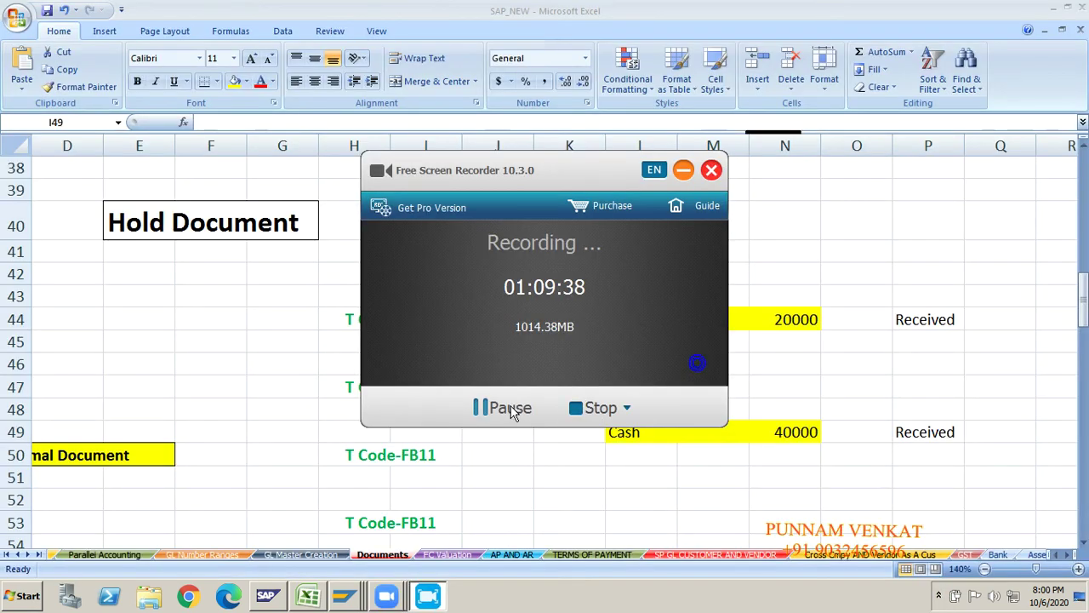
left_click(685, 172)
left_click(431, 372)
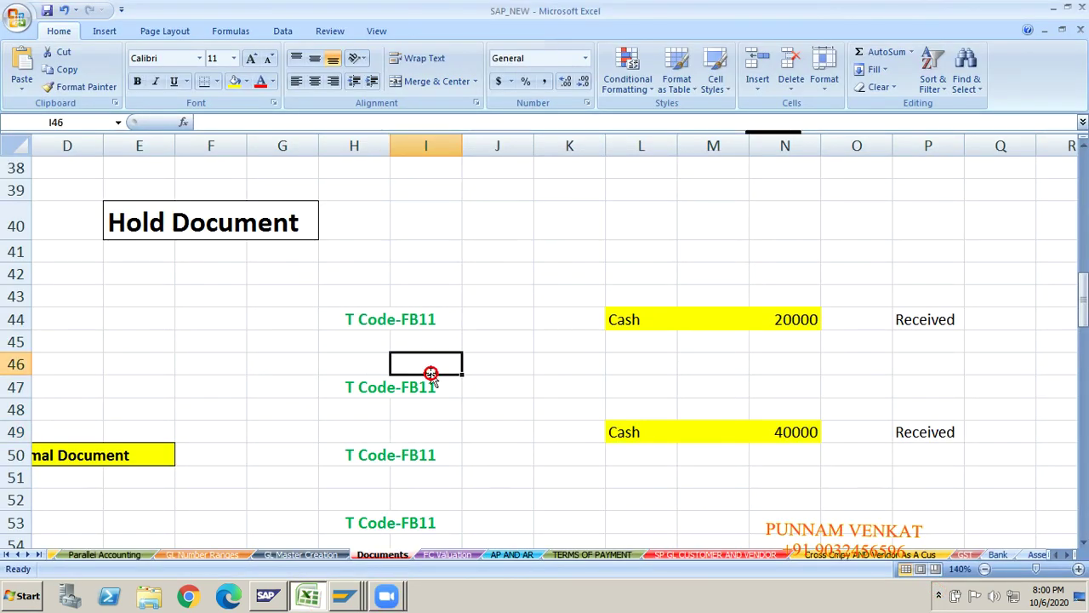
- Review the T Code-FB11 Hold Document notes around J44, then switch back to SAP
left_click(549, 471)
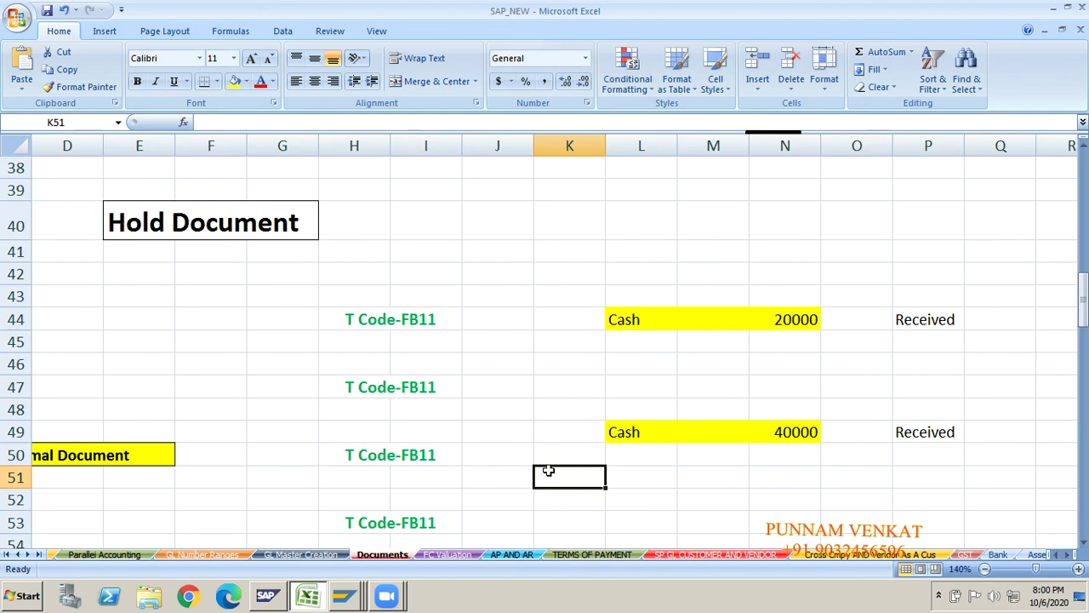
left_click(502, 394)
key("Up")
key("Up")
key("Up")
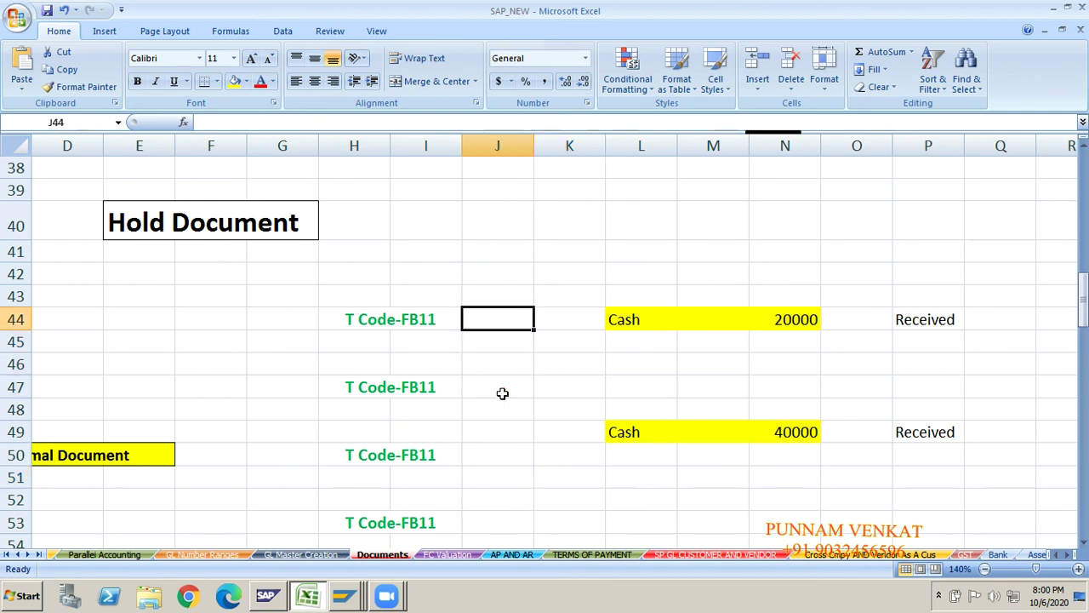
key("Left")
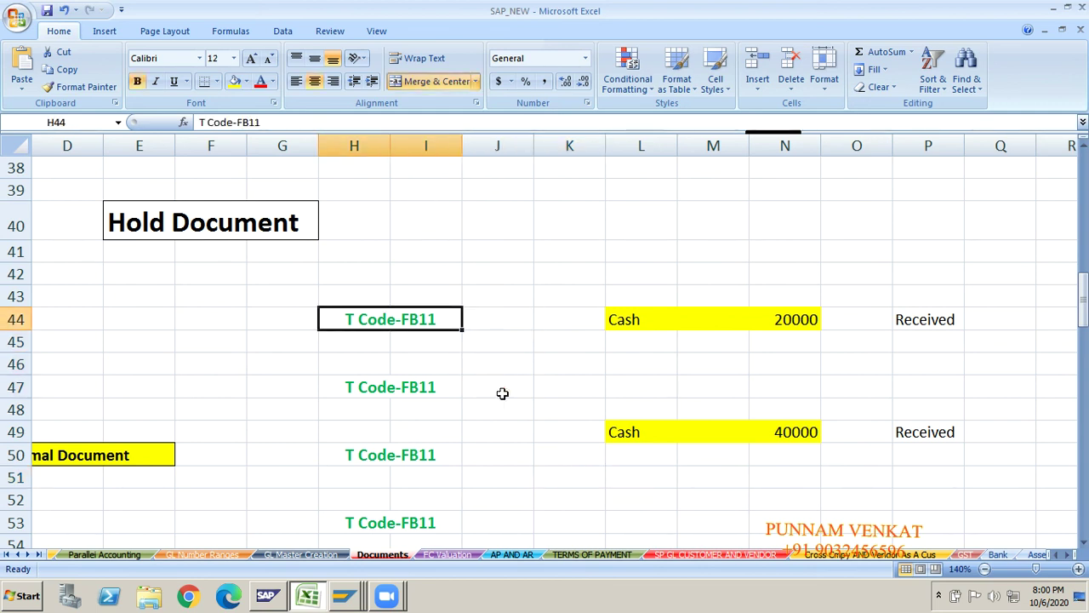
key("alt+Tab")
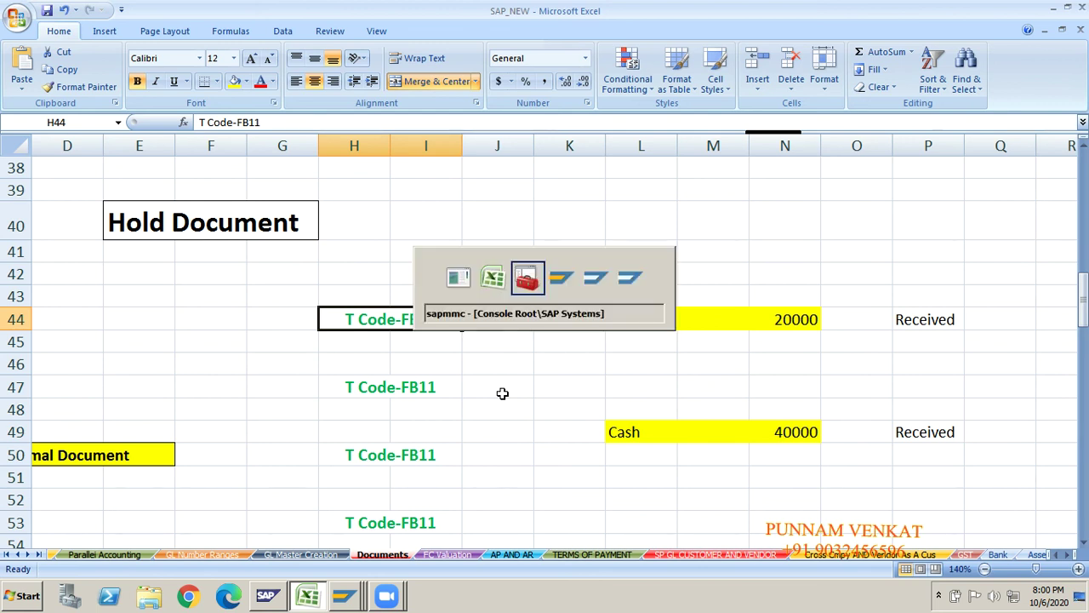
key("Tab")
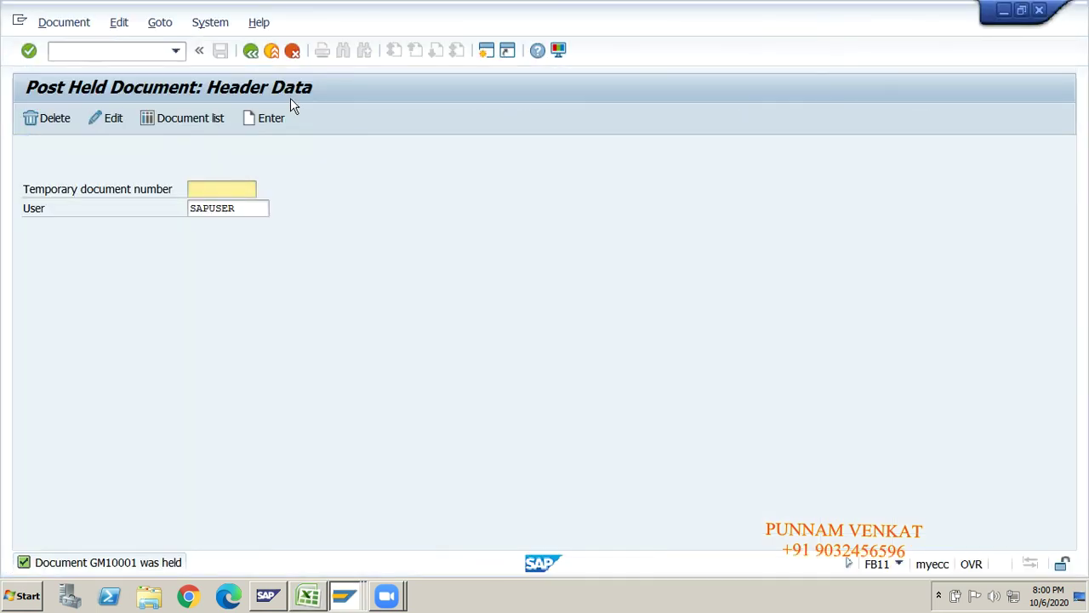
- Return to the SAP main menu and start transaction FB11
left_click(107, 51)
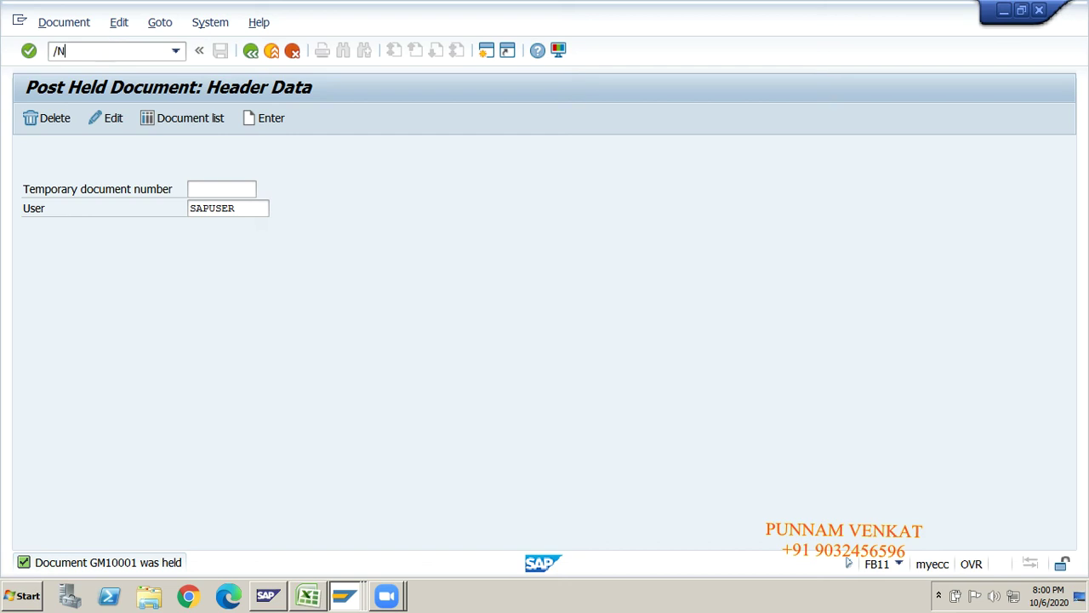
key("Return")
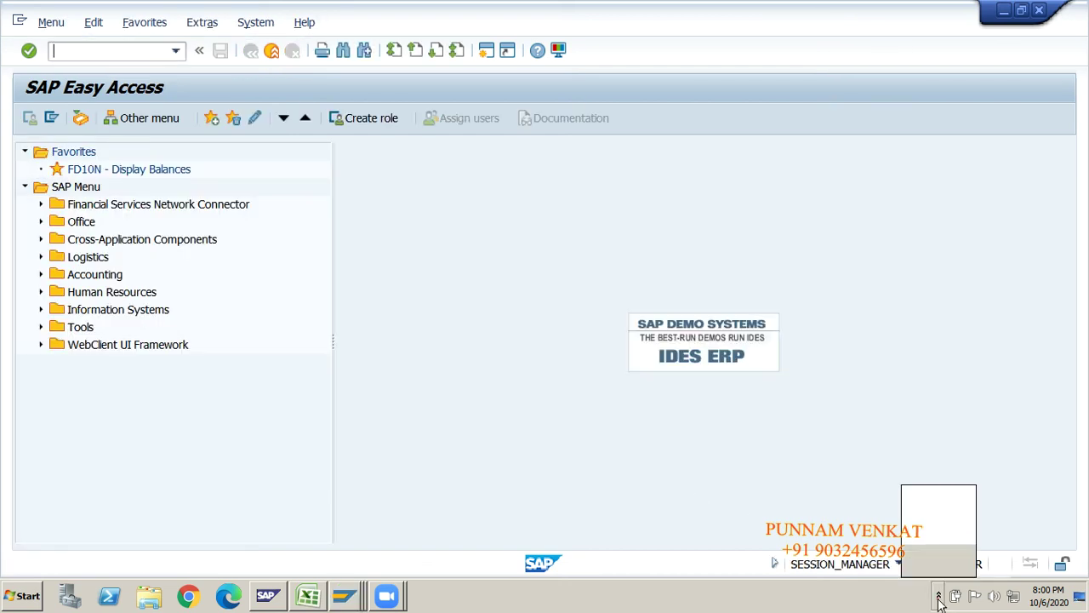
left_click(96, 53)
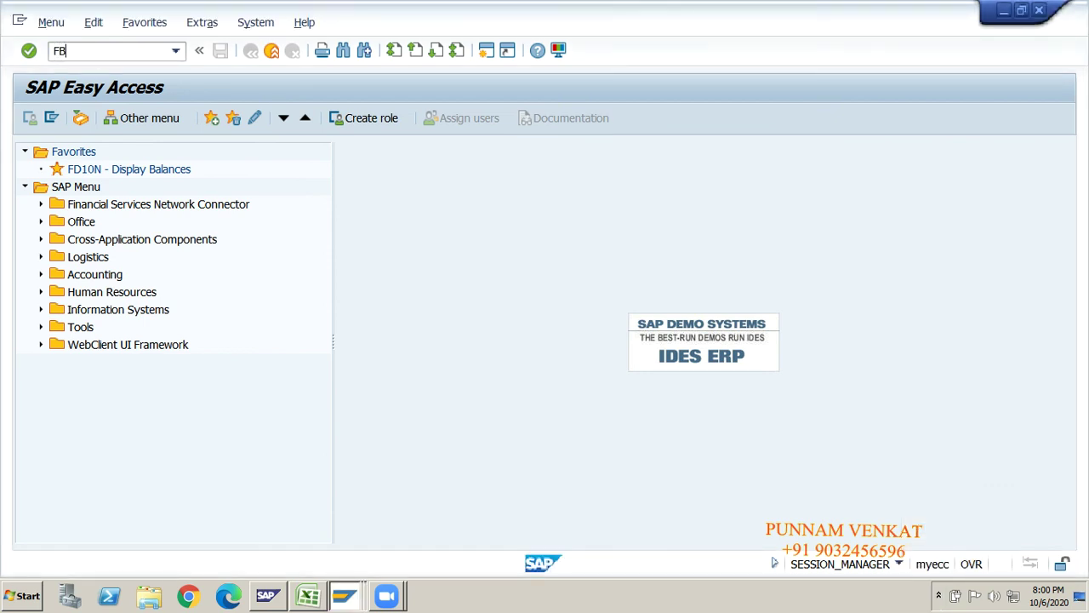
type("FB11")
key("Return")
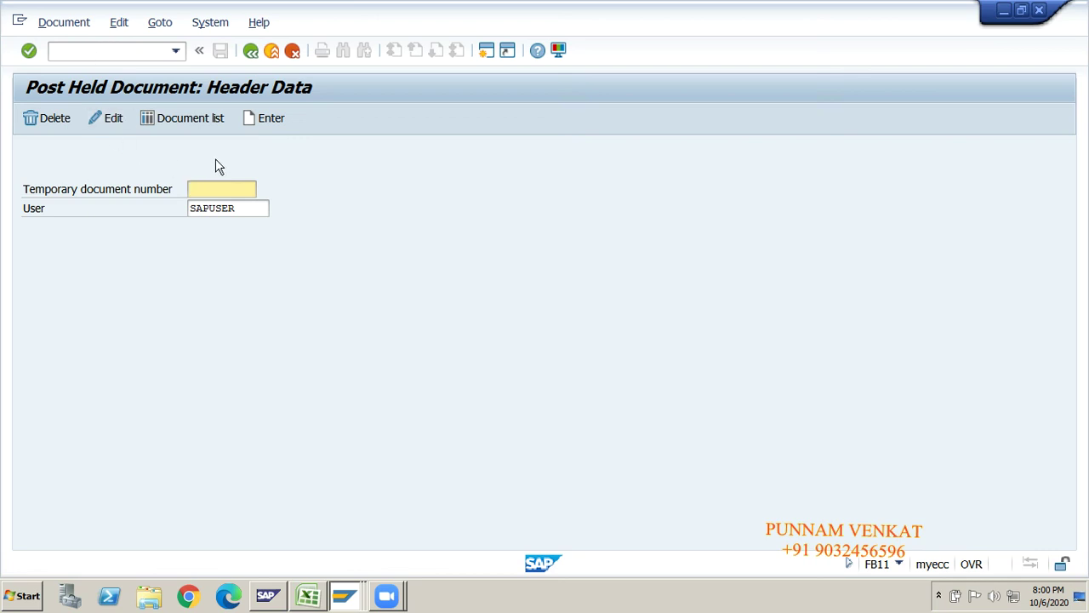
- Open held document GM10001 from the history for editing and select its Cash Account line
left_click(240, 187)
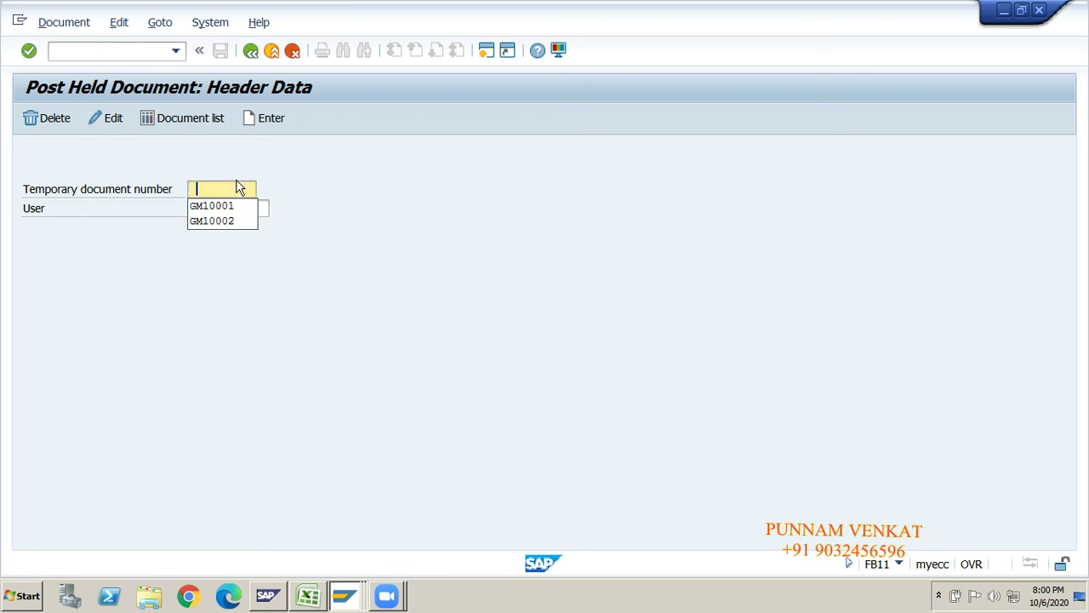
left_click(202, 206)
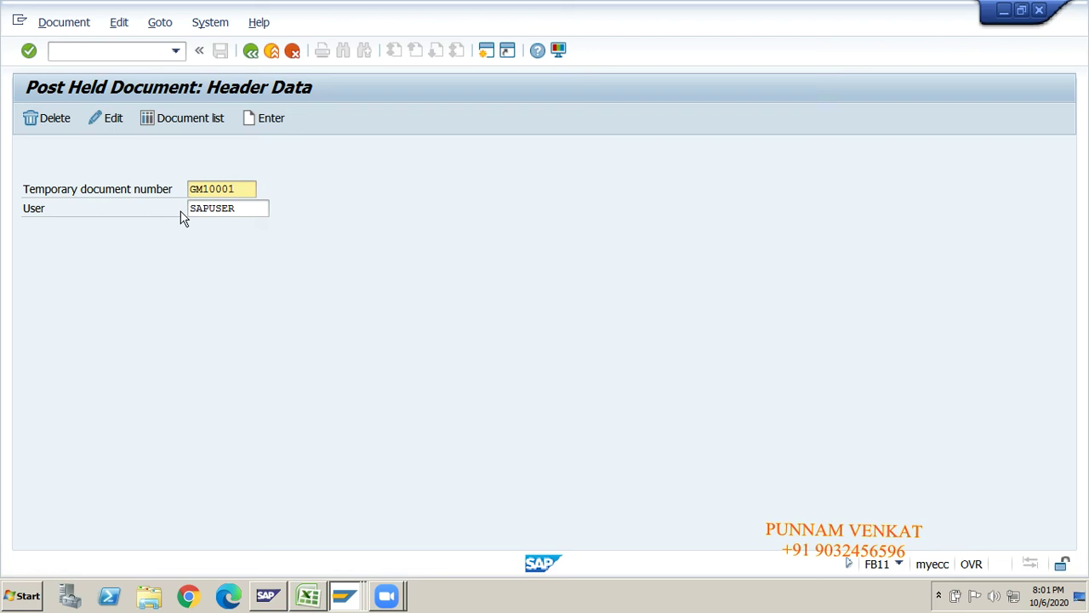
left_click(110, 123)
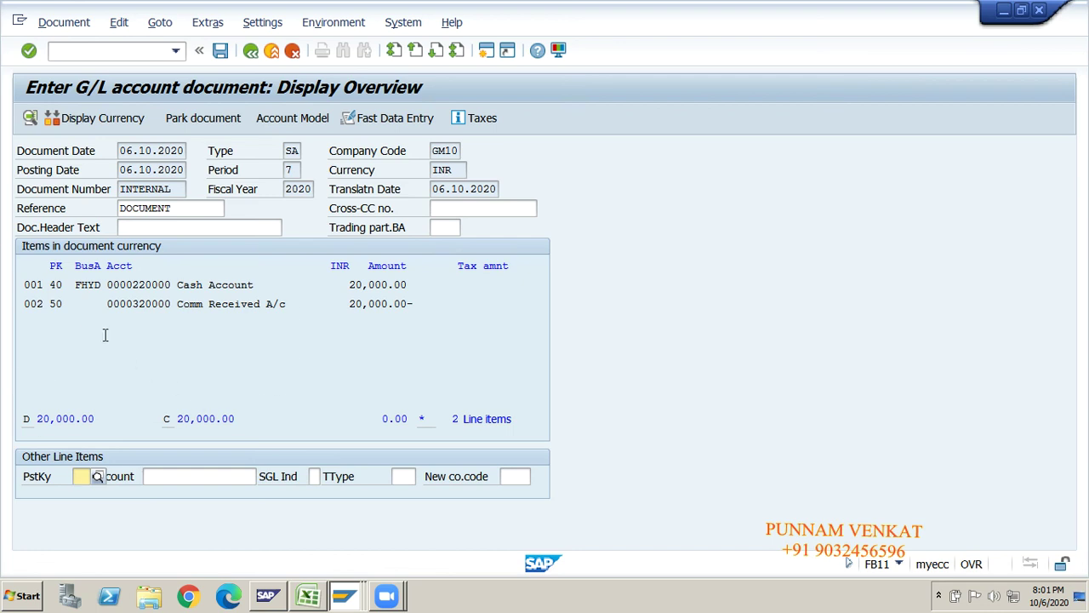
left_click(215, 287)
- Change the Cash Account line's item text to 'Being GL POSTING'
double_click(216, 287)
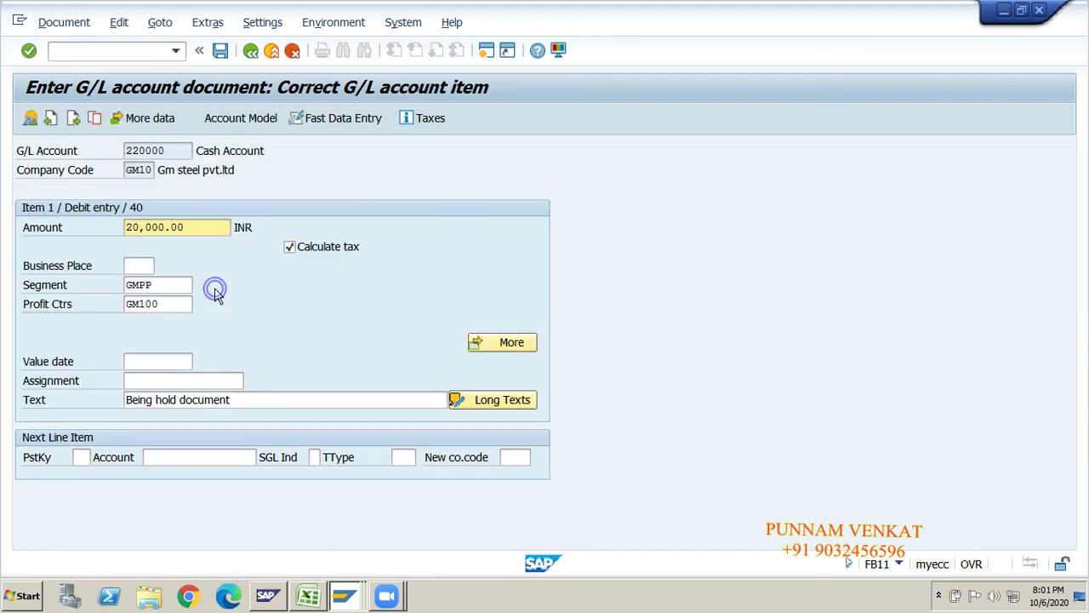
left_click(179, 402)
left_click(235, 400)
key("BackSpace")
key("BackSpace")
key("BackSpace")
key("BackSpace")
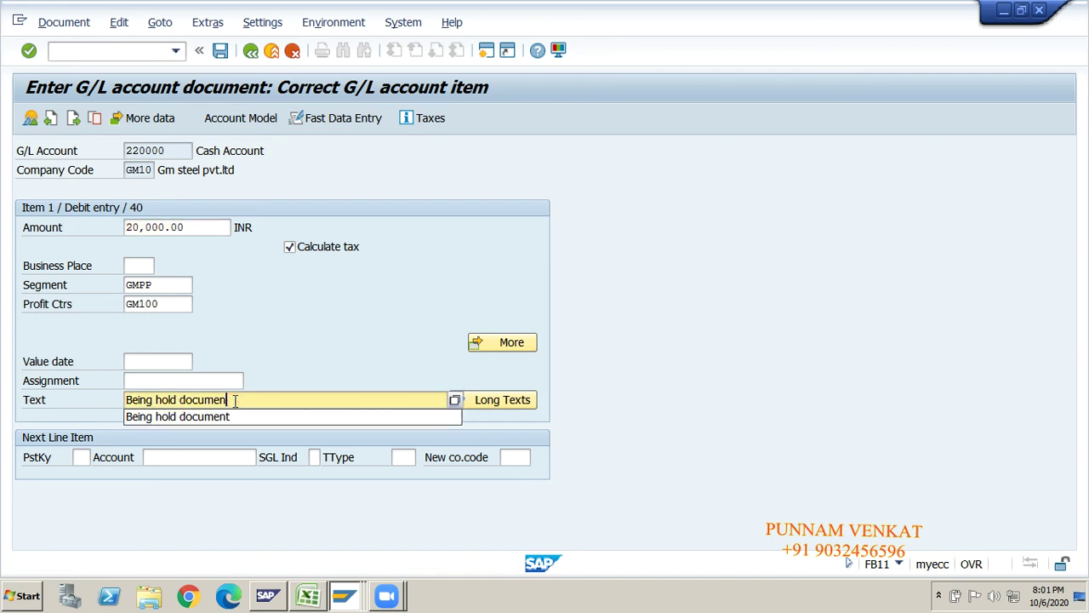
key("BackSpace")
key("BackSpace")
key("BackSpace")
key("BackSpace")
key("BackSpace")
key("BackSpace")
key("BackSpace")
type("GL POSTING")
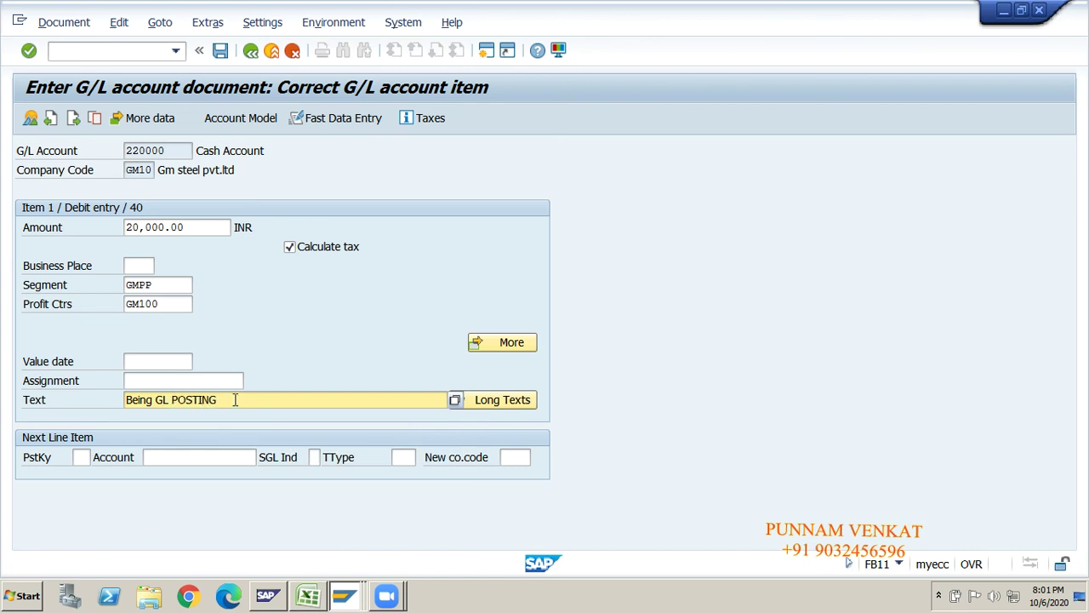
left_click(250, 52)
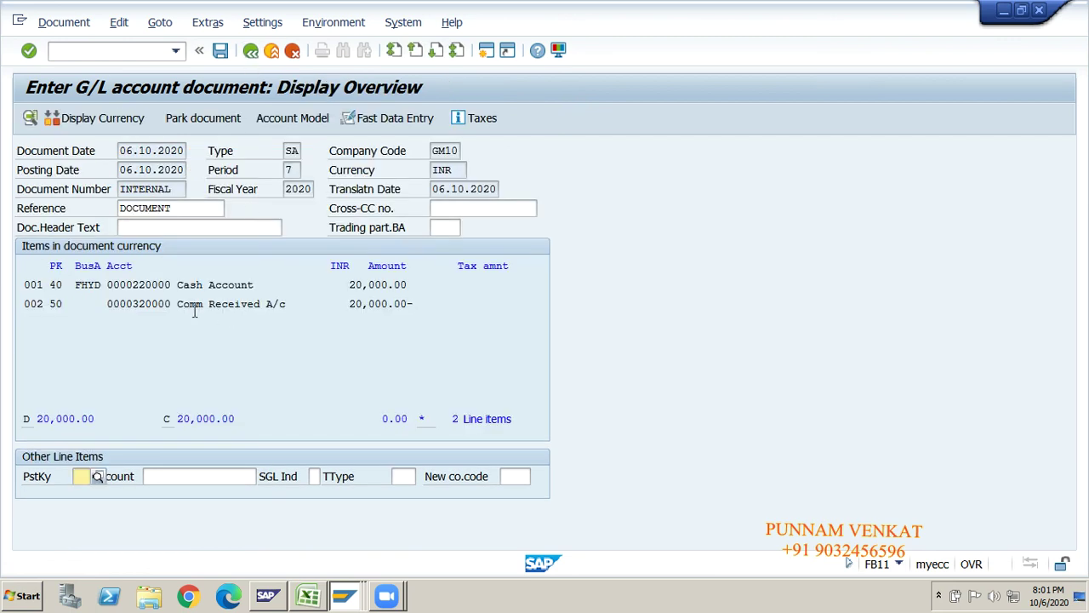
- Change the Comm Received A/c line's item text to 'Being GL POSTING'
double_click(222, 304)
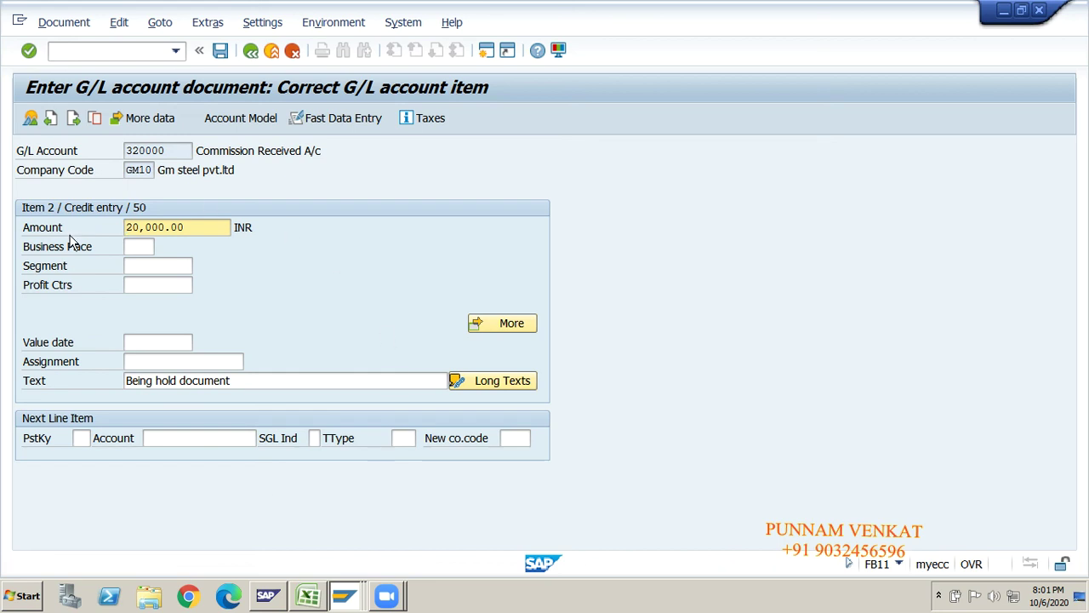
left_click(258, 382)
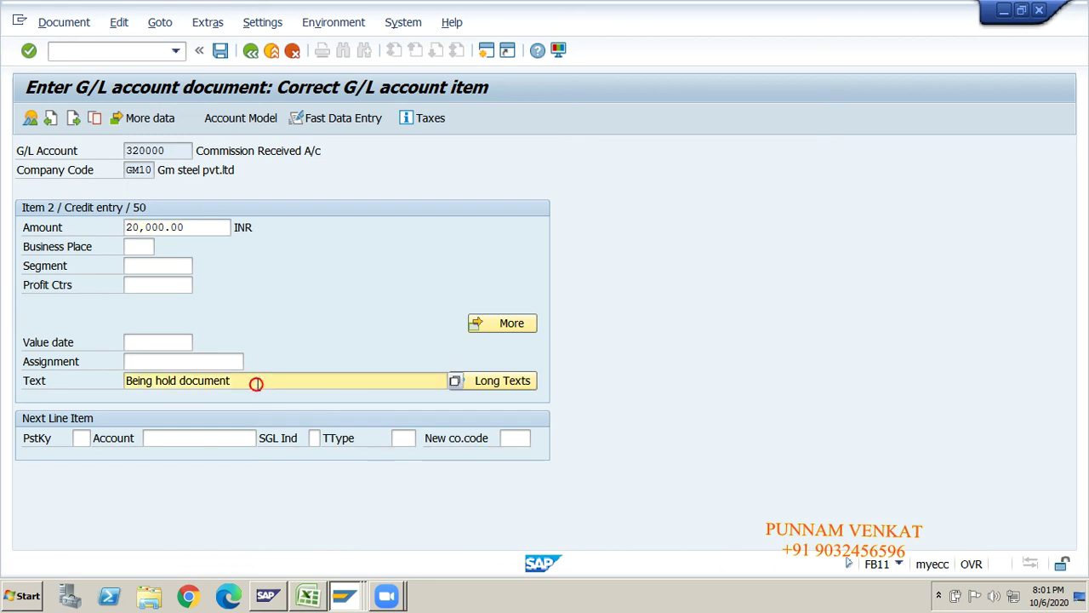
key("BackSpace")
key("BackSpace")
key("BackSpace")
key("BackSpace")
key("BackSpace")
key("BackSpace")
key("BackSpace")
key("BackSpace")
key("BackSpace")
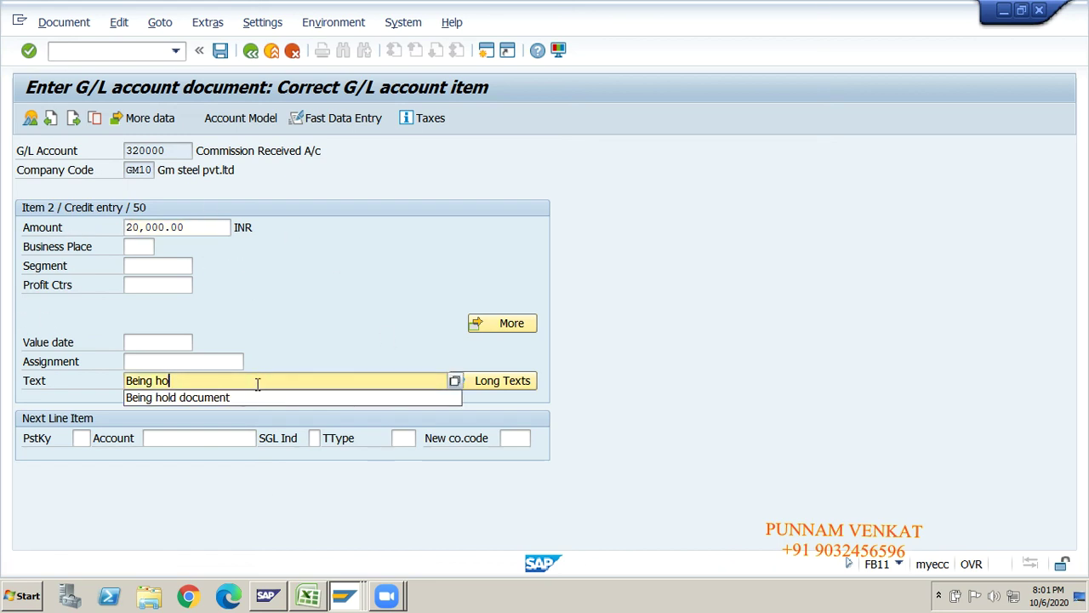
type("GL P")
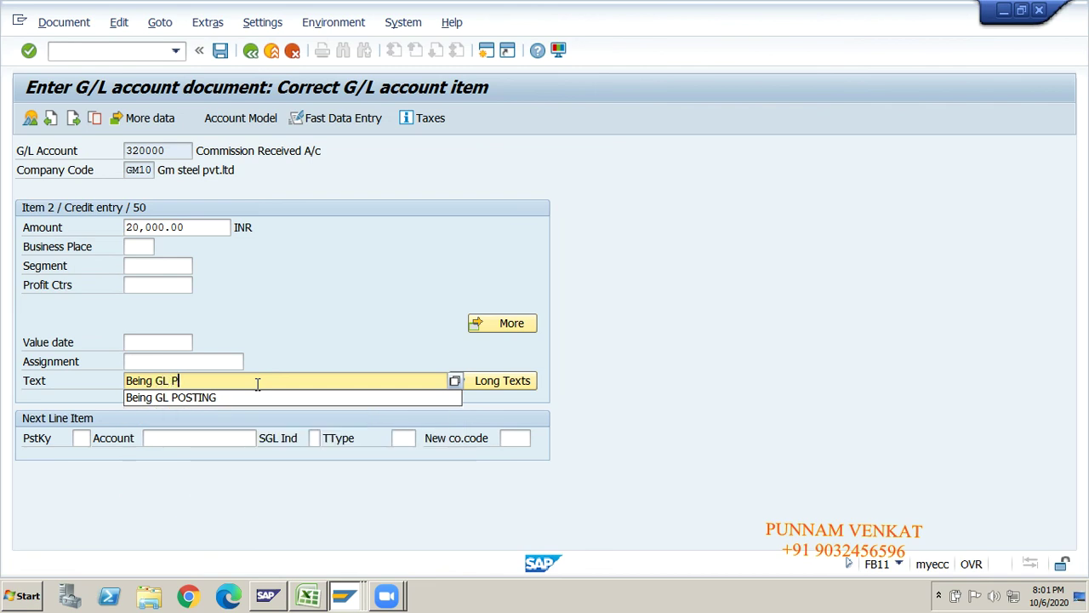
type("OSTING")
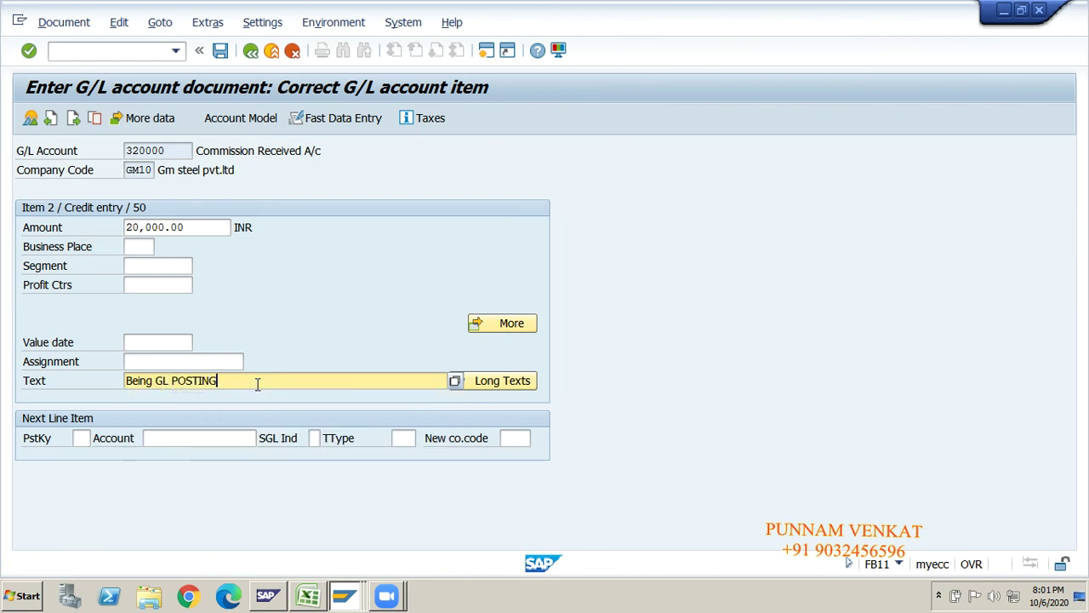
left_click(252, 56)
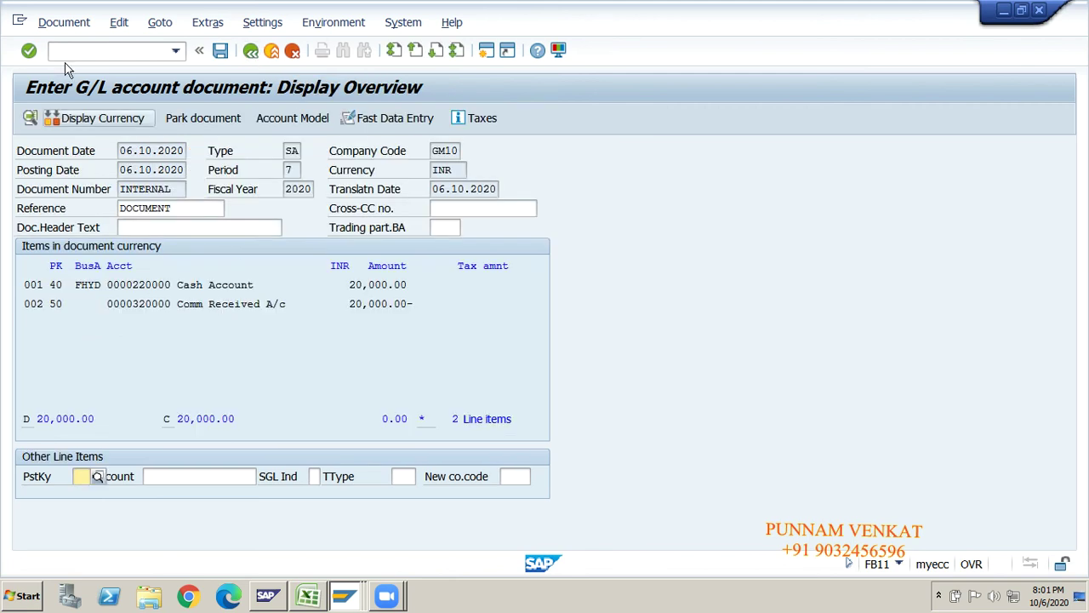
- Post held document GM10001 with the Document menu's Post command
left_click(65, 25)
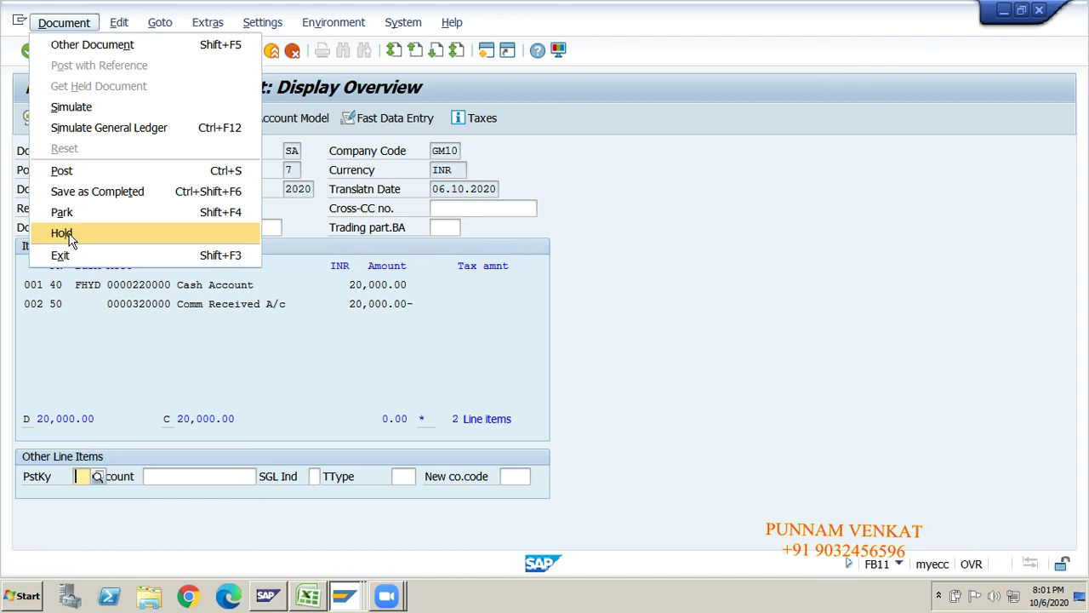
left_click(158, 347)
left_click(156, 344)
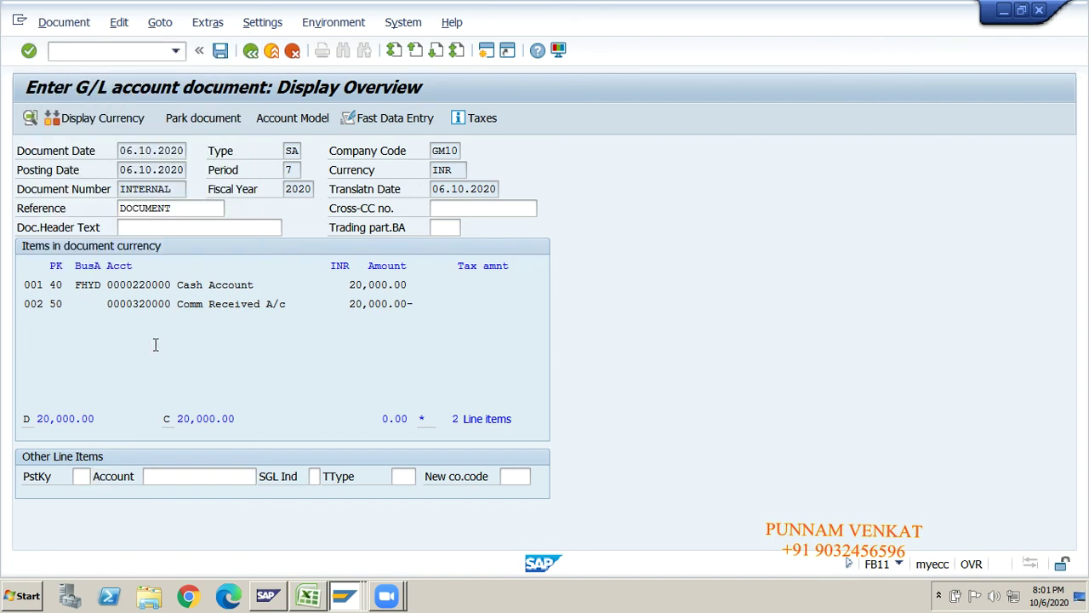
left_click(61, 25)
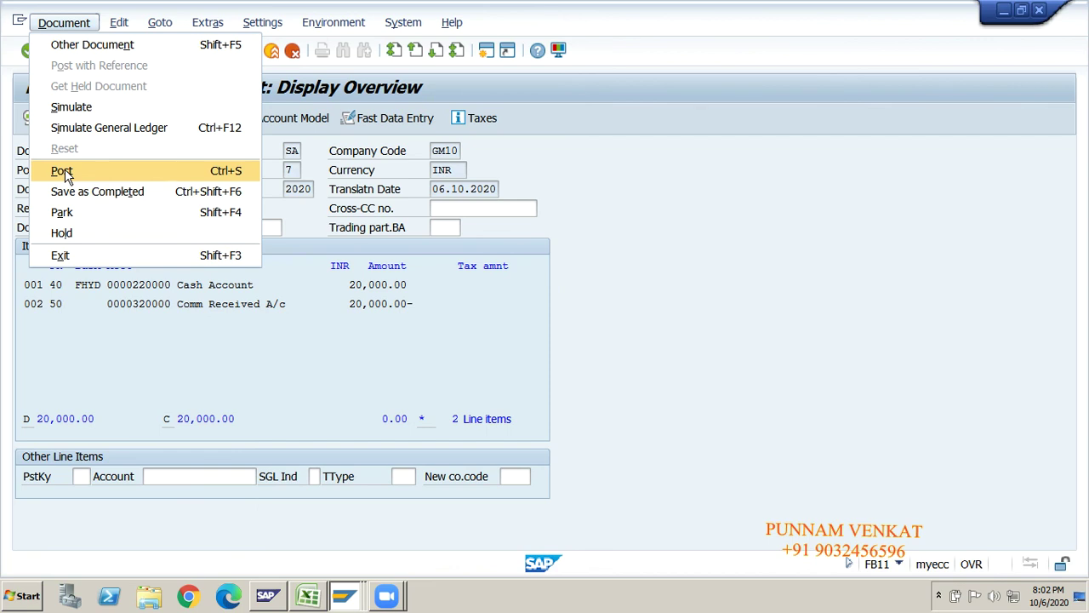
left_click(66, 173)
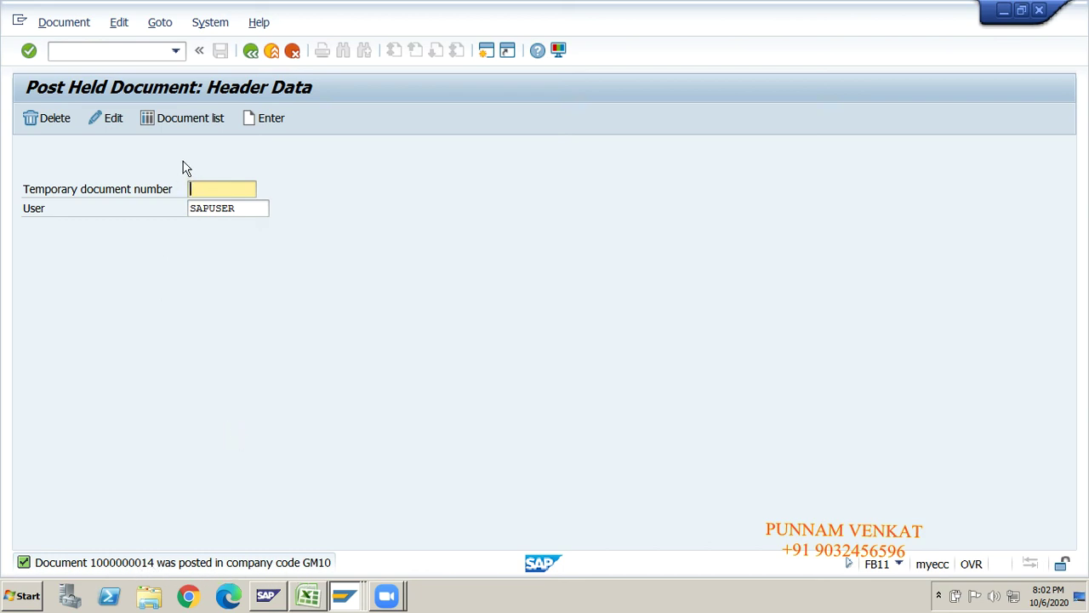
- Confirm the held documents list is empty, then start FB03 to display a posted document
left_click(174, 120)
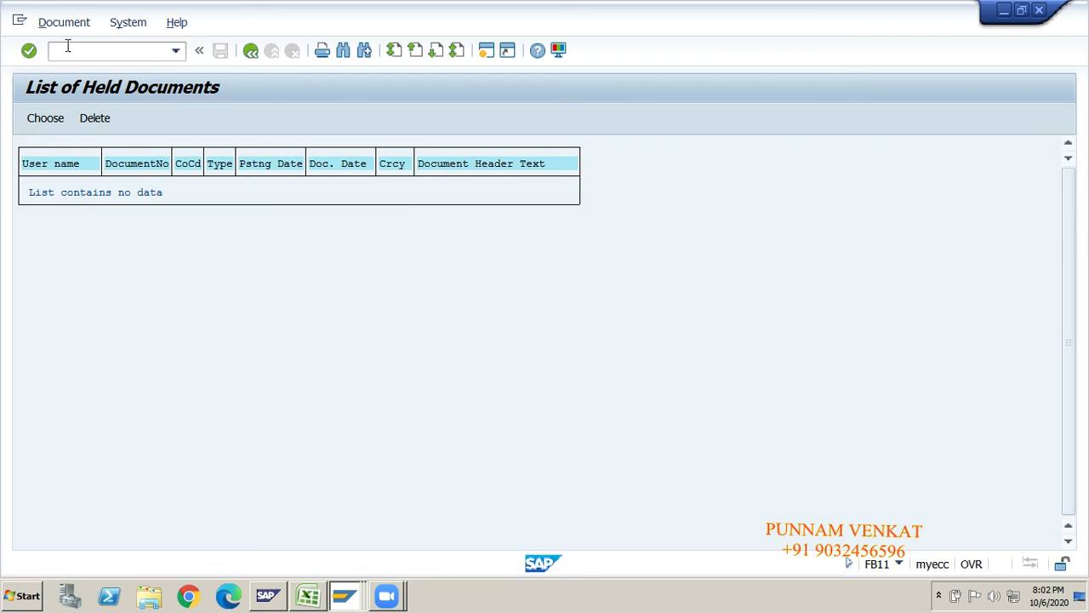
type("/N")
key("Return")
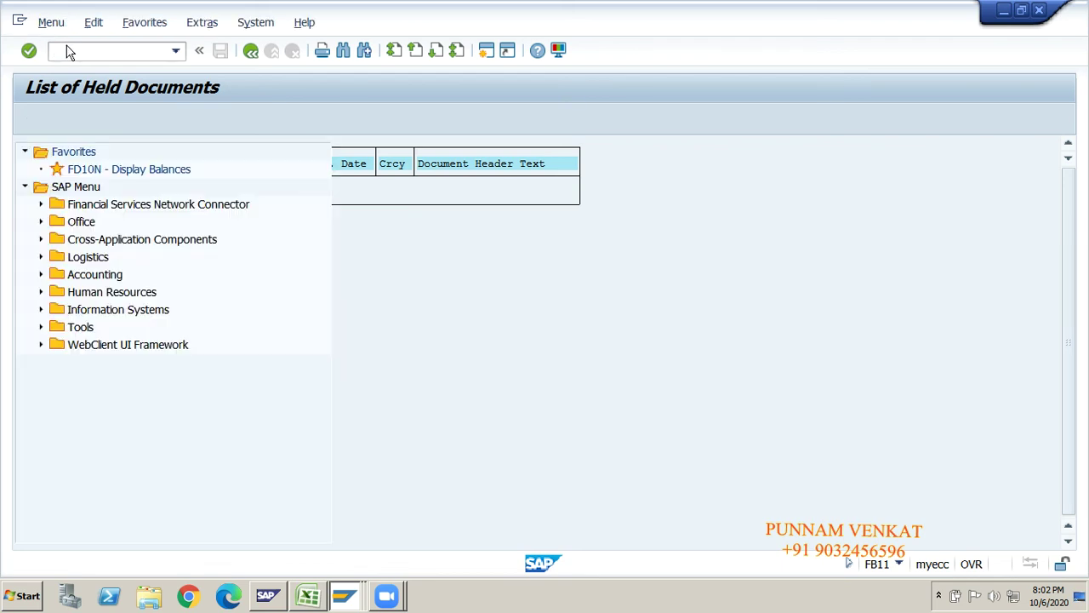
type("FB03")
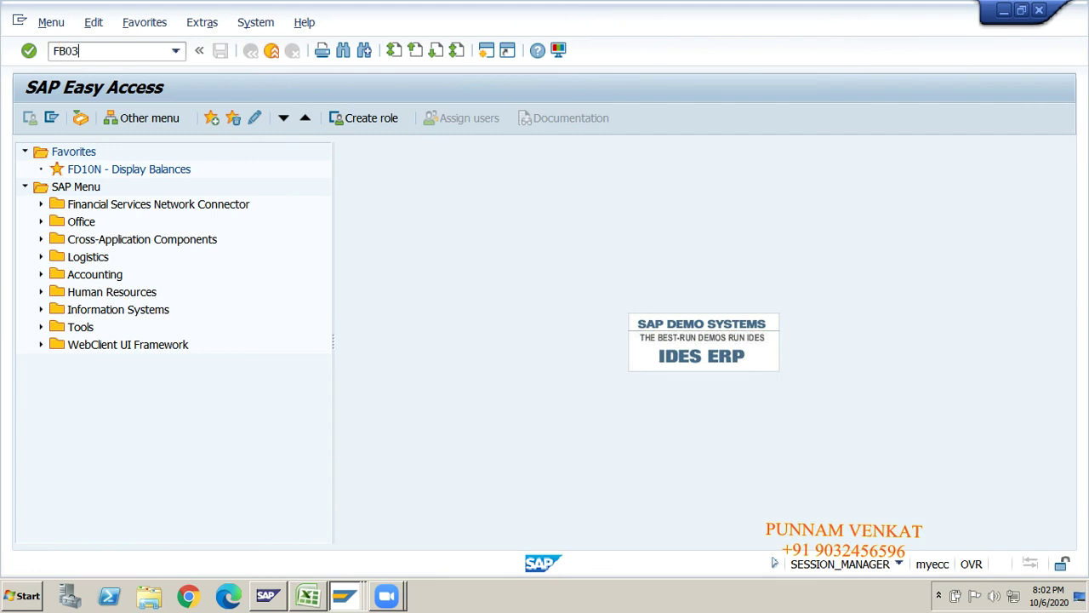
key("Return")
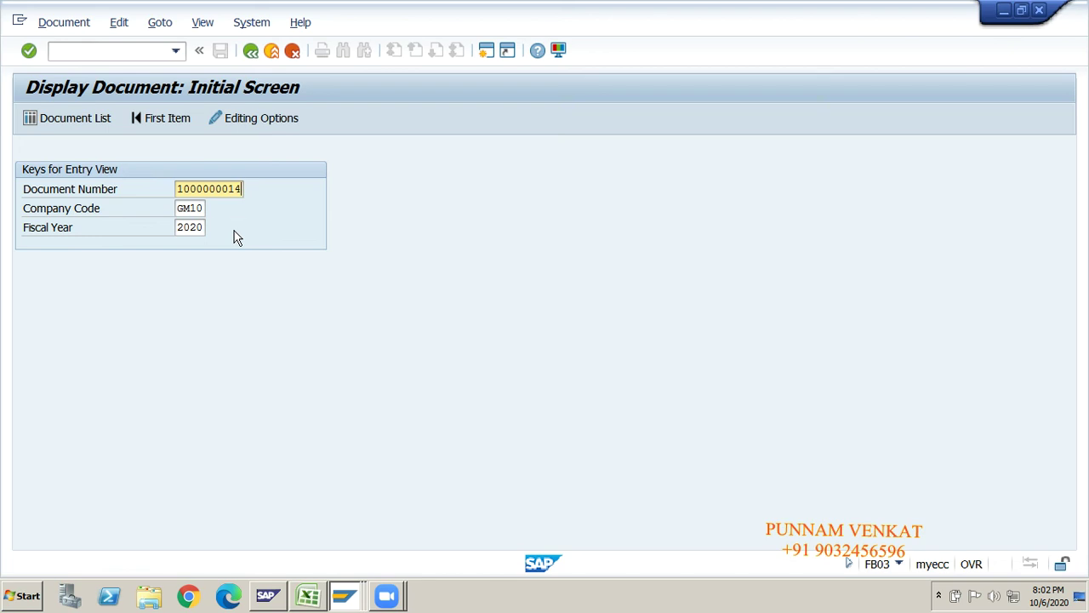
key("BackSpace")
key("BackSpace")
key("BackSpace")
key("BackSpace")
key("BackSpace")
key("BackSpace")
key("BackSpace")
key("BackSpace")
key("BackSpace")
key("BackSpace")
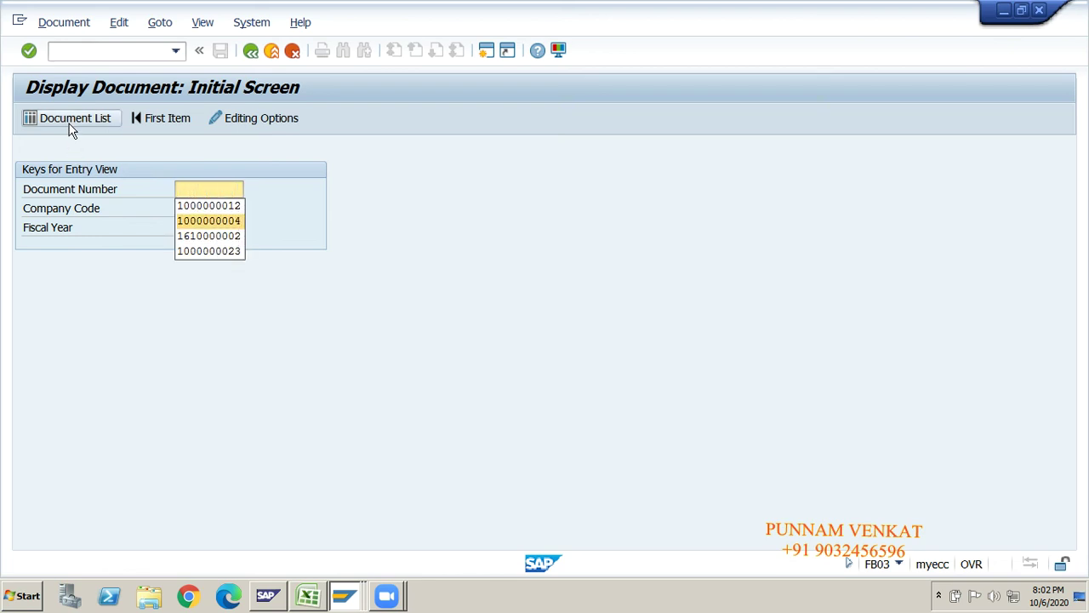
left_click(72, 124)
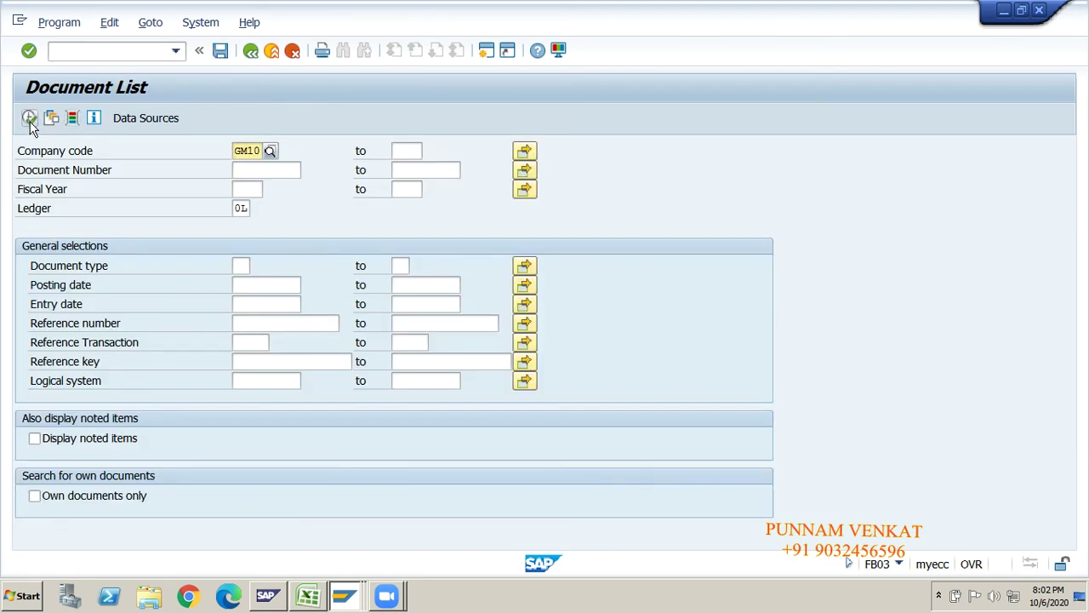
left_click(30, 122)
left_click(30, 122)
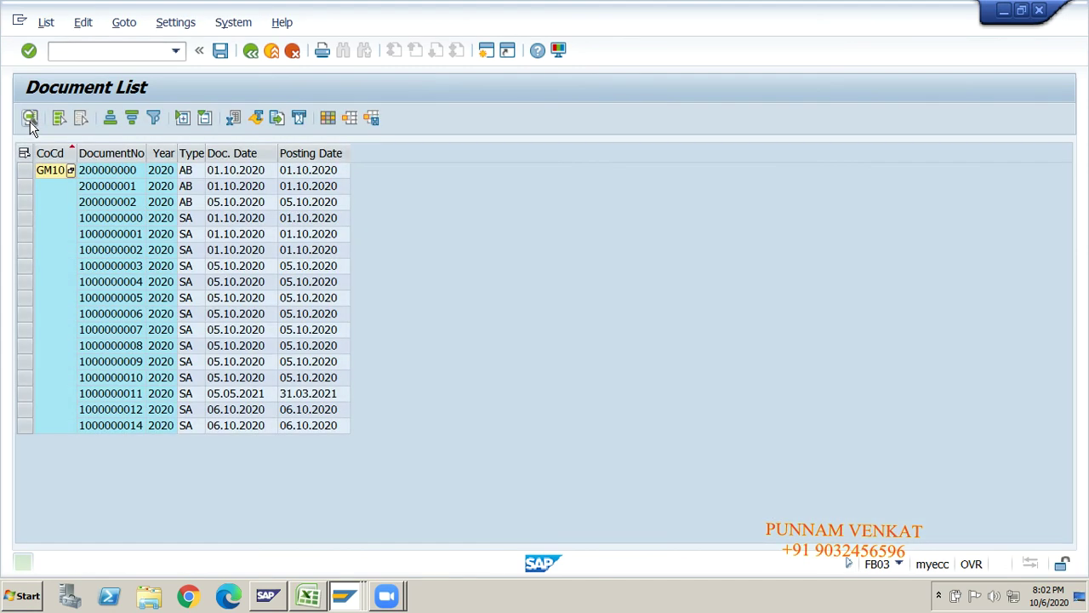
left_click(123, 428)
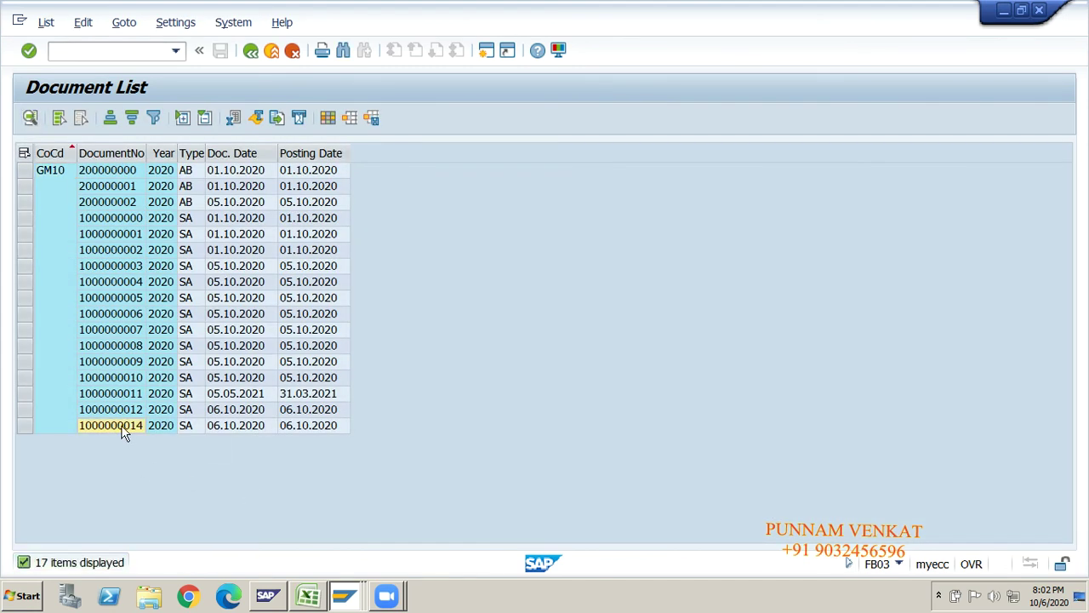
double_click(138, 431)
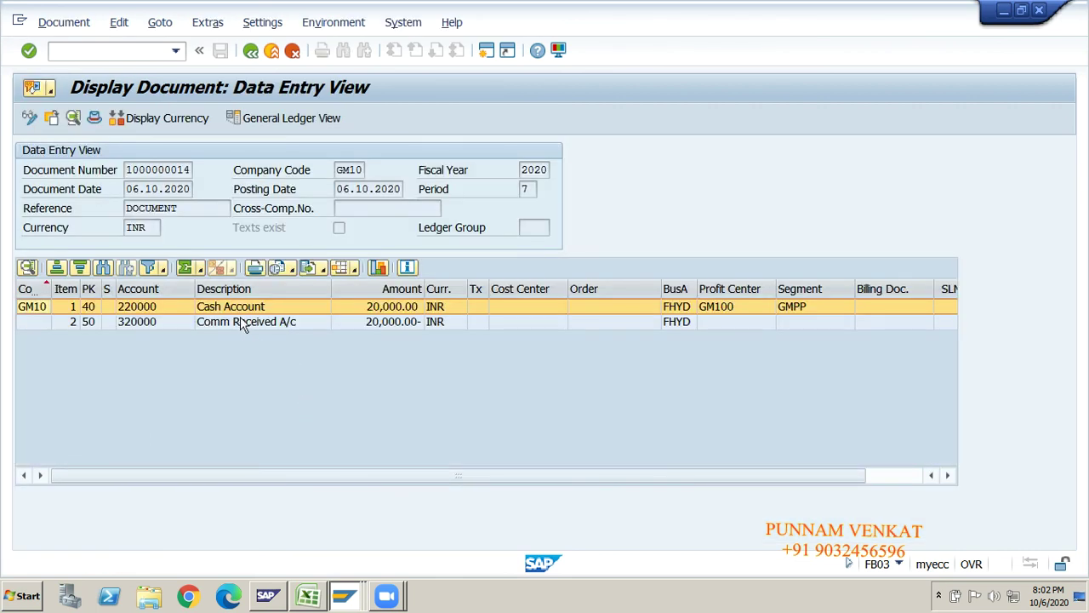
left_click(235, 327)
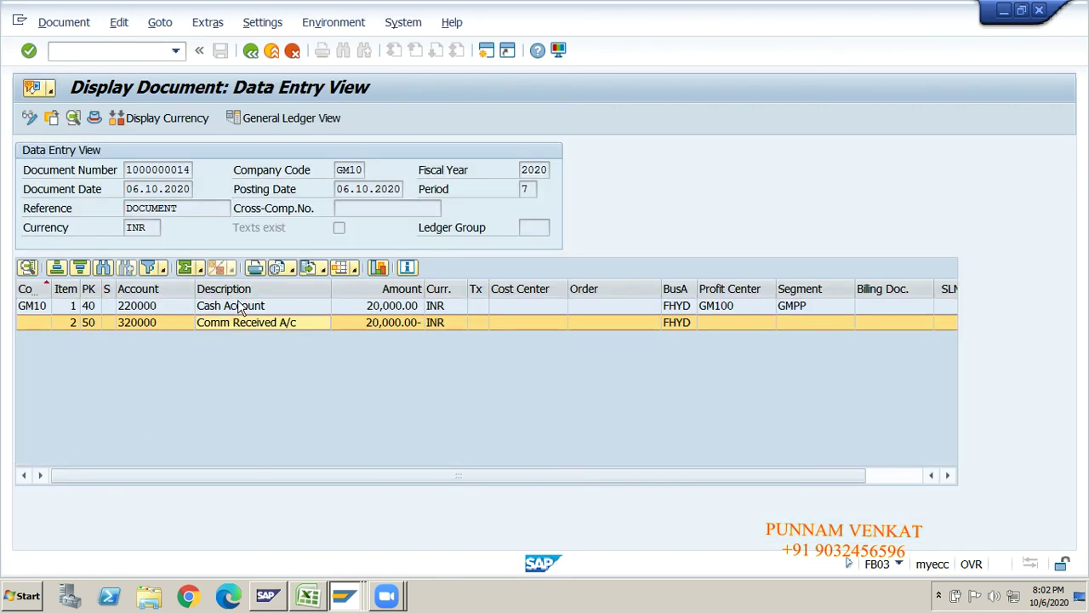
left_click(240, 308)
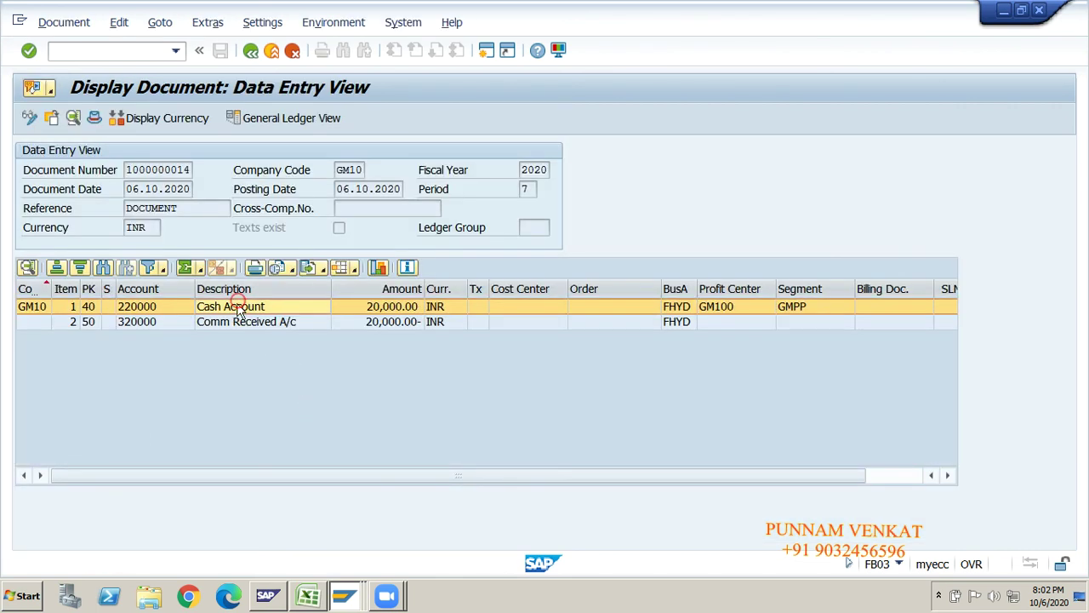
left_click(374, 326)
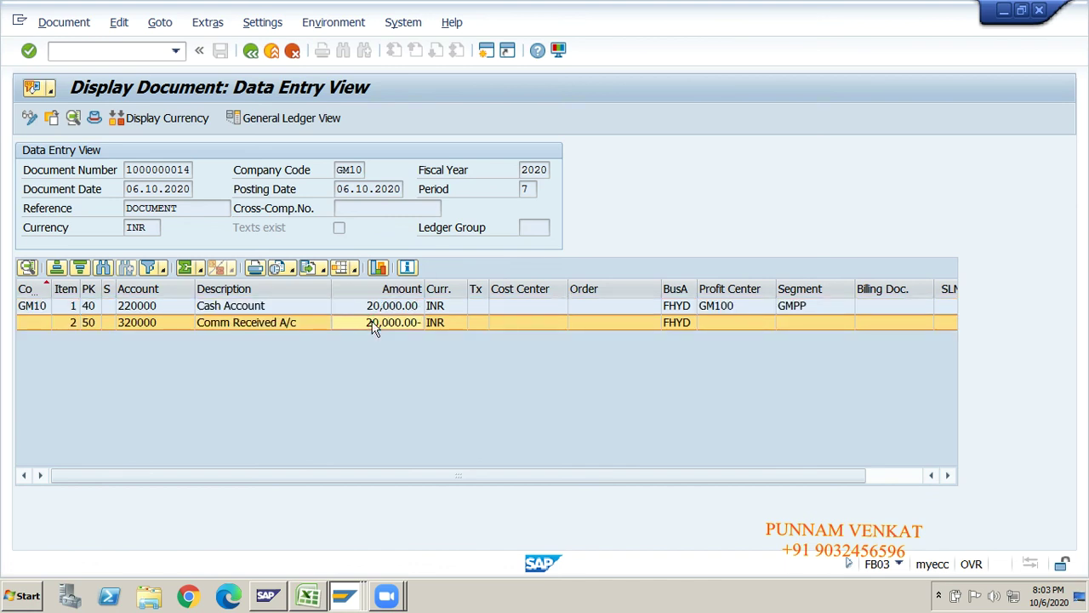
- View the general ledger view in document currency, then return to the main menu with /n
left_click(304, 121)
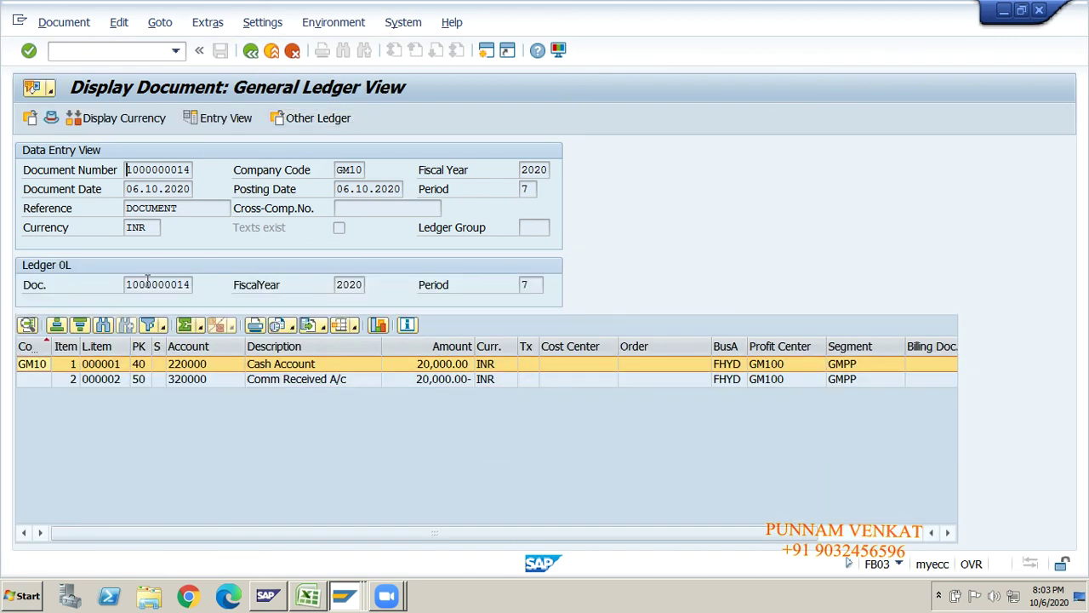
left_click(312, 118)
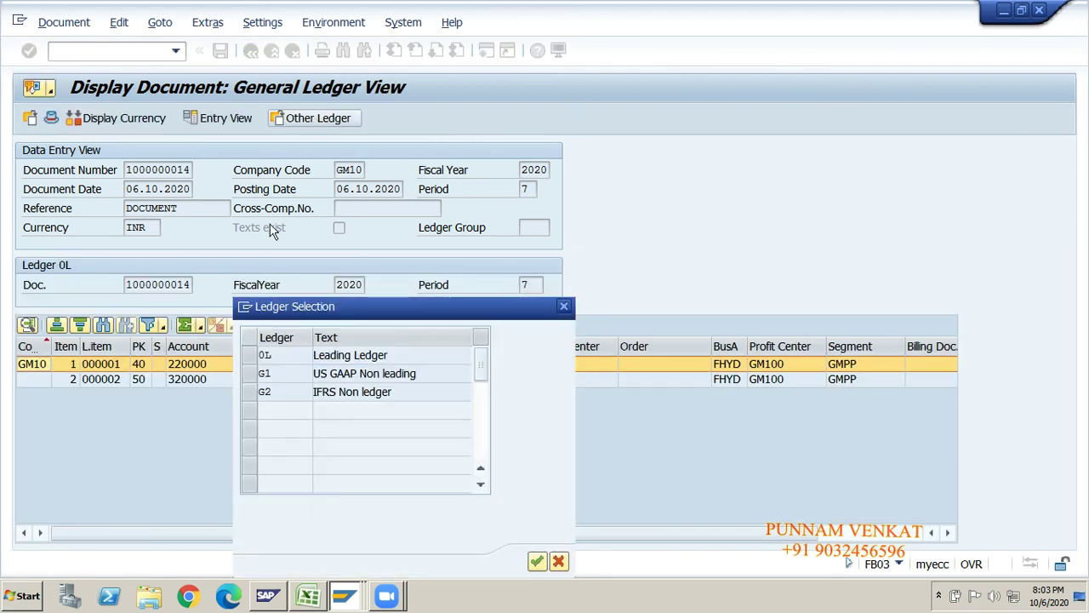
left_click(564, 307)
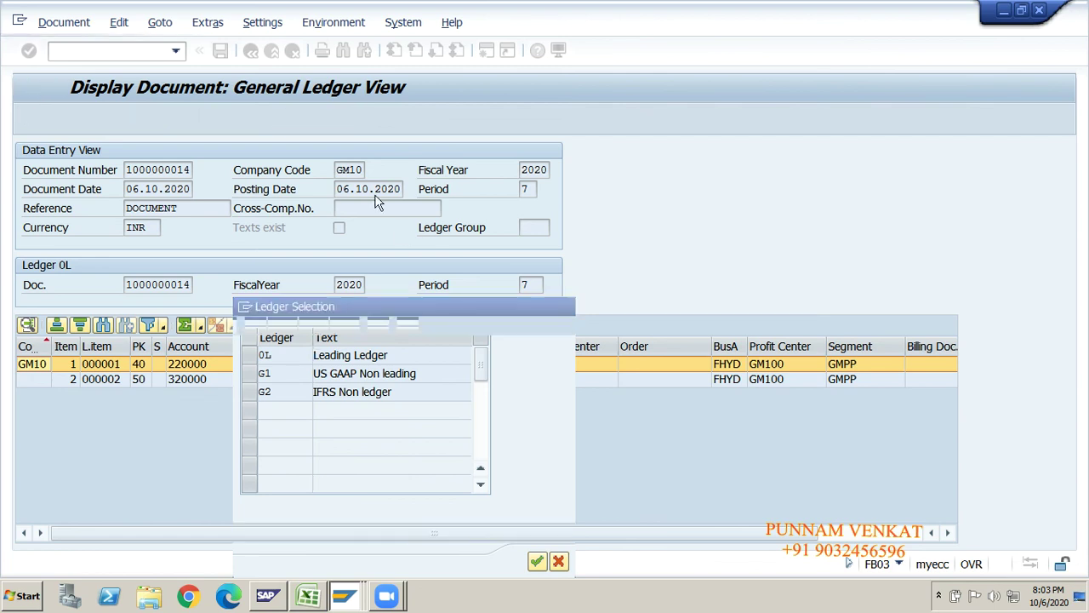
left_click(153, 121)
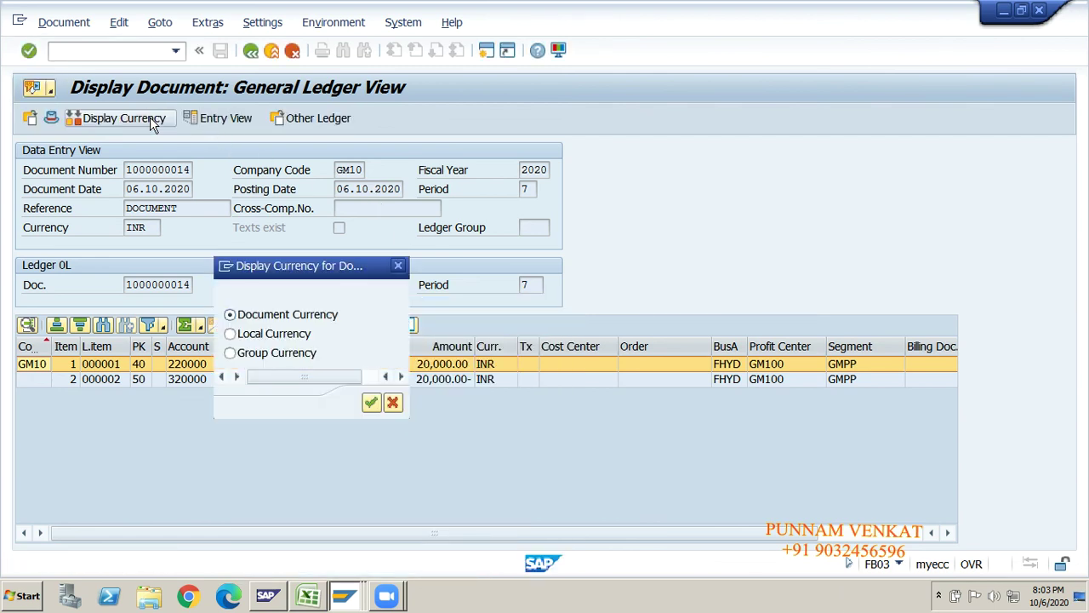
left_click(390, 266)
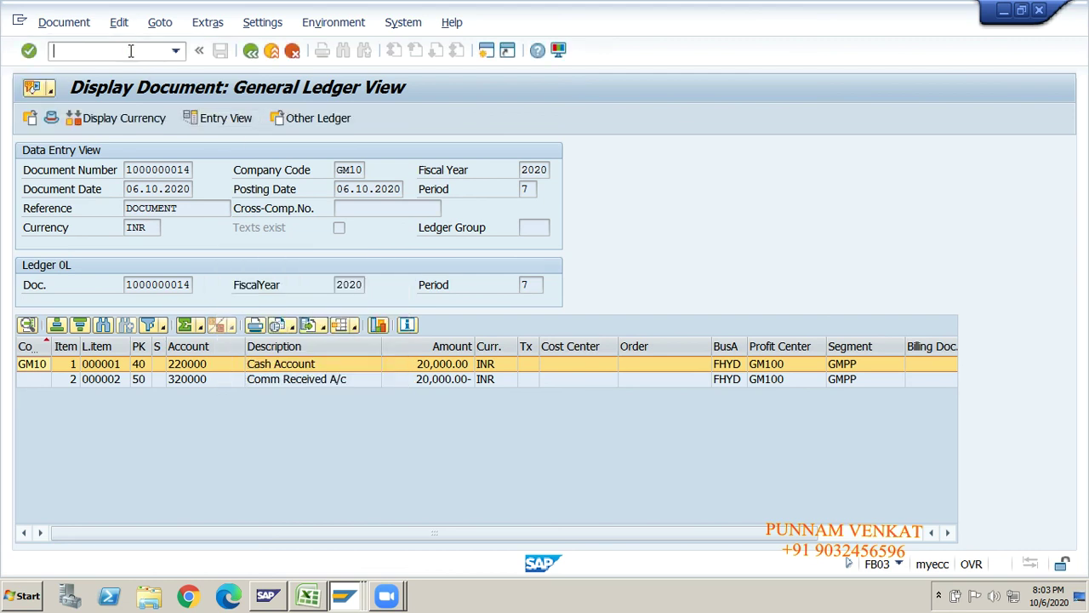
type("/n")
key("Return")
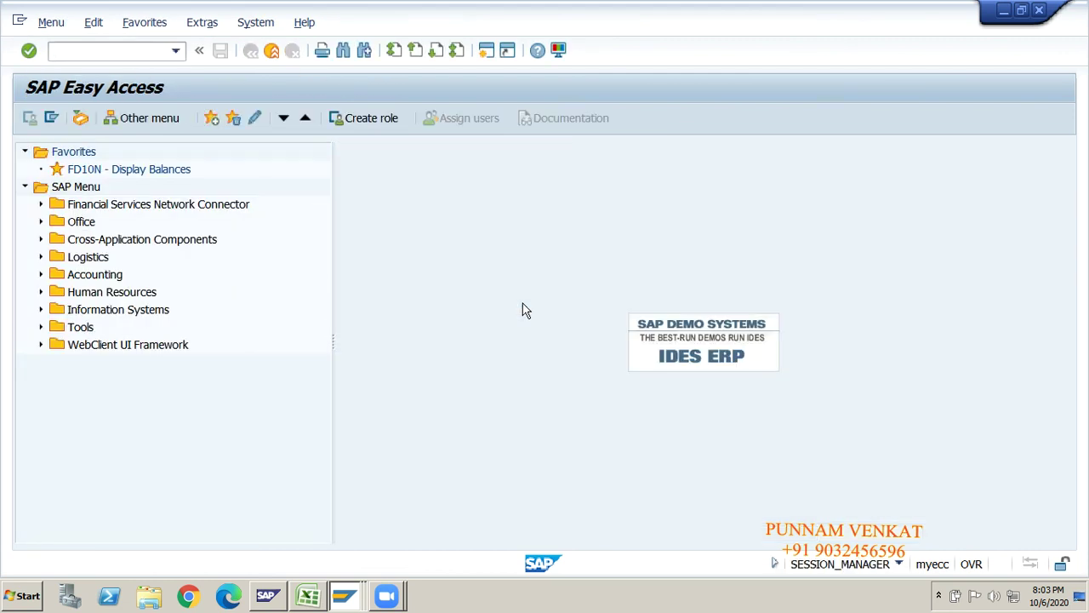
- Move to the Hold Document notes on SAP_NEW's Documents sheet
key("alt+Tab")
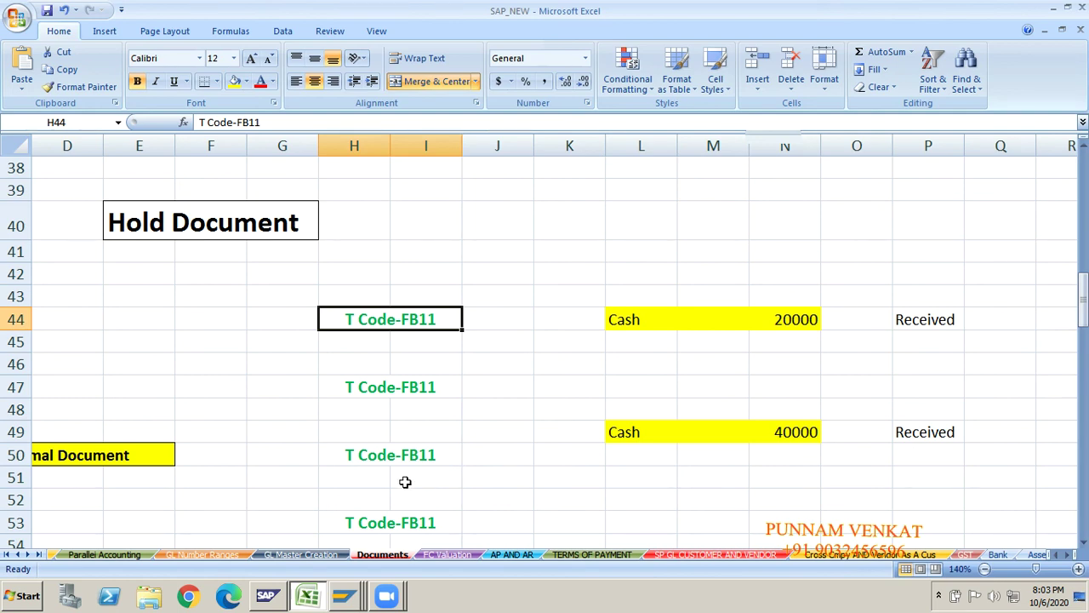
left_click(212, 435)
key("Up")
key("Up")
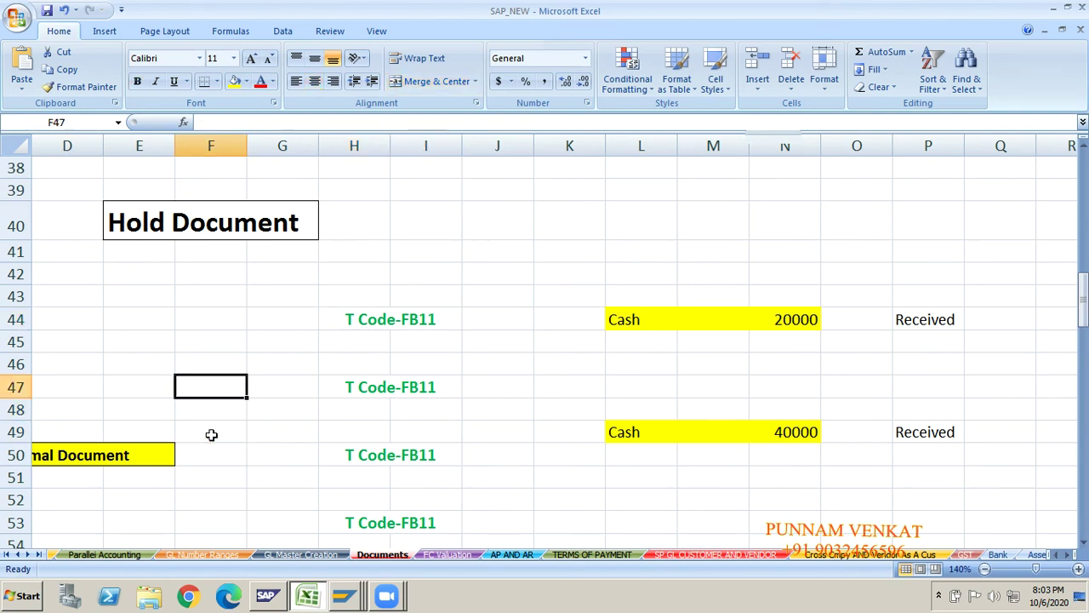
key("Up")
key("Up")
key("Up")
key("Up")
key("Up")
key("Up")
key("Up")
key("Up")
key("Up")
key("Up")
key("Up")
key("Up")
key("Up")
key("Up")
key("Up")
key("Up")
key("Up")
key("Up")
key("Up")
key("Up")
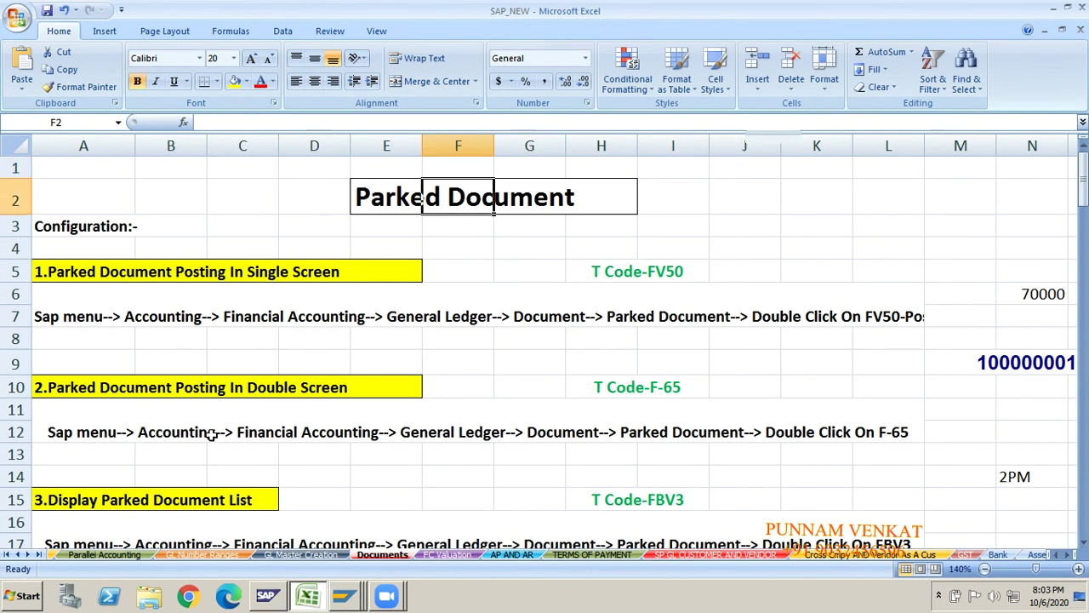
key("Down")
key("Down")
key("Down")
key("Down")
key("Down")
key("Down")
key("Down")
key("Down")
key("Down")
key("Down")
key("Down")
key("Down")
key("Down")
key("Down")
key("Down")
key("Down")
key("Down")
key("Down")
key("Down")
key("Down")
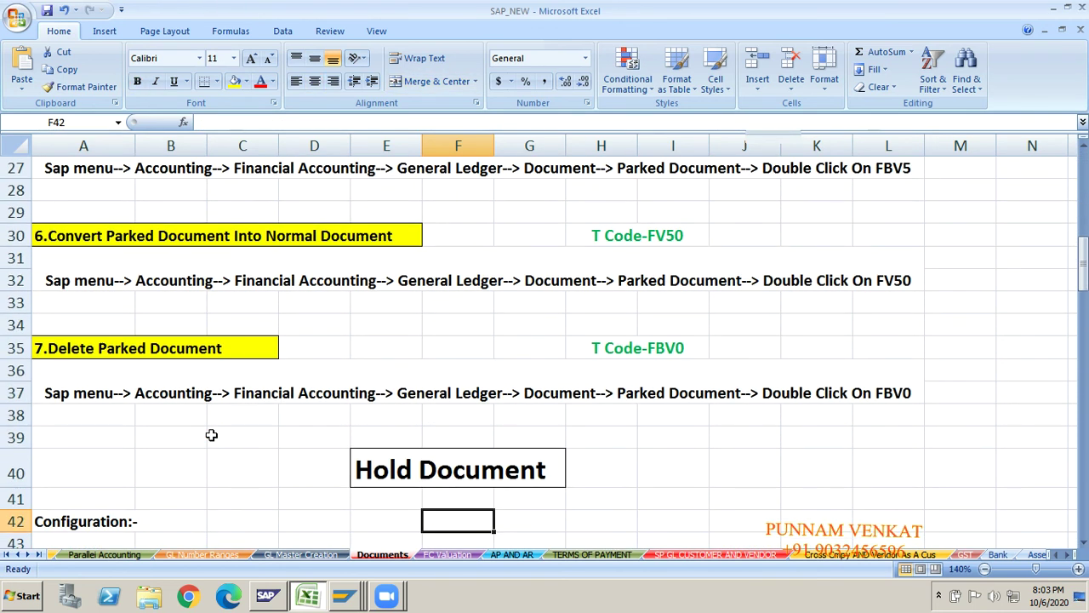
left_click(940, 596)
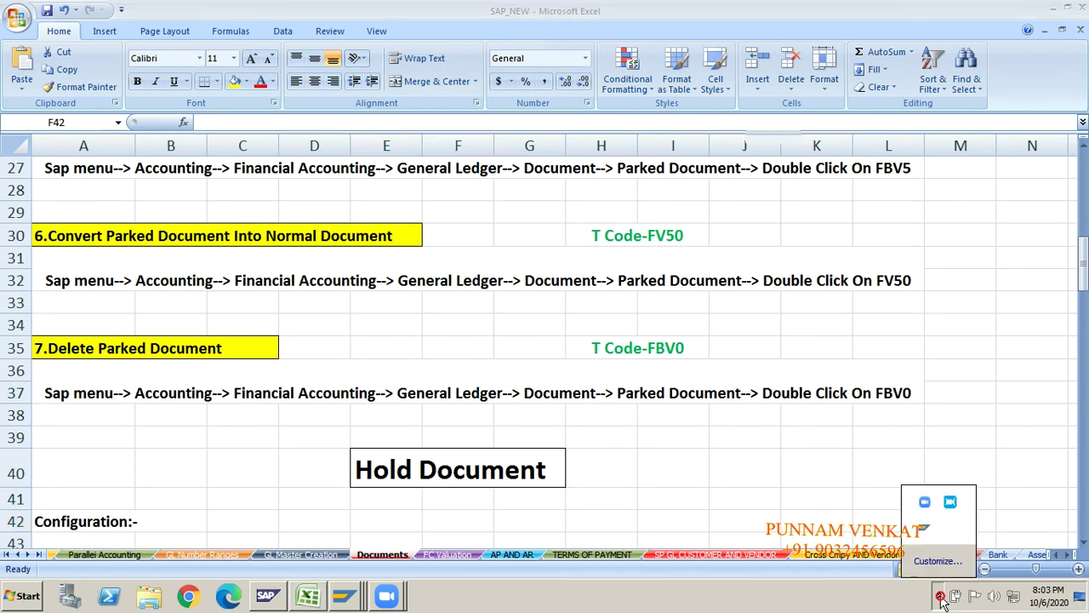
left_click(951, 502)
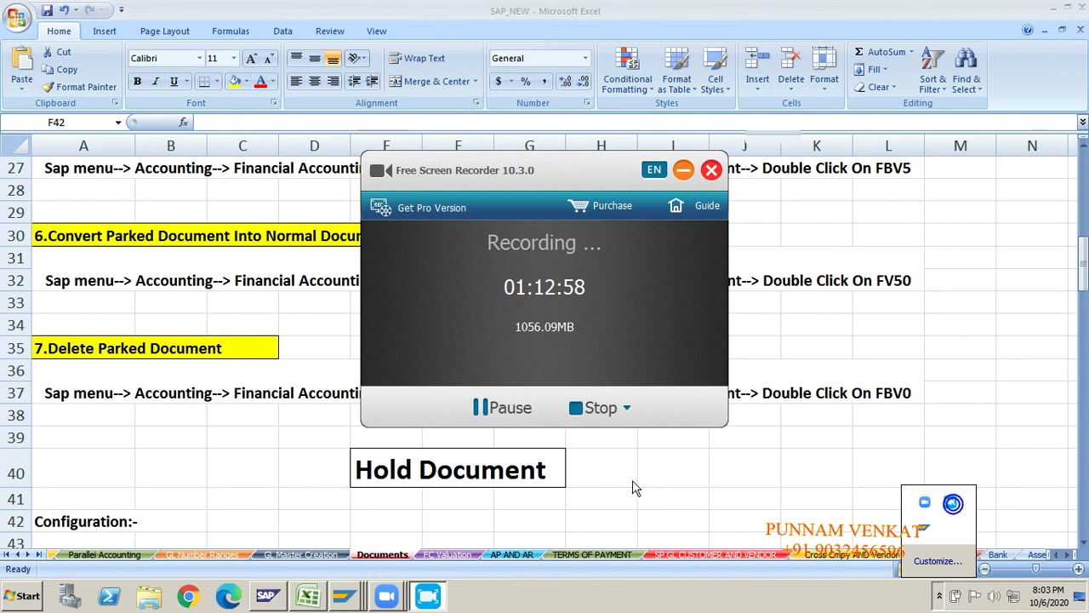